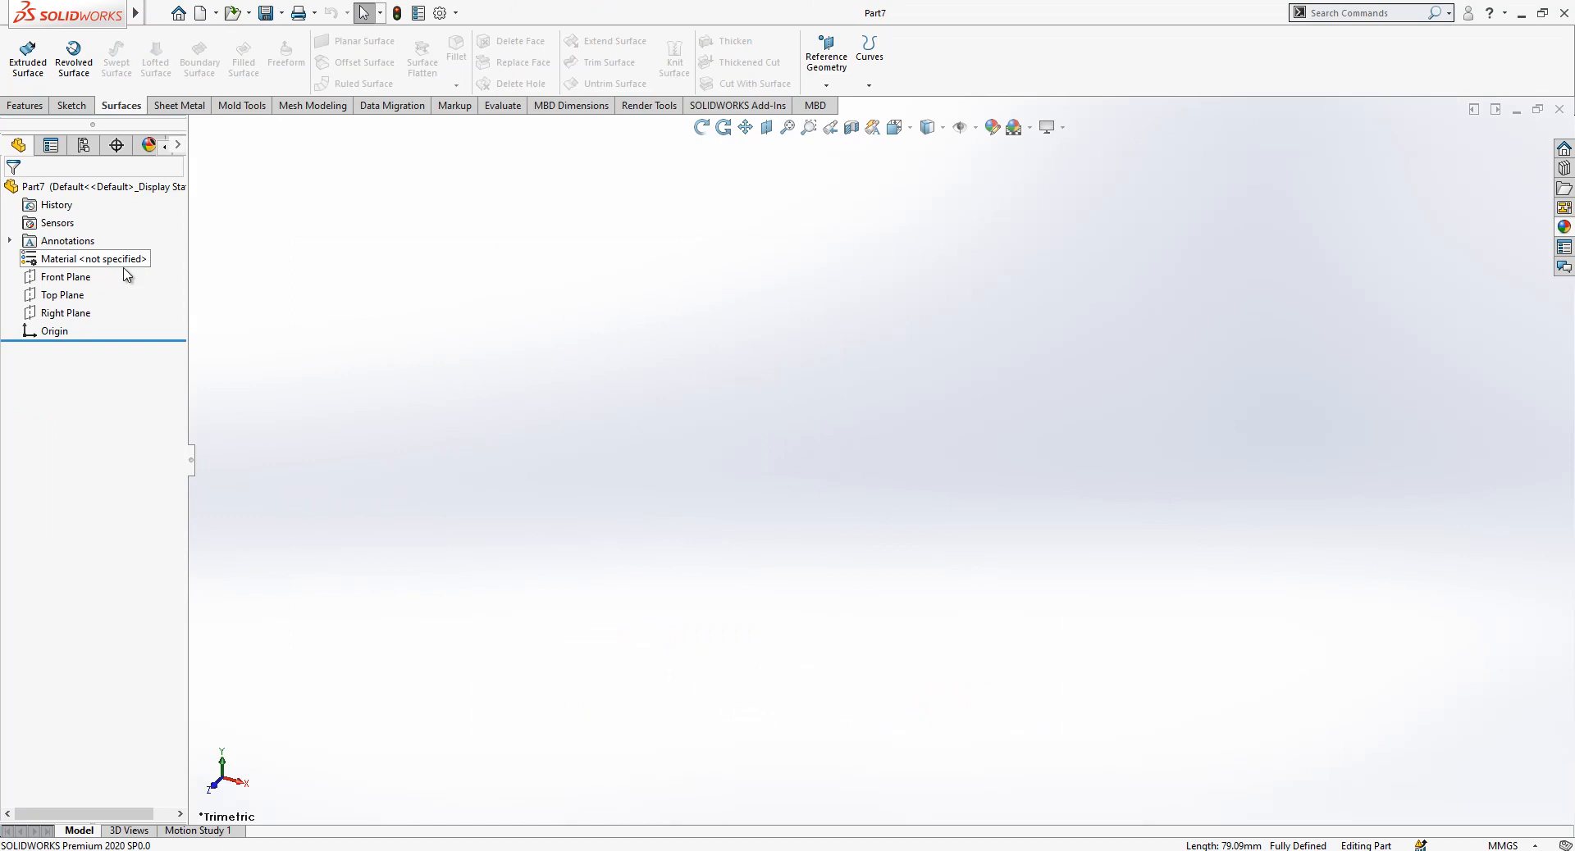
Start a sketch on the Top Plane and draw a vertical construction line about 76 mm long upward from the origin.
{"action": "left_click", "coordinate": [62, 294]}
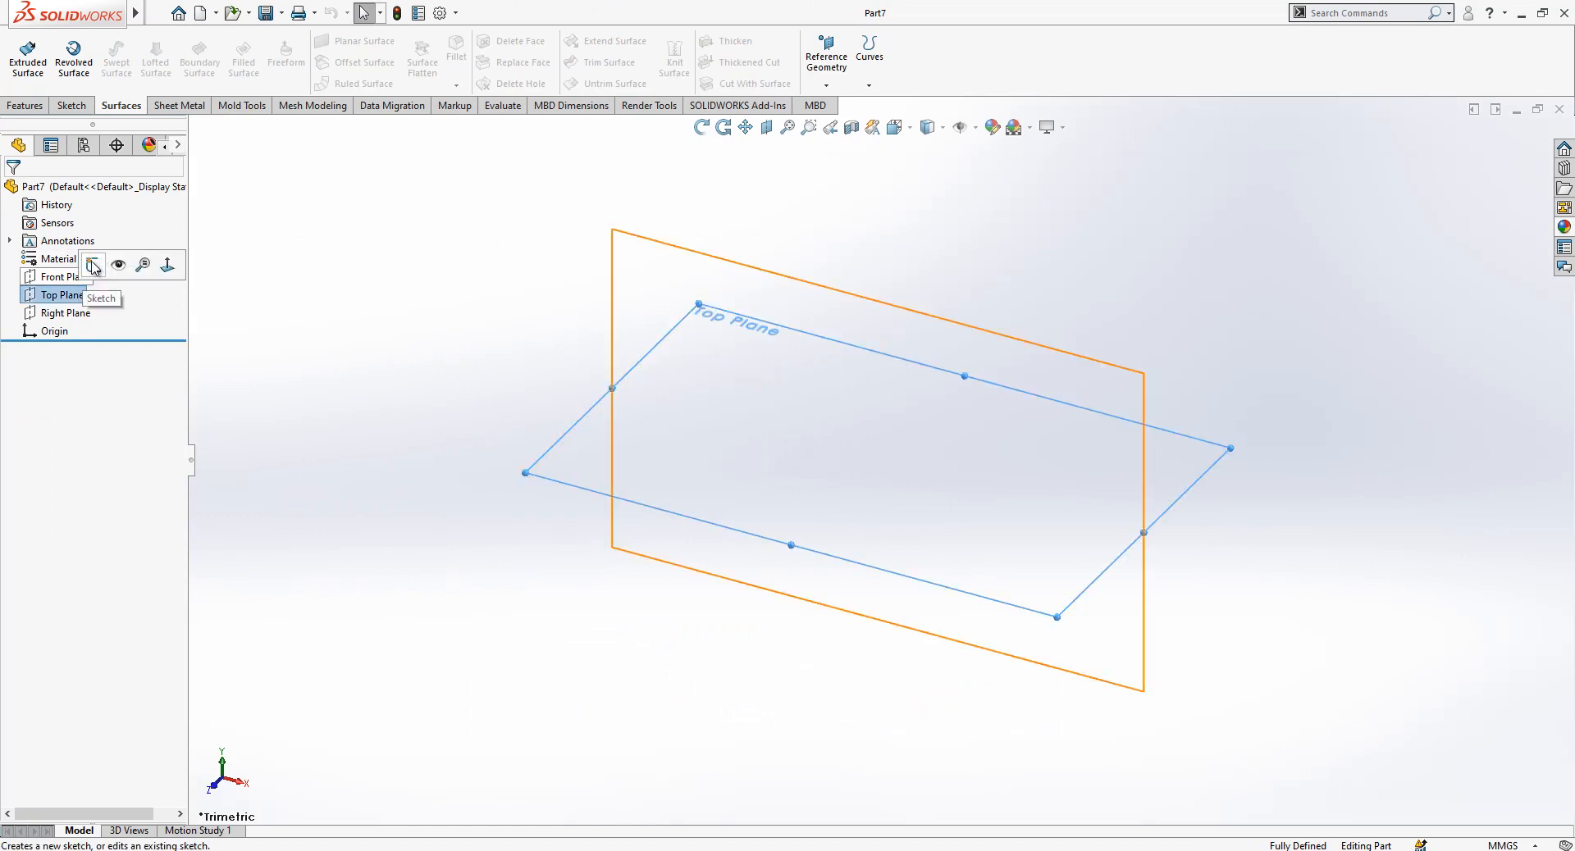
{"action": "left_click", "coordinate": [92, 265]}
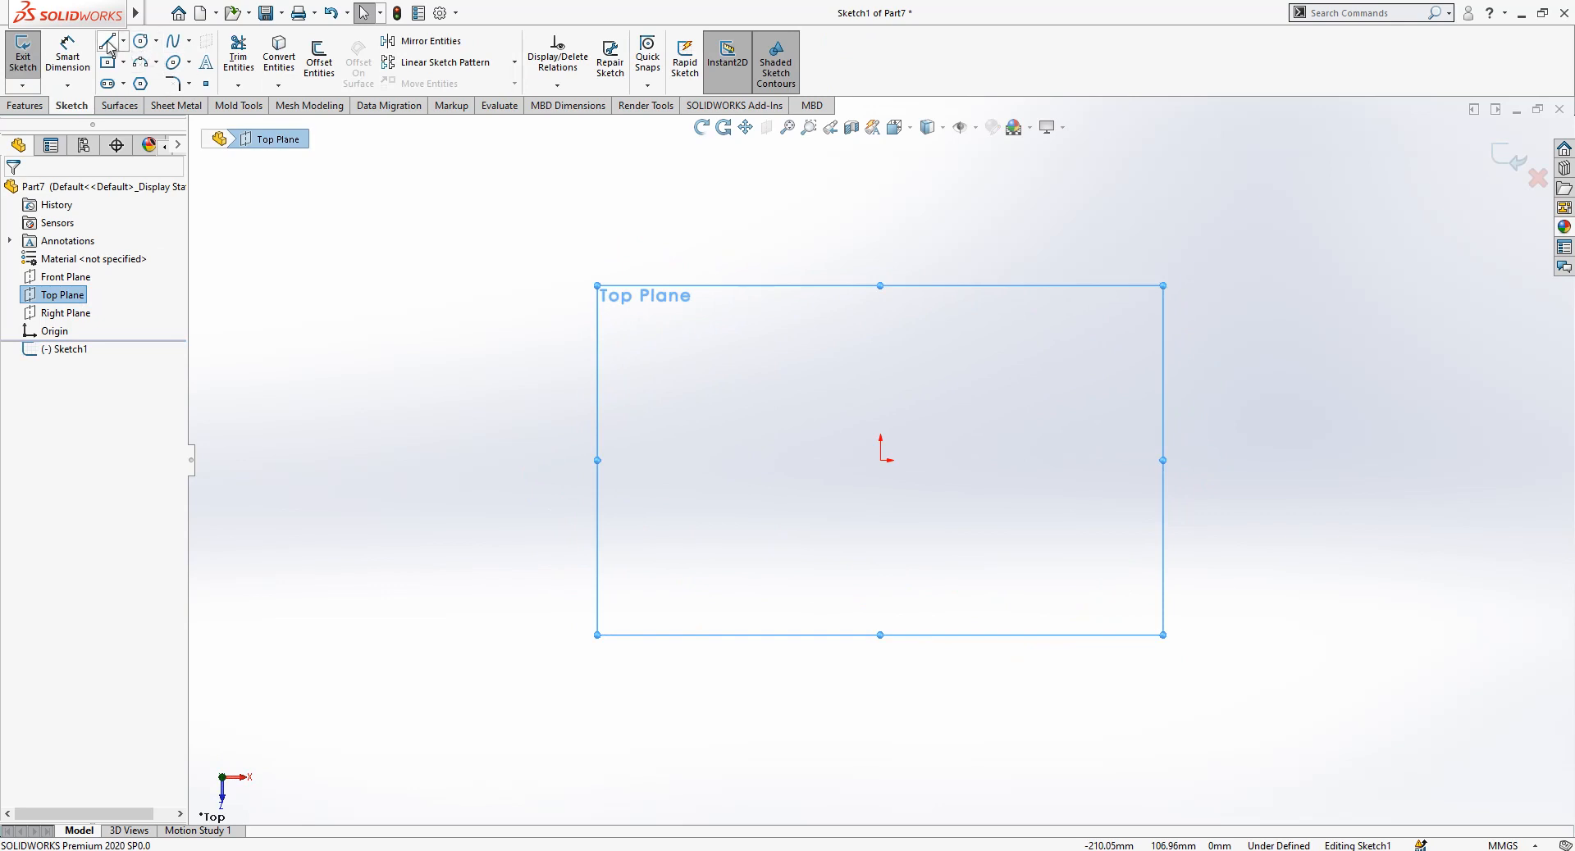
{"action": "left_click", "coordinate": [107, 43]}
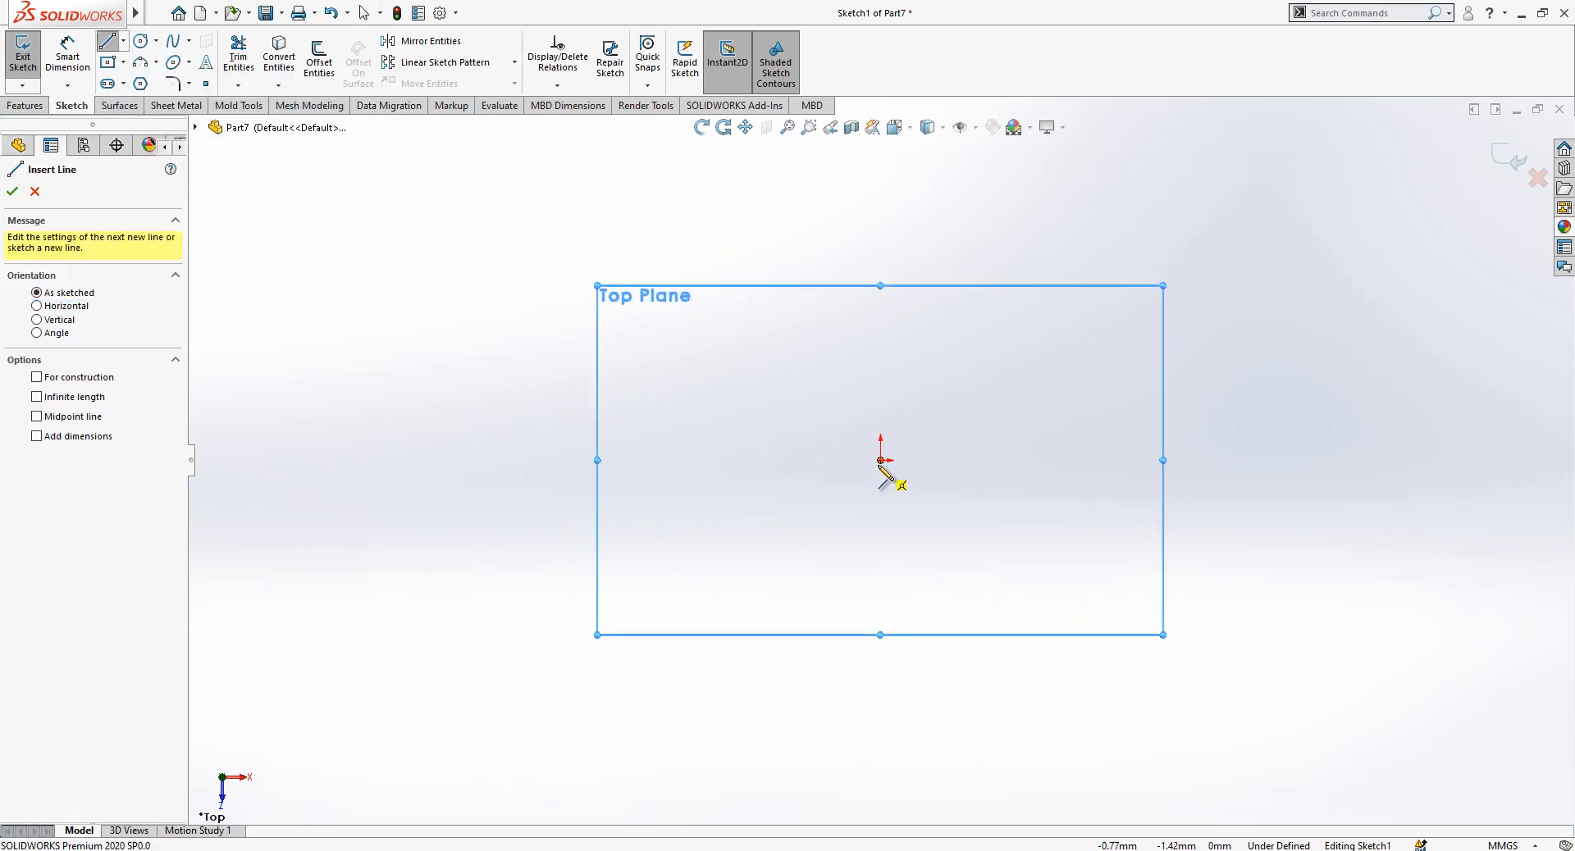
{"action": "left_click", "coordinate": [880, 460]}
{"action": "left_click", "coordinate": [879, 220]}
{"action": "key", "text": "Escape"}
{"action": "left_click", "coordinate": [884, 264]}
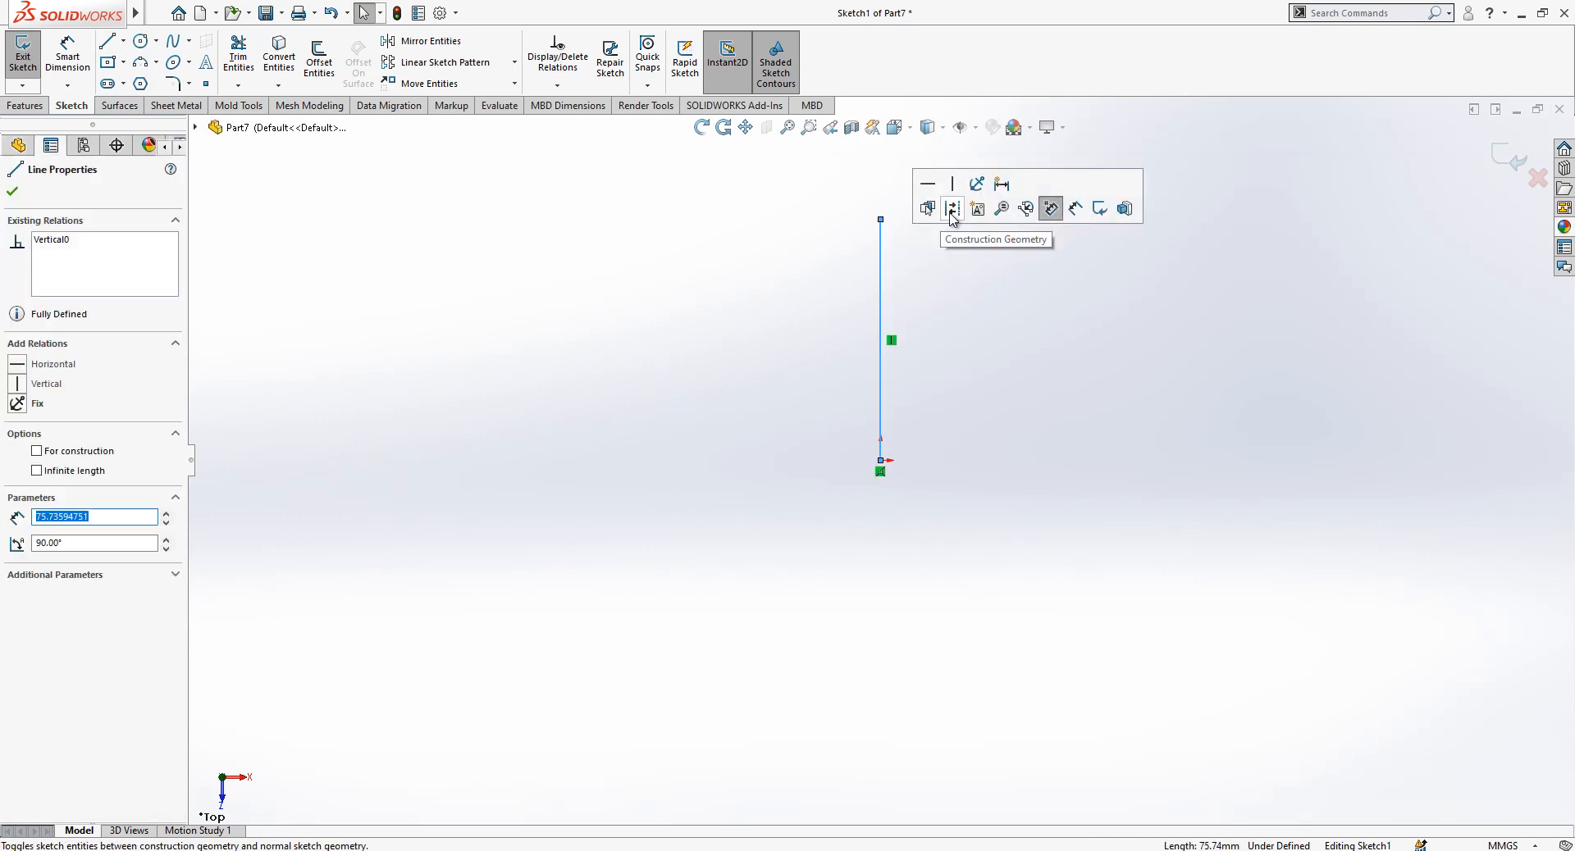
{"action": "left_click", "coordinate": [951, 211]}
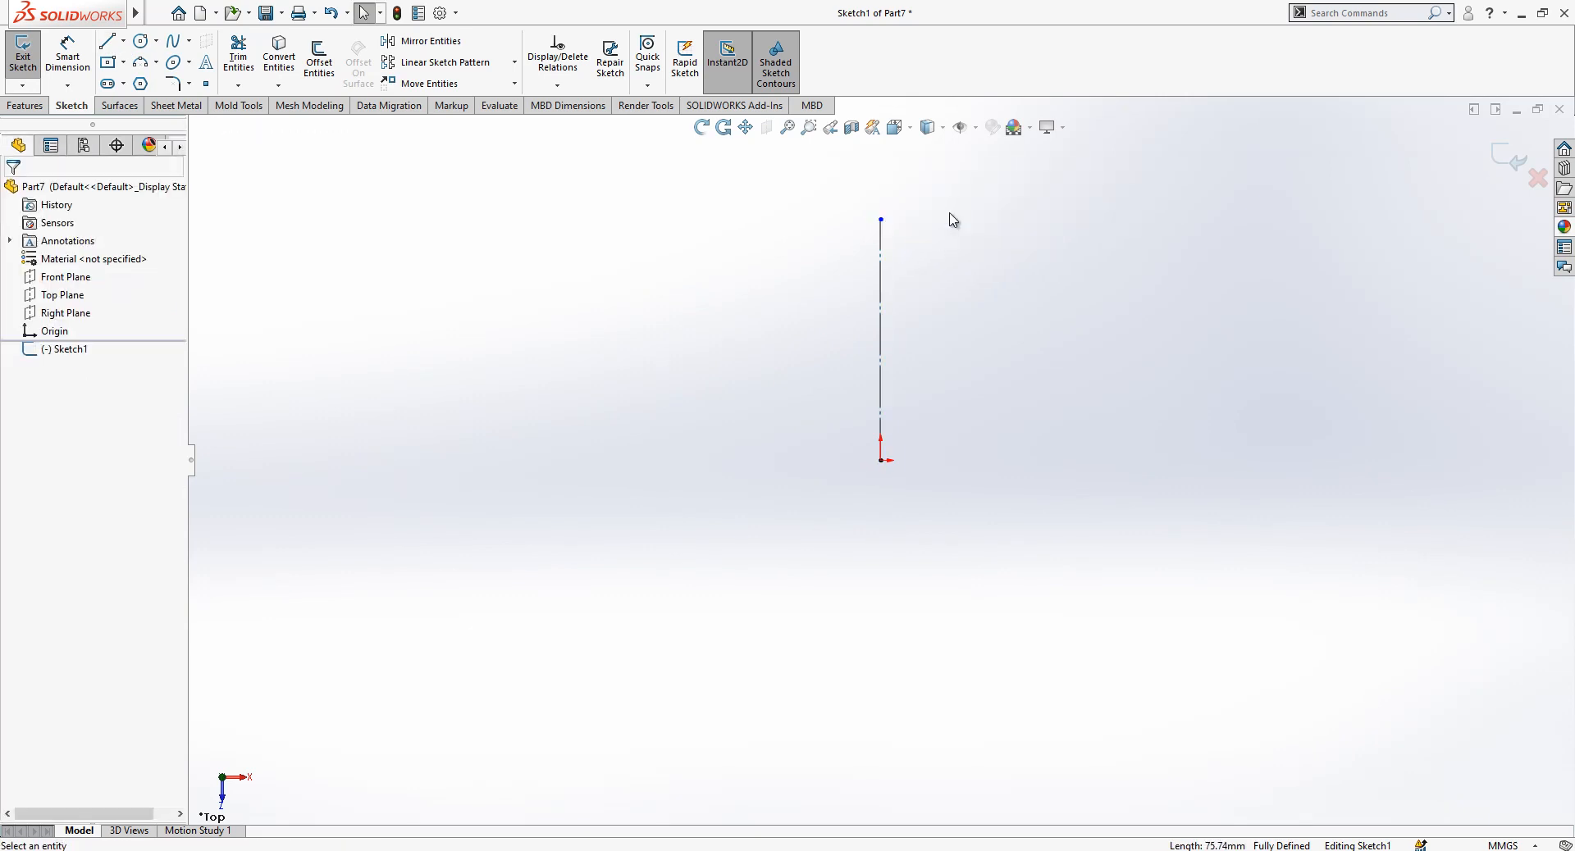
Dimension the vertical construction line's length to 31 mm.
{"action": "left_click", "coordinate": [67, 57]}
{"action": "left_click", "coordinate": [883, 287]}
{"action": "left_click", "coordinate": [960, 299]}
{"action": "type", "text": "31"}
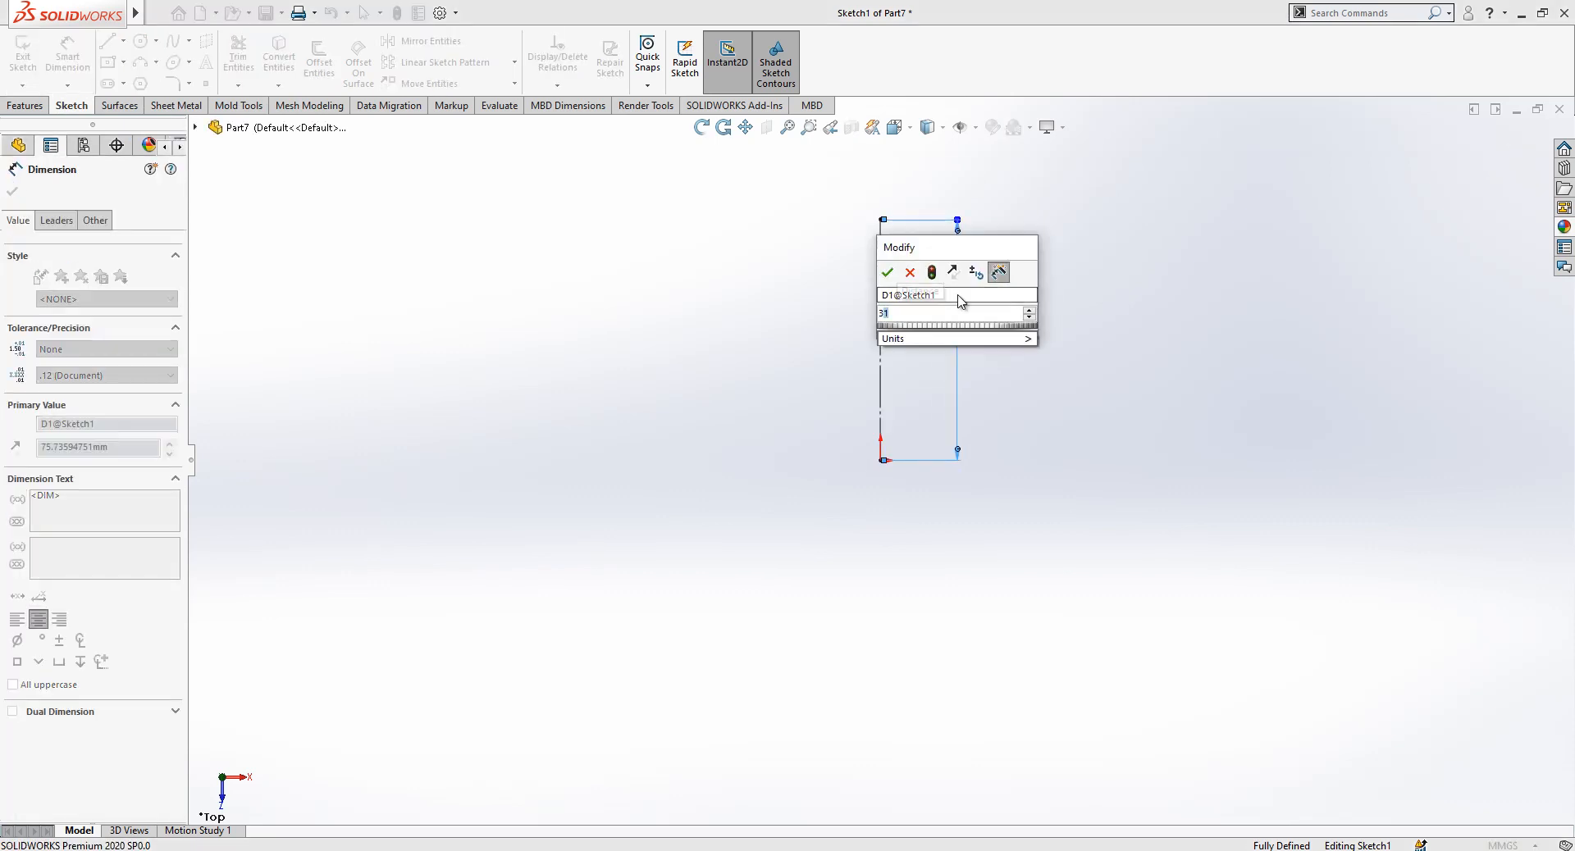
{"action": "key", "text": "Return"}
{"action": "scroll", "coordinate": [1097, 212], "scroll_direction": "down", "scroll_amount": 3}
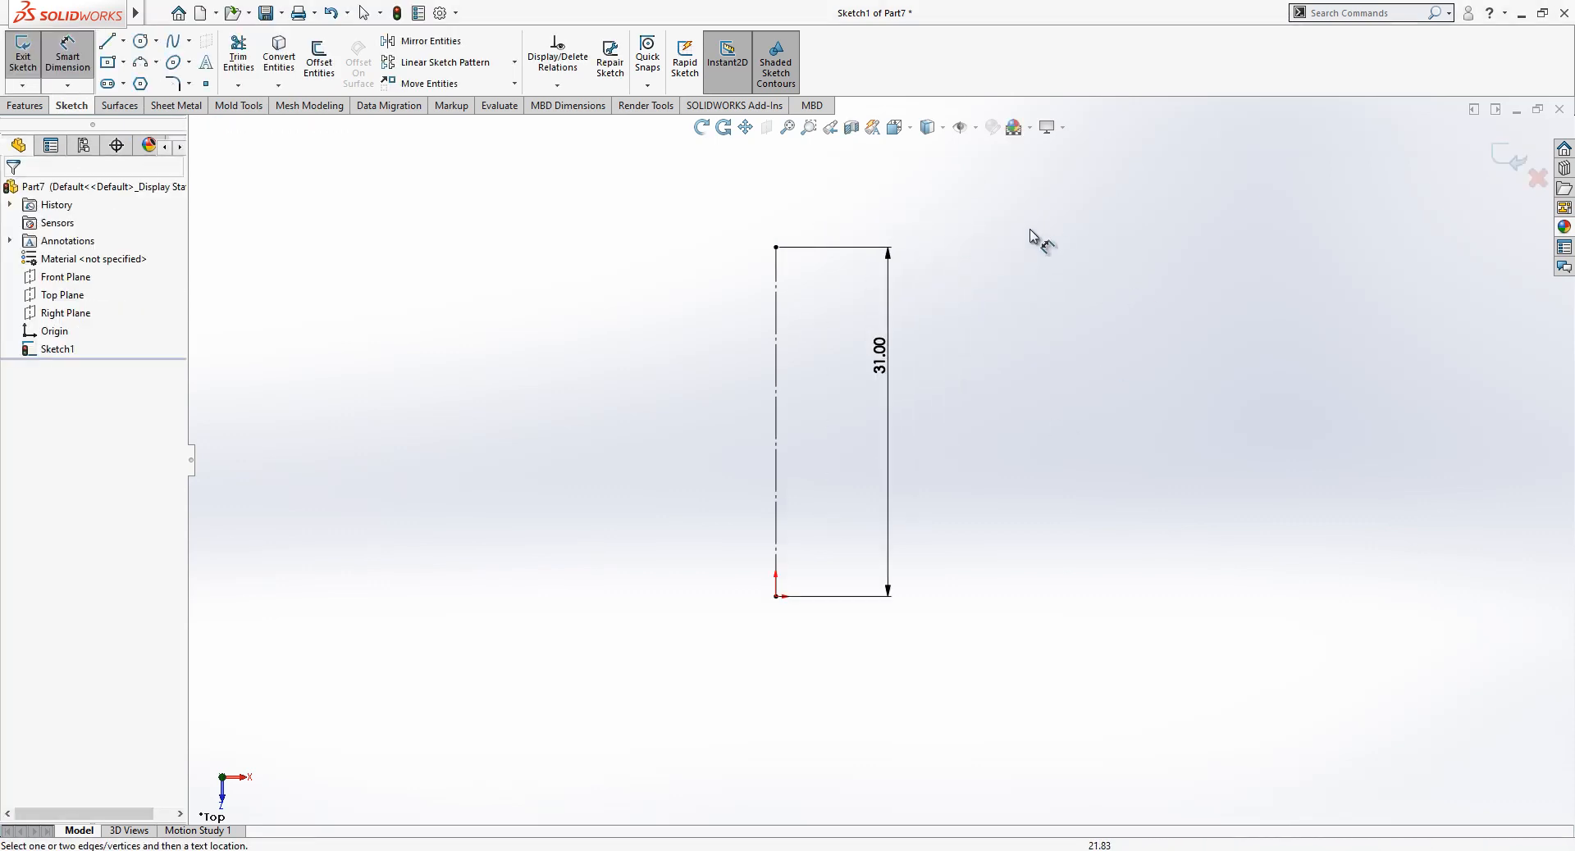
Draw a two-point spline from the construction line's upper end to the origin and bow it out to the left with its handles.
{"action": "left_click", "coordinate": [173, 43]}
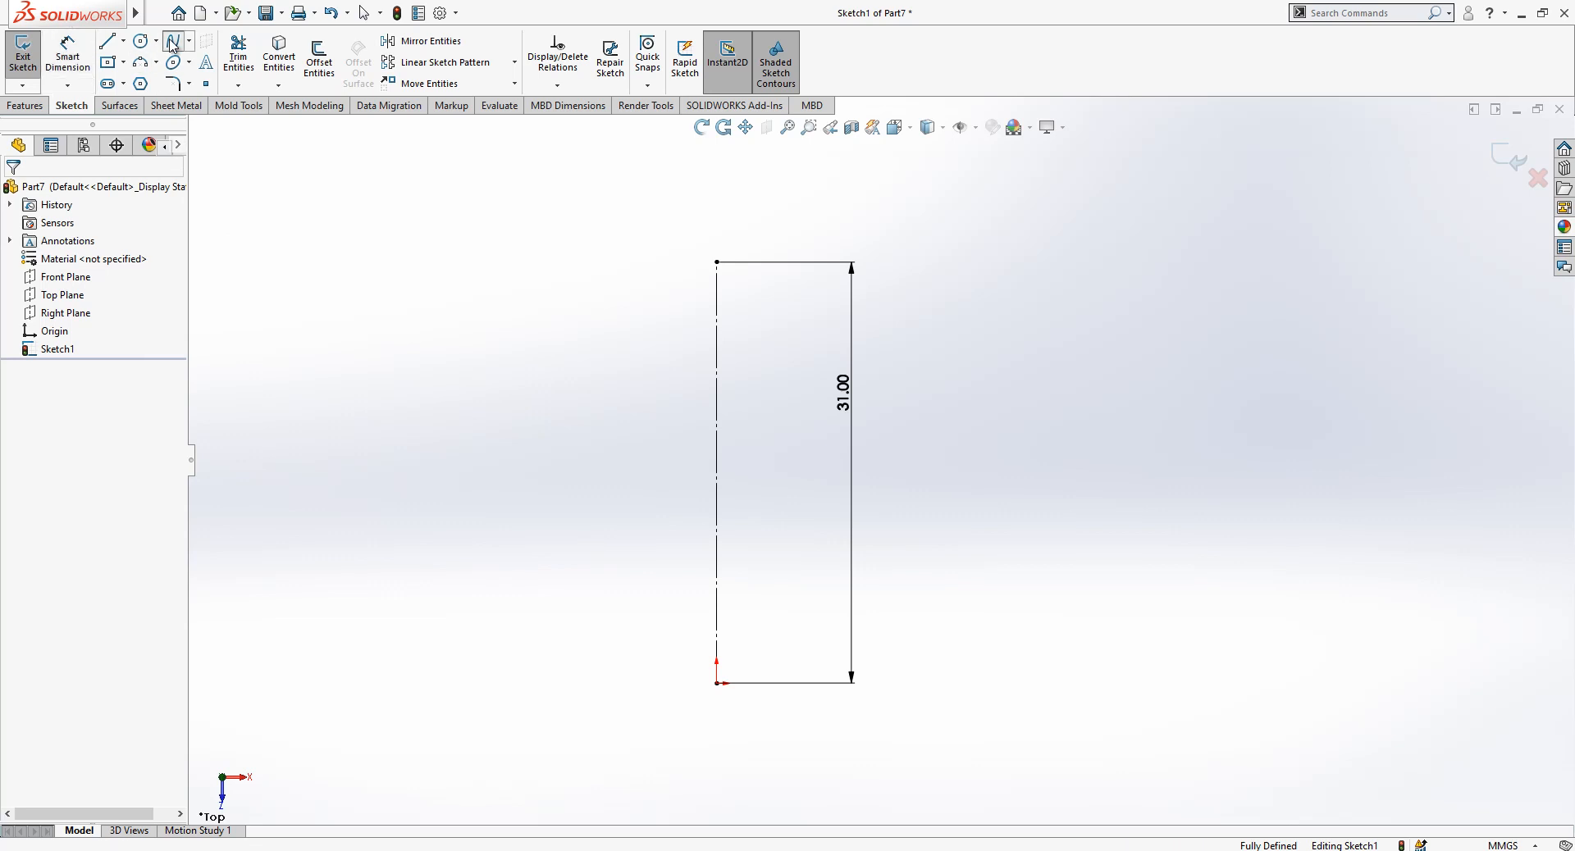
{"action": "left_click", "coordinate": [718, 262]}
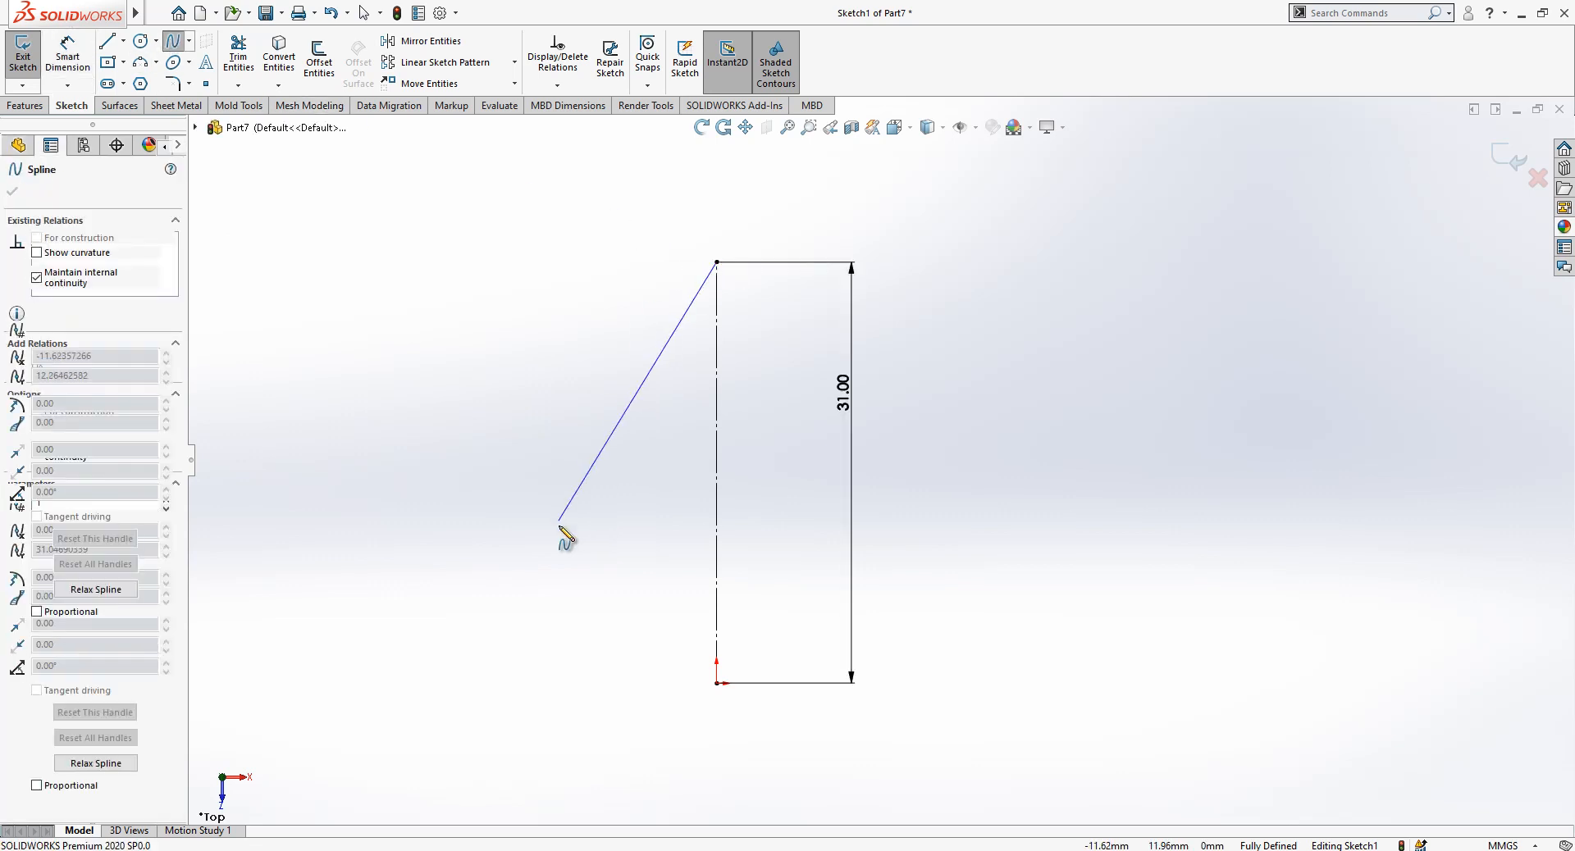
{"action": "left_click", "coordinate": [718, 683]}
{"action": "key", "text": "Escape"}
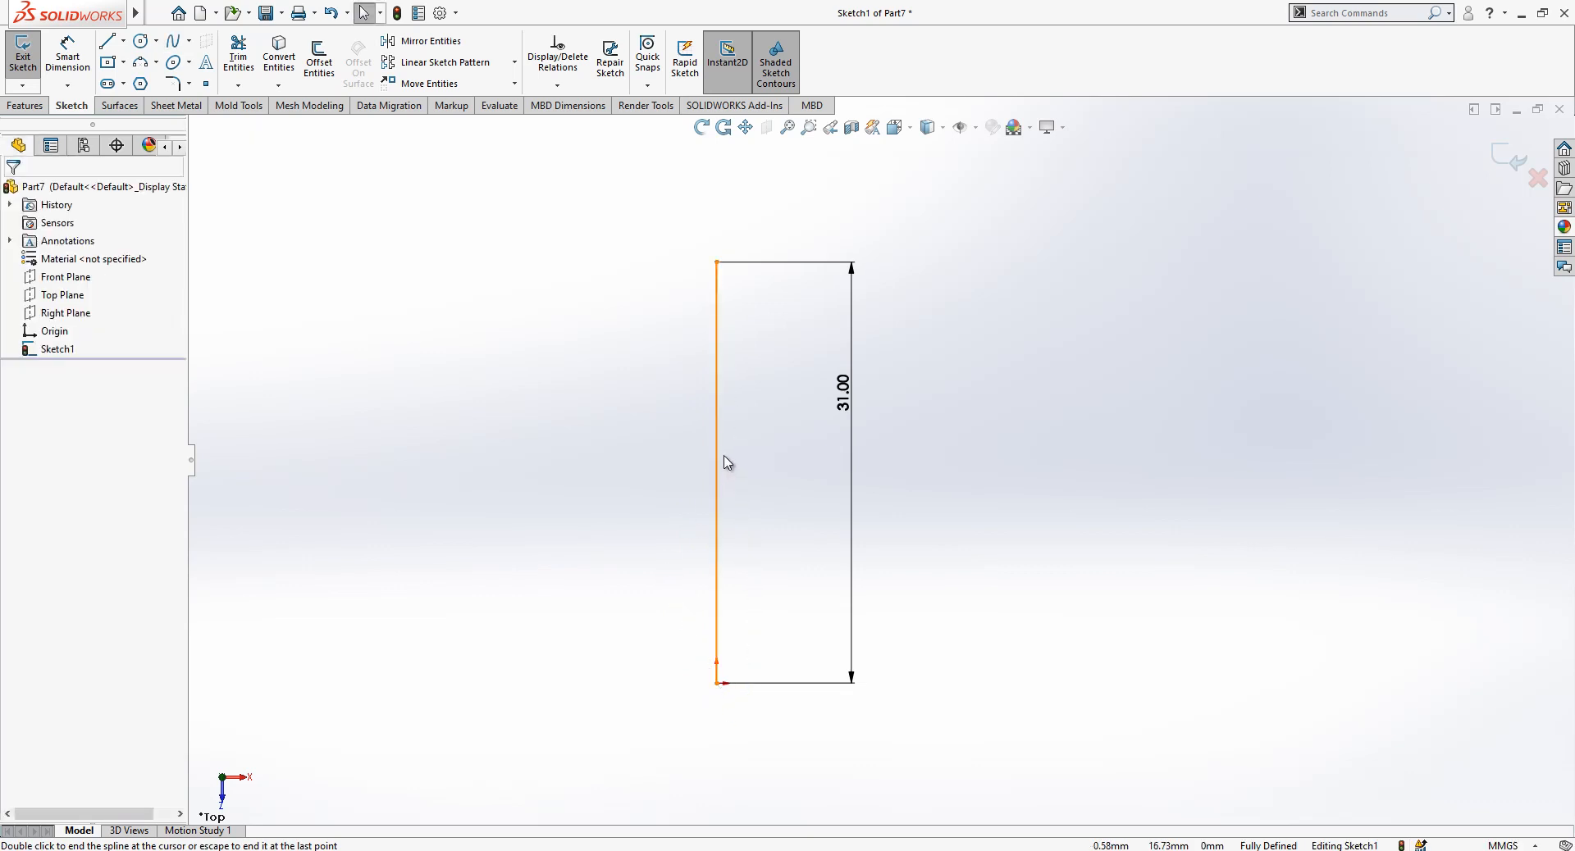
{"action": "left_click", "coordinate": [722, 418]}
{"action": "left_click_drag", "start_coordinate": [719, 433], "coordinate": [563, 689]}
{"action": "left_click", "coordinate": [539, 501]}
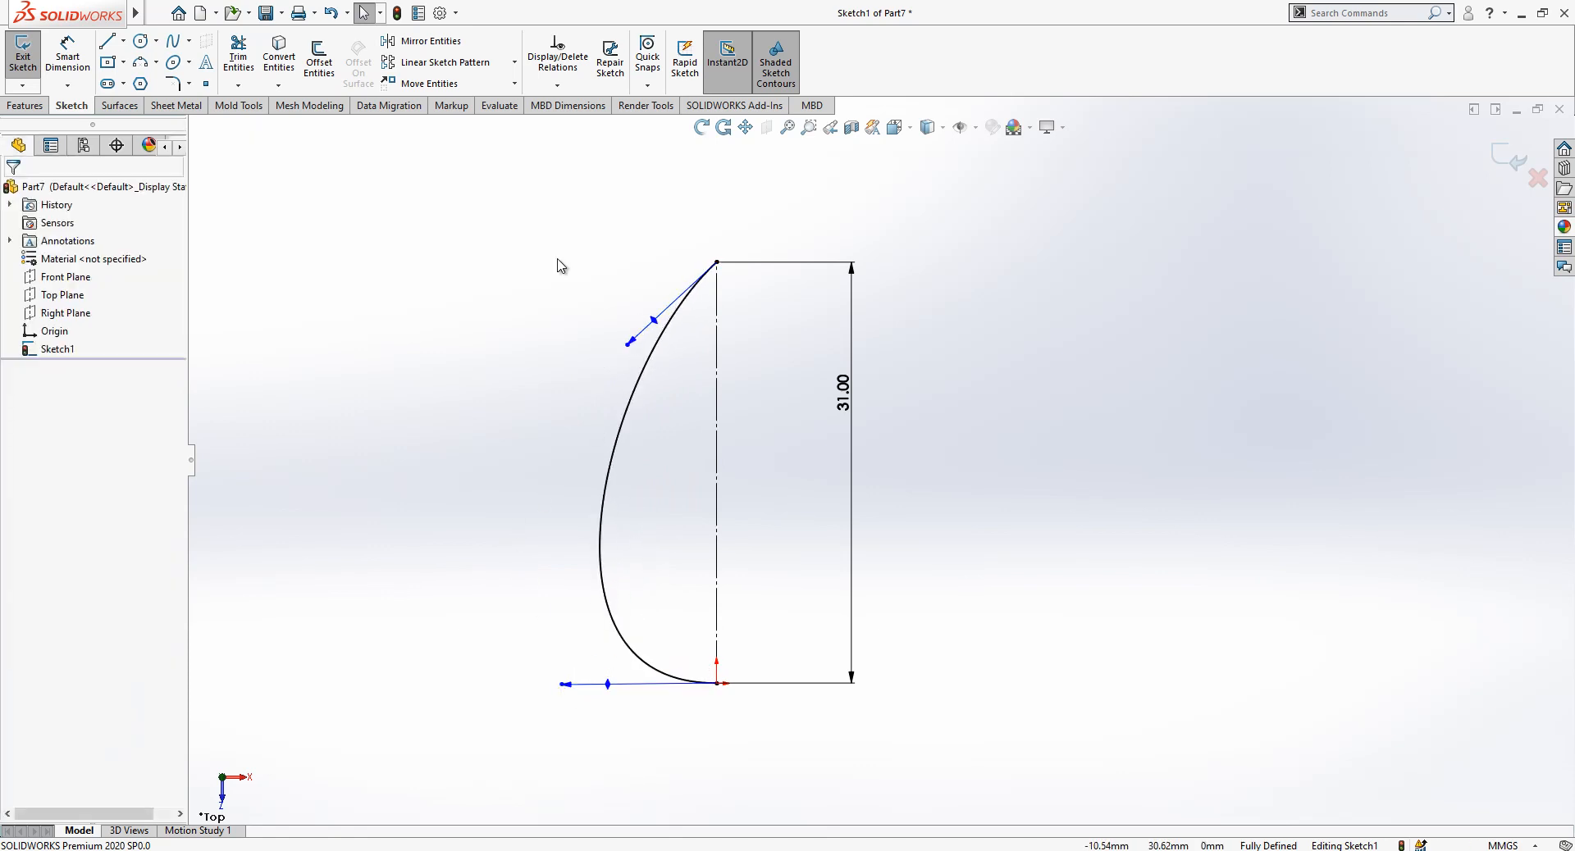
Draw a horizontal construction line about 17 mm long from the origin to the right.
{"action": "left_click", "coordinate": [107, 43]}
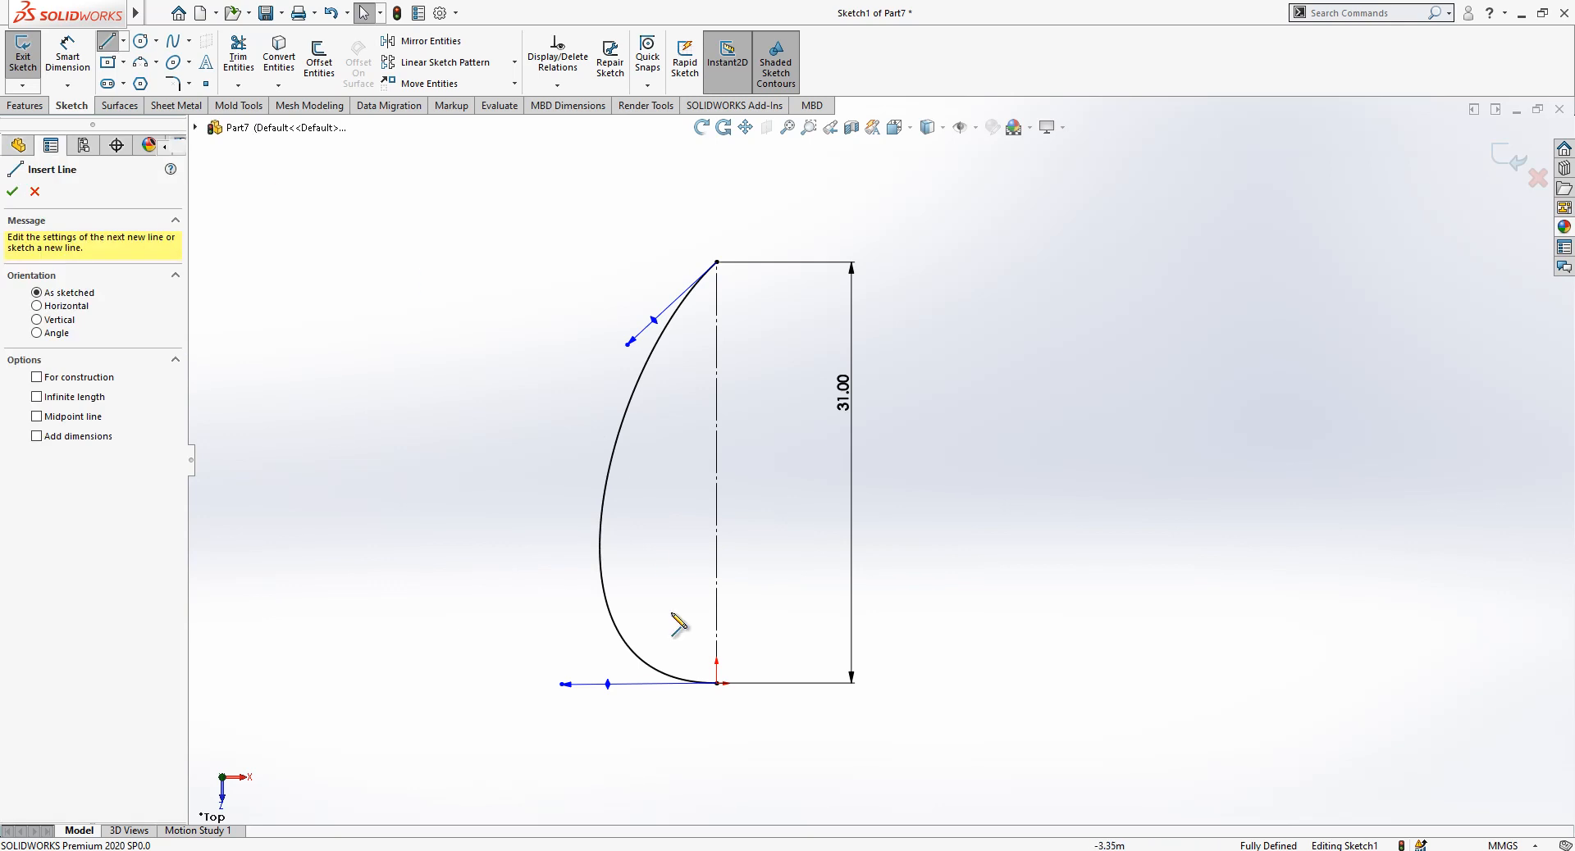
{"action": "left_click", "coordinate": [718, 684]}
{"action": "left_click", "coordinate": [949, 684]}
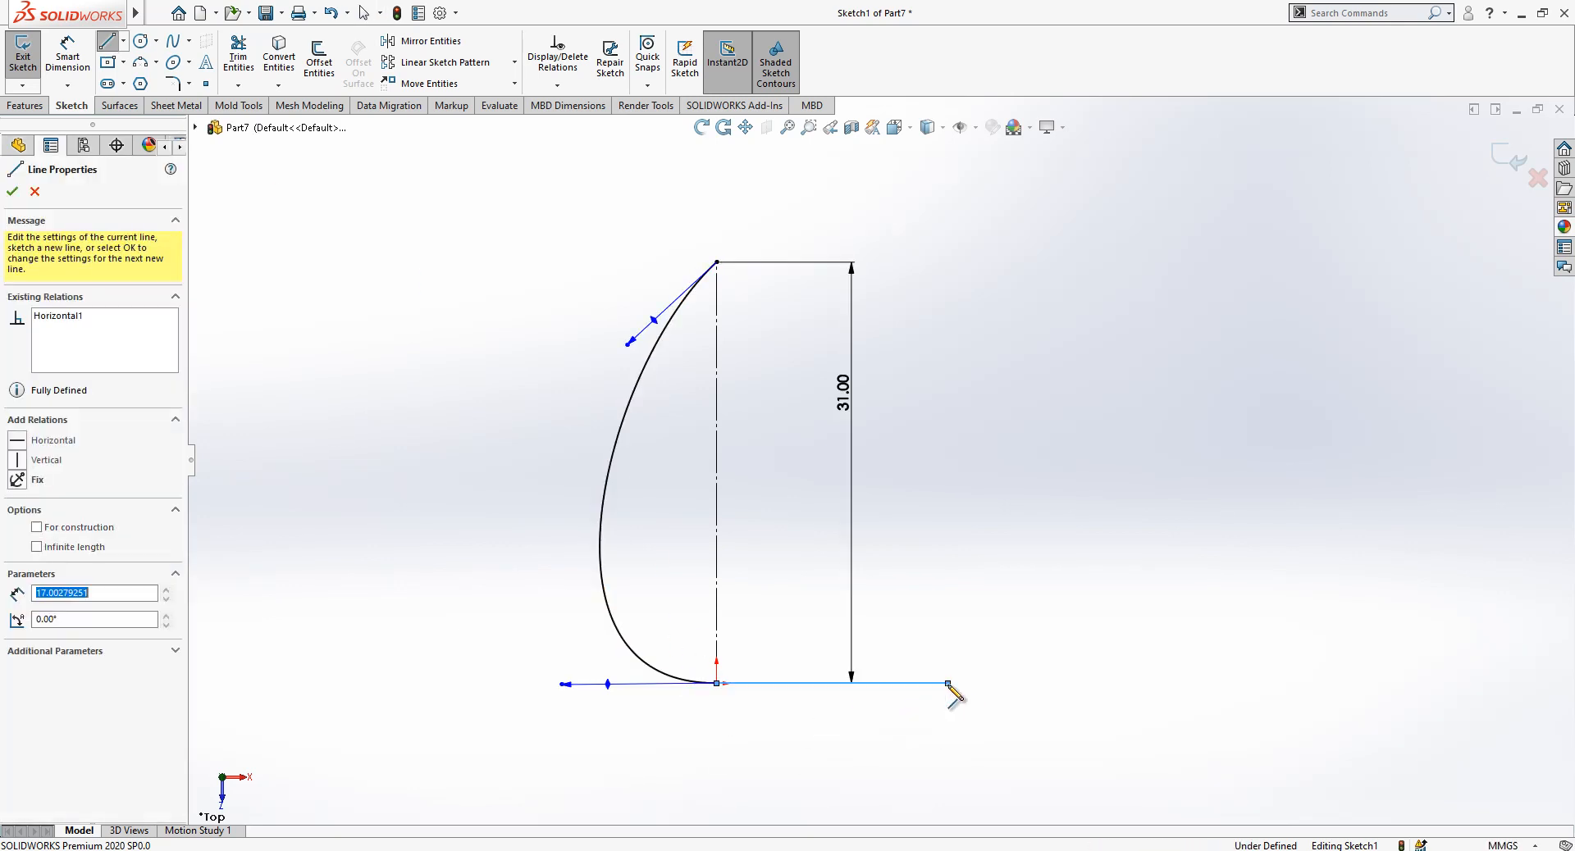
{"action": "key", "text": "Escape"}
{"action": "left_click", "coordinate": [926, 688]}
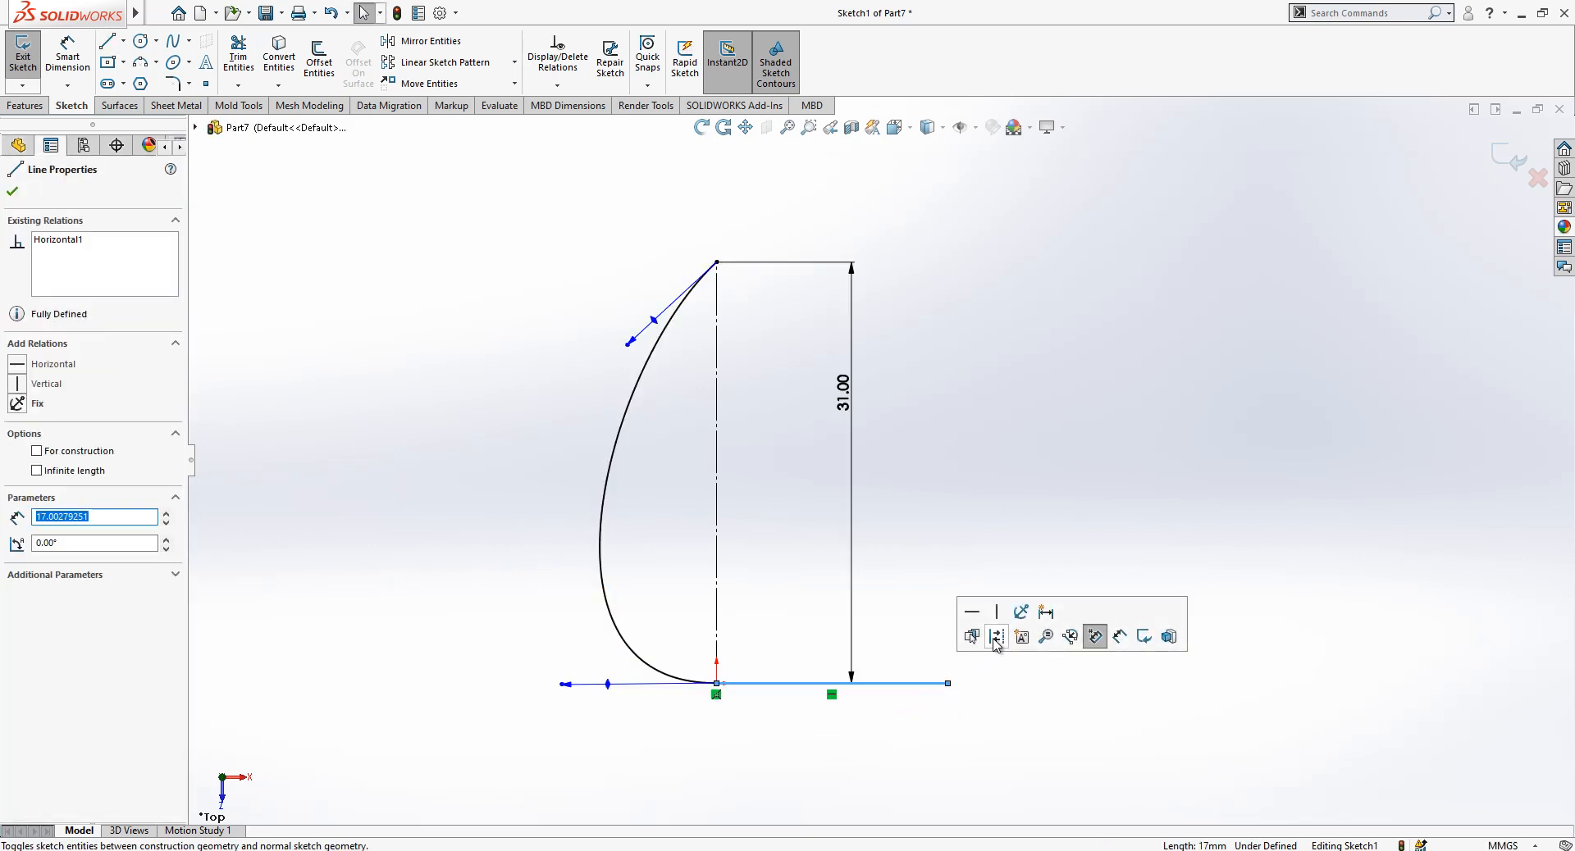
{"action": "left_click", "coordinate": [994, 648]}
Add a tangent relation between the spline and the horizontal construction line.
{"action": "left_click", "coordinate": [896, 686]}
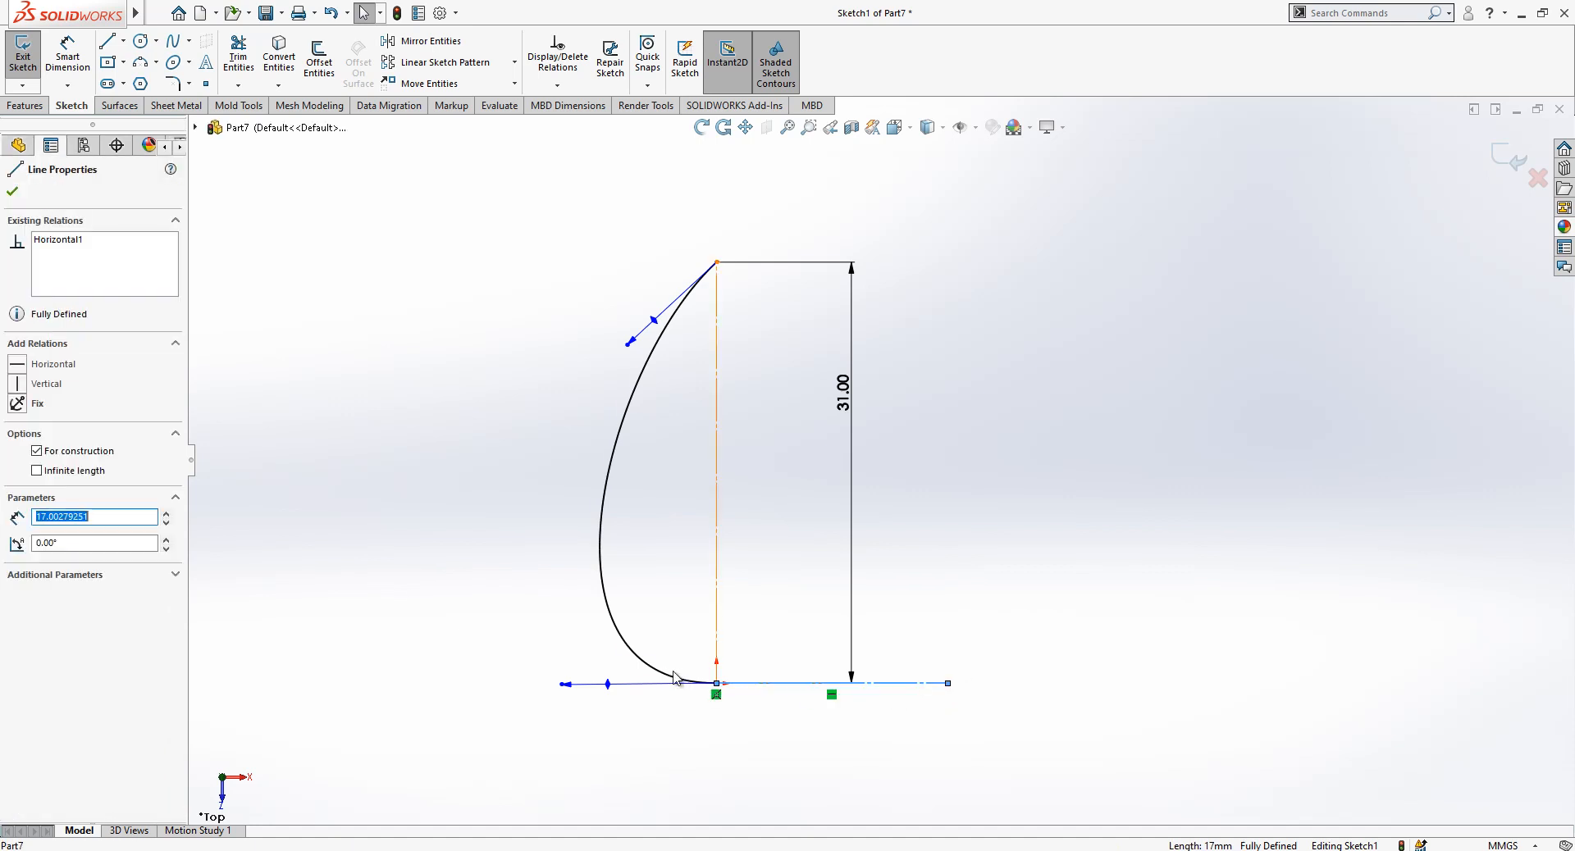
{"action": "left_click", "coordinate": [679, 678], "text": "ctrl"}
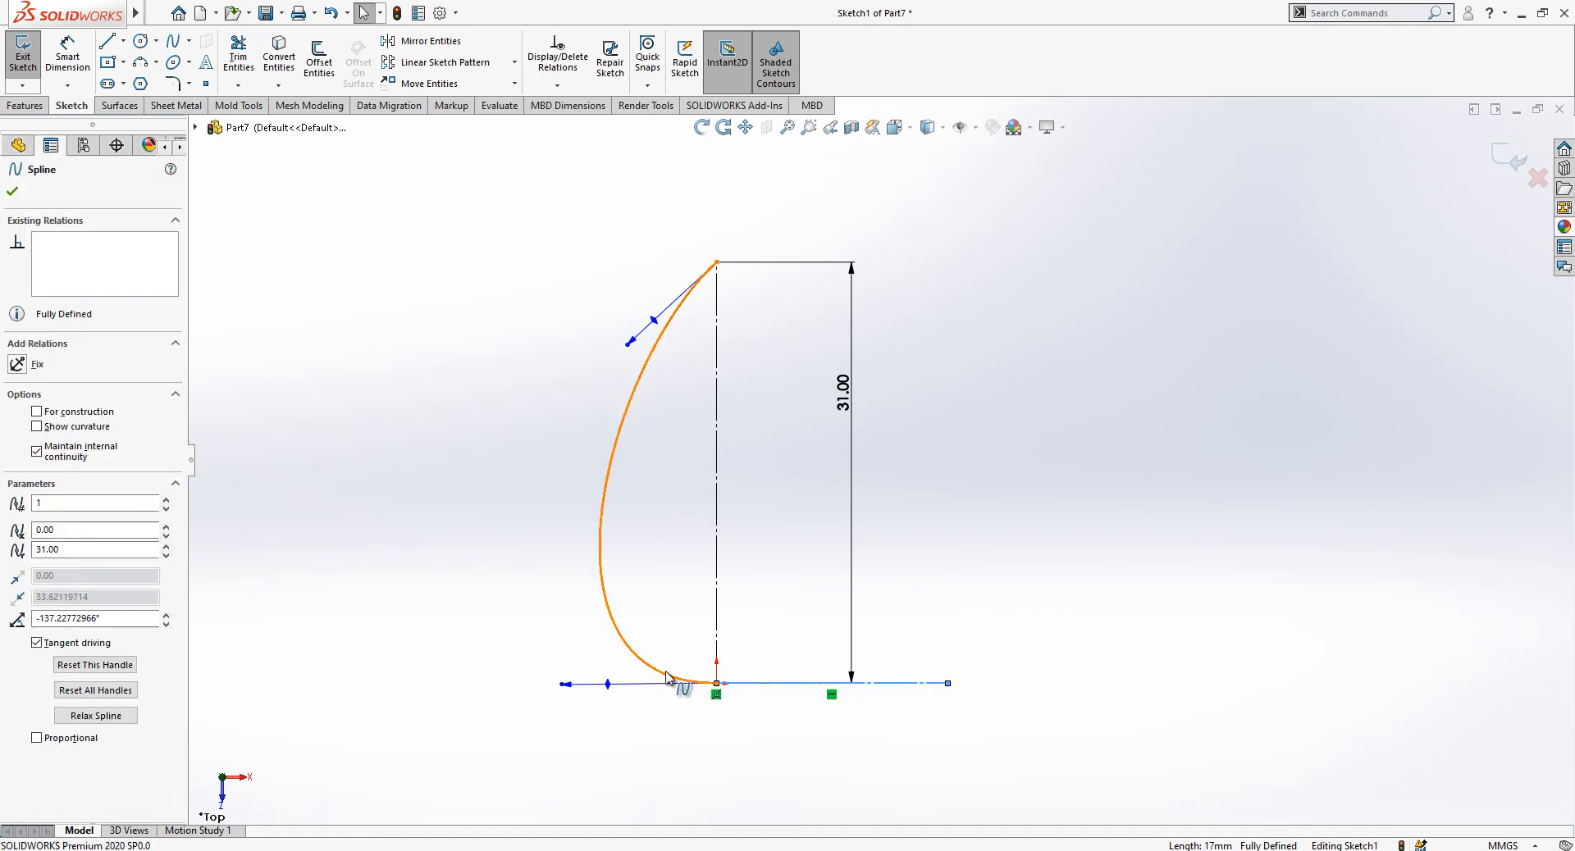
{"action": "left_click", "coordinate": [536, 612]}
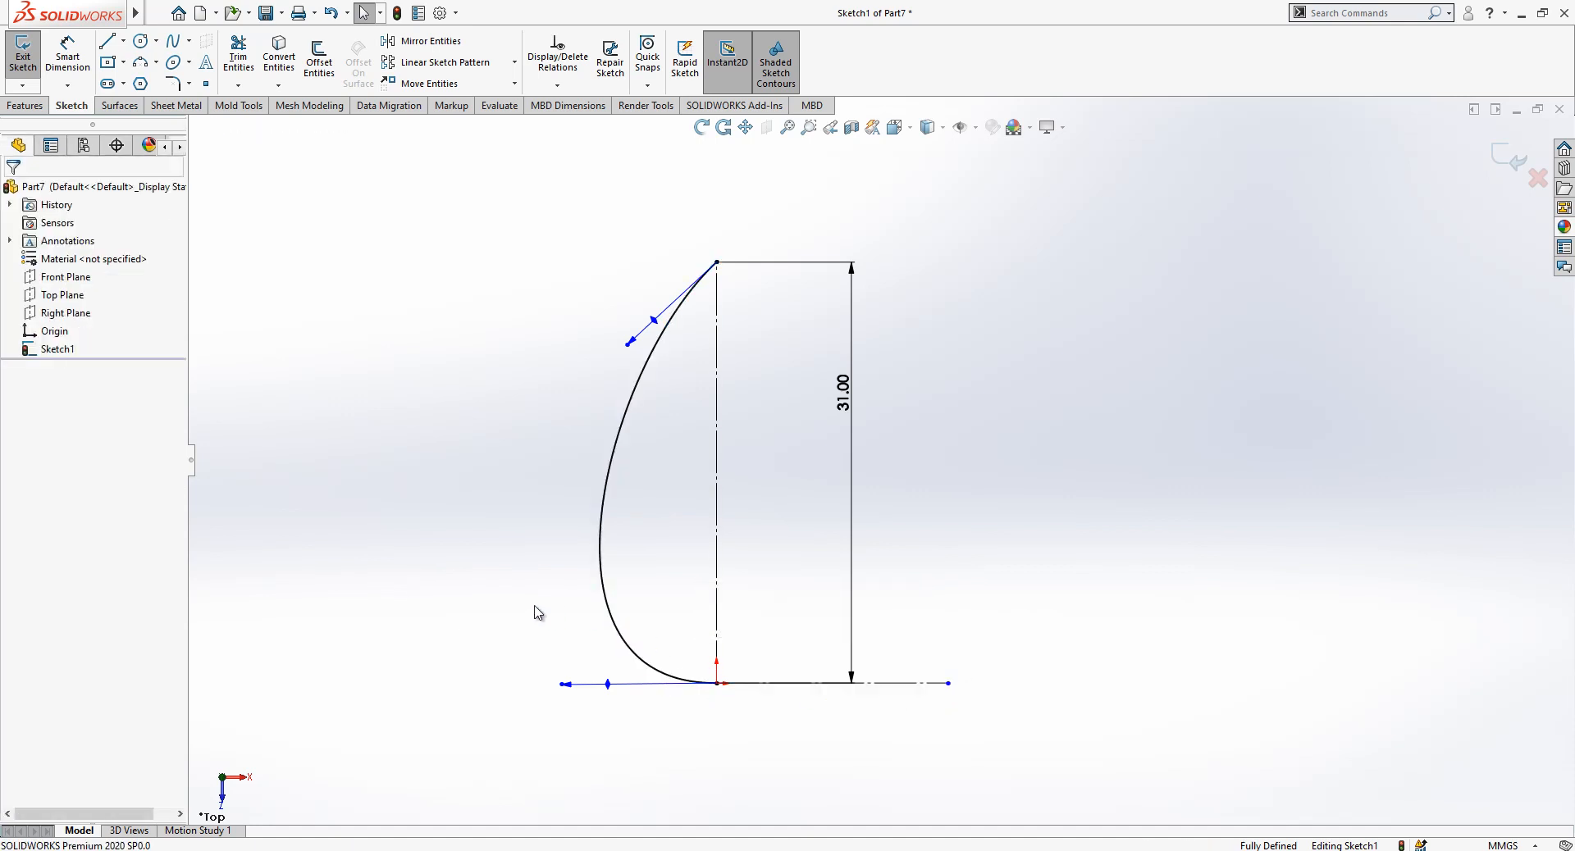
{"action": "left_click", "coordinate": [646, 664]}
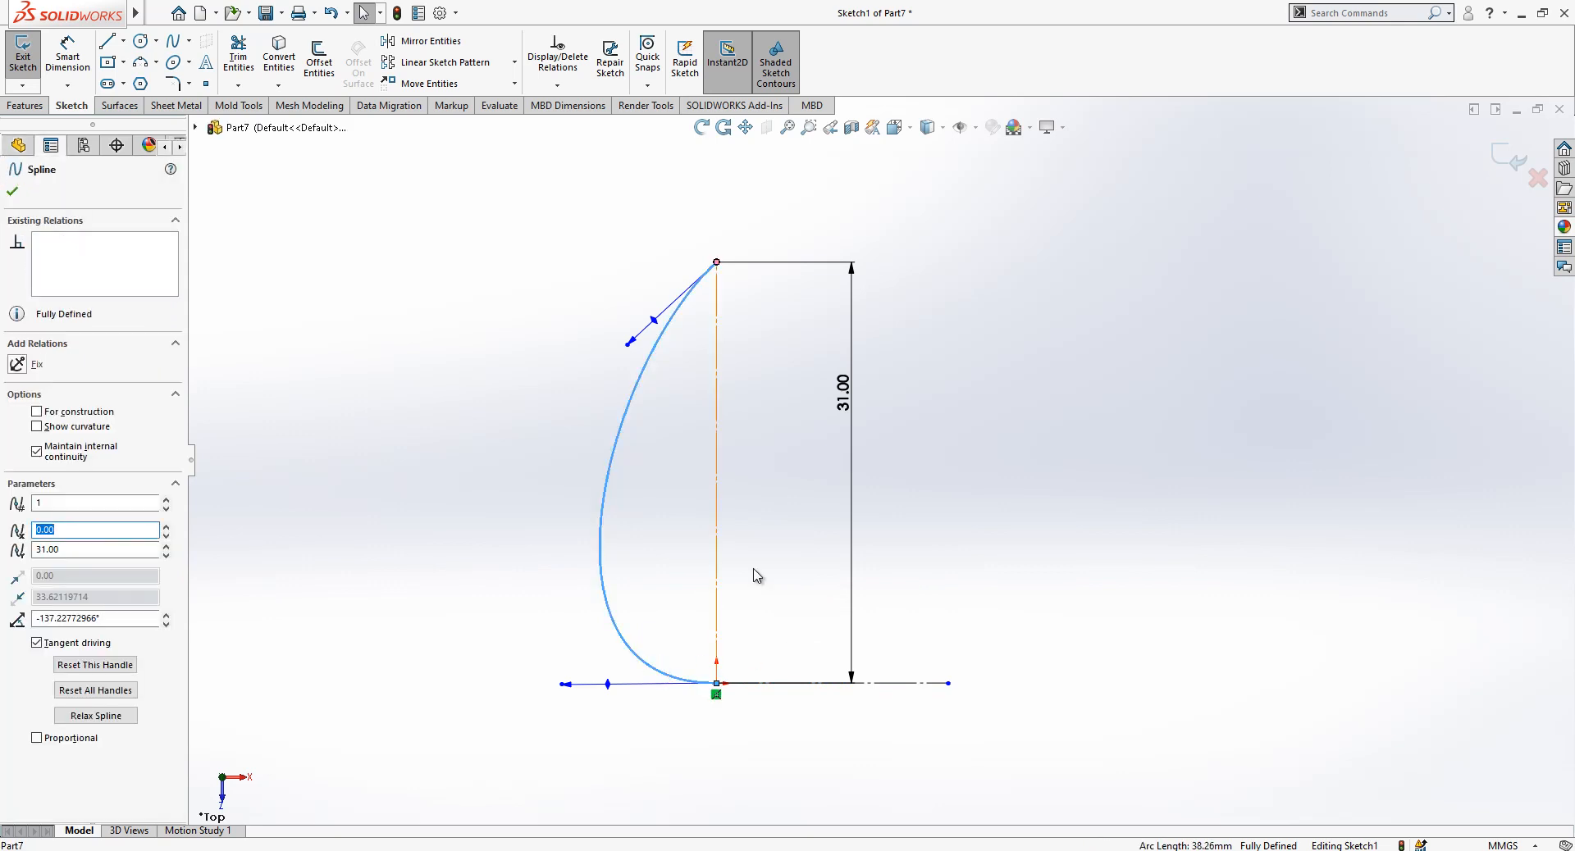
{"action": "left_click", "coordinate": [902, 683], "text": "ctrl"}
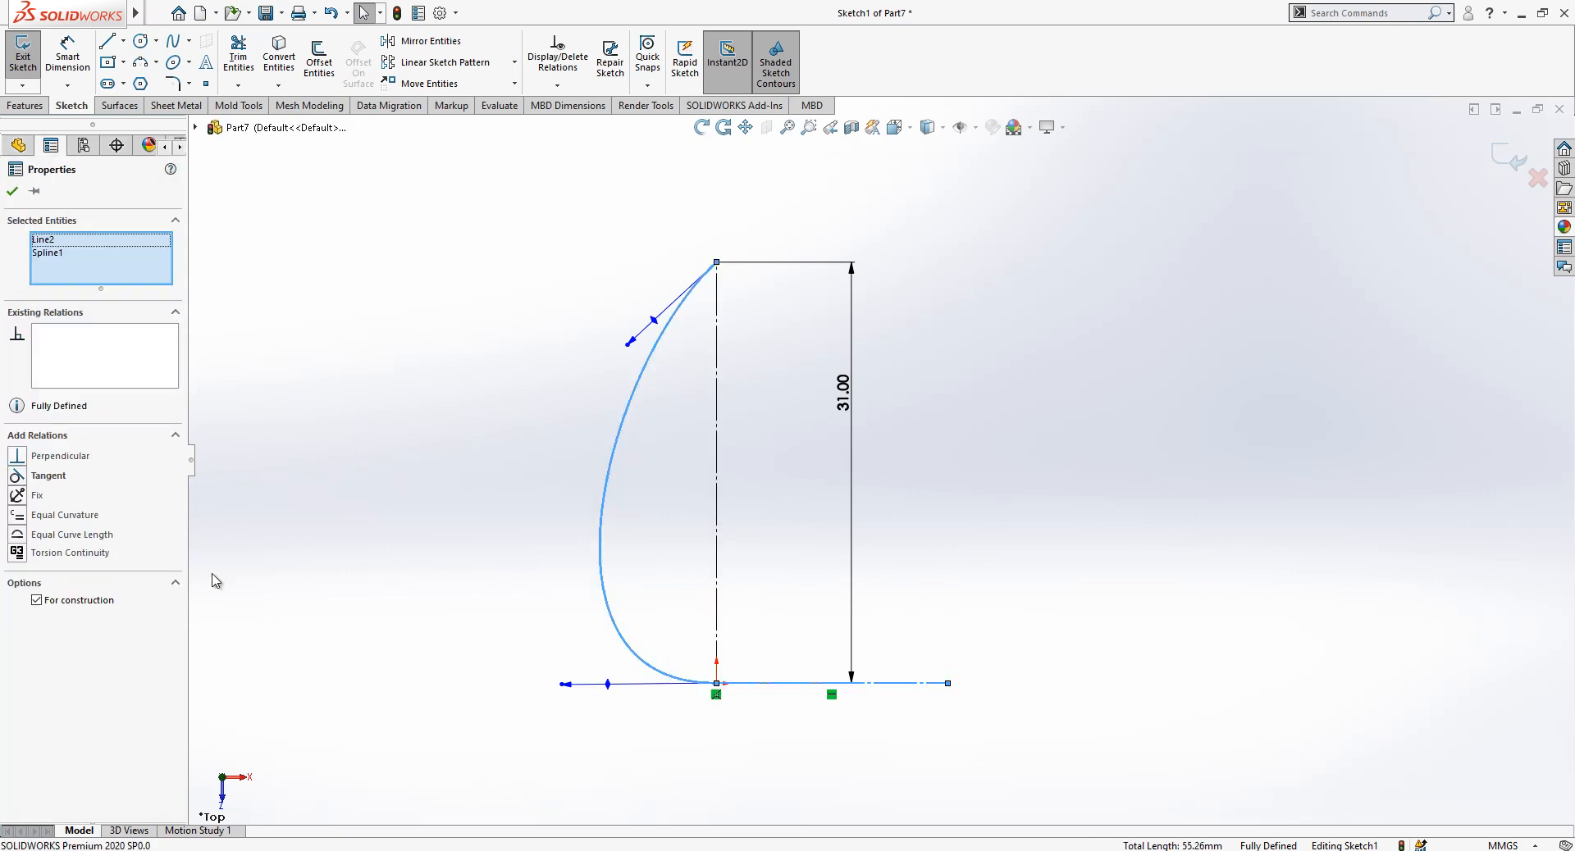
{"action": "left_click", "coordinate": [61, 485]}
{"action": "left_click", "coordinate": [411, 461]}
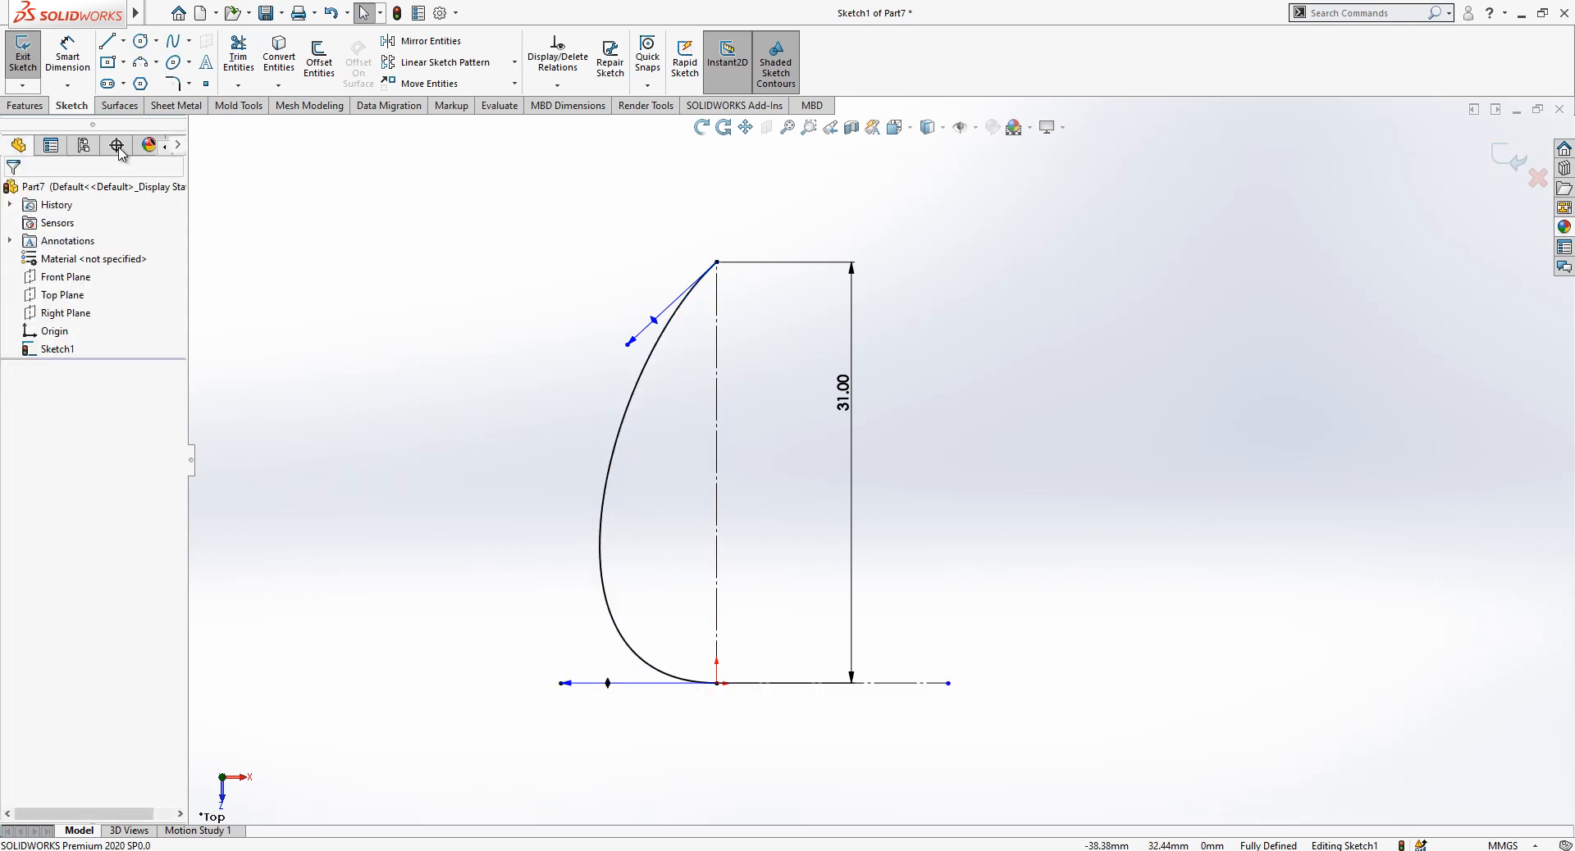
Dimension the tangent weight of the spline's lower handle at the origin to 33.
{"action": "left_click", "coordinate": [67, 59]}
{"action": "left_click", "coordinate": [559, 683]}
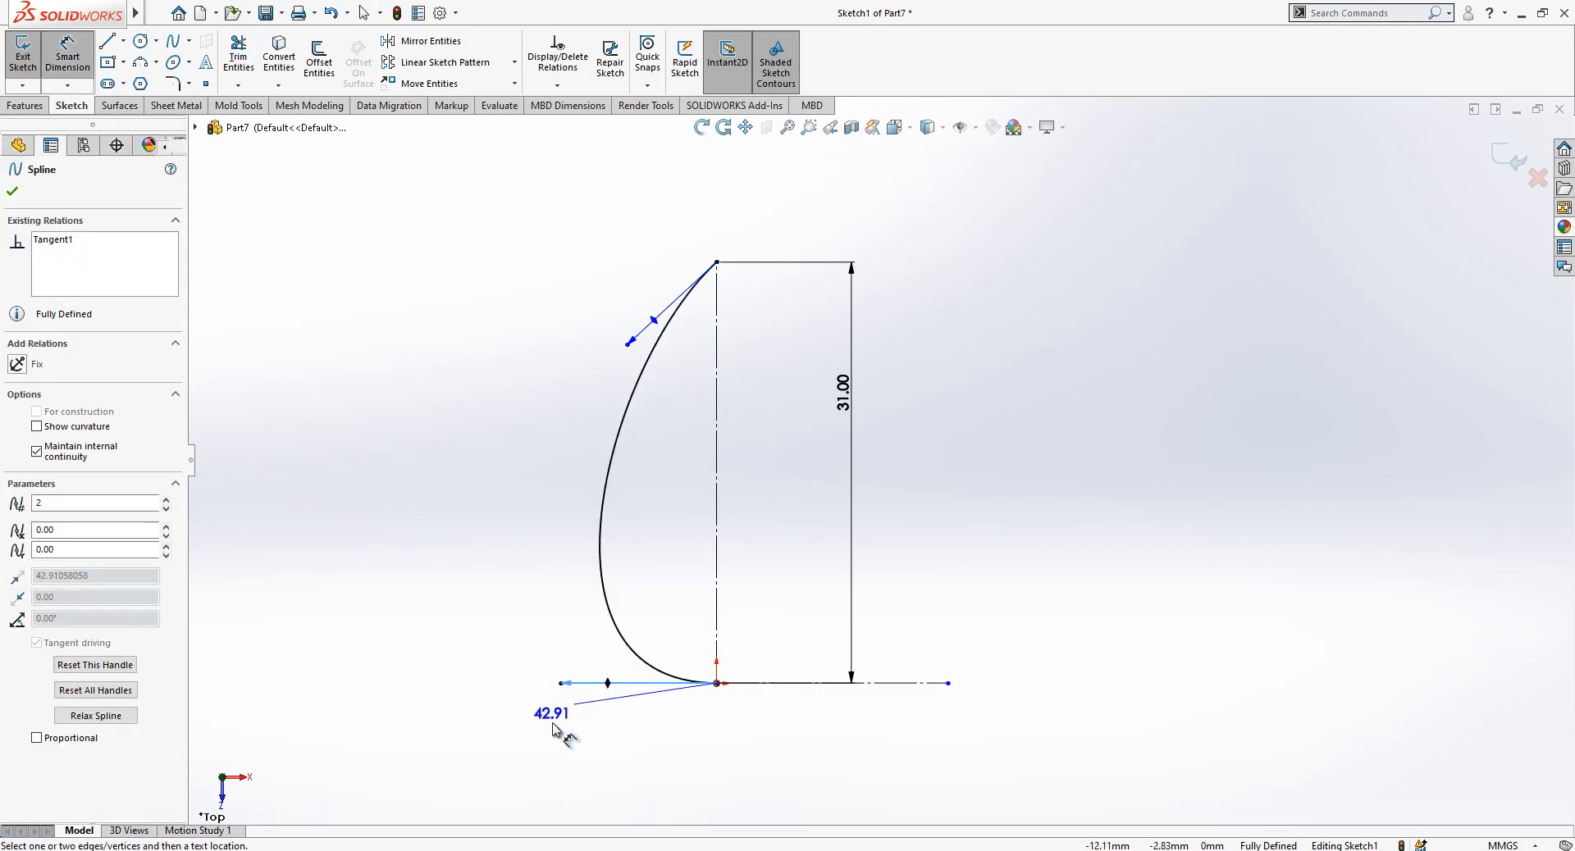
{"action": "left_click", "coordinate": [554, 729]}
{"action": "type", "text": "33"}
{"action": "key", "text": "Return"}
{"action": "left_click", "coordinate": [449, 547]}
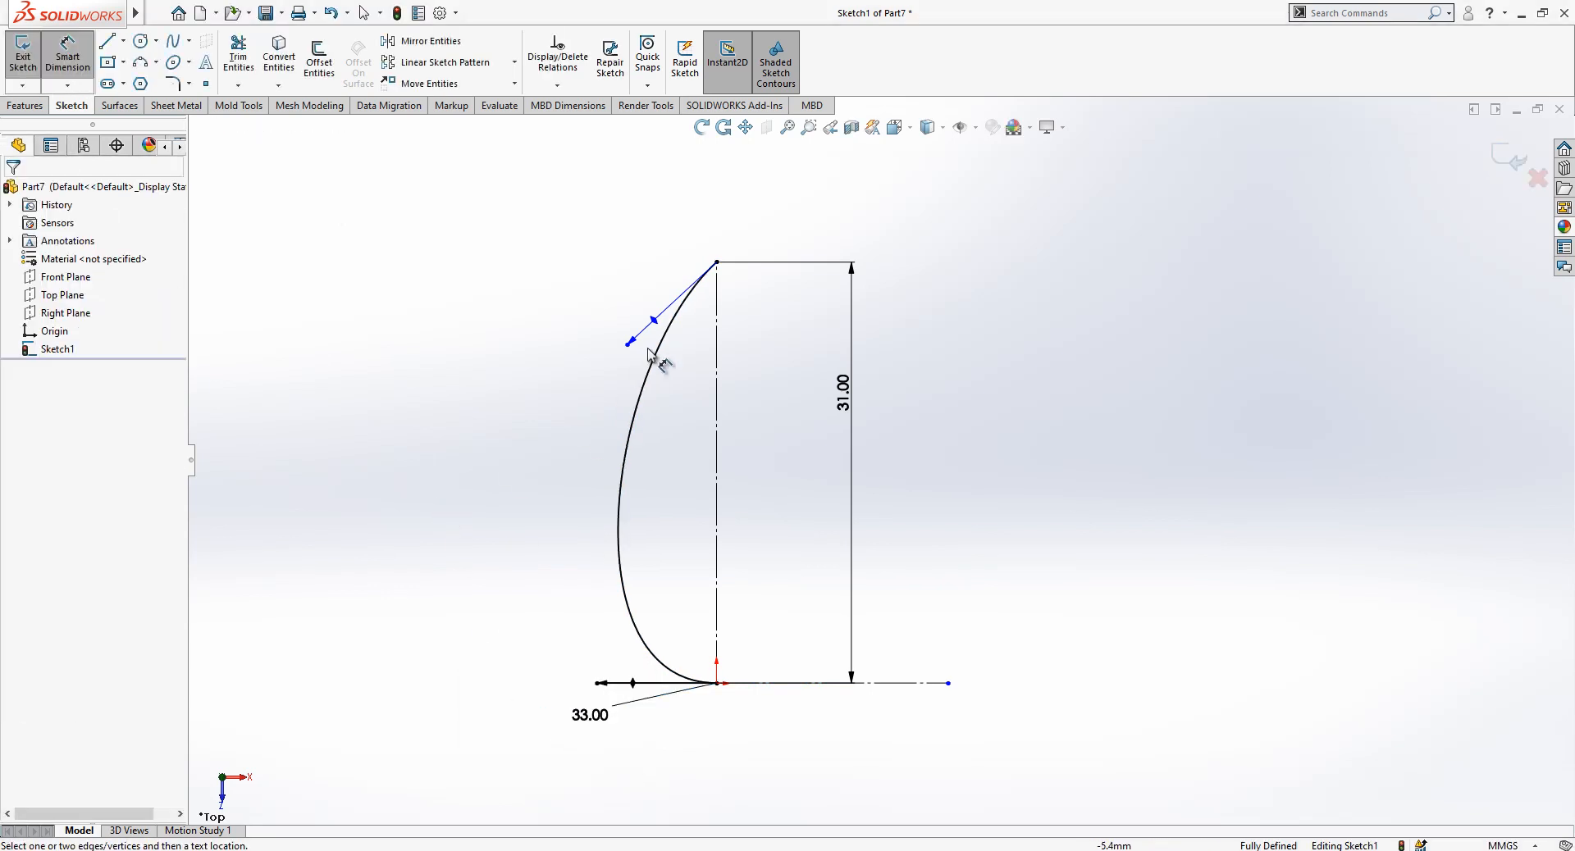
Dimension the angle between the spline's upper handle and the vertical construction line to 43.5°.
{"action": "left_click", "coordinate": [655, 322]}
{"action": "left_click", "coordinate": [717, 365]}
{"action": "left_click", "coordinate": [710, 394]}
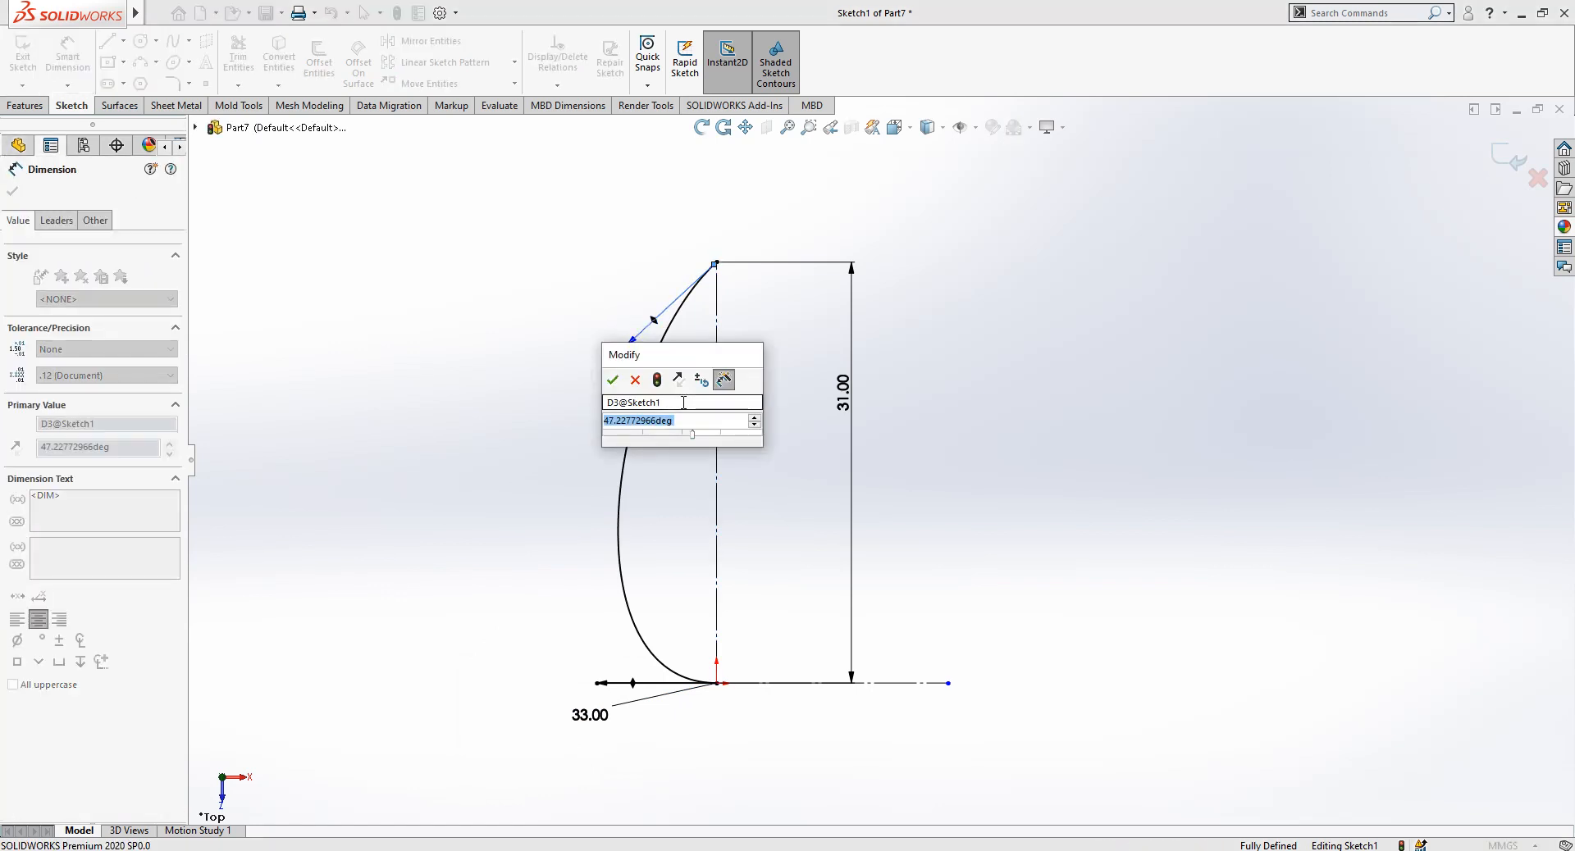
{"action": "type", "text": "43.5"}
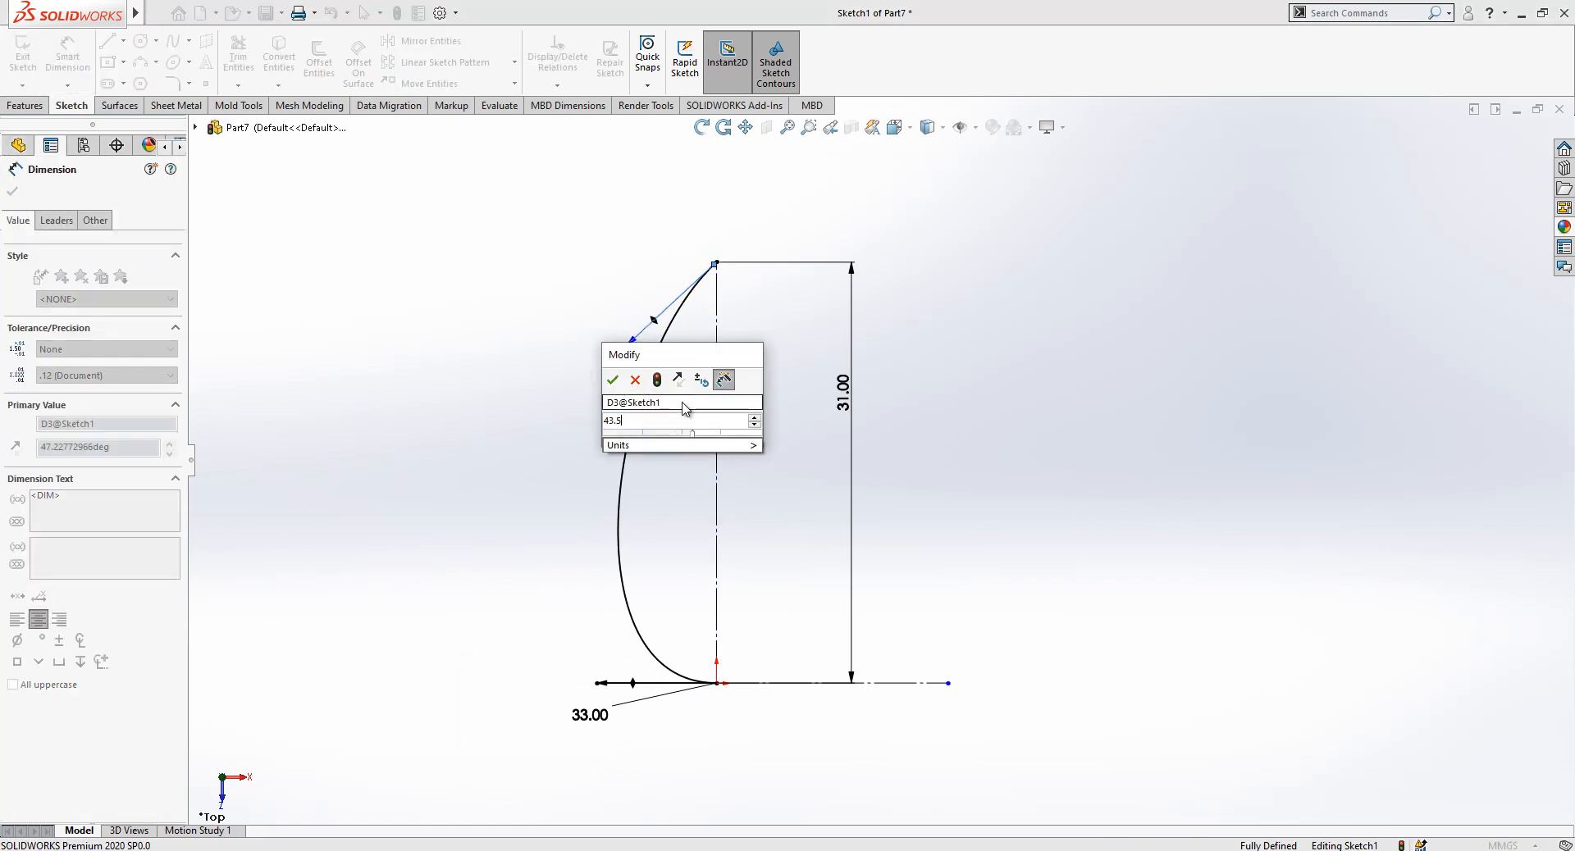
{"action": "key", "text": "Return"}
{"action": "left_click", "coordinate": [420, 310]}
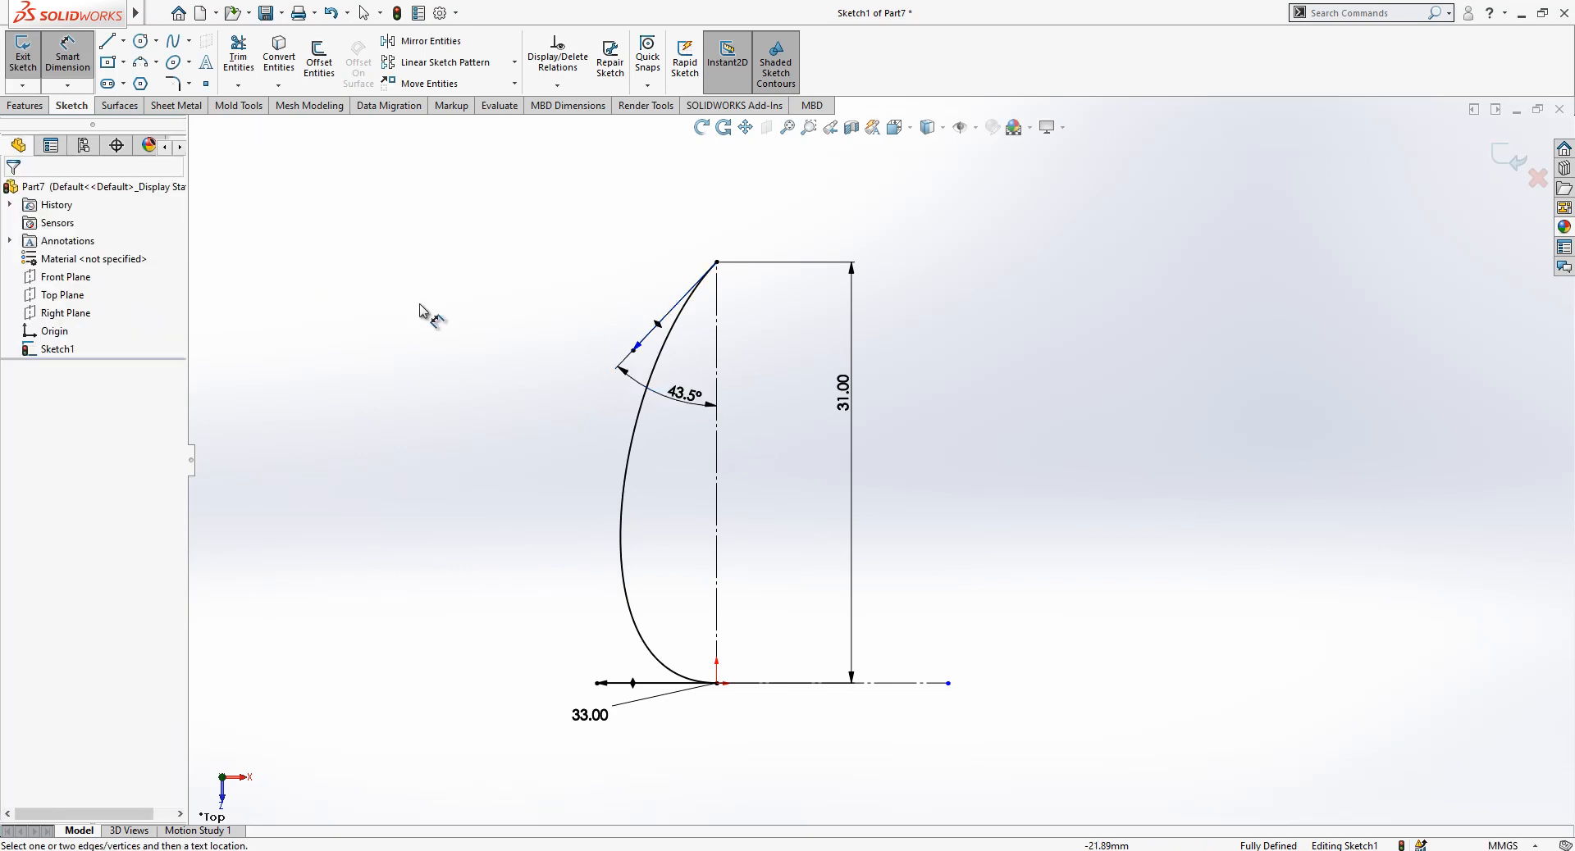
Dimension the tangent weight of the spline's upper handle to 60 and exit the sketch.
{"action": "left_click", "coordinate": [632, 351]}
{"action": "left_click", "coordinate": [549, 338]}
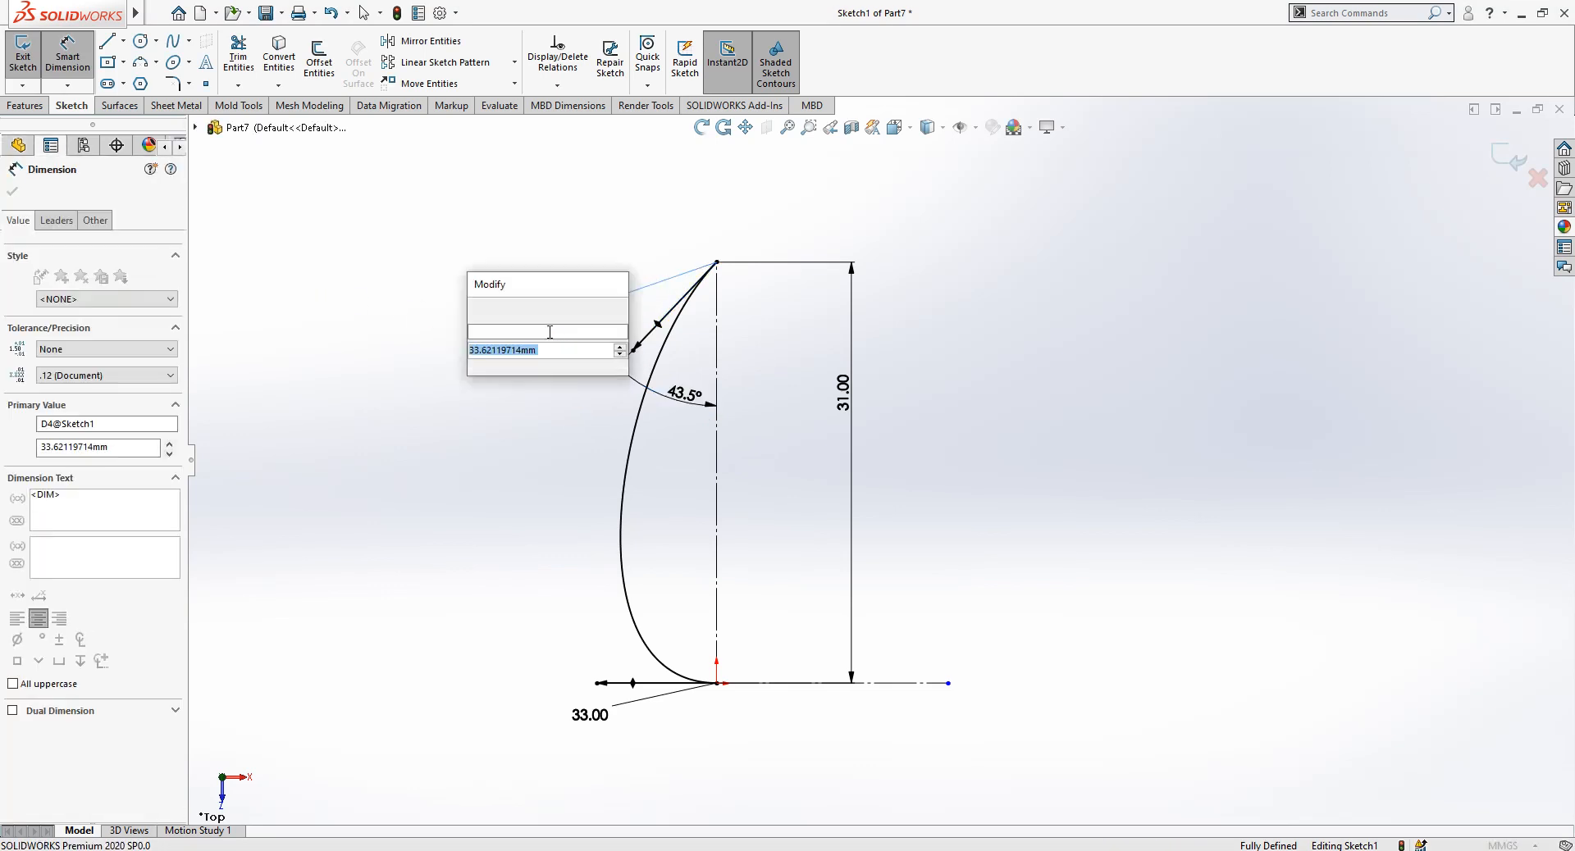
{"action": "key", "text": "Return"}
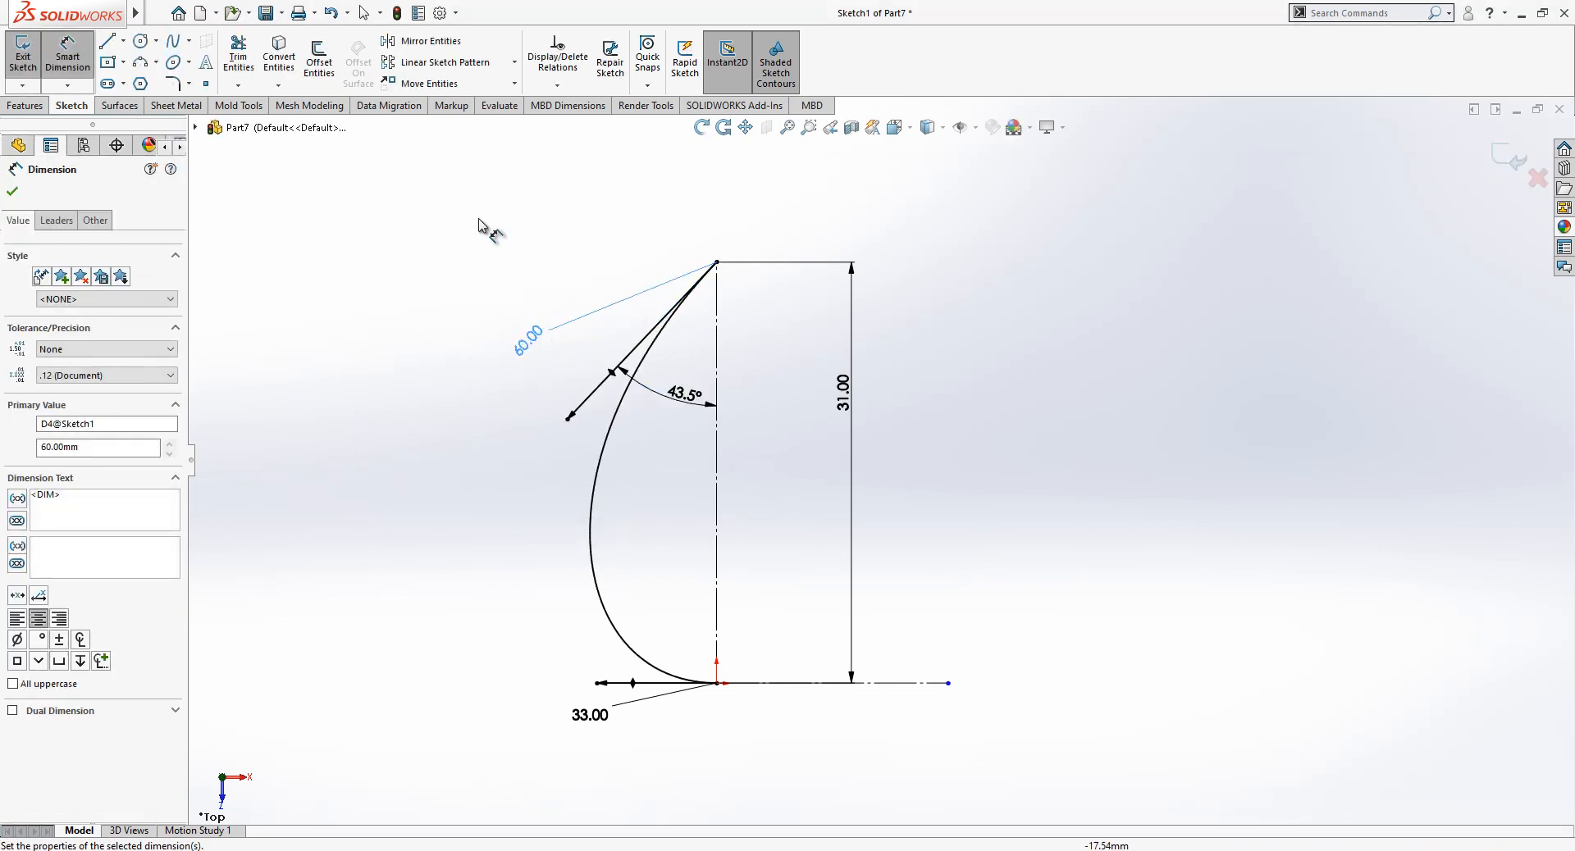
{"action": "left_click", "coordinate": [478, 226]}
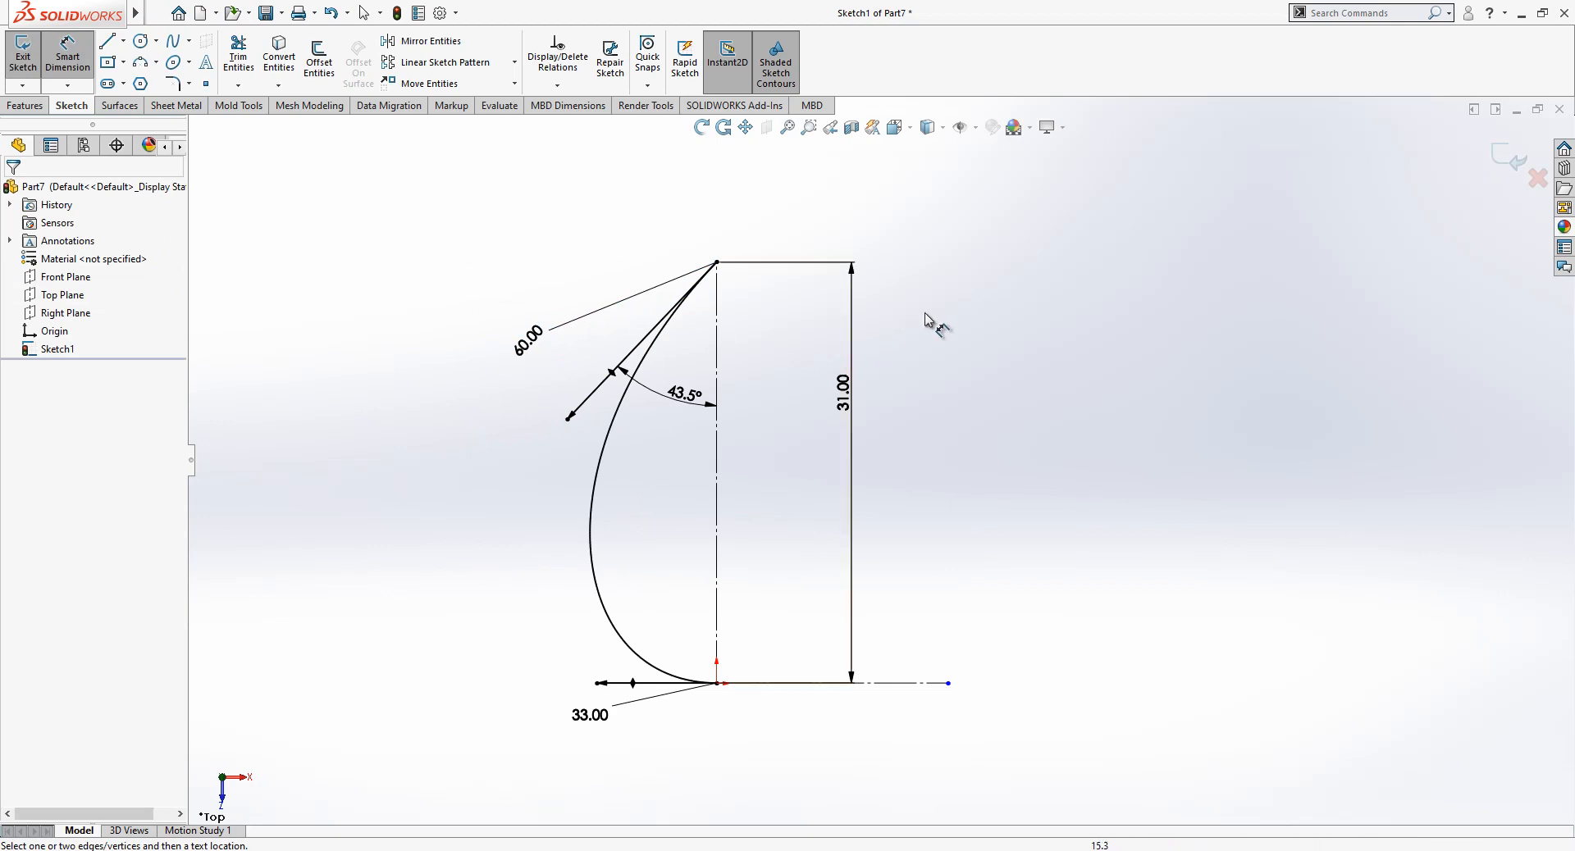
{"action": "left_click", "coordinate": [1494, 156]}
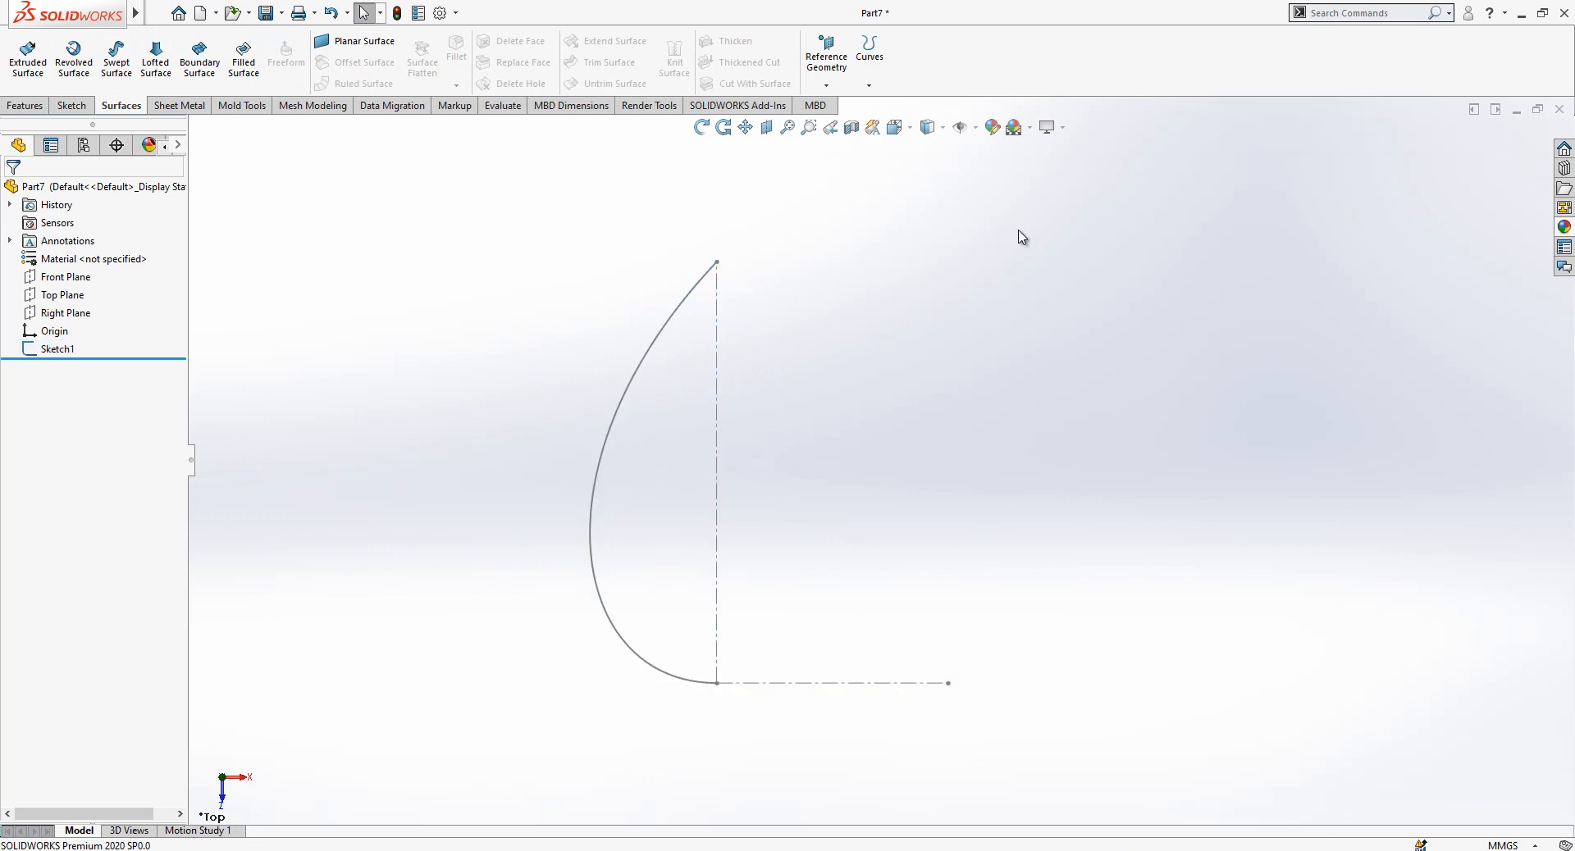
Start a second sketch on the Top Plane and convert the spline of Sketch1 into it.
{"action": "left_click", "coordinate": [72, 293]}
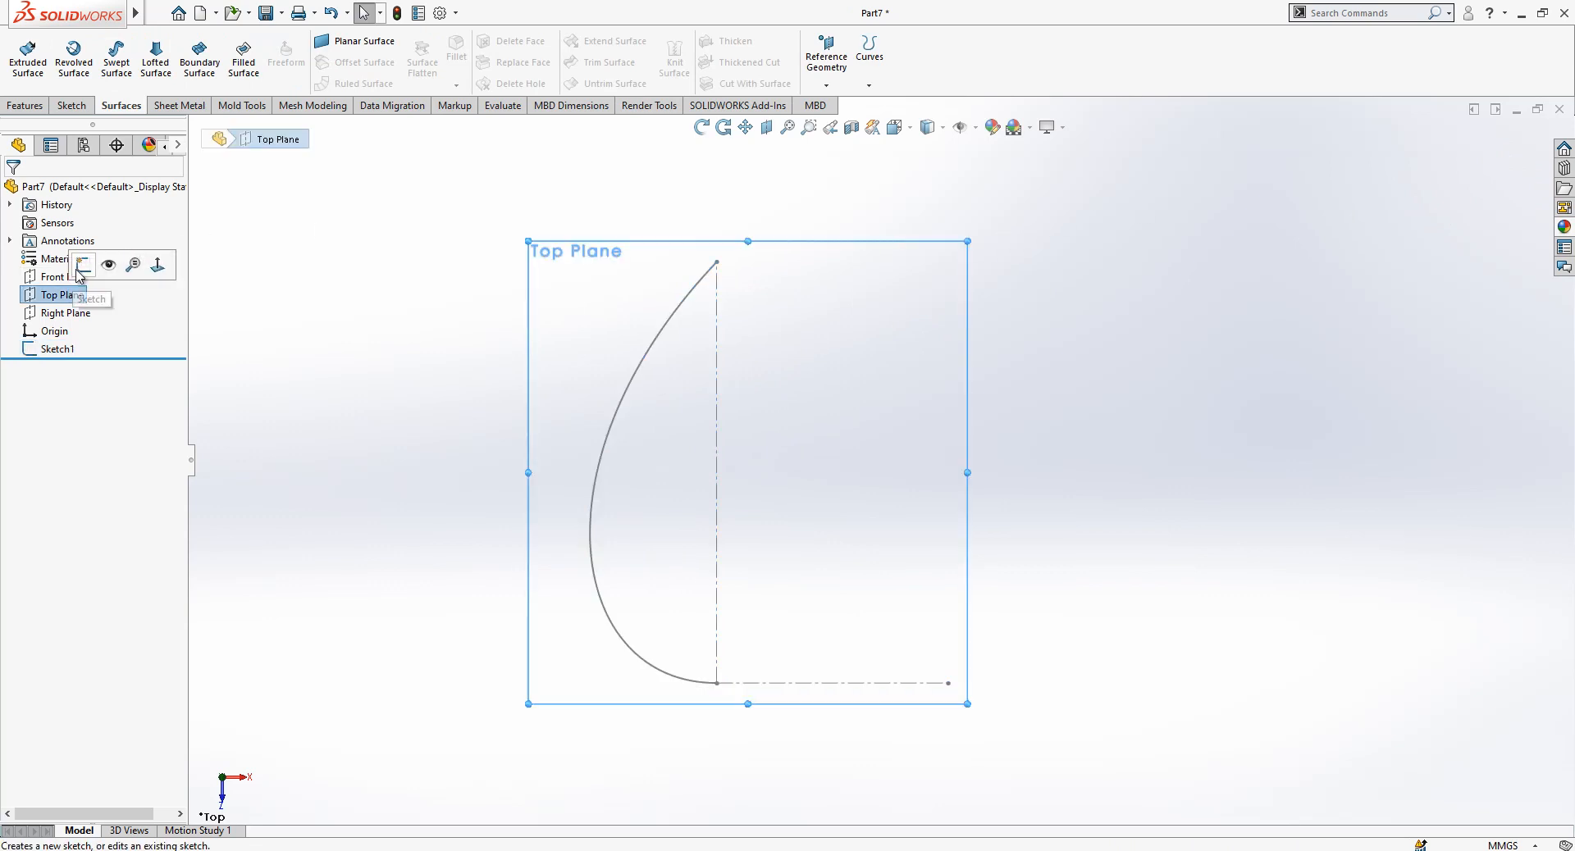
{"action": "left_click", "coordinate": [77, 285]}
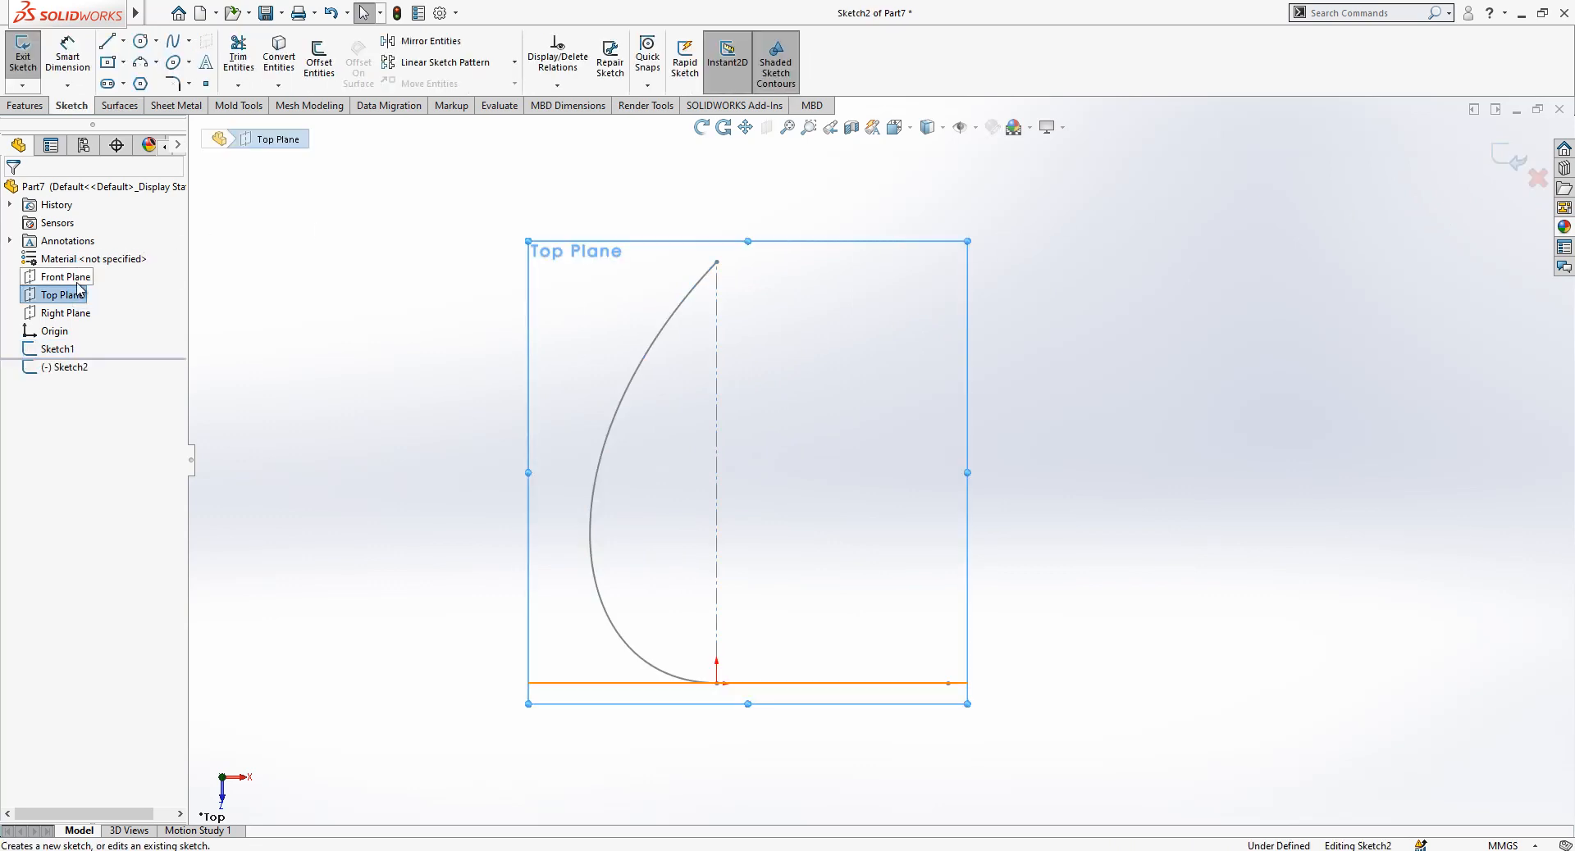
{"action": "left_click", "coordinate": [57, 349]}
{"action": "left_click", "coordinate": [328, 363]}
{"action": "left_click", "coordinate": [58, 348]}
{"action": "left_click", "coordinate": [279, 58]}
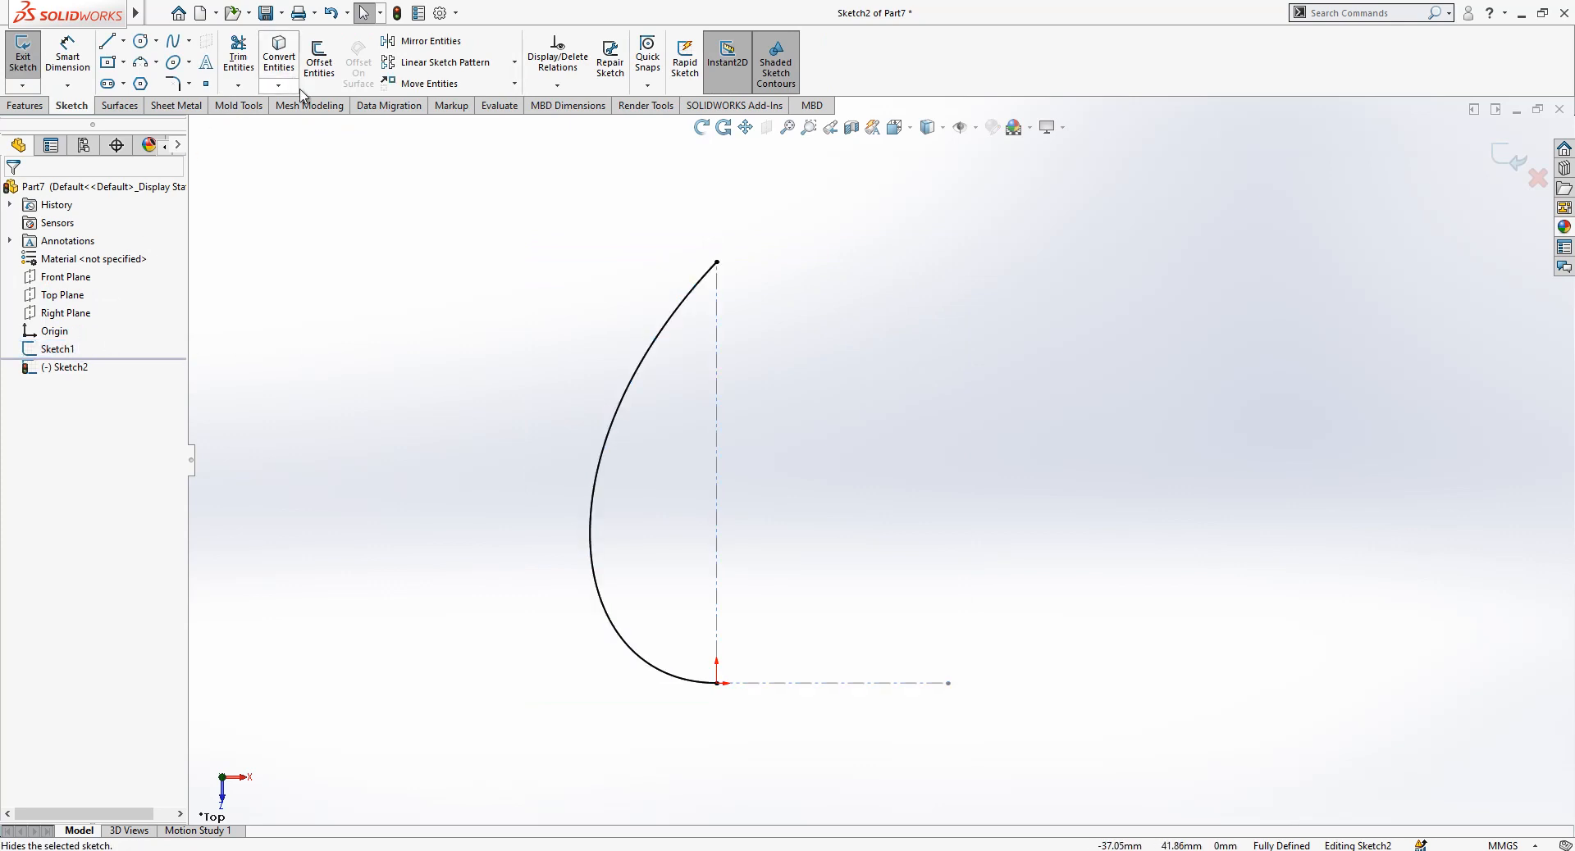
Convert the vertical centerline of Sketch1 into the new sketch, make it construction geometry and exit the sketch.
{"action": "left_click", "coordinate": [716, 338]}
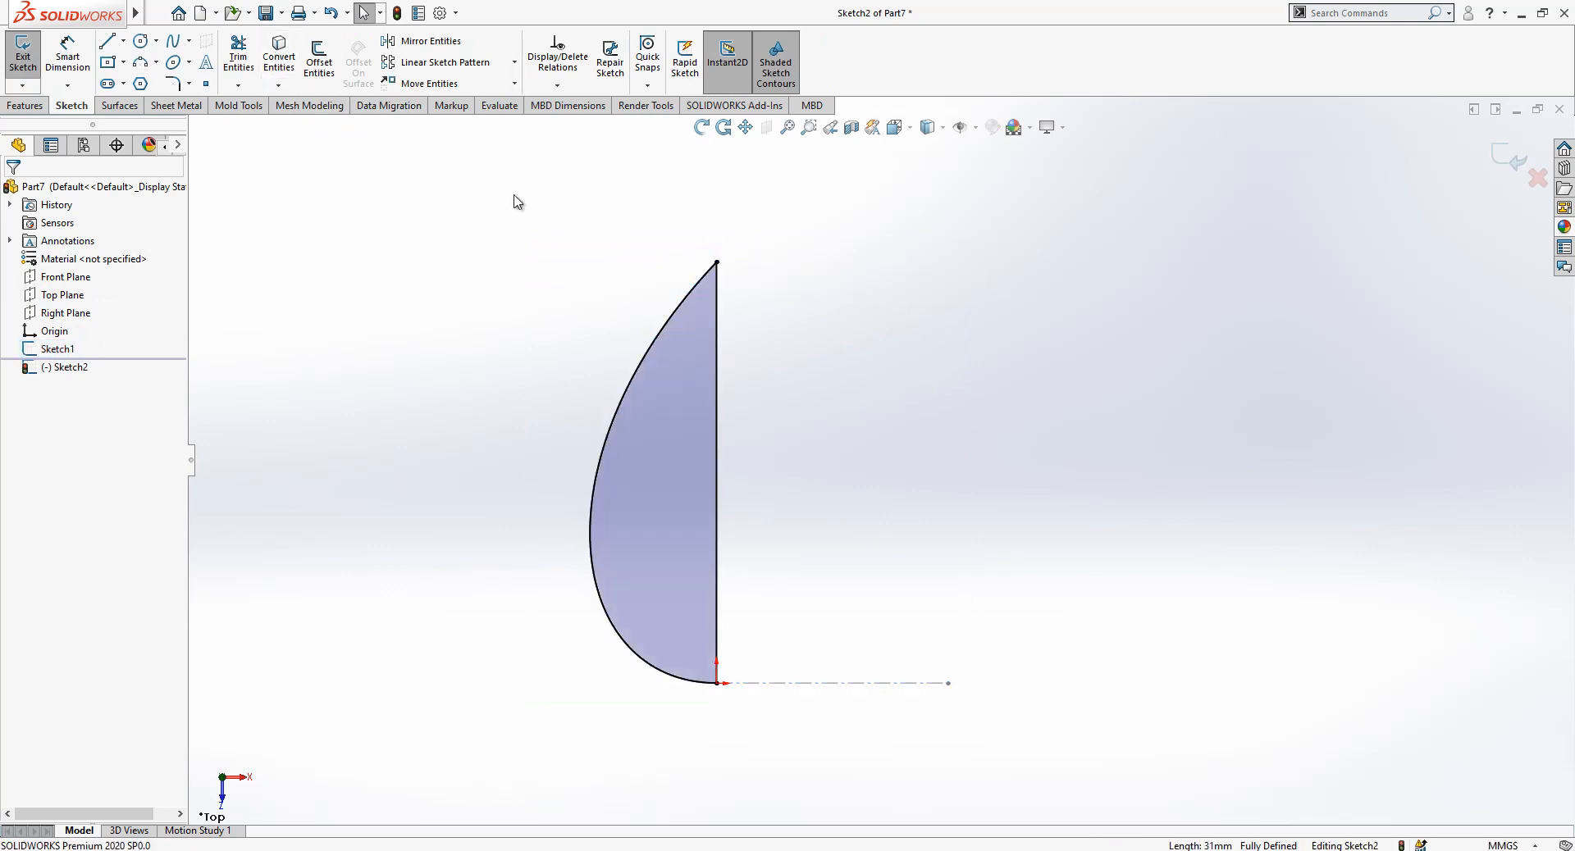
{"action": "left_click", "coordinate": [719, 341]}
{"action": "left_click", "coordinate": [793, 285]}
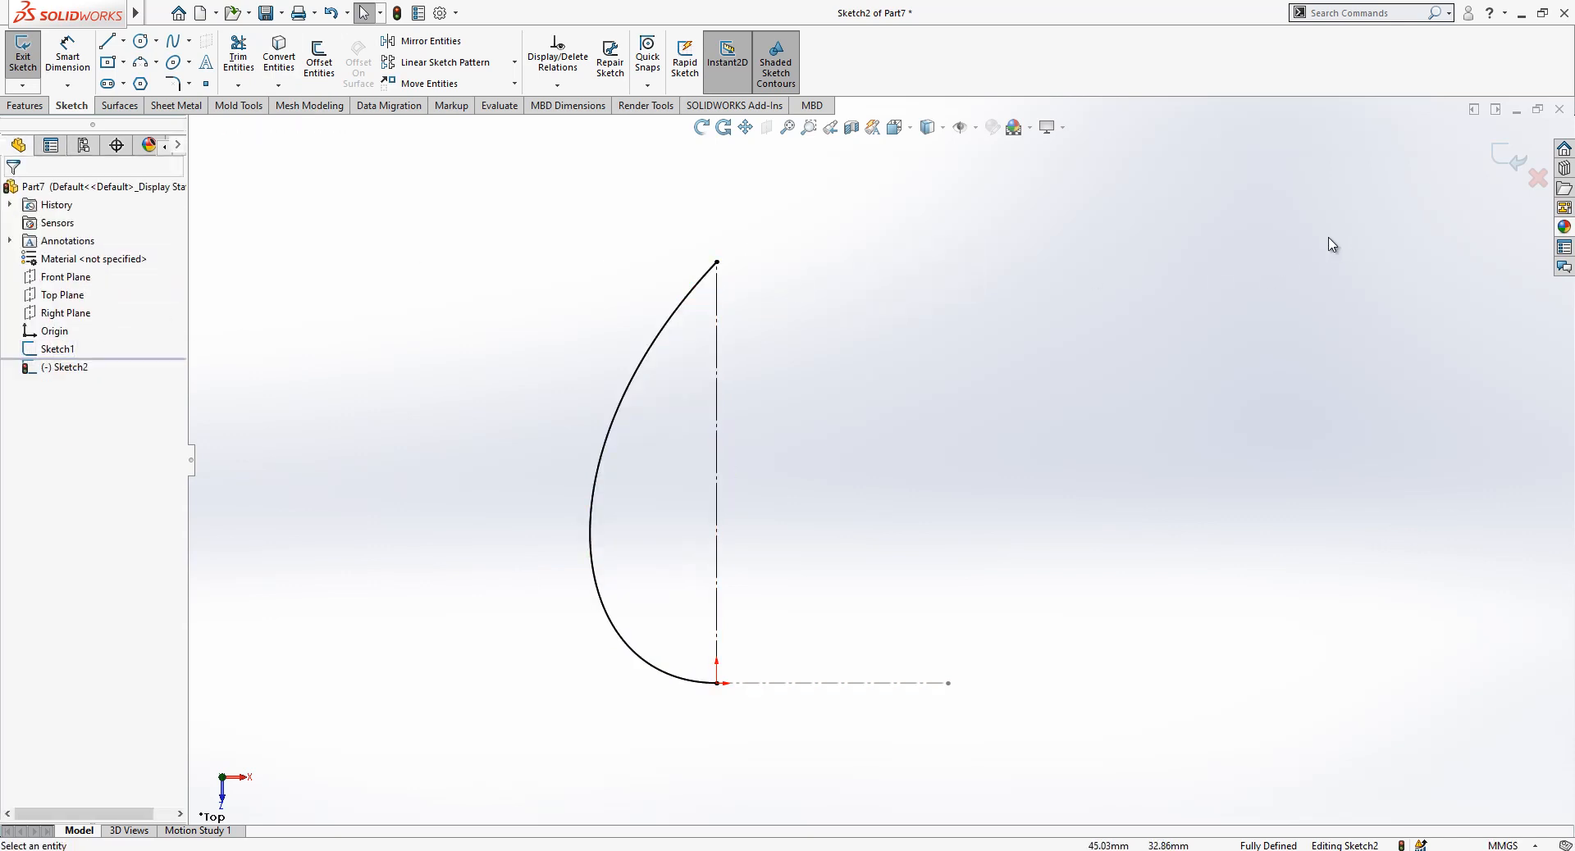
{"action": "left_click", "coordinate": [1496, 156]}
Hide Sketch1 and open Sketch2 for editing.
{"action": "left_click", "coordinate": [57, 349]}
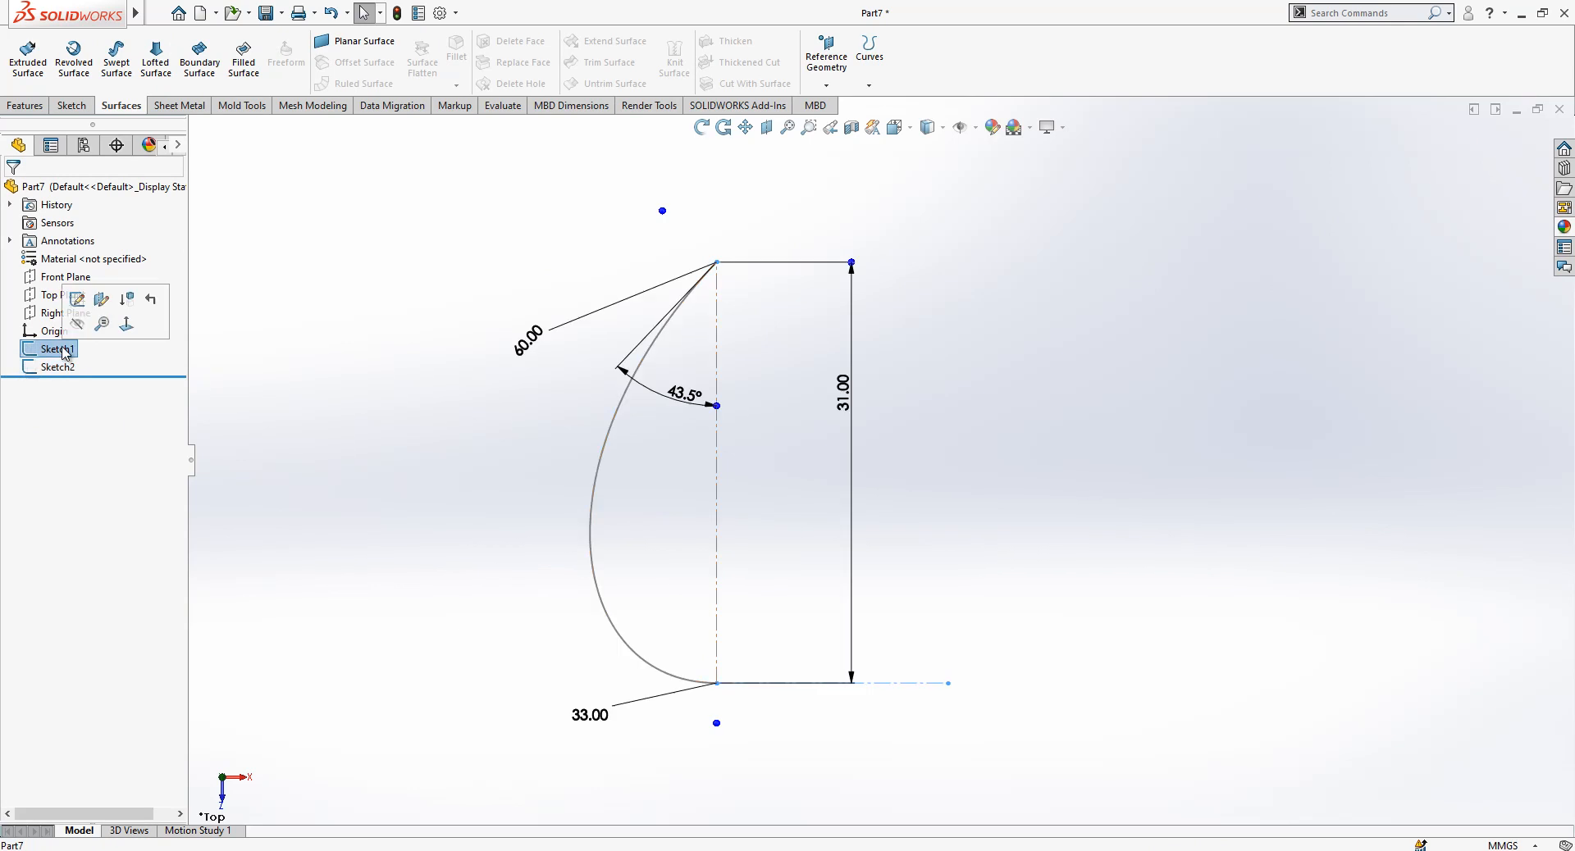
{"action": "left_click", "coordinate": [79, 325]}
{"action": "left_click", "coordinate": [71, 368]}
{"action": "left_click", "coordinate": [83, 315]}
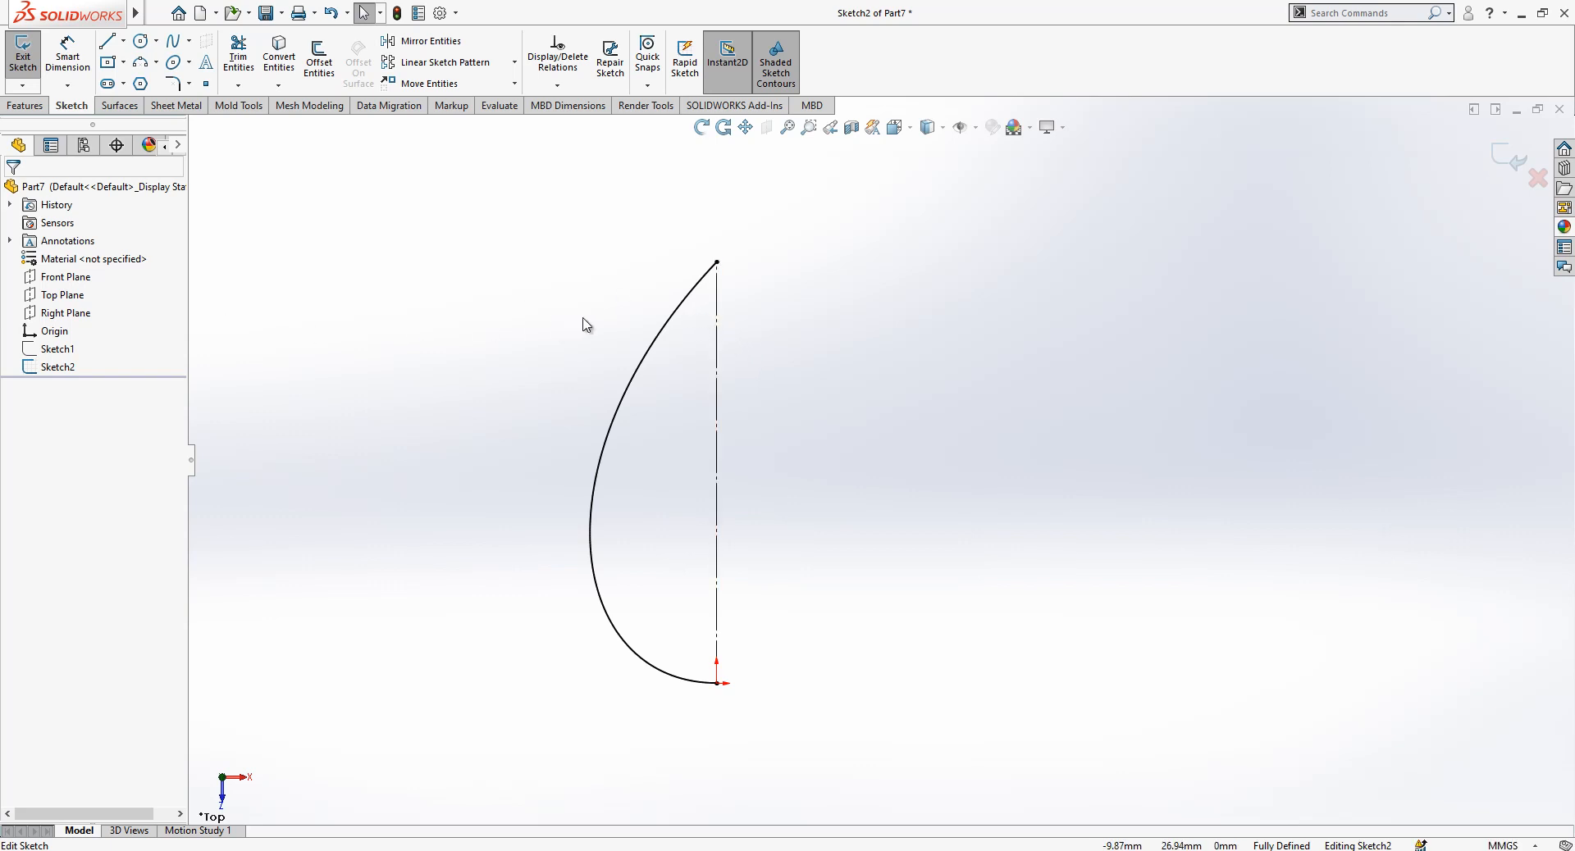
Mirror the spline about the vertical centerline to close the teardrop profile and exit the sketch.
{"action": "left_click", "coordinate": [655, 344]}
{"action": "left_click", "coordinate": [531, 356]}
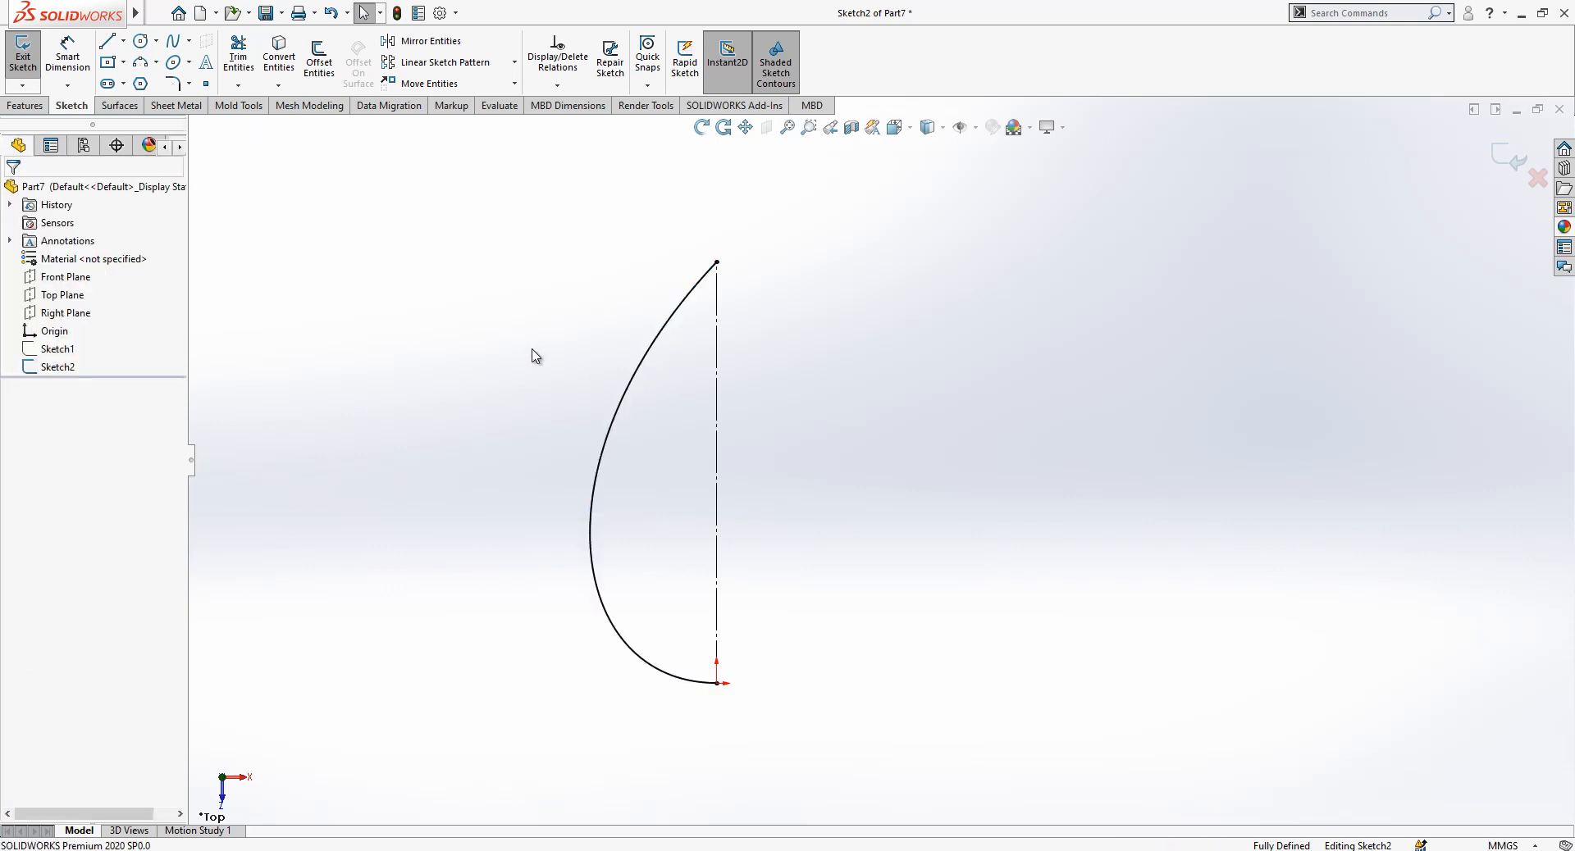
{"action": "left_click", "coordinate": [451, 47]}
{"action": "left_click", "coordinate": [679, 312]}
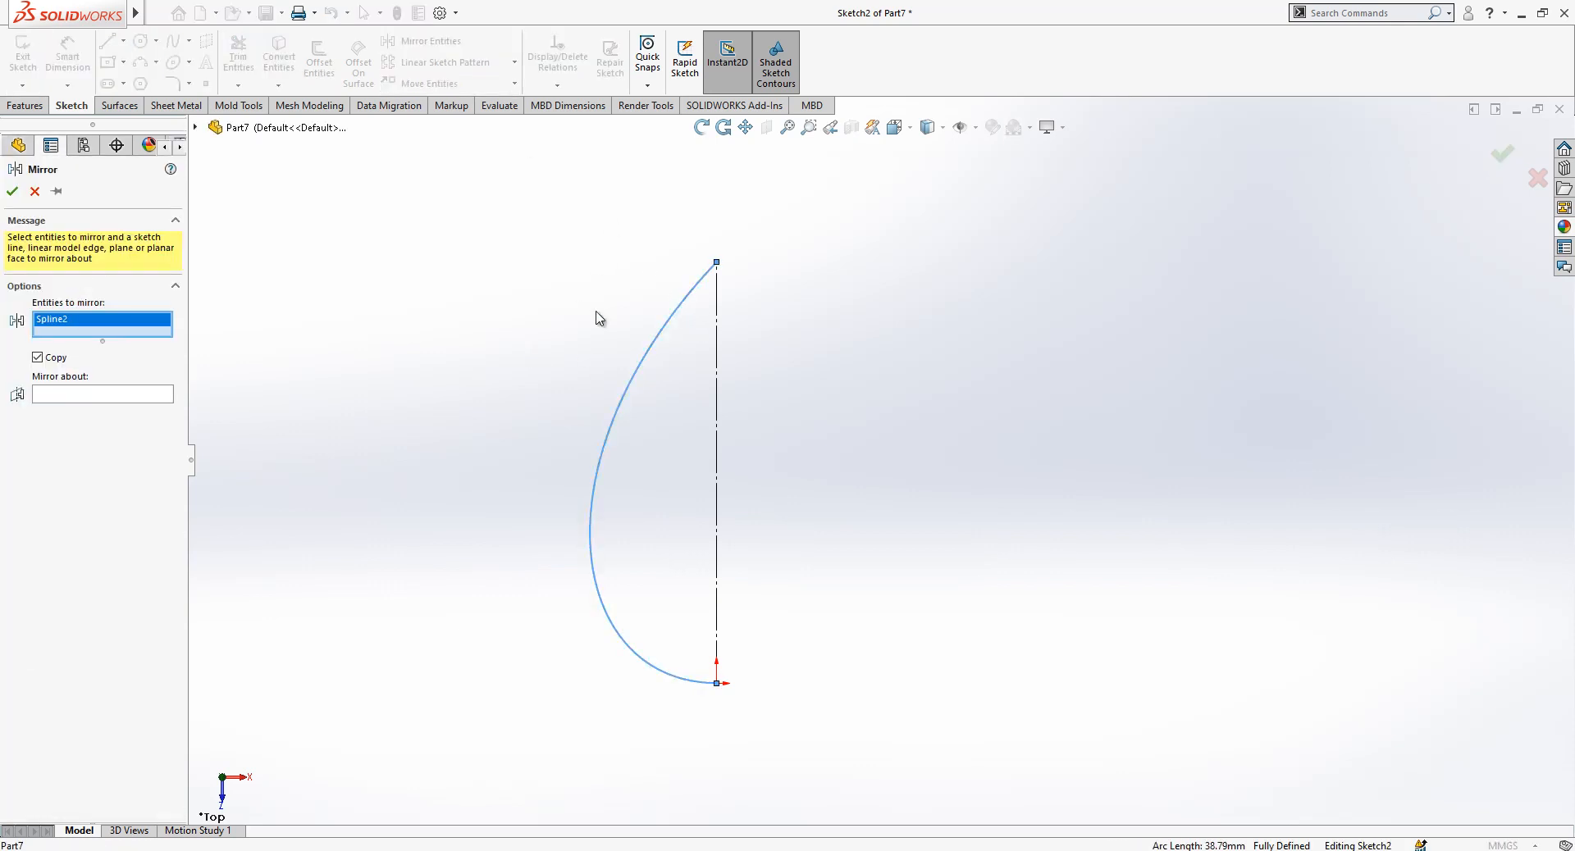
{"action": "left_click", "coordinate": [113, 397]}
{"action": "left_click", "coordinate": [717, 357]}
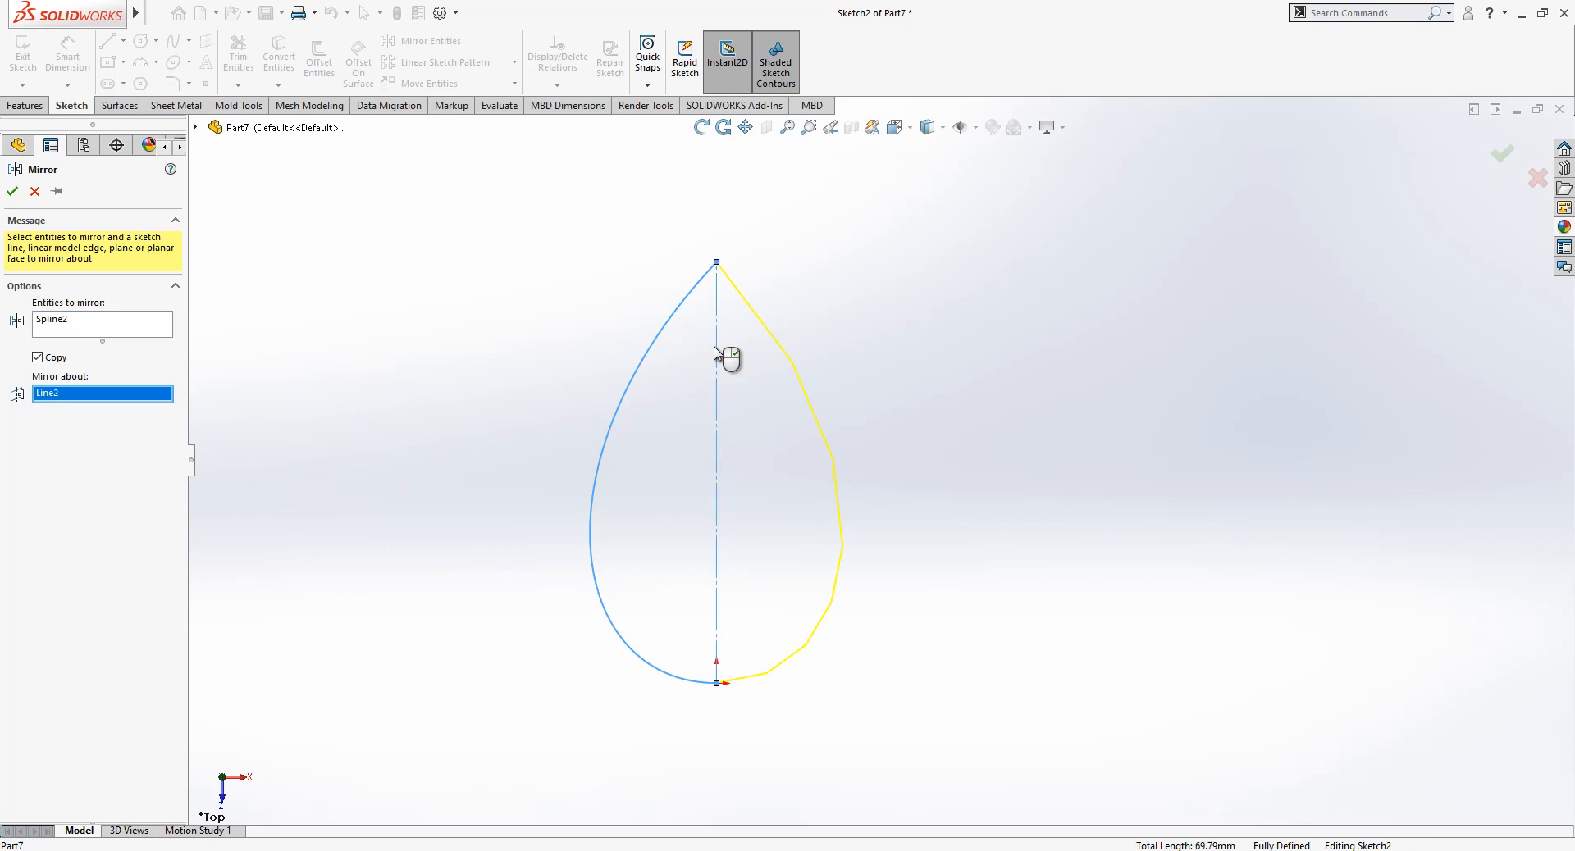
{"action": "left_click", "coordinate": [13, 192]}
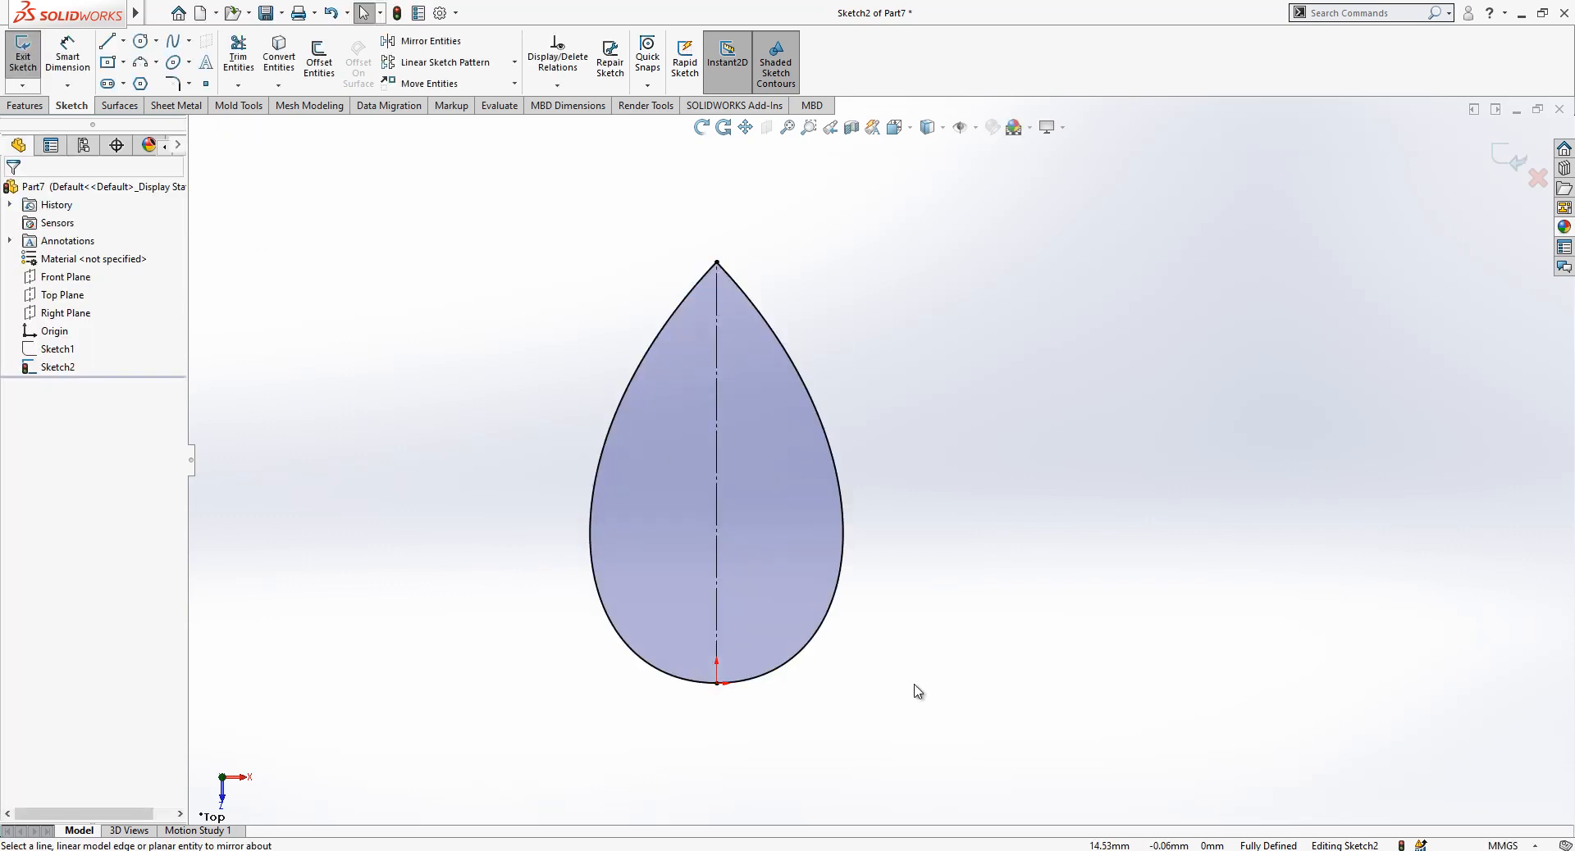
{"action": "left_click", "coordinate": [1497, 164]}
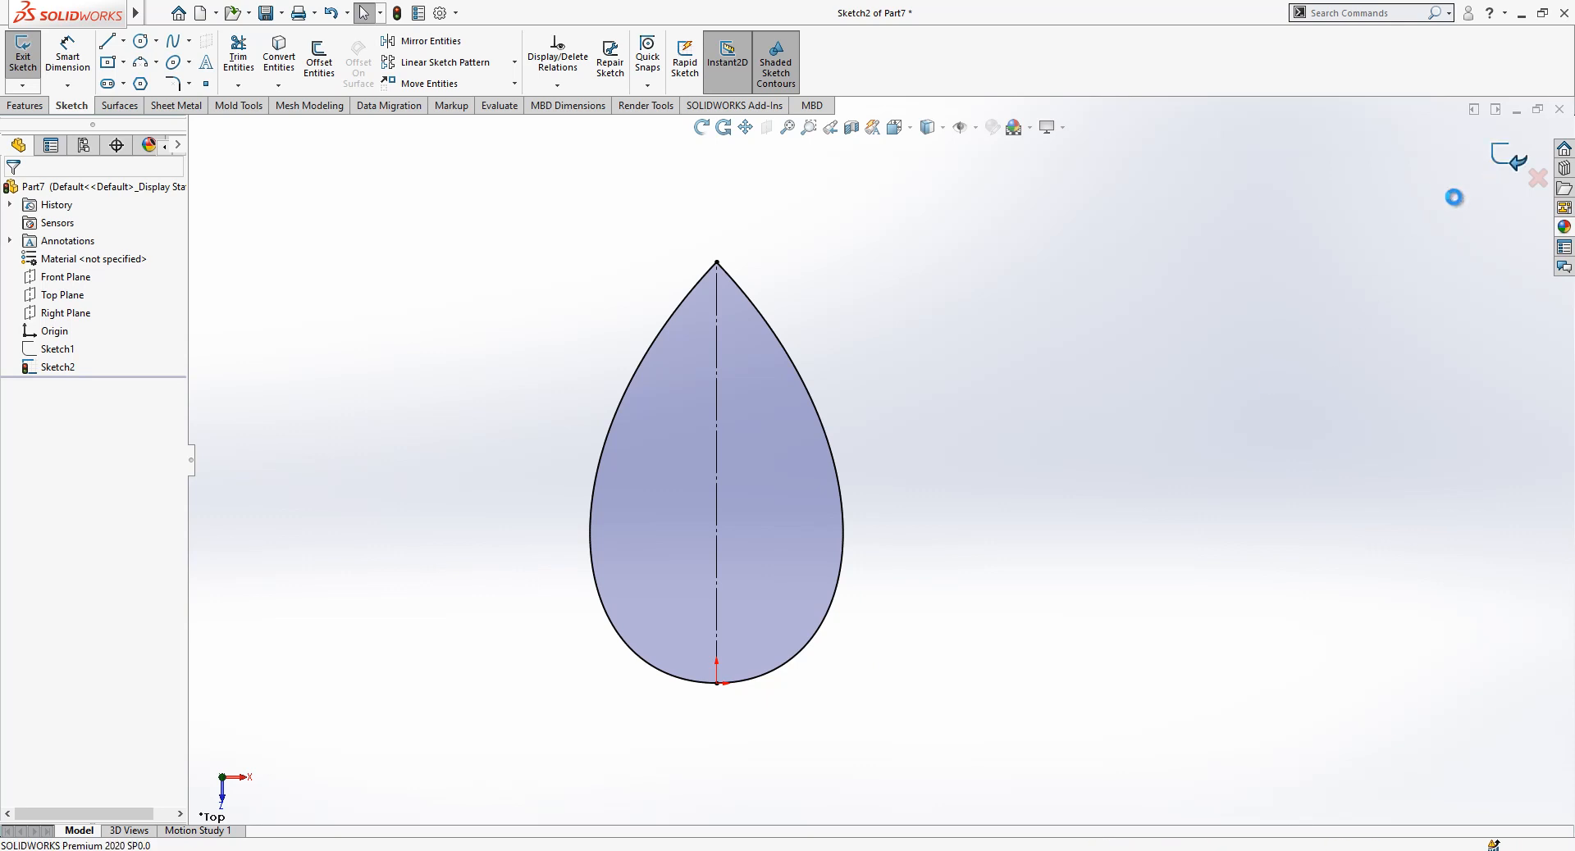
Extrude Sketch2 as a surface with a blind depth of 1.5 mm and a 30° inward draft.
{"action": "mouse_move", "coordinate": [770, 646]}
{"action": "middle_mouse_down"}
{"action": "mouse_move", "coordinate": [735, 573]}
{"action": "mouse_move", "coordinate": [865, 408]}
{"action": "mouse_move", "coordinate": [826, 460]}
{"action": "mouse_move", "coordinate": [679, 430]}
{"action": "middle_mouse_up"}
{"action": "left_click", "coordinate": [57, 367]}
{"action": "left_click", "coordinate": [71, 371]}
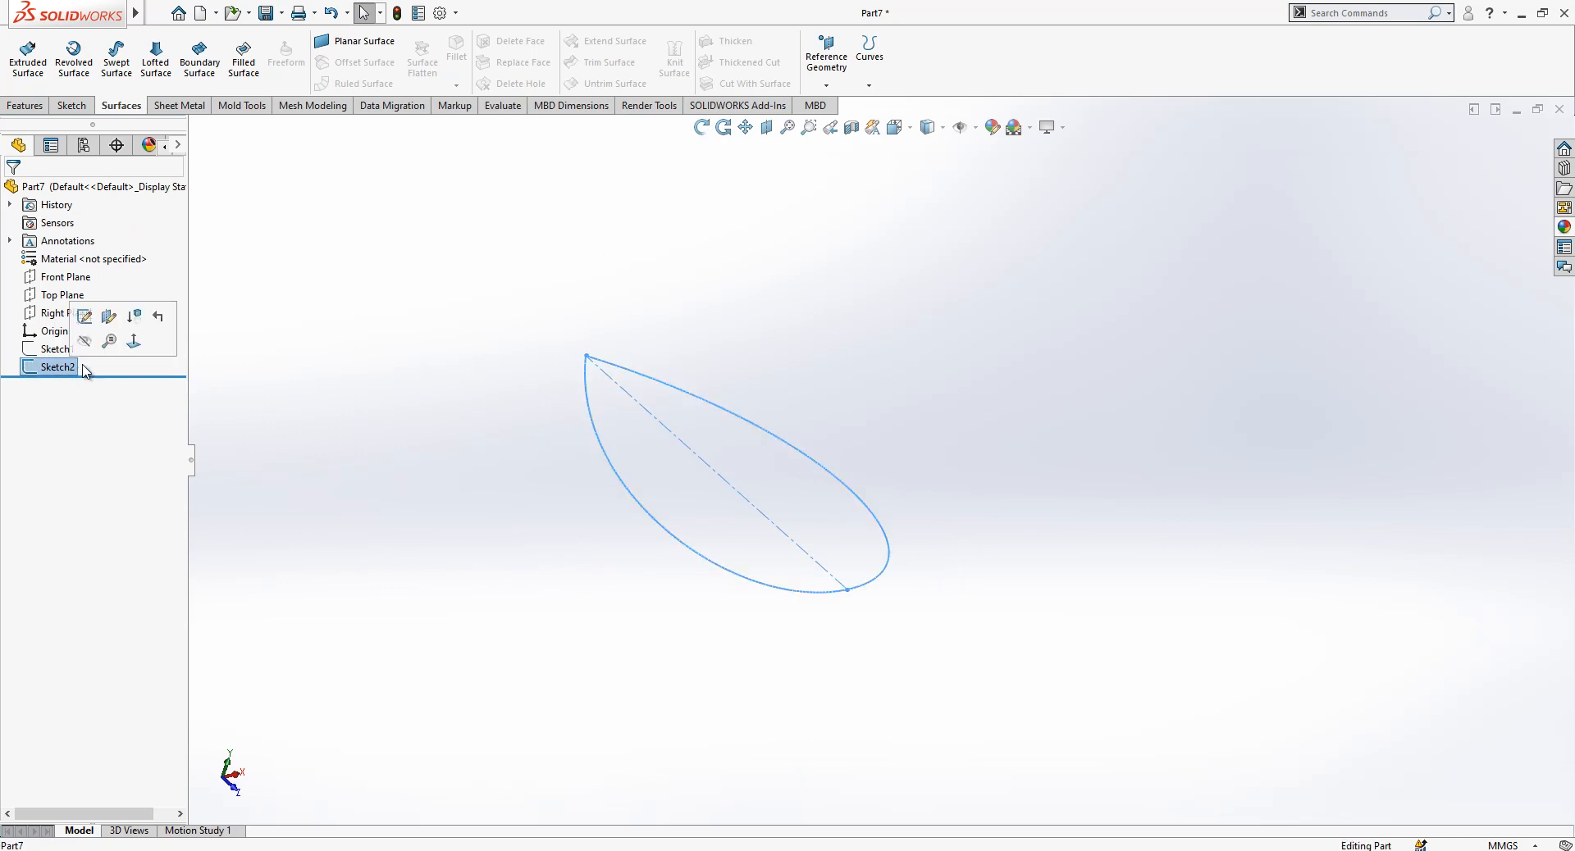
{"action": "left_click", "coordinate": [28, 58]}
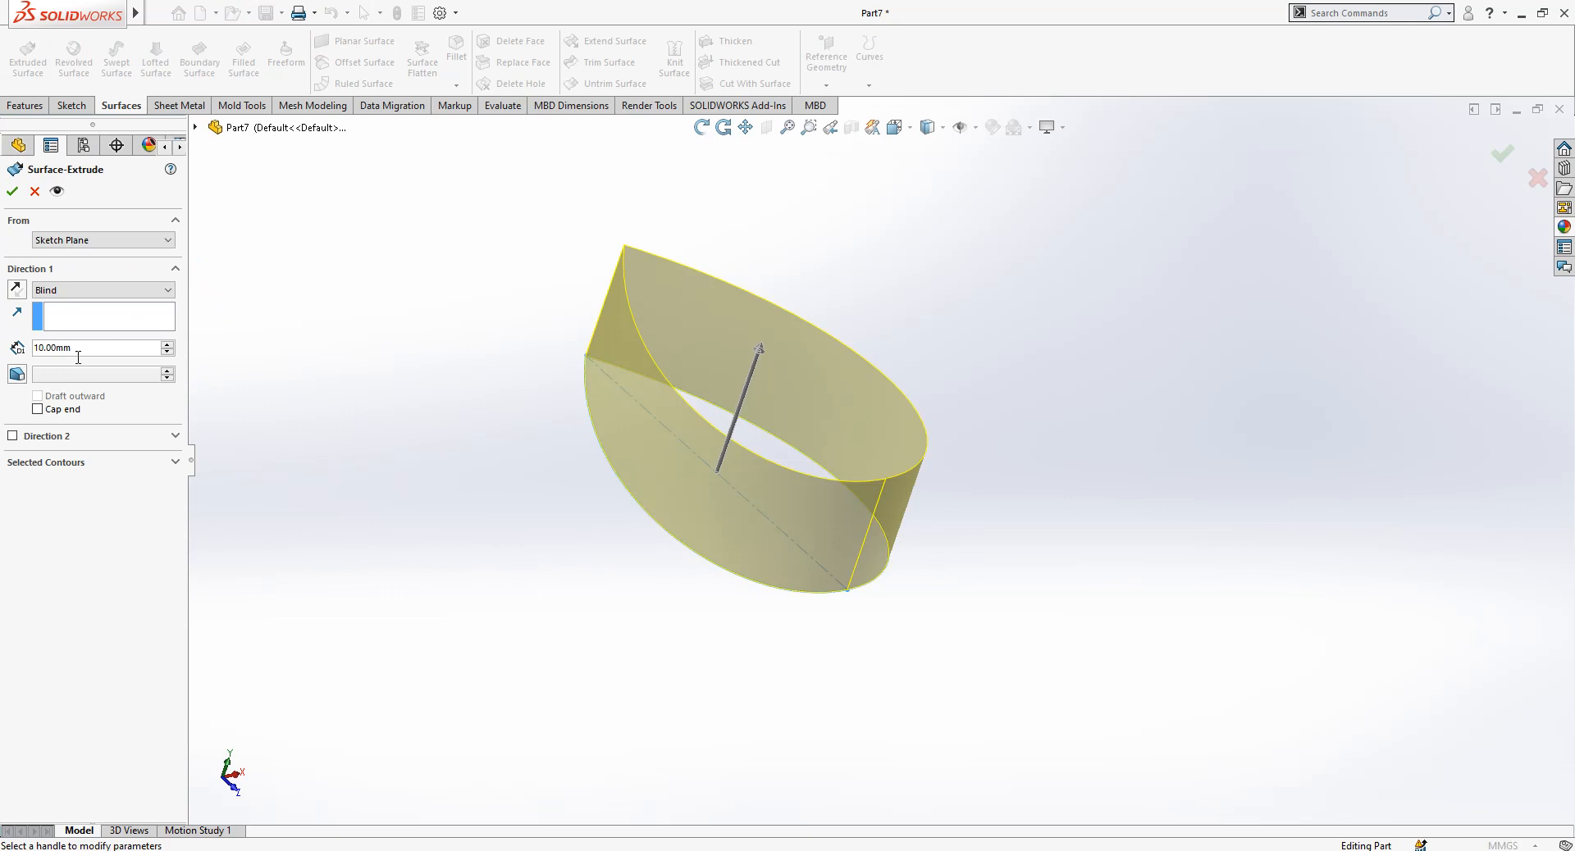
{"action": "type", "text": "1.5"}
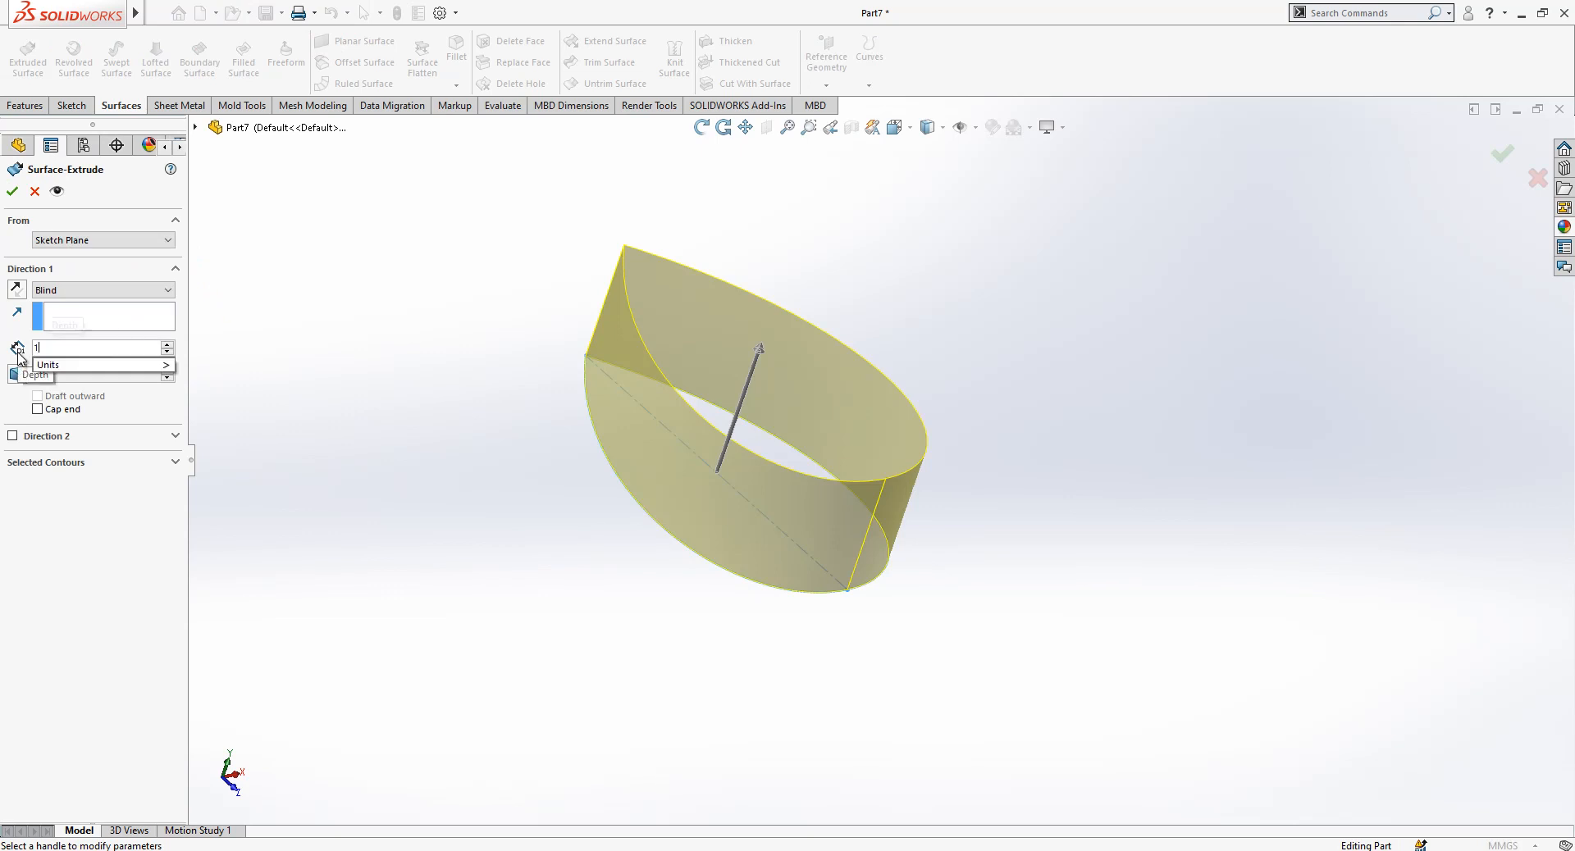
{"action": "key", "text": "Return"}
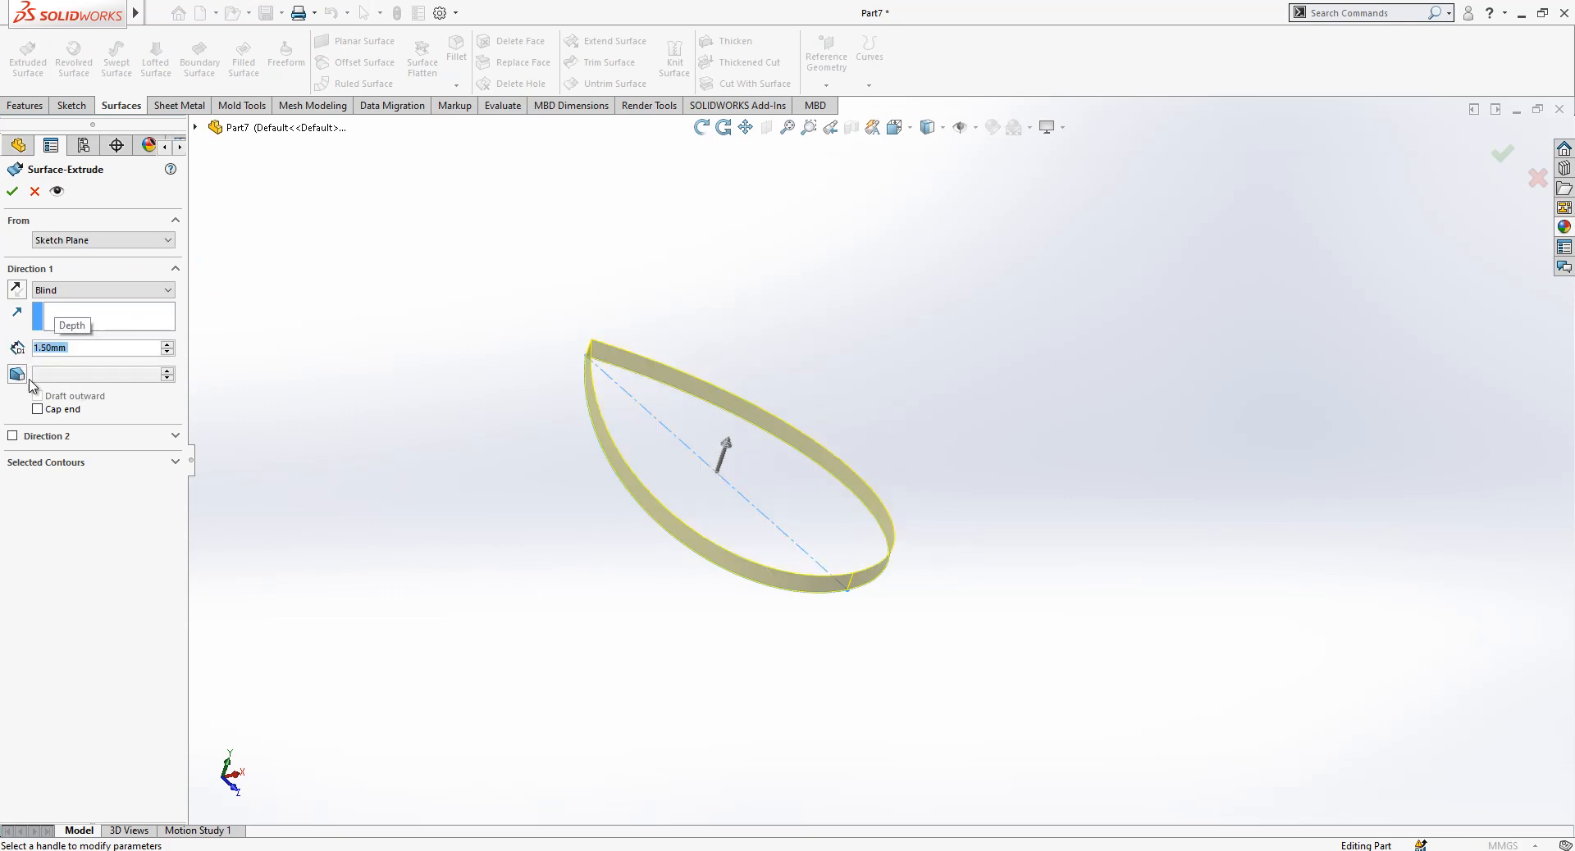
{"action": "left_click", "coordinate": [16, 374]}
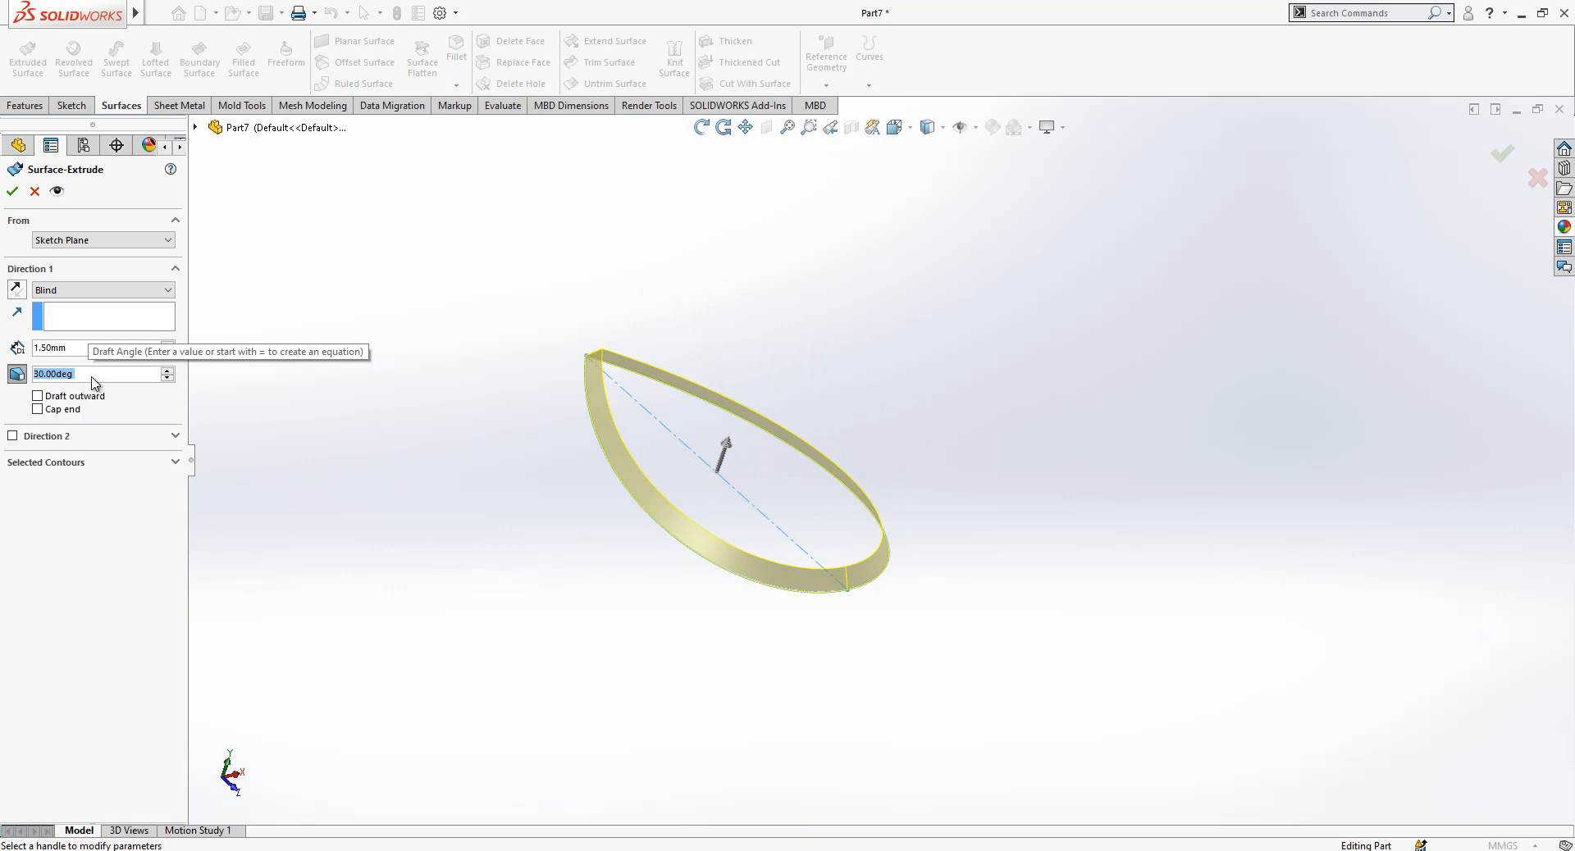
{"action": "middle_click_drag", "start_coordinate": [836, 506], "coordinate": [640, 443]}
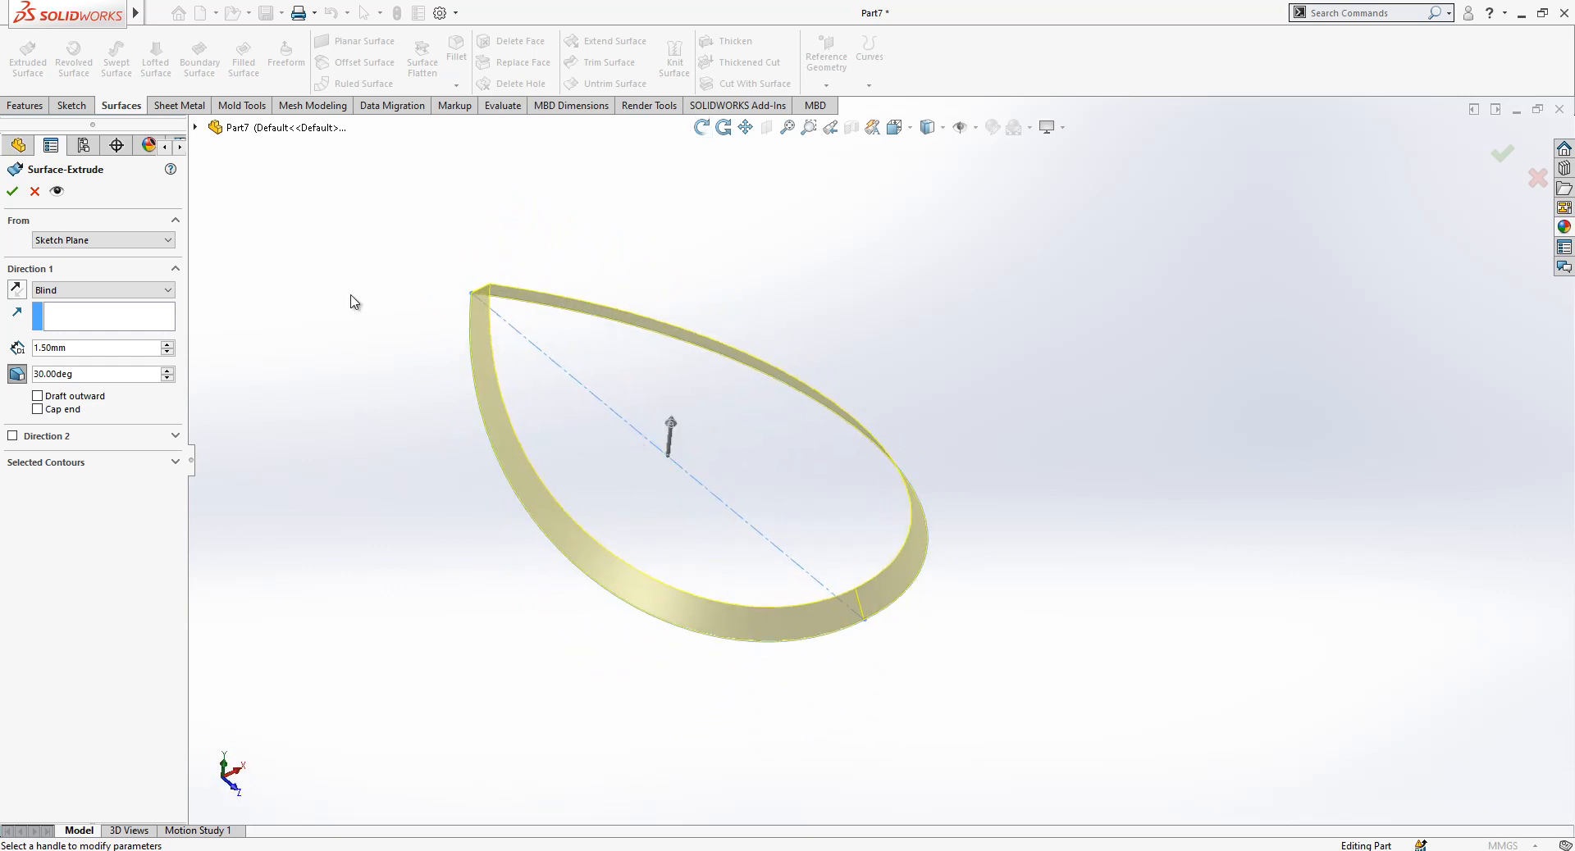
{"action": "left_click", "coordinate": [12, 191]}
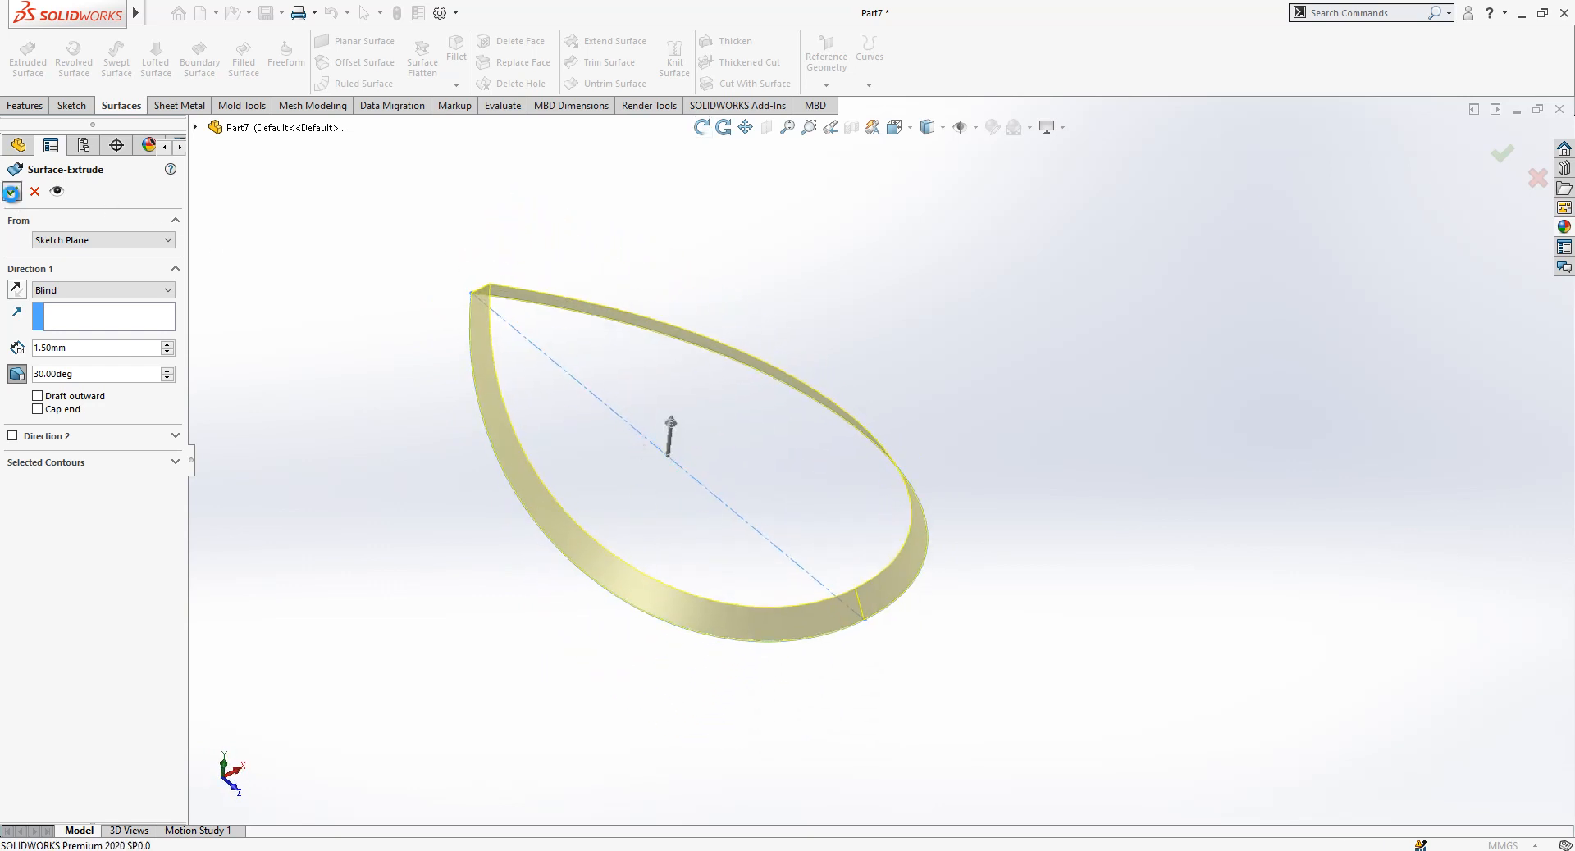
{"action": "left_click", "coordinate": [434, 377]}
Set up a 1.5 mm ruled surface on the band's two upper inner edges, tapered to the Top Plane vector at 60°.
{"action": "scroll", "coordinate": [434, 376], "scroll_direction": "up", "scroll_amount": 2}
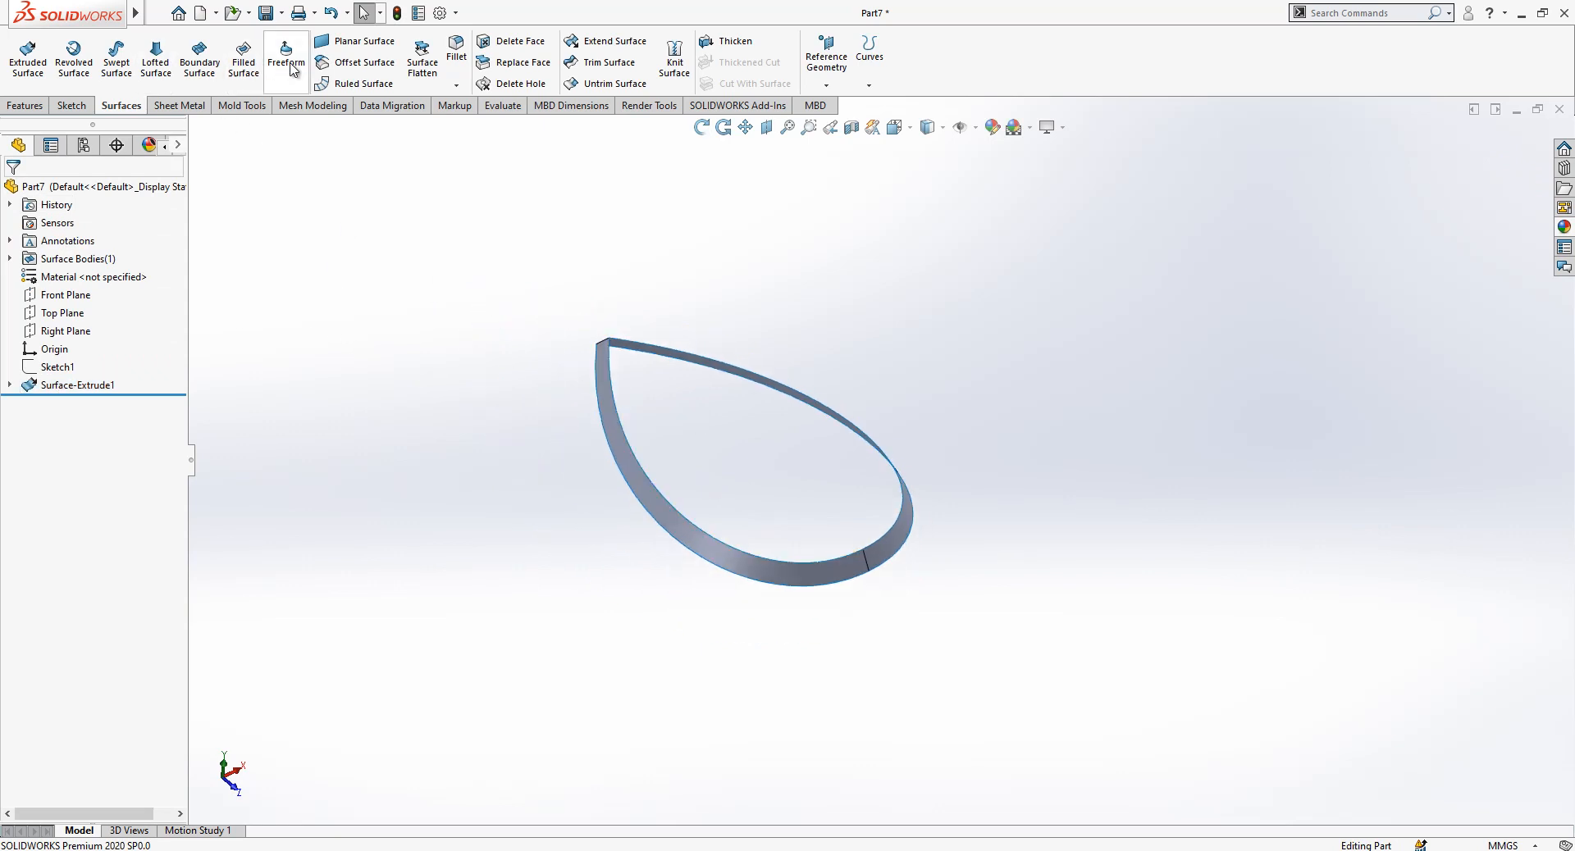
{"action": "left_click", "coordinate": [369, 84]}
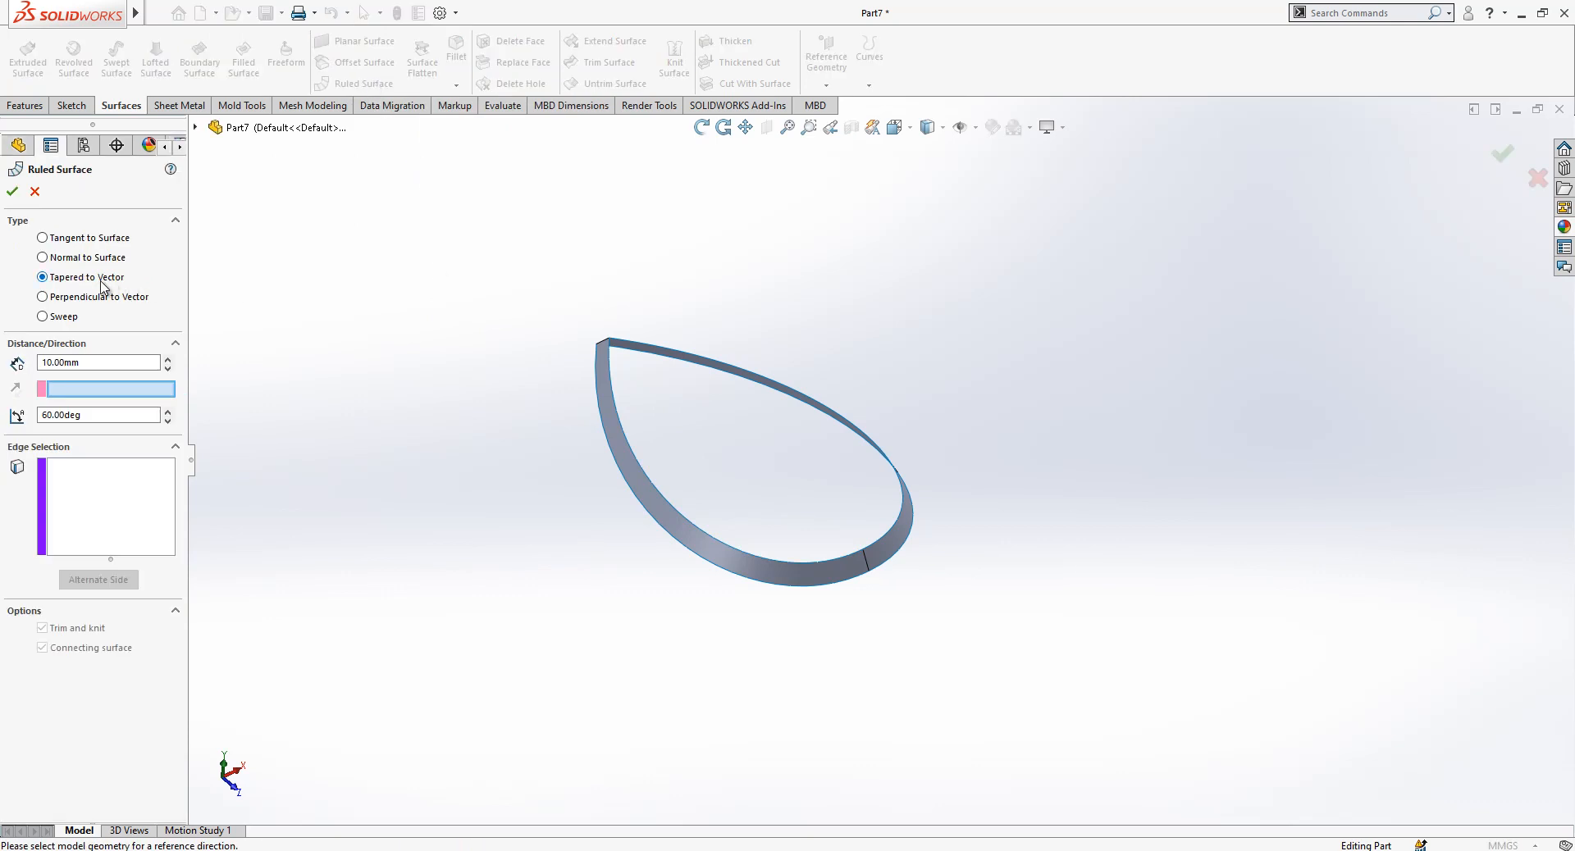
{"action": "left_click", "coordinate": [195, 127]}
{"action": "left_click", "coordinate": [264, 257]}
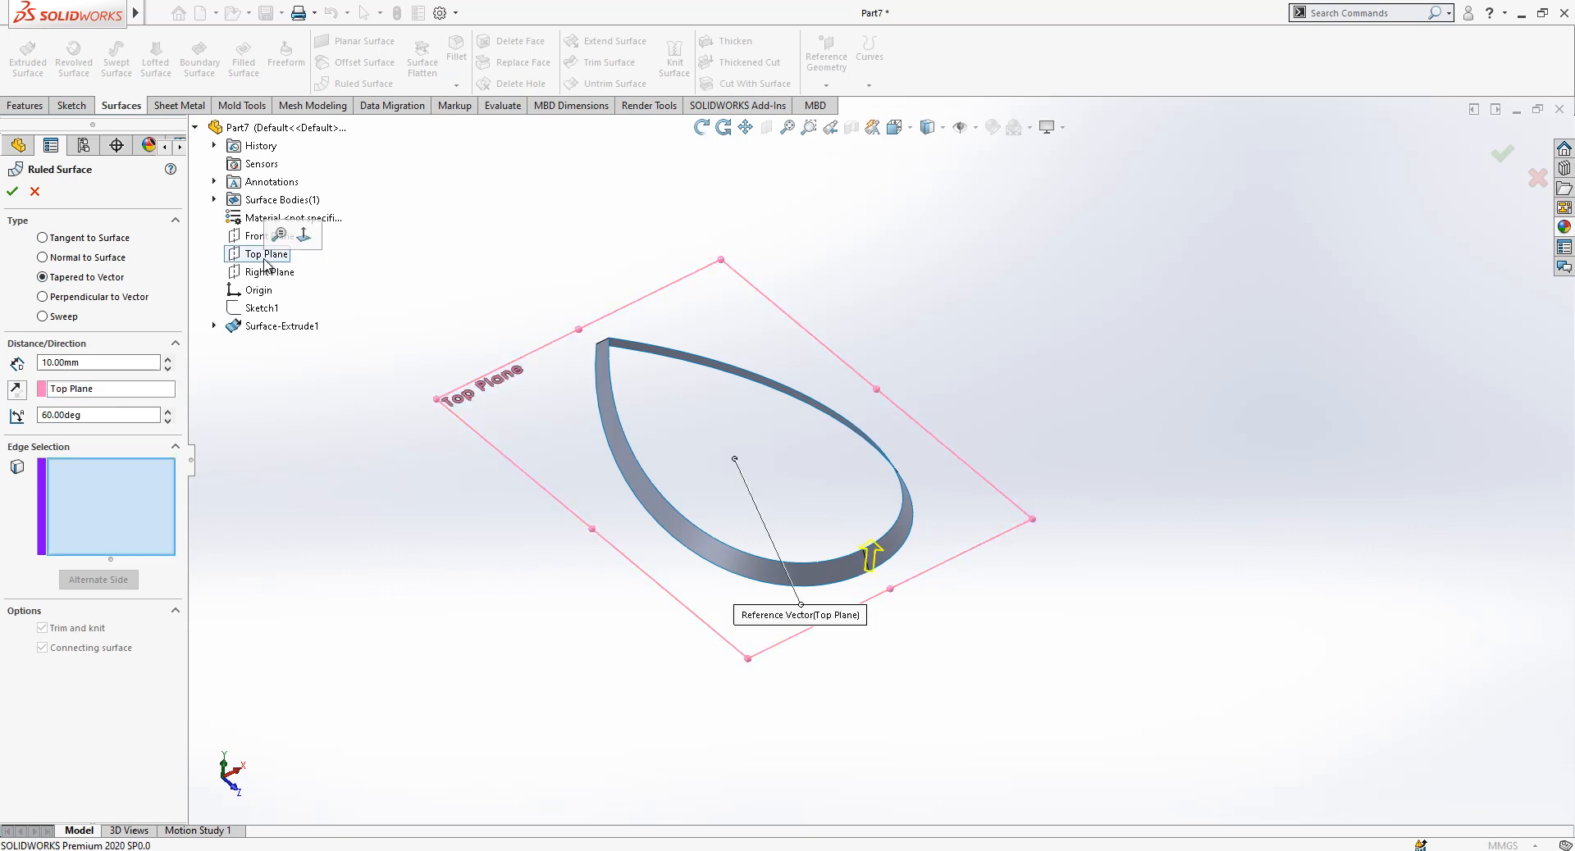
{"action": "left_click", "coordinate": [661, 500]}
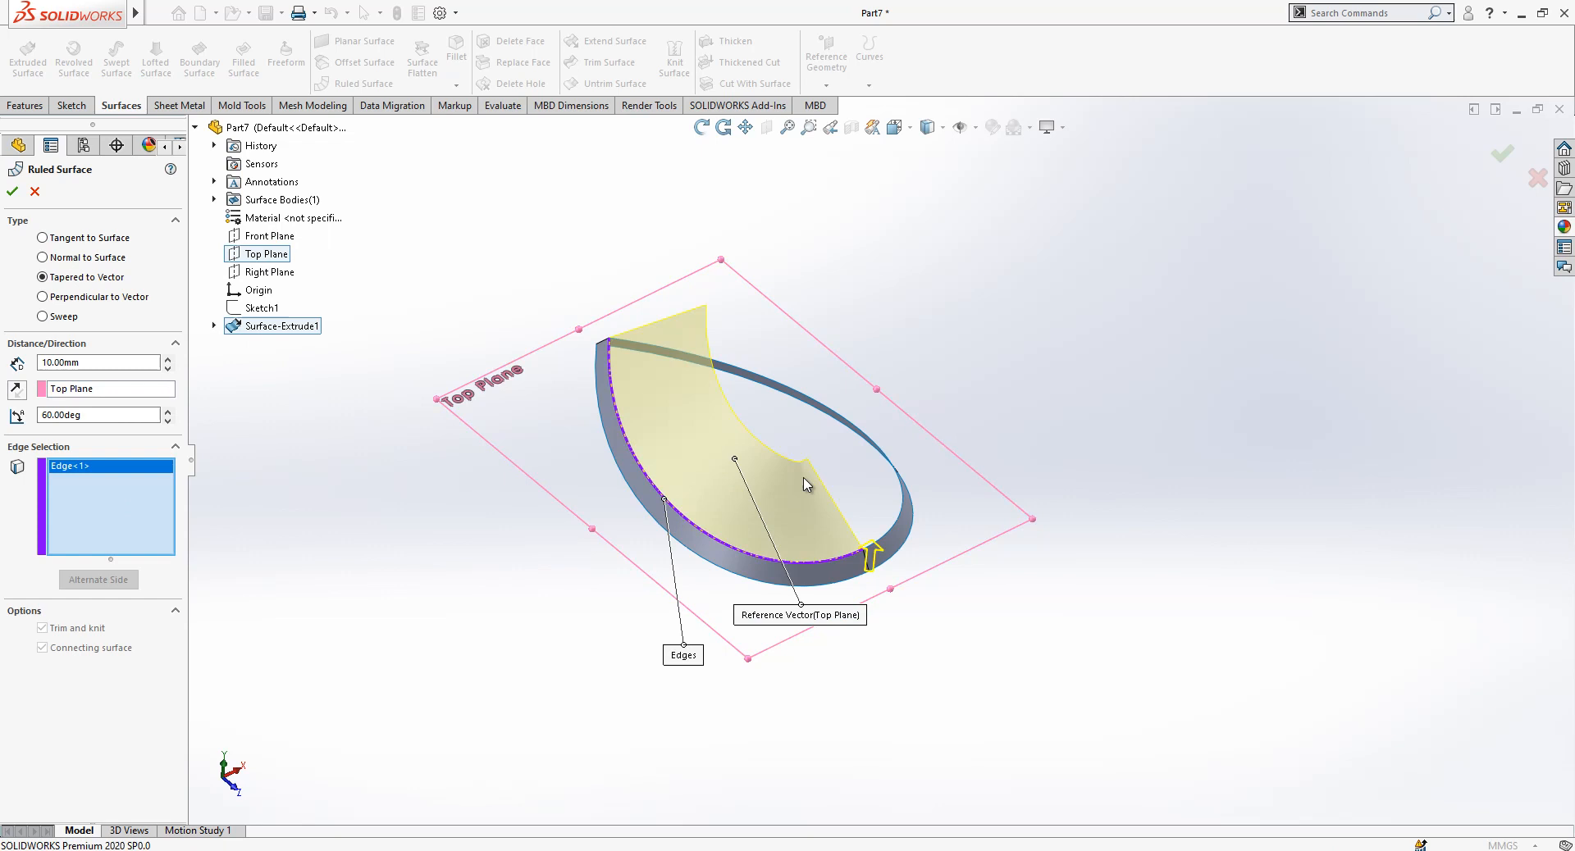
{"action": "left_click", "coordinate": [890, 531]}
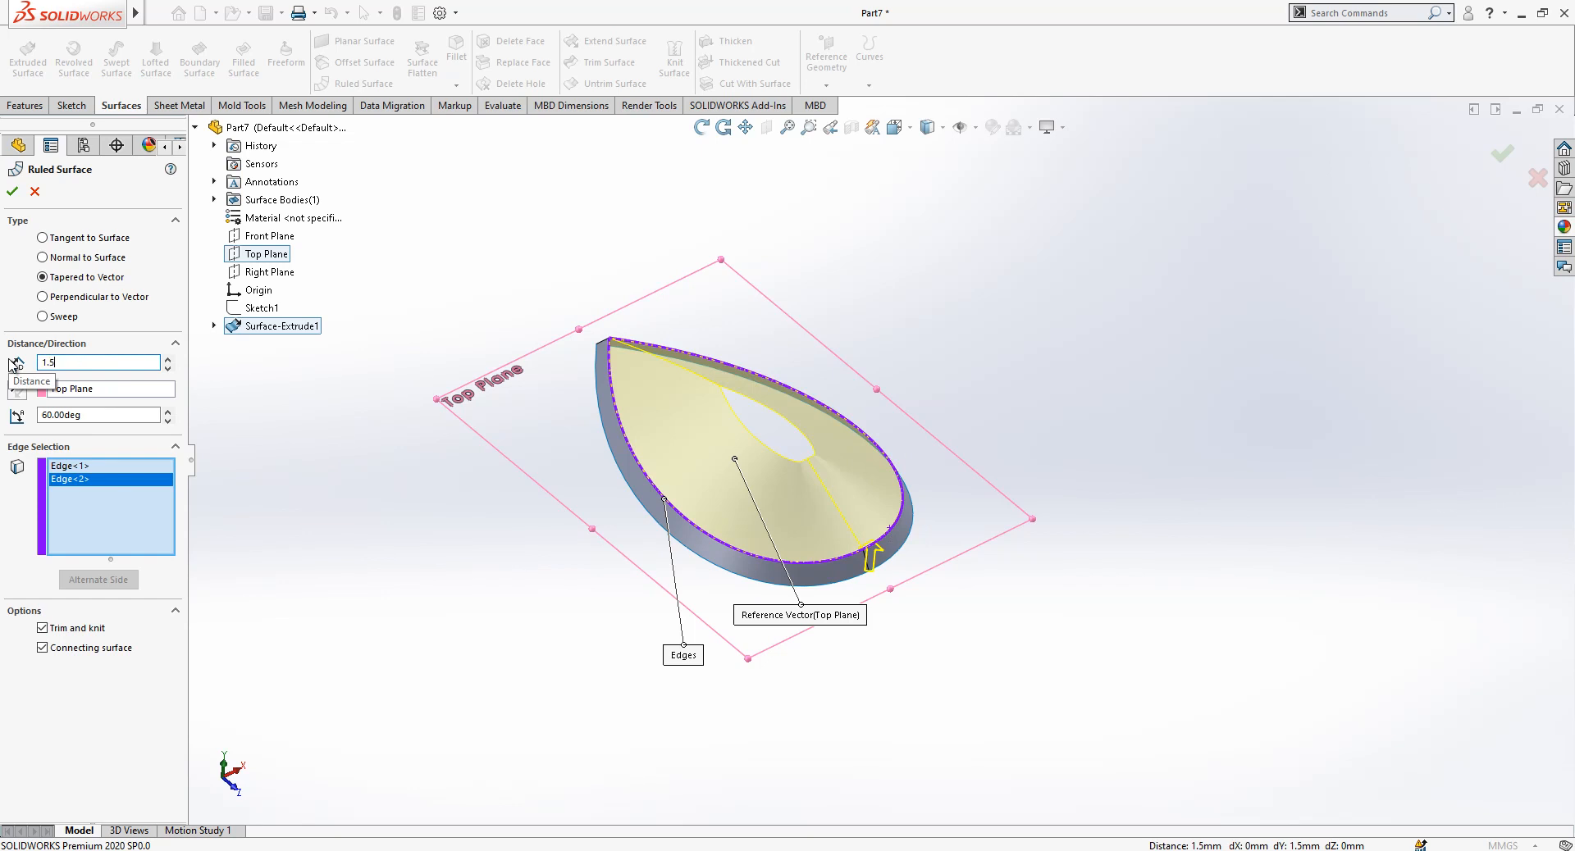
{"action": "type", "text": "1.5"}
{"action": "key", "text": "Return"}
Try reversing the reference direction of the ruled surface.
{"action": "middle_click_drag", "start_coordinate": [603, 414], "coordinate": [631, 466]}
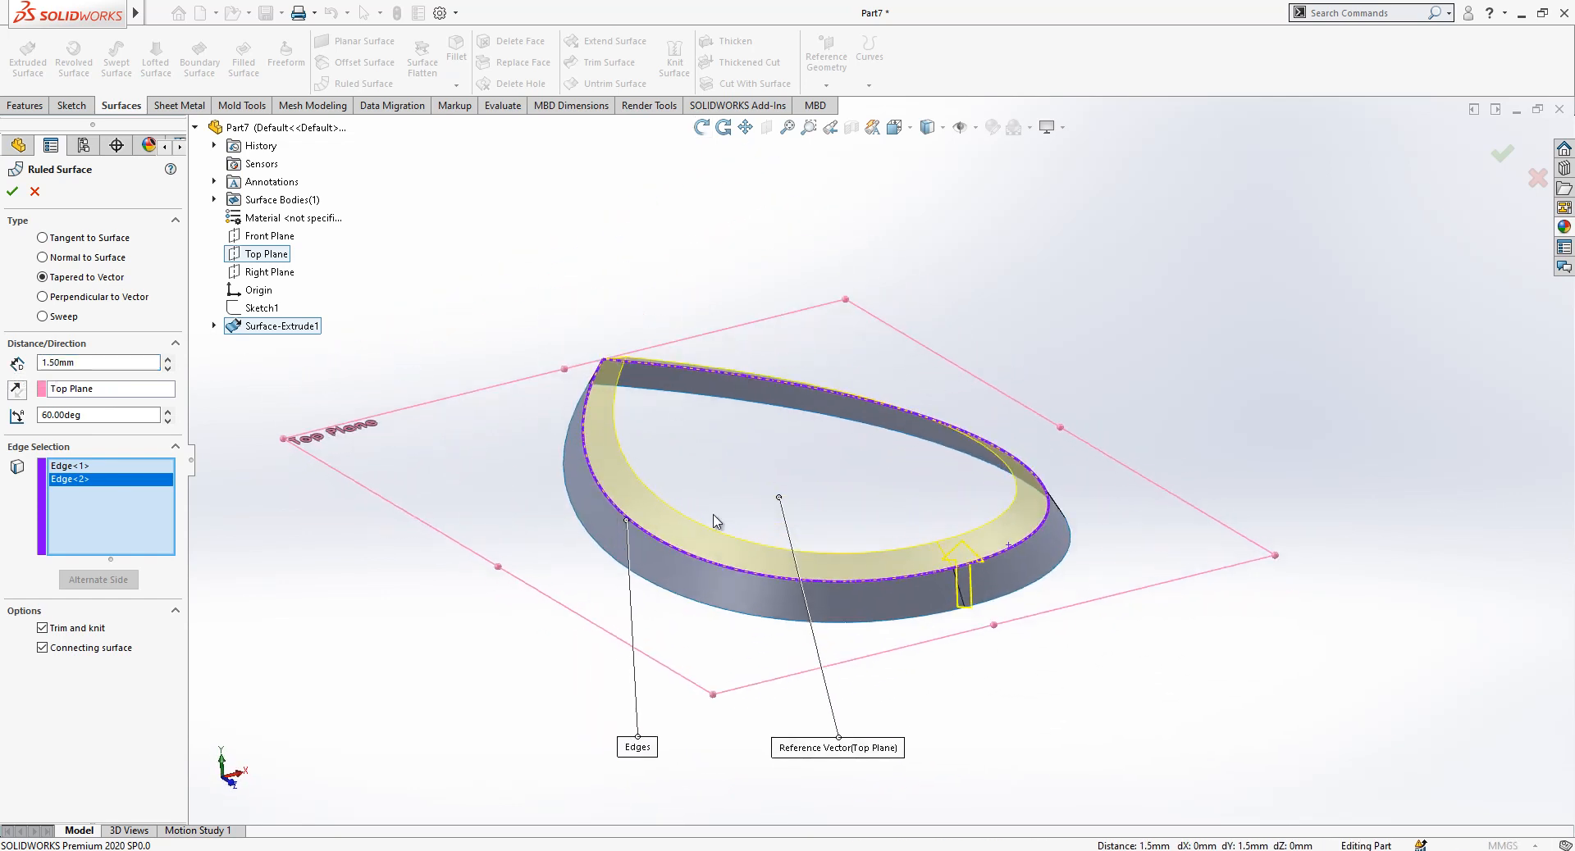
{"action": "left_click", "coordinate": [18, 391]}
{"action": "middle_click_drag", "start_coordinate": [734, 453], "coordinate": [731, 497]}
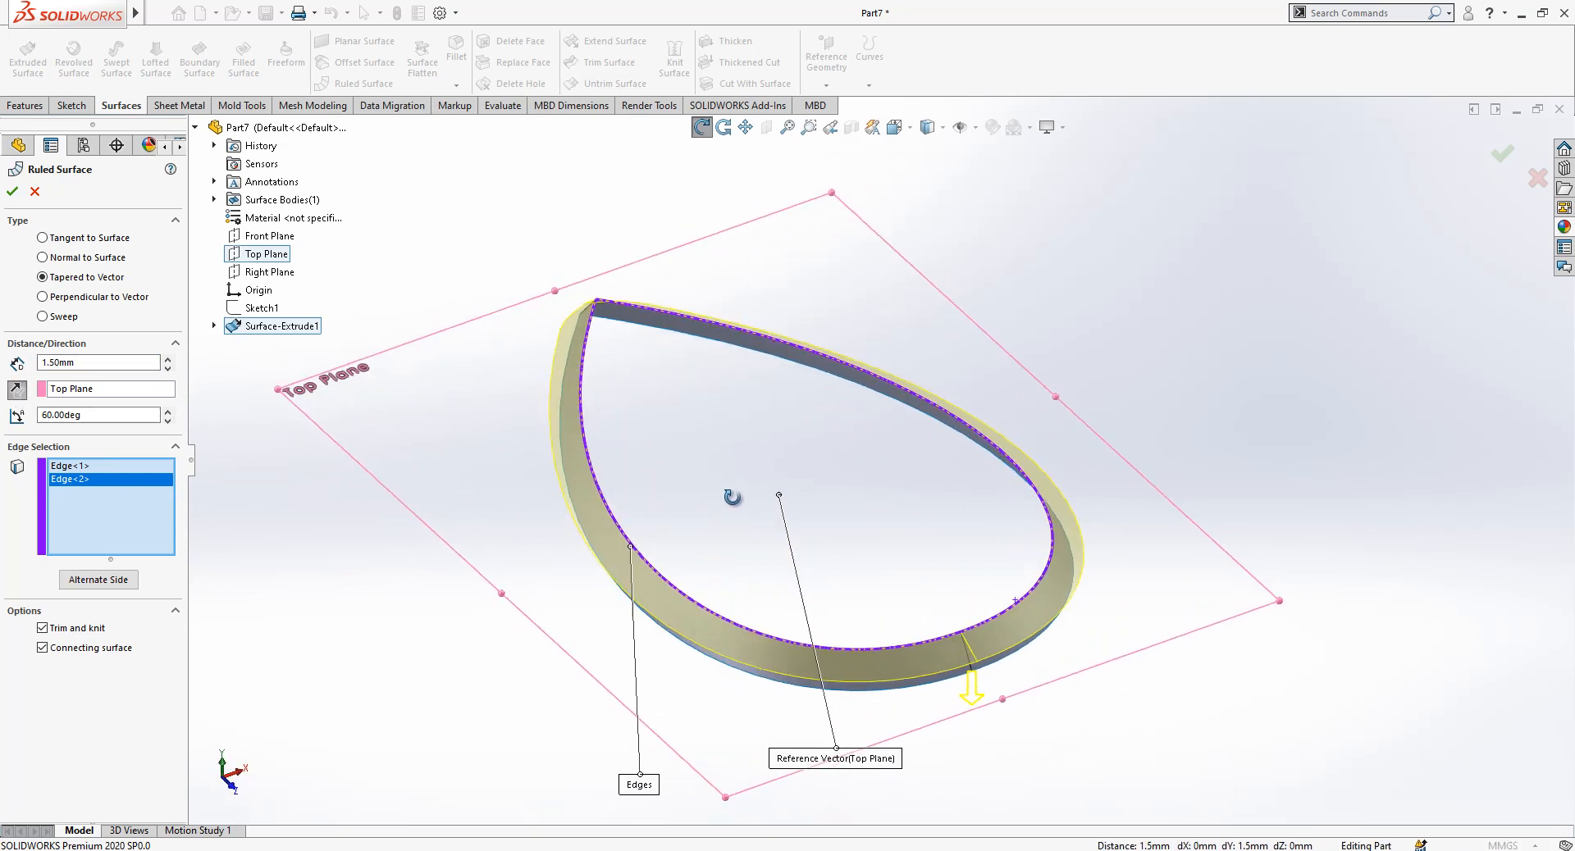
{"action": "left_click", "coordinate": [18, 391]}
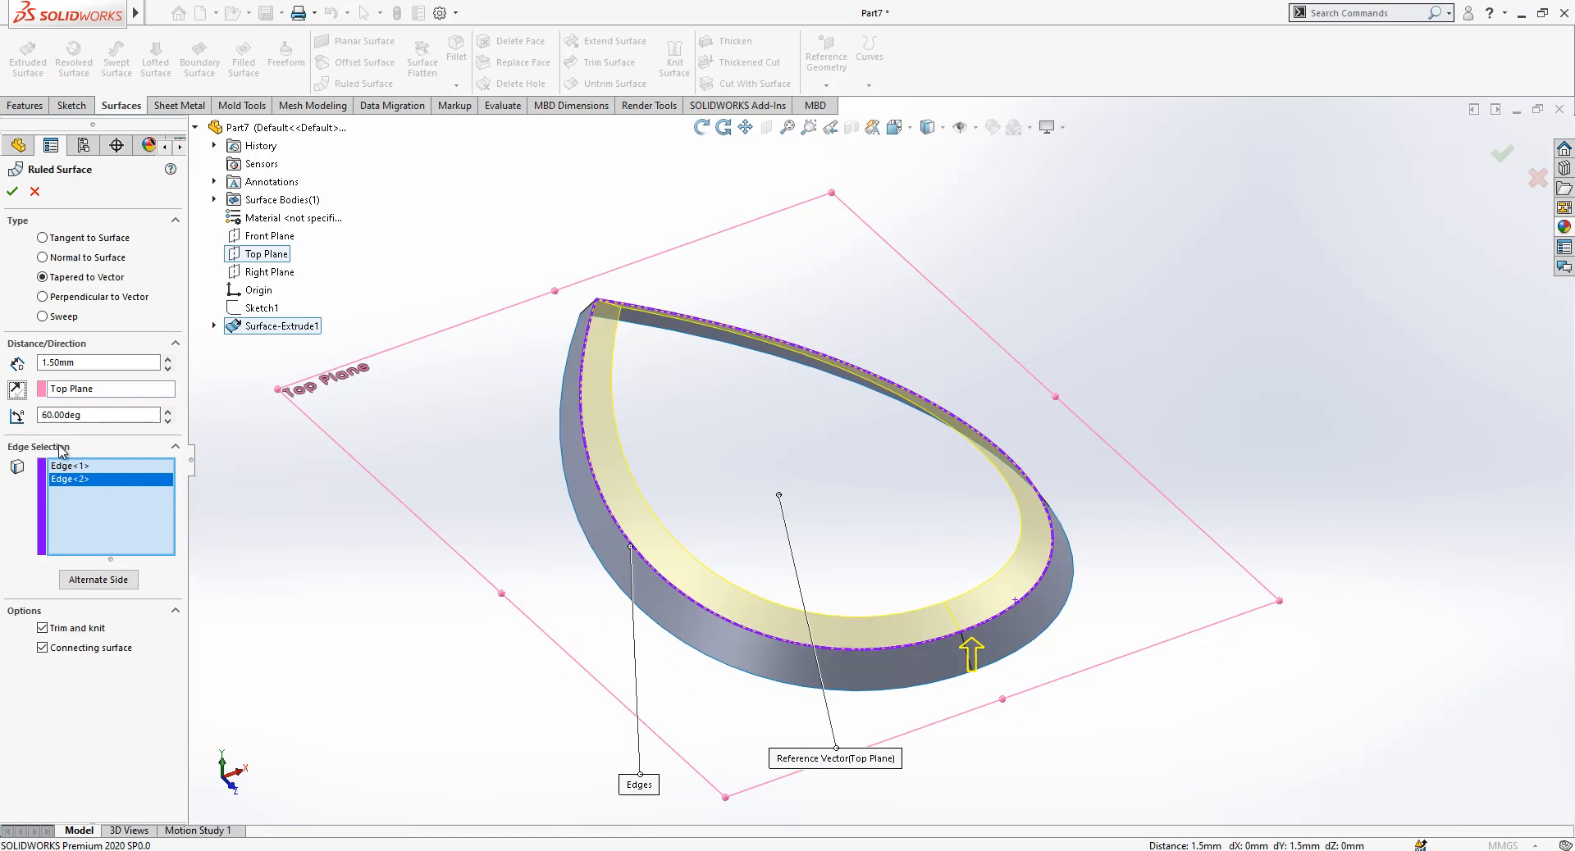
Switch both edges of the ruled surface to the alternate side, reverse its reference direction and accept it.
{"action": "left_click", "coordinate": [103, 579]}
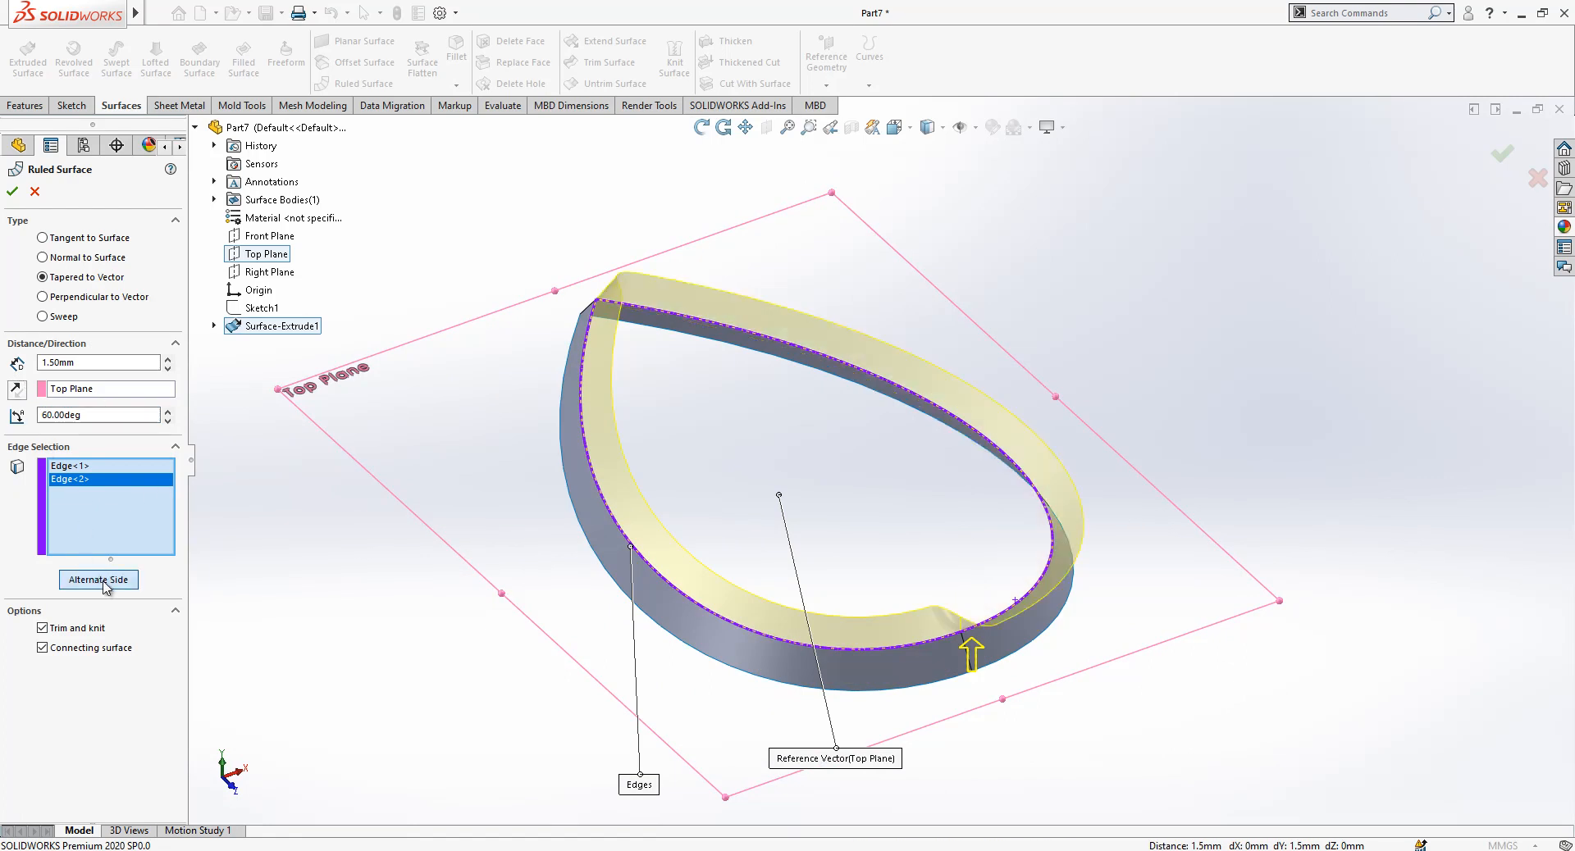
{"action": "left_click", "coordinate": [90, 467]}
{"action": "left_click", "coordinate": [111, 580]}
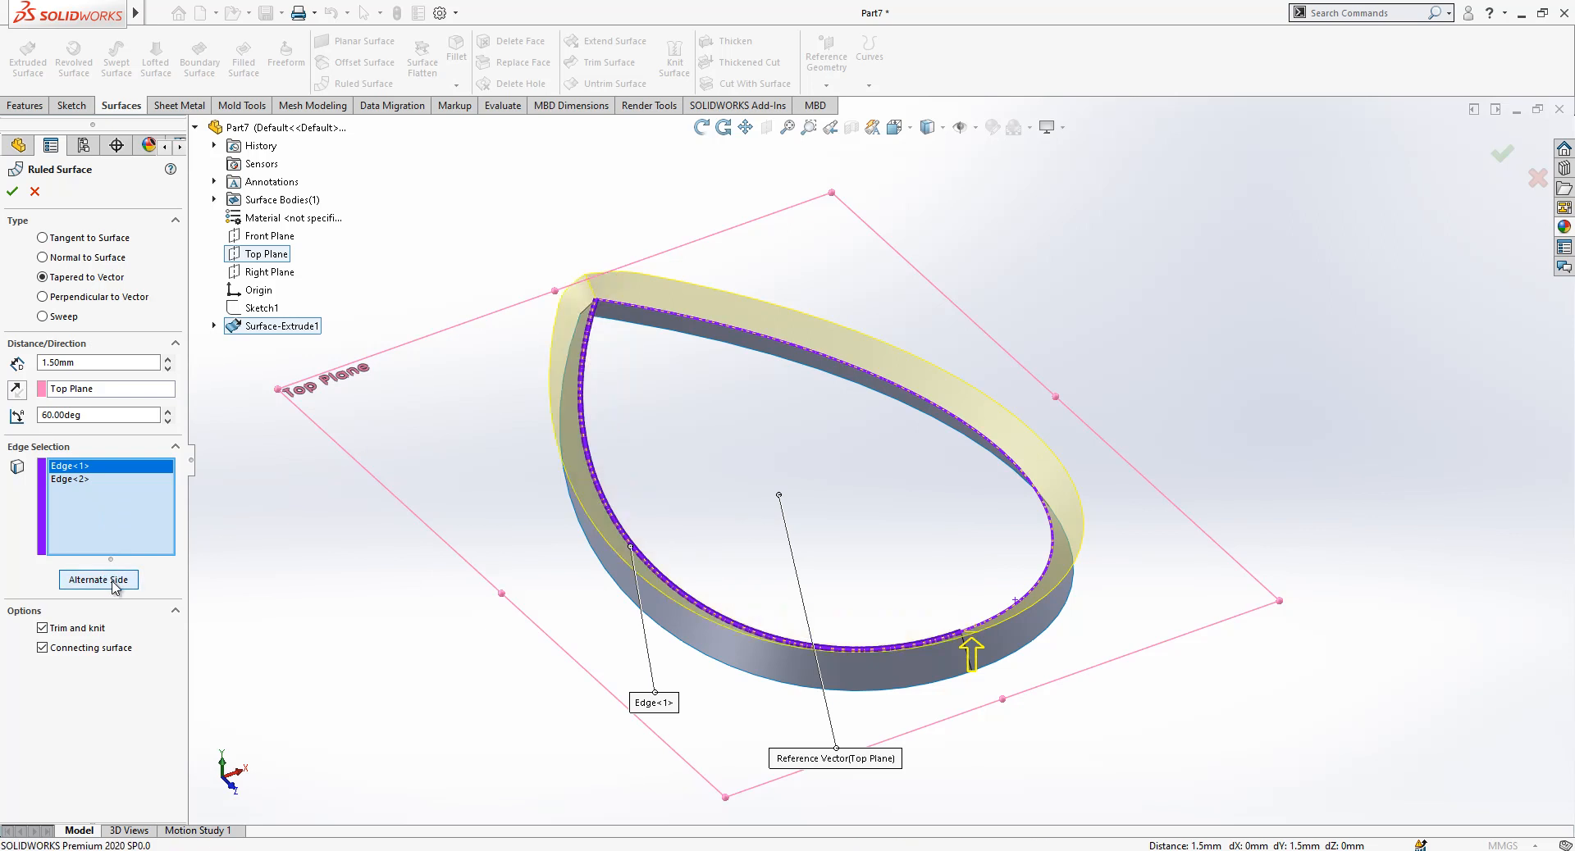
{"action": "left_click", "coordinate": [18, 392]}
{"action": "middle_click_drag", "start_coordinate": [1005, 560], "coordinate": [1017, 502]}
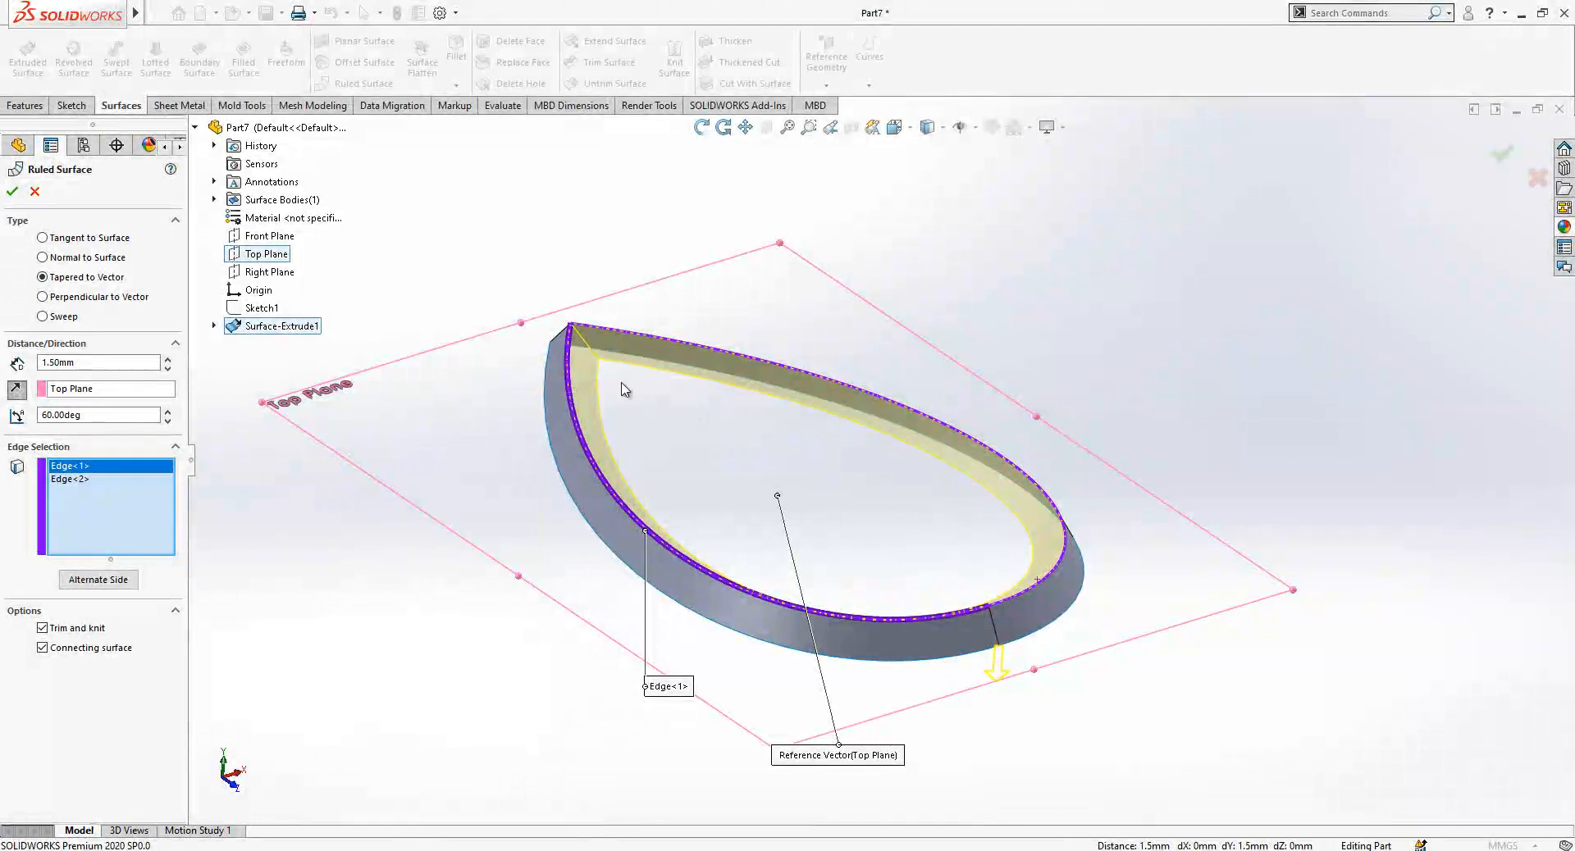
{"action": "scroll", "coordinate": [753, 447], "scroll_direction": "up", "scroll_amount": 2}
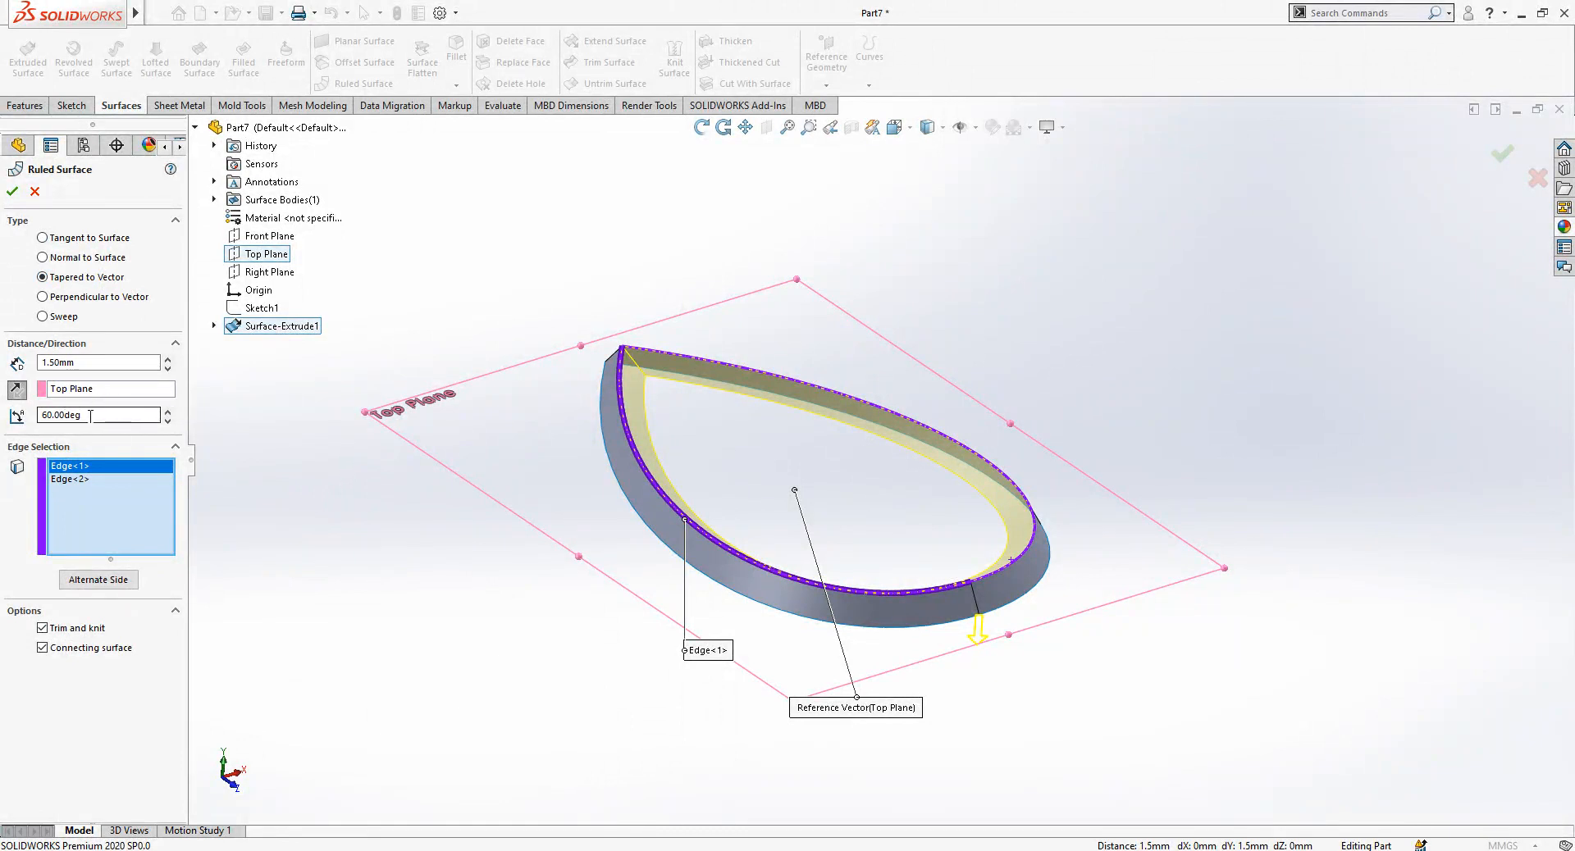
{"action": "left_click", "coordinate": [12, 194]}
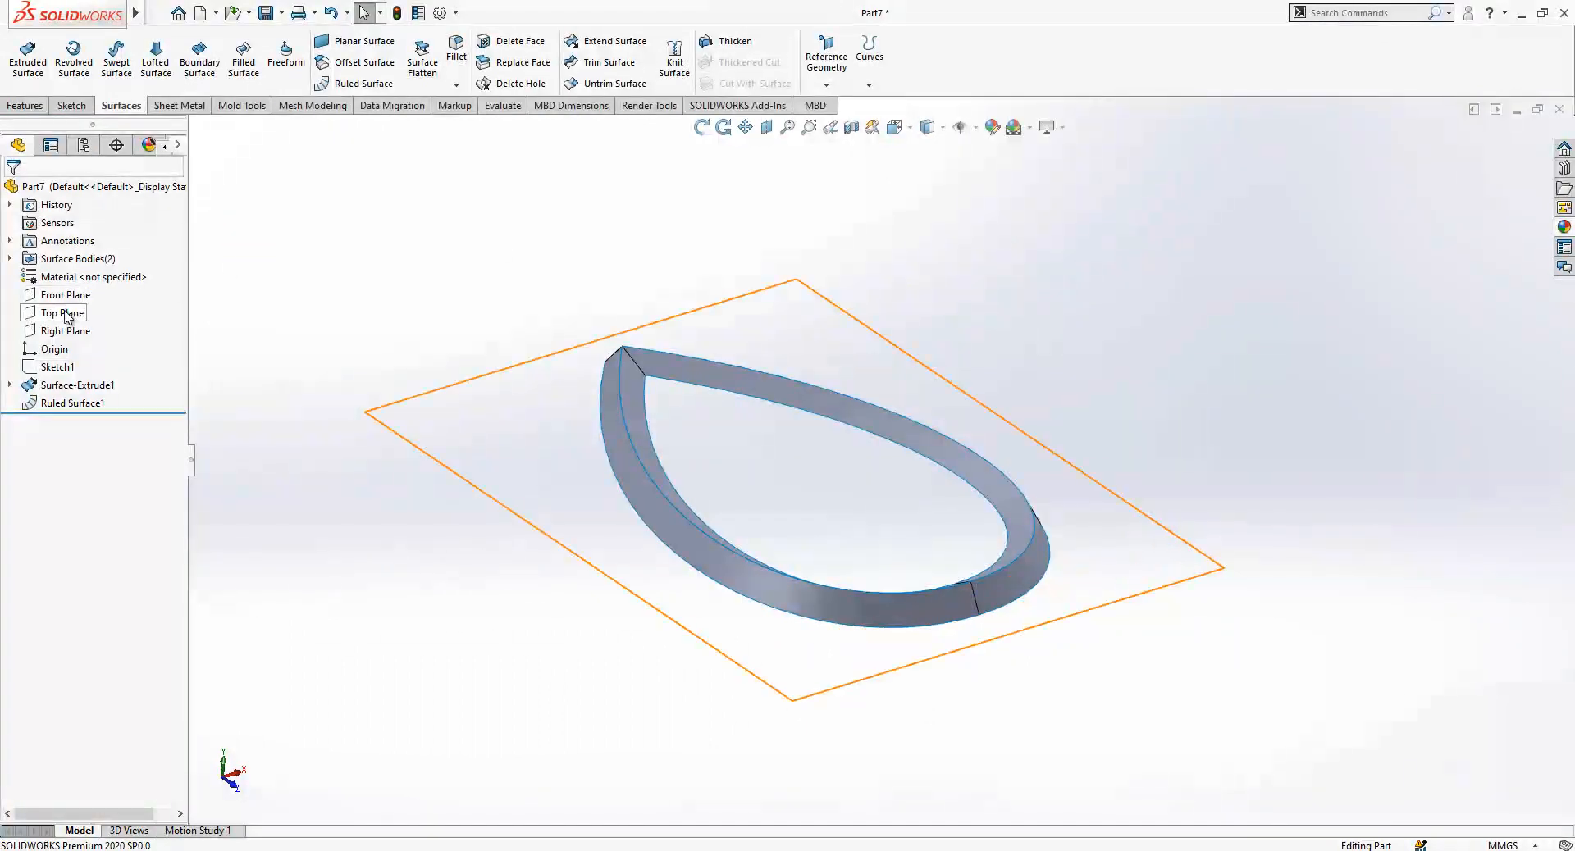
Create a reference plane parallel to the Top Plane through the ruled surface's inner vertex at the teardrop tip.
{"action": "left_click", "coordinate": [62, 313]}
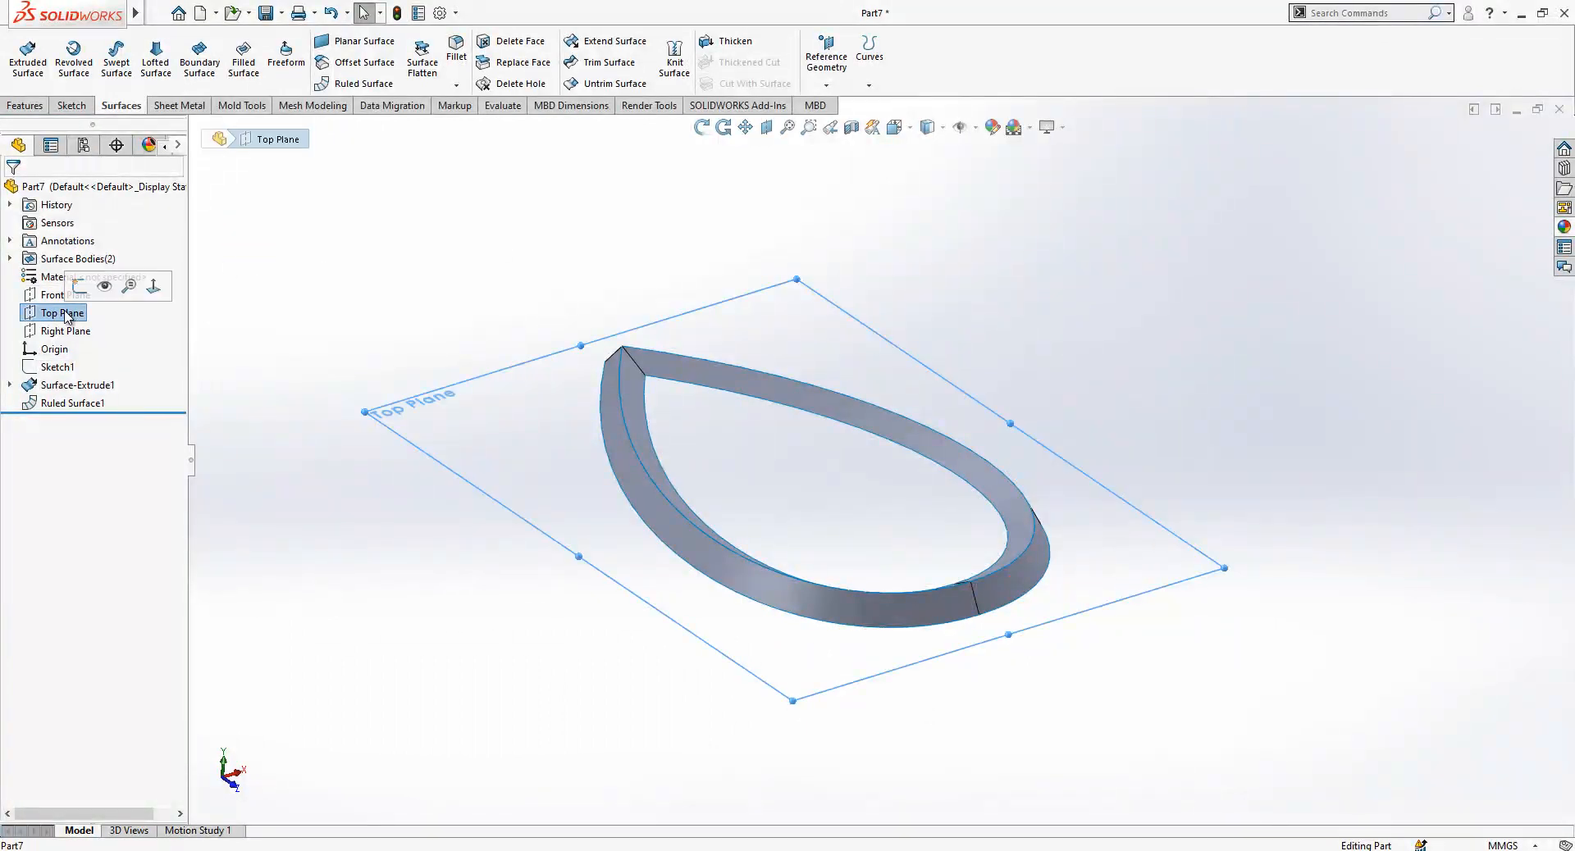
{"action": "left_click", "coordinate": [825, 65]}
{"action": "left_click", "coordinate": [845, 102]}
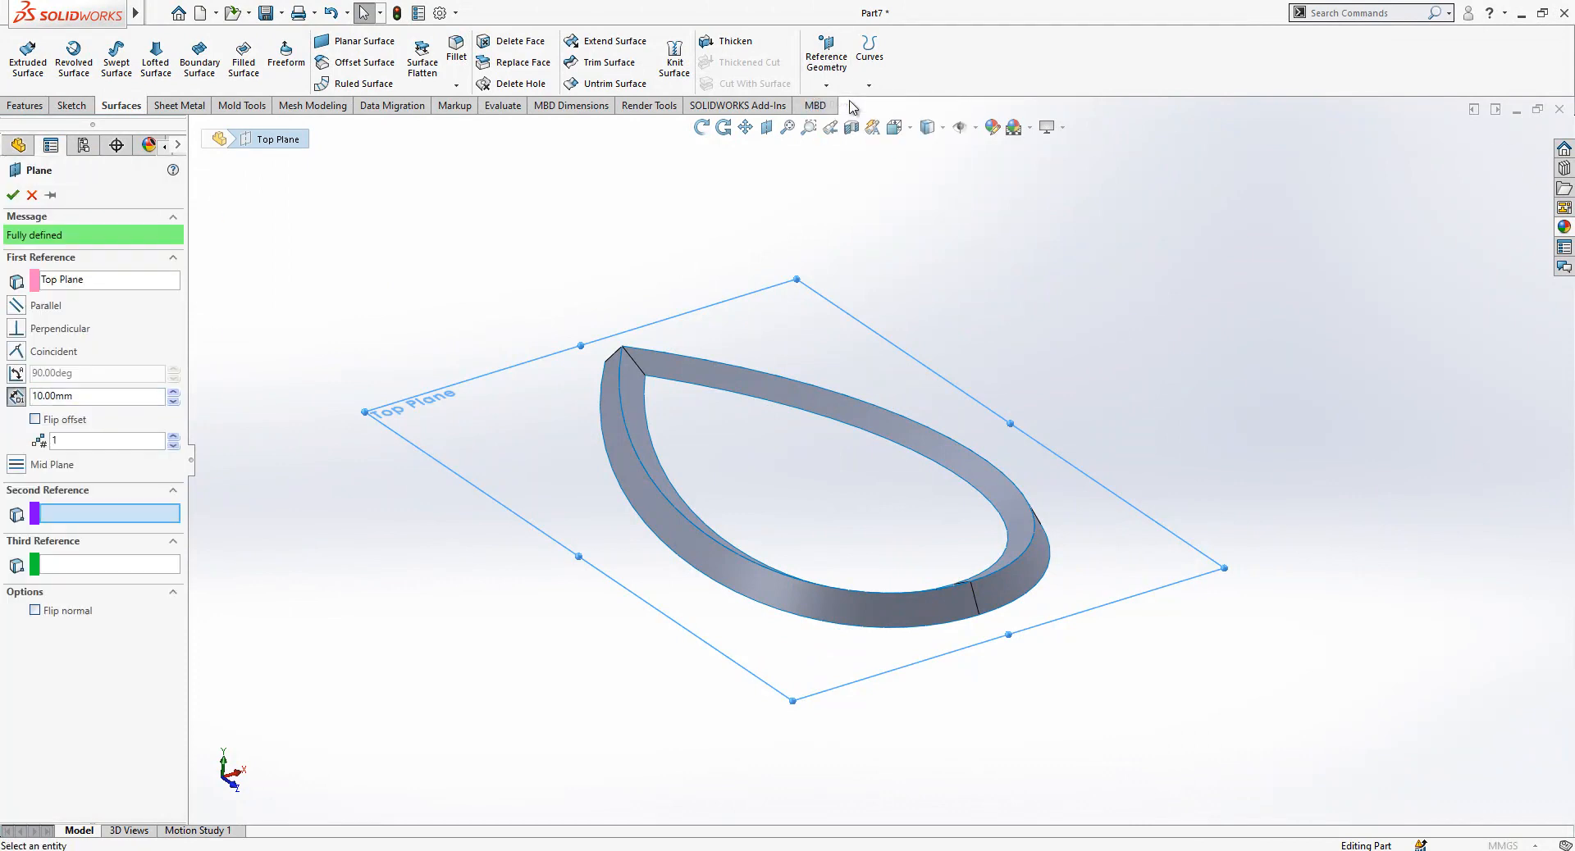
{"action": "left_click", "coordinate": [647, 376]}
{"action": "scroll", "coordinate": [683, 432], "scroll_direction": "up", "scroll_amount": 1}
{"action": "mouse_move", "coordinate": [683, 434]}
{"action": "middle_mouse_down"}
{"action": "mouse_move", "coordinate": [689, 373]}
{"action": "mouse_move", "coordinate": [693, 453]}
{"action": "middle_mouse_up"}
{"action": "scroll", "coordinate": [694, 453], "scroll_direction": "up", "scroll_amount": 1}
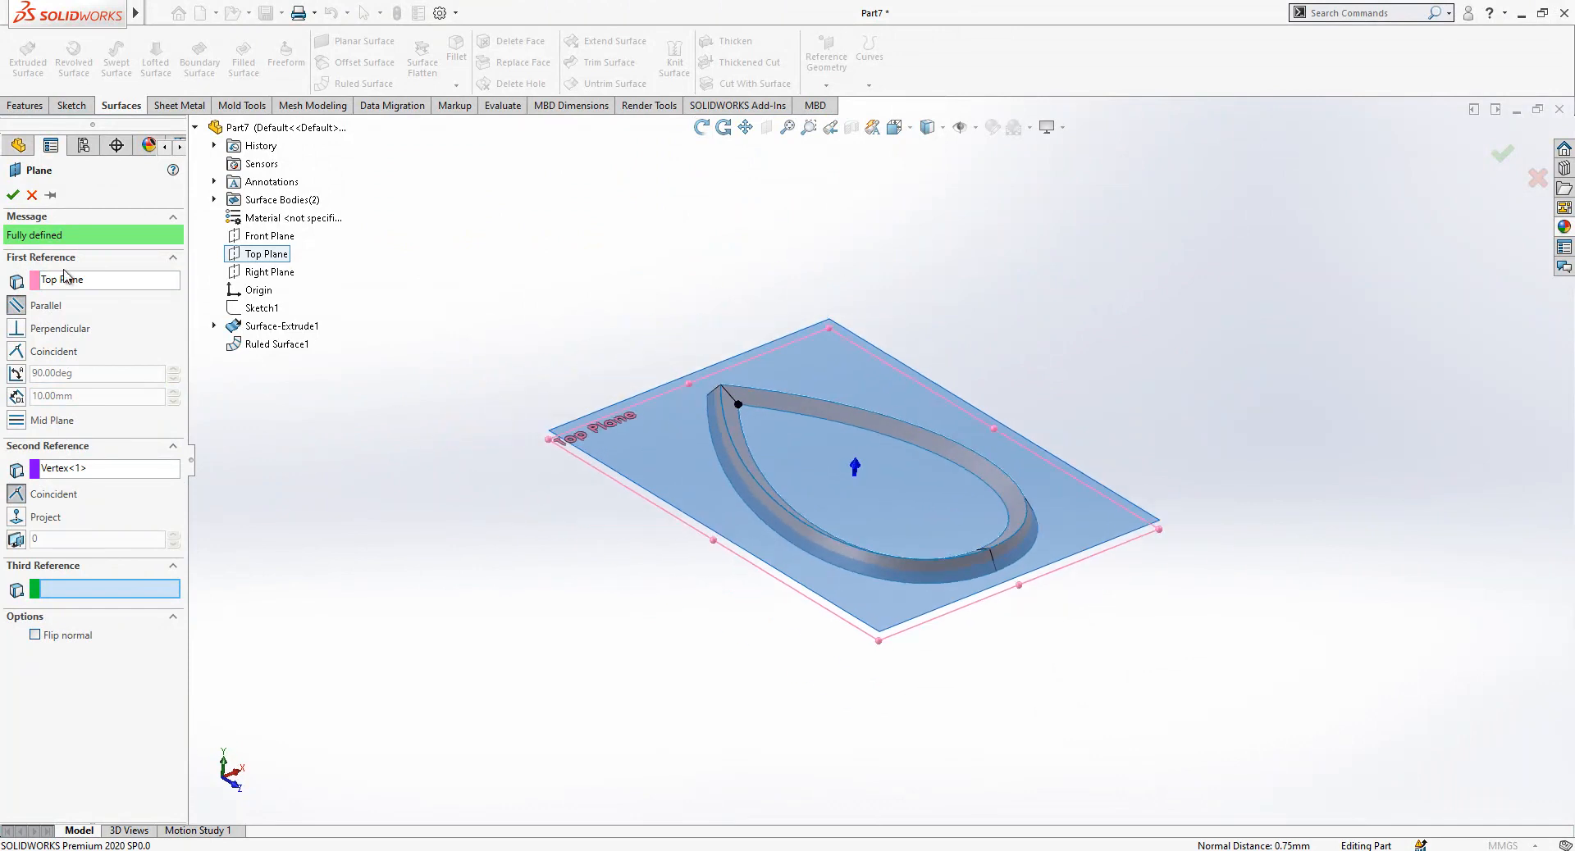
{"action": "left_click", "coordinate": [12, 197]}
Start a sketch on the new plane and convert the ruled surface's two inner edges into it.
{"action": "left_click", "coordinate": [660, 419]}
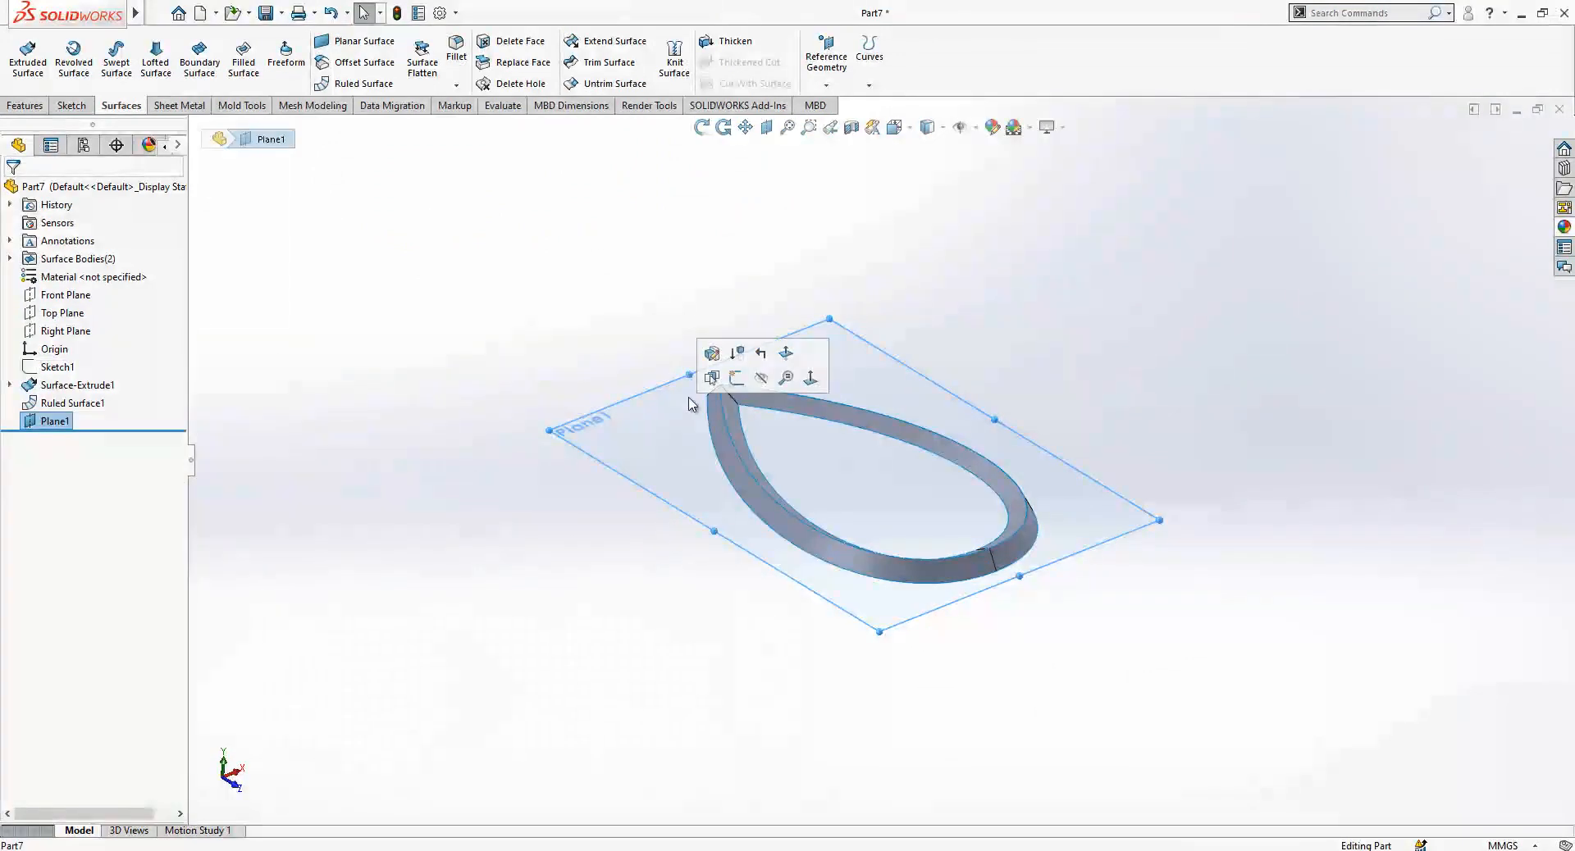
{"action": "left_click", "coordinate": [739, 381]}
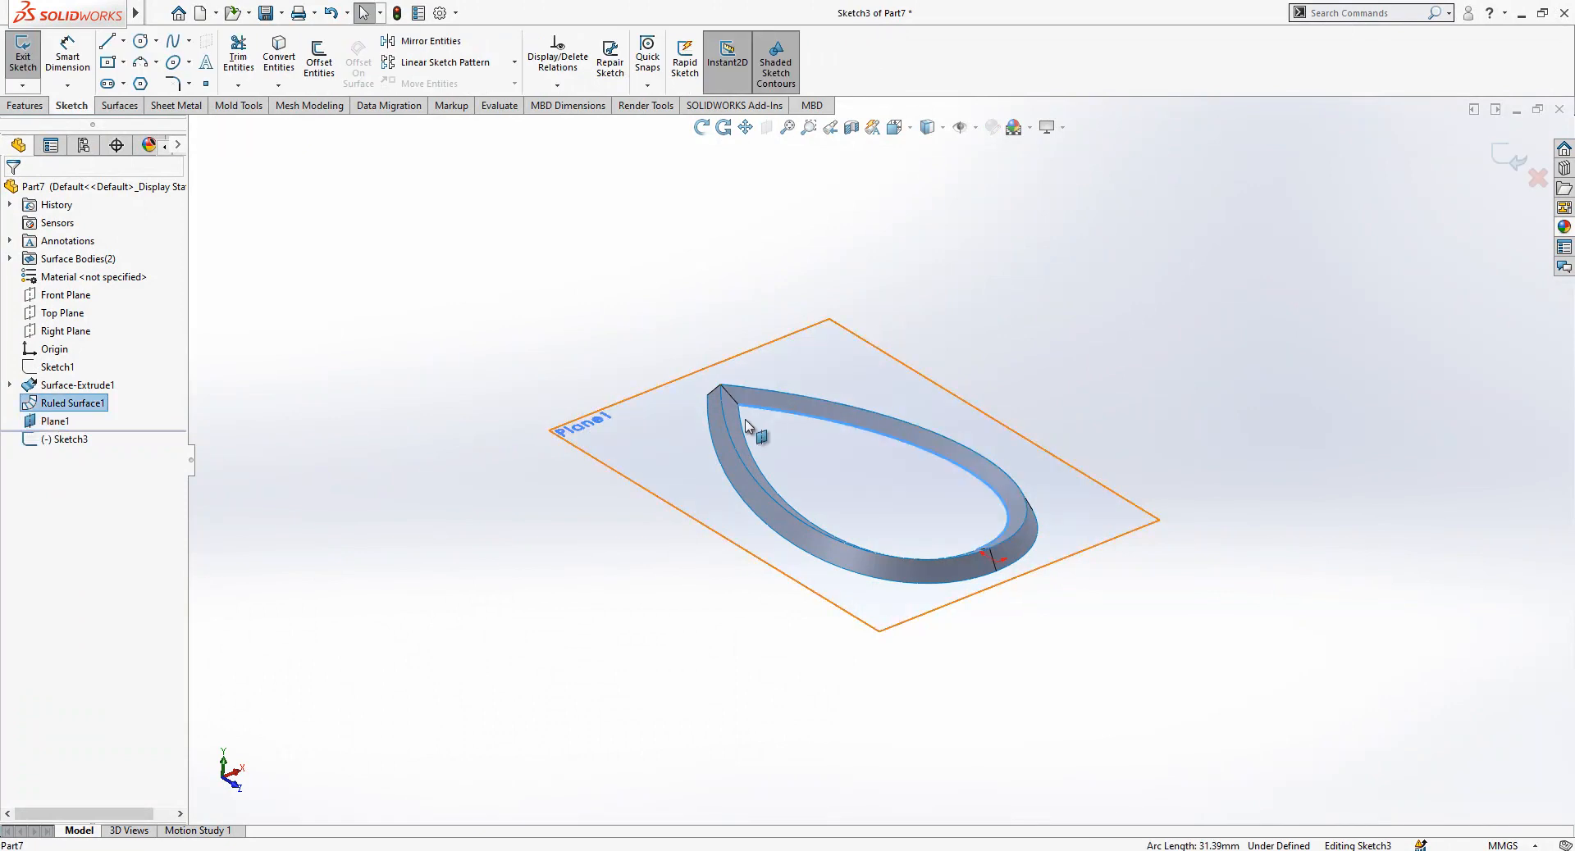
{"action": "left_click", "coordinate": [741, 418], "text": "ctrl"}
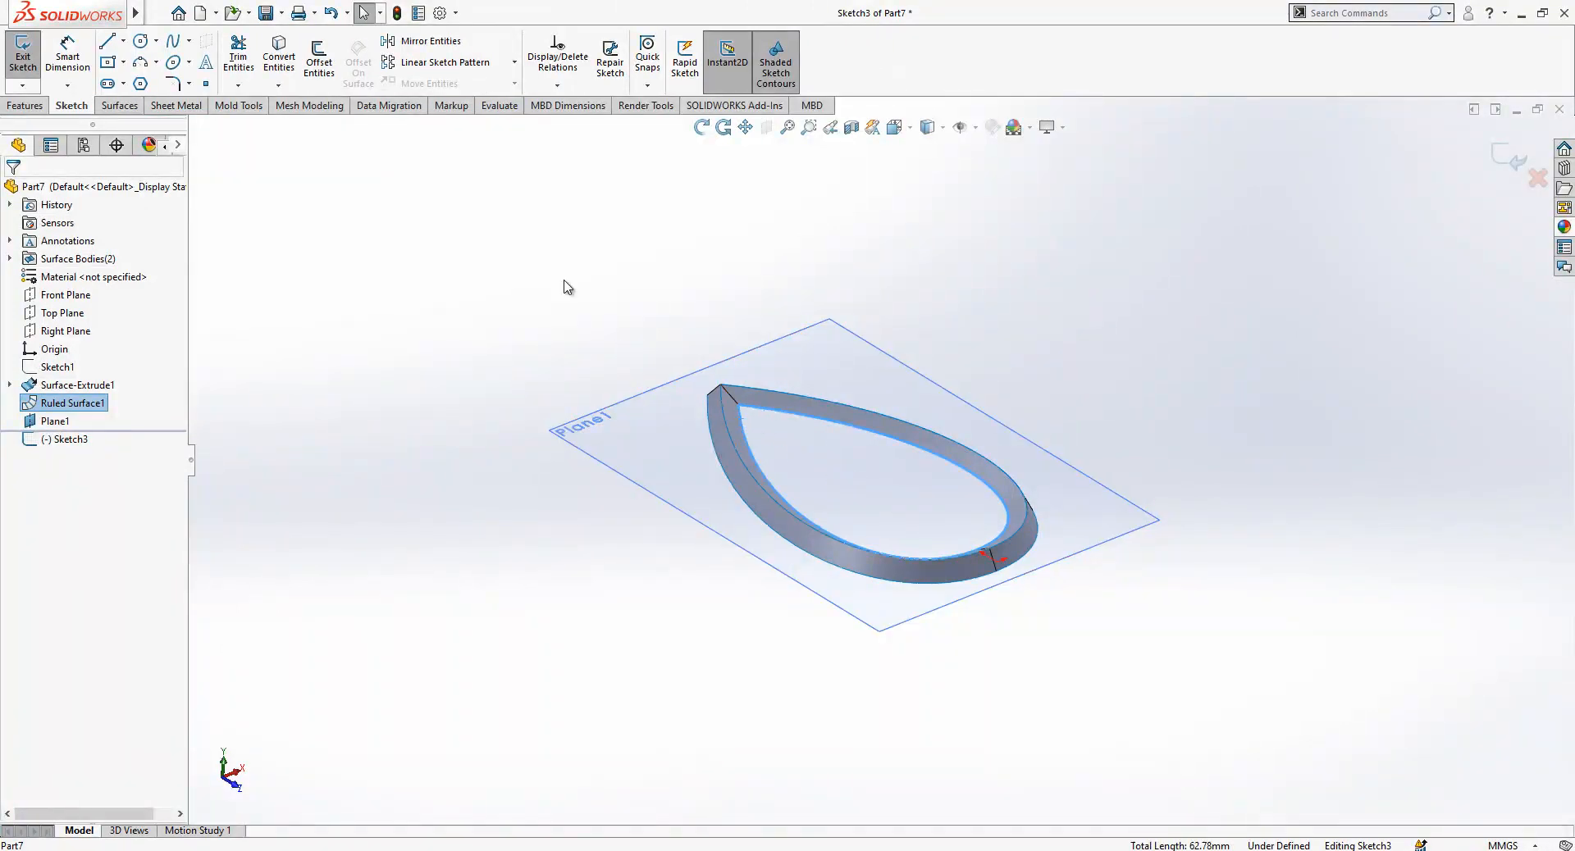
{"action": "left_click", "coordinate": [283, 66]}
{"action": "scroll", "coordinate": [894, 469], "scroll_direction": "down", "scroll_amount": 2}
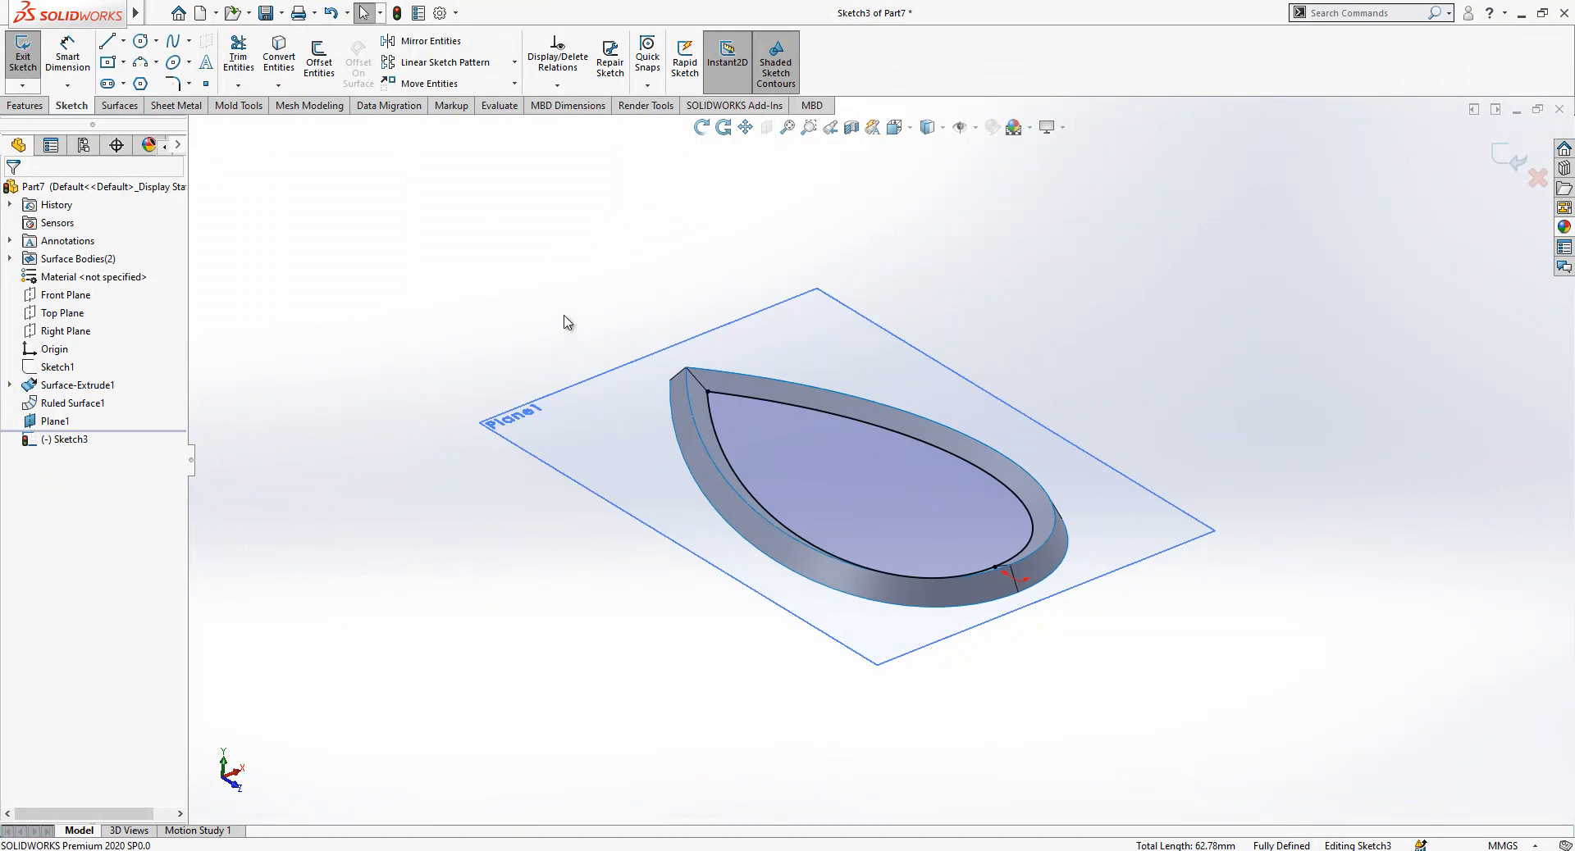
{"action": "left_click", "coordinate": [753, 401]}
{"action": "left_click", "coordinate": [319, 59]}
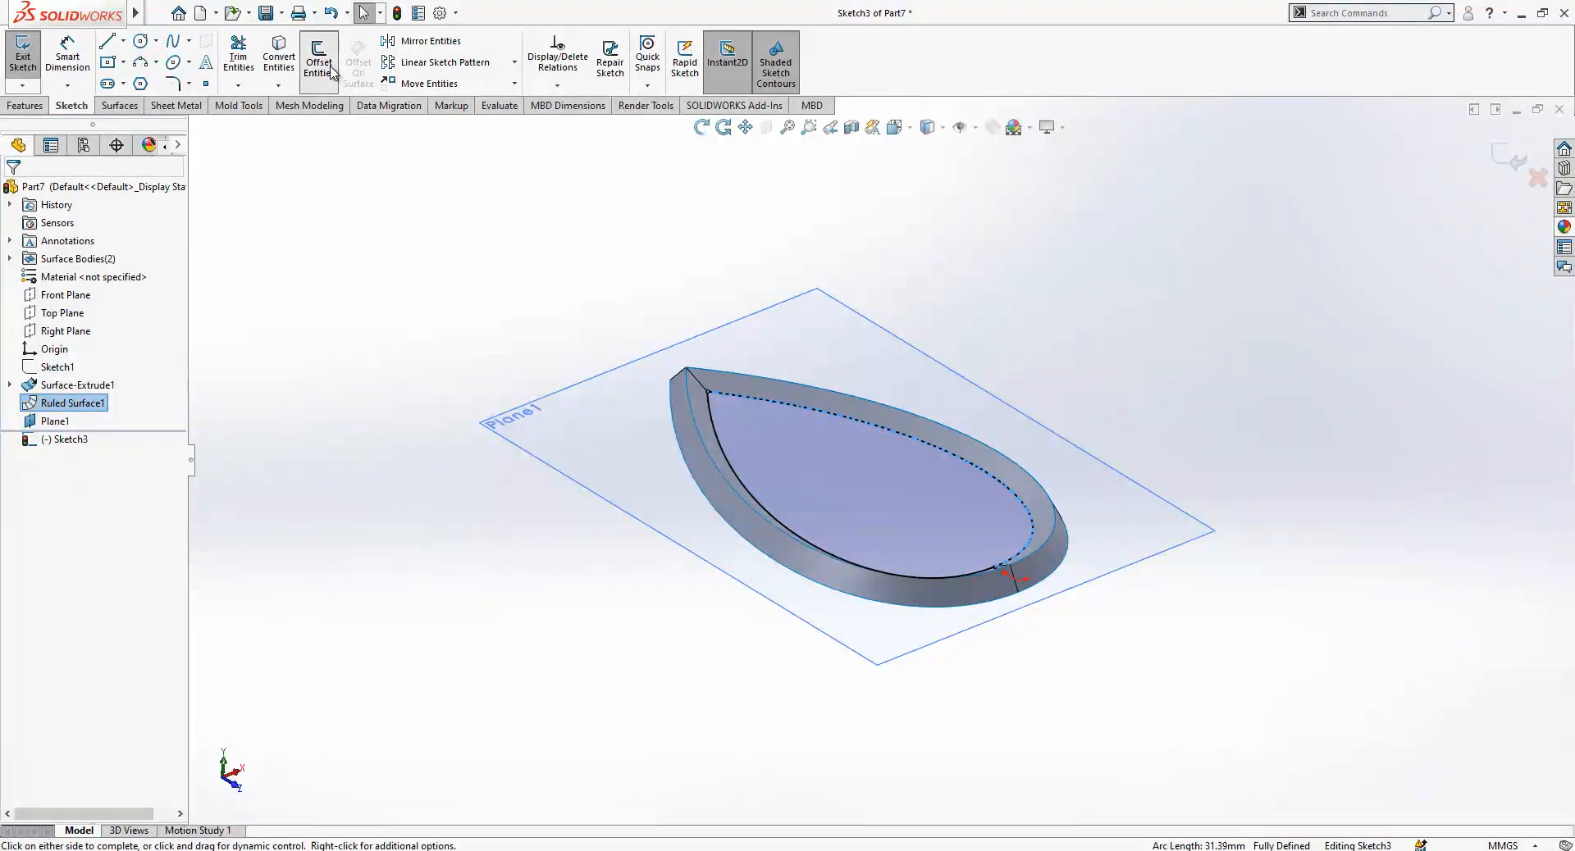
{"action": "left_click", "coordinate": [707, 386]}
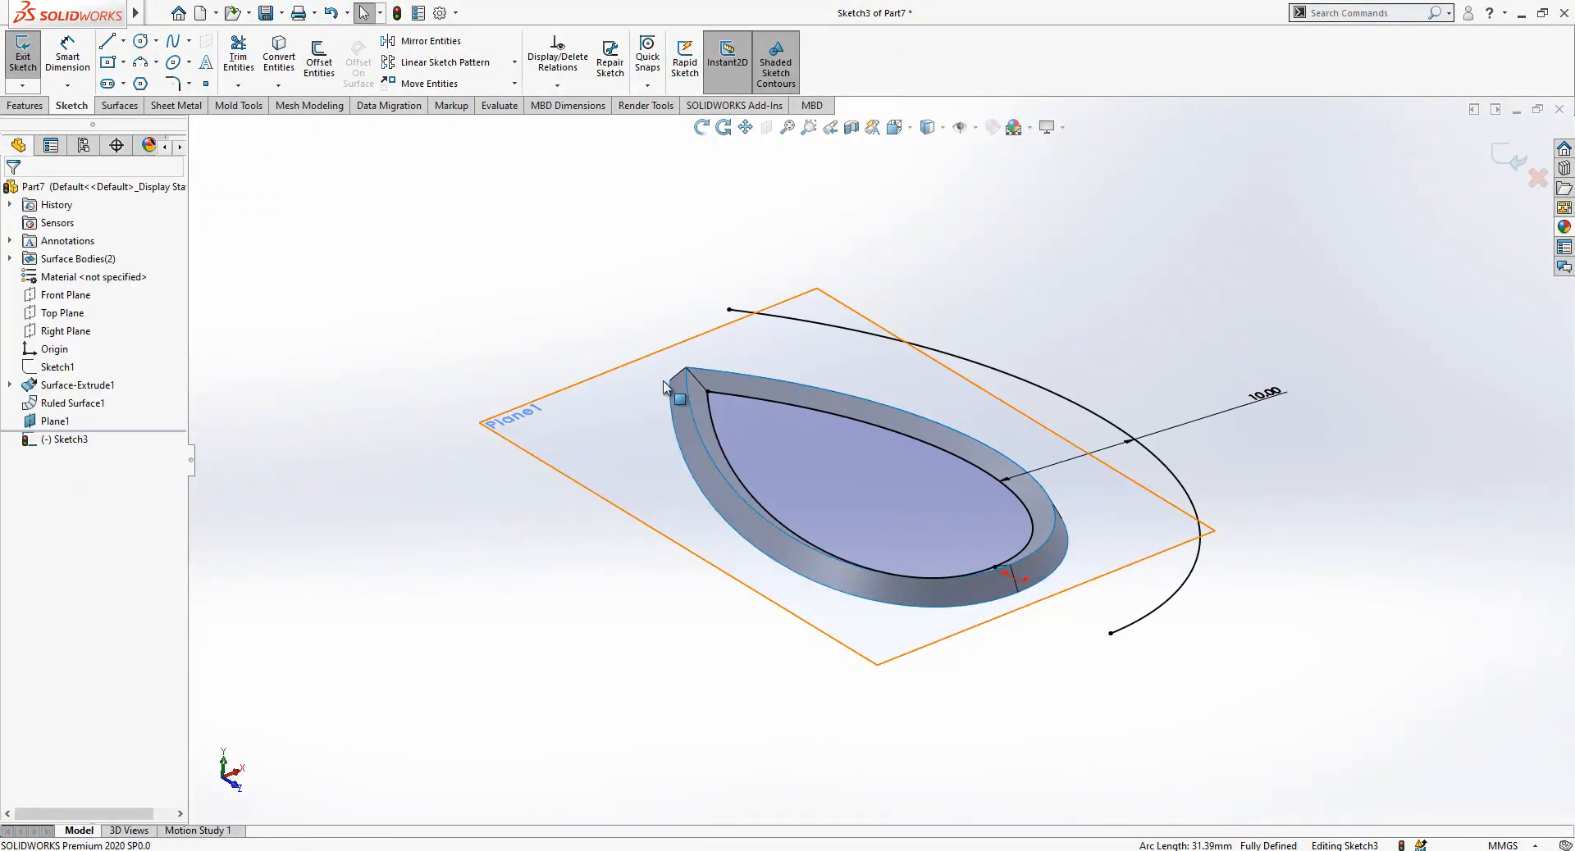
{"action": "key", "text": "ctrl+z"}
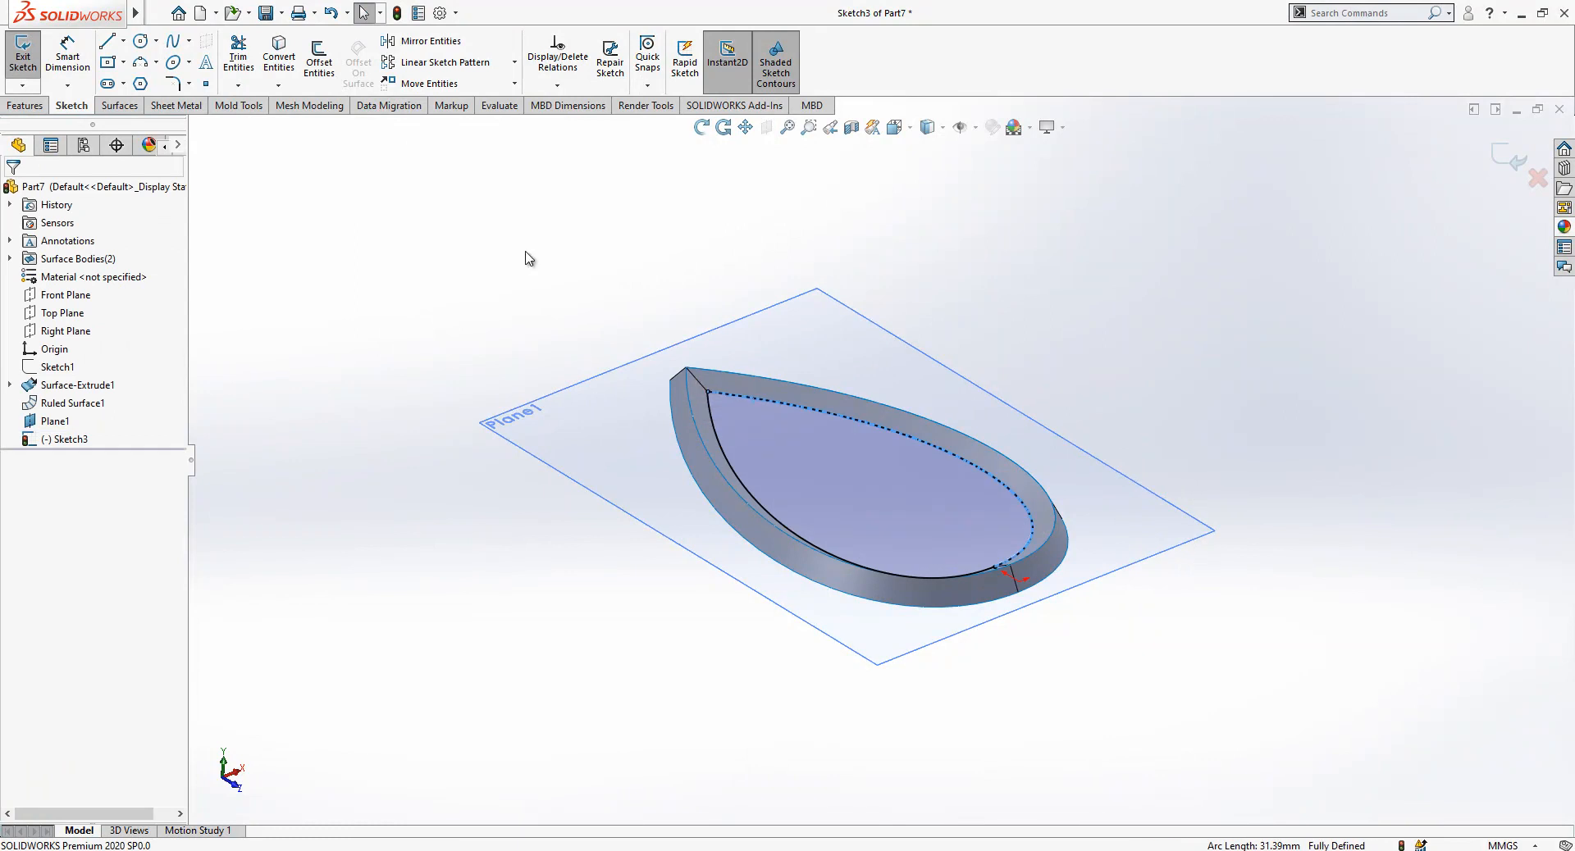
Offset the converted curve on the teardrop's far side 0.5 mm inward.
{"action": "left_click", "coordinate": [320, 59]}
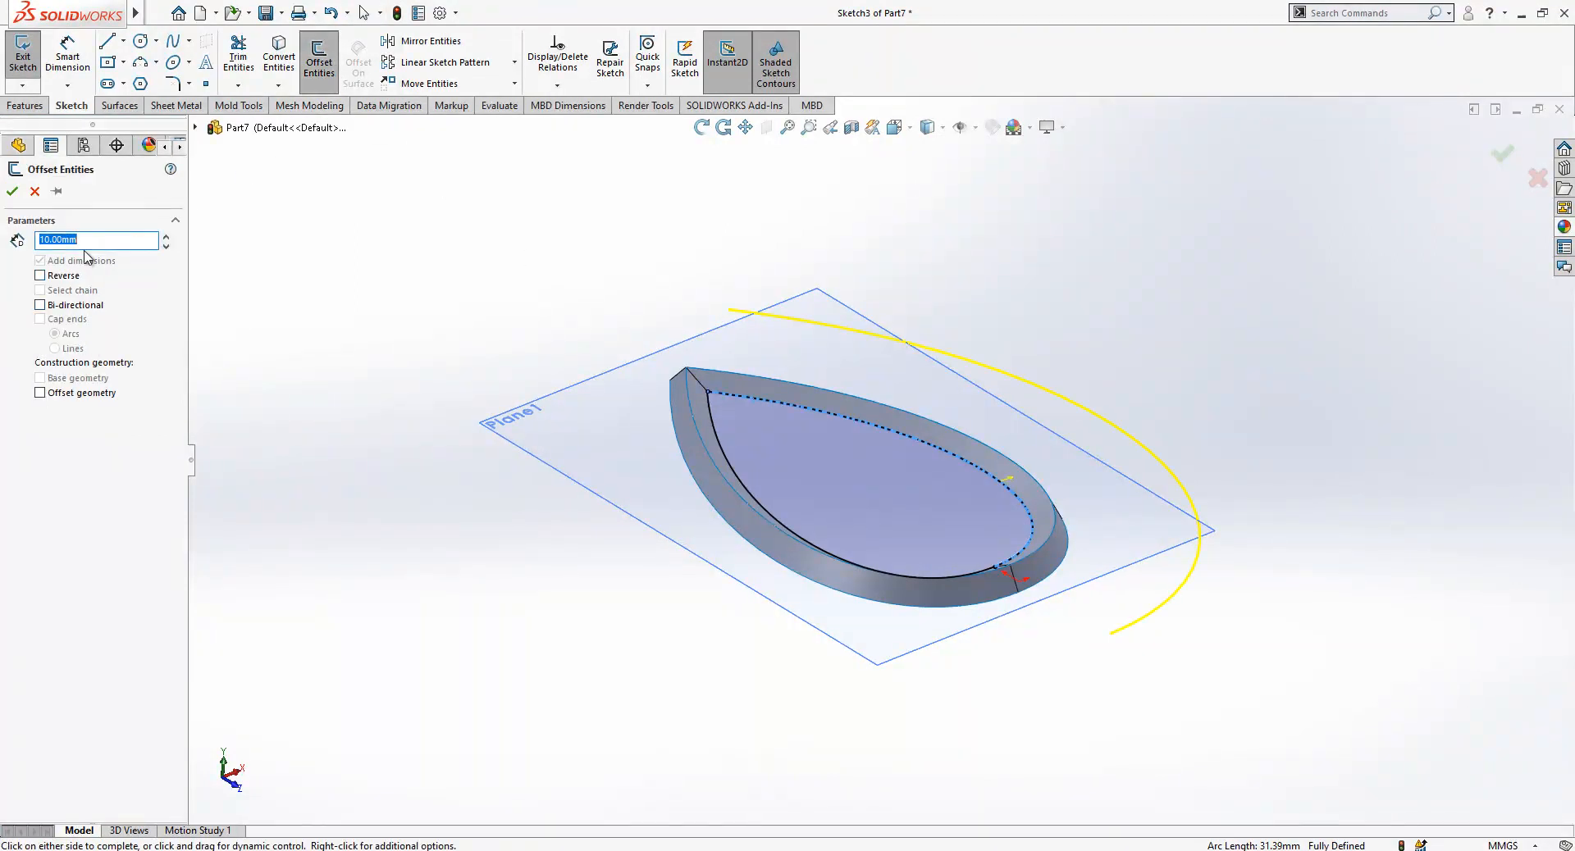
{"action": "type", "text": "0.5"}
{"action": "key", "text": "Return"}
{"action": "left_click", "coordinate": [55, 281]}
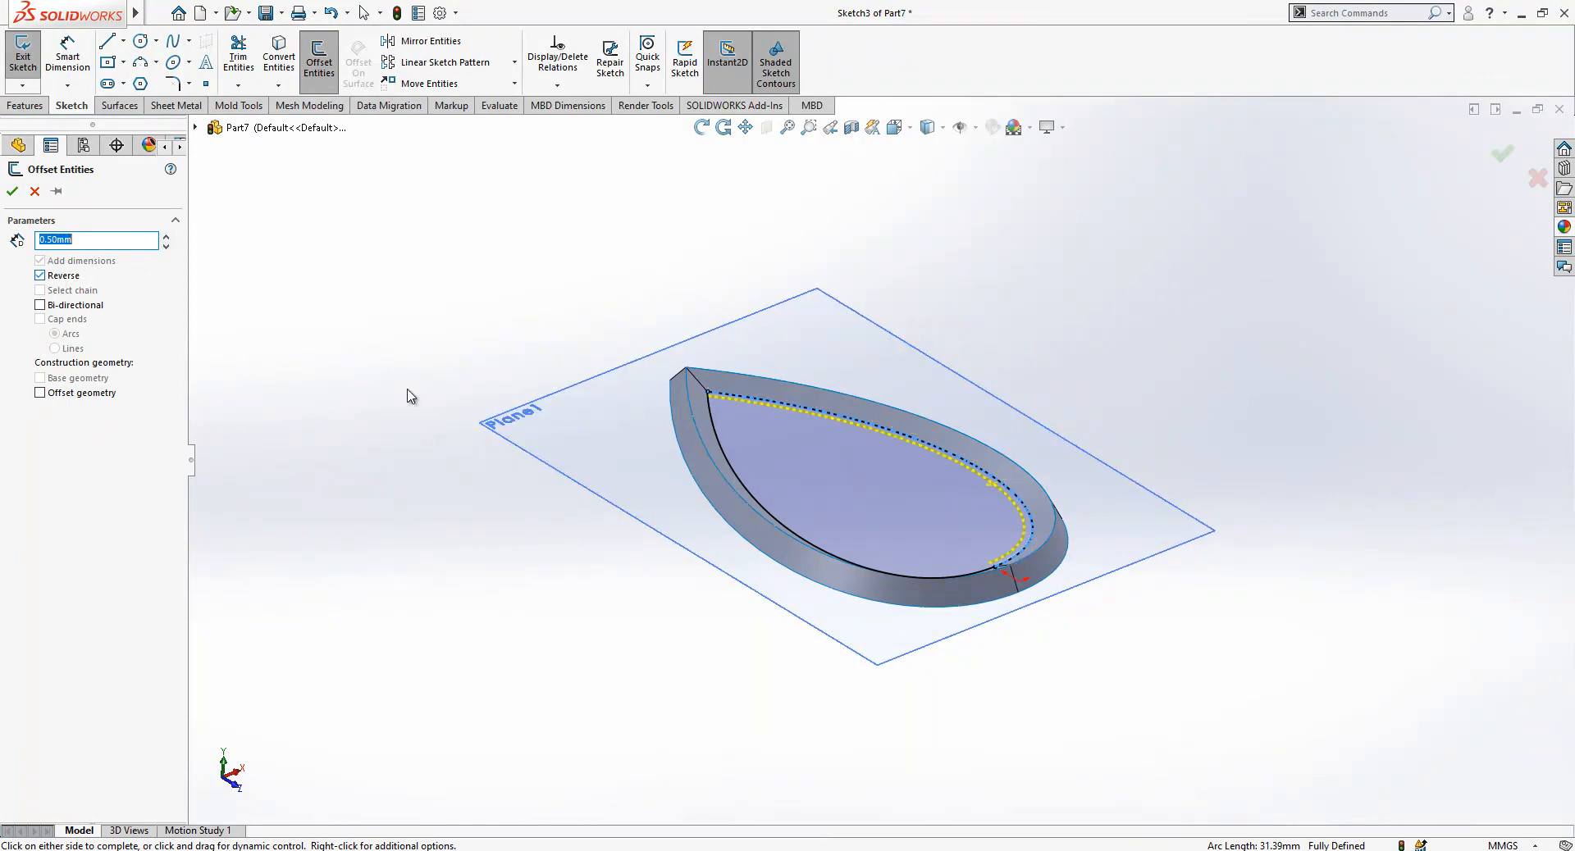
{"action": "left_click", "coordinate": [716, 425]}
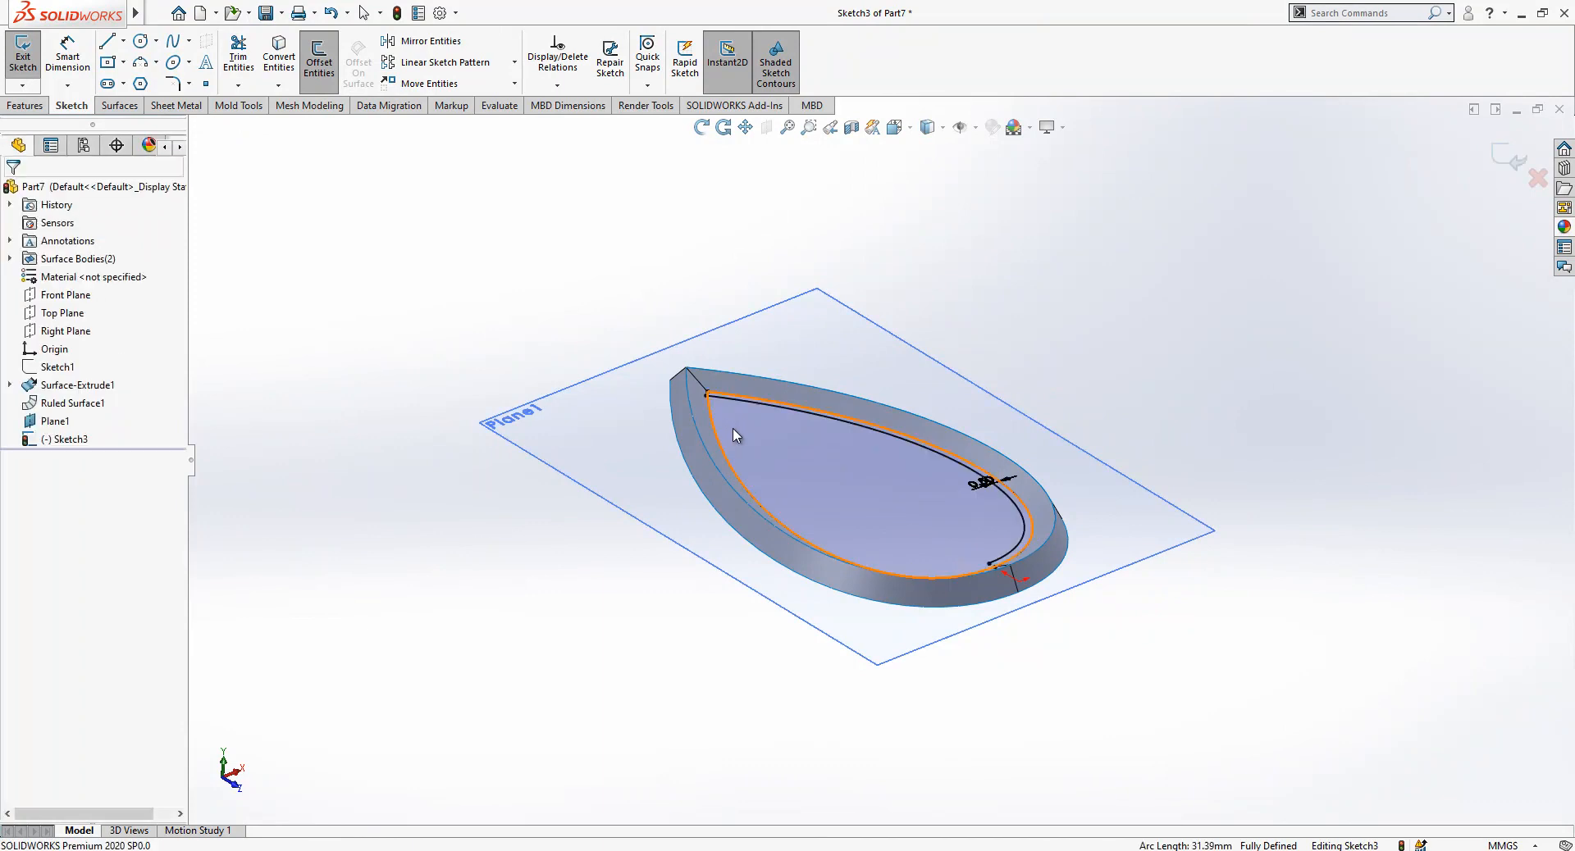
Offset the converted curve on the teardrop's near side 0.5 mm inward as well.
{"action": "scroll", "coordinate": [906, 467], "scroll_direction": "down", "scroll_amount": 3}
{"action": "middle_click_drag", "start_coordinate": [911, 480], "coordinate": [826, 485]}
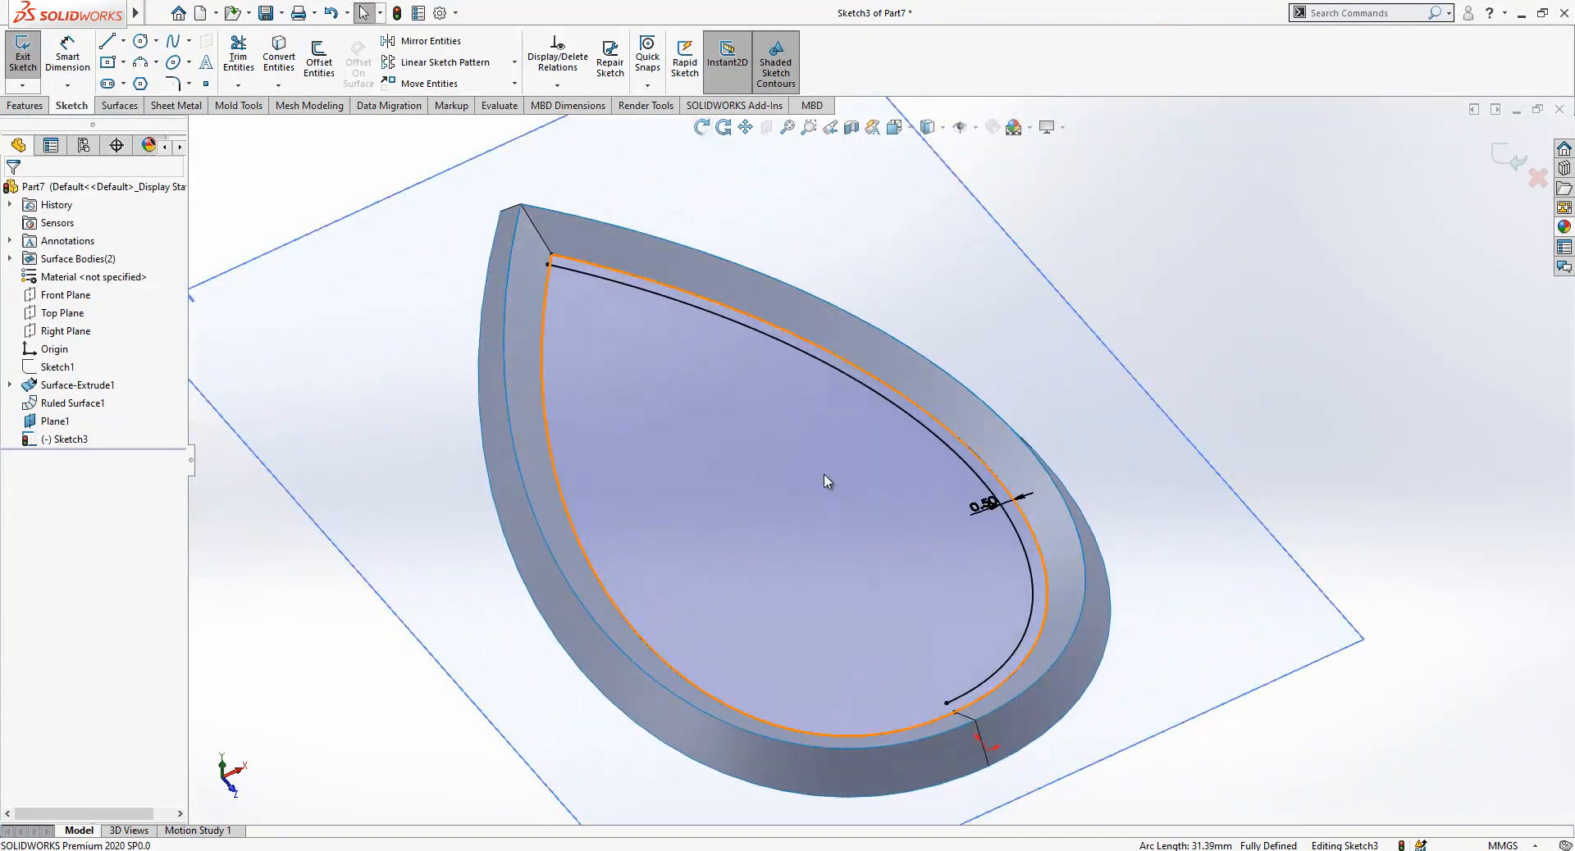
{"action": "left_click", "coordinate": [319, 57]}
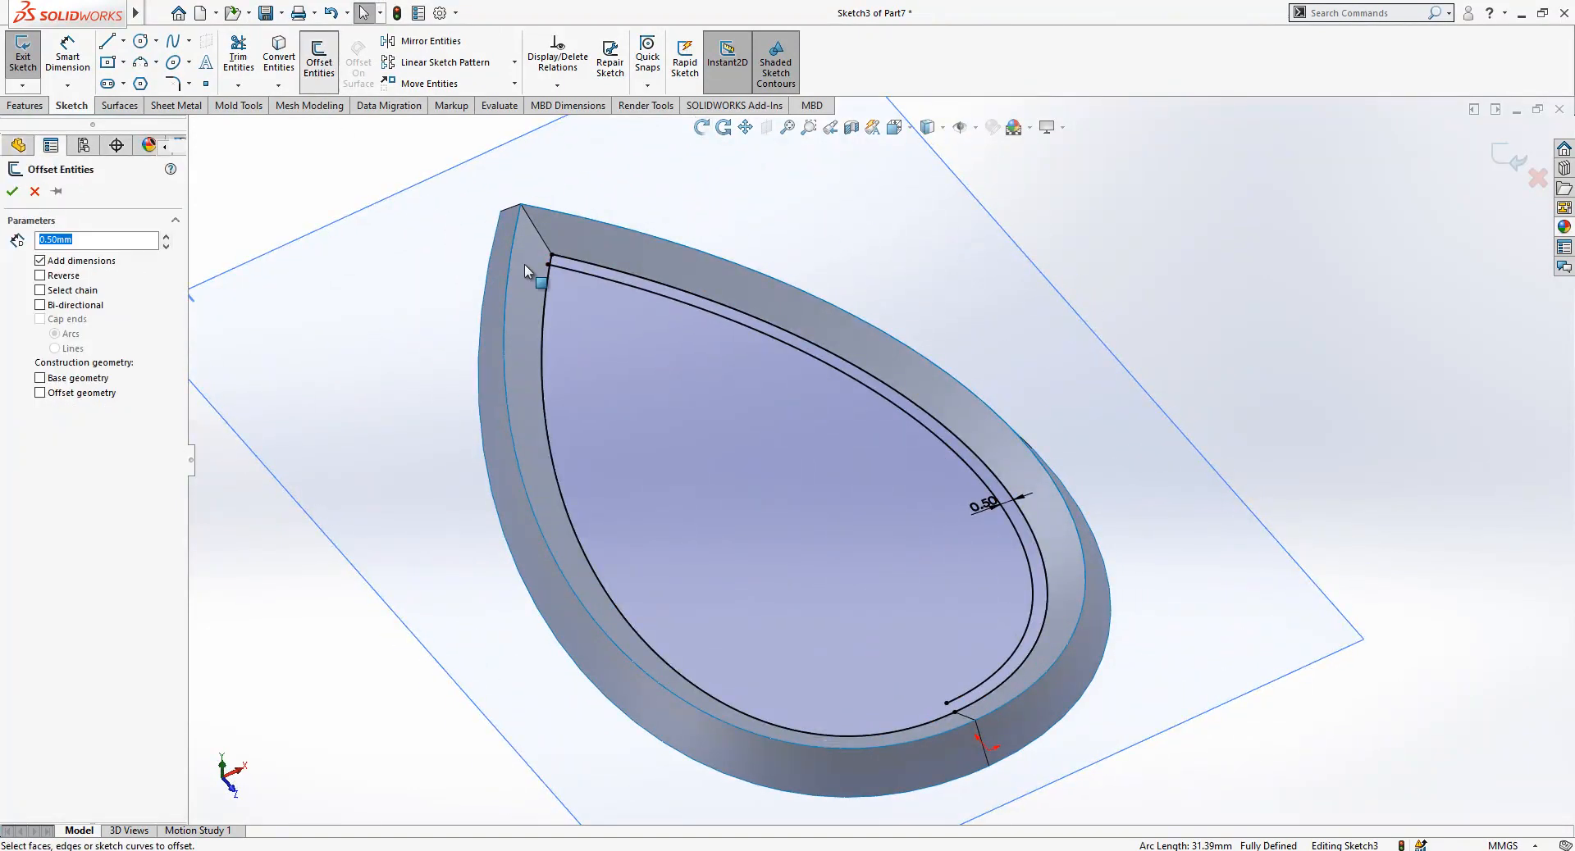
{"action": "left_click", "coordinate": [53, 277]}
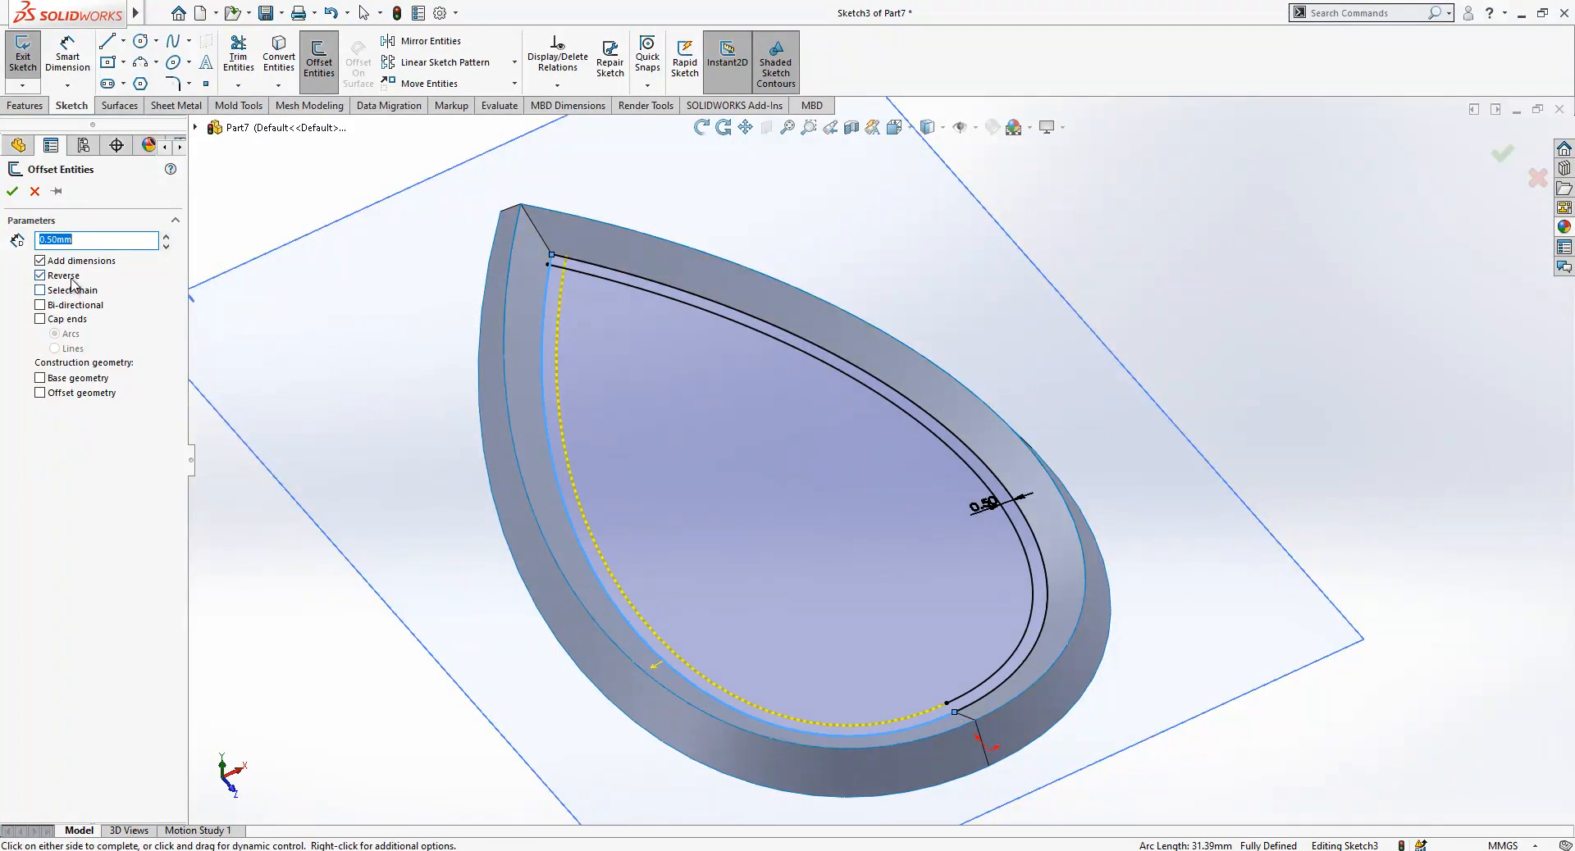
{"action": "left_click", "coordinate": [13, 194]}
Trim the crossing ends of the two offset curves at the teardrop tip so they meet in a sharp corner.
{"action": "scroll", "coordinate": [558, 243], "scroll_direction": "down", "scroll_amount": 5}
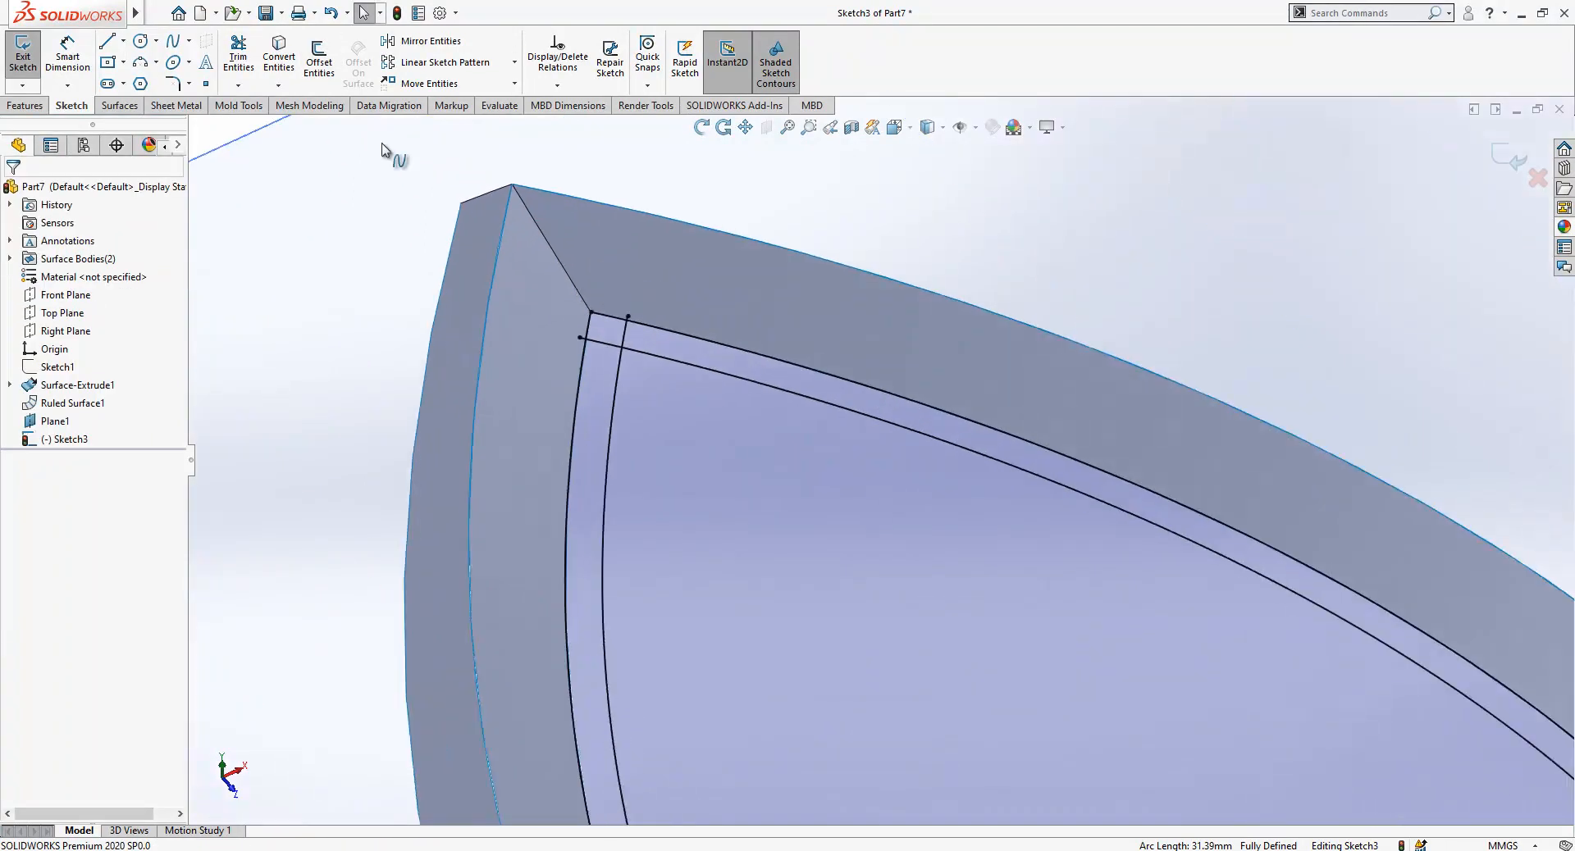
{"action": "left_click", "coordinate": [239, 58]}
{"action": "scroll", "coordinate": [656, 336], "scroll_direction": "down", "scroll_amount": 5}
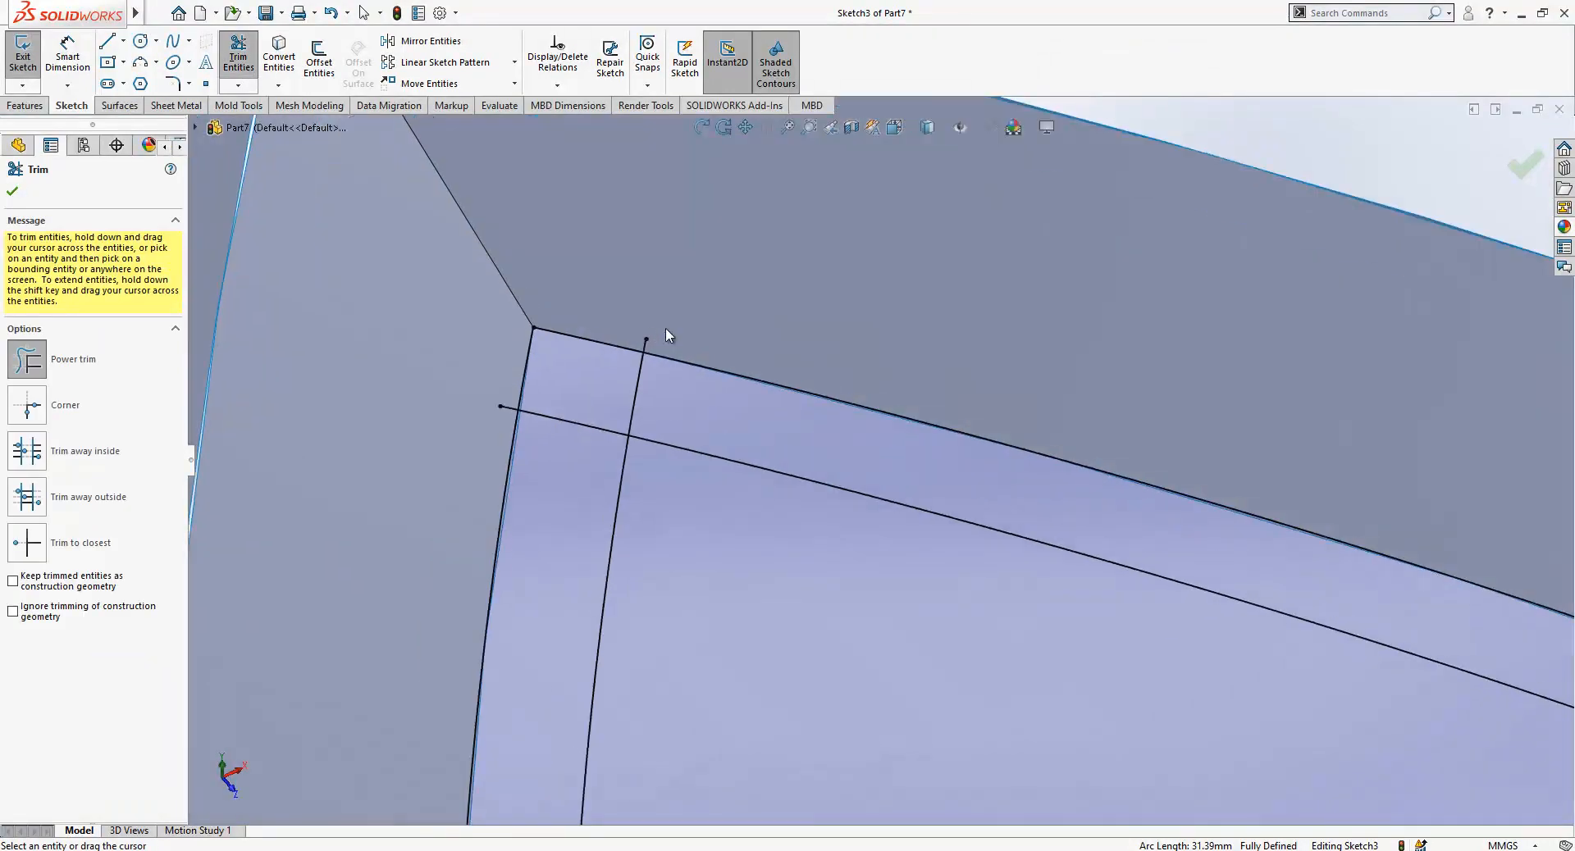
{"action": "left_click_drag", "start_coordinate": [642, 397], "coordinate": [578, 446]}
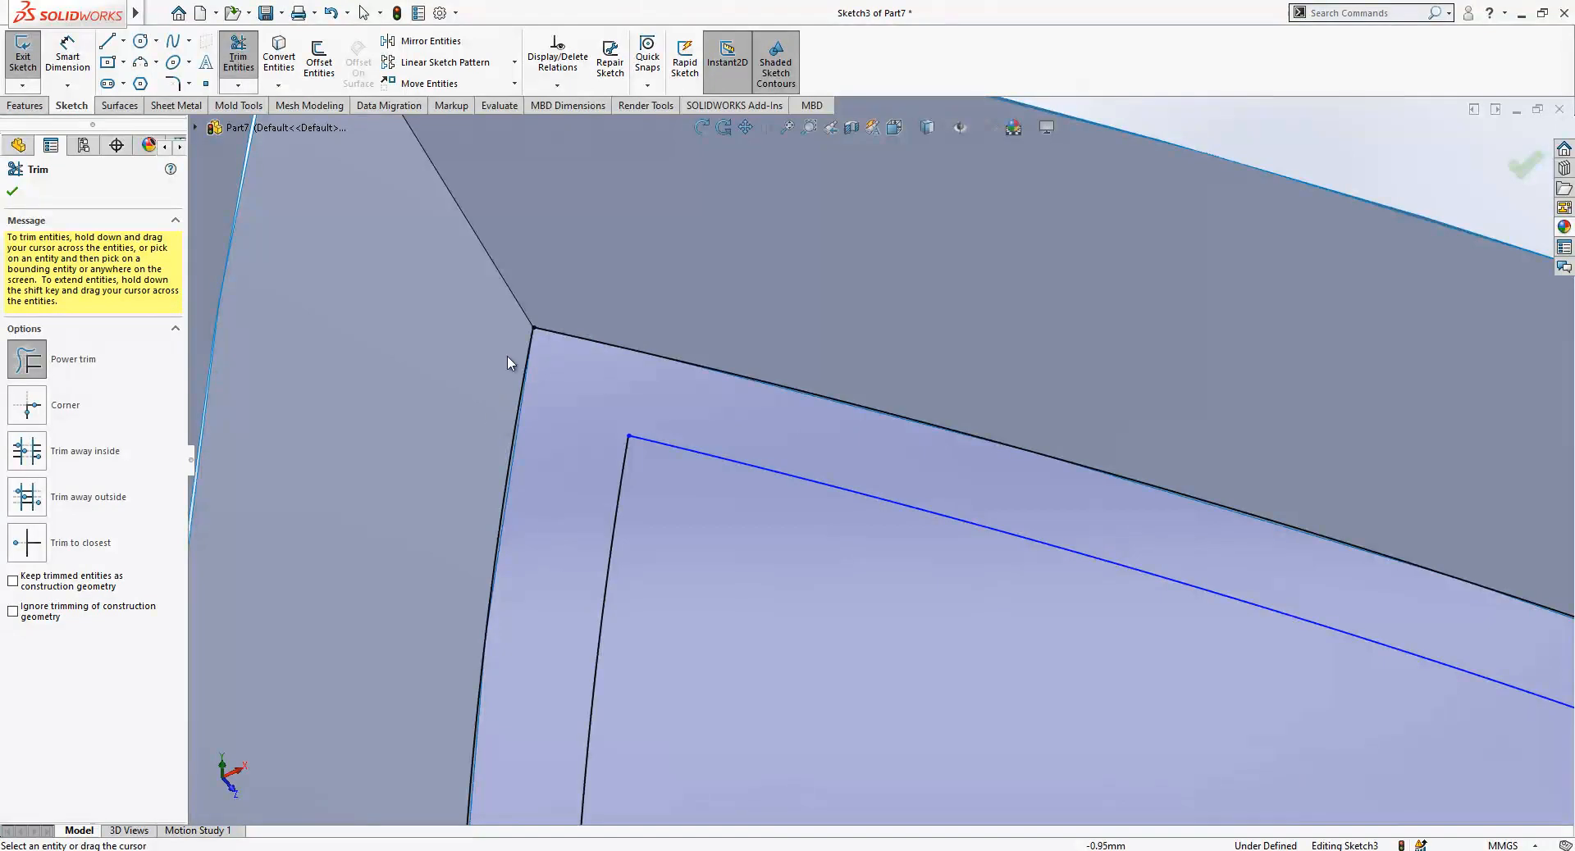
Trim the tiny overlap between the two offset curves at the teardrop's rounded end.
{"action": "scroll", "coordinate": [626, 344], "scroll_direction": "up", "scroll_amount": 8}
{"action": "scroll", "coordinate": [1054, 640], "scroll_direction": "down", "scroll_amount": 5}
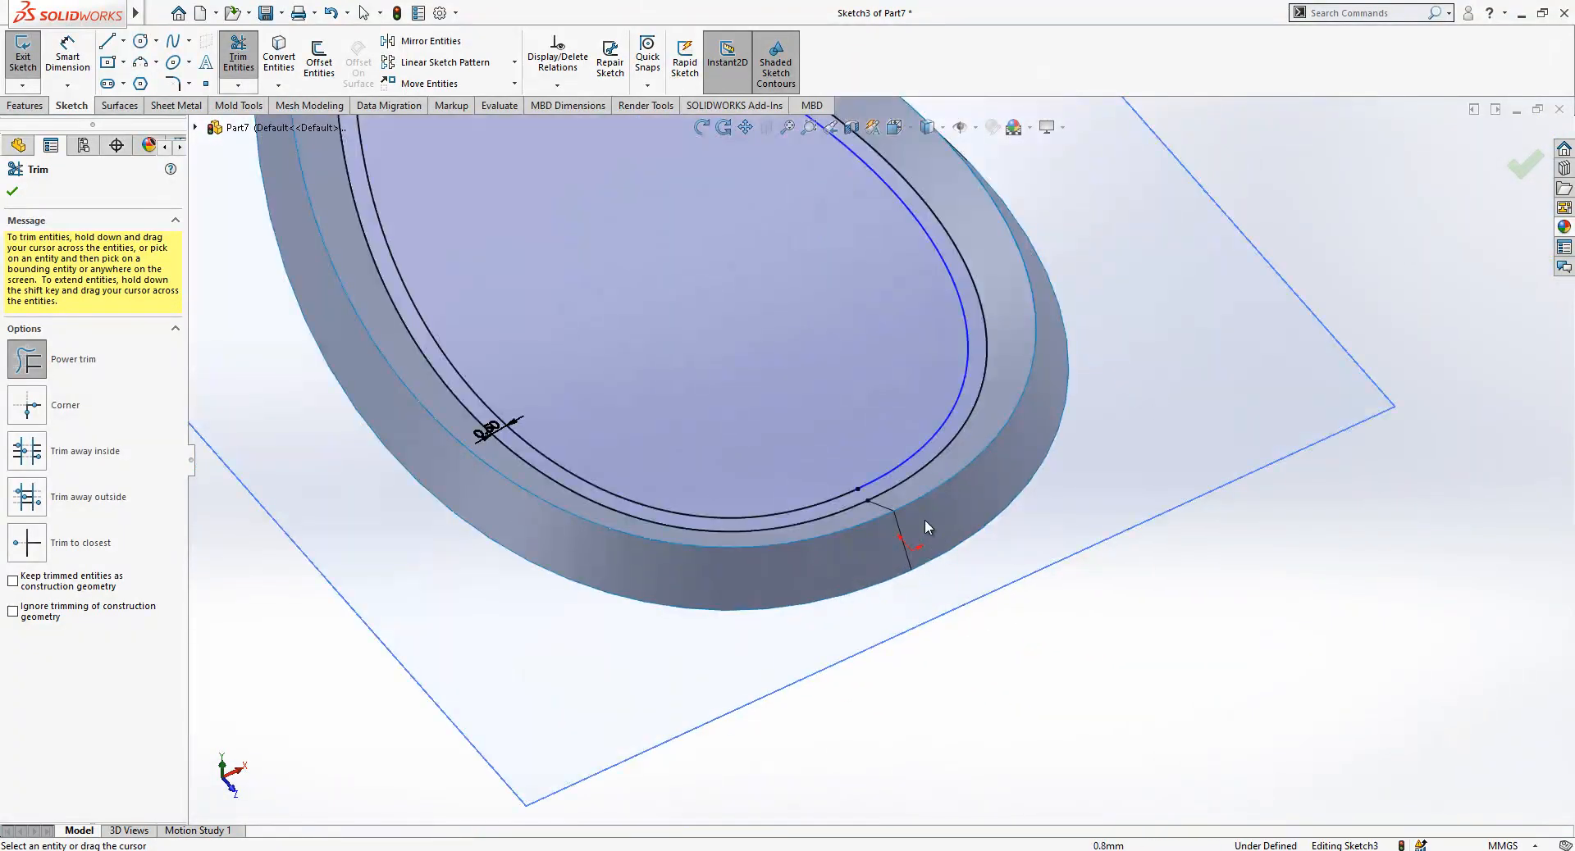
{"action": "scroll", "coordinate": [850, 458], "scroll_direction": "down", "scroll_amount": 10}
{"action": "scroll", "coordinate": [841, 414], "scroll_direction": "down", "scroll_amount": 3}
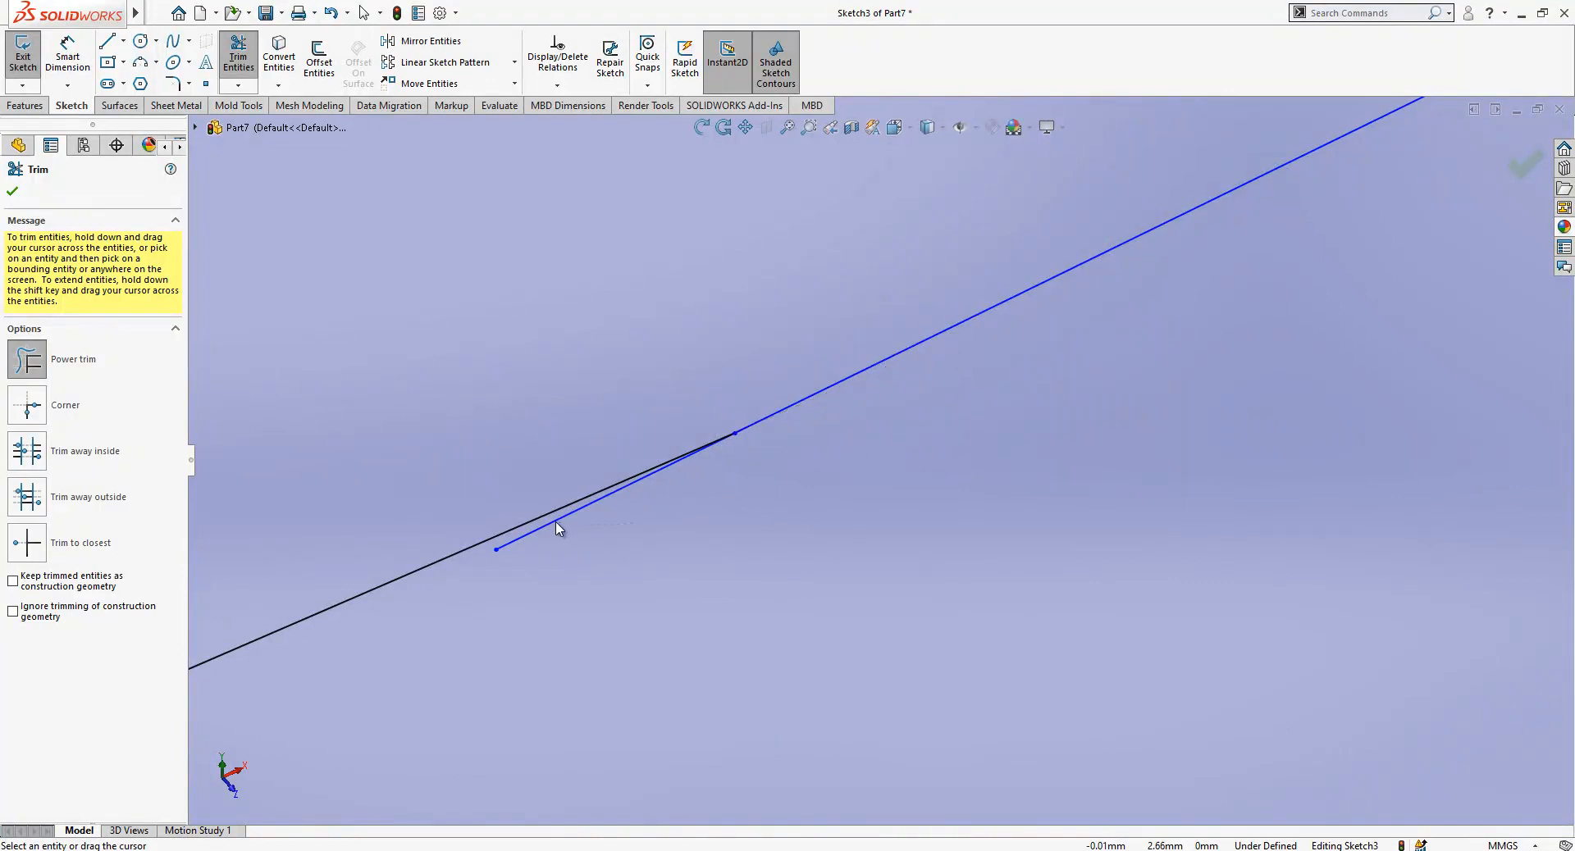
{"action": "scroll", "coordinate": [903, 472], "scroll_direction": "up", "scroll_amount": 6}
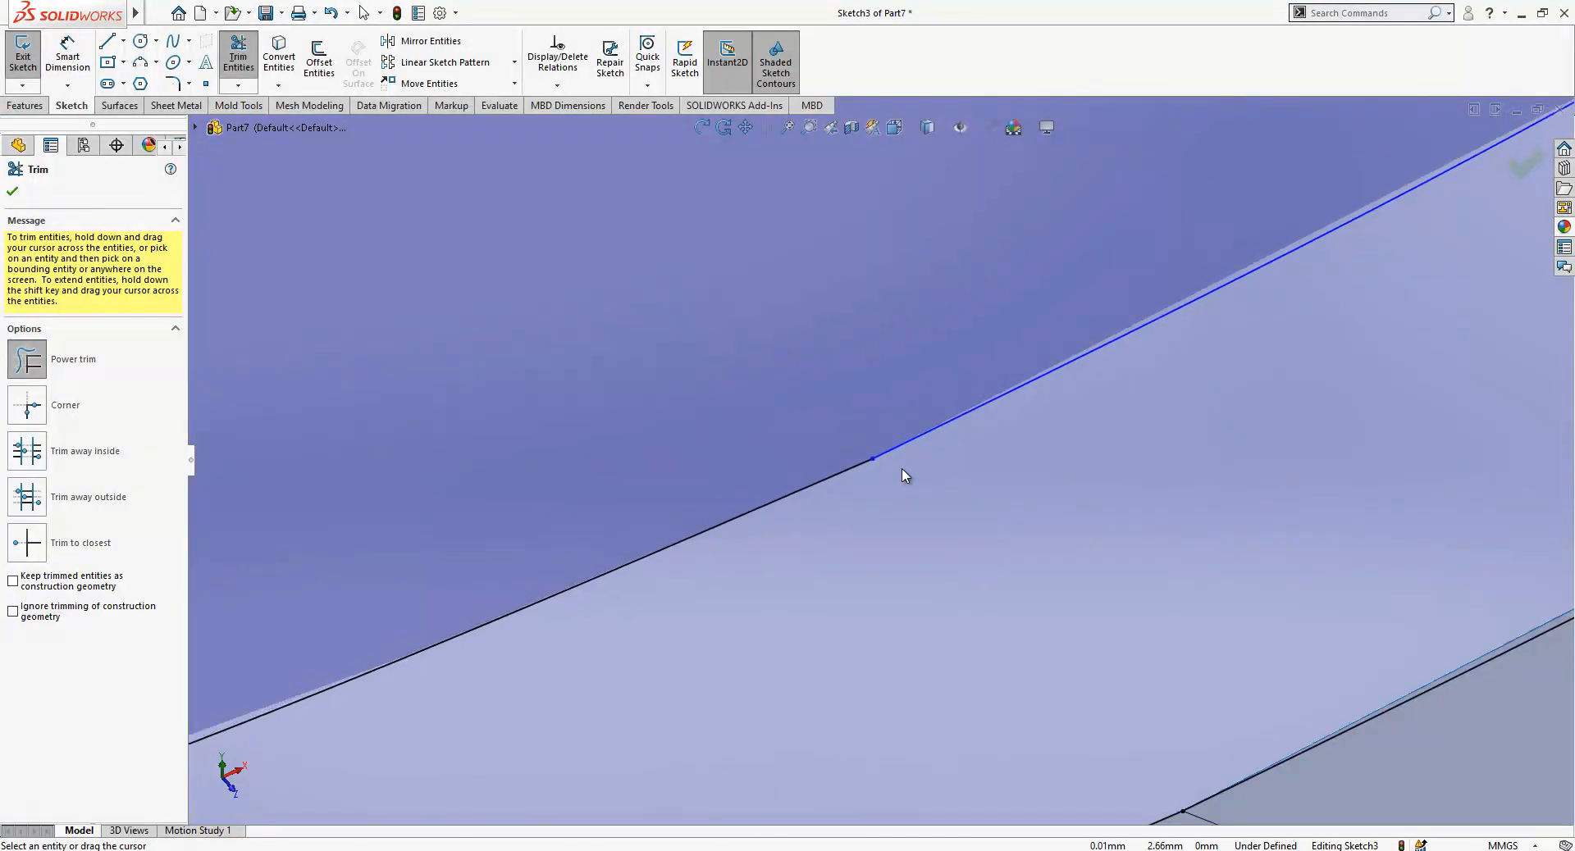
{"action": "scroll", "coordinate": [903, 473], "scroll_direction": "up", "scroll_amount": 8}
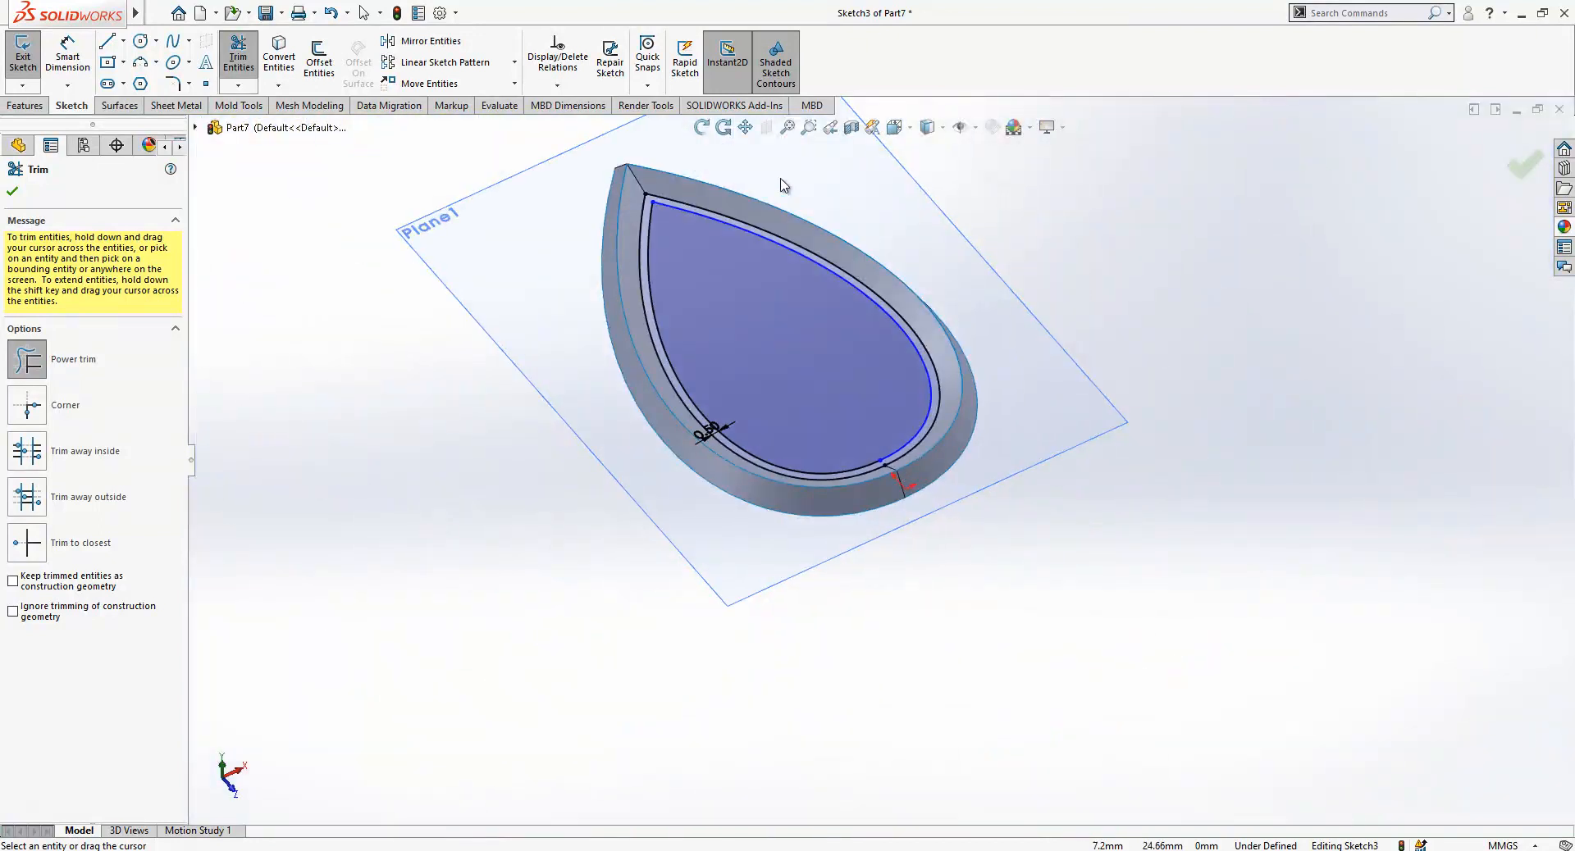
{"action": "key", "text": "Escape"}
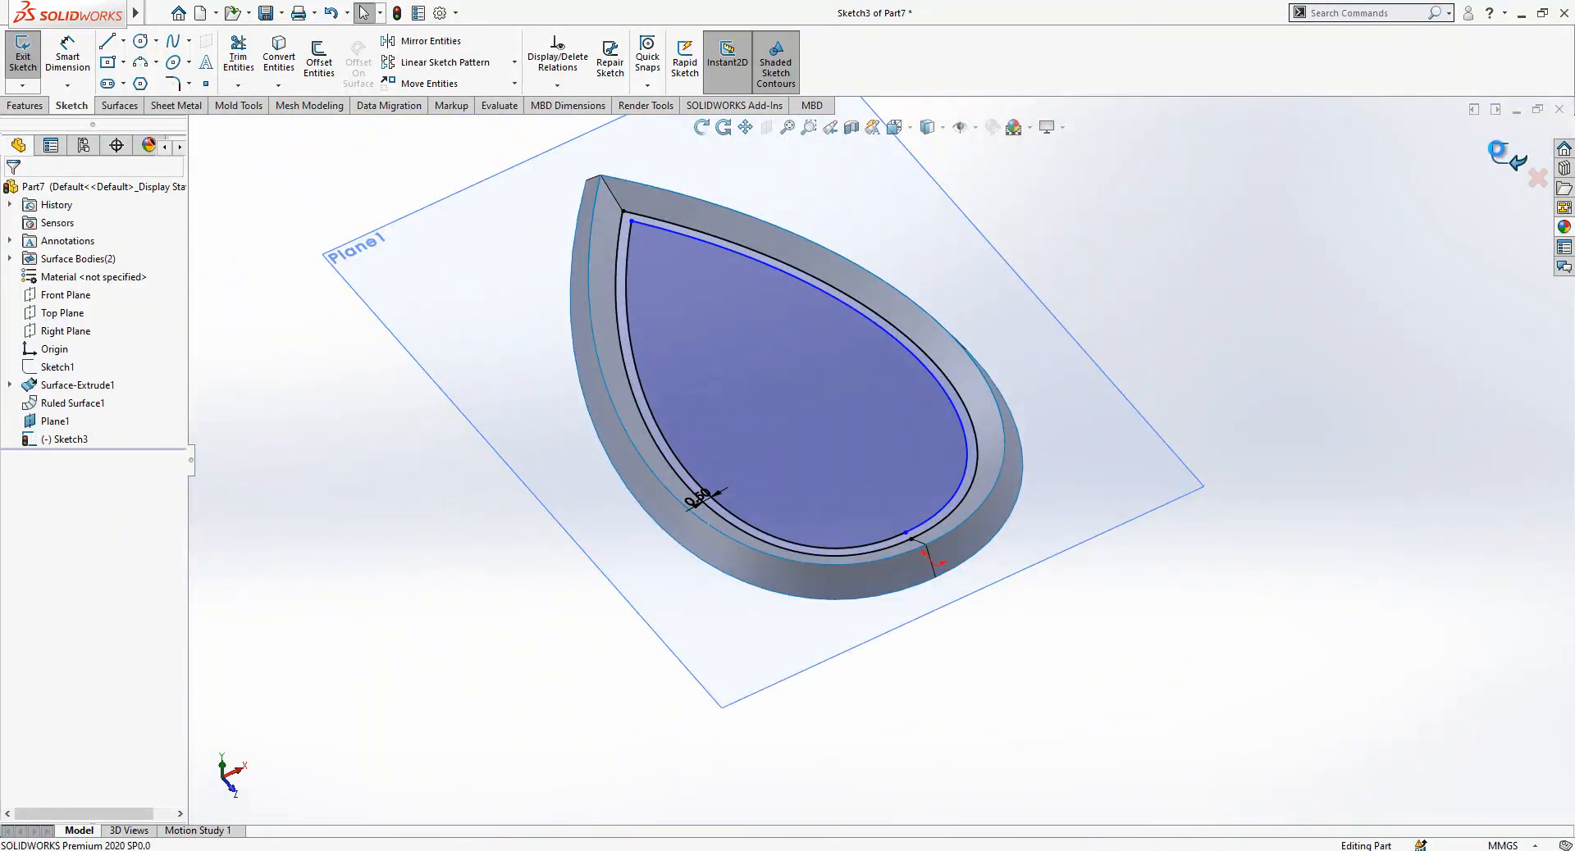
Finish the sketch and create a planar surface from it, covering the narrow ring between the converted and offset curves.
{"action": "left_click", "coordinate": [1501, 156]}
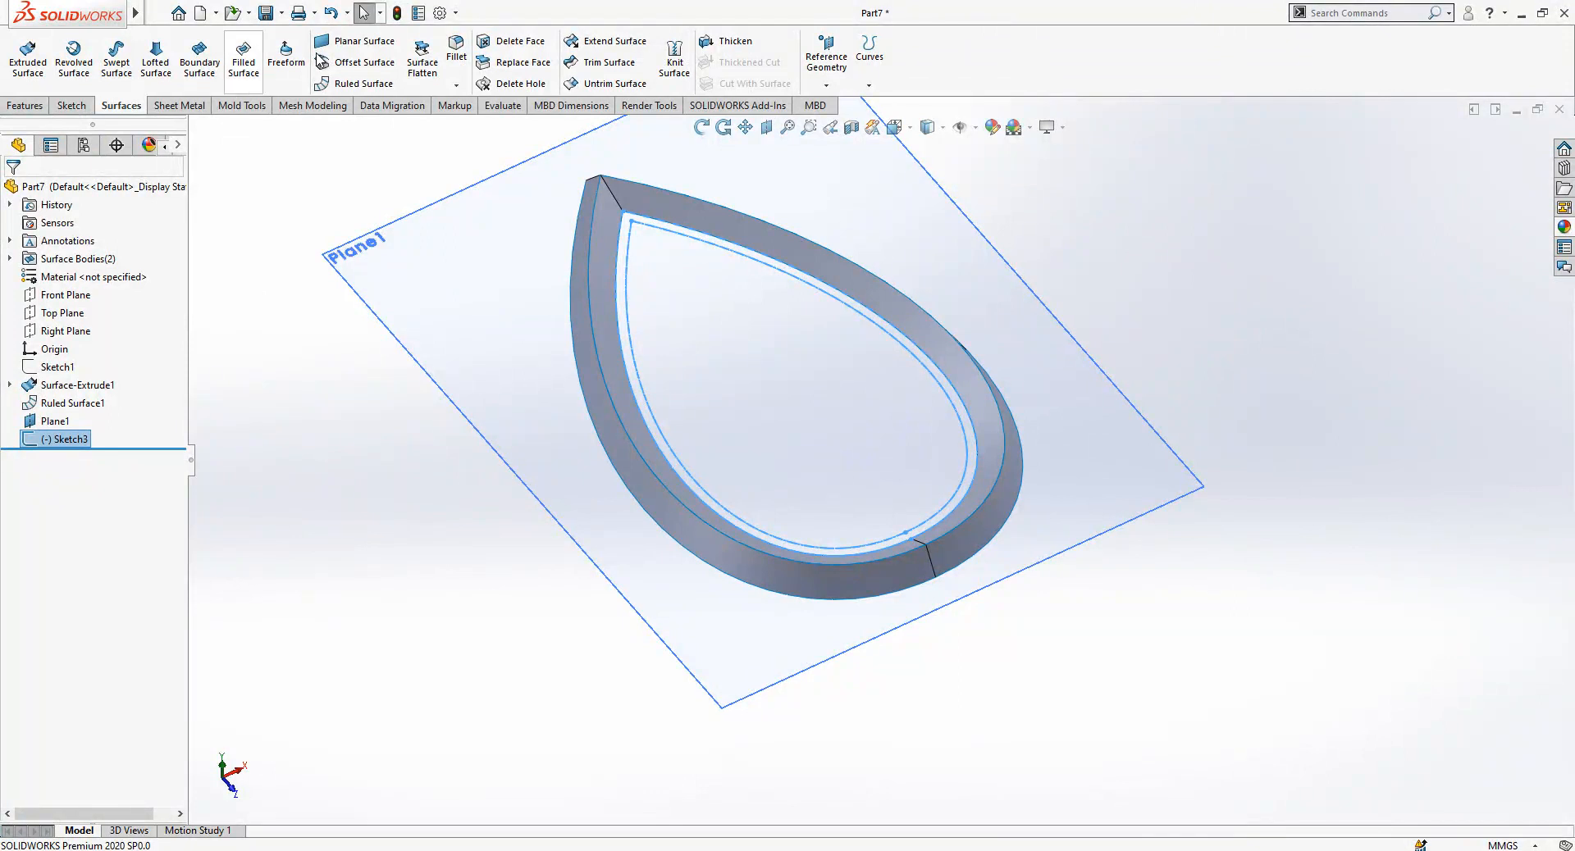
{"action": "left_click", "coordinate": [362, 41]}
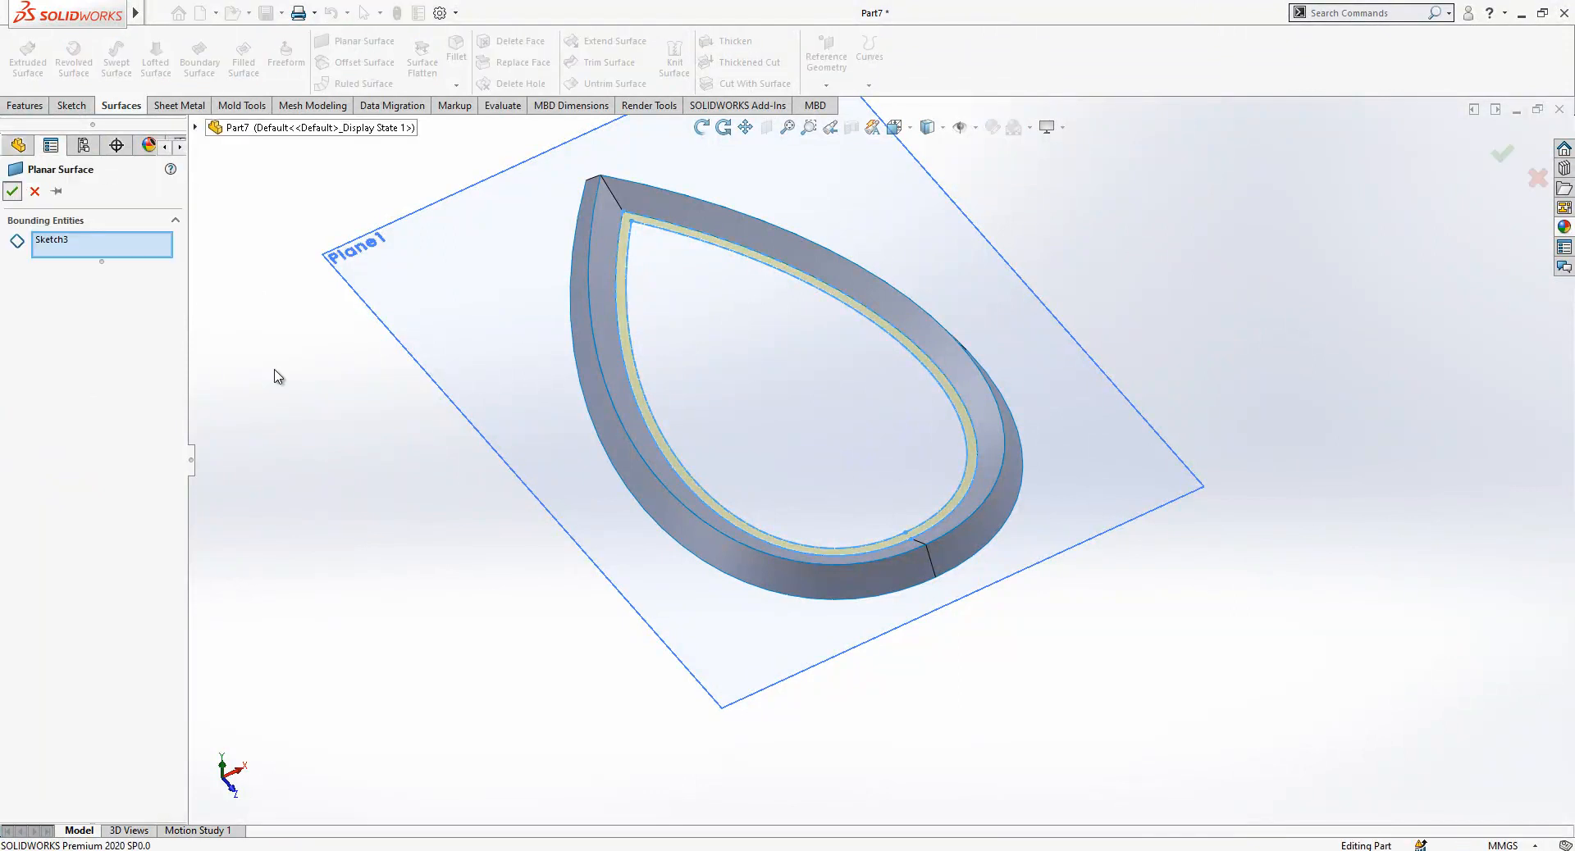
{"action": "middle_click_drag", "start_coordinate": [877, 382], "coordinate": [871, 345]}
{"action": "scroll", "coordinate": [636, 271], "scroll_direction": "down", "scroll_amount": 2}
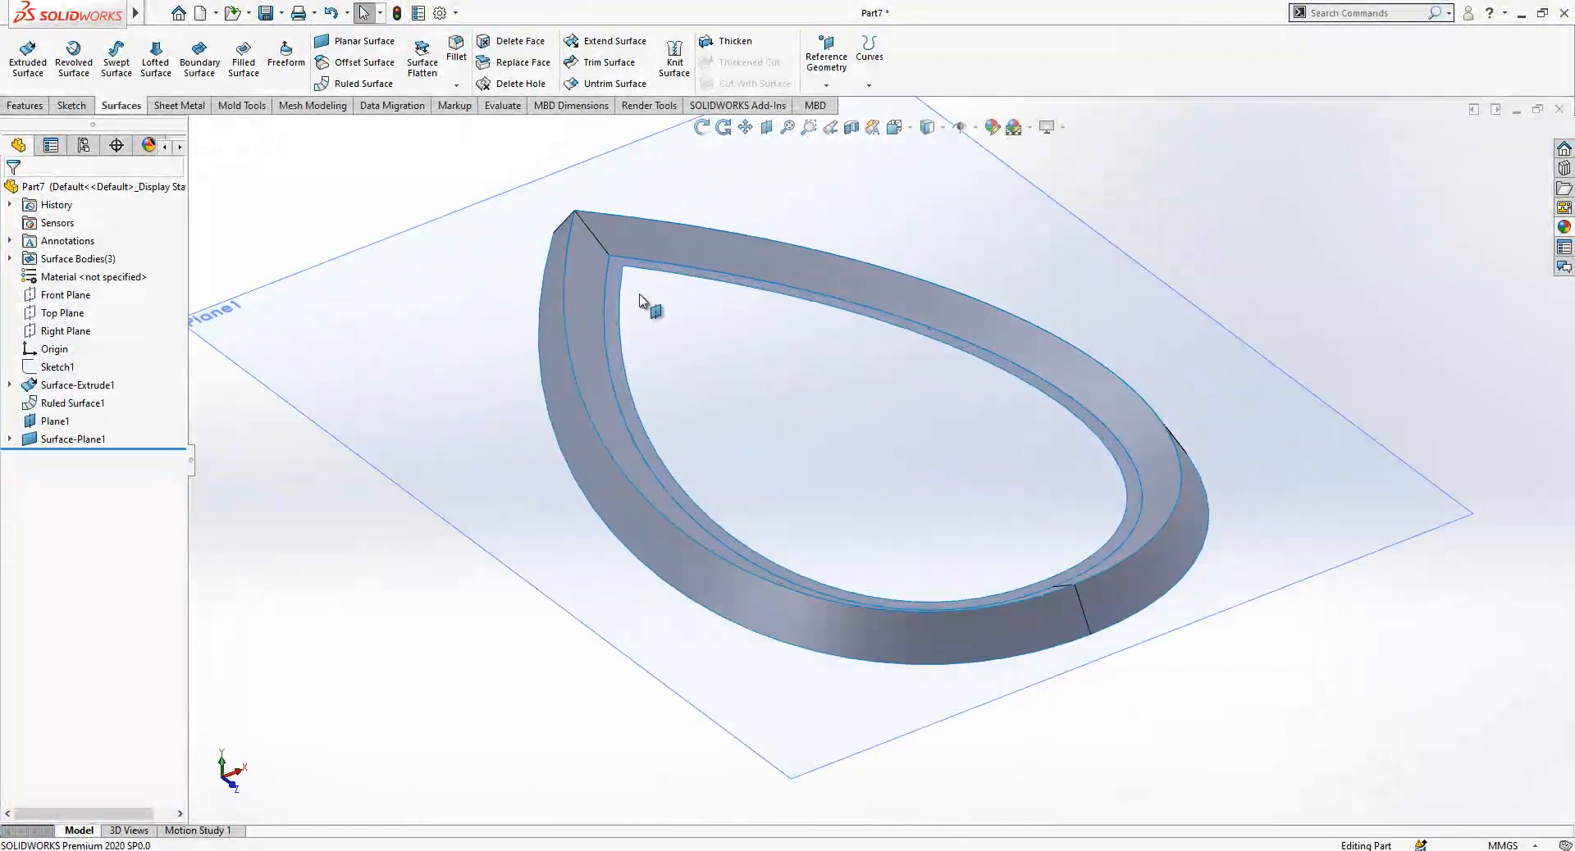
Start a sketch on the planar ring surface and convert its two inner edges into it.
{"action": "left_click", "coordinate": [617, 285]}
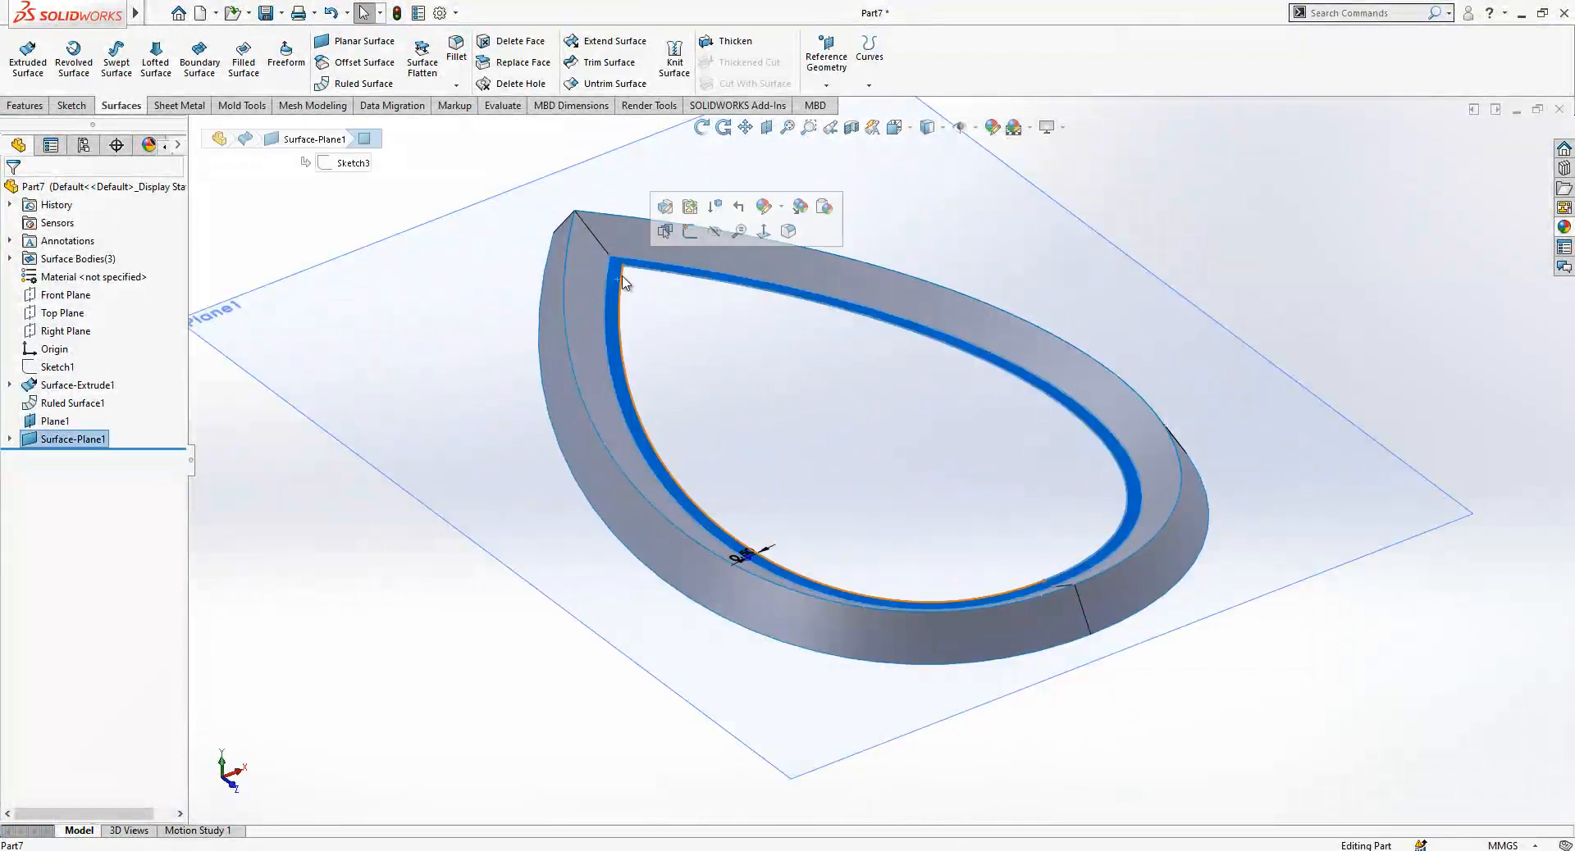
{"action": "left_click", "coordinate": [687, 237]}
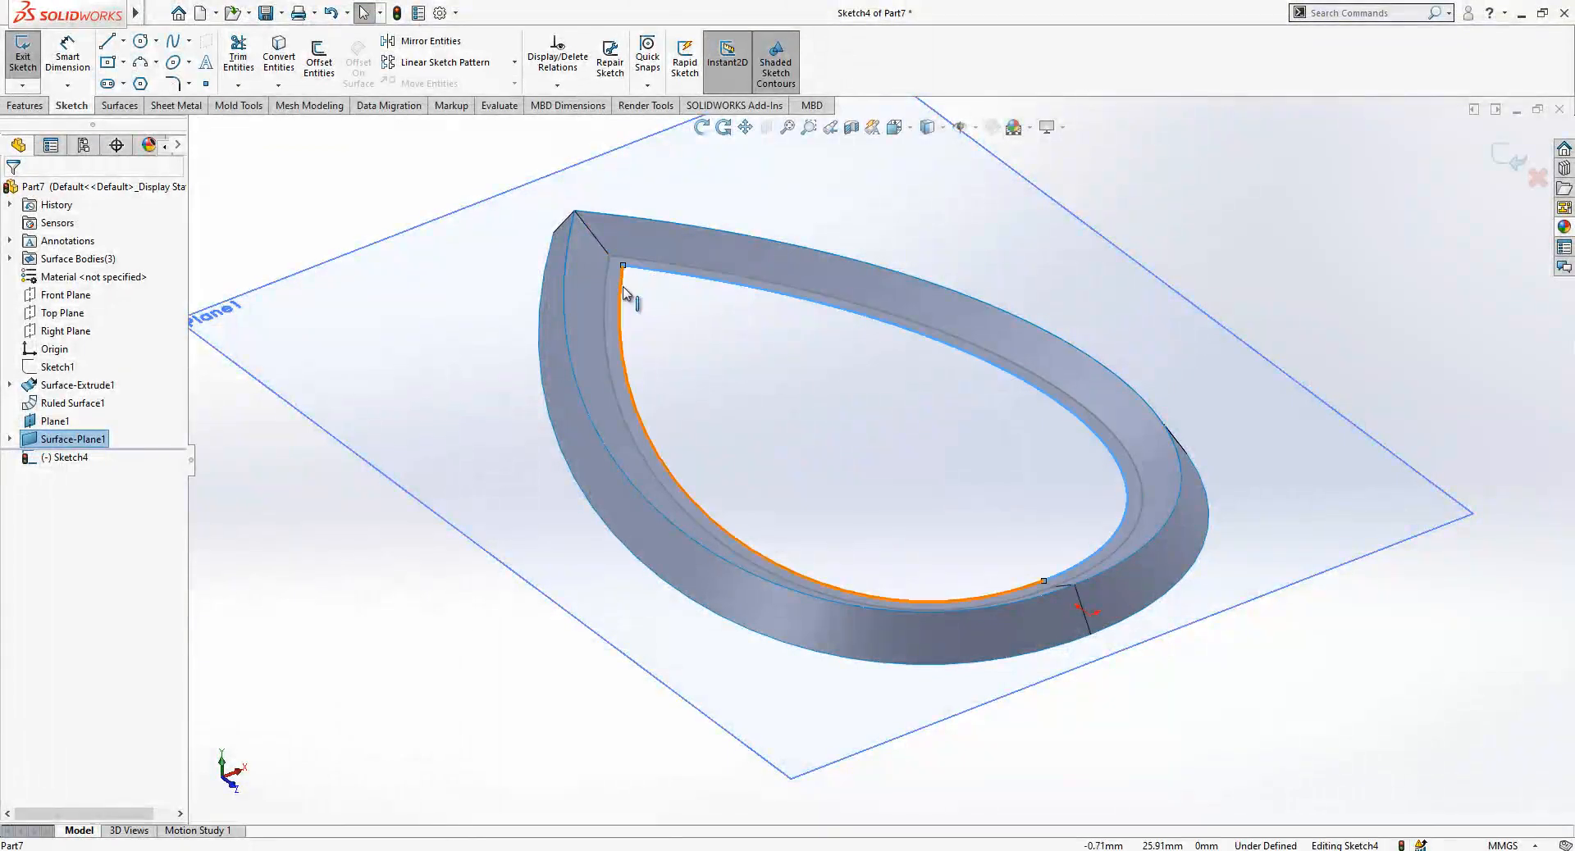
{"action": "left_click", "coordinate": [279, 66]}
{"action": "key", "text": "f"}
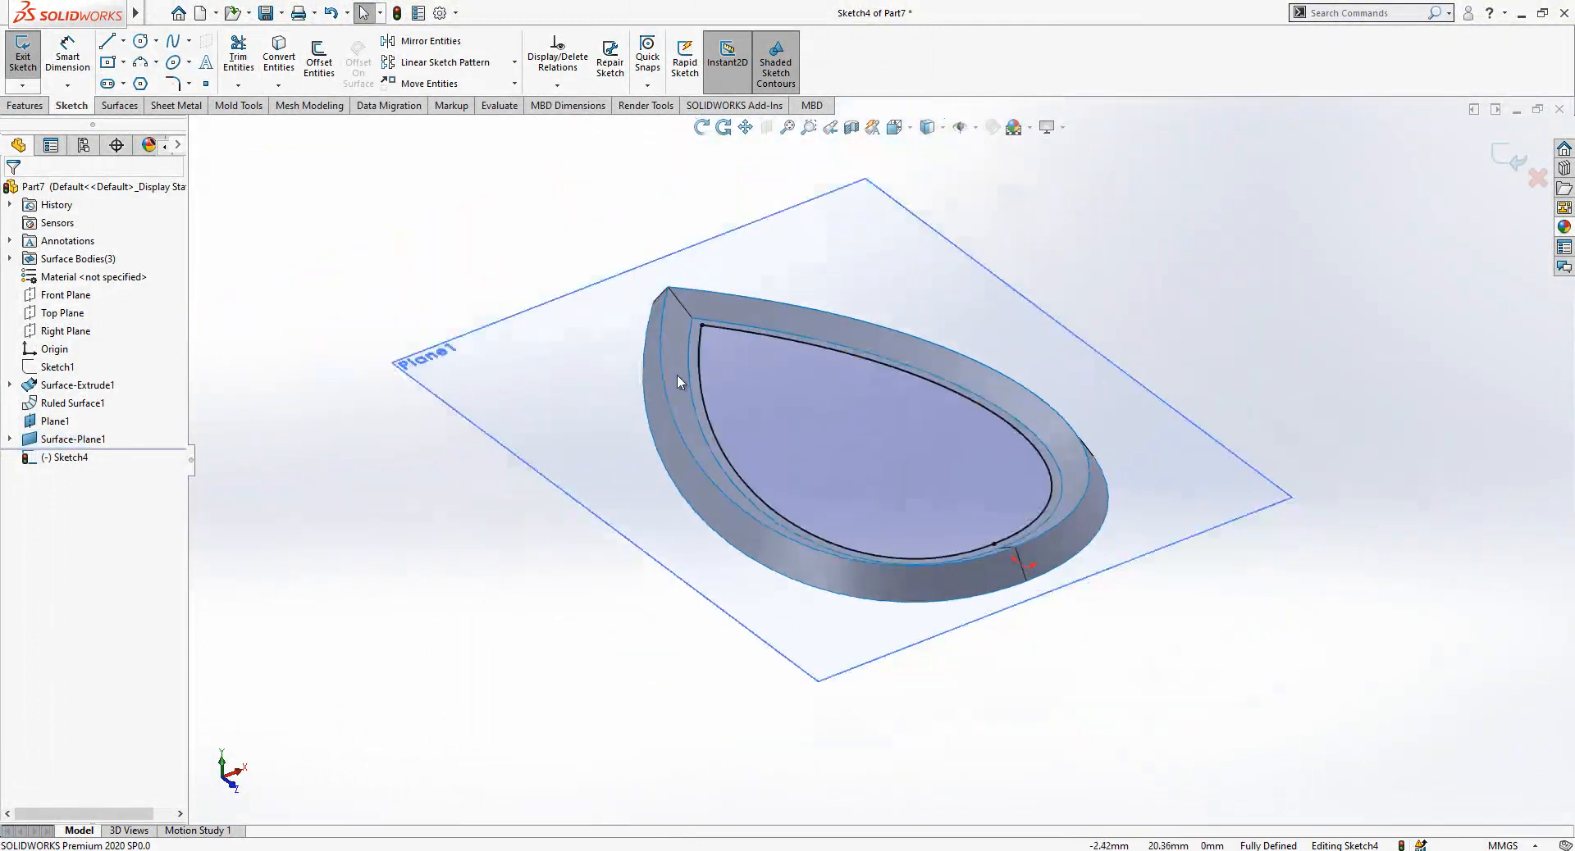
Extrude the sketch as a surface in the reversed, downward direction, 1 mm deep with a 30° outward draft.
{"action": "left_click", "coordinate": [100, 108]}
{"action": "left_click", "coordinate": [28, 60]}
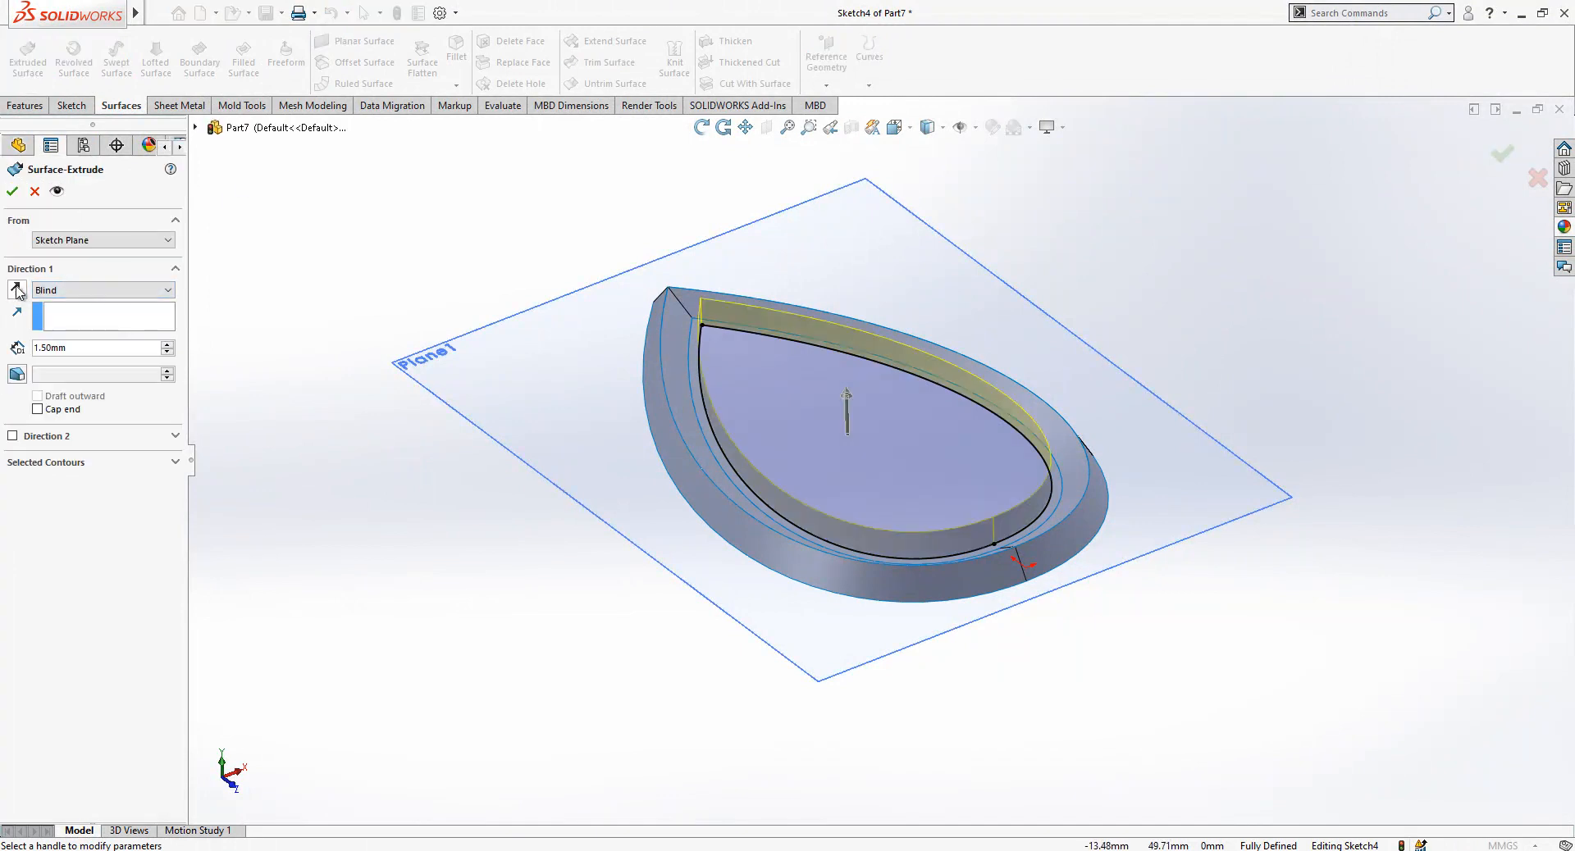
{"action": "left_click", "coordinate": [16, 289]}
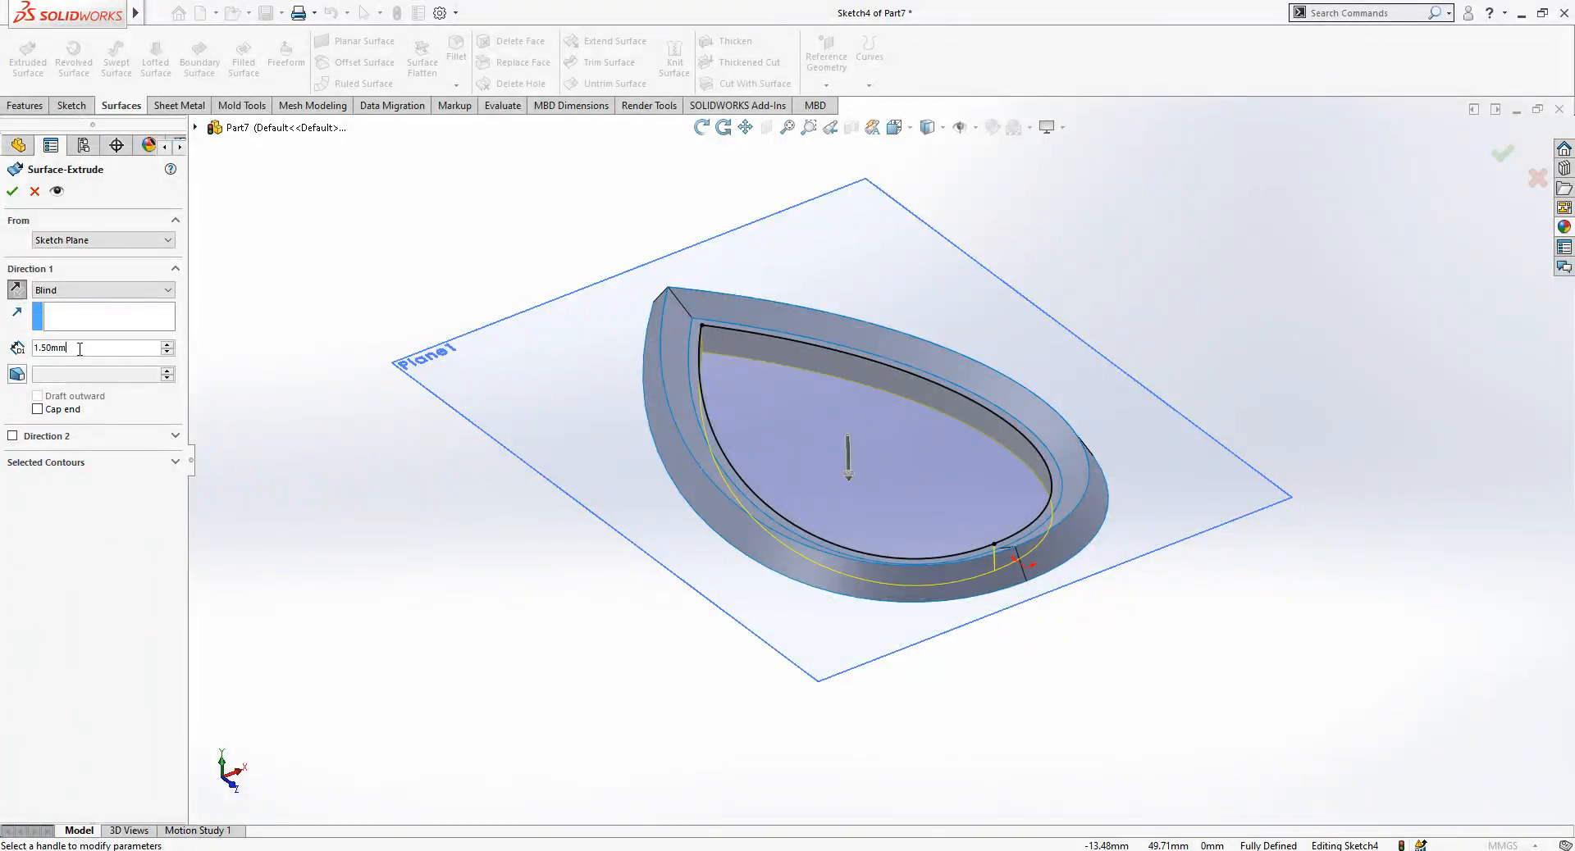
{"action": "left_click", "coordinate": [22, 376]}
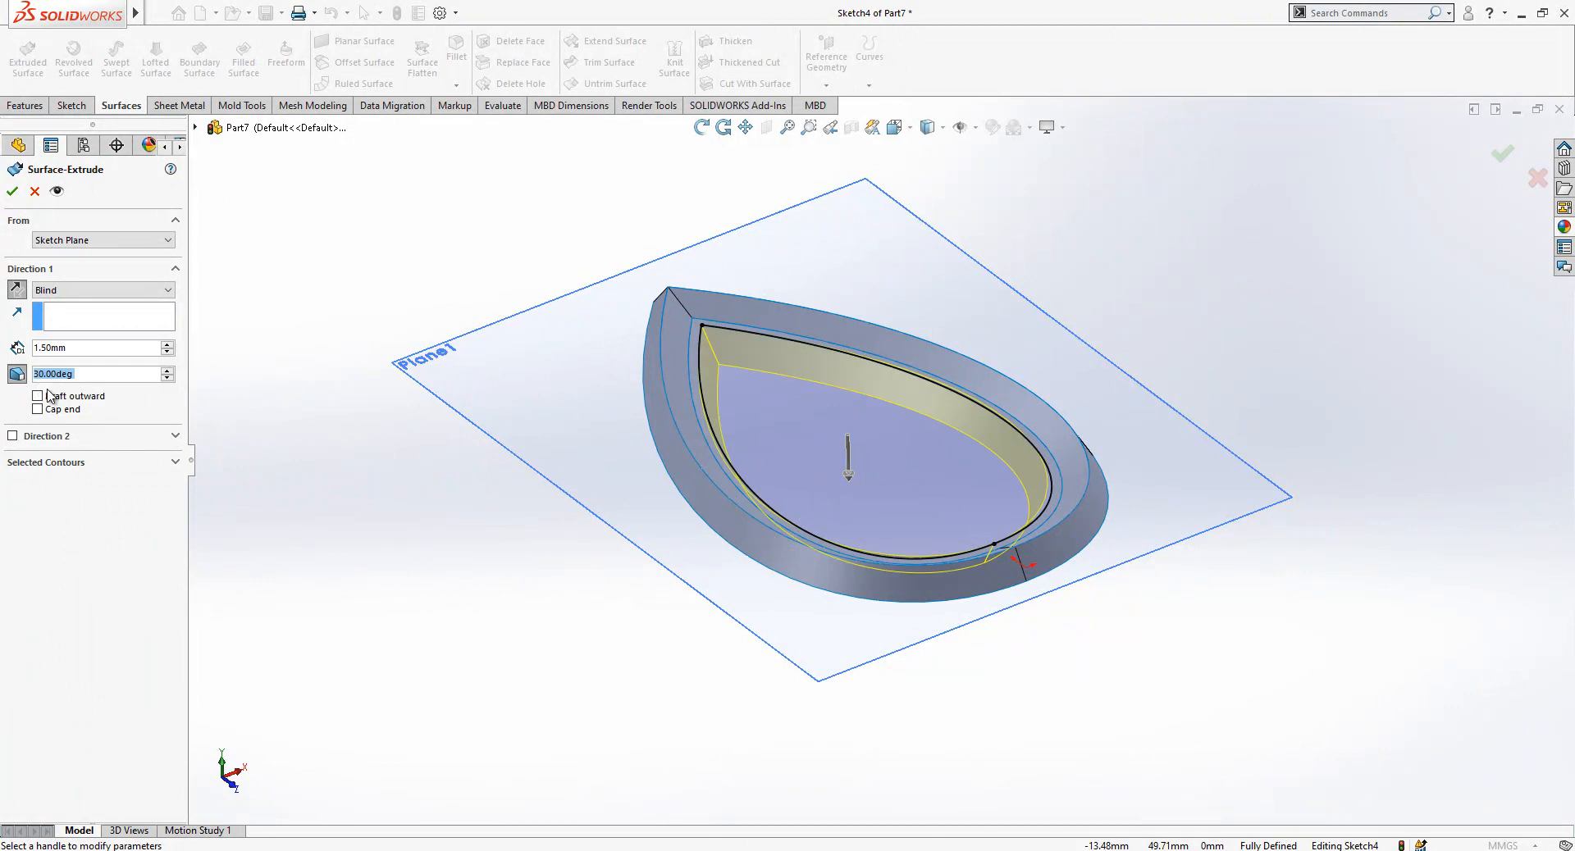
{"action": "left_click", "coordinate": [37, 397]}
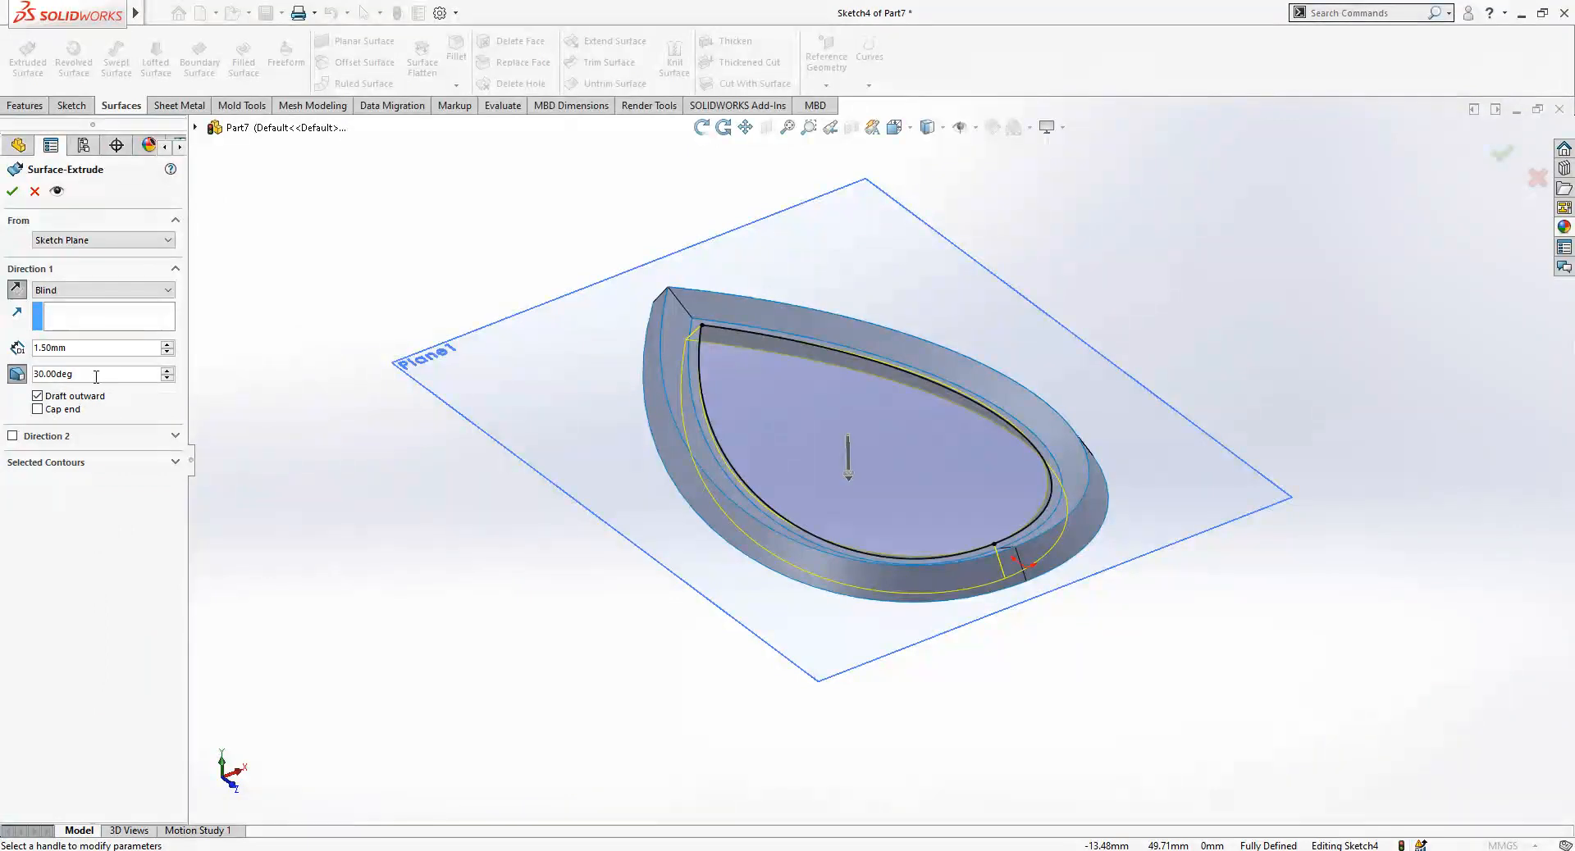
{"action": "type", "text": "1"}
{"action": "key", "text": "Return"}
{"action": "left_click", "coordinate": [12, 191]}
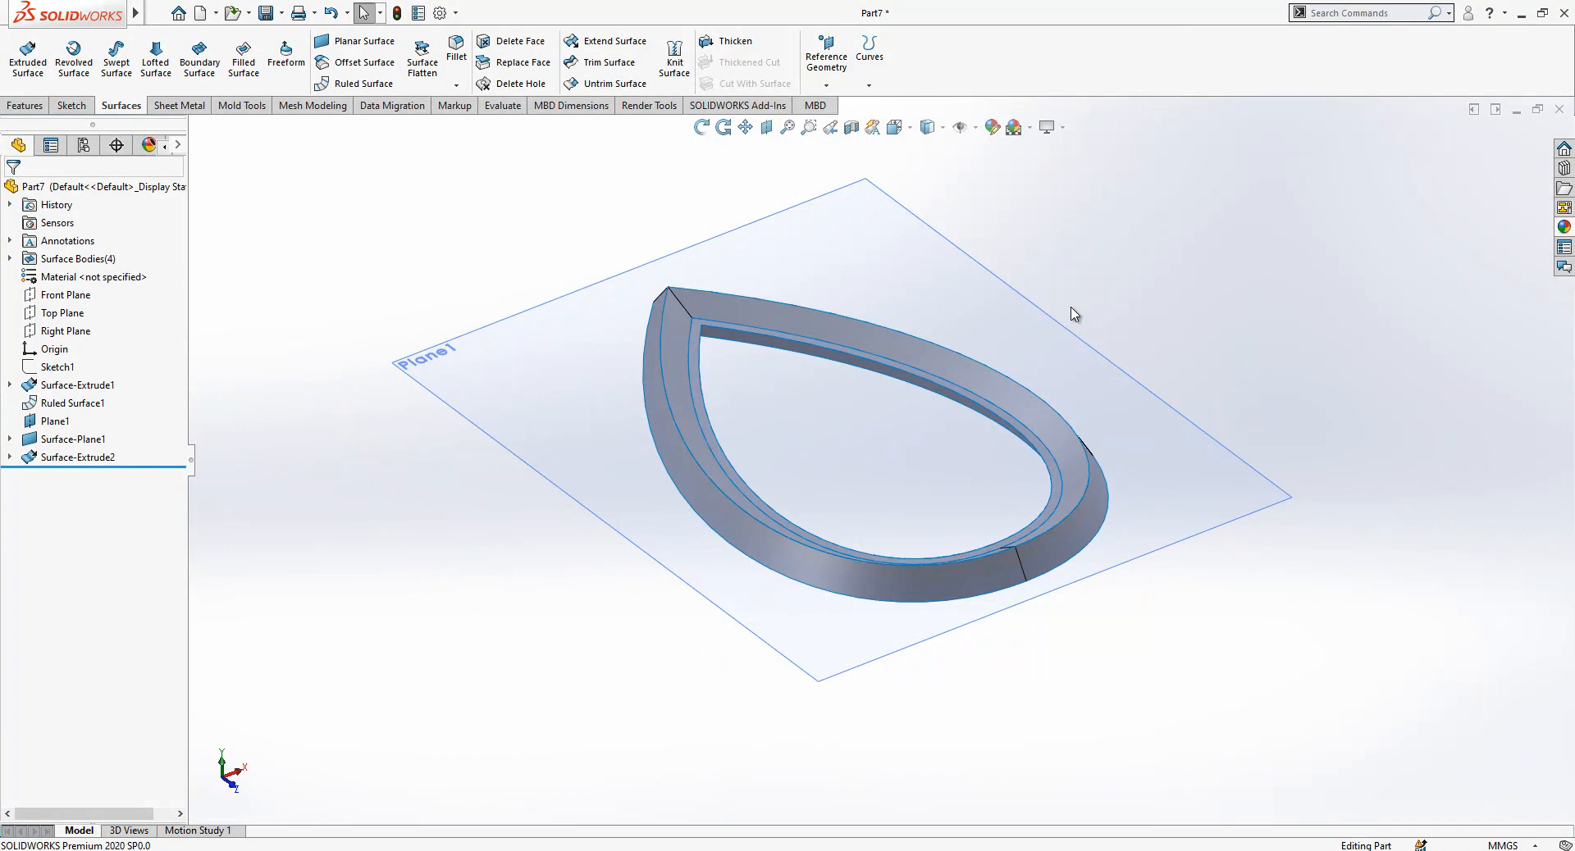
Hide the first extruded surface, the ruled surface and the planar surface bodies.
{"action": "left_click", "coordinate": [10, 259]}
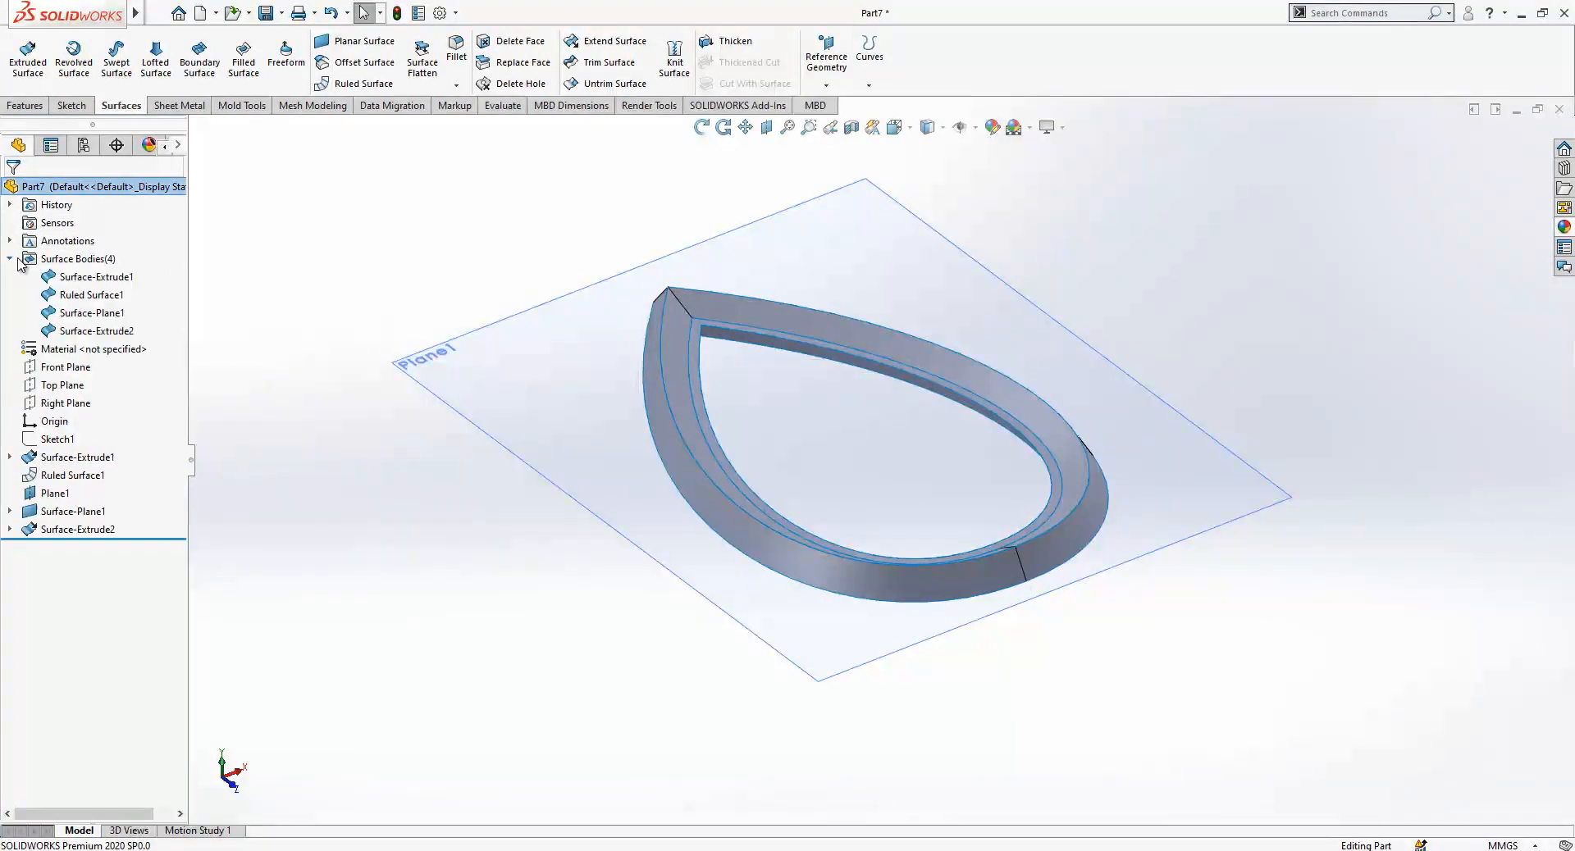
{"action": "left_click", "coordinate": [82, 277]}
{"action": "left_click", "coordinate": [89, 295], "text": "ctrl"}
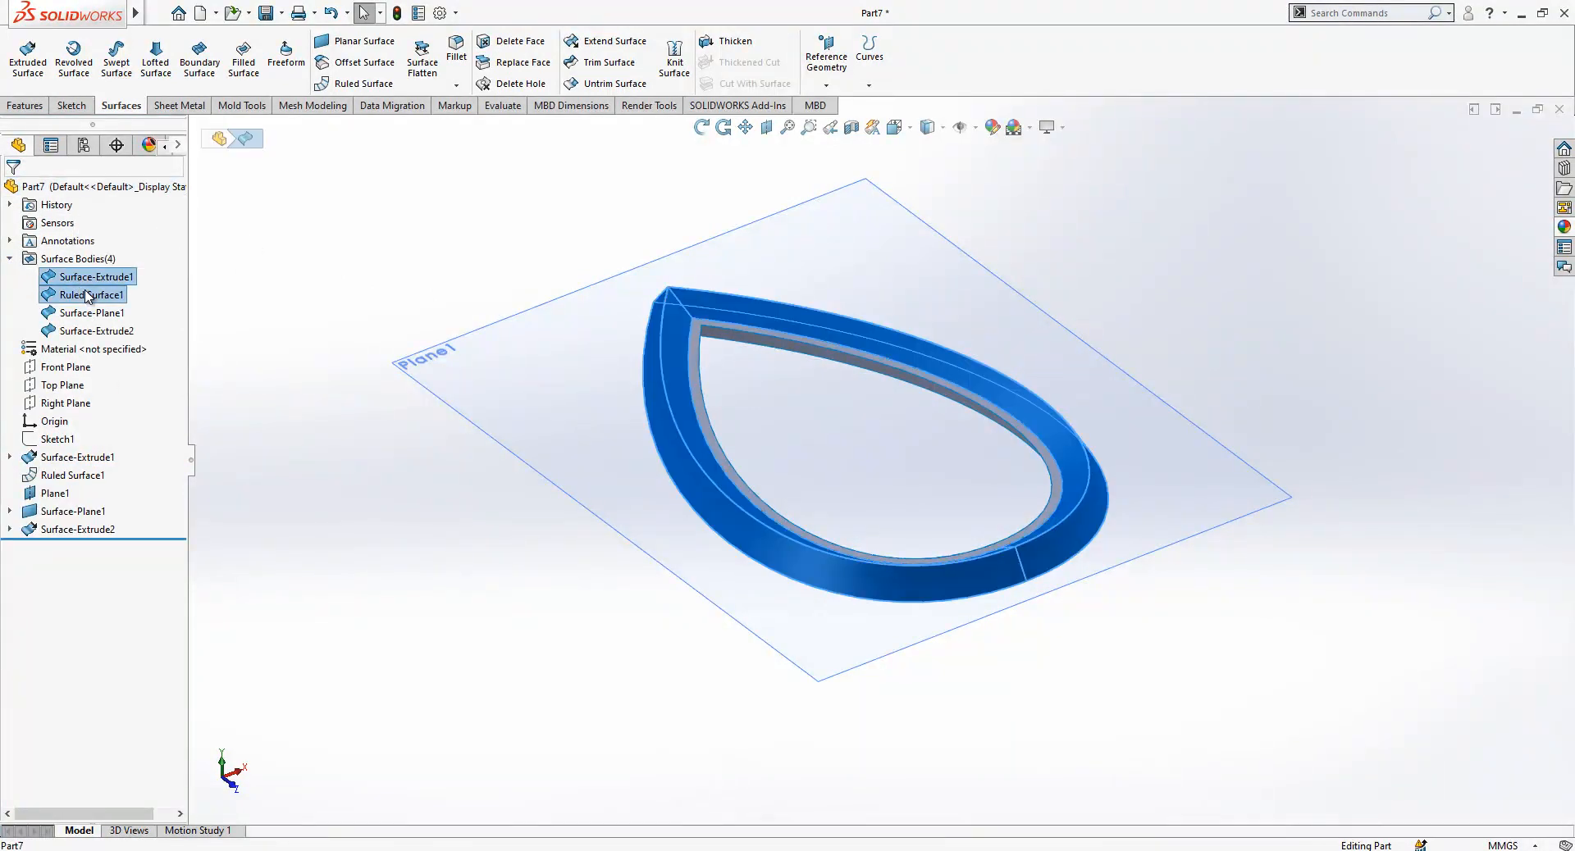
{"action": "left_click", "coordinate": [92, 313], "text": "ctrl"}
{"action": "right_click", "coordinate": [93, 313]}
{"action": "left_click", "coordinate": [115, 284]}
Start a filled surface bounded by the two upper inner edges of the remaining drafted extruded surface.
{"action": "scroll", "coordinate": [949, 358], "scroll_direction": "down", "scroll_amount": 2}
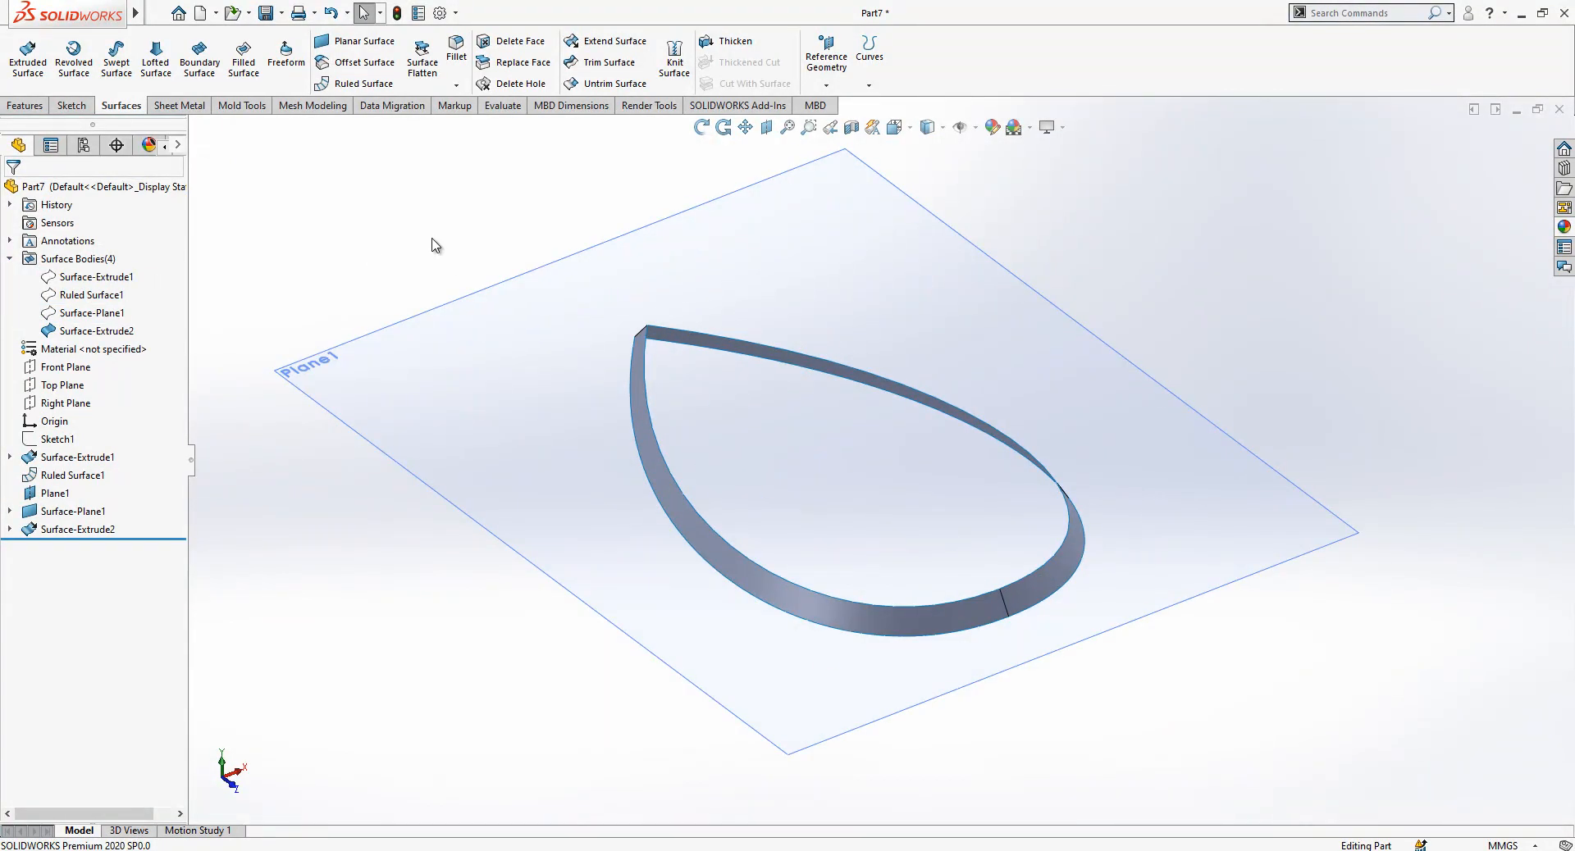
{"action": "left_click", "coordinate": [245, 65]}
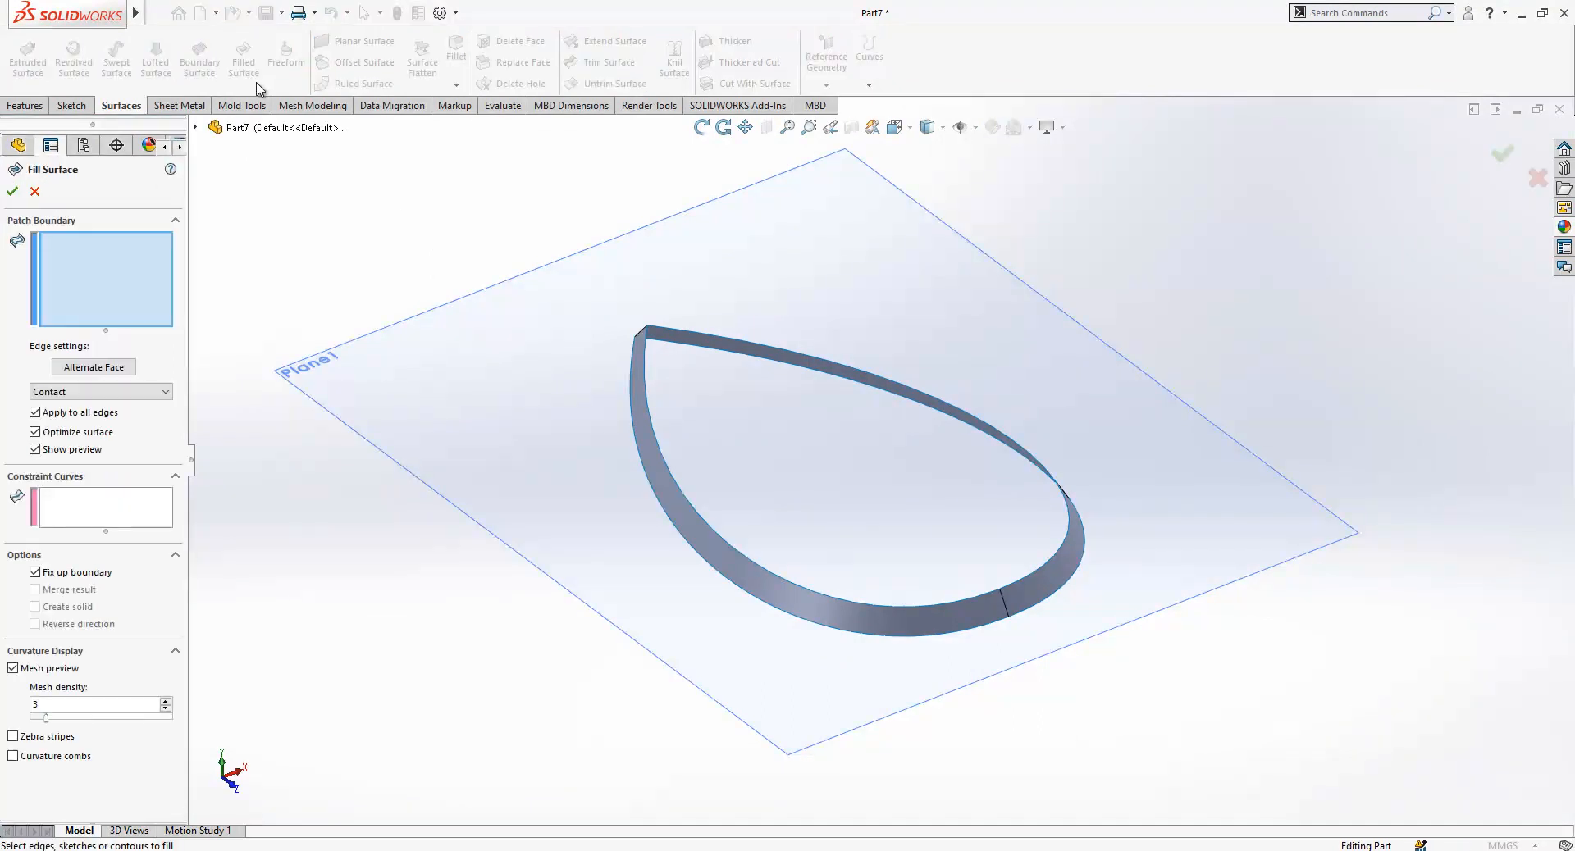
{"action": "left_click", "coordinate": [652, 413]}
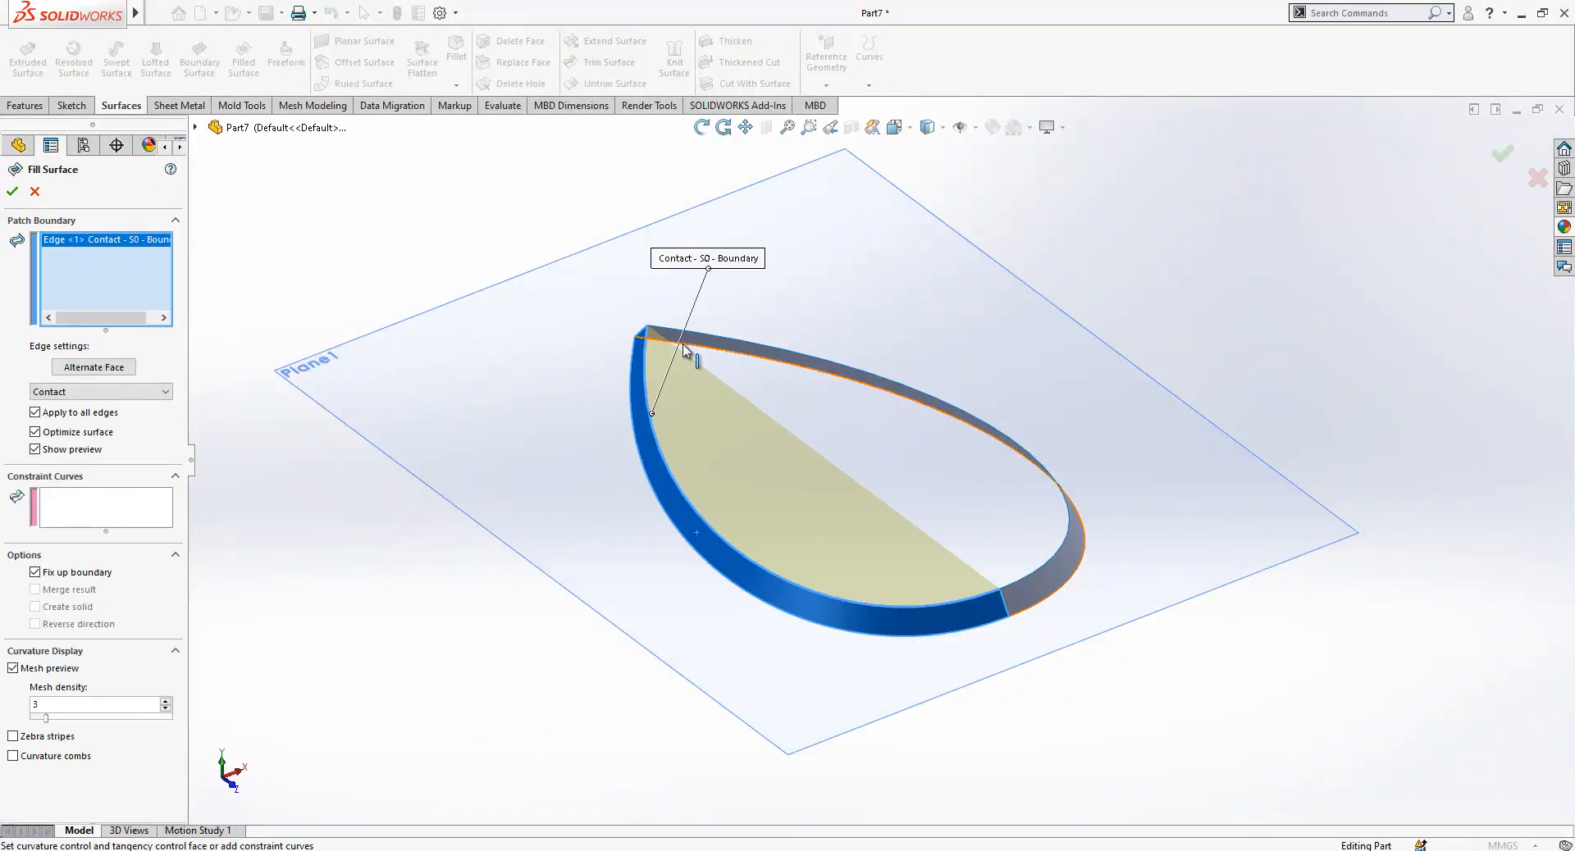
{"action": "left_click", "coordinate": [689, 336]}
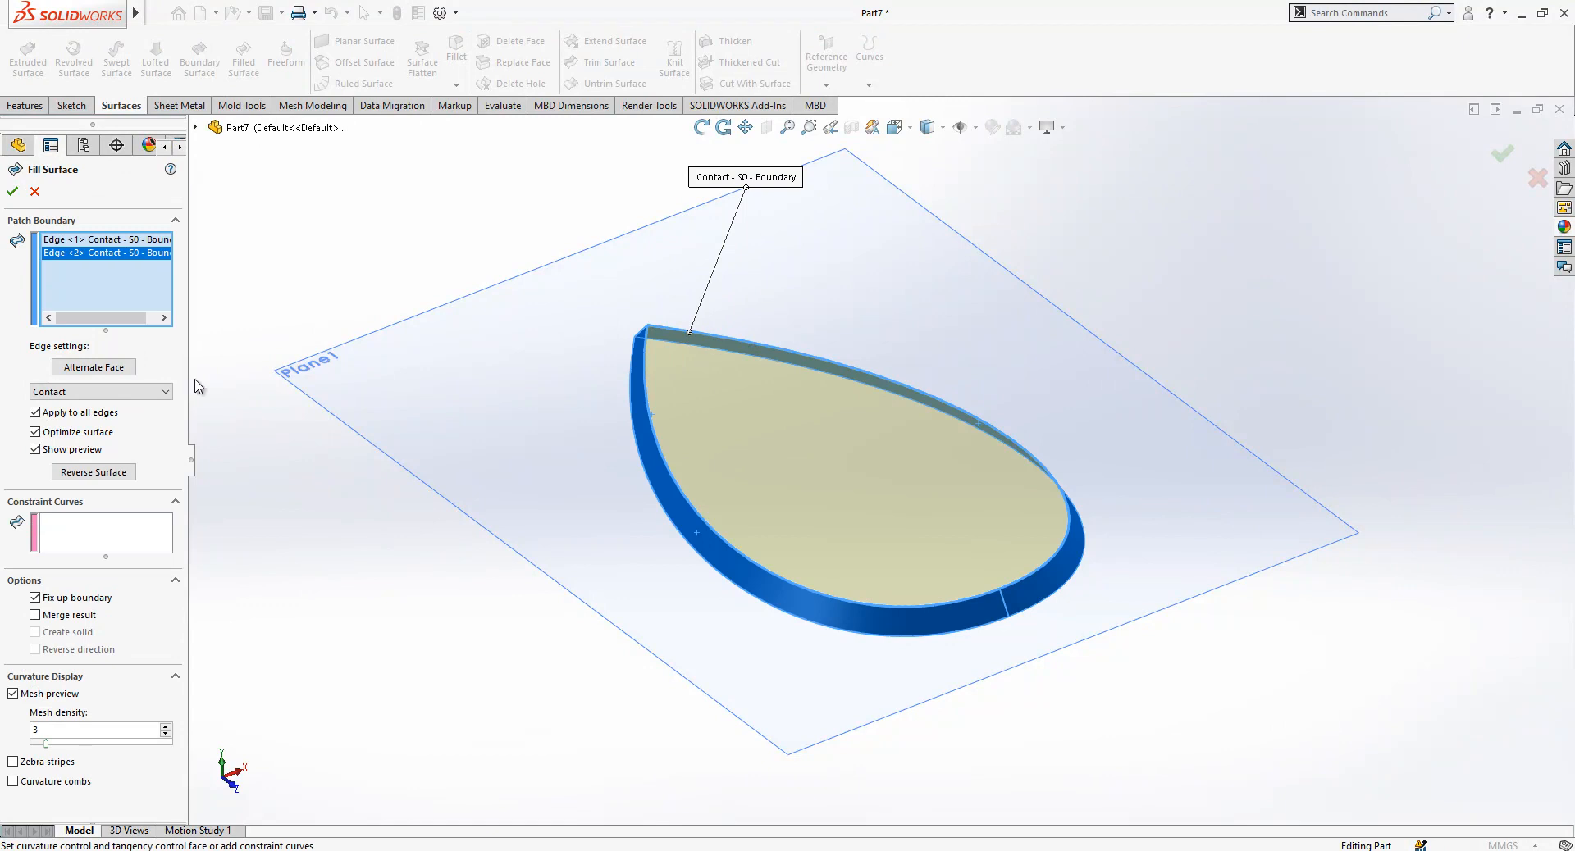
Set the fill's edge condition to Tangent for all boundary edges.
{"action": "left_click", "coordinate": [132, 391]}
{"action": "left_click", "coordinate": [151, 354]}
{"action": "left_click", "coordinate": [119, 392]}
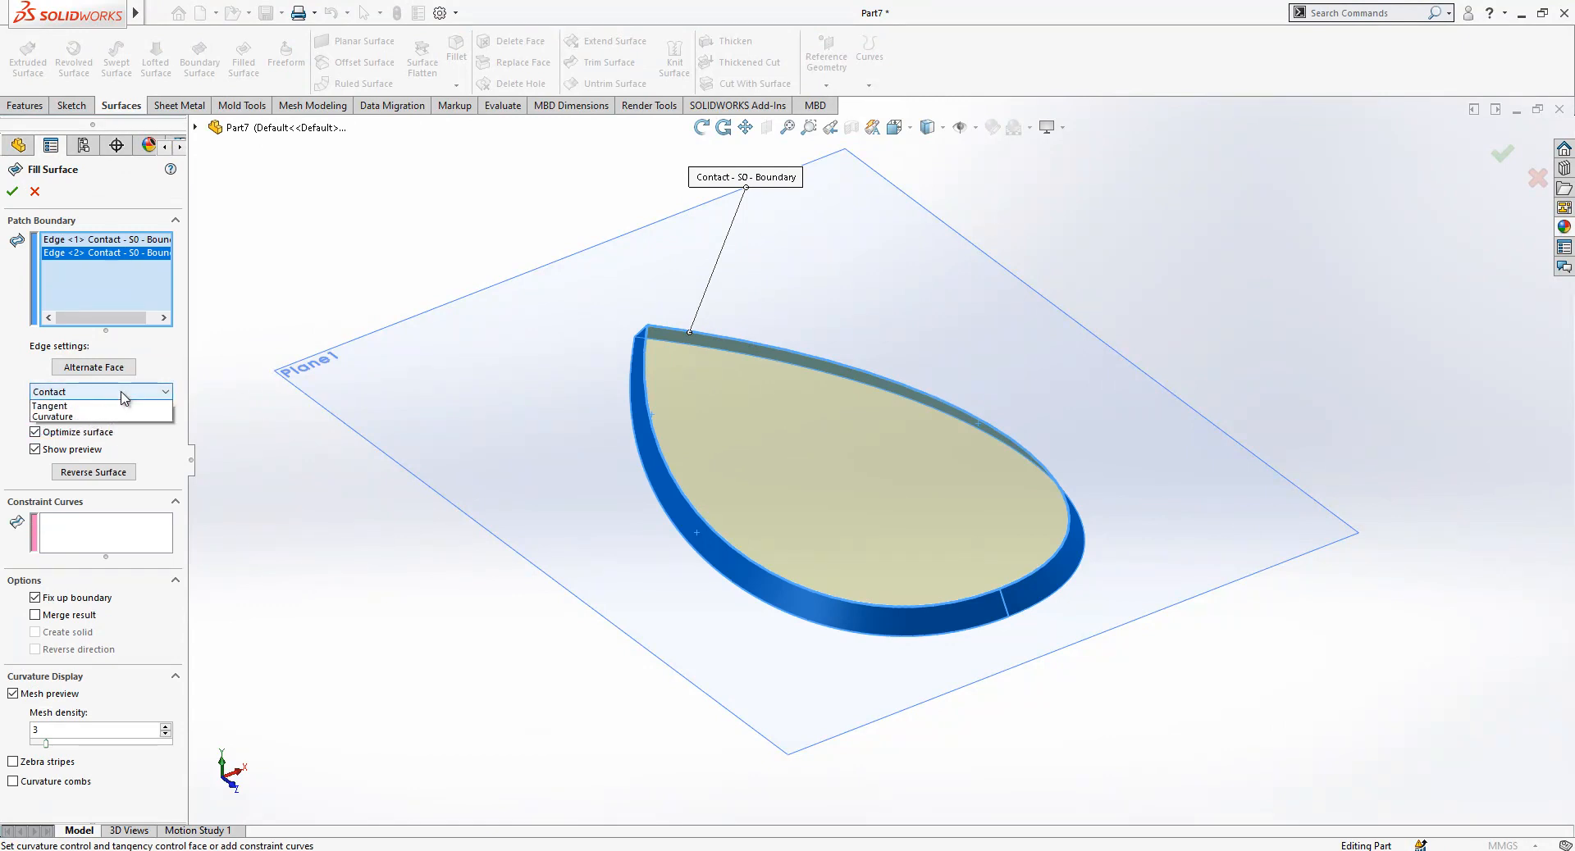
{"action": "left_click", "coordinate": [110, 418]}
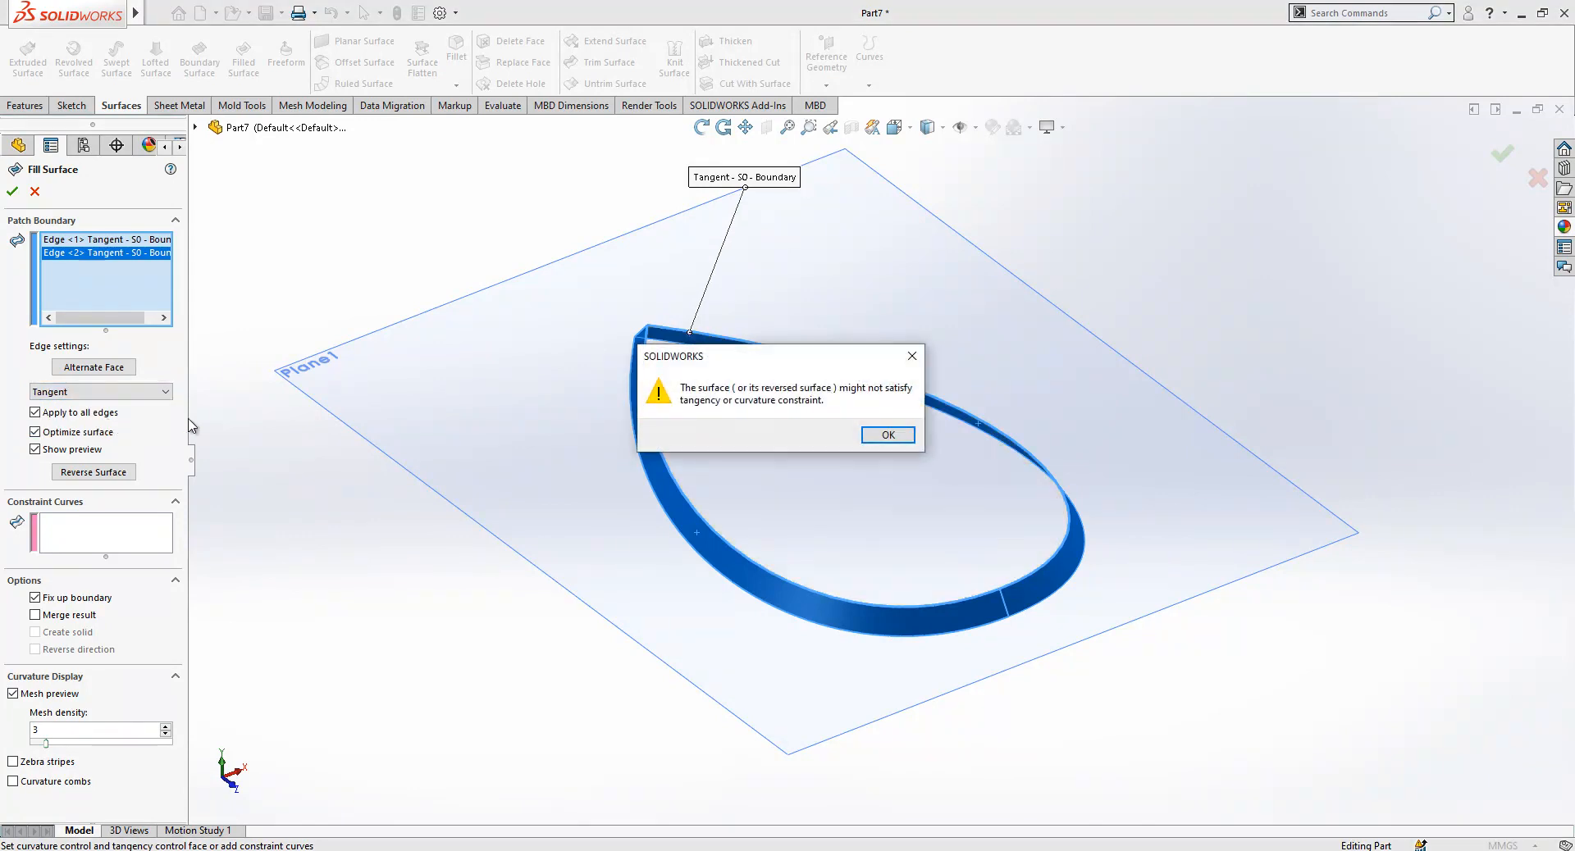
{"action": "left_click", "coordinate": [885, 436]}
Turn off the fill's mesh preview and create the domed filled surface.
{"action": "middle_click_drag", "start_coordinate": [893, 447], "coordinate": [779, 450]}
{"action": "mouse_move", "coordinate": [797, 374]}
{"action": "middle_mouse_down"}
{"action": "mouse_move", "coordinate": [851, 467]}
{"action": "mouse_move", "coordinate": [805, 428]}
{"action": "mouse_move", "coordinate": [769, 317]}
{"action": "mouse_move", "coordinate": [779, 410]}
{"action": "mouse_move", "coordinate": [922, 460]}
{"action": "middle_mouse_up"}
{"action": "left_click", "coordinate": [75, 694]}
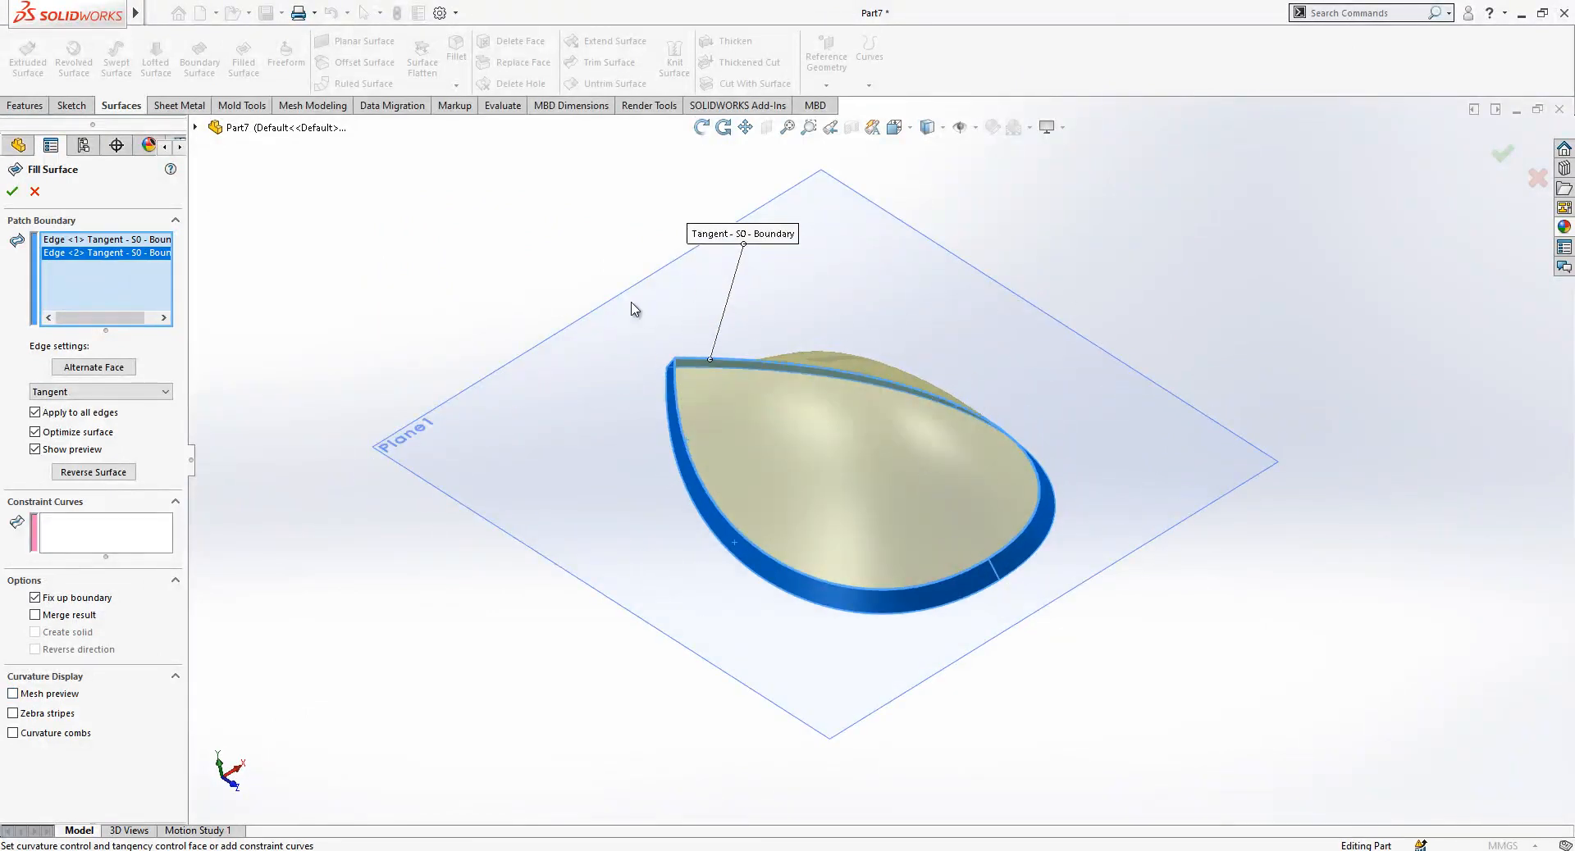
{"action": "middle_click_drag", "start_coordinate": [823, 460], "coordinate": [841, 428]}
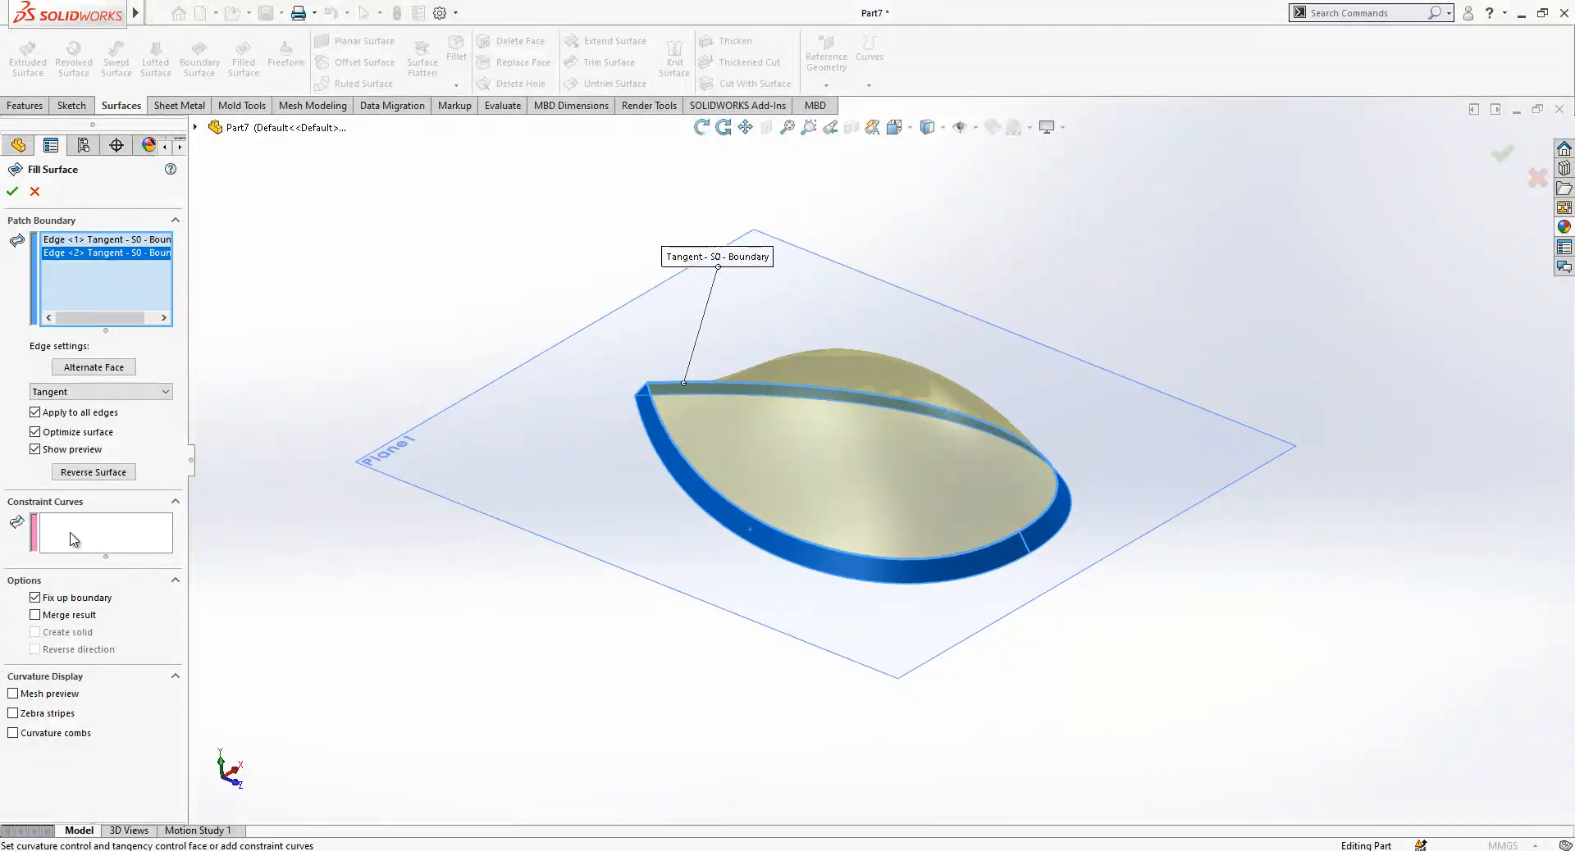
{"action": "middle_click_drag", "start_coordinate": [987, 522], "coordinate": [903, 401]}
{"action": "scroll", "coordinate": [708, 345], "scroll_direction": "down", "scroll_amount": 2}
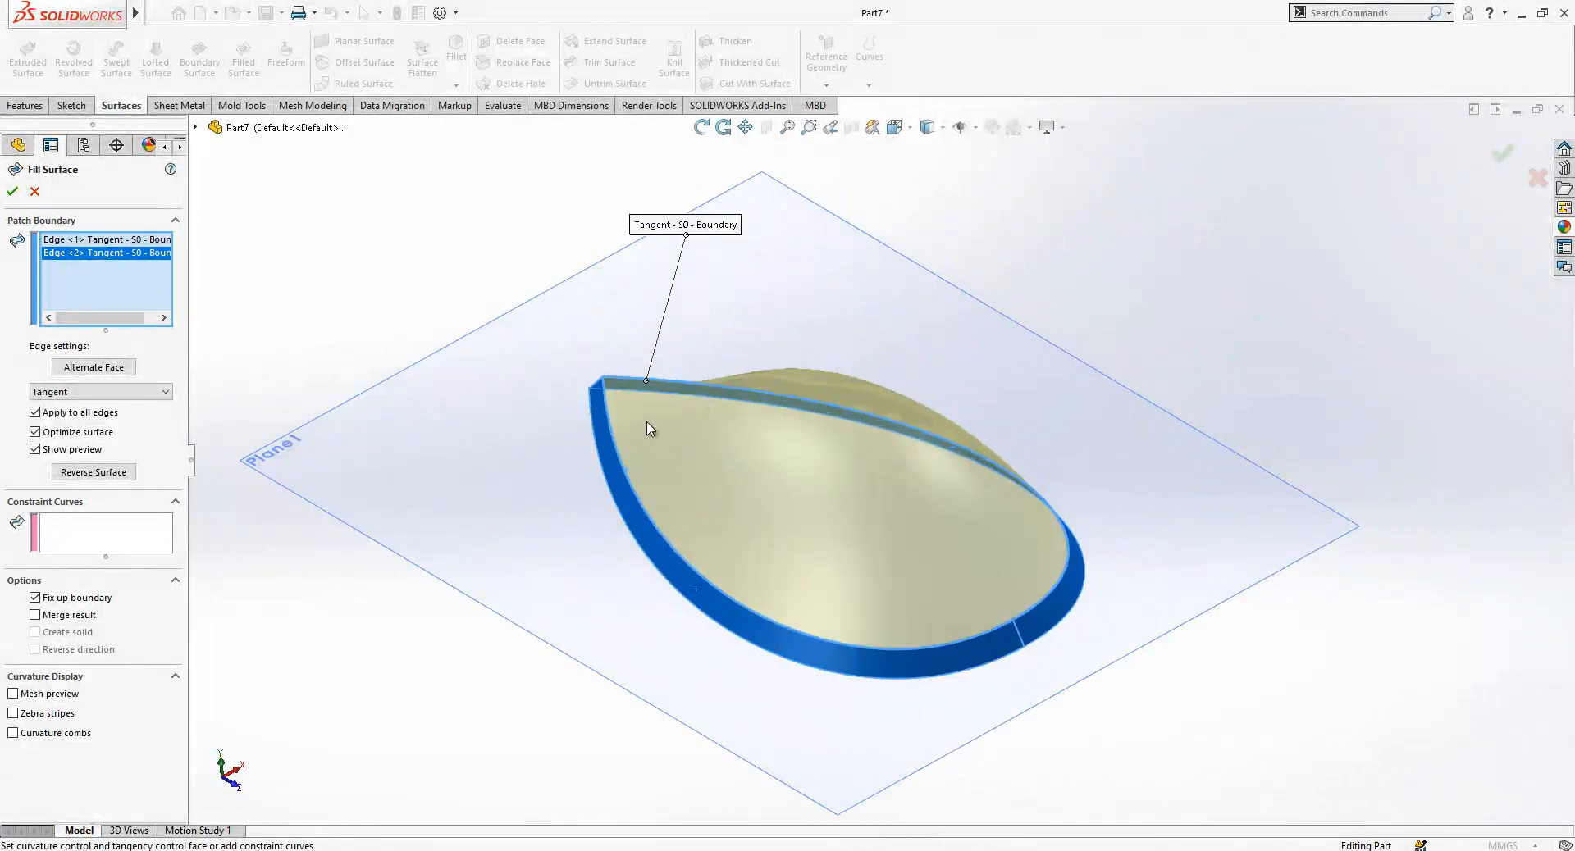
{"action": "left_click", "coordinate": [12, 191]}
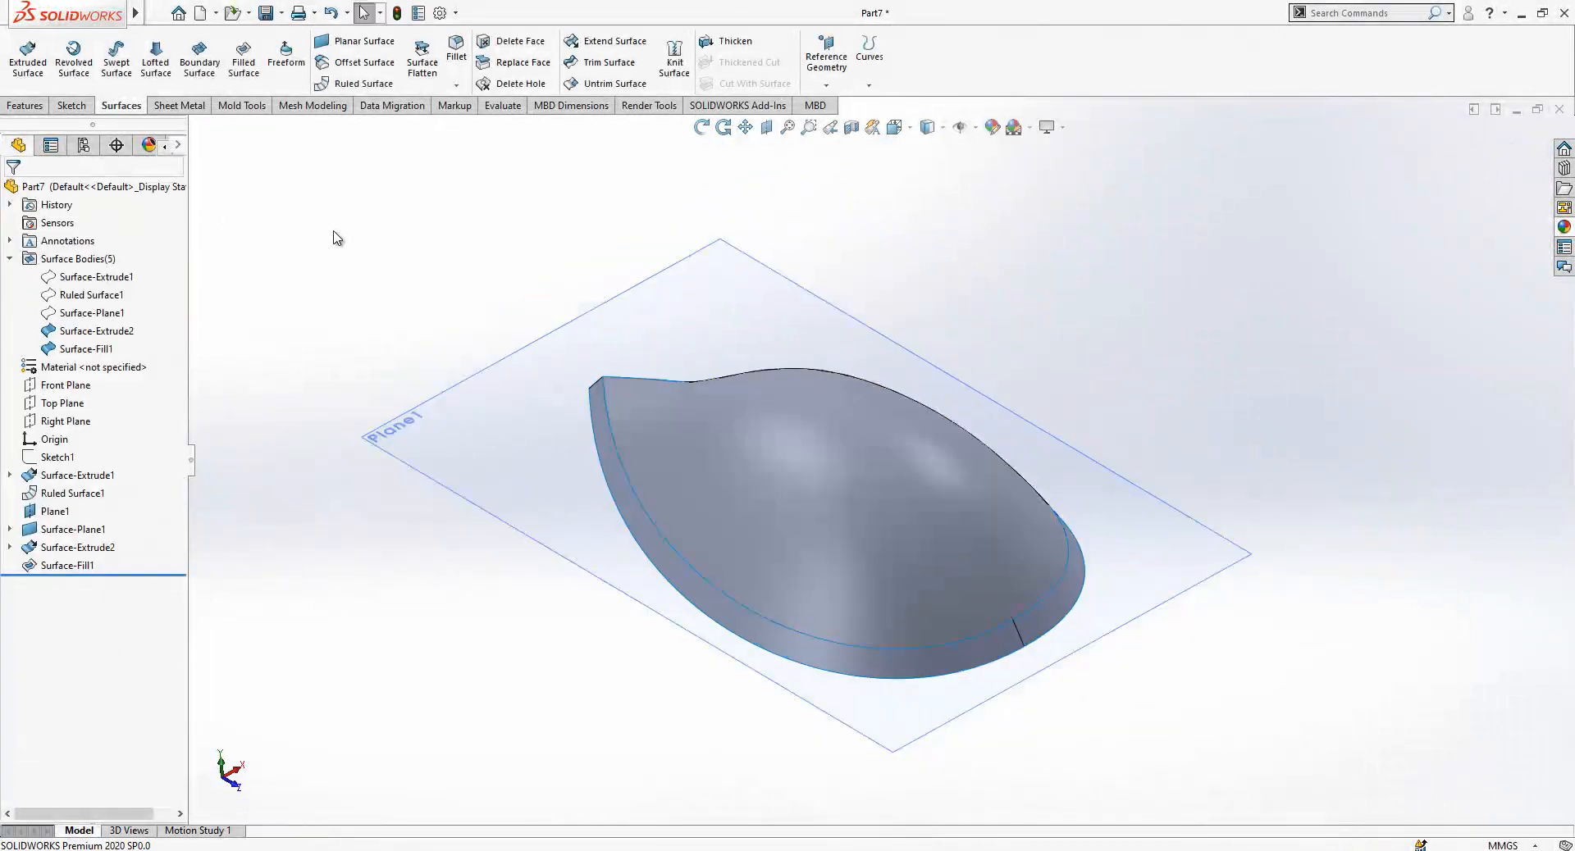
Delete the second drafted extruded surface body beneath the filled dome.
{"action": "middle_click_drag", "start_coordinate": [804, 508], "coordinate": [858, 543]}
{"action": "left_click", "coordinate": [82, 331]}
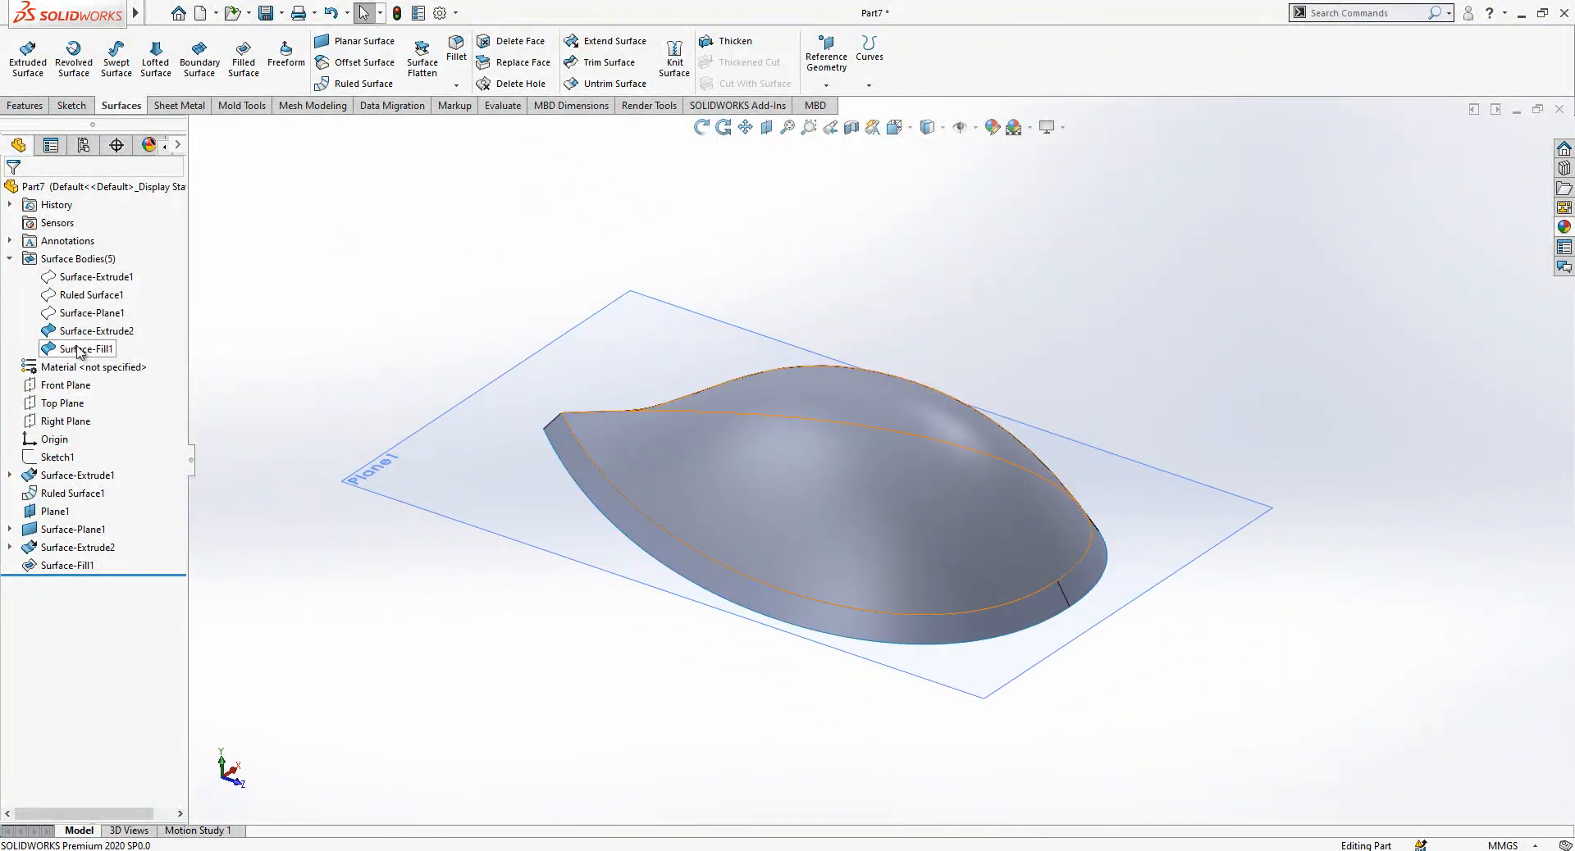
{"action": "right_click", "coordinate": [81, 336]}
{"action": "left_click", "coordinate": [154, 424]}
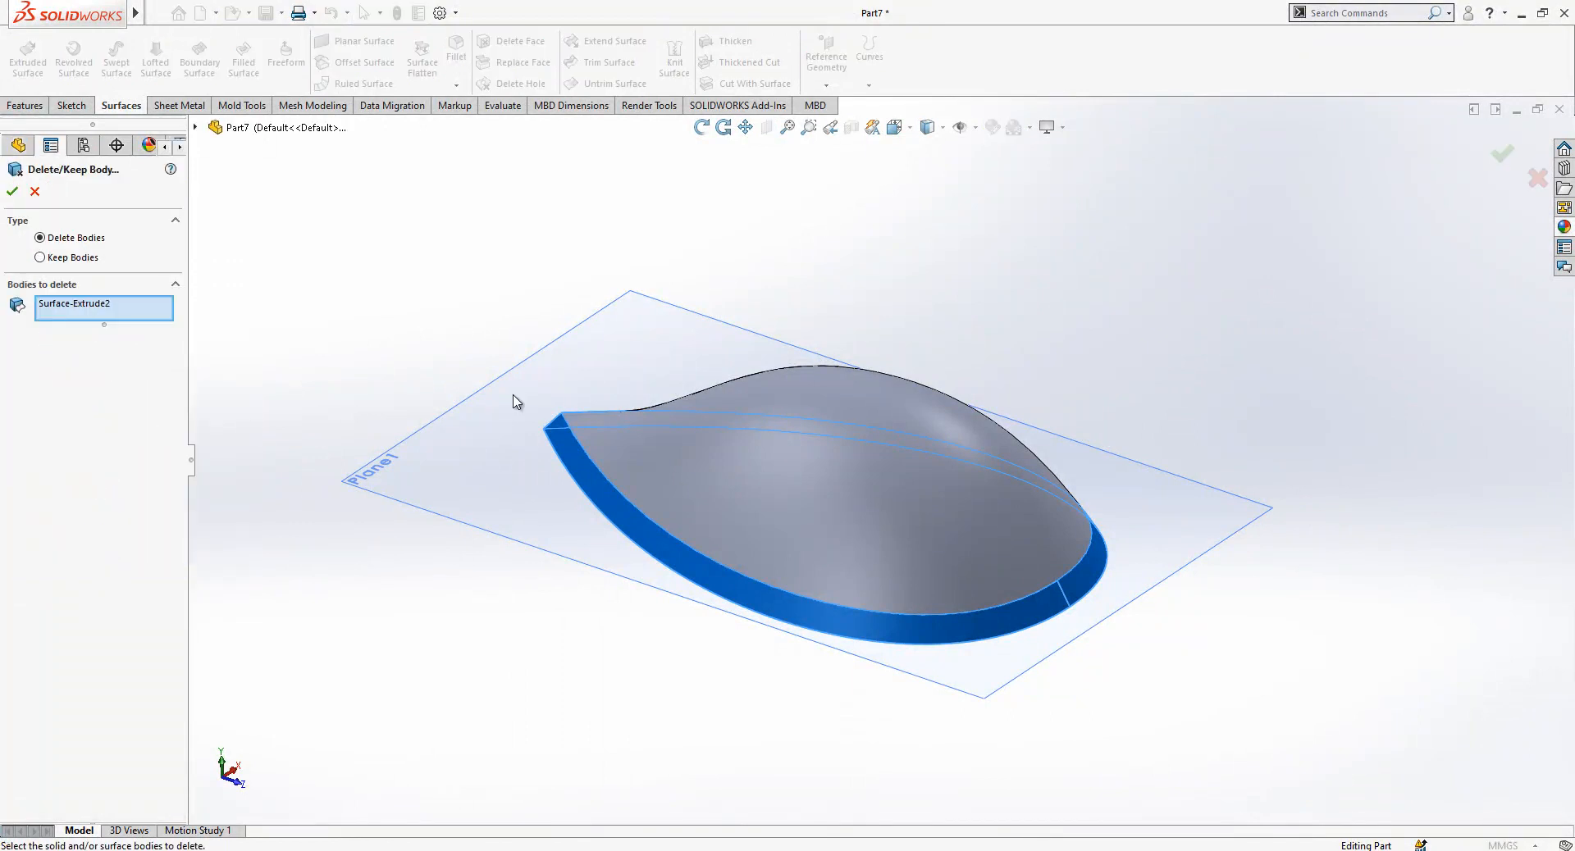
{"action": "left_click", "coordinate": [12, 192]}
{"action": "middle_click_drag", "start_coordinate": [736, 392], "coordinate": [805, 317]}
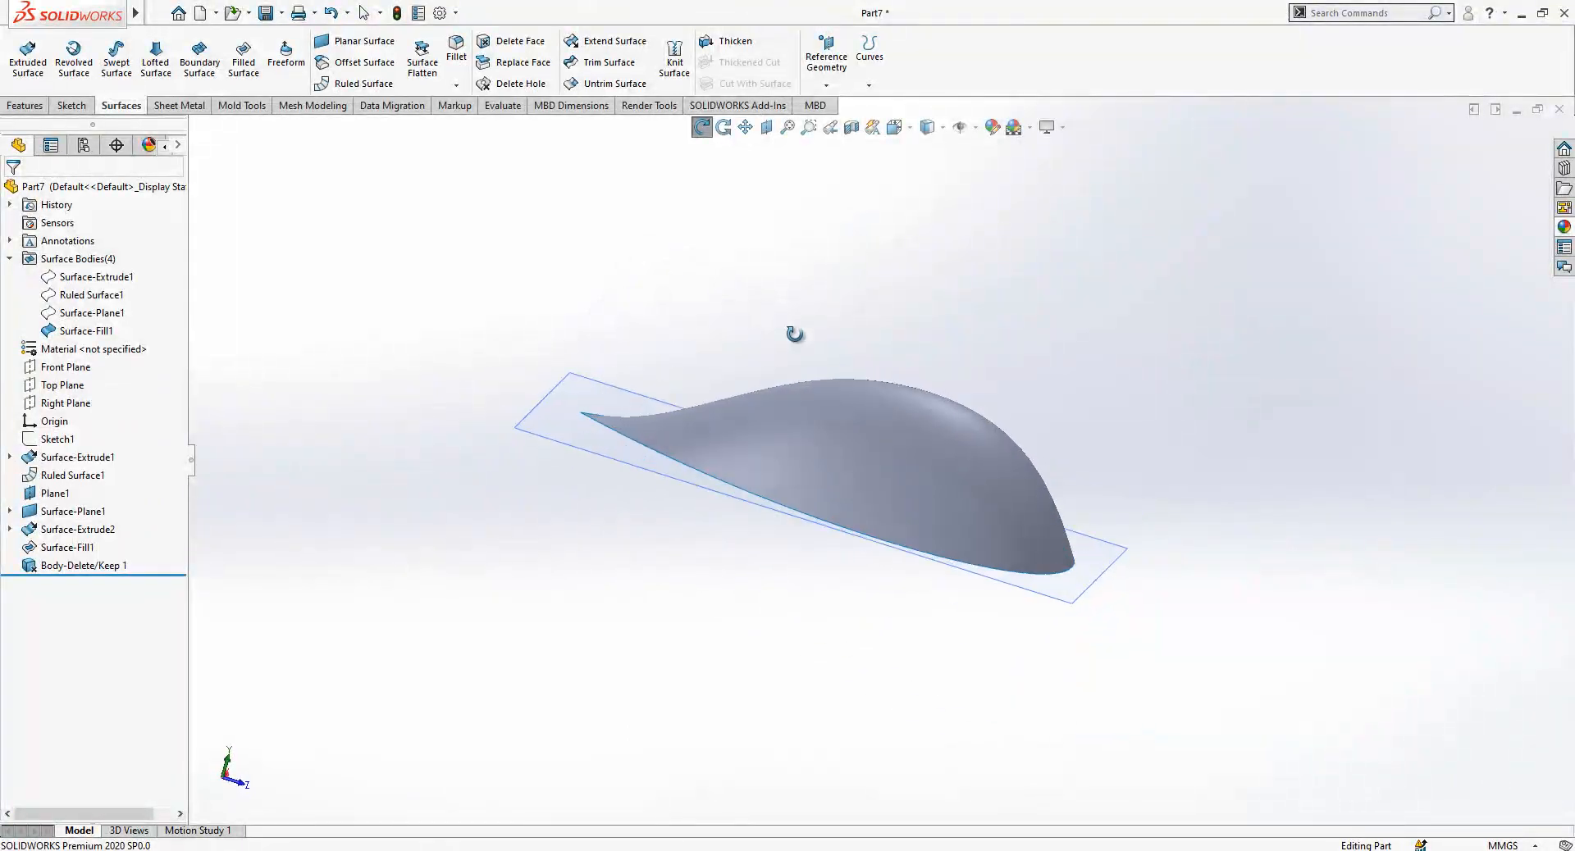
Show all the surface bodies together.
{"action": "left_click", "coordinate": [113, 258]}
{"action": "left_click", "coordinate": [118, 234]}
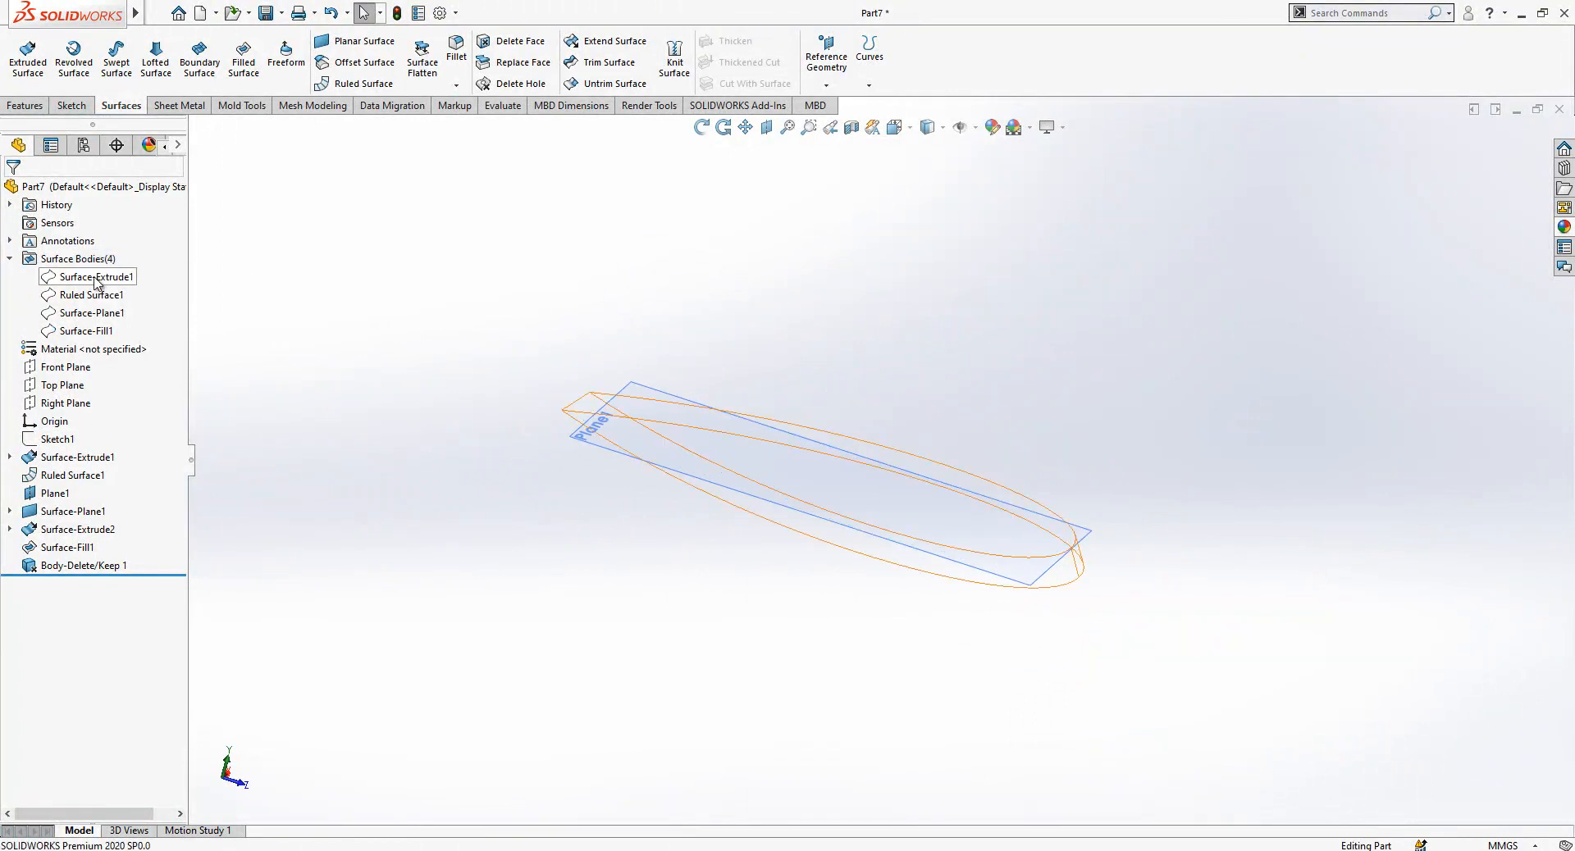
{"action": "mouse_move", "coordinate": [762, 354]}
{"action": "middle_mouse_down"}
{"action": "mouse_move", "coordinate": [673, 533]}
{"action": "mouse_move", "coordinate": [713, 570]}
{"action": "mouse_move", "coordinate": [942, 261]}
{"action": "mouse_move", "coordinate": [844, 643]}
{"action": "mouse_move", "coordinate": [865, 257]}
{"action": "mouse_move", "coordinate": [784, 451]}
{"action": "mouse_move", "coordinate": [782, 496]}
{"action": "middle_mouse_up"}
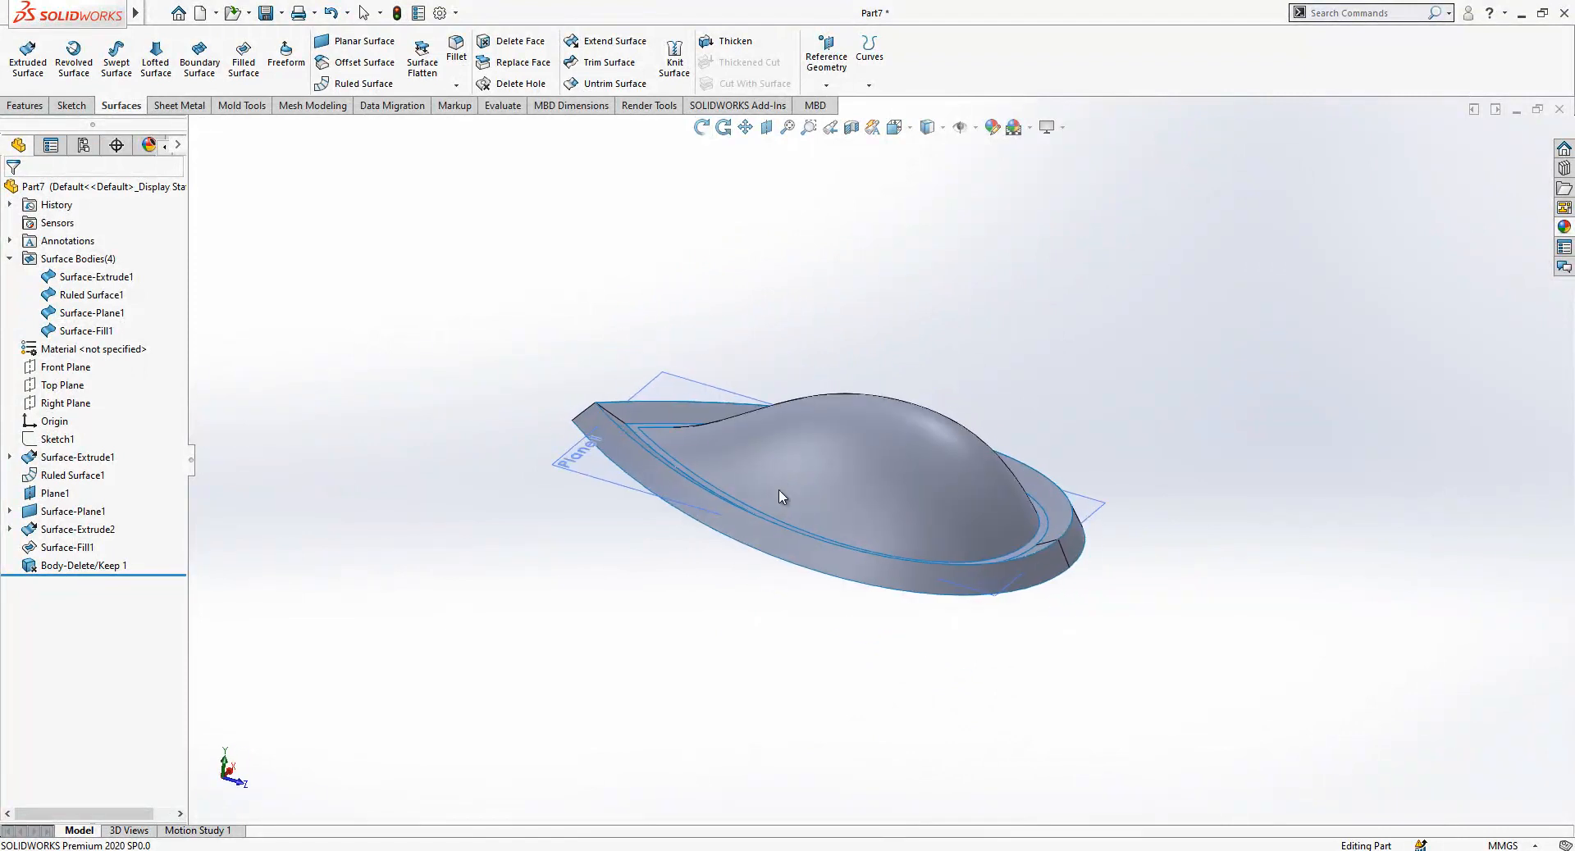
Create a planar surface from the two bottom outer edges to close the underside of the part.
{"action": "left_click", "coordinate": [342, 45]}
{"action": "left_click", "coordinate": [611, 459]}
{"action": "middle_click_drag", "start_coordinate": [611, 460], "coordinate": [470, 285]}
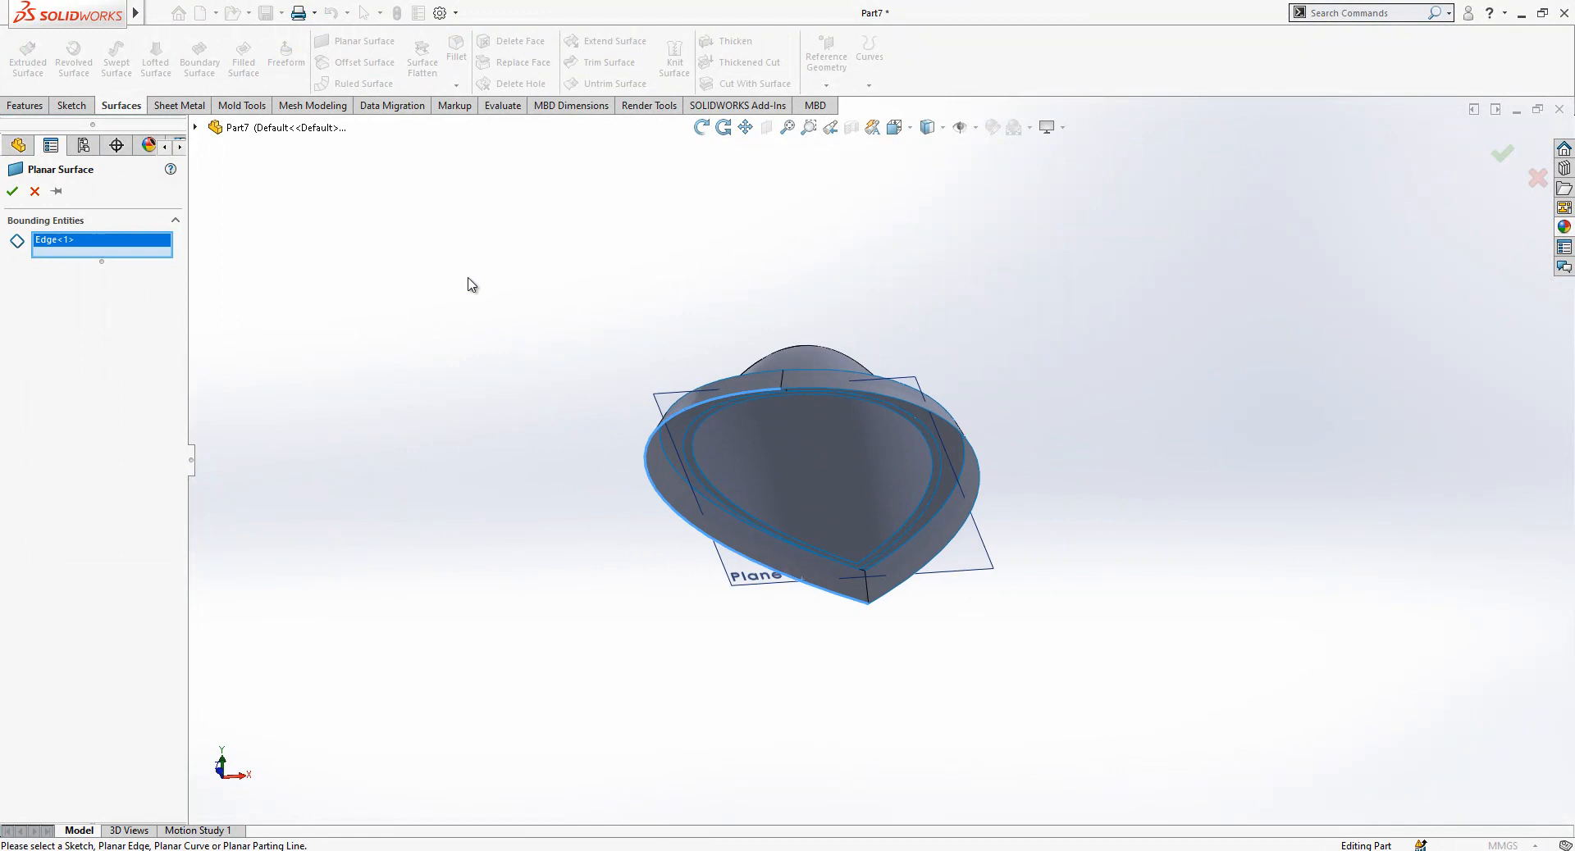
{"action": "left_click", "coordinate": [976, 459]}
{"action": "middle_click_drag", "start_coordinate": [861, 464], "coordinate": [967, 622]}
{"action": "key", "text": "Return"}
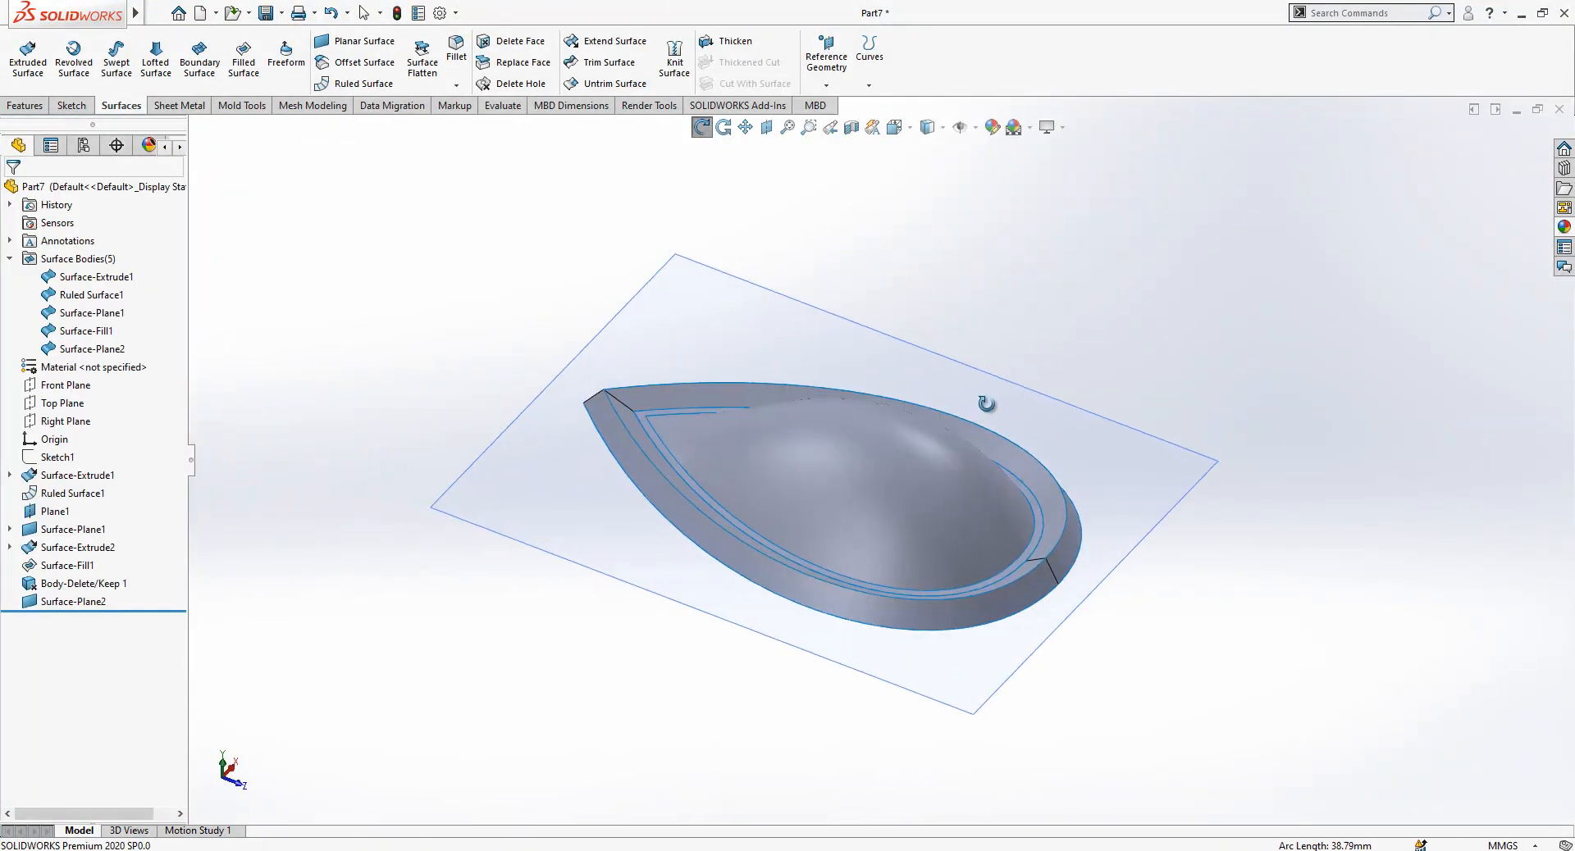
Hide the reference plane around the teardrop body.
{"action": "left_click", "coordinate": [935, 361]}
{"action": "left_click", "coordinate": [1020, 320]}
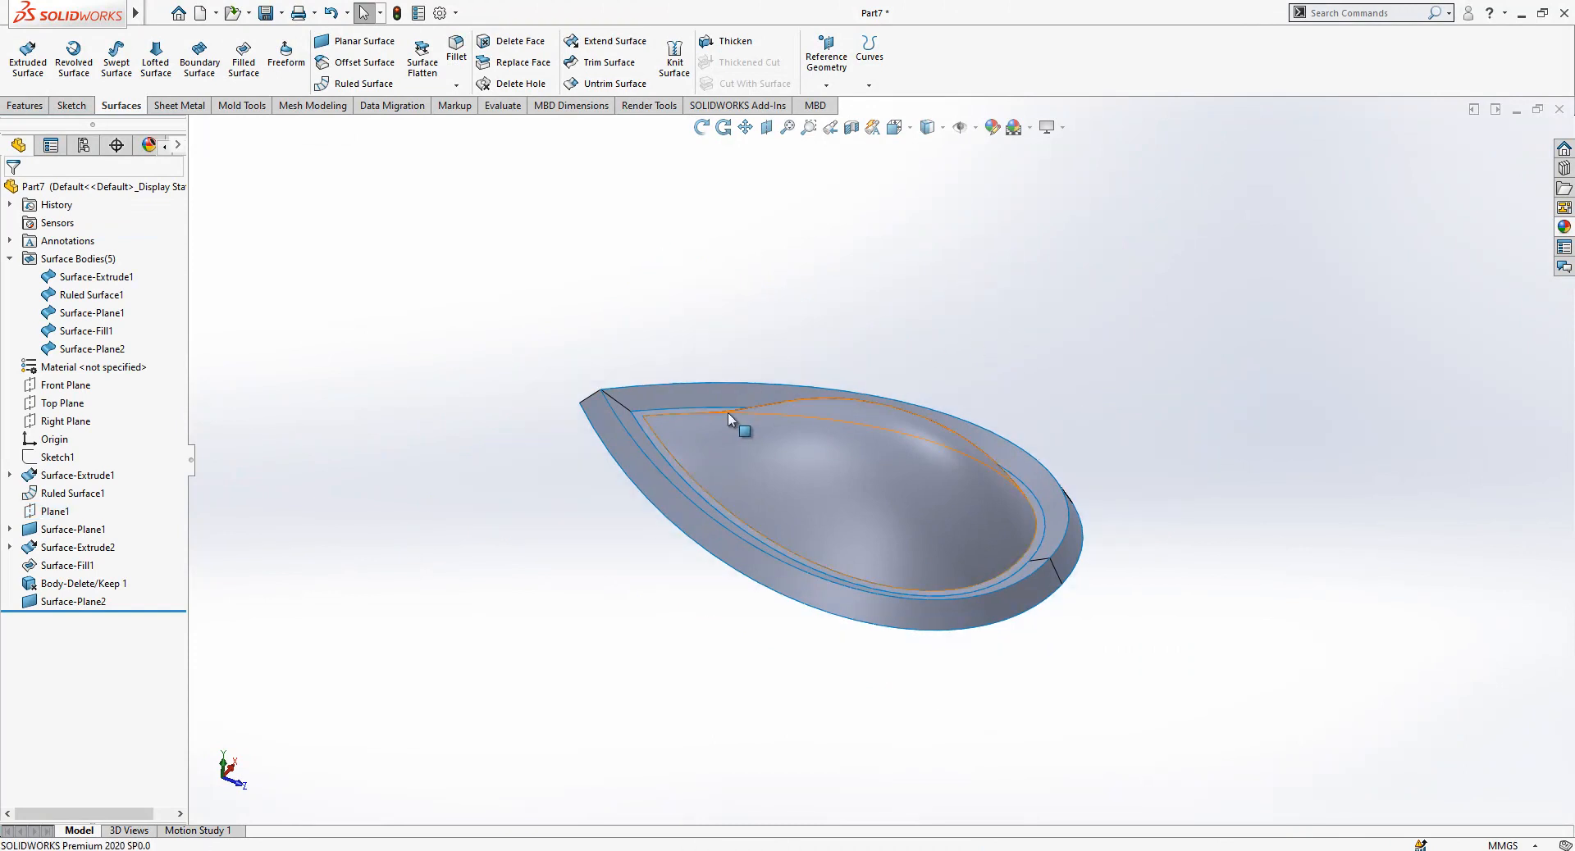
{"action": "scroll", "coordinate": [763, 365], "scroll_direction": "up", "scroll_amount": 2}
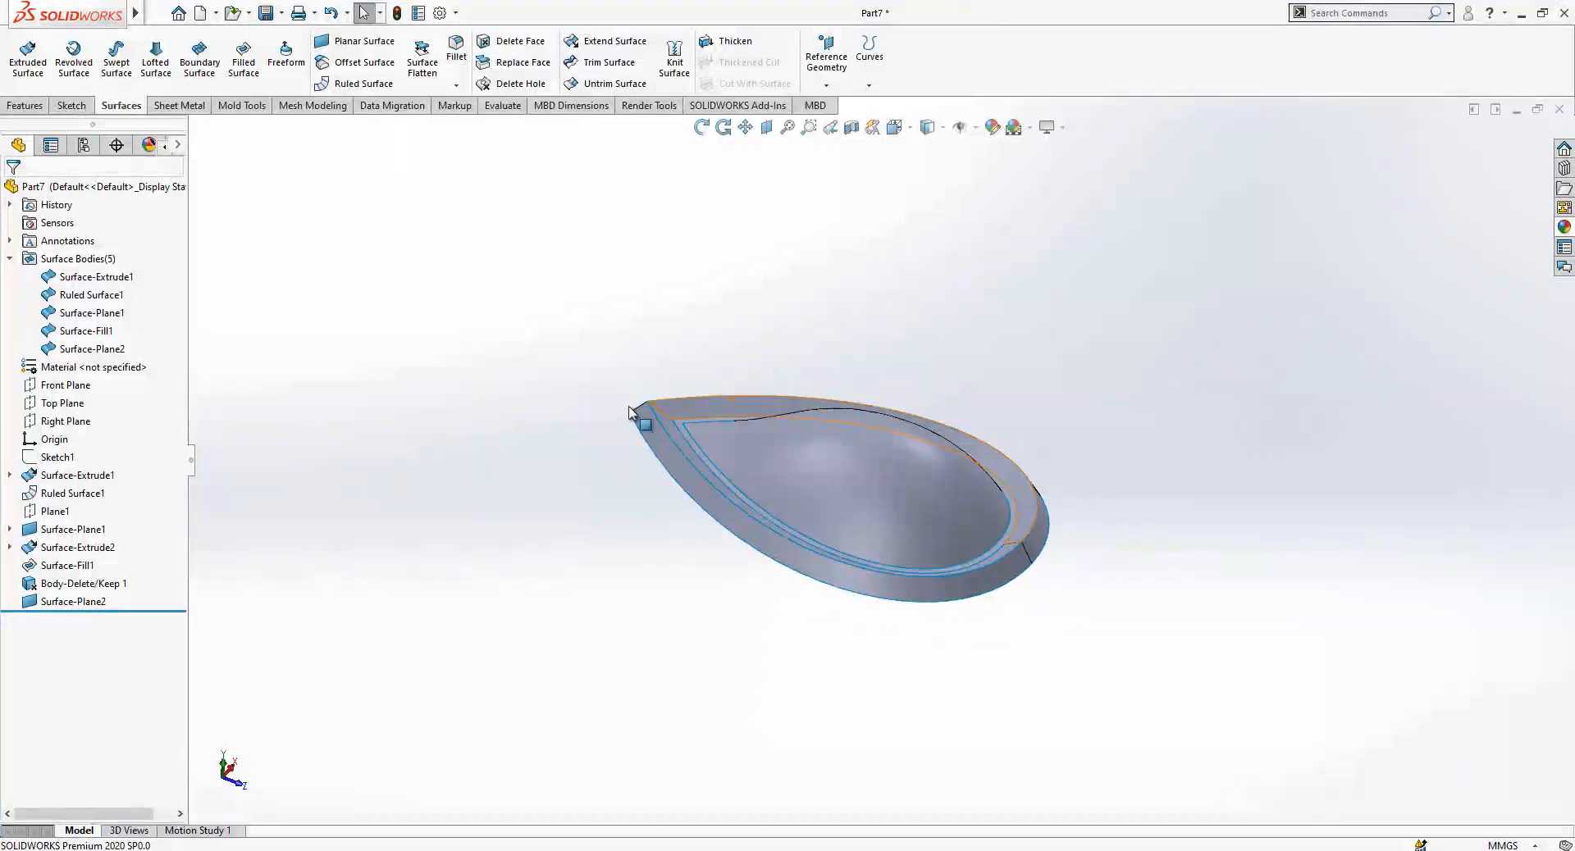
Knit the outer extrude, ruled, planar ring, fill and bottom planar surfaces into one solid, with Create solid on and Merge entities off.
{"action": "left_click", "coordinate": [673, 66]}
{"action": "left_click_drag", "start_coordinate": [1223, 271], "coordinate": [535, 725]}
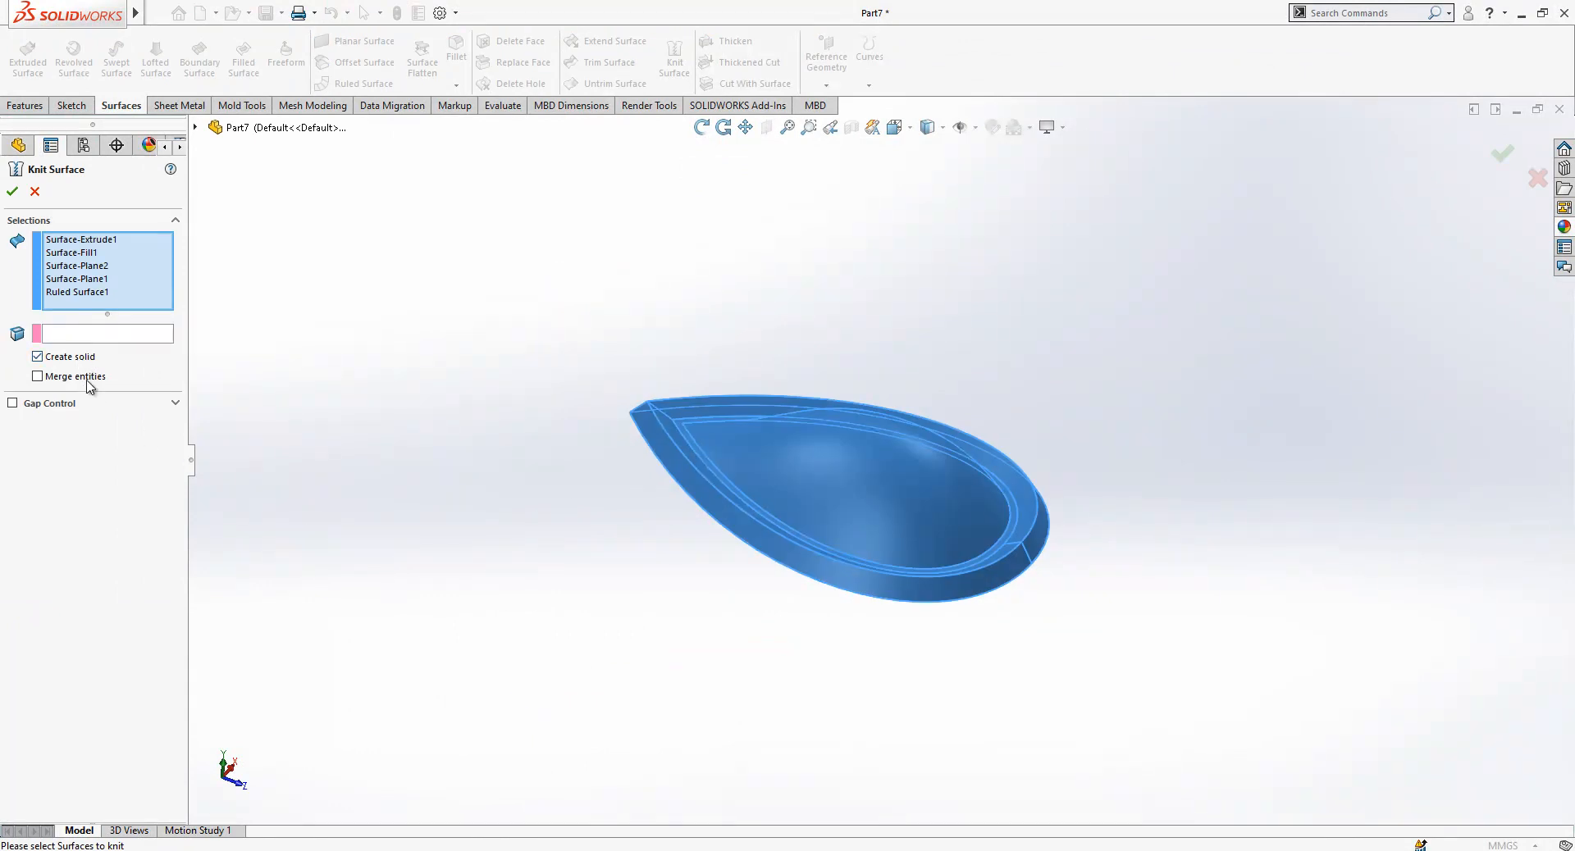
{"action": "left_click", "coordinate": [12, 192]}
{"action": "left_click", "coordinate": [468, 272]}
{"action": "middle_click_drag", "start_coordinate": [903, 402], "coordinate": [1123, 666]}
{"action": "left_click", "coordinate": [10, 259]}
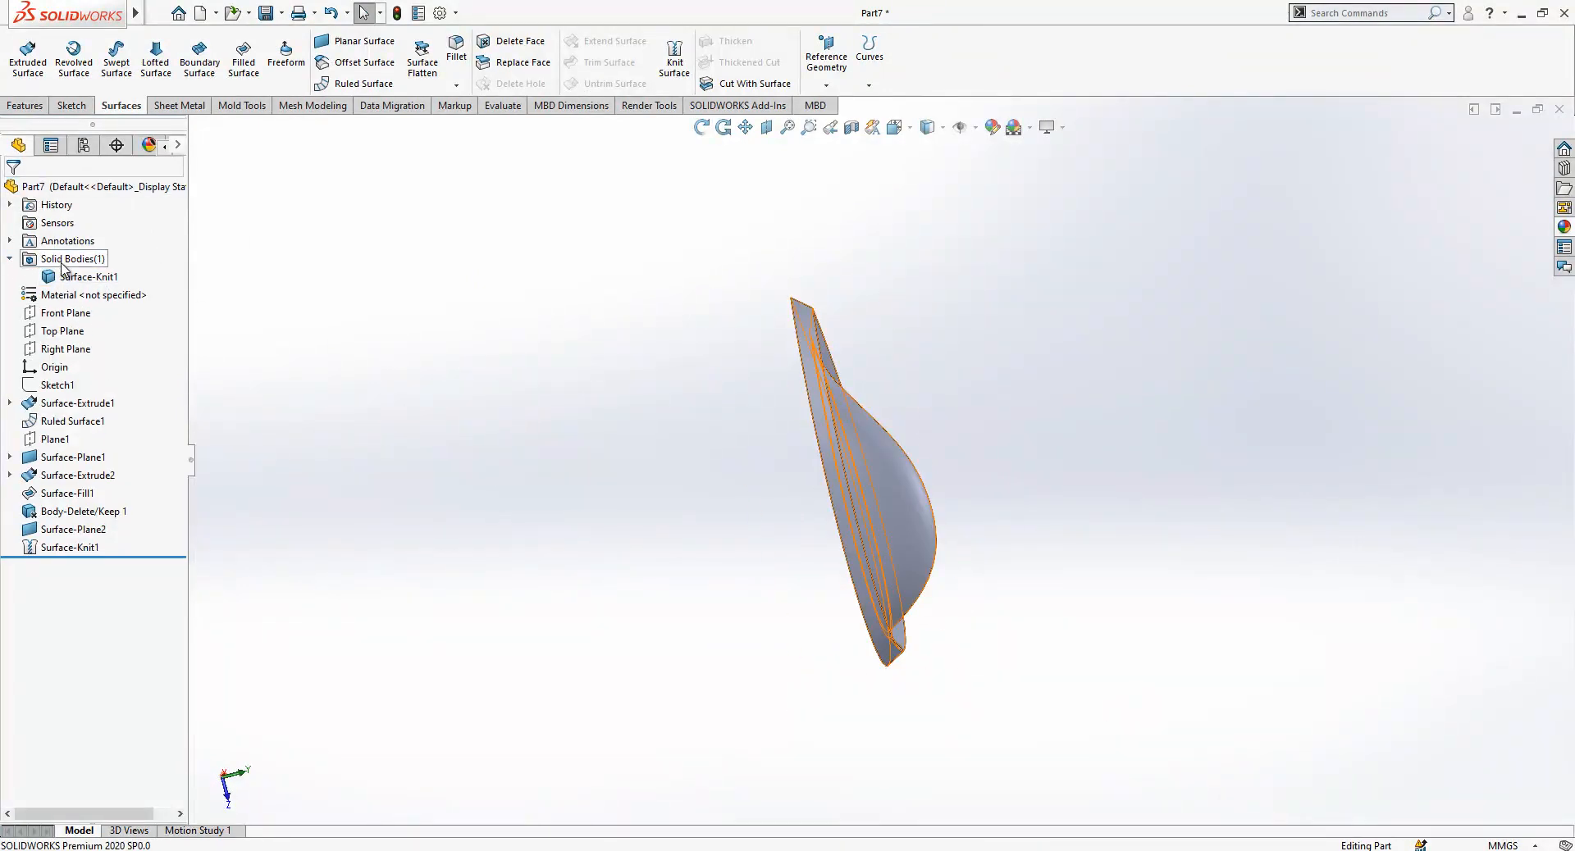
{"action": "left_click", "coordinate": [10, 259]}
{"action": "middle_click_drag", "start_coordinate": [828, 369], "coordinate": [1022, 341]}
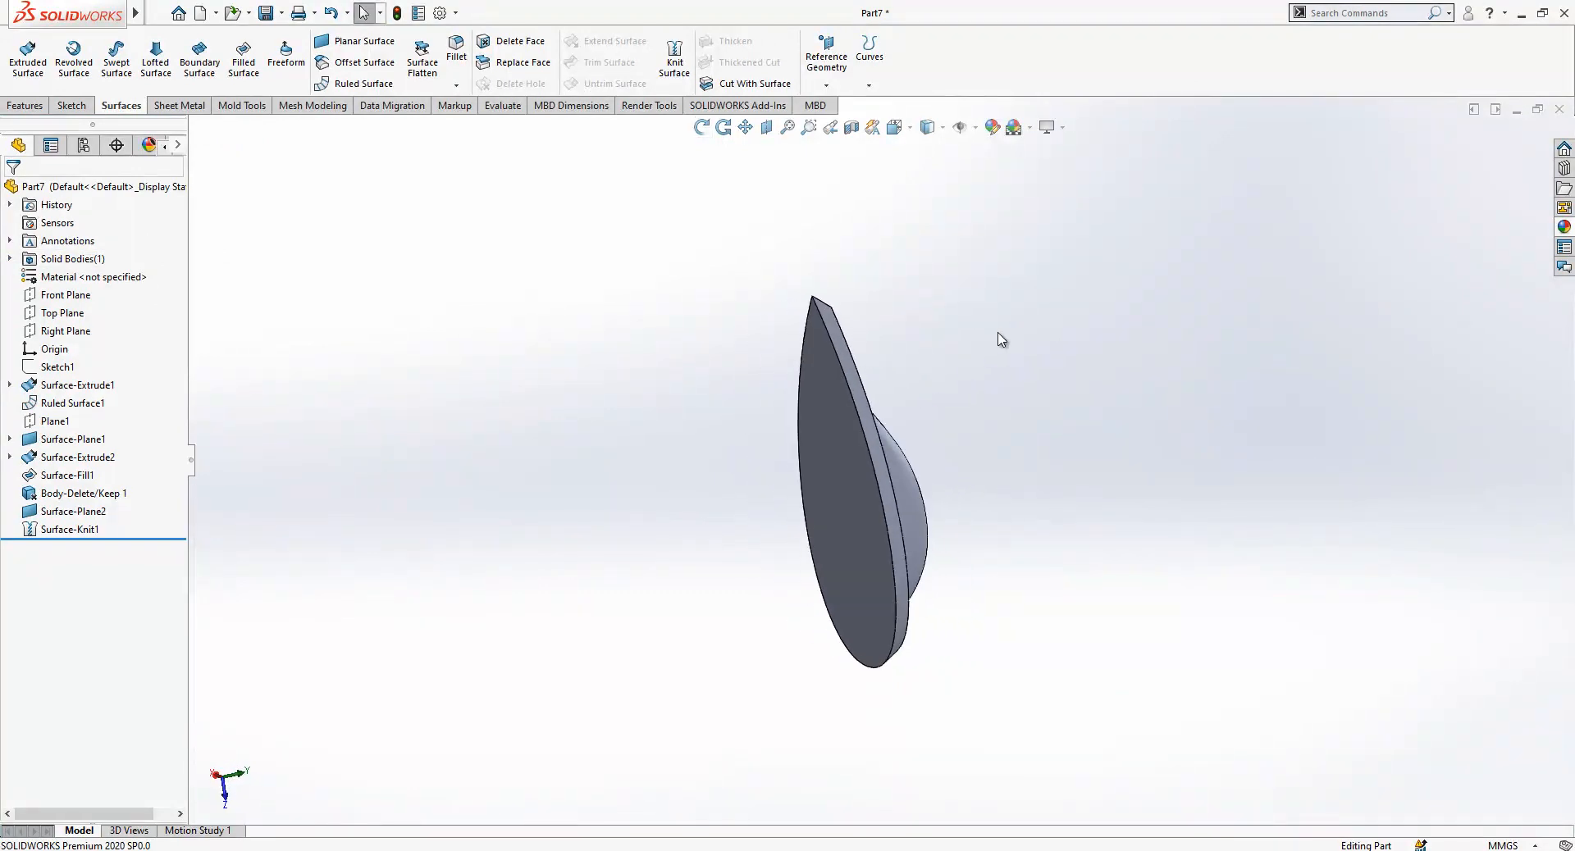
Sketch on the Right Plane a 1.5 mm vertical construction line from the base's upper corner at its slanted end to the bottom edge.
{"action": "left_click", "coordinate": [65, 330]}
{"action": "left_click", "coordinate": [164, 306]}
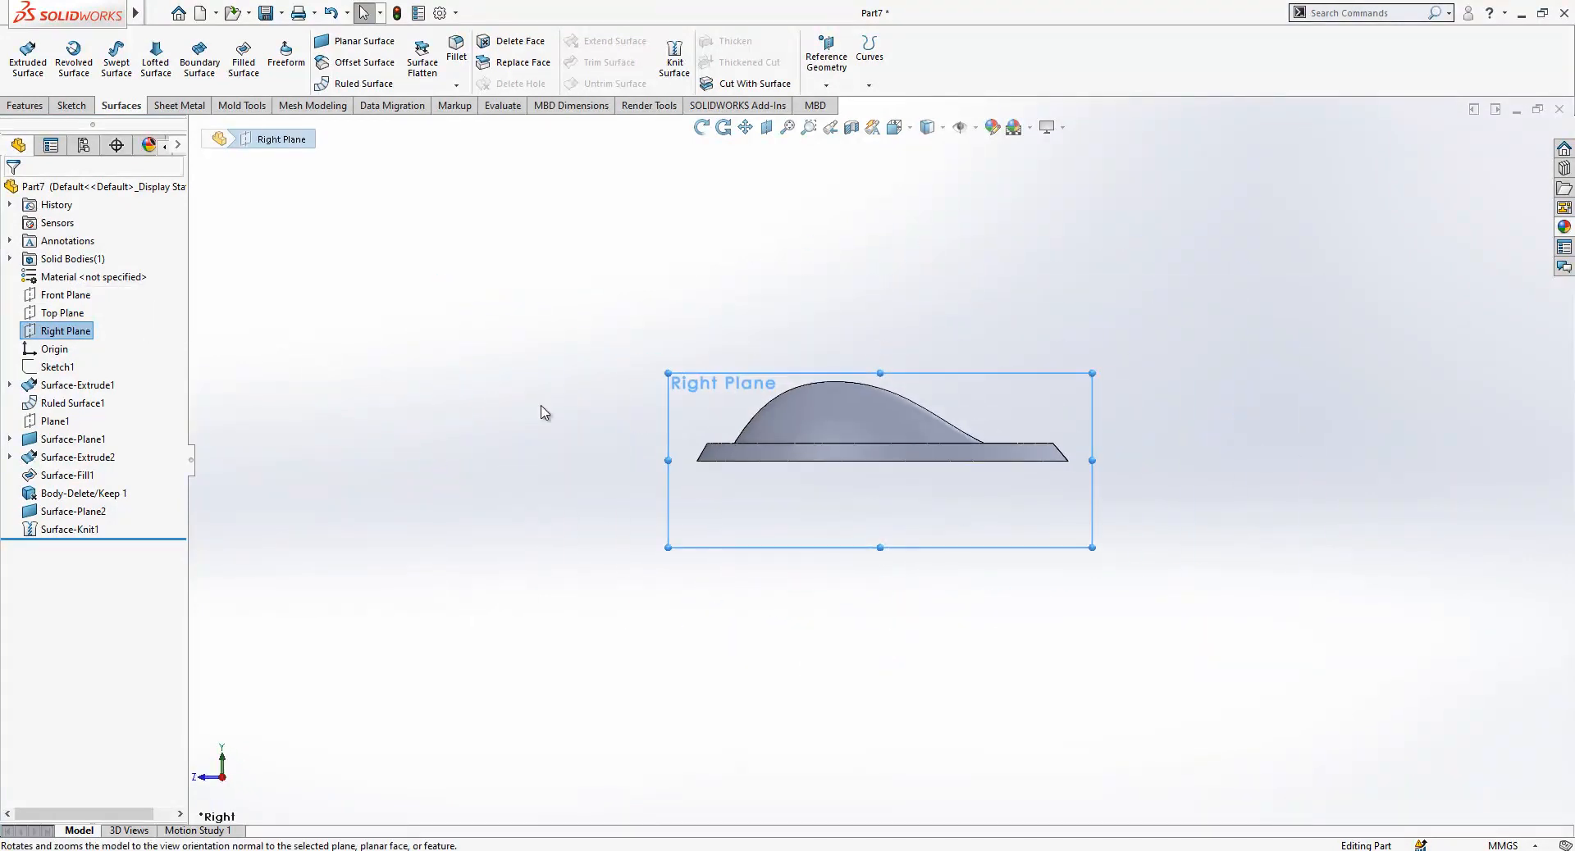
{"action": "right_click", "coordinate": [88, 324]}
{"action": "left_click", "coordinate": [103, 300]}
{"action": "left_click", "coordinate": [108, 44]}
{"action": "scroll", "coordinate": [933, 455], "scroll_direction": "down", "scroll_amount": 8}
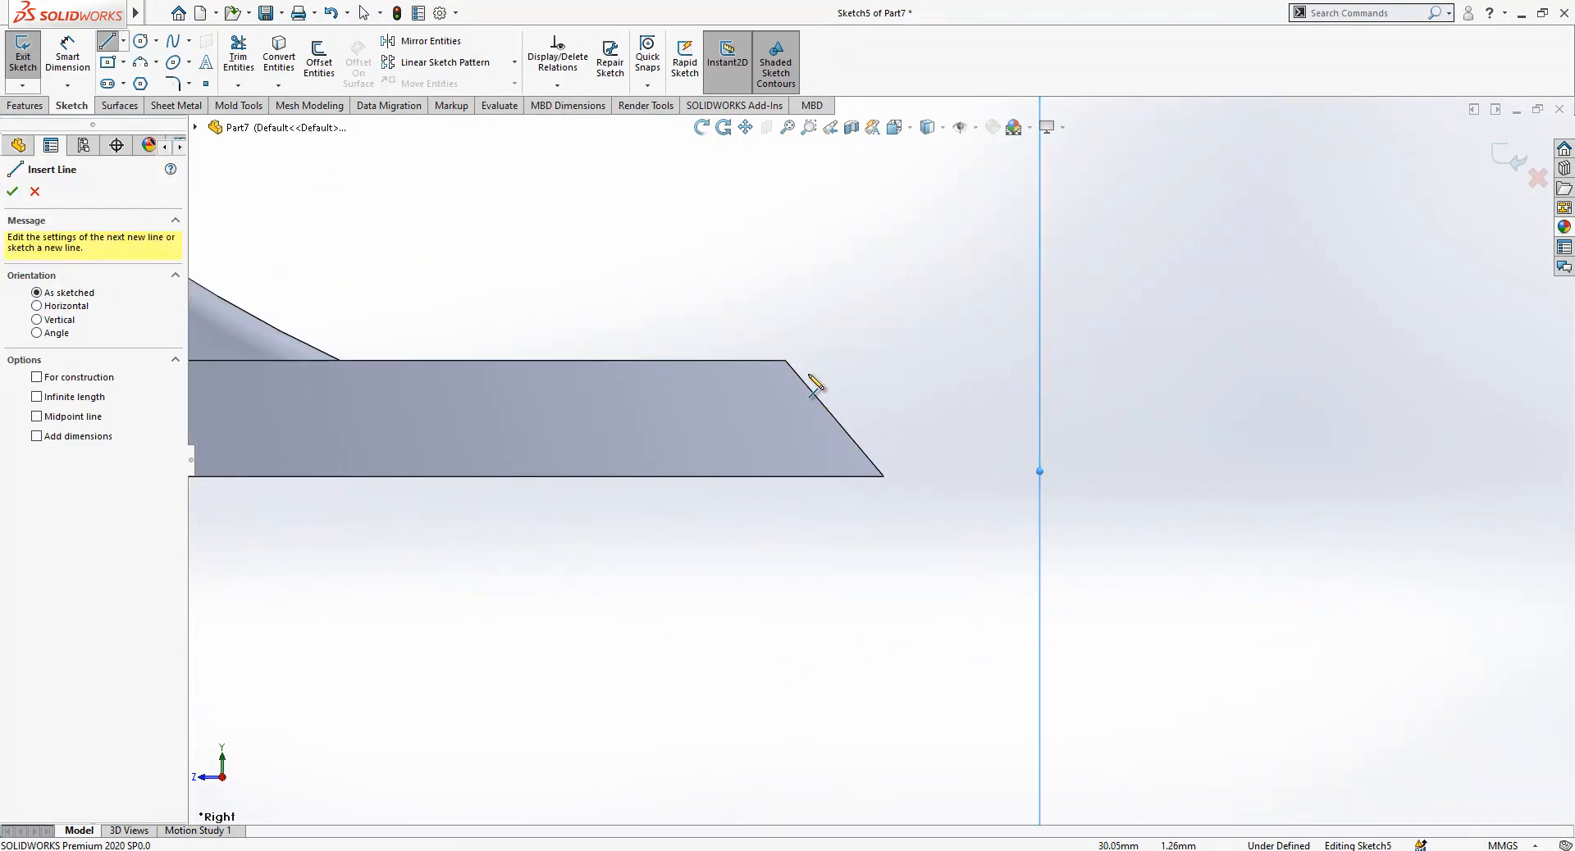
{"action": "left_click", "coordinate": [784, 360]}
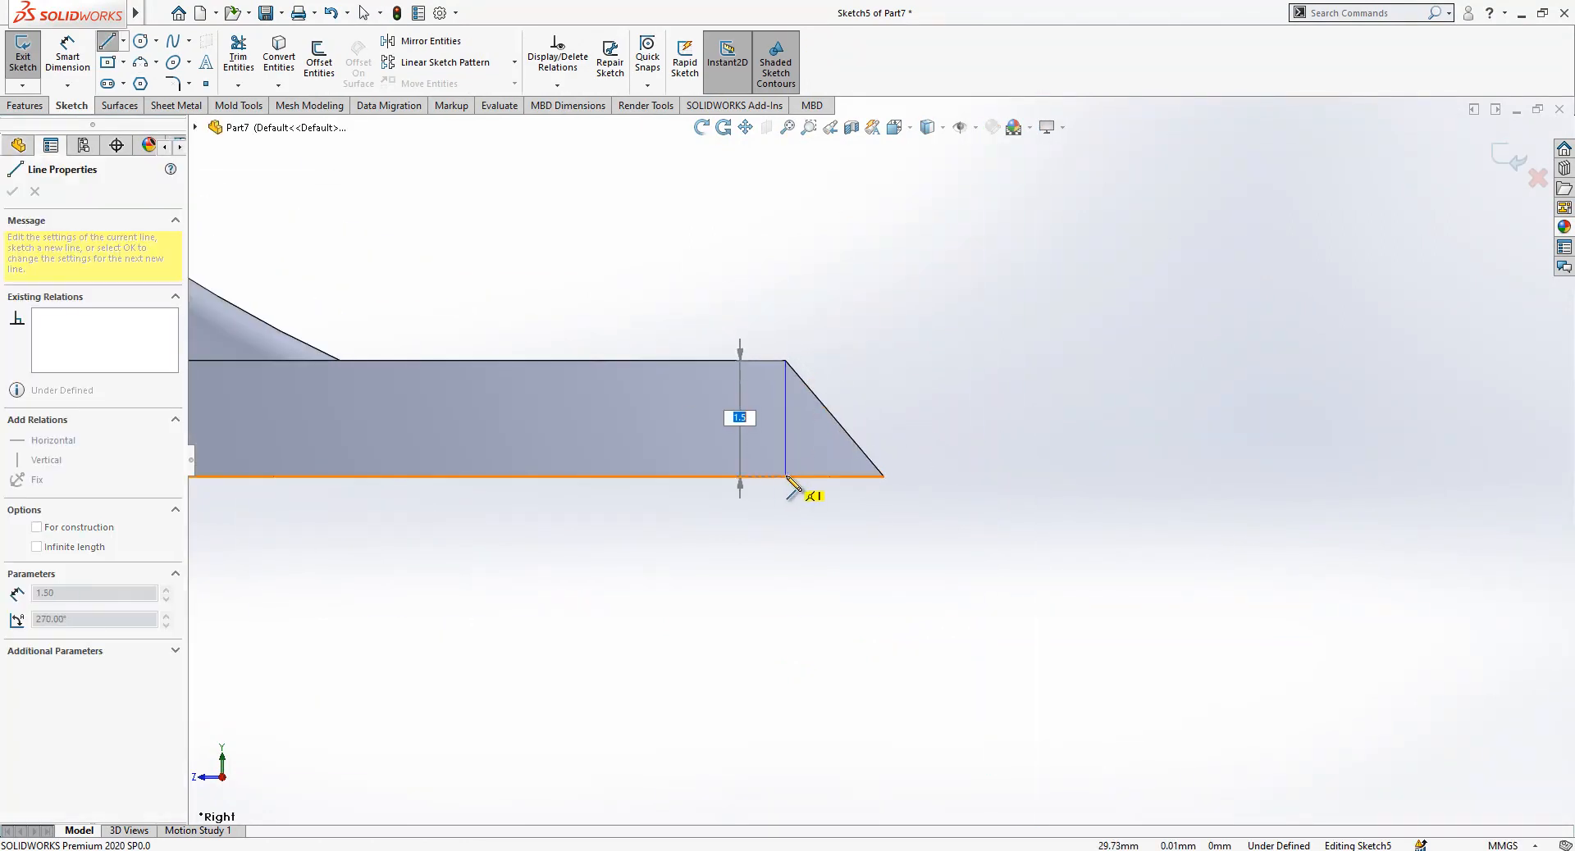
{"action": "double_click", "coordinate": [786, 478]}
{"action": "left_click", "coordinate": [790, 445]}
{"action": "left_click", "coordinate": [917, 407]}
Draw a horizontal construction line from the vertical line's midpoint, through the slanted edge and outward, in two segments.
{"action": "key", "text": "l"}
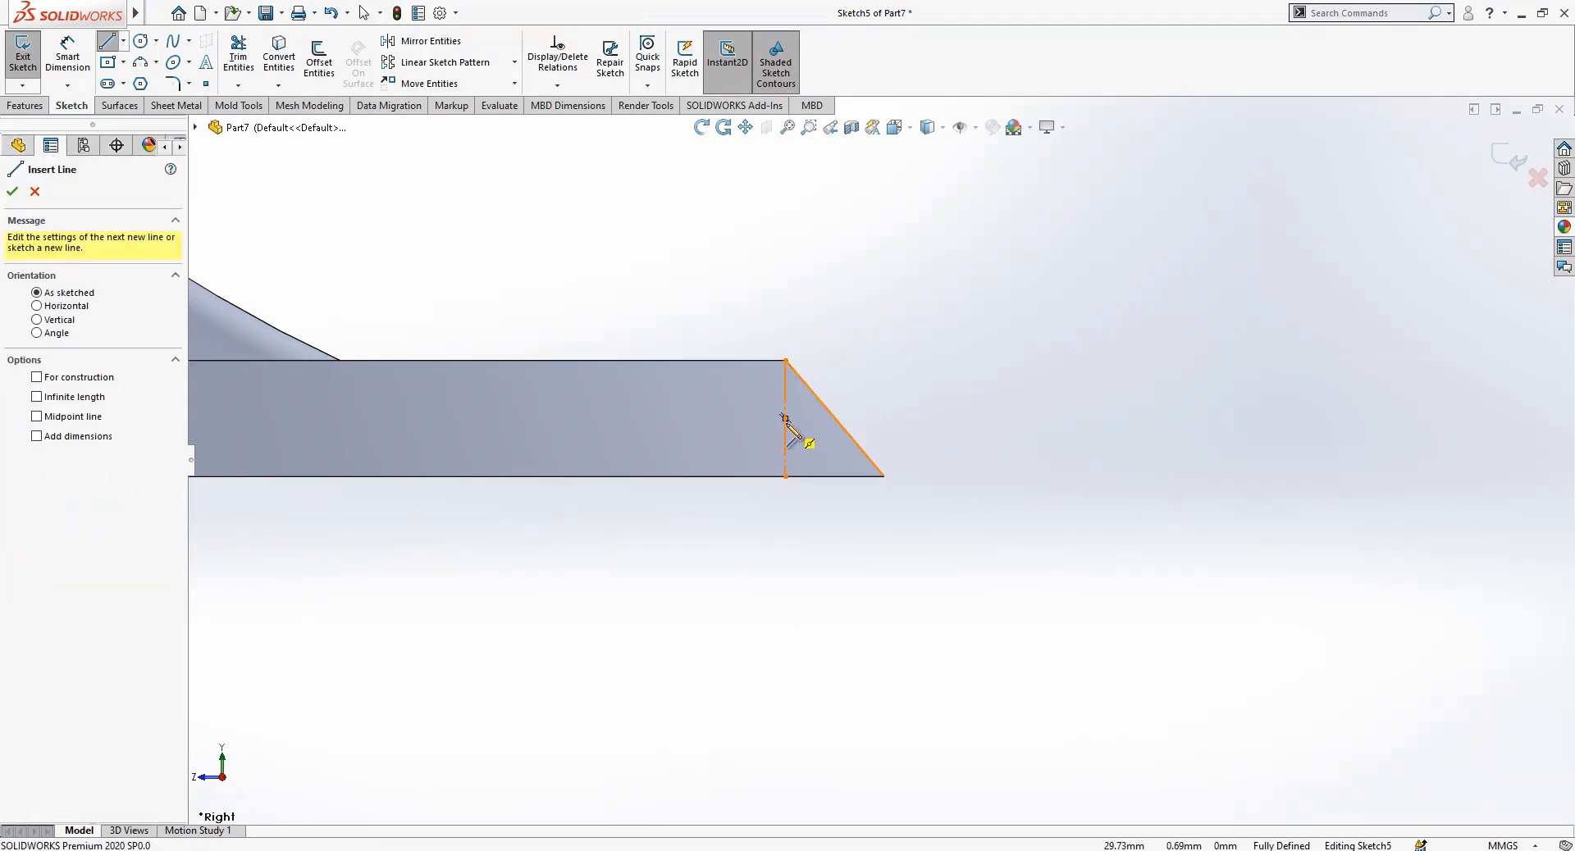
{"action": "left_click", "coordinate": [785, 418]}
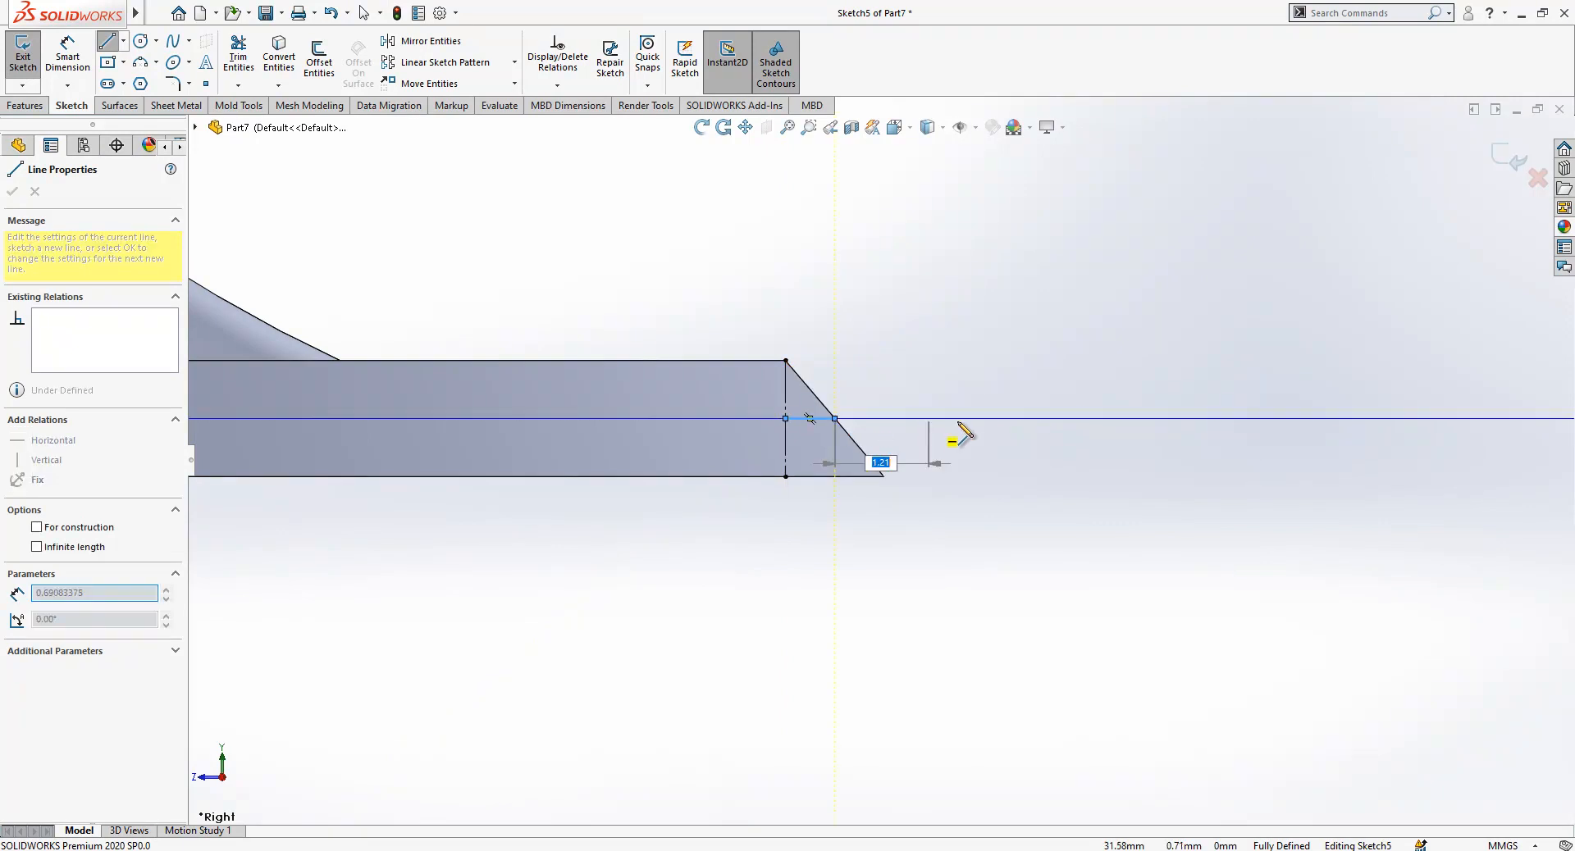
{"action": "left_click", "coordinate": [997, 419]}
{"action": "key", "text": "Escape"}
{"action": "left_click_drag", "start_coordinate": [963, 382], "coordinate": [823, 442]}
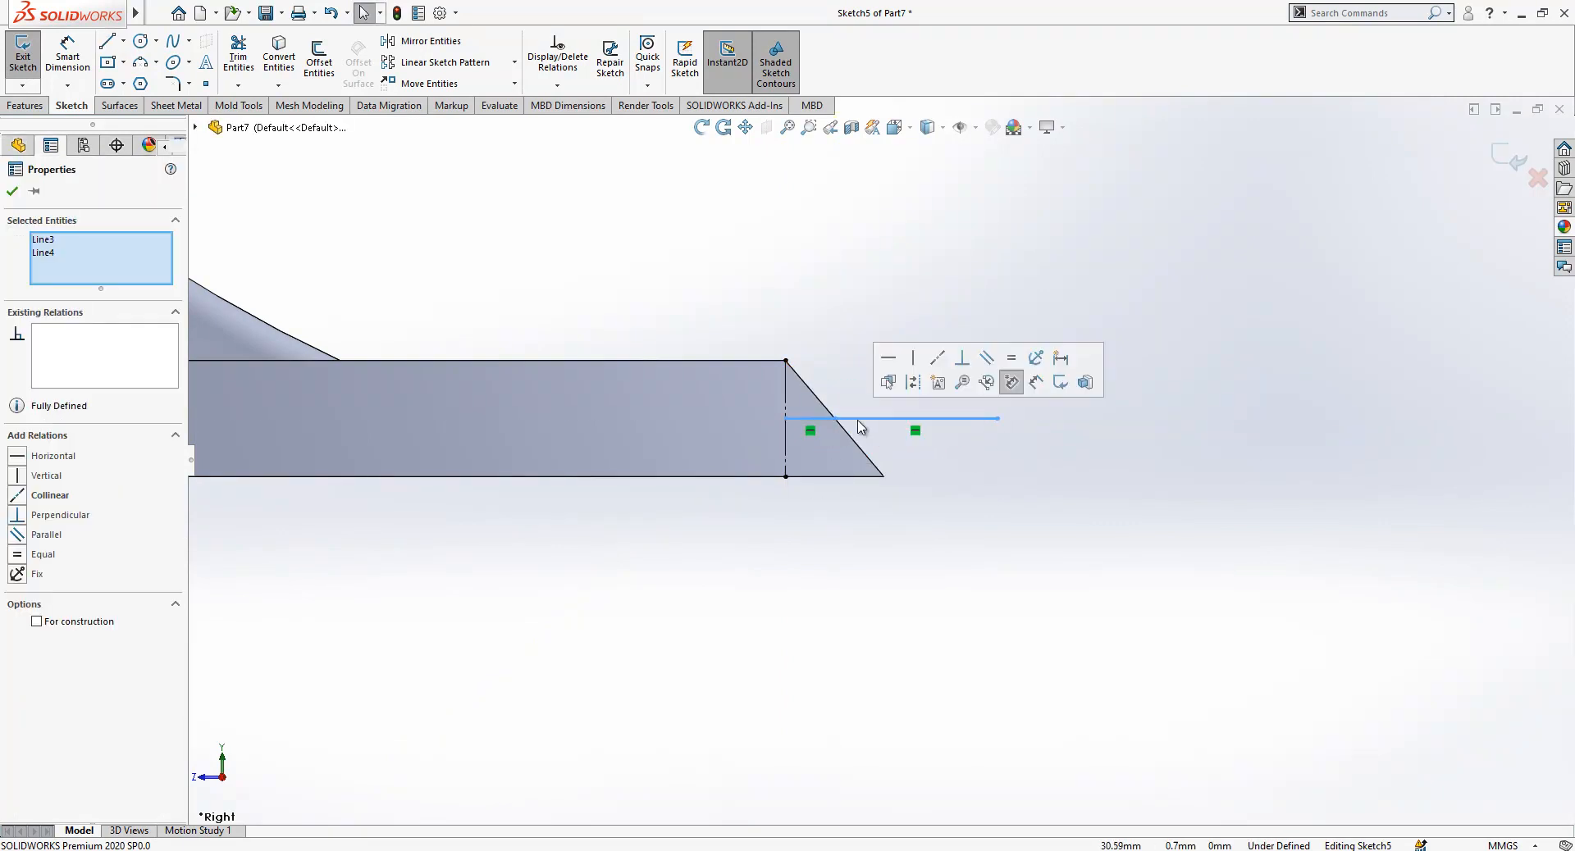
{"action": "left_click", "coordinate": [909, 384]}
Draw two concentric circles about 3.5 mm and 4.8 mm in diameter, centred on the outer end of the horizontal construction line.
{"action": "scroll", "coordinate": [880, 460], "scroll_direction": "up", "scroll_amount": 4}
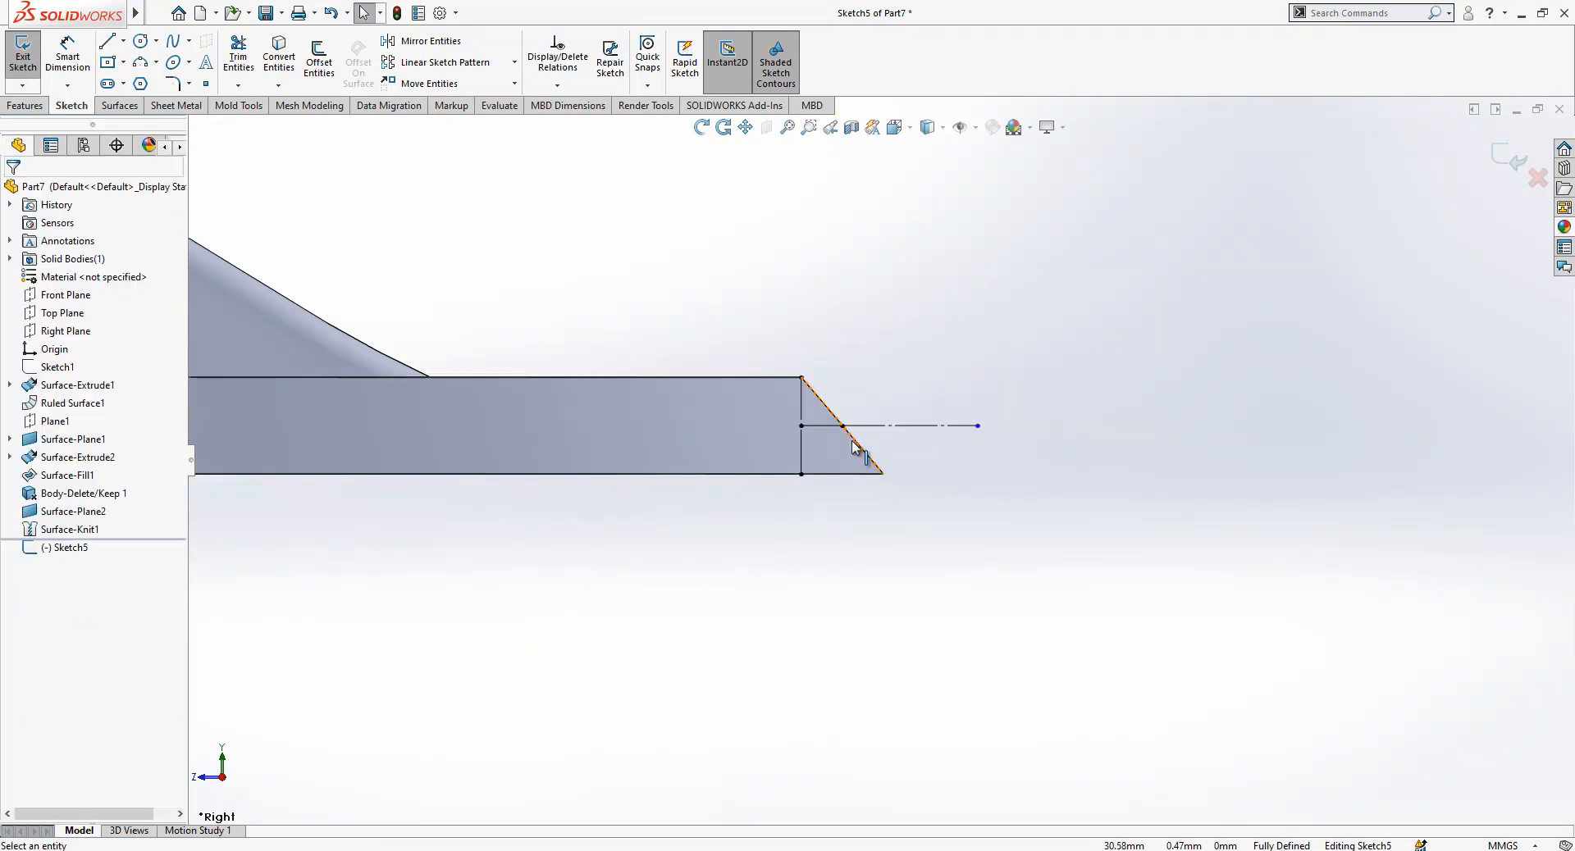
{"action": "left_click", "coordinate": [143, 42]}
{"action": "mouse_move", "coordinate": [928, 443]}
{"action": "left_mouse_down"}
{"action": "mouse_move", "coordinate": [963, 406]}
{"action": "mouse_move", "coordinate": [870, 351]}
{"action": "left_mouse_up"}
{"action": "scroll", "coordinate": [935, 434], "scroll_direction": "up", "scroll_amount": 2}
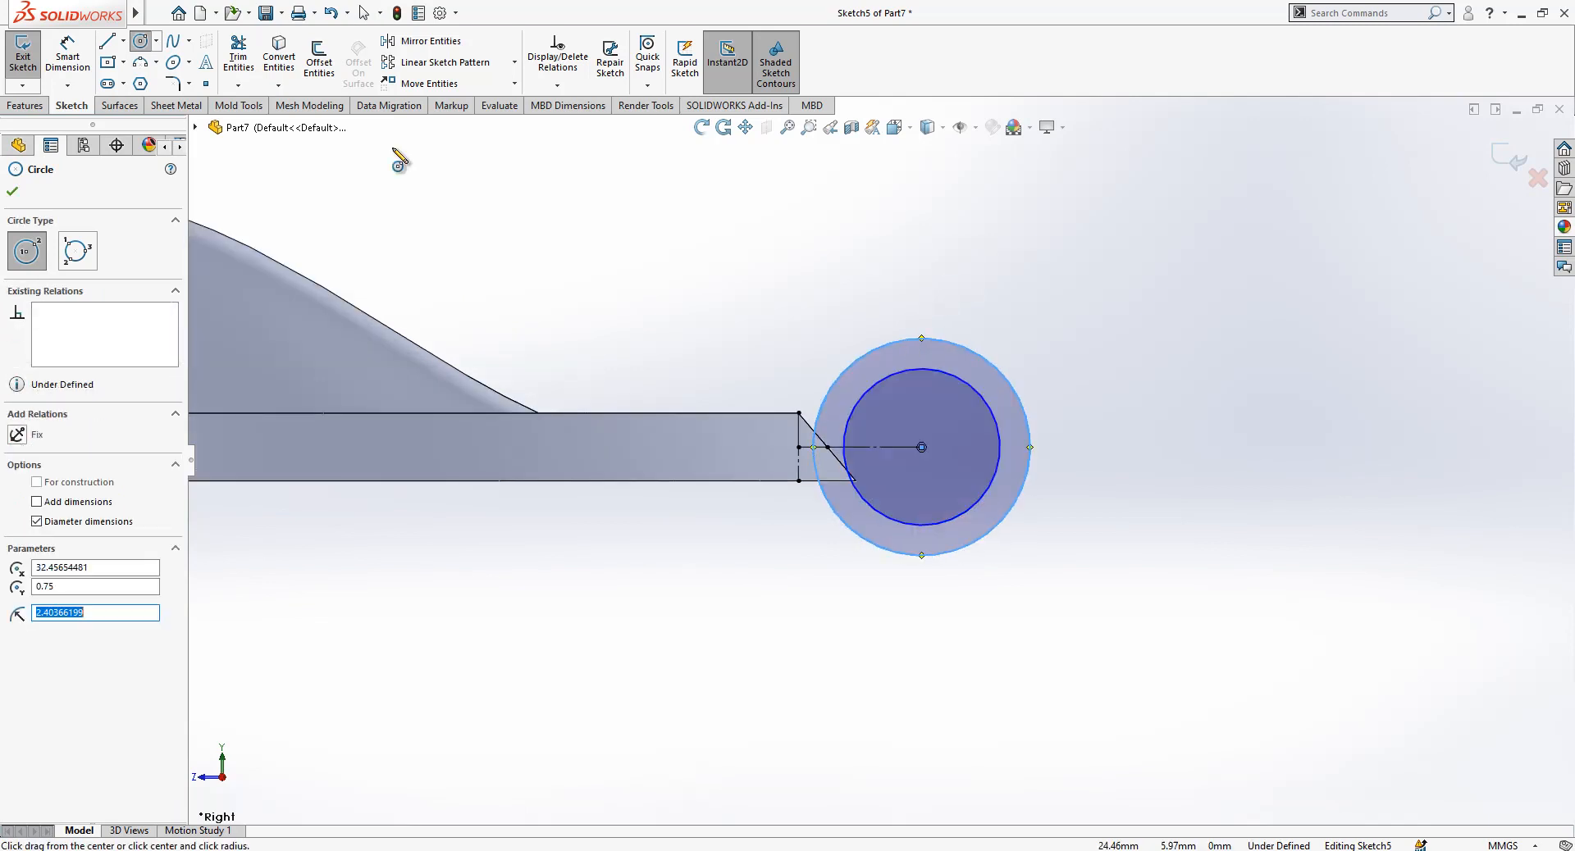
Dimension the circles with a 2 mm radial gap between them and a 4 mm diameter for the inner circle.
{"action": "left_click", "coordinate": [67, 56]}
{"action": "left_click", "coordinate": [889, 387]}
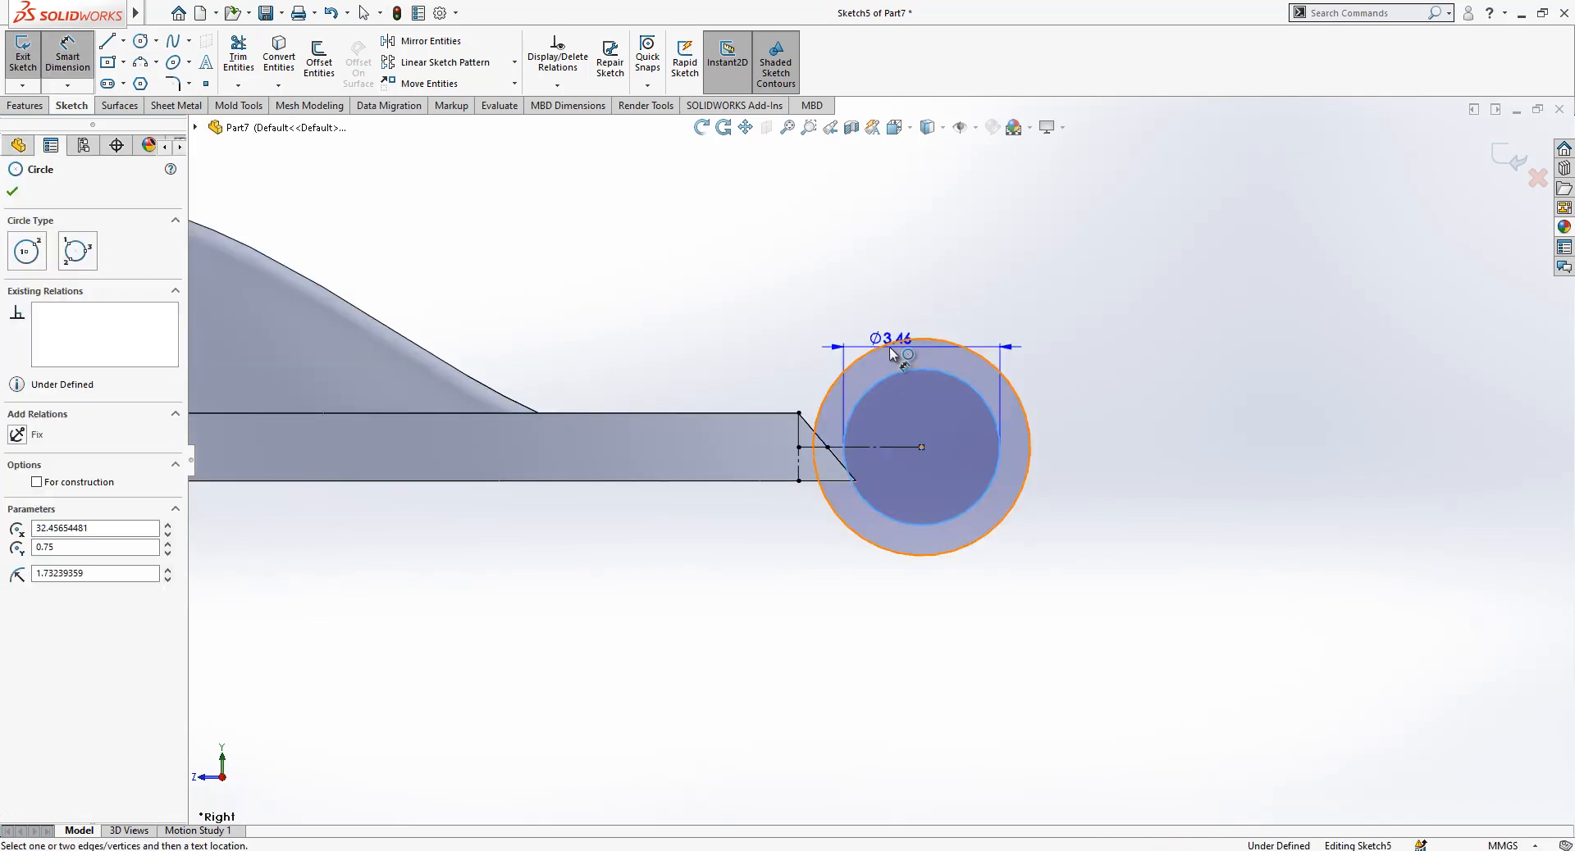
{"action": "left_click", "coordinate": [871, 328]}
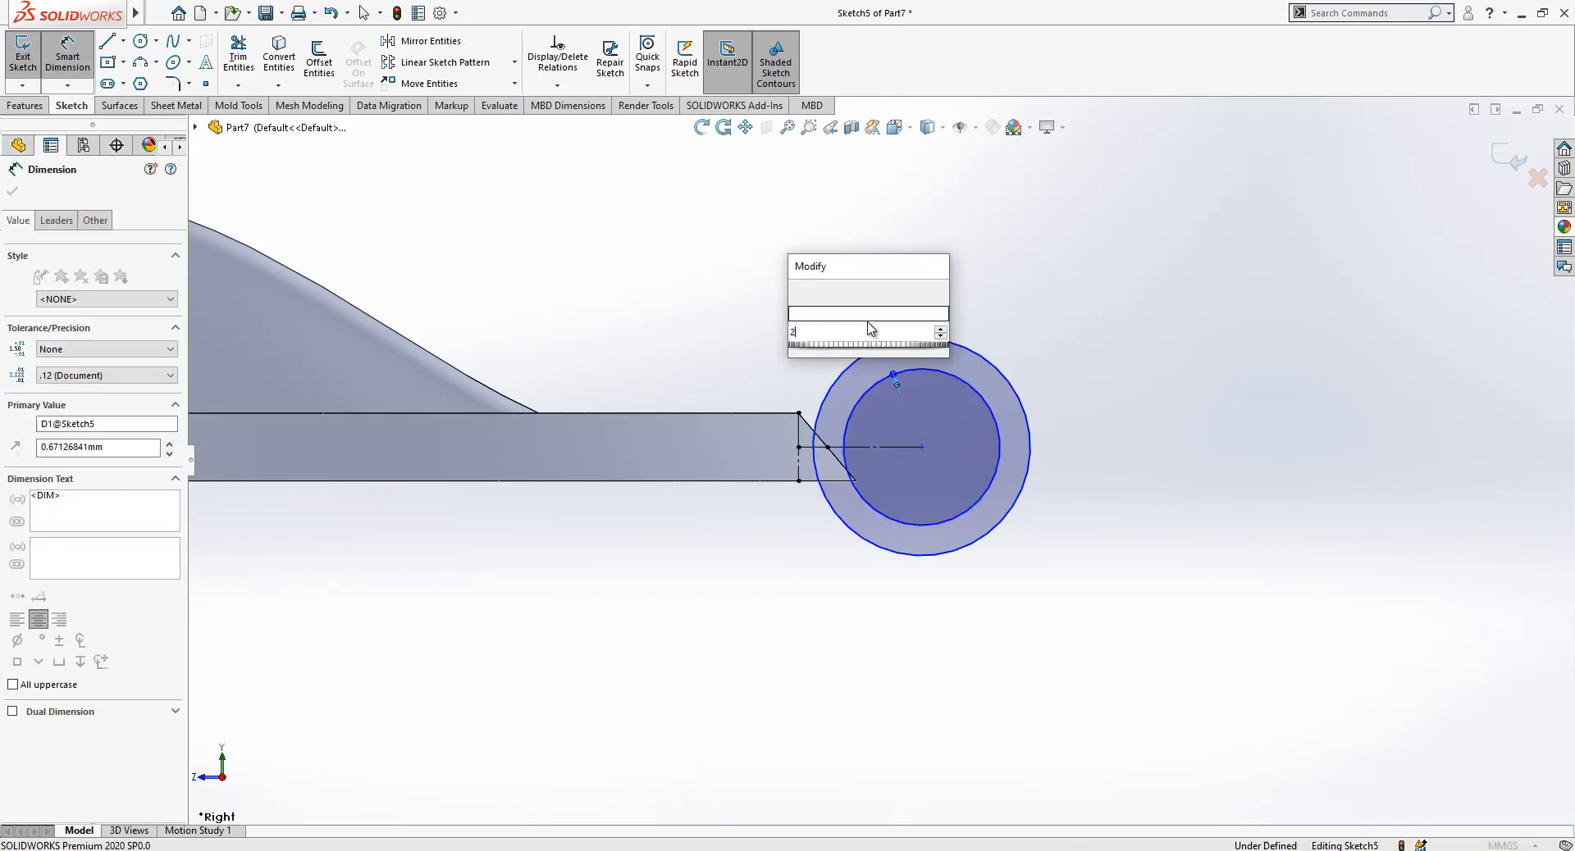
{"action": "type", "text": "2"}
{"action": "key", "text": "Return"}
{"action": "left_click", "coordinate": [961, 389]}
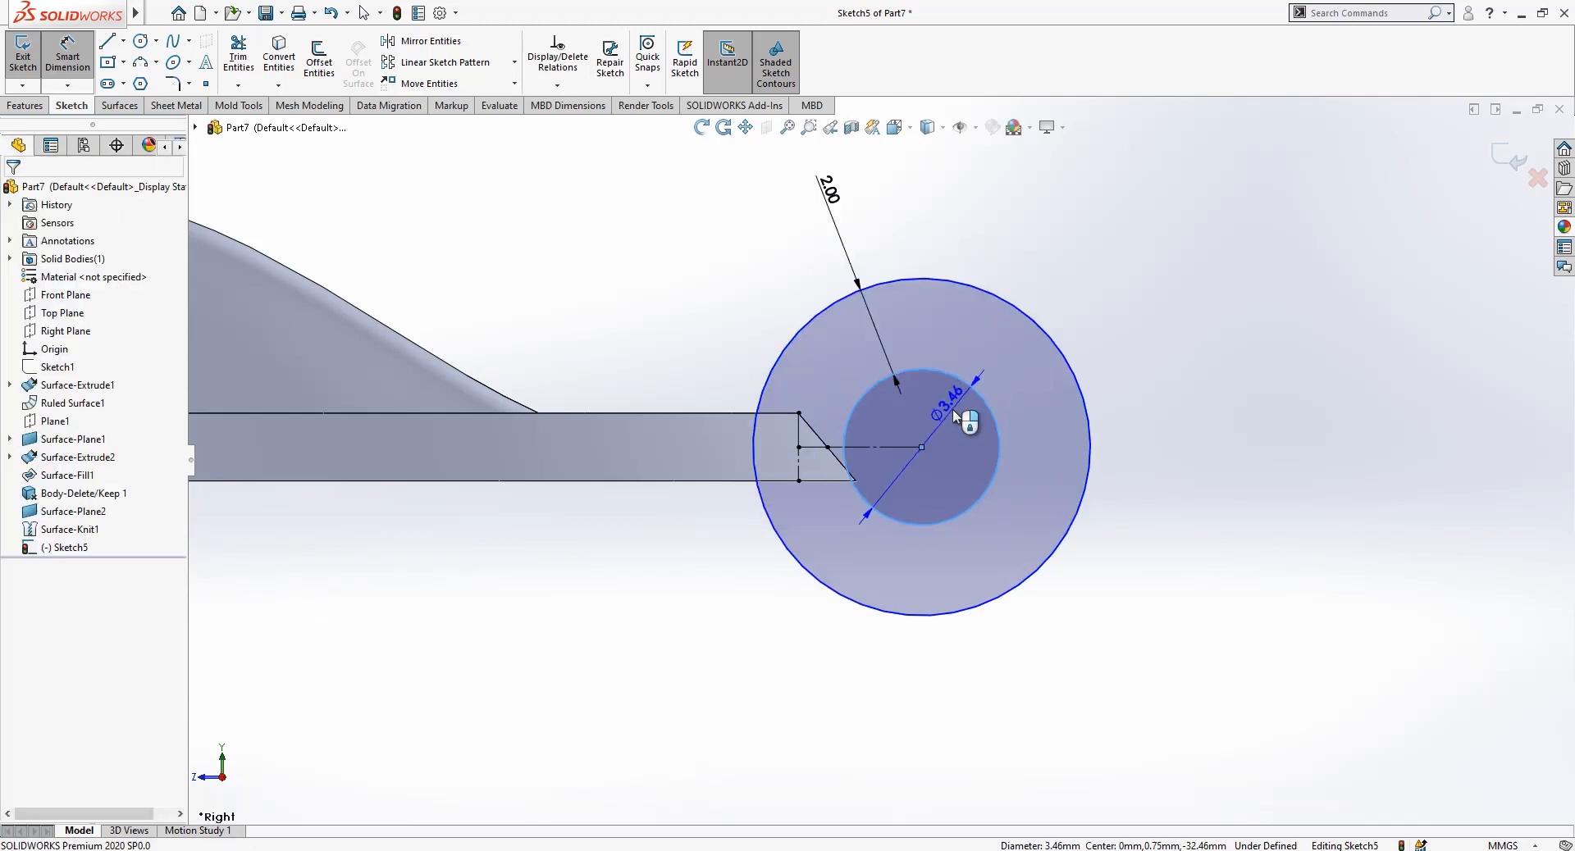
{"action": "left_click", "coordinate": [963, 415]}
{"action": "key", "text": "Return"}
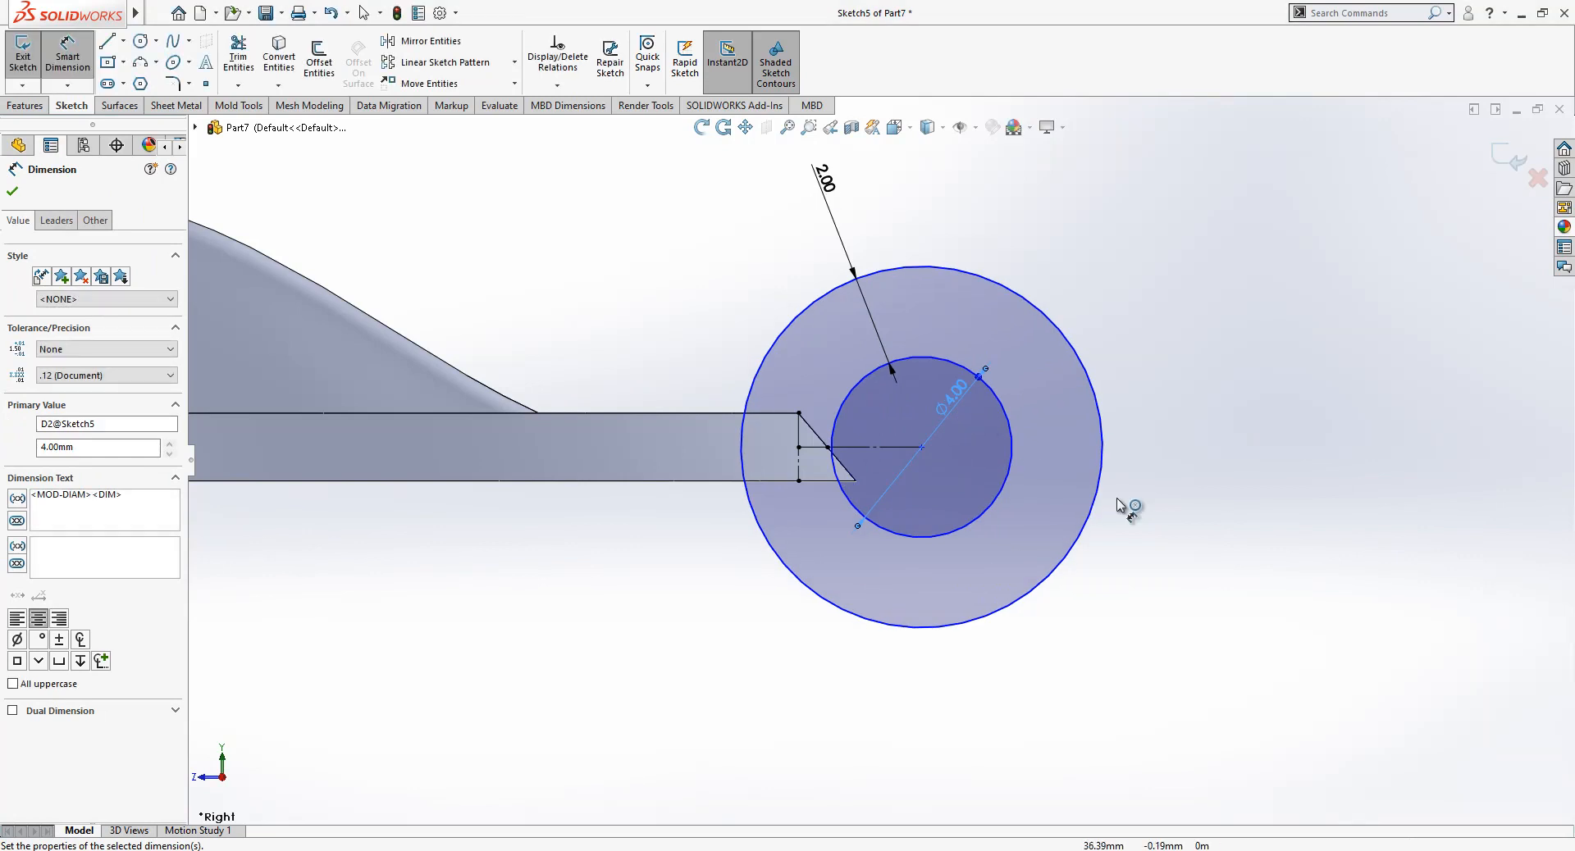
Dimension the horizontal distance from the point on the slanted edge to the circles' centre as 3.25 mm.
{"action": "left_click", "coordinate": [827, 448]}
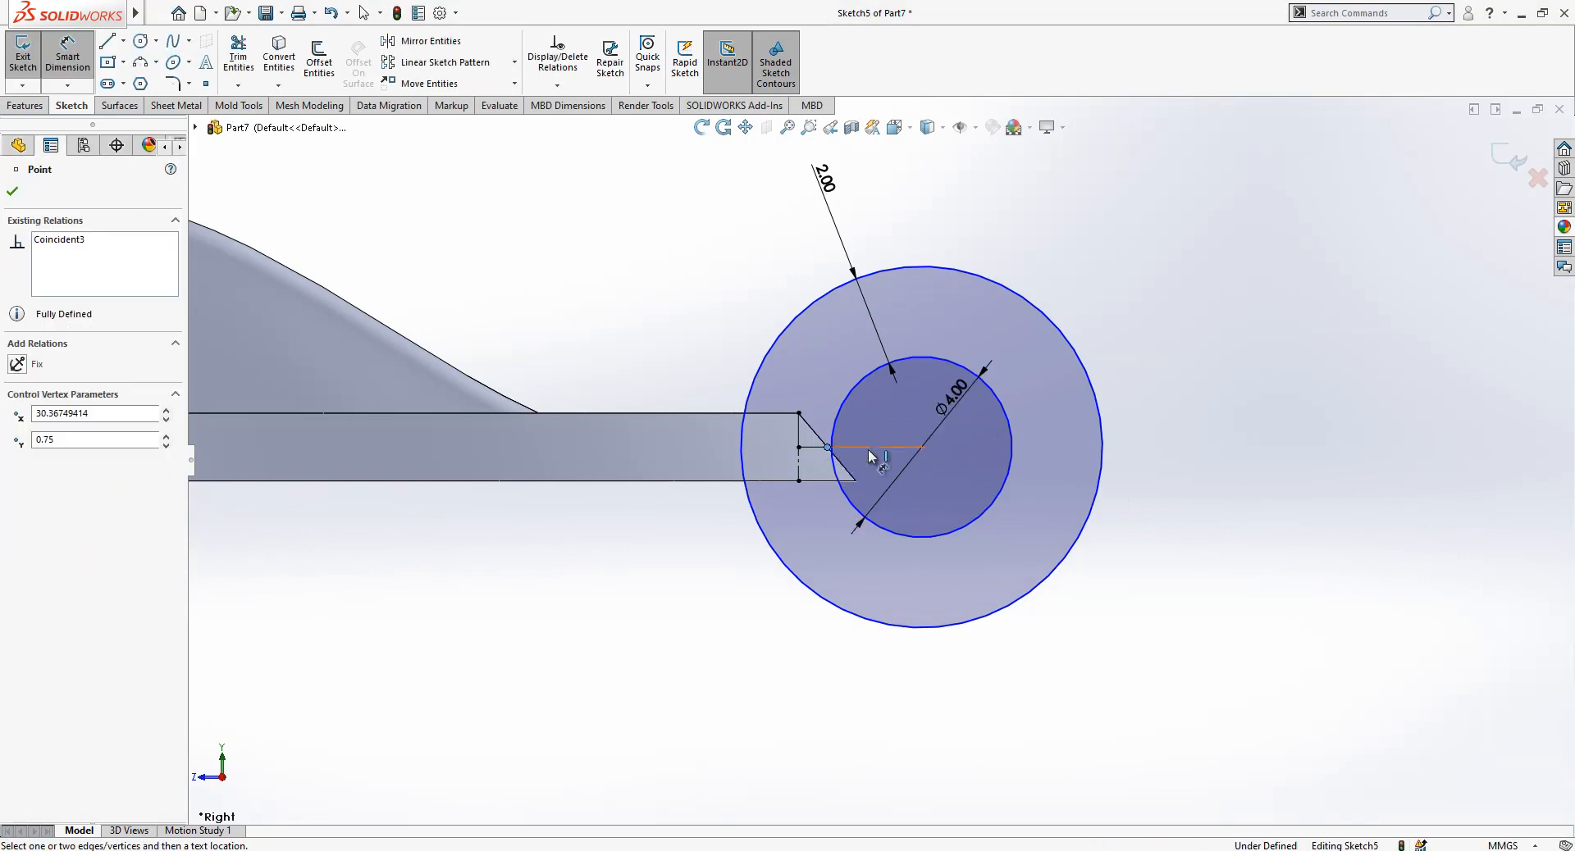
{"action": "left_click", "coordinate": [922, 448]}
{"action": "left_click", "coordinate": [907, 728]}
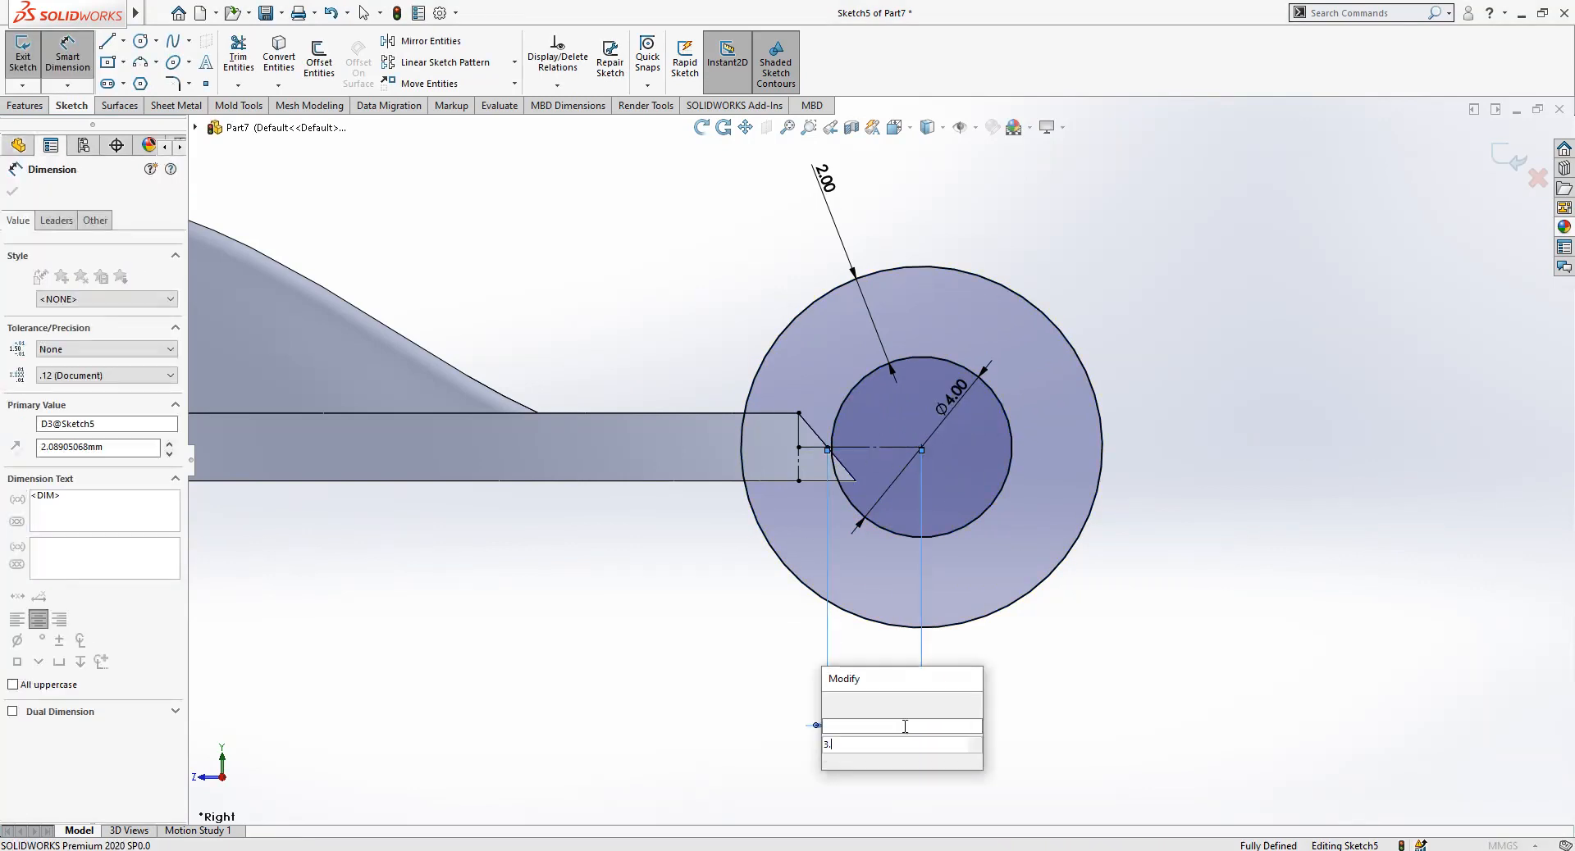
{"action": "type", "text": "3.25"}
{"action": "key", "text": "Return"}
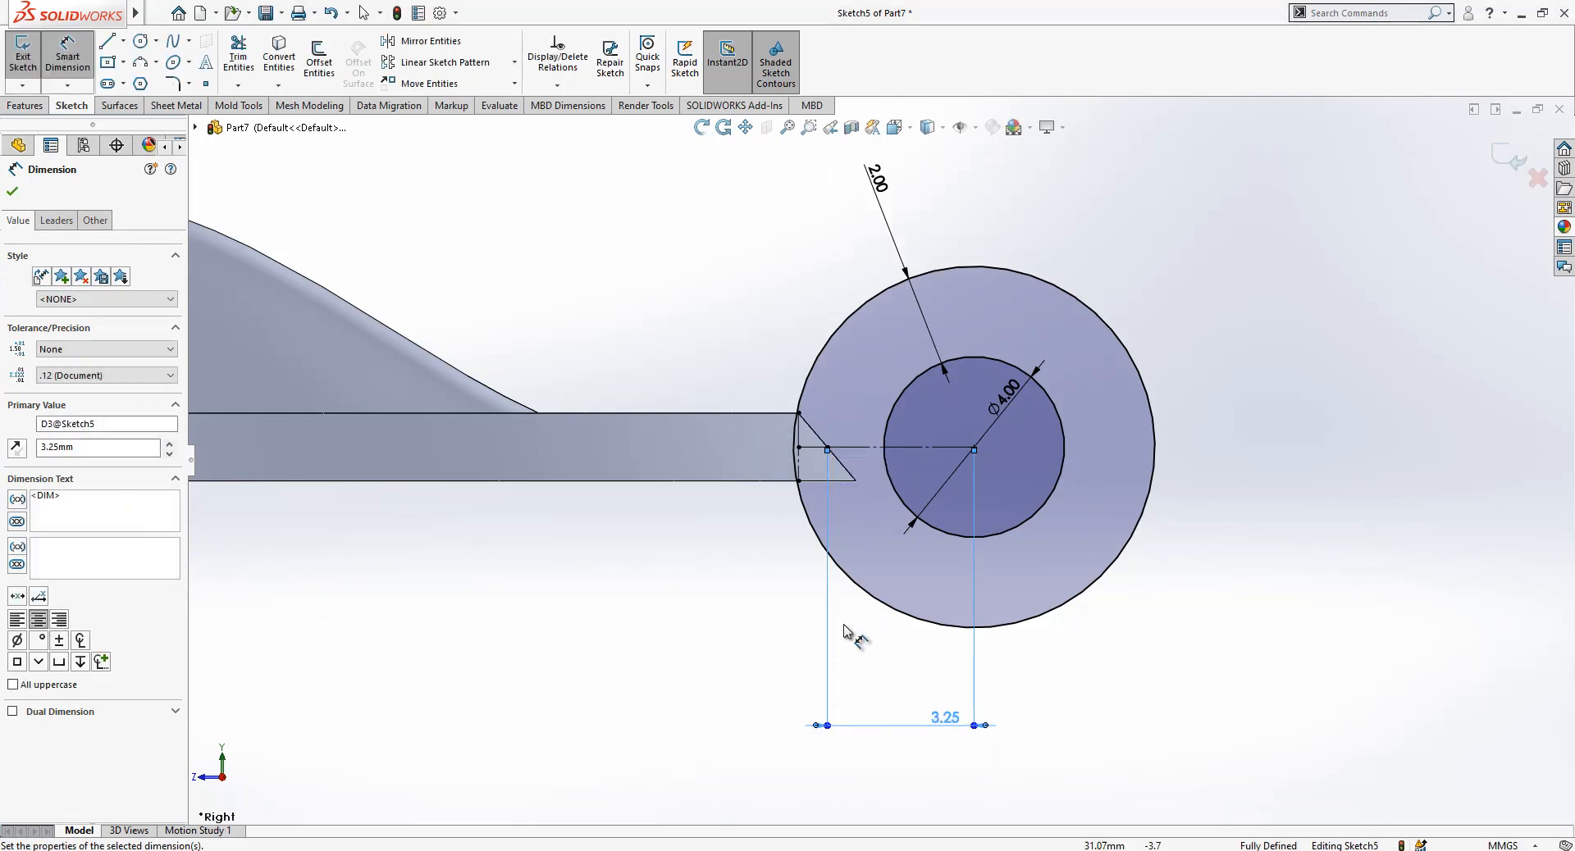
{"action": "scroll", "coordinate": [934, 468], "scroll_direction": "down", "scroll_amount": 2}
{"action": "scroll", "coordinate": [933, 467], "scroll_direction": "up", "scroll_amount": 2}
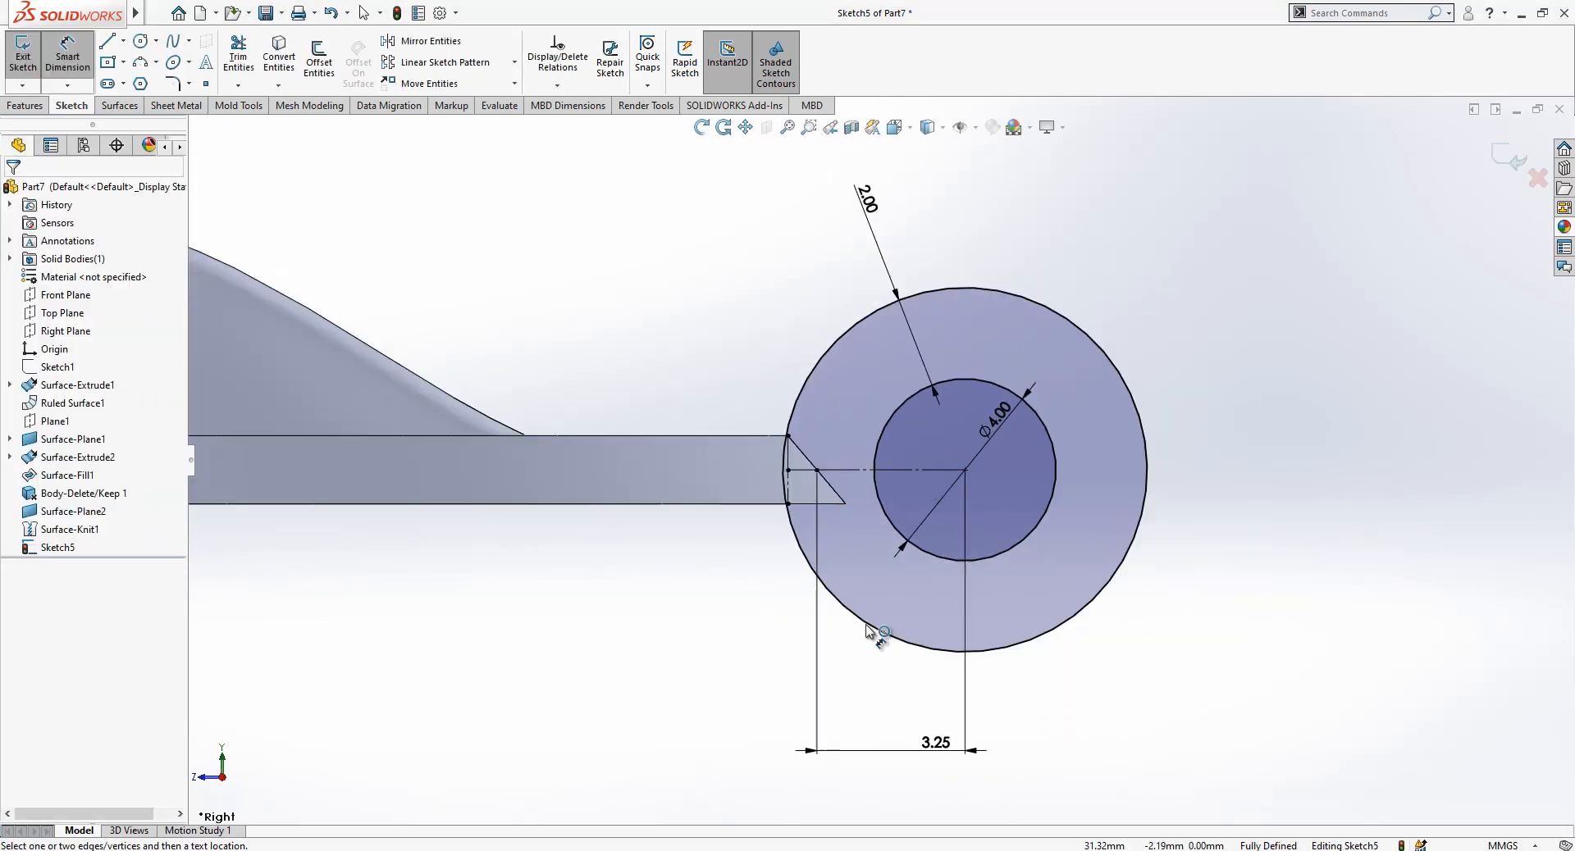
Change the distance between the slanted edge's point and the circles' centre to 3.4 mm, and exit the sketch.
{"action": "mouse_move", "coordinate": [935, 745]}
{"action": "middle_mouse_down"}
{"action": "mouse_move", "coordinate": [864, 648]}
{"action": "mouse_move", "coordinate": [988, 615]}
{"action": "middle_mouse_up"}
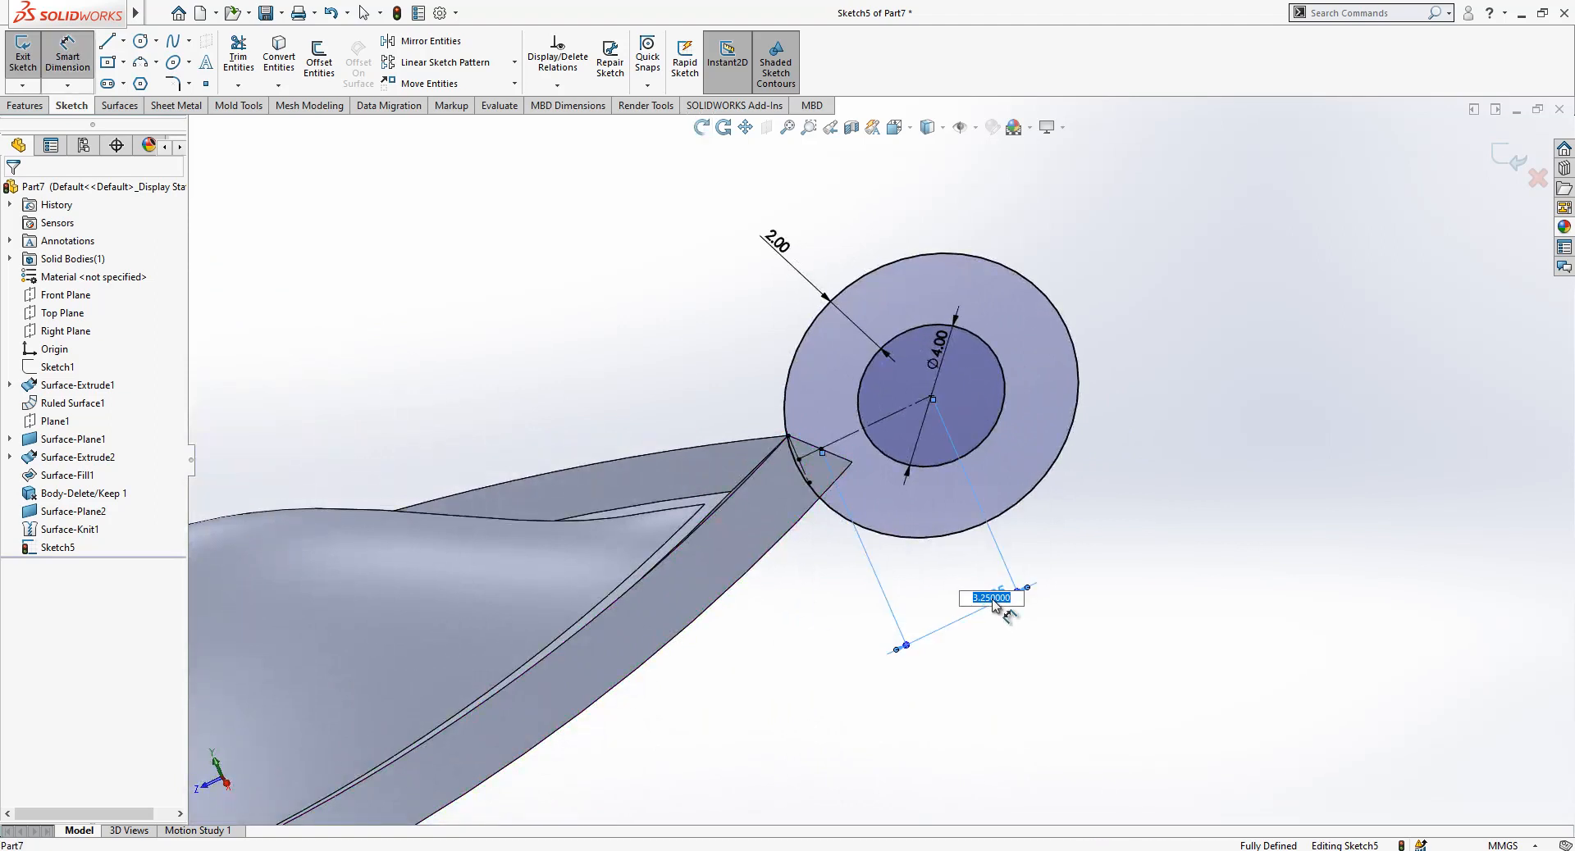
{"action": "key", "text": "Return"}
{"action": "middle_click_drag", "start_coordinate": [647, 356], "coordinate": [1169, 502]}
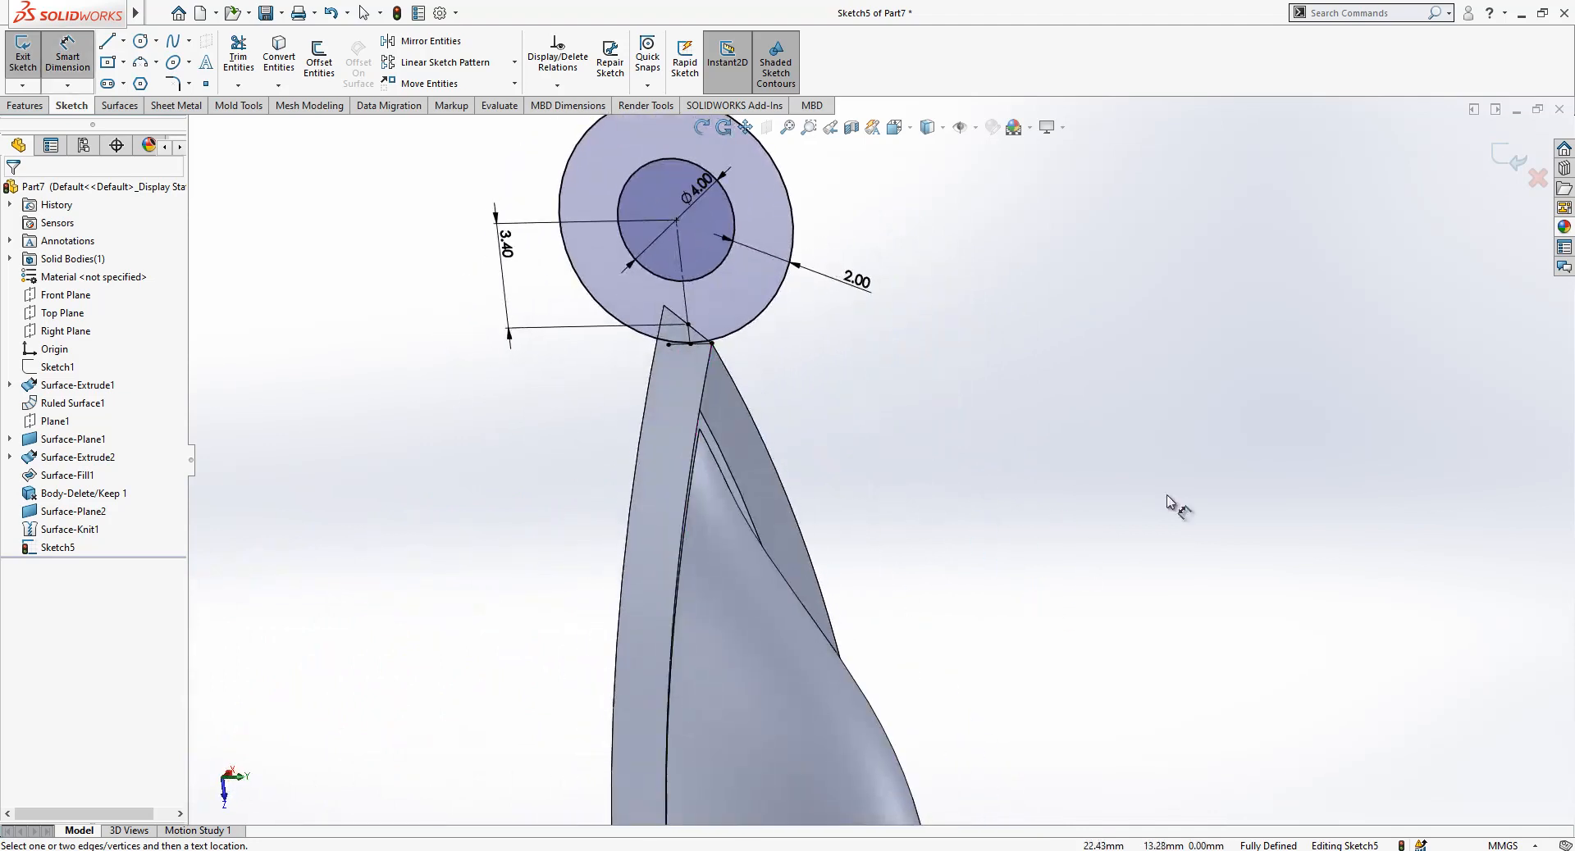
{"action": "left_click", "coordinate": [1507, 152]}
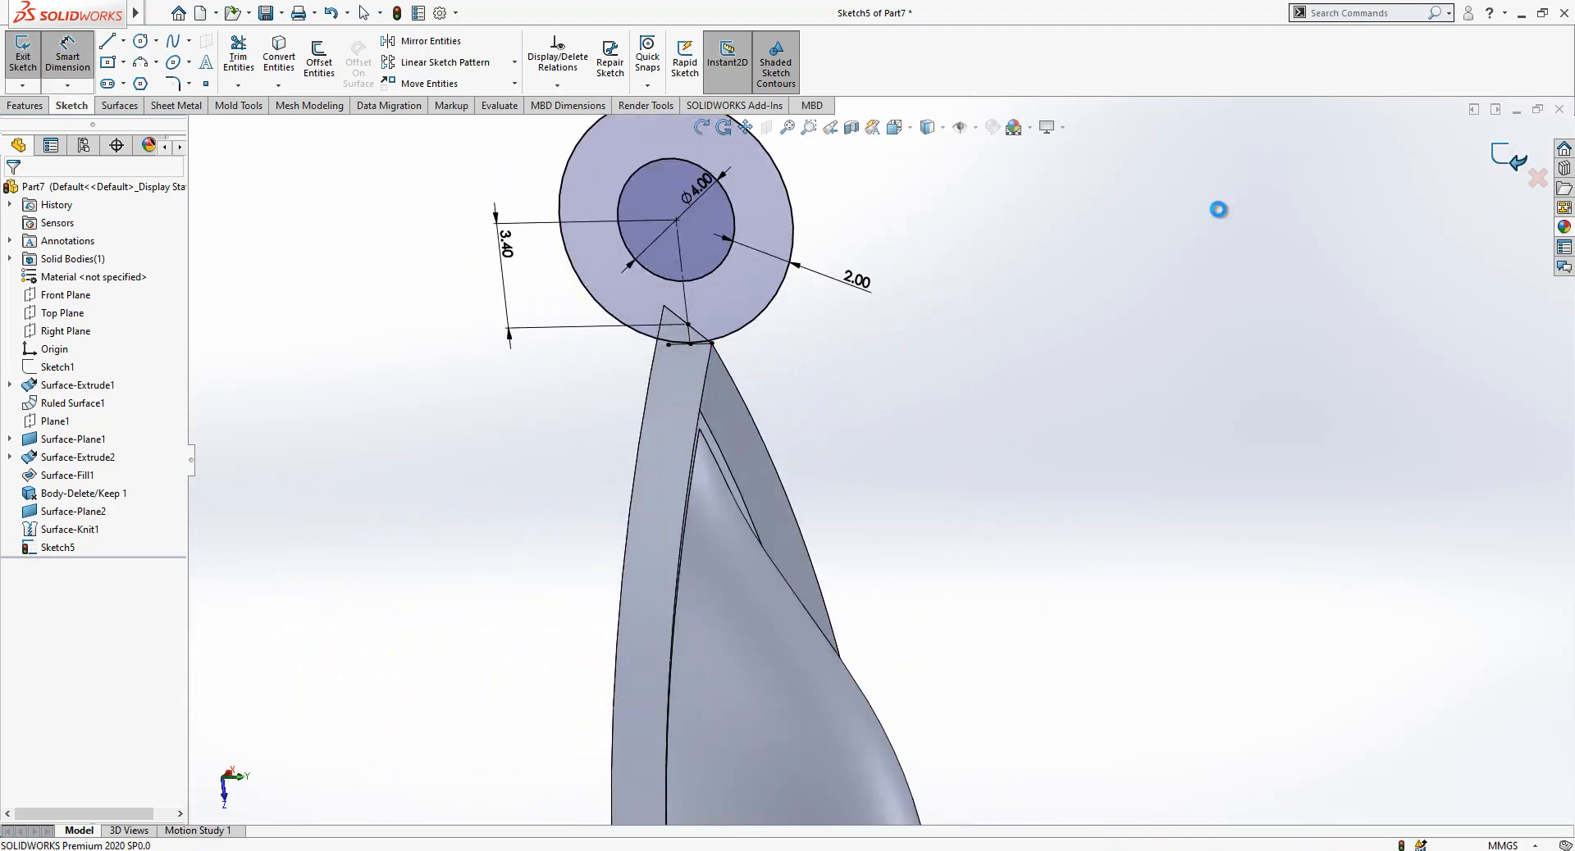
Extrude the ring profile 2 mm with a Mid Plane end condition, without merging it with the teardrop body.
{"action": "left_click", "coordinate": [25, 105]}
{"action": "left_click", "coordinate": [29, 57]}
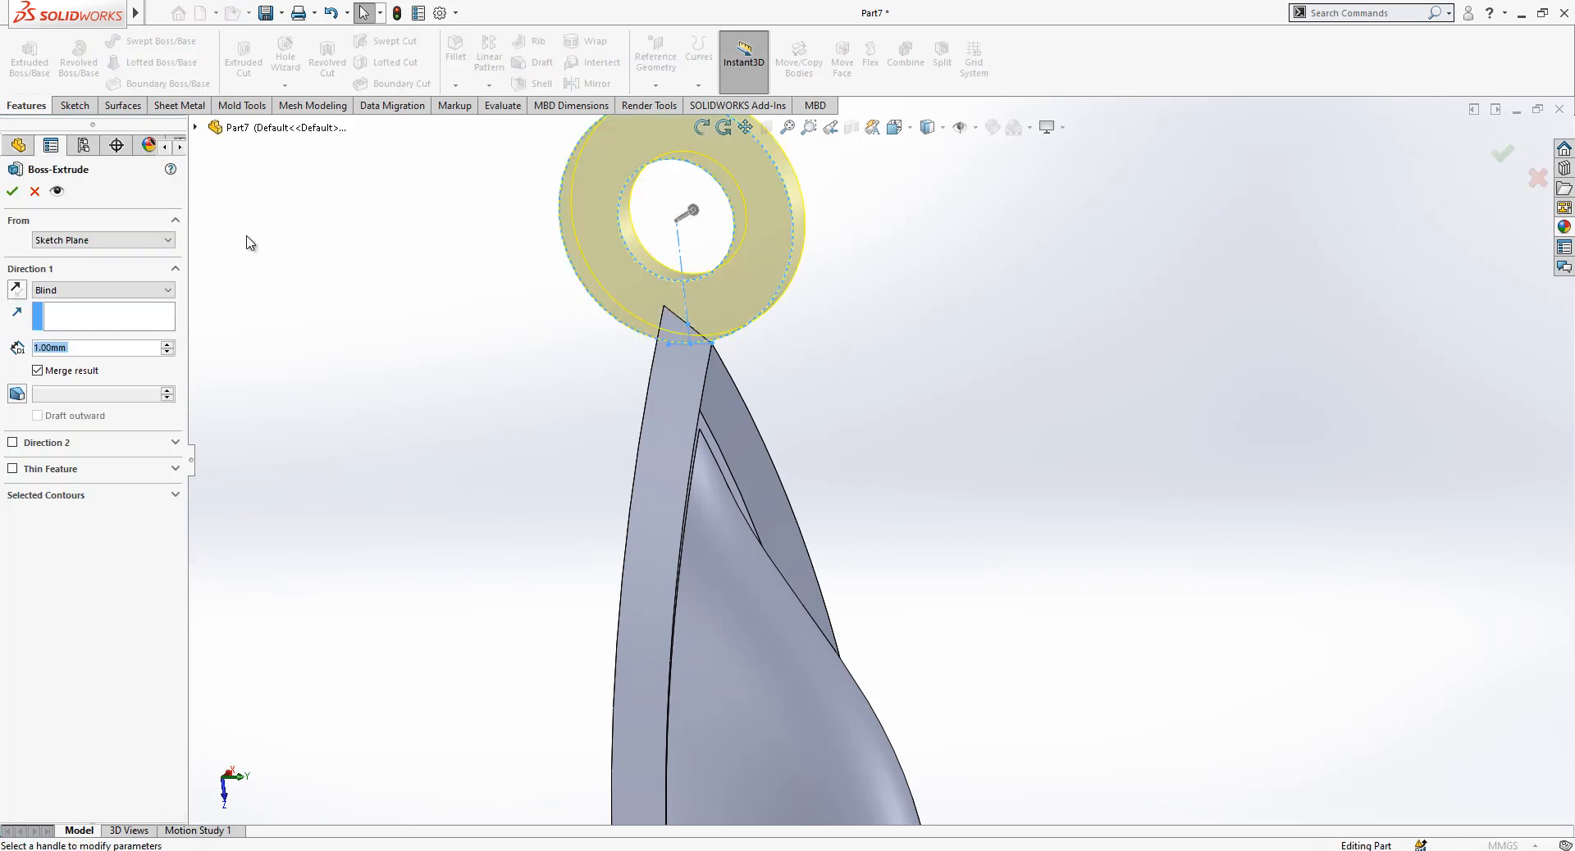
{"action": "left_click", "coordinate": [97, 291]}
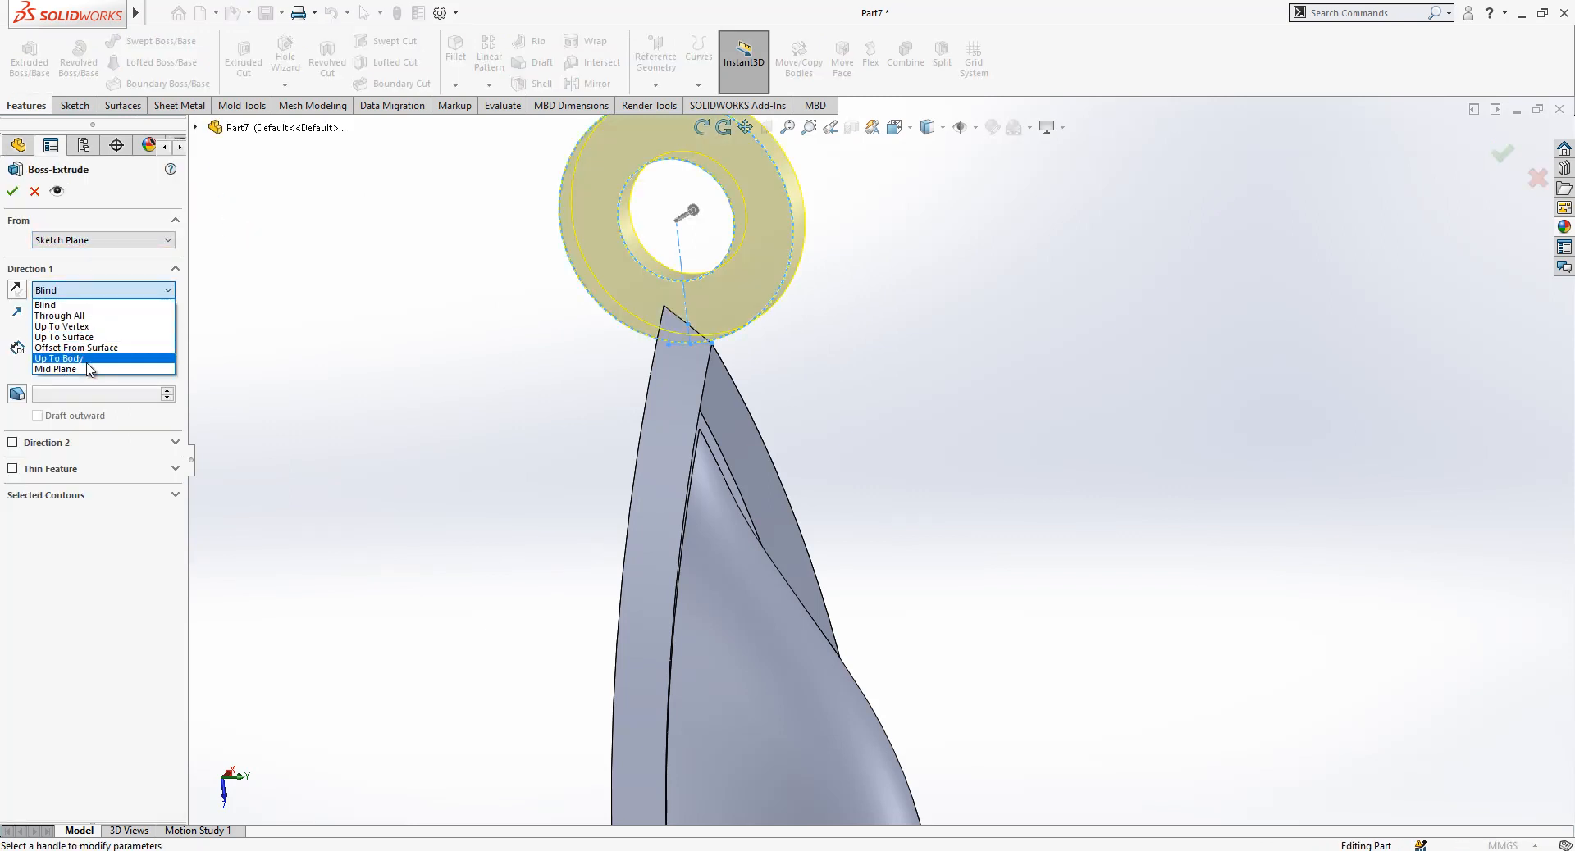
{"action": "left_click", "coordinate": [90, 366]}
{"action": "type", "text": "2"}
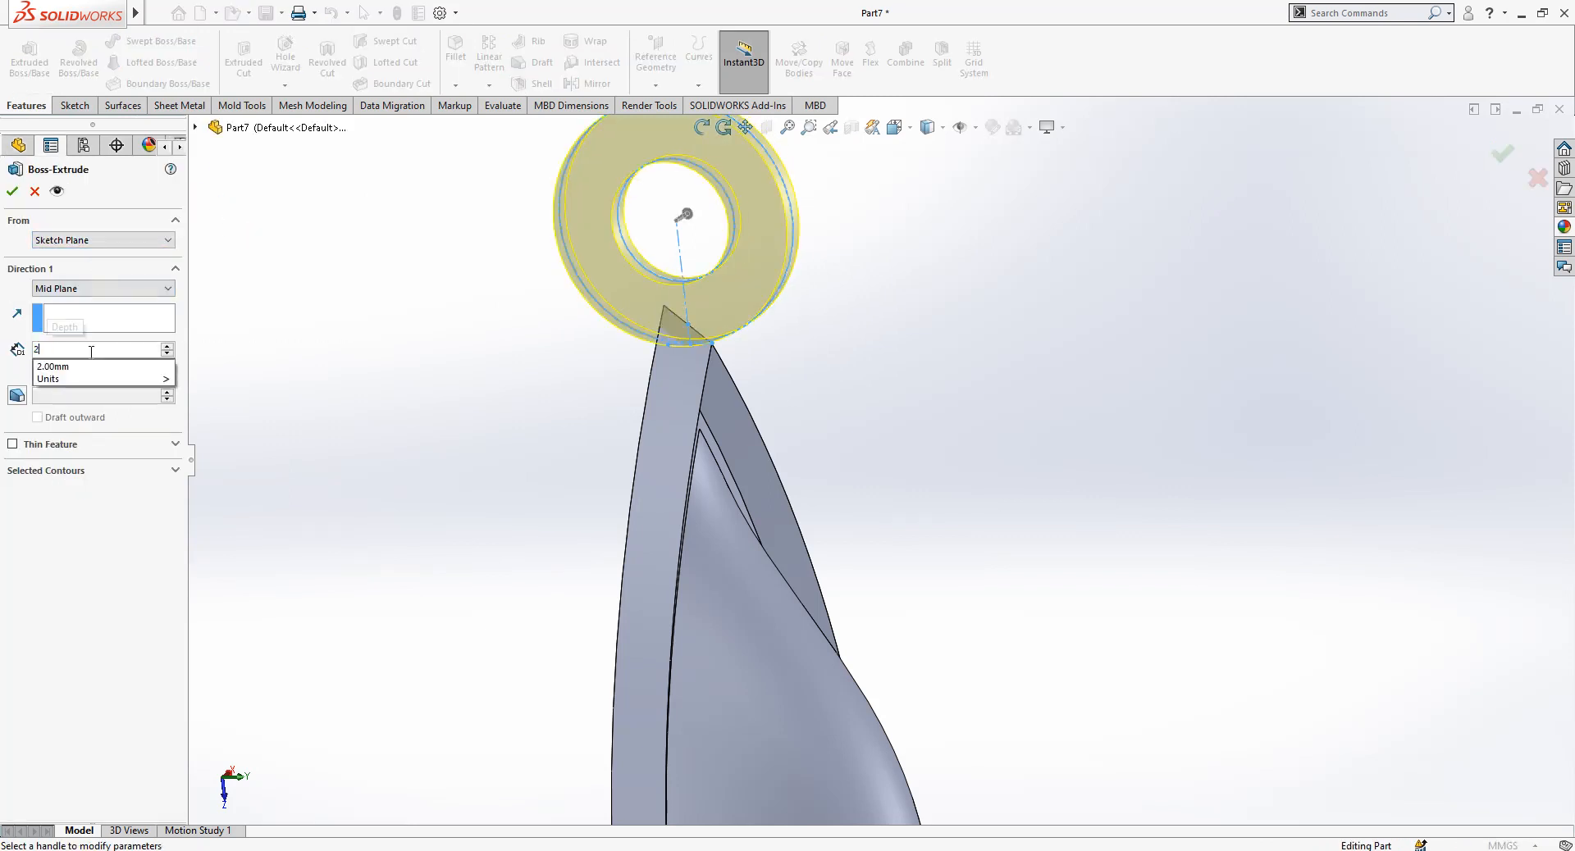
{"action": "key", "text": "Return"}
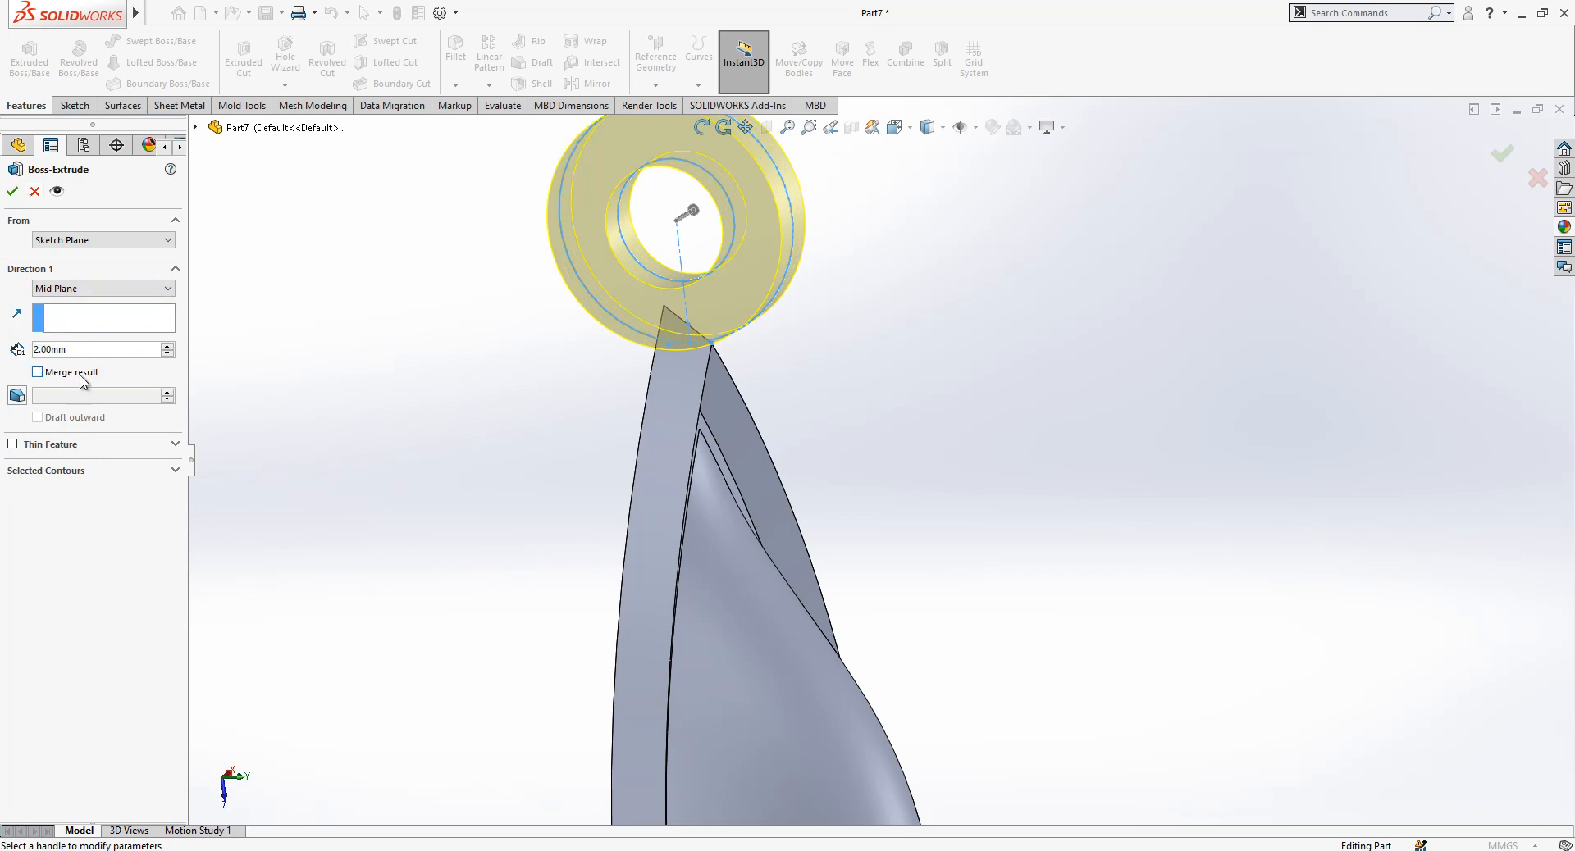
{"action": "left_click", "coordinate": [13, 195]}
{"action": "middle_click_drag", "start_coordinate": [425, 338], "coordinate": [767, 359]}
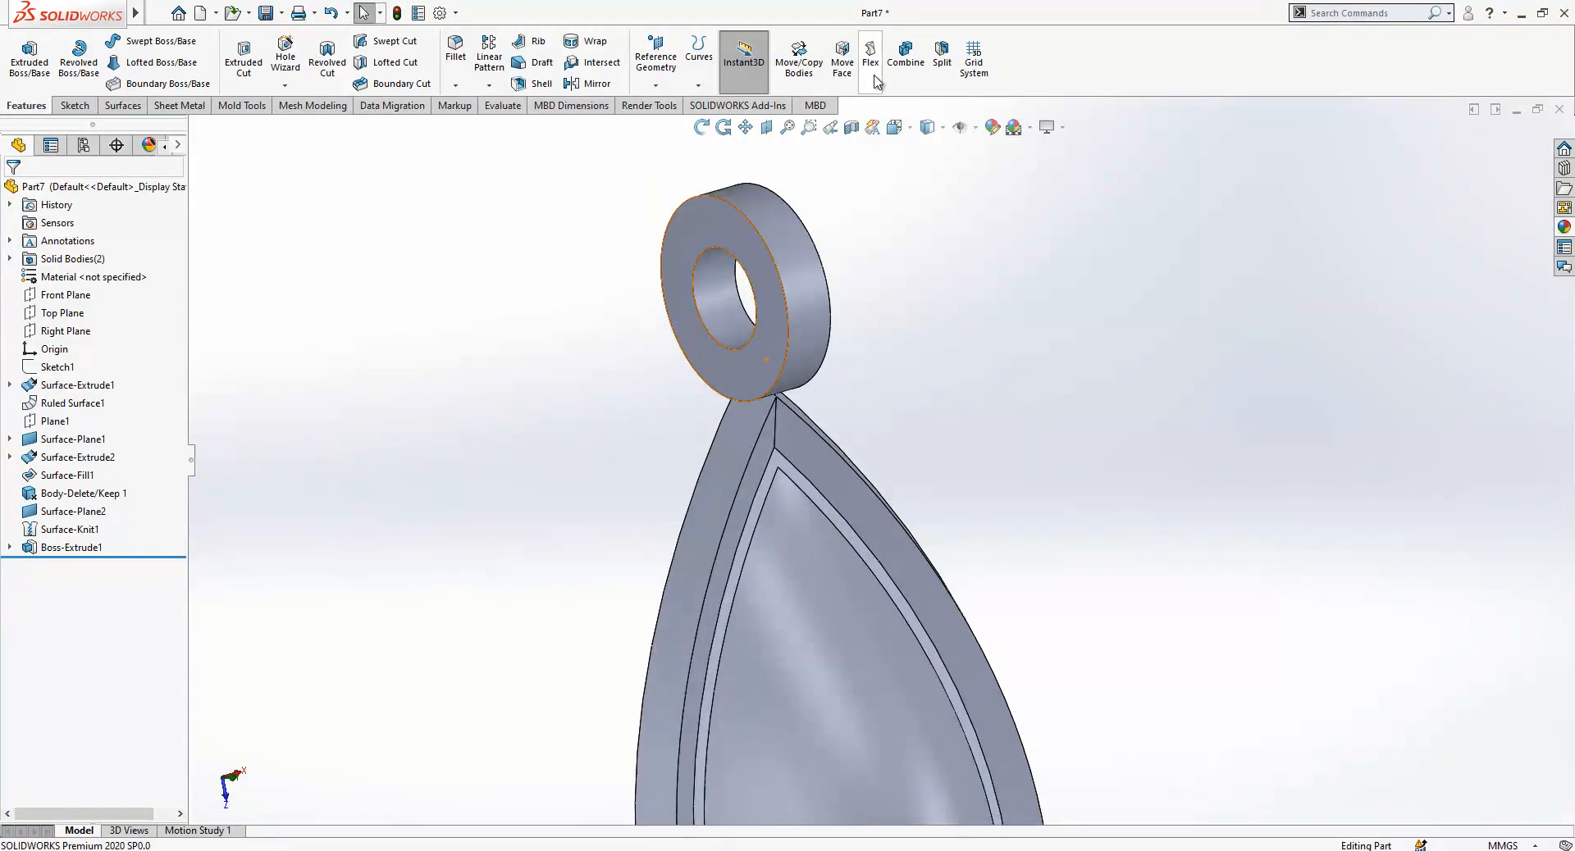
{"action": "left_click", "coordinate": [902, 69]}
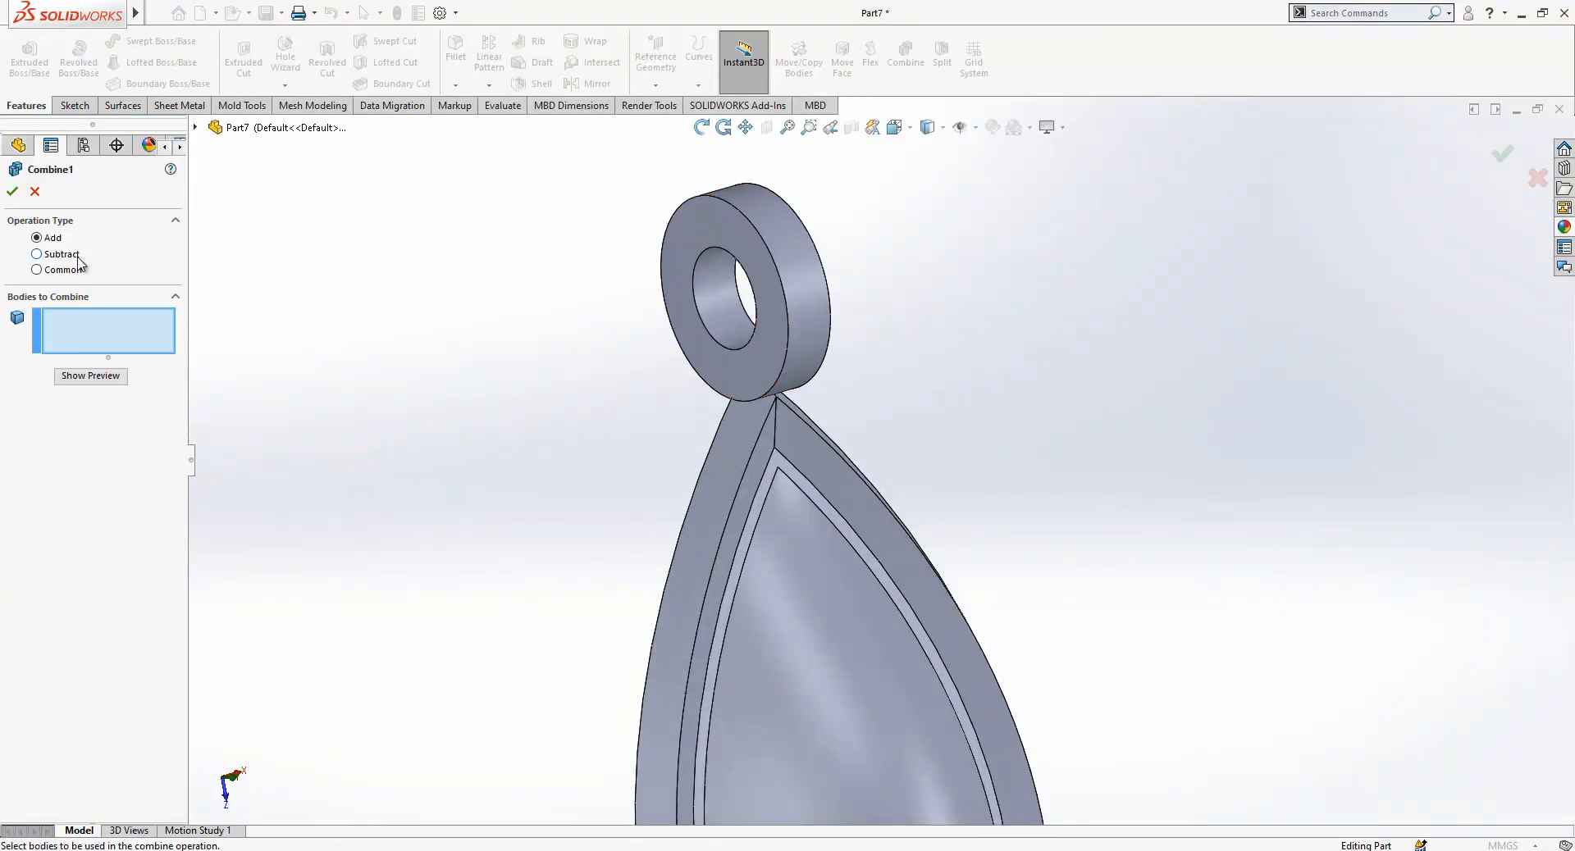
{"action": "left_click", "coordinate": [35, 193]}
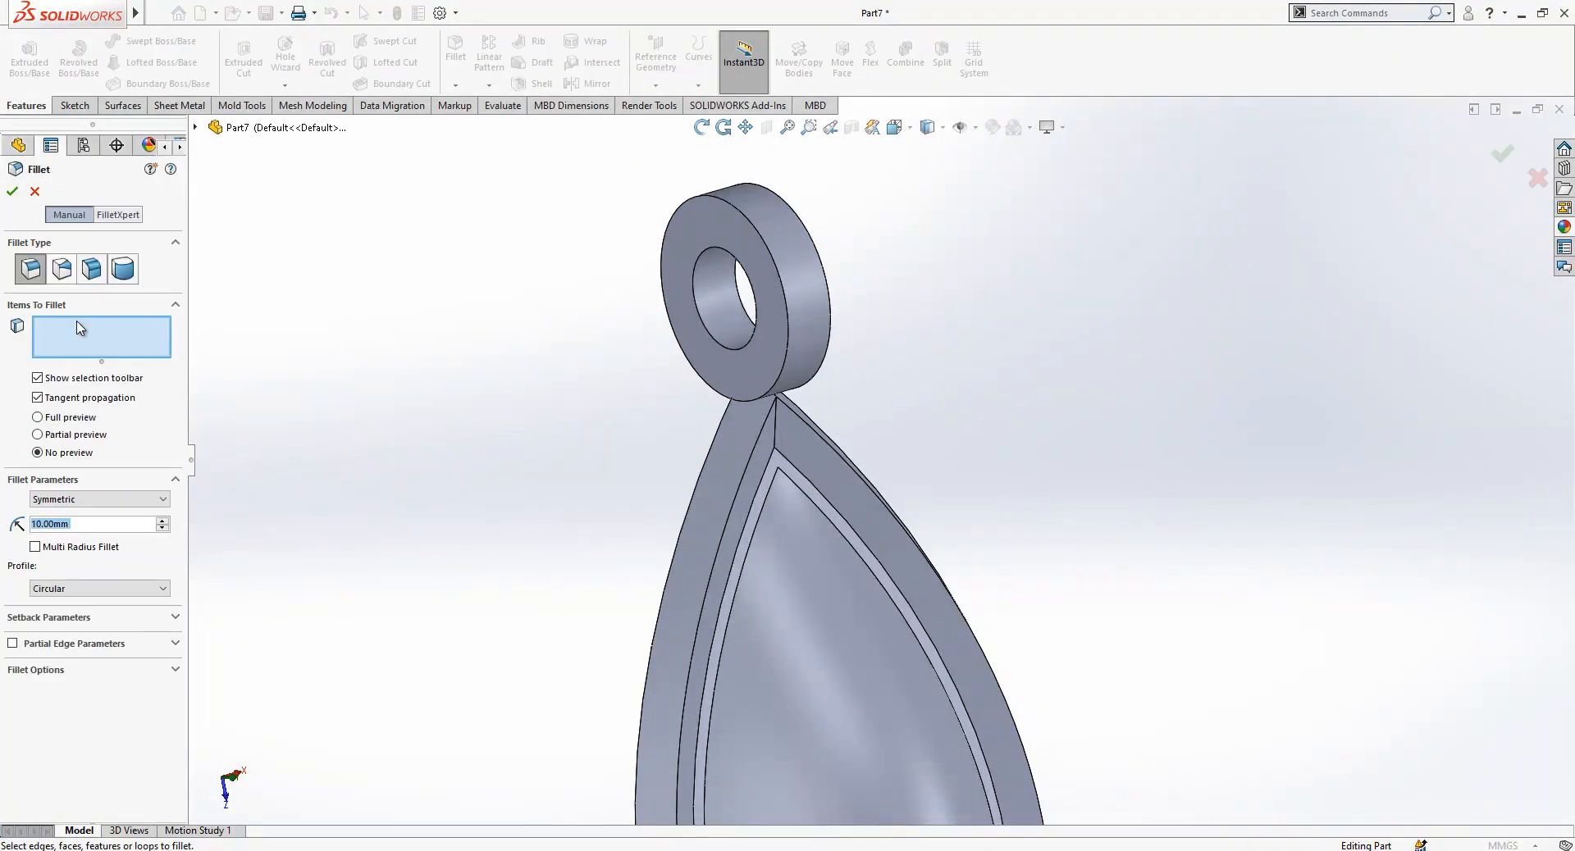
Fillet the edges of the ring's two flat faces with a 1 mm radius.
{"action": "type", "text": "1"}
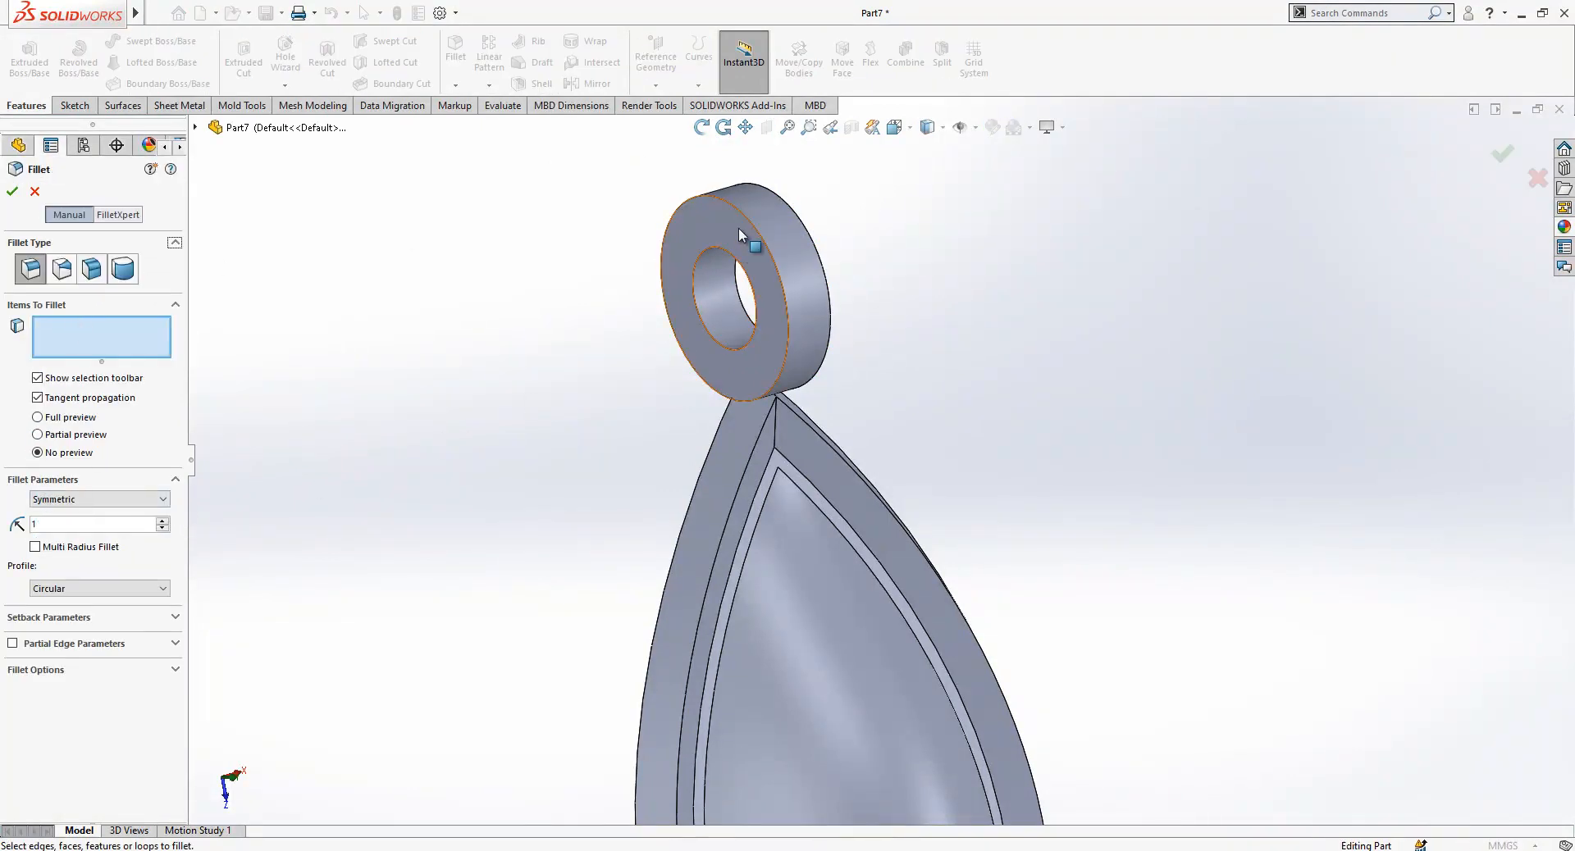
{"action": "left_click", "coordinate": [733, 230]}
{"action": "middle_click_drag", "start_coordinate": [730, 231], "coordinate": [811, 239]}
{"action": "left_click", "coordinate": [818, 250]}
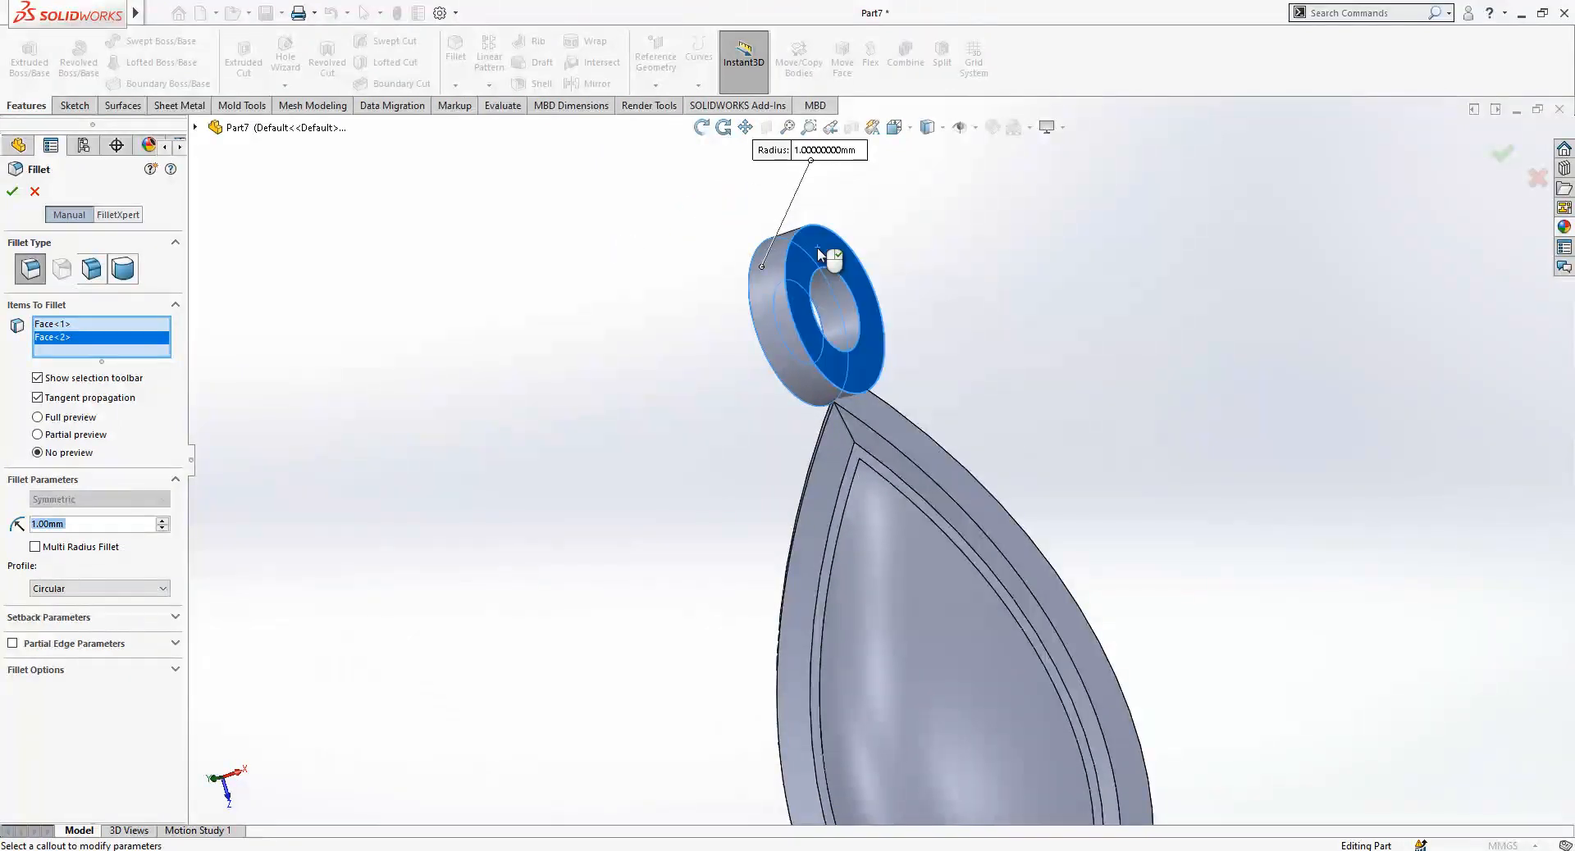
{"action": "right_click", "coordinate": [818, 250]}
Combine the filleted ring and the knitted teardrop body into one solid with the Add operation.
{"action": "middle_click_drag", "start_coordinate": [833, 327], "coordinate": [941, 343]}
{"action": "scroll", "coordinate": [801, 382], "scroll_direction": "up", "scroll_amount": 2}
{"action": "middle_click_drag", "start_coordinate": [800, 382], "coordinate": [875, 337]}
{"action": "scroll", "coordinate": [875, 337], "scroll_direction": "up", "scroll_amount": 1}
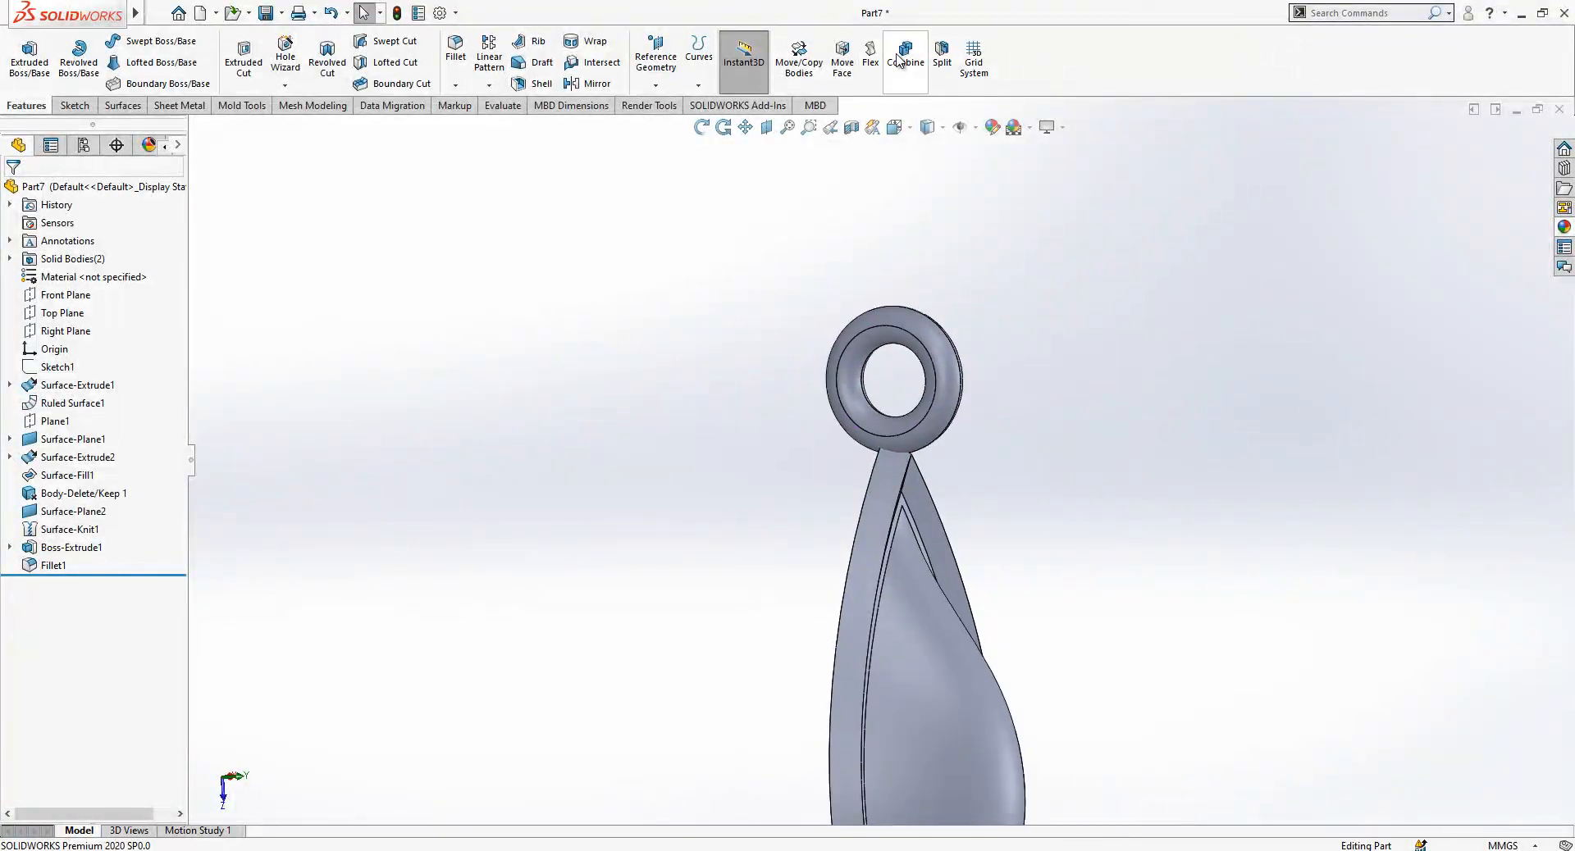
{"action": "left_click", "coordinate": [893, 64]}
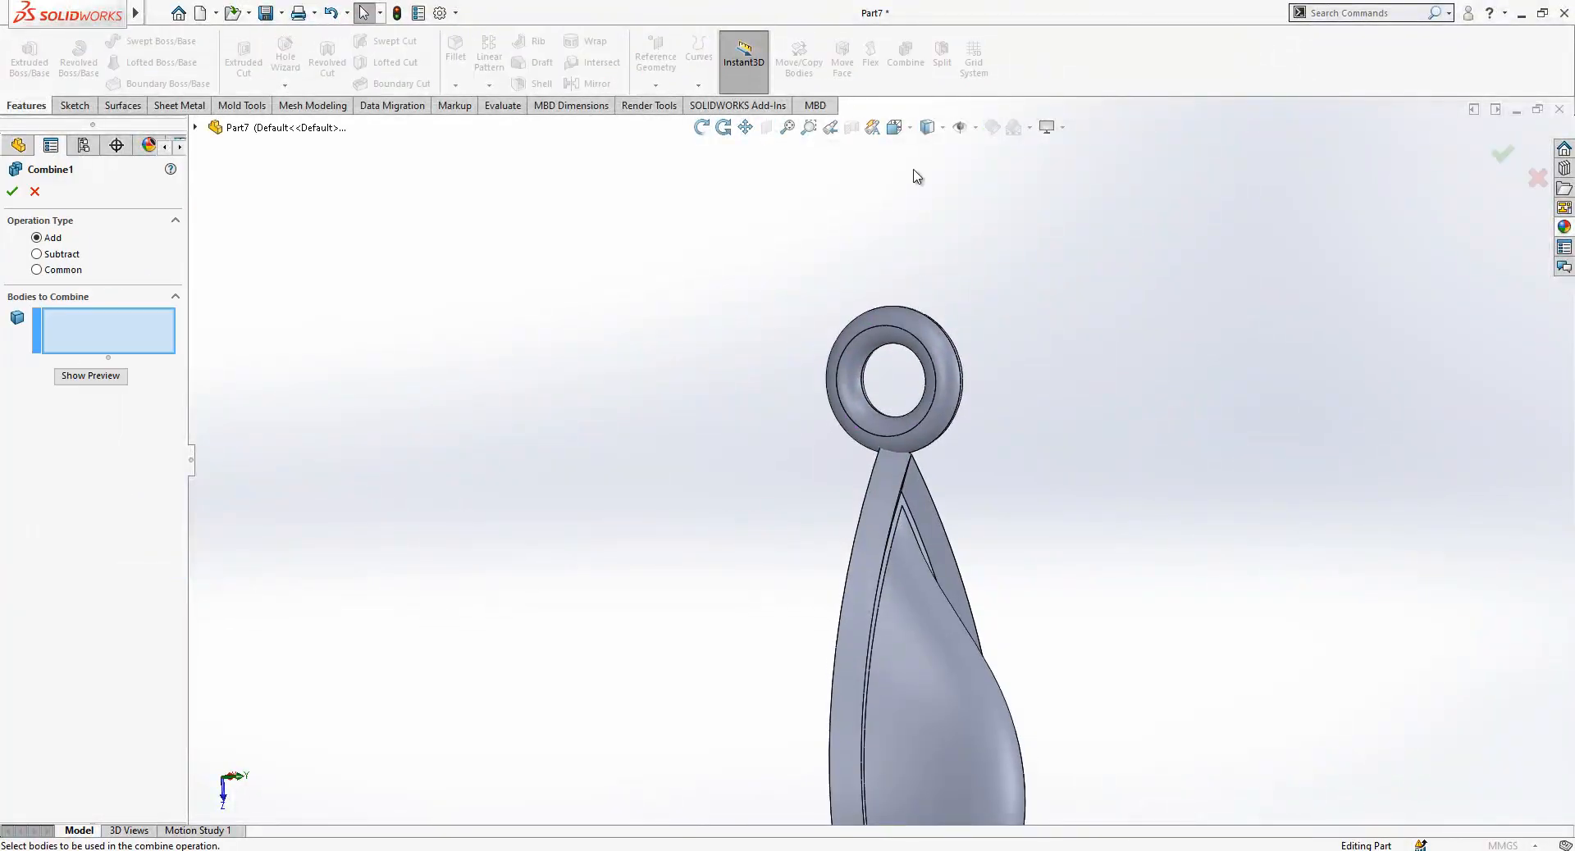
{"action": "left_click", "coordinate": [910, 449]}
{"action": "left_click", "coordinate": [894, 469]}
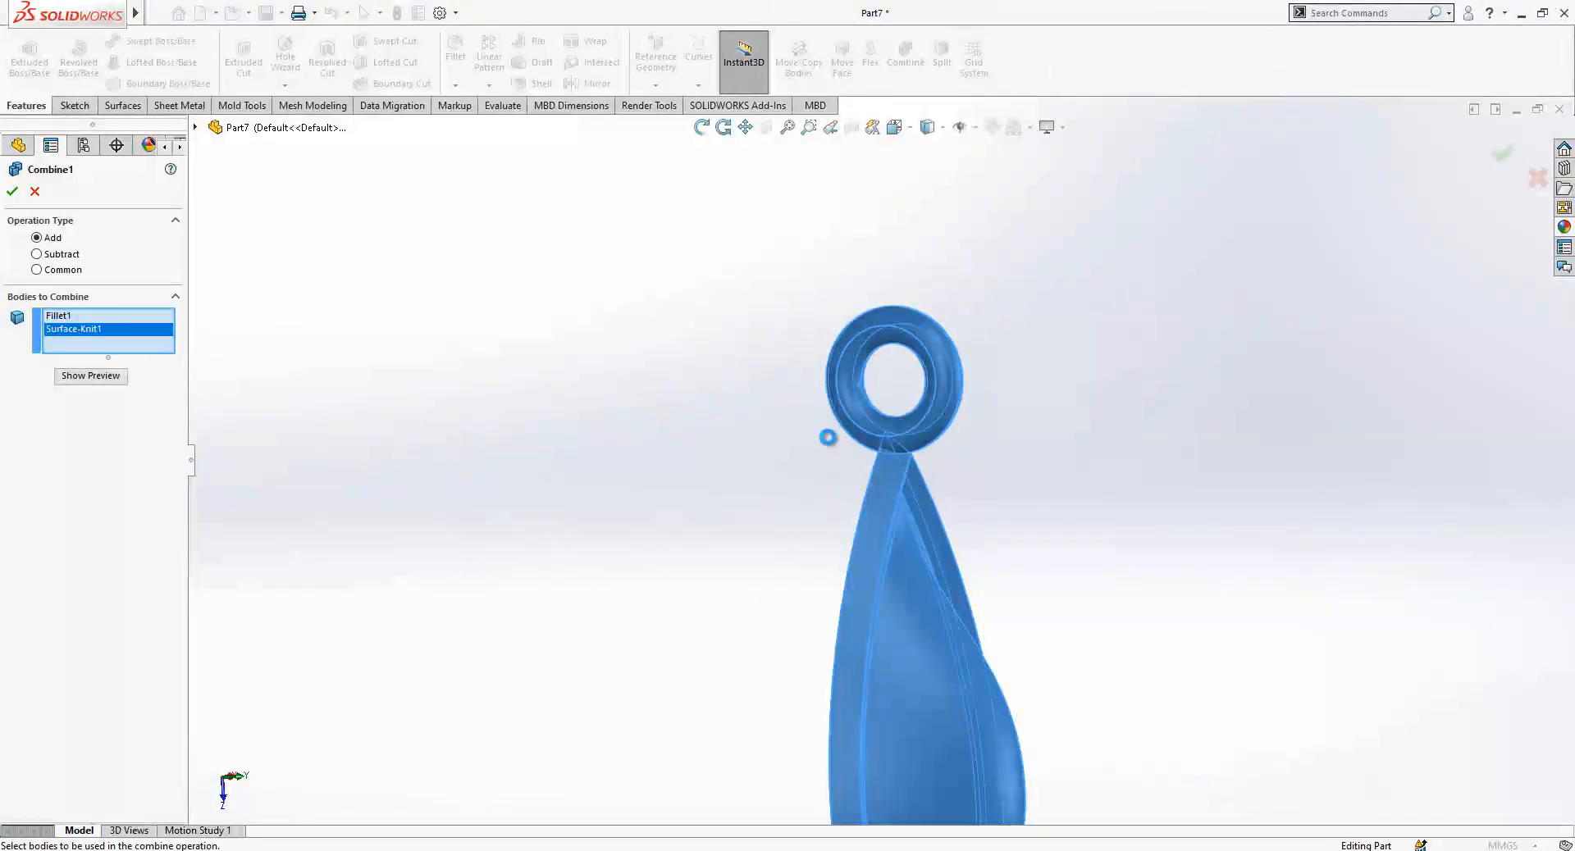
{"action": "key", "text": "Return"}
Set the display style to shaded without edges.
{"action": "middle_click_drag", "start_coordinate": [776, 411], "coordinate": [877, 469]}
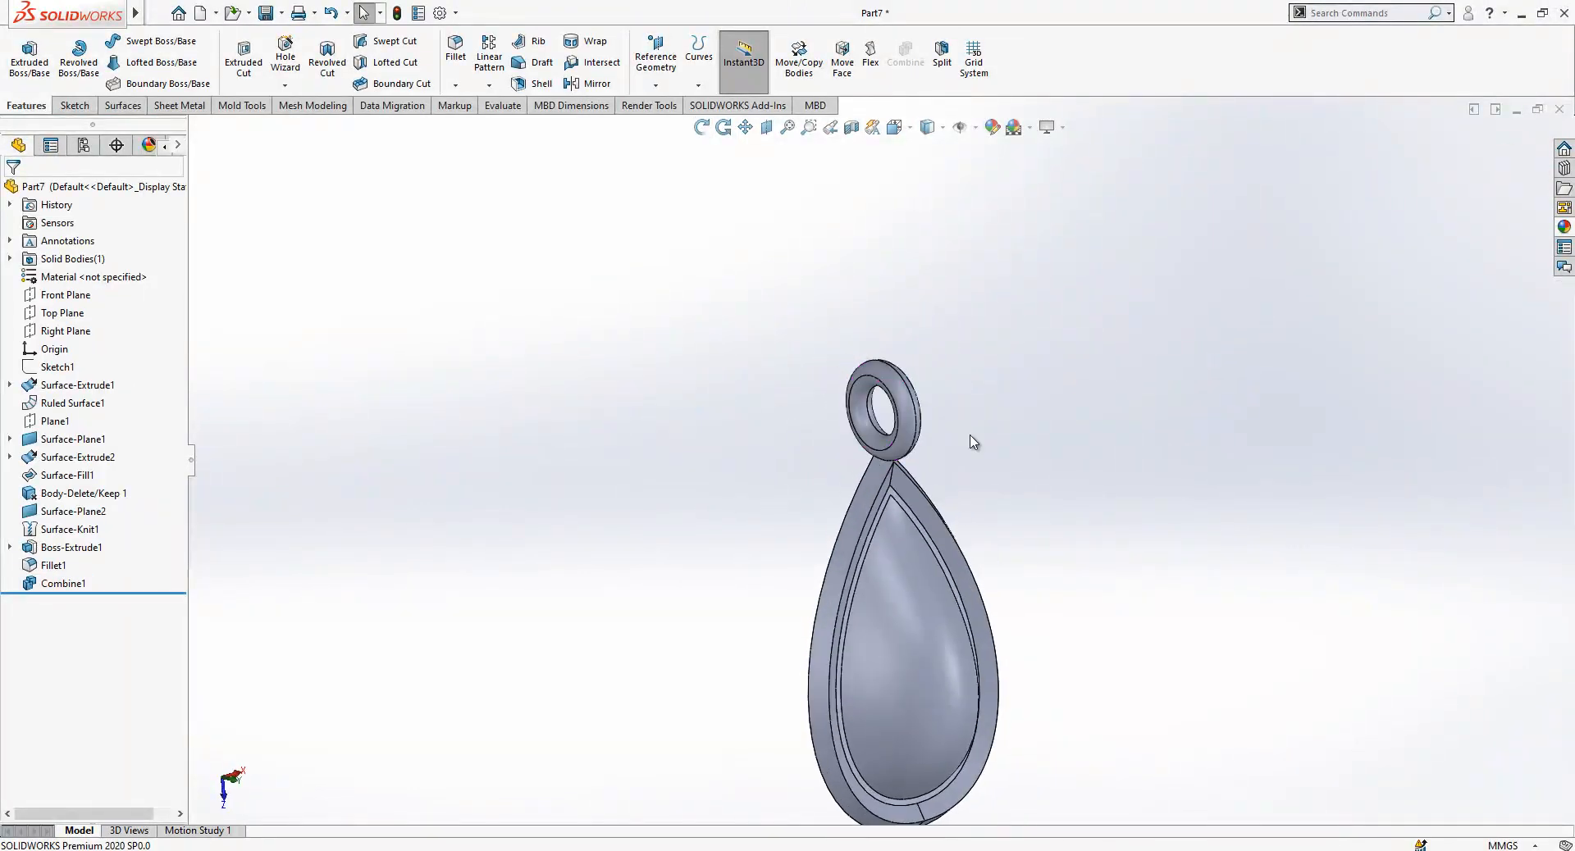
{"action": "left_click", "coordinate": [928, 128]}
{"action": "left_click", "coordinate": [935, 181]}
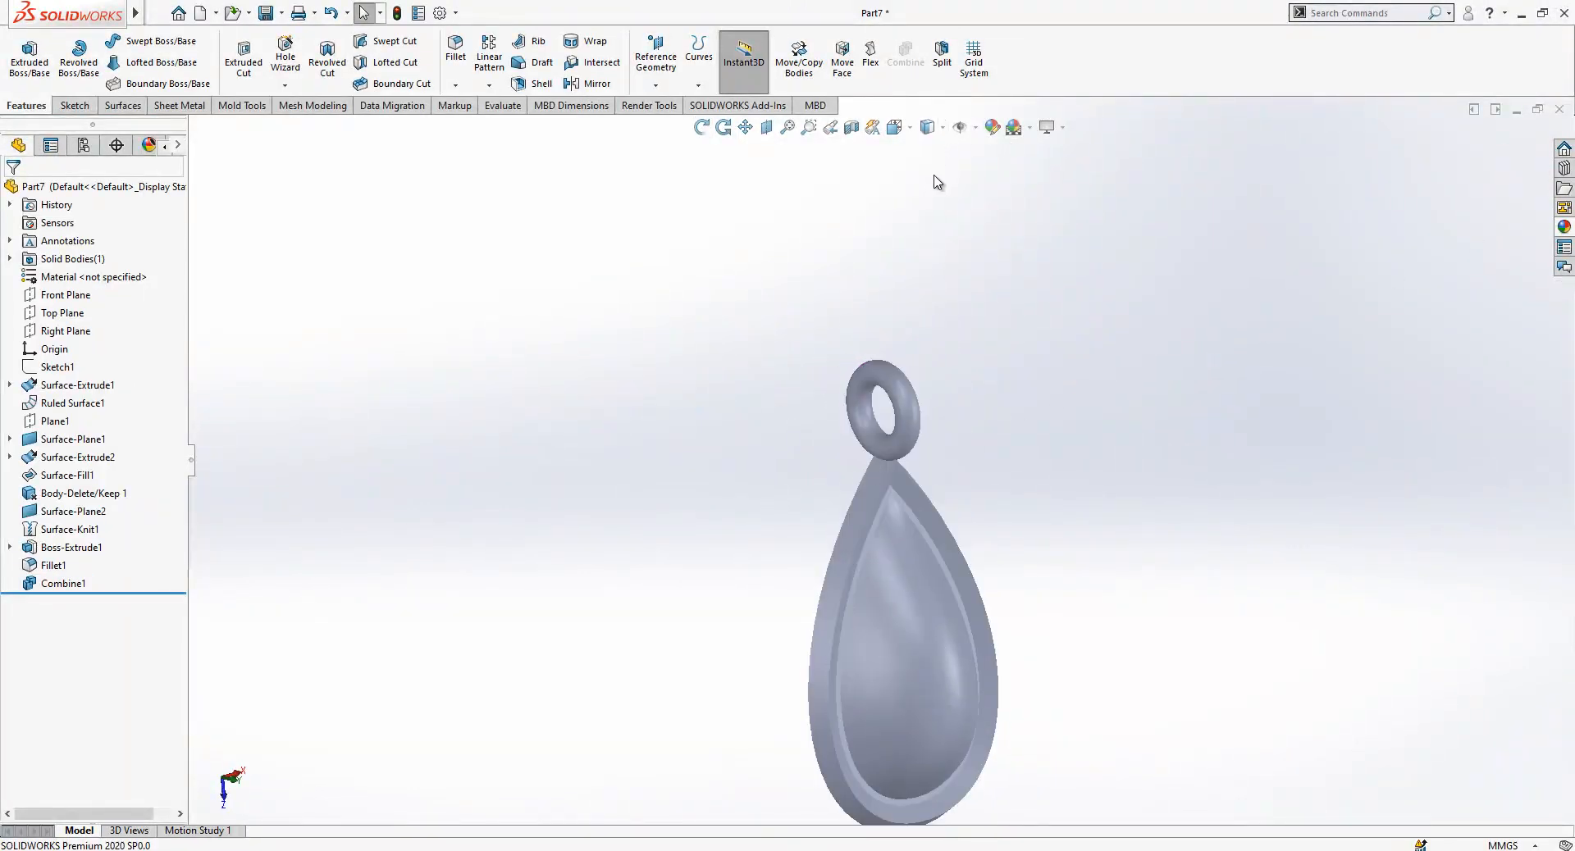
{"action": "middle_click_drag", "start_coordinate": [1017, 417], "coordinate": [1009, 610]}
Apply a gold appearance from the Metal library to the pendant.
{"action": "left_click", "coordinate": [1563, 228]}
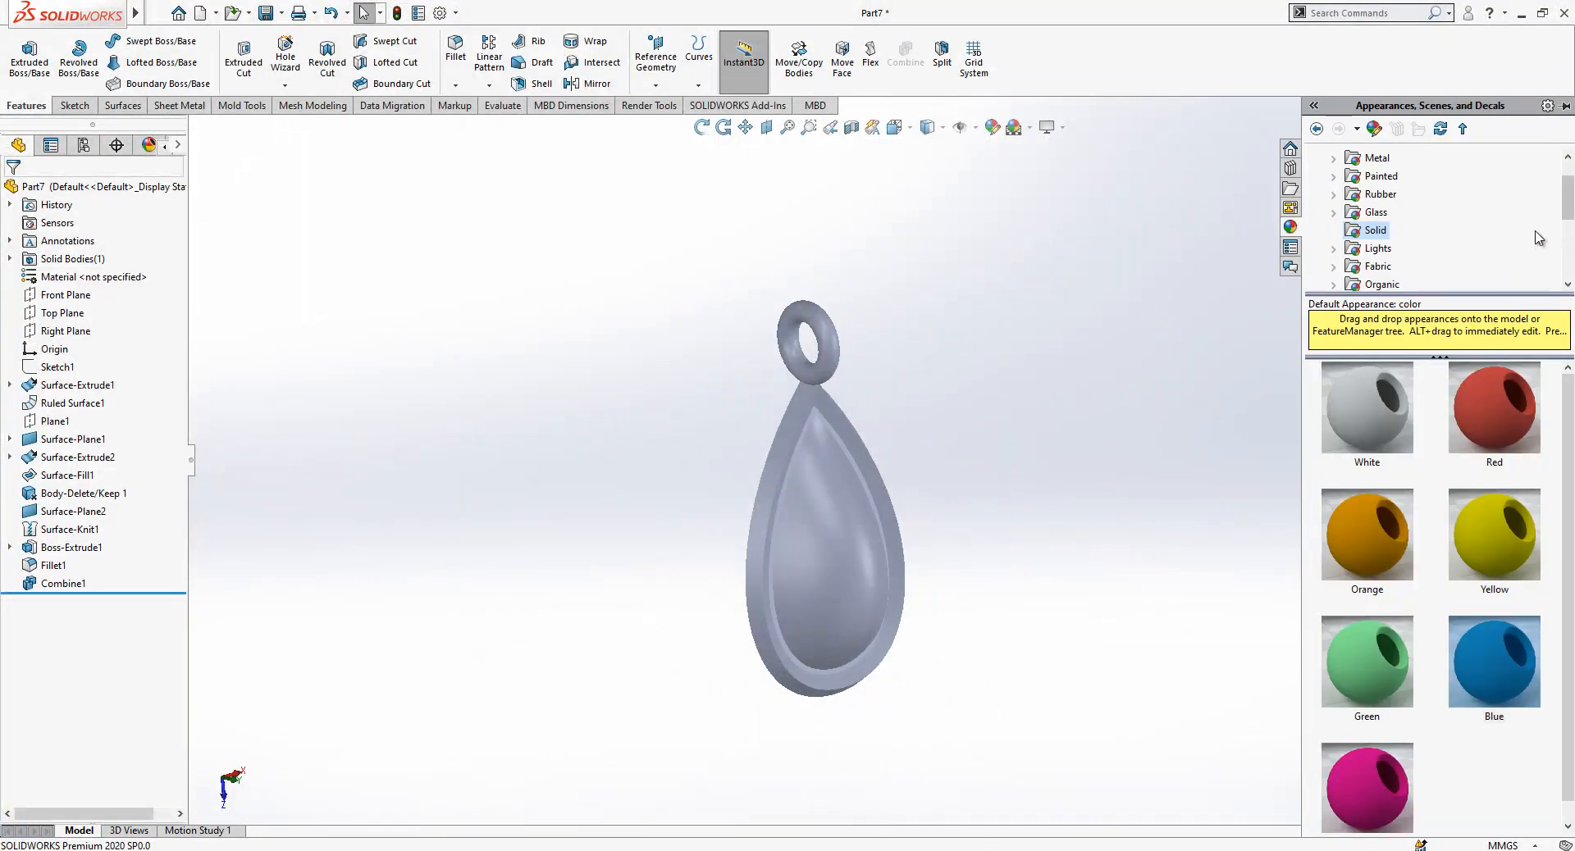
{"action": "scroll", "coordinate": [1378, 233], "scroll_direction": "up", "scroll_amount": 2}
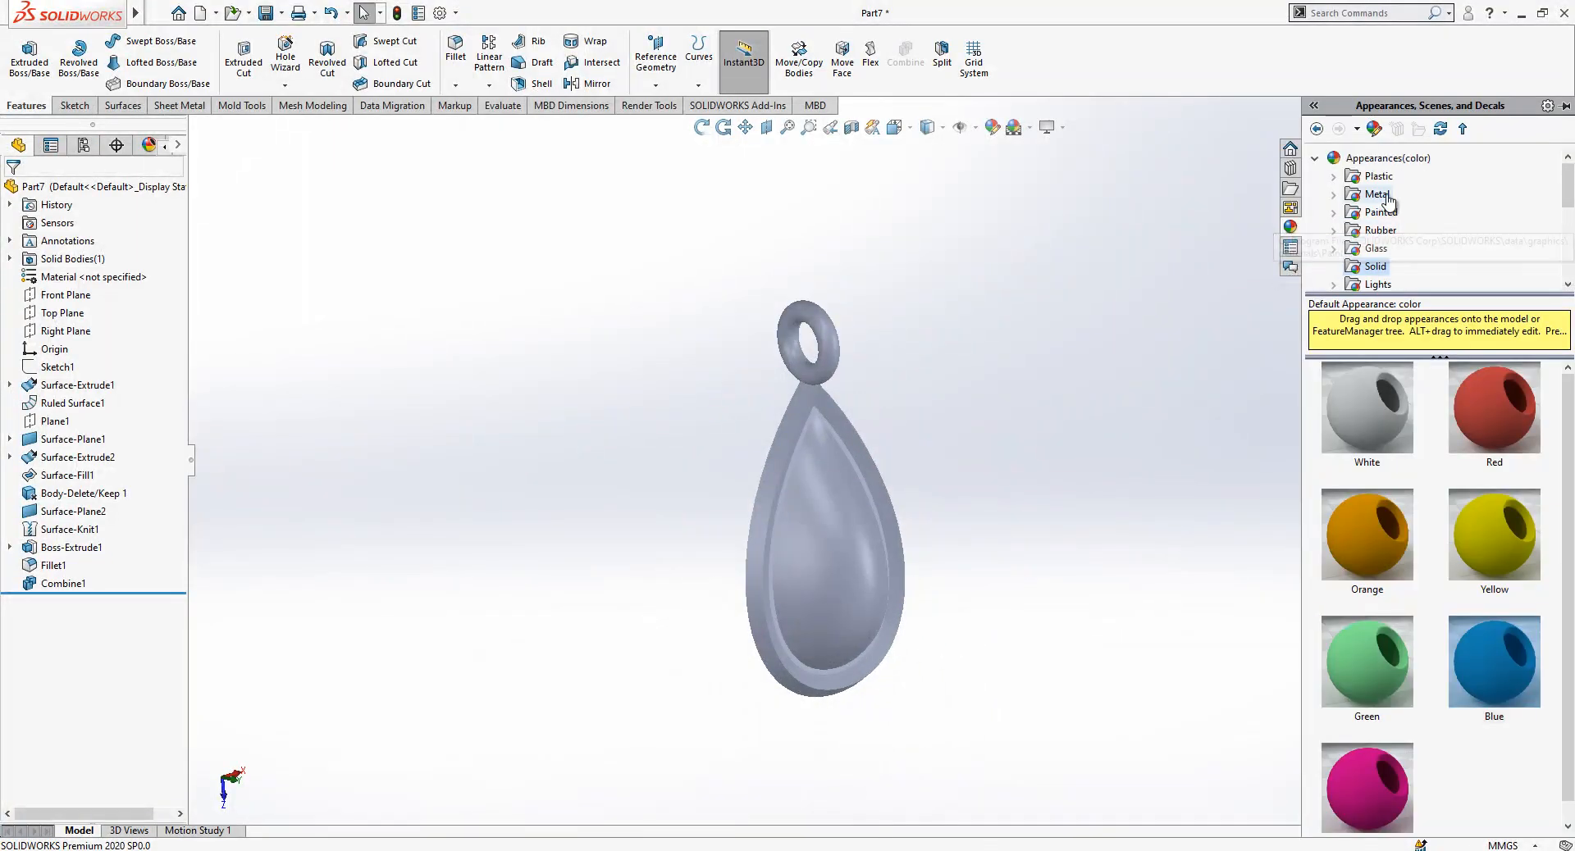
{"action": "left_click", "coordinate": [1378, 194]}
{"action": "left_click", "coordinate": [1337, 197]}
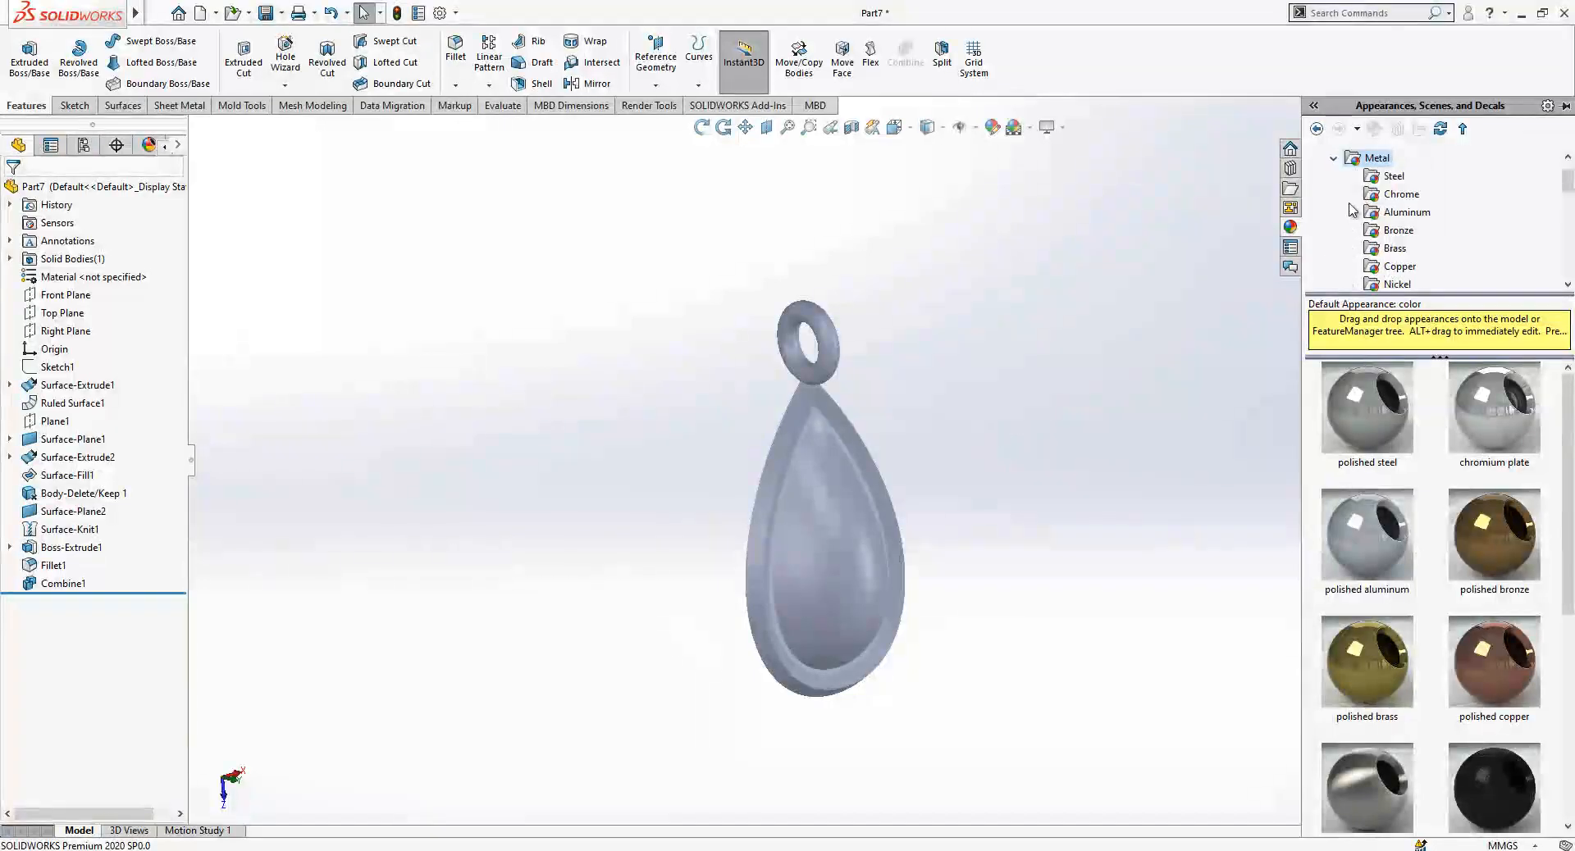
{"action": "scroll", "coordinate": [1398, 259], "scroll_direction": "down", "scroll_amount": 3}
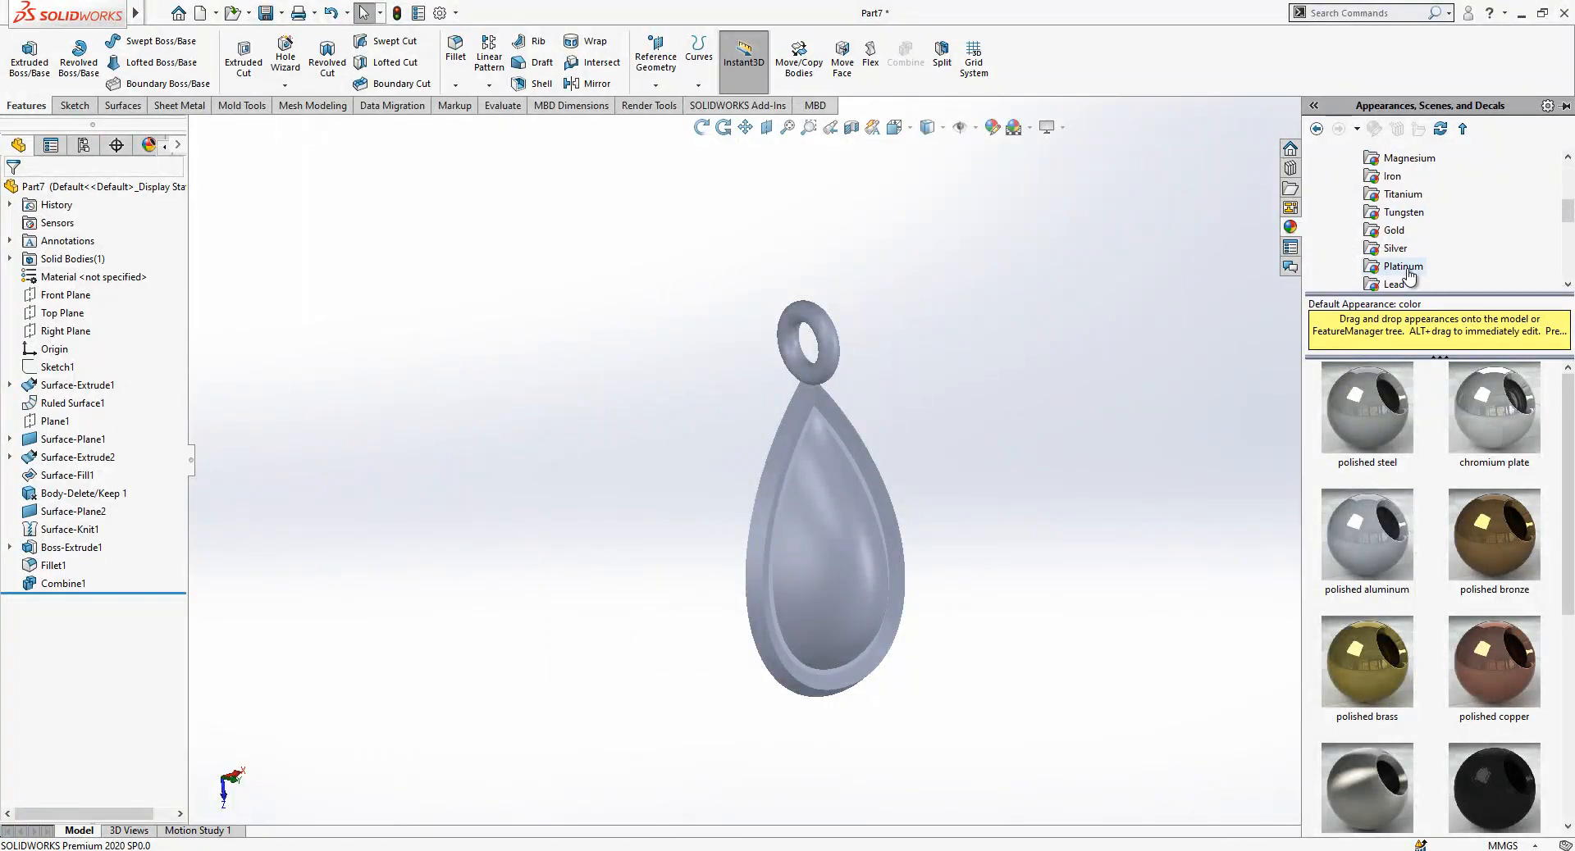
{"action": "left_click", "coordinate": [1394, 230]}
{"action": "left_click_drag", "start_coordinate": [1494, 407], "coordinate": [824, 502]}
{"action": "left_click", "coordinate": [857, 507]}
Examine the gold pendant's dome, rim and ring from several angles and distances.
{"action": "middle_click_drag", "start_coordinate": [861, 549], "coordinate": [817, 506]}
{"action": "scroll", "coordinate": [819, 484], "scroll_direction": "up", "scroll_amount": 1}
{"action": "scroll", "coordinate": [902, 566], "scroll_direction": "down", "scroll_amount": 4}
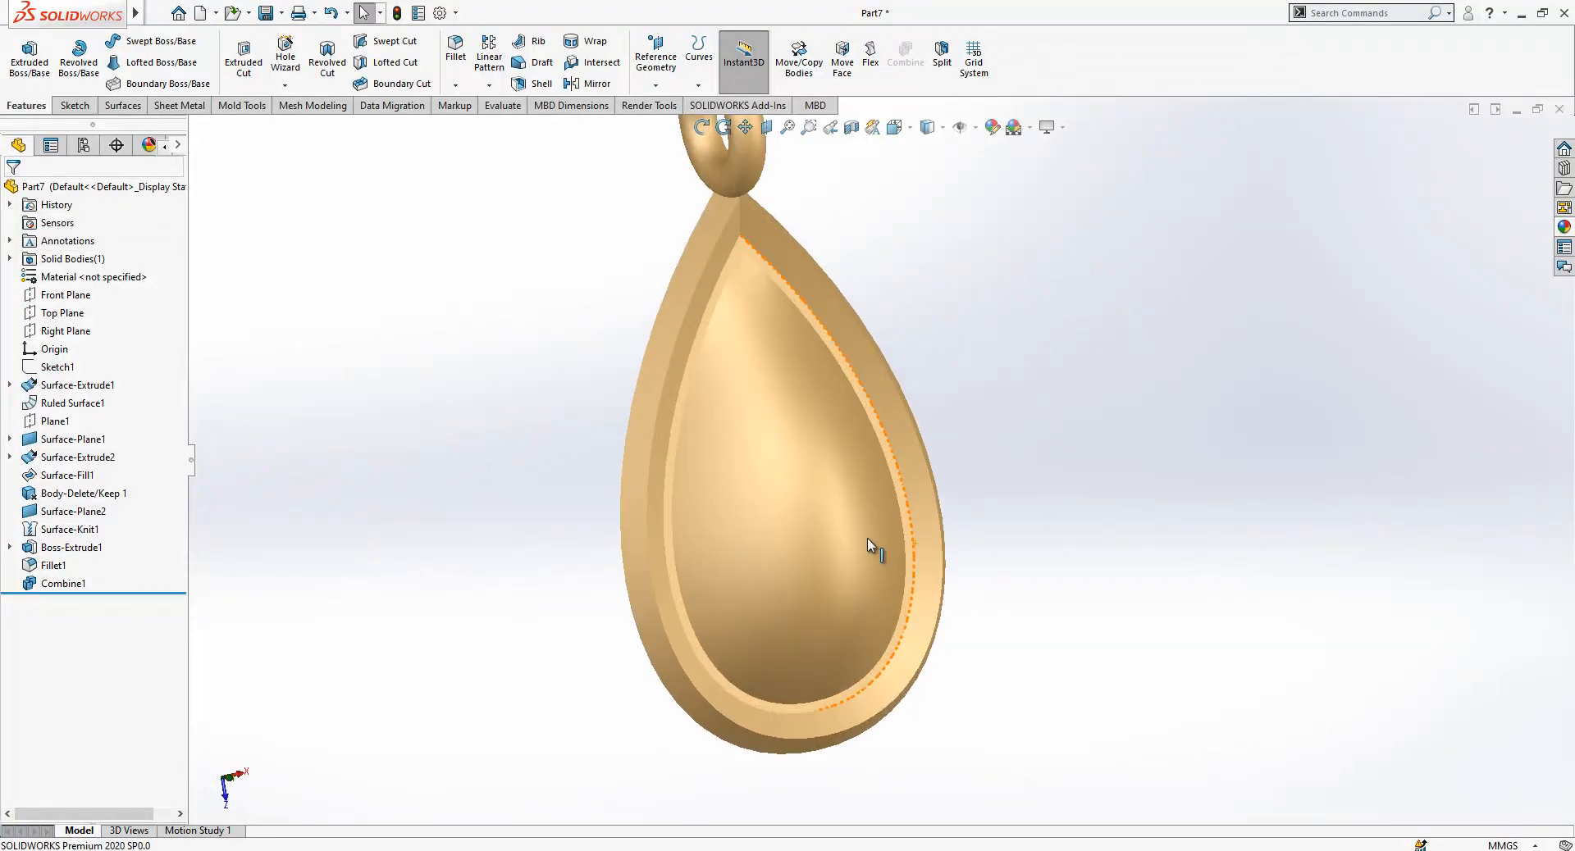
{"action": "scroll", "coordinate": [785, 506], "scroll_direction": "up", "scroll_amount": 2}
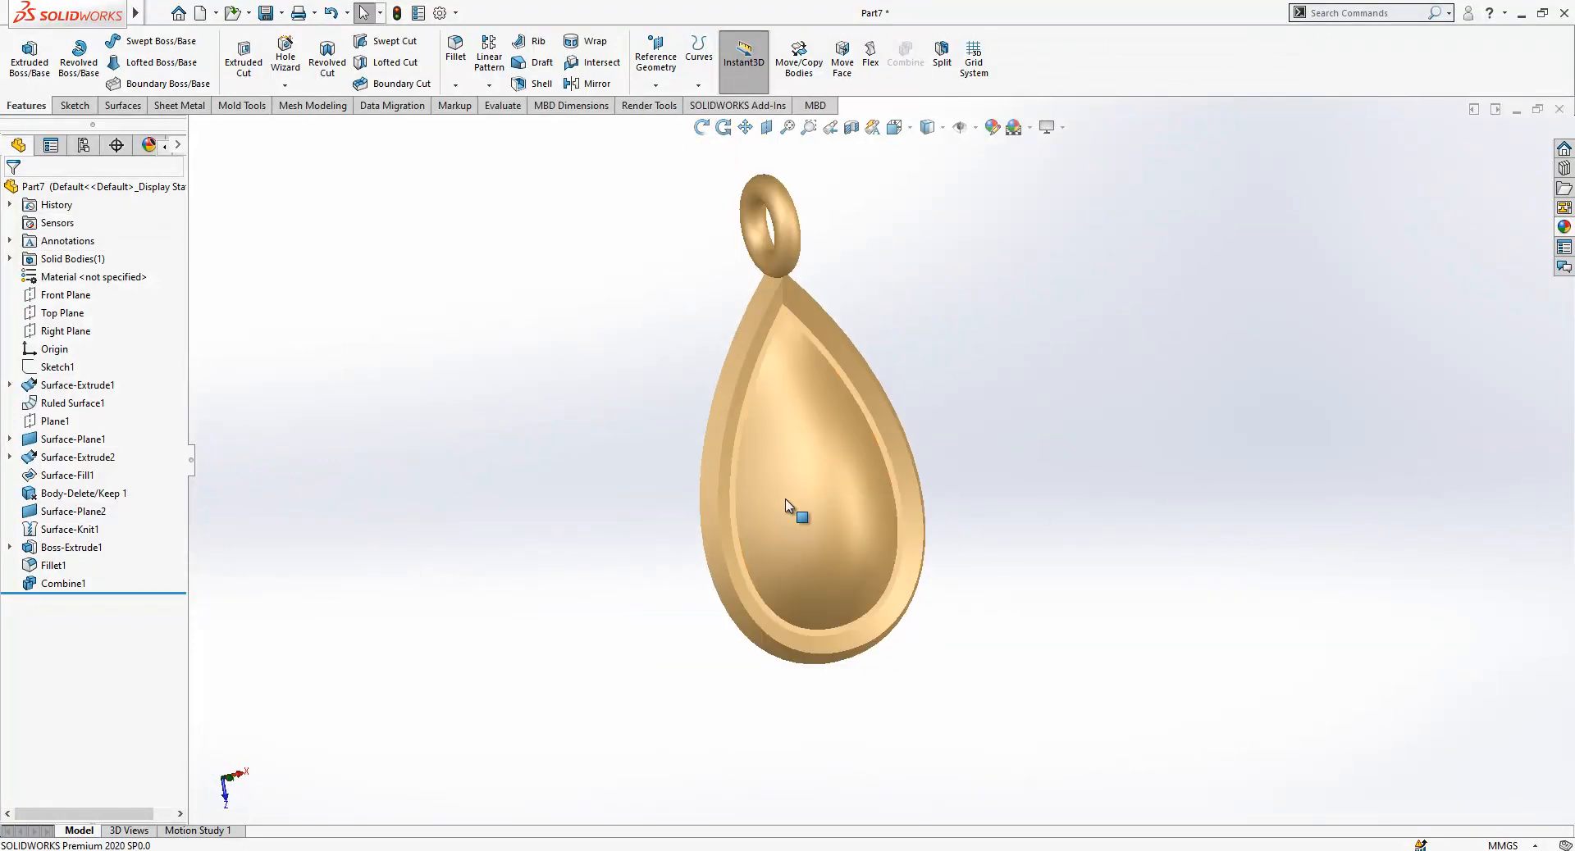
{"action": "left_click", "coordinate": [804, 435]}
{"action": "left_click", "coordinate": [1002, 569]}
{"action": "middle_click_drag", "start_coordinate": [1001, 569], "coordinate": [900, 443]}
{"action": "scroll", "coordinate": [897, 441], "scroll_direction": "down", "scroll_amount": 2}
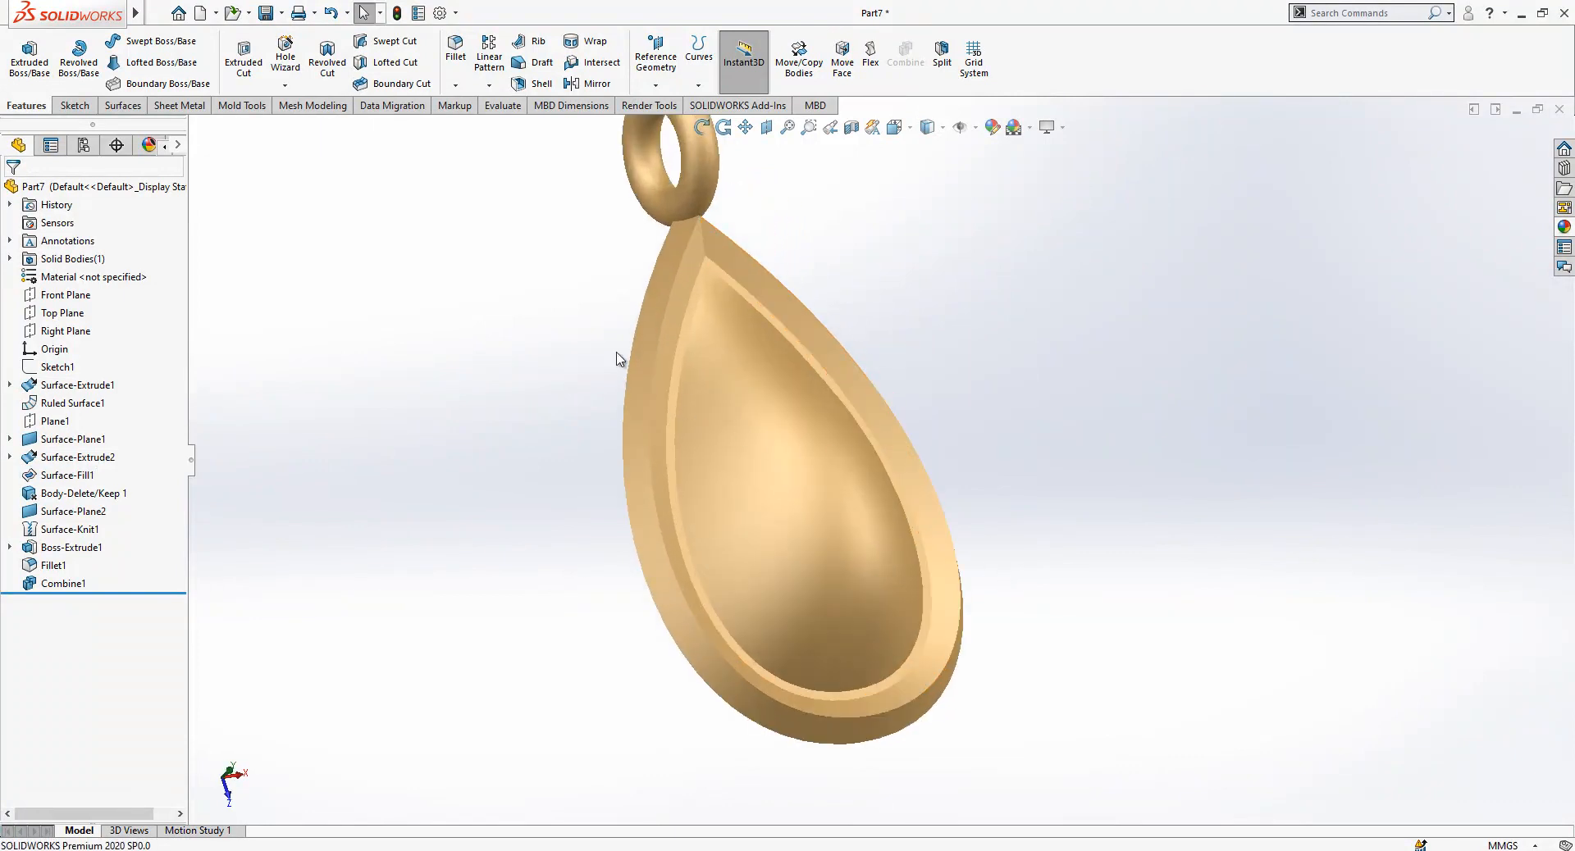
{"action": "scroll", "coordinate": [719, 398], "scroll_direction": "up", "scroll_amount": 2}
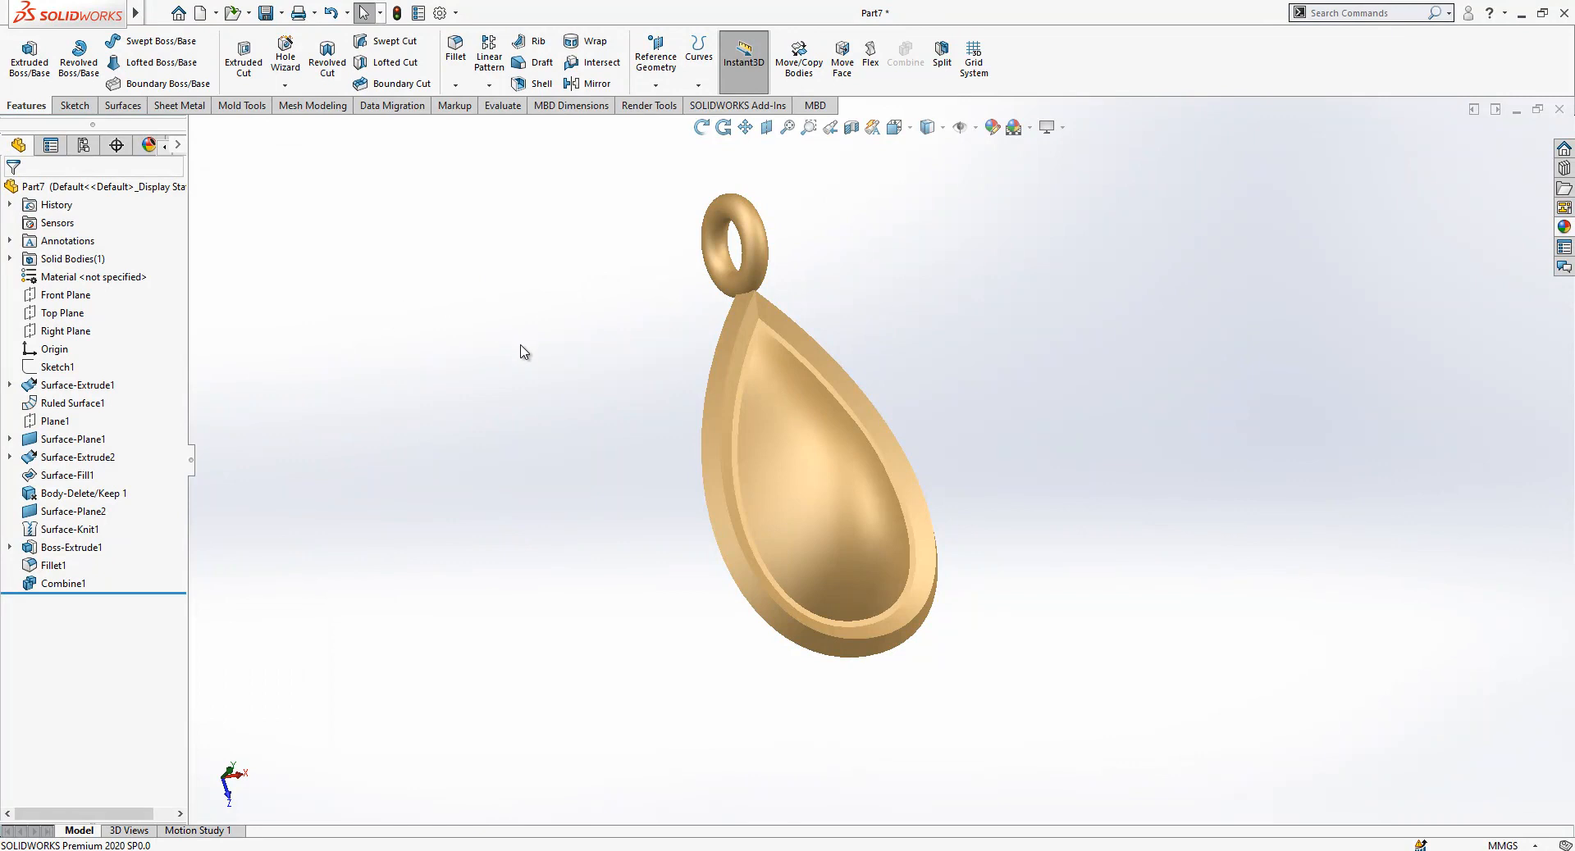
Make one in-place copy of the combined solid body with Move/Copy Body.
{"action": "left_click", "coordinate": [10, 260]}
{"action": "left_click", "coordinate": [74, 277]}
{"action": "left_click", "coordinate": [339, 360]}
{"action": "scroll", "coordinate": [686, 383], "scroll_direction": "up", "scroll_amount": 1}
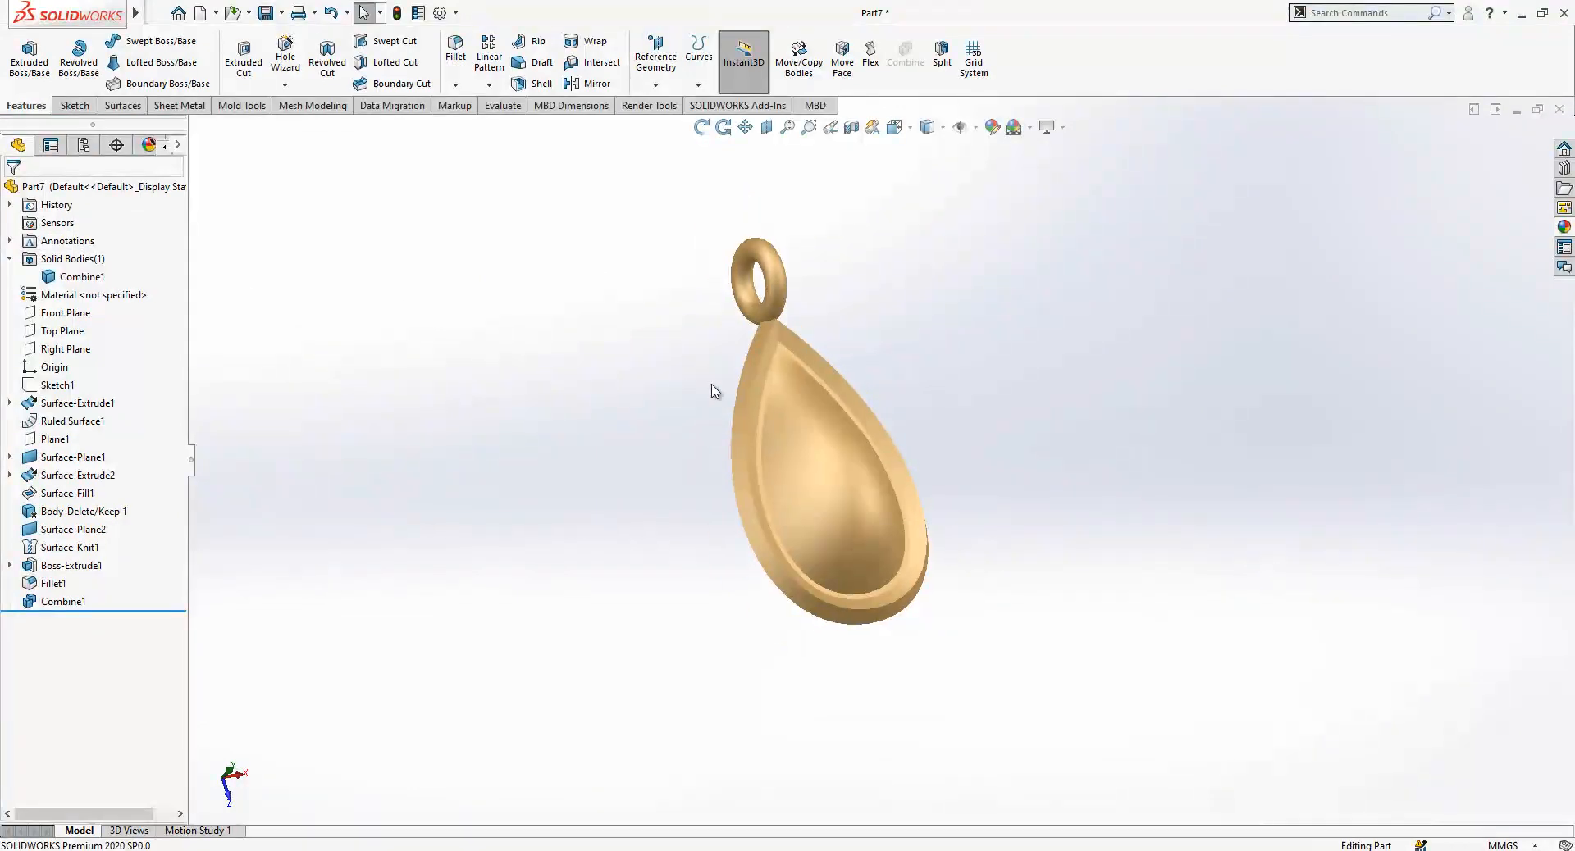
{"action": "left_click", "coordinate": [798, 56]}
{"action": "left_click", "coordinate": [798, 423]}
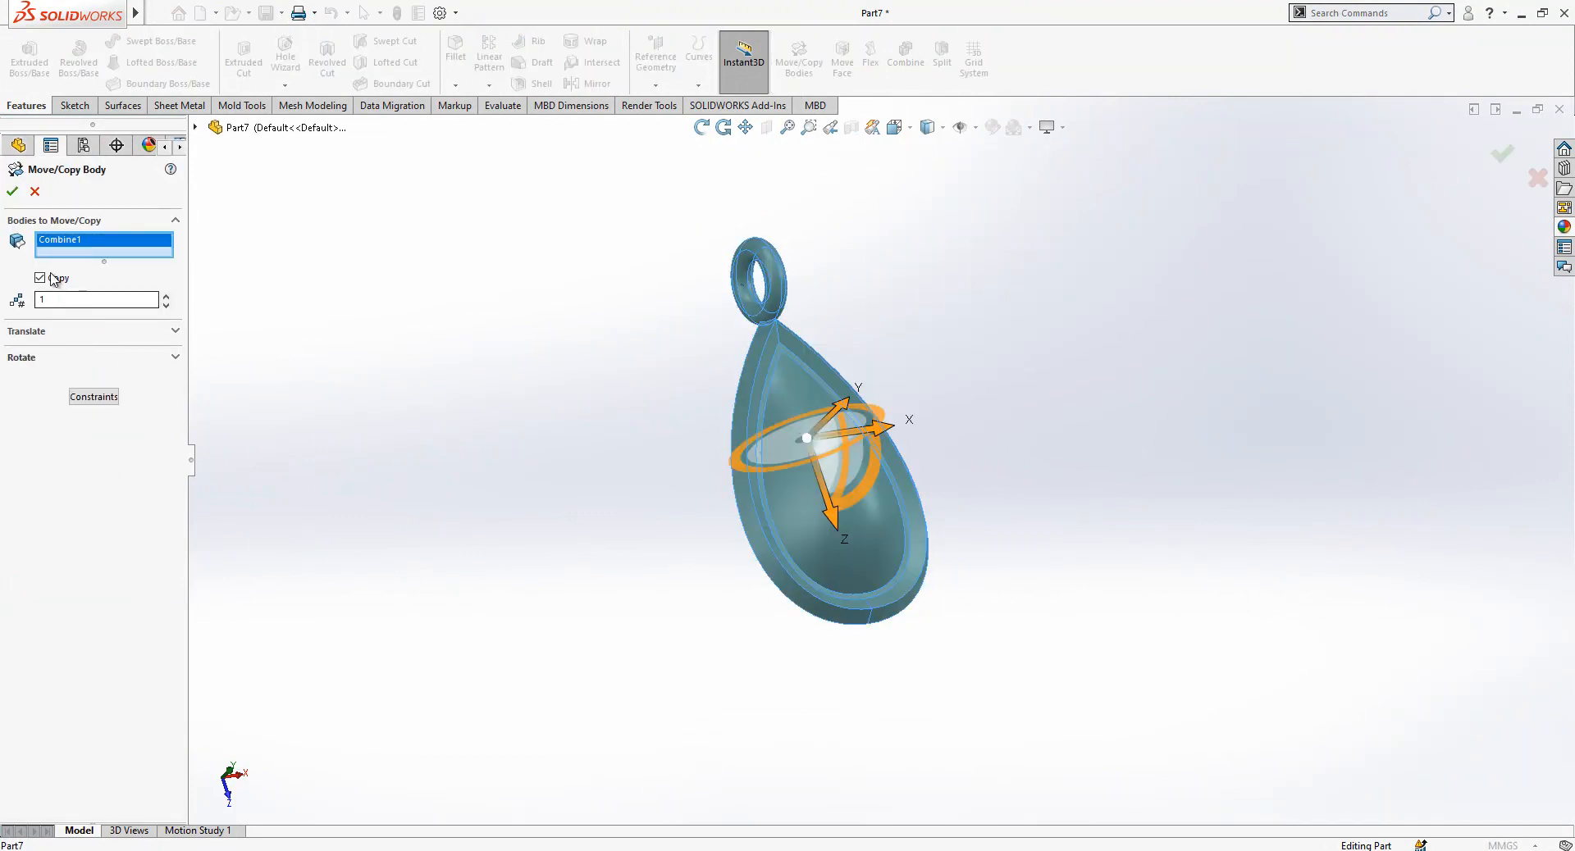
{"action": "left_click", "coordinate": [12, 192]}
Hide the original Combine1 body to inspect the copied body, and show the original again.
{"action": "left_click", "coordinate": [821, 436]}
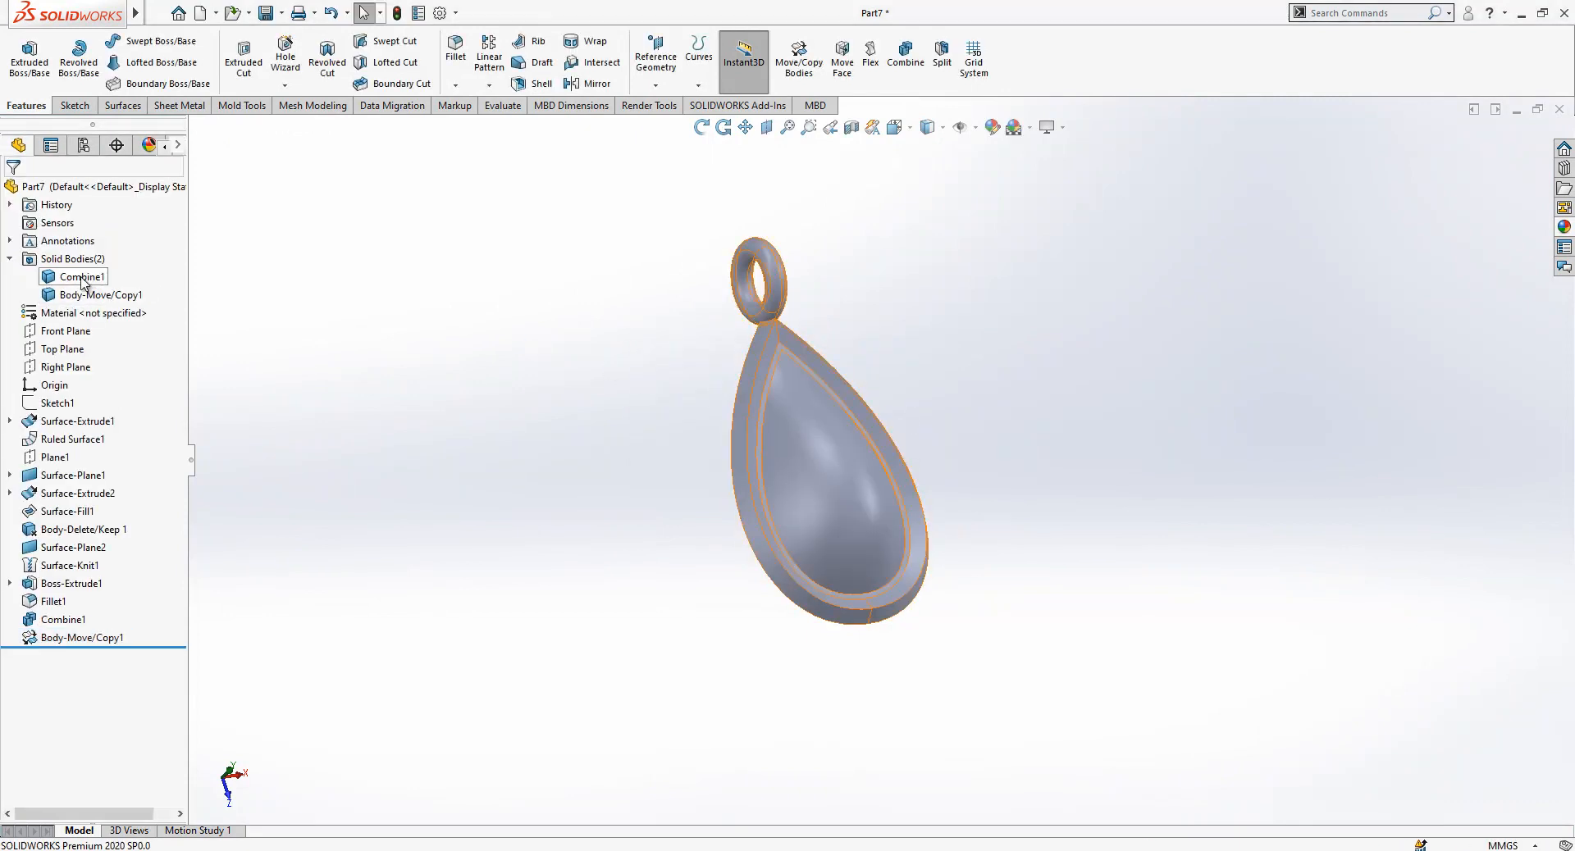
{"action": "left_click", "coordinate": [82, 278]}
{"action": "left_click", "coordinate": [96, 254]}
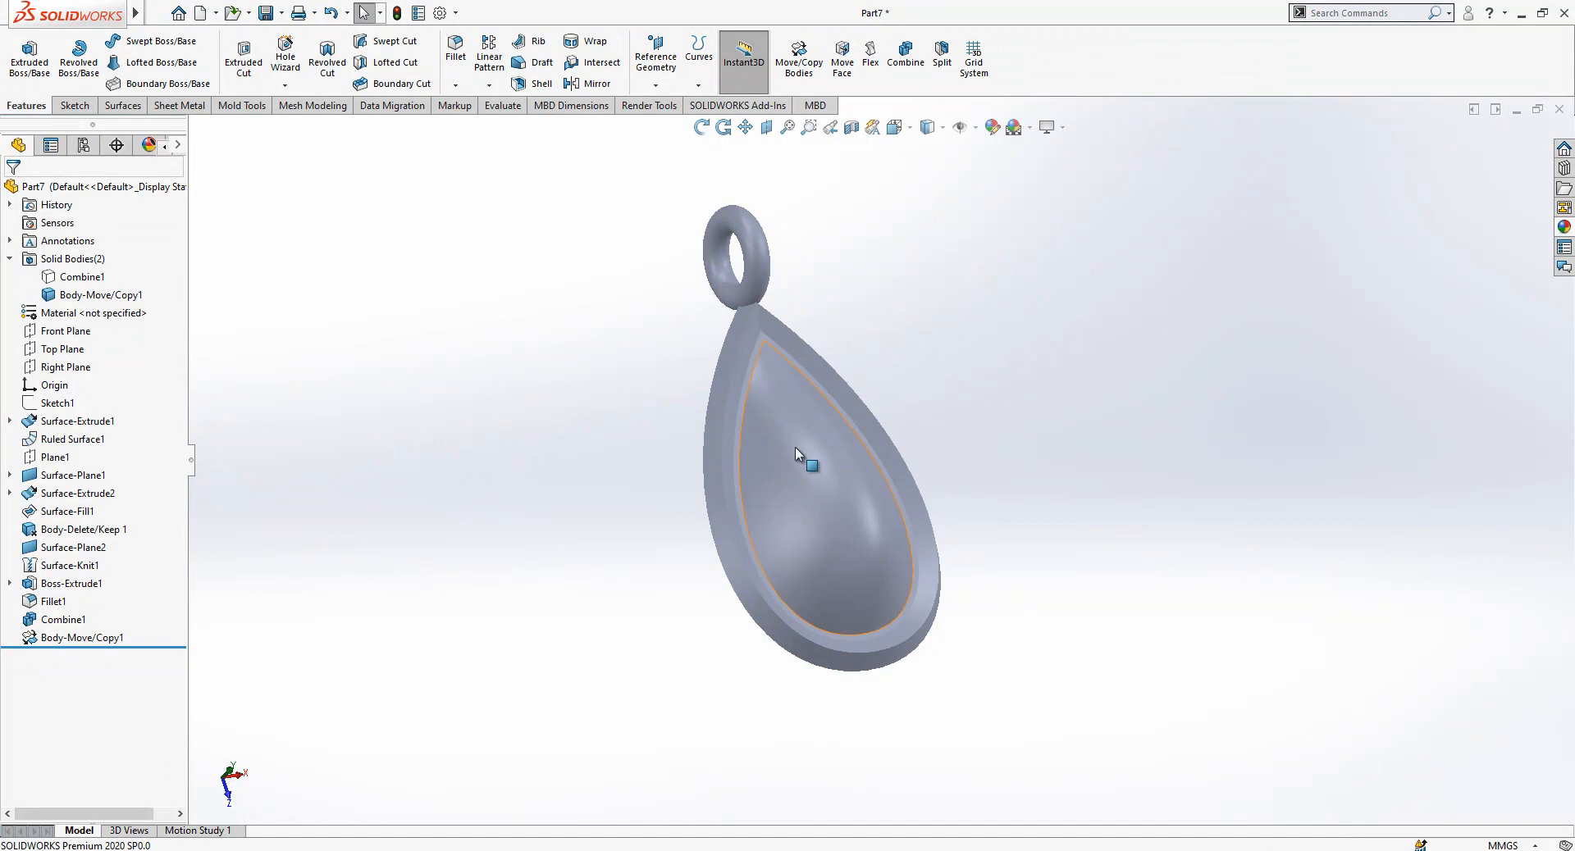
{"action": "scroll", "coordinate": [807, 462], "scroll_direction": "up", "scroll_amount": 1}
{"action": "middle_click_drag", "start_coordinate": [807, 462], "coordinate": [837, 541]}
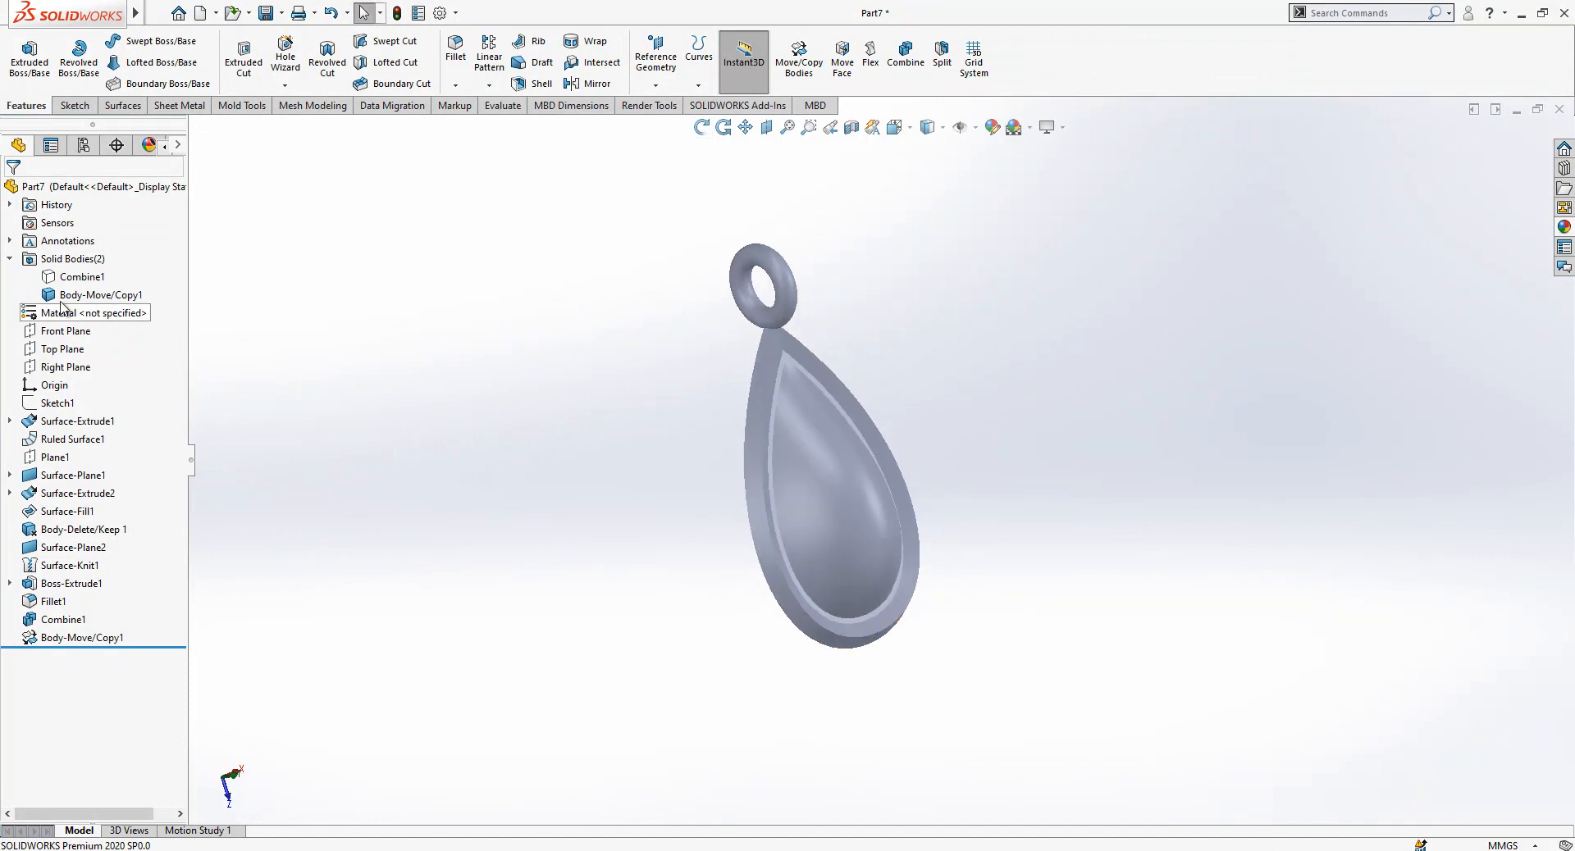
{"action": "left_click", "coordinate": [74, 279]}
{"action": "left_click", "coordinate": [97, 254]}
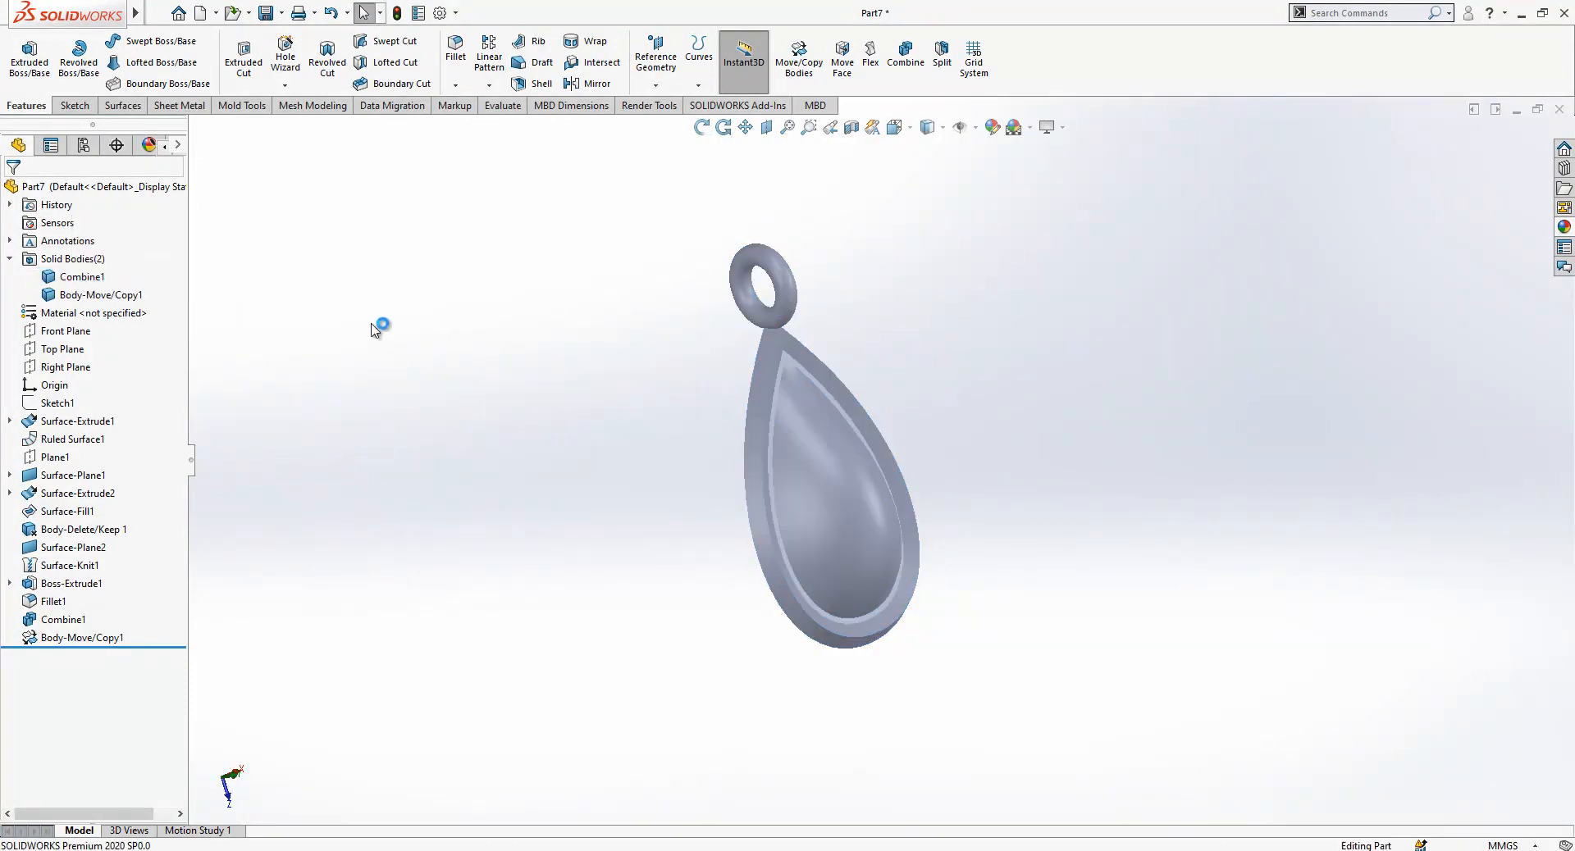
Hide the original Combine1 body and leave only the copied Body-Move/Copy1 body shown.
{"action": "left_click", "coordinate": [100, 294]}
{"action": "left_click", "coordinate": [112, 265]}
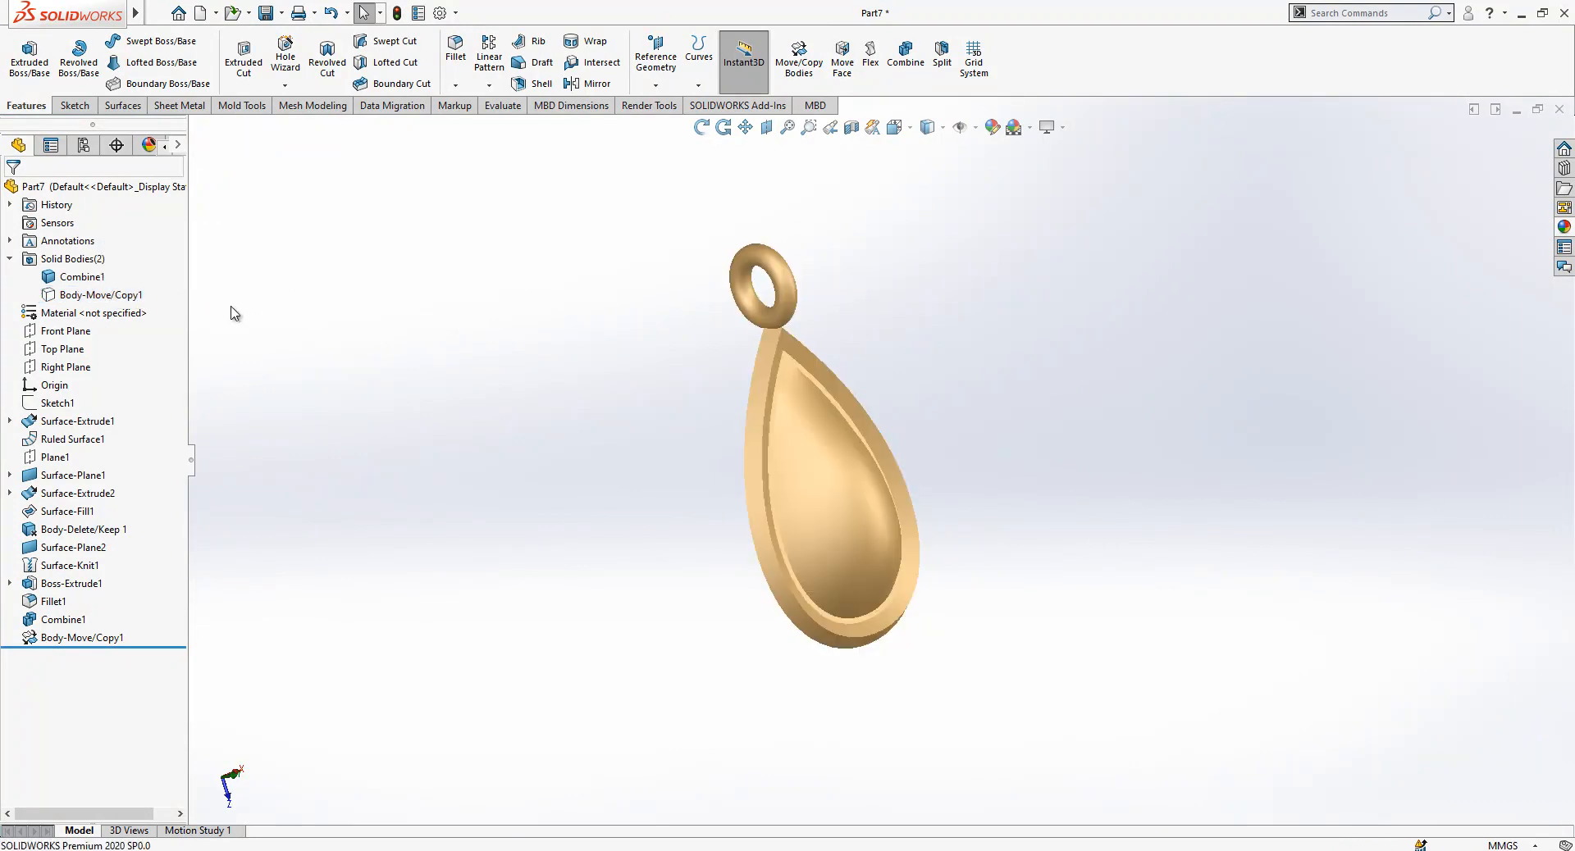
{"action": "left_click", "coordinate": [92, 281]}
{"action": "left_click", "coordinate": [98, 255]}
{"action": "left_click", "coordinate": [100, 294]}
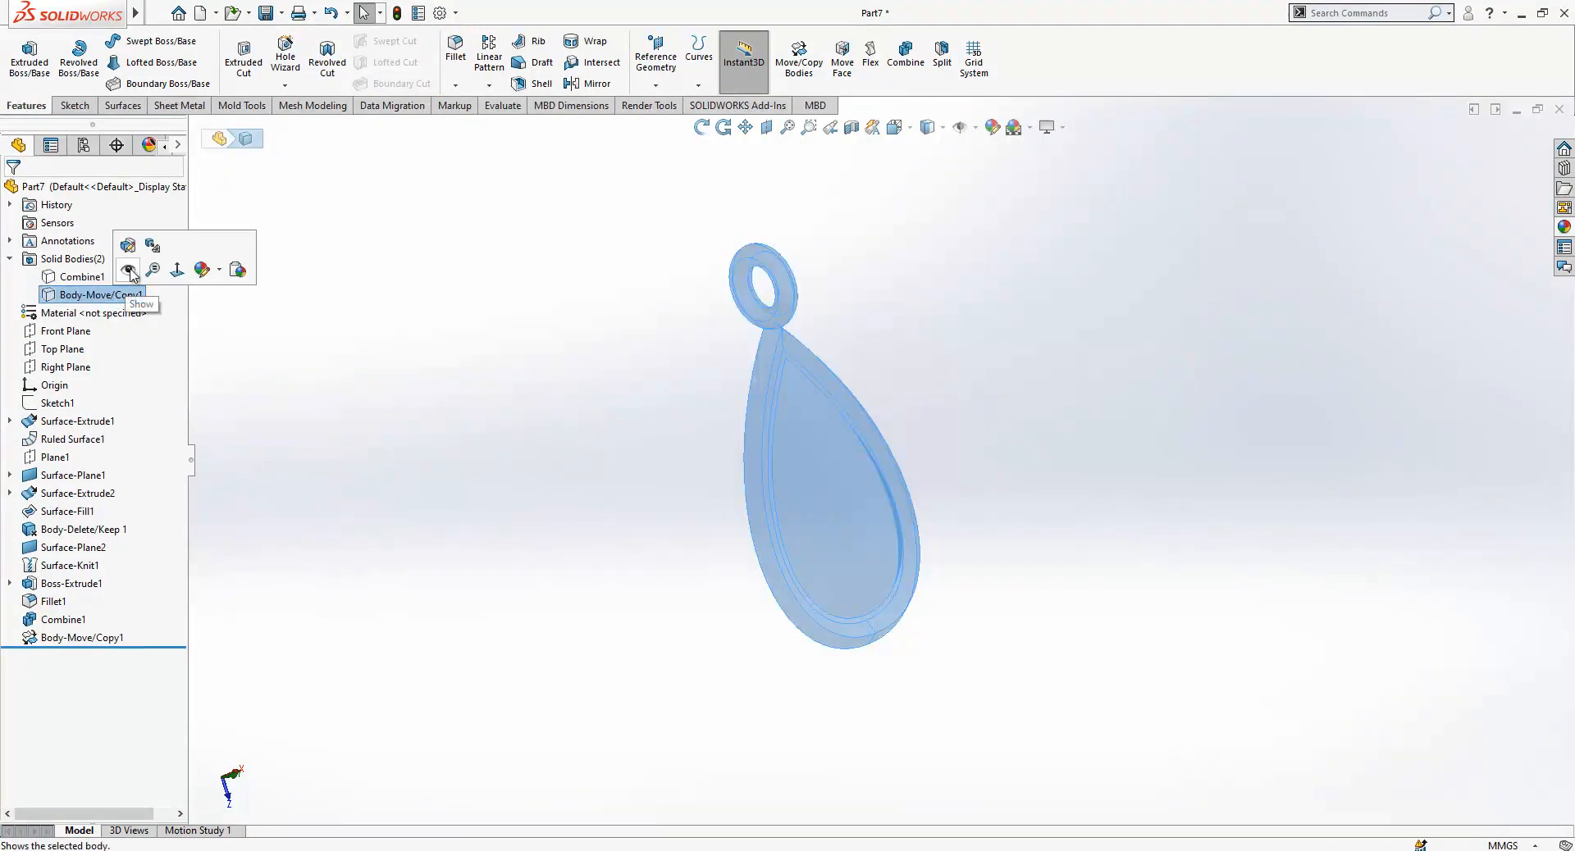
{"action": "left_click", "coordinate": [111, 265]}
Create Face Curves on the copied pendant's domed face as a 10 by 5 mesh constrained to the model.
{"action": "mouse_move", "coordinate": [73, 23]}
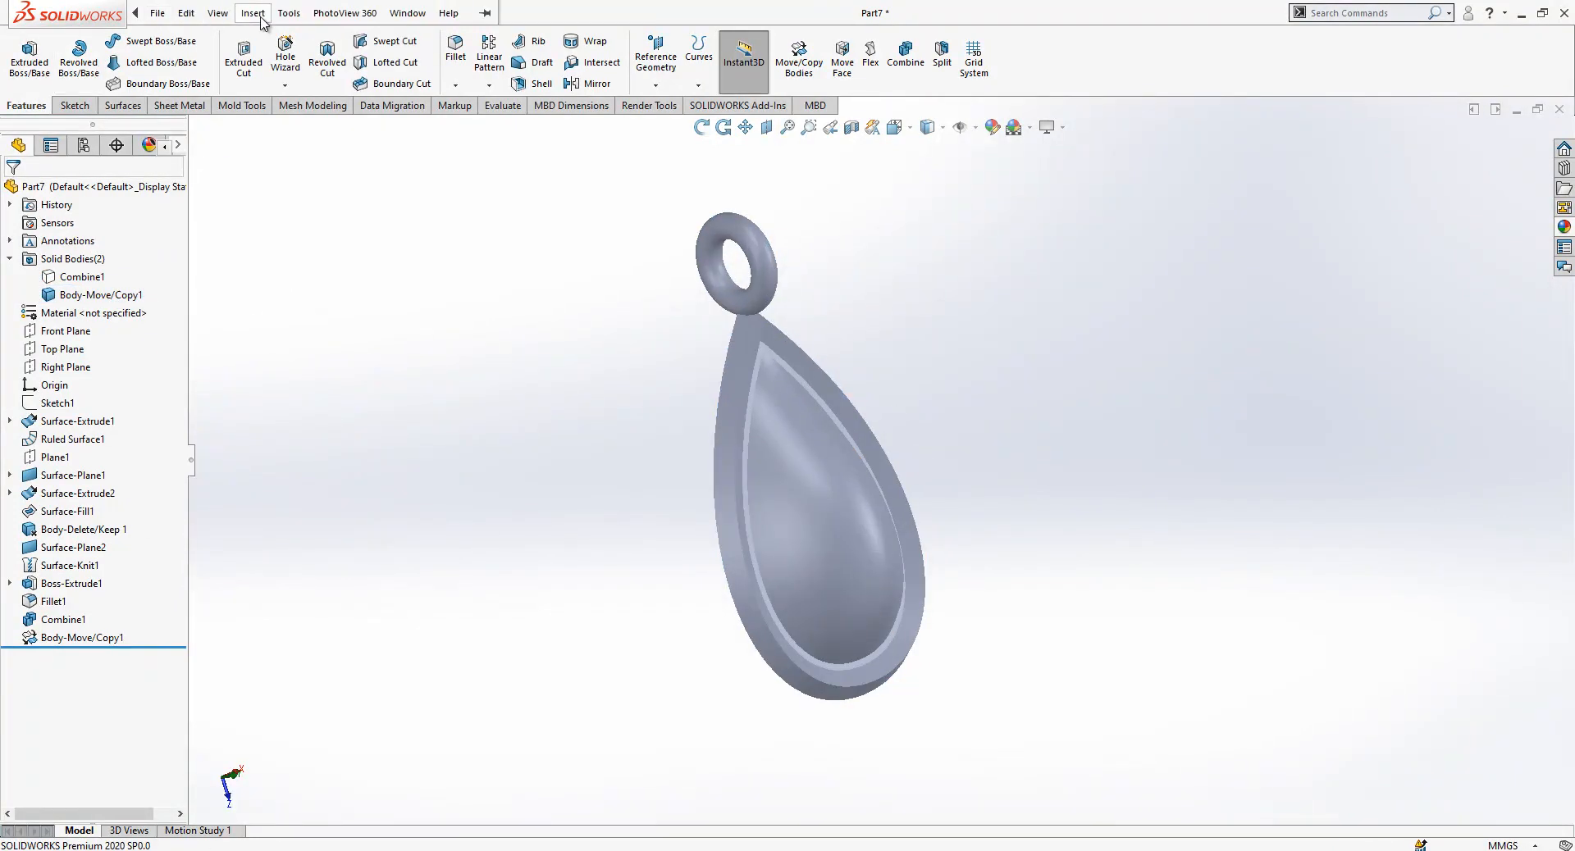
{"action": "left_click", "coordinate": [283, 15]}
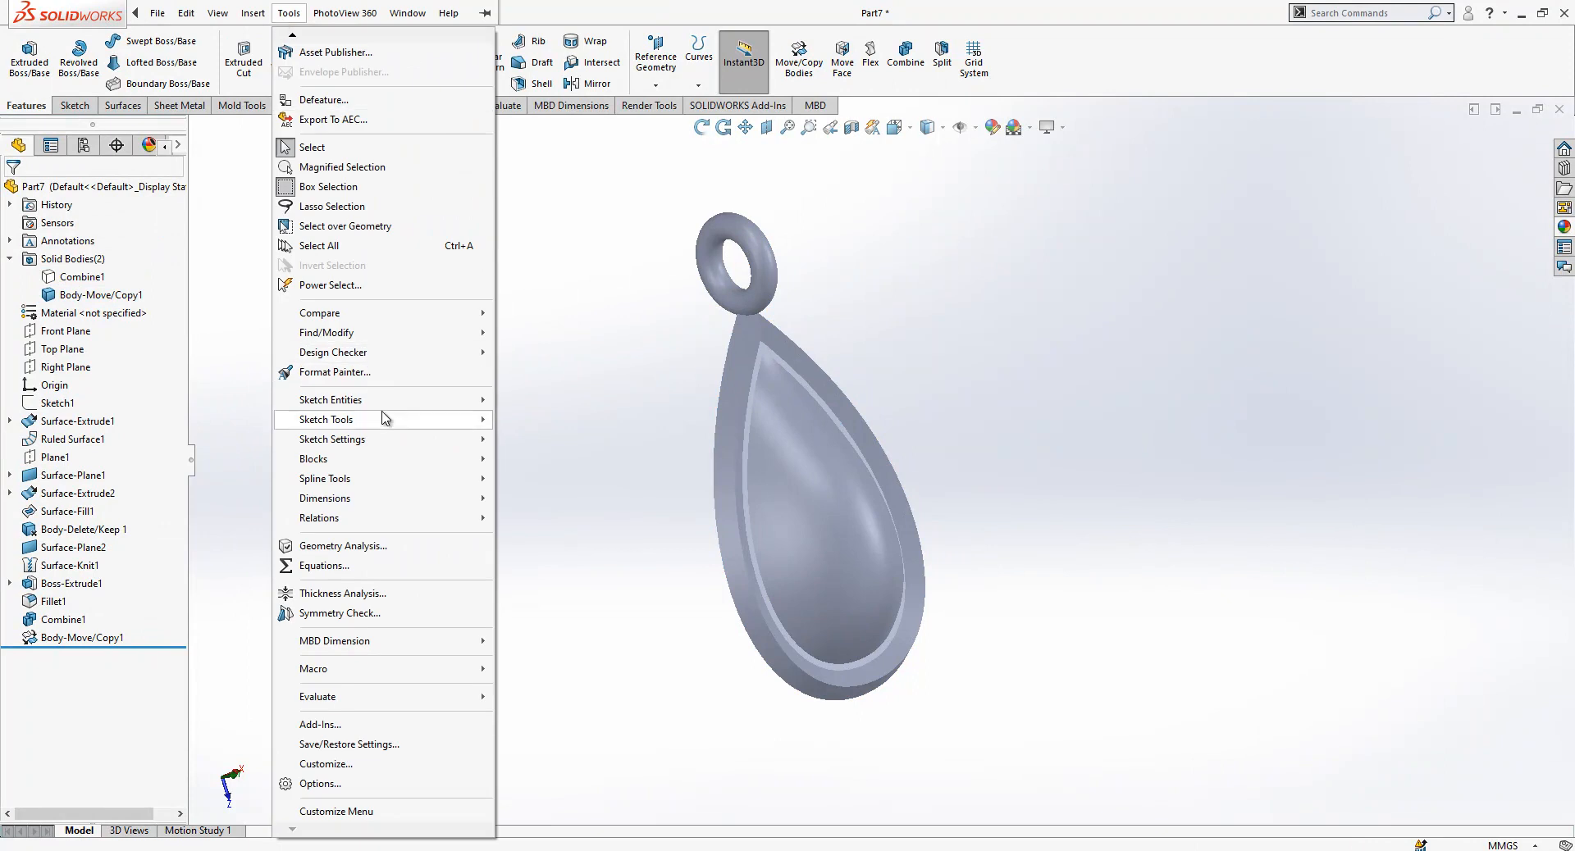
{"action": "mouse_move", "coordinate": [388, 423]}
{"action": "left_click", "coordinate": [548, 156]}
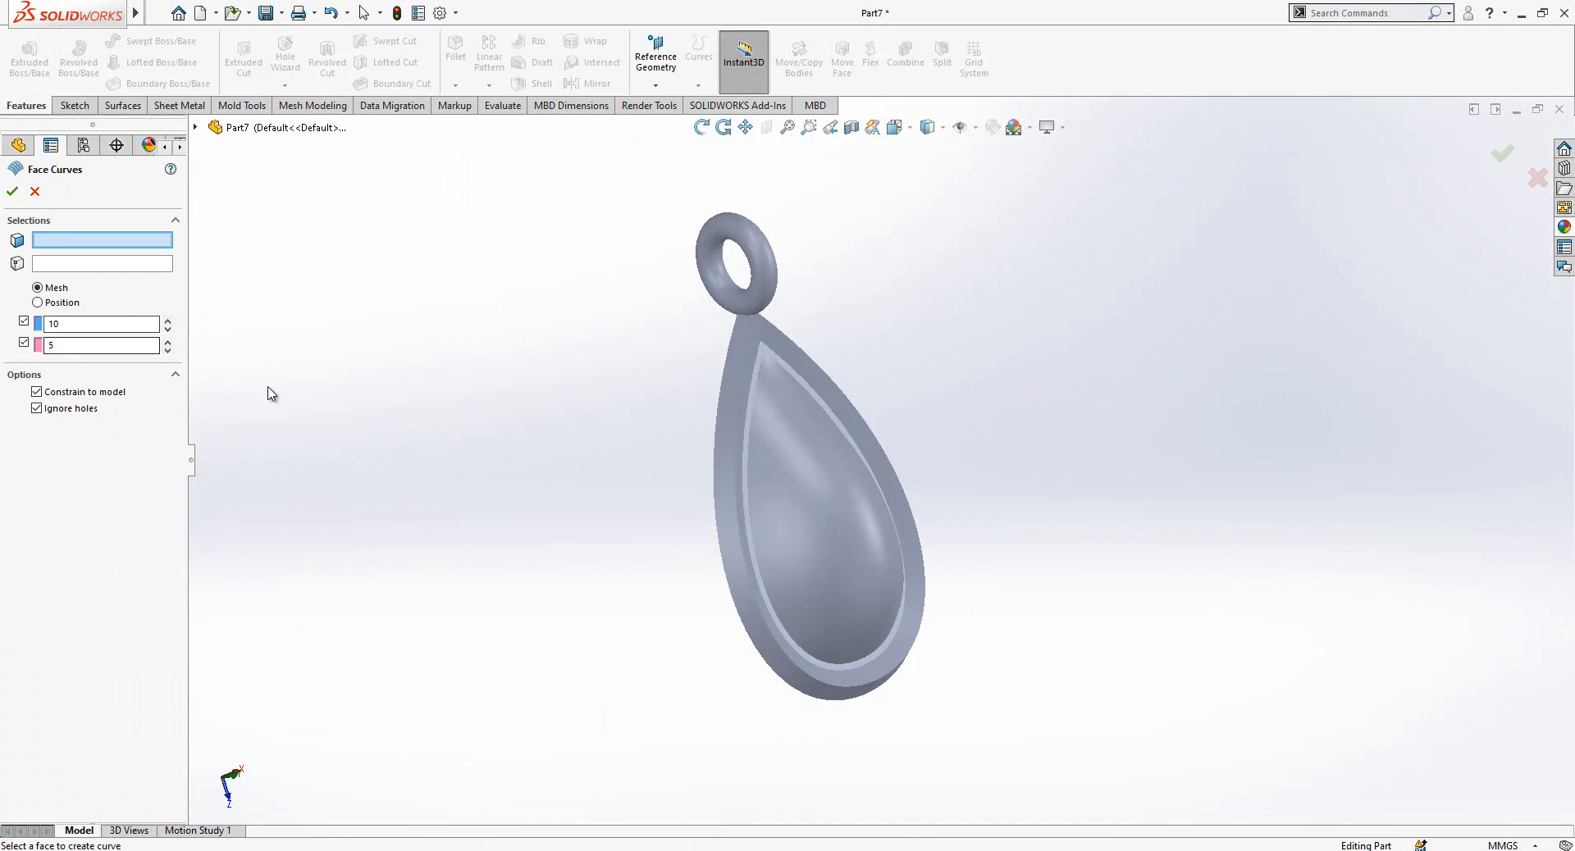
{"action": "left_click", "coordinate": [826, 522]}
{"action": "middle_click_drag", "start_coordinate": [837, 527], "coordinate": [932, 515]}
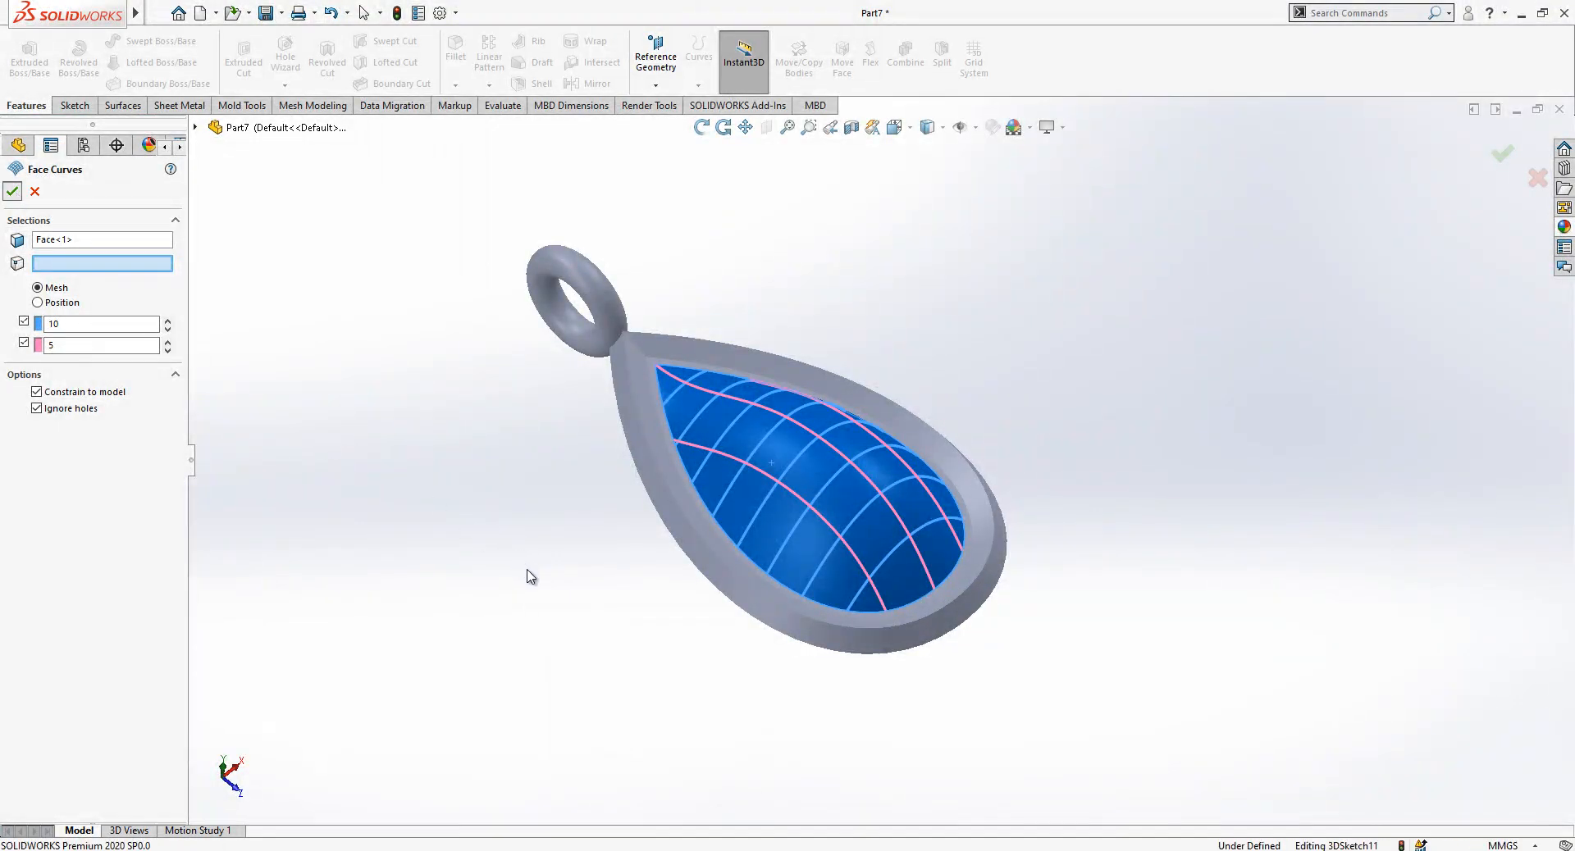
{"action": "key", "text": "Return"}
{"action": "left_click", "coordinate": [889, 434]}
{"action": "left_click", "coordinate": [998, 324]}
{"action": "middle_click_drag", "start_coordinate": [900, 435], "coordinate": [840, 431]}
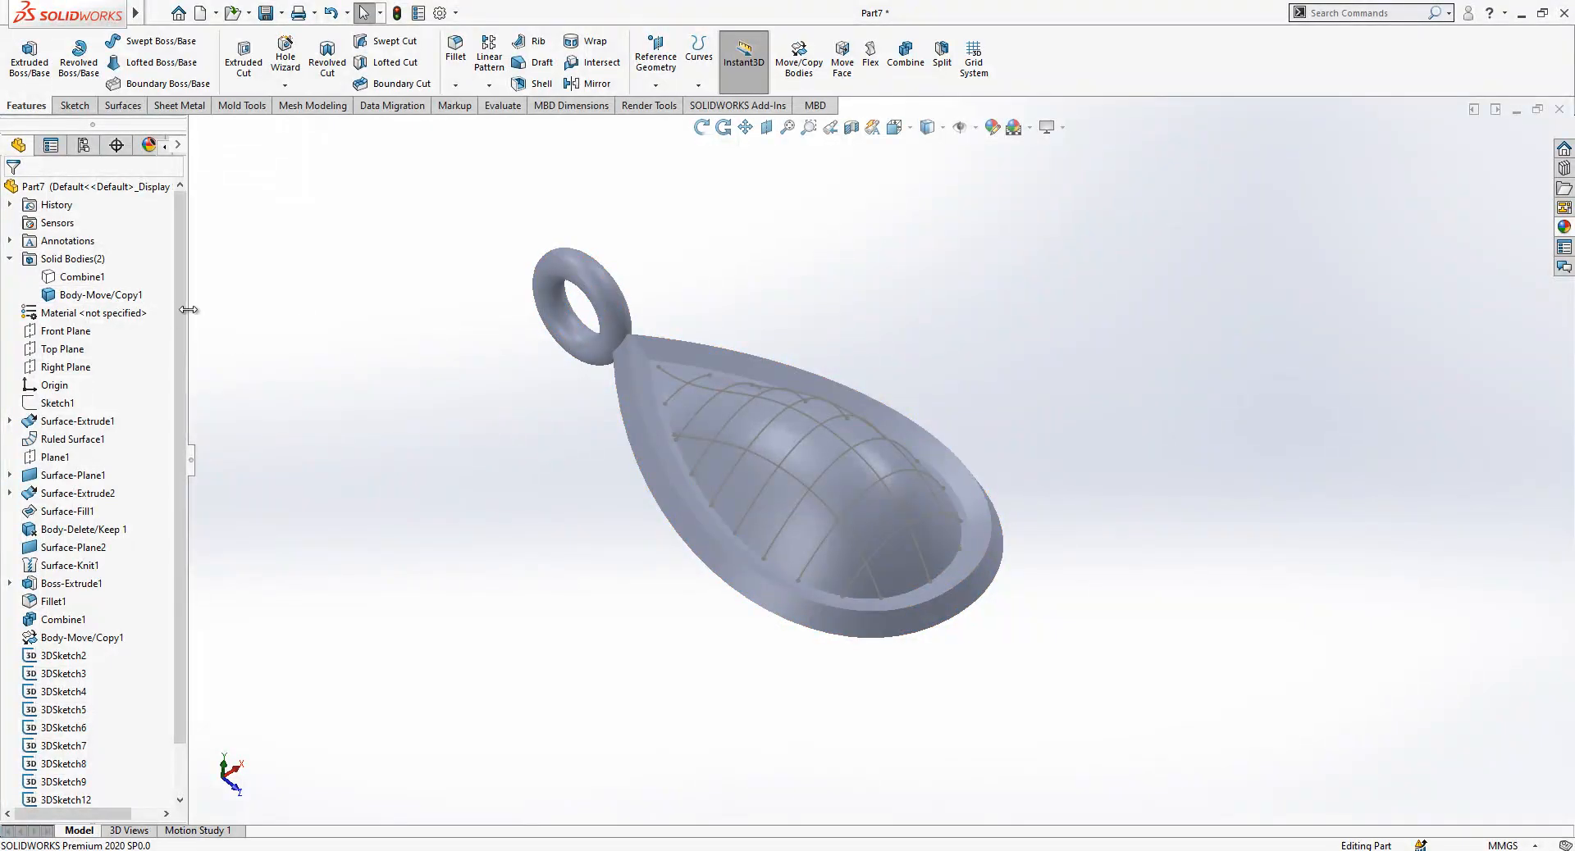
Hide the copied Body-Move/Copy1 body so that only the face curves are displayed.
{"action": "left_click", "coordinate": [119, 295]}
{"action": "left_click", "coordinate": [135, 273]}
{"action": "middle_click_drag", "start_coordinate": [651, 492], "coordinate": [884, 611]}
{"action": "scroll", "coordinate": [750, 377], "scroll_direction": "up", "scroll_amount": 1}
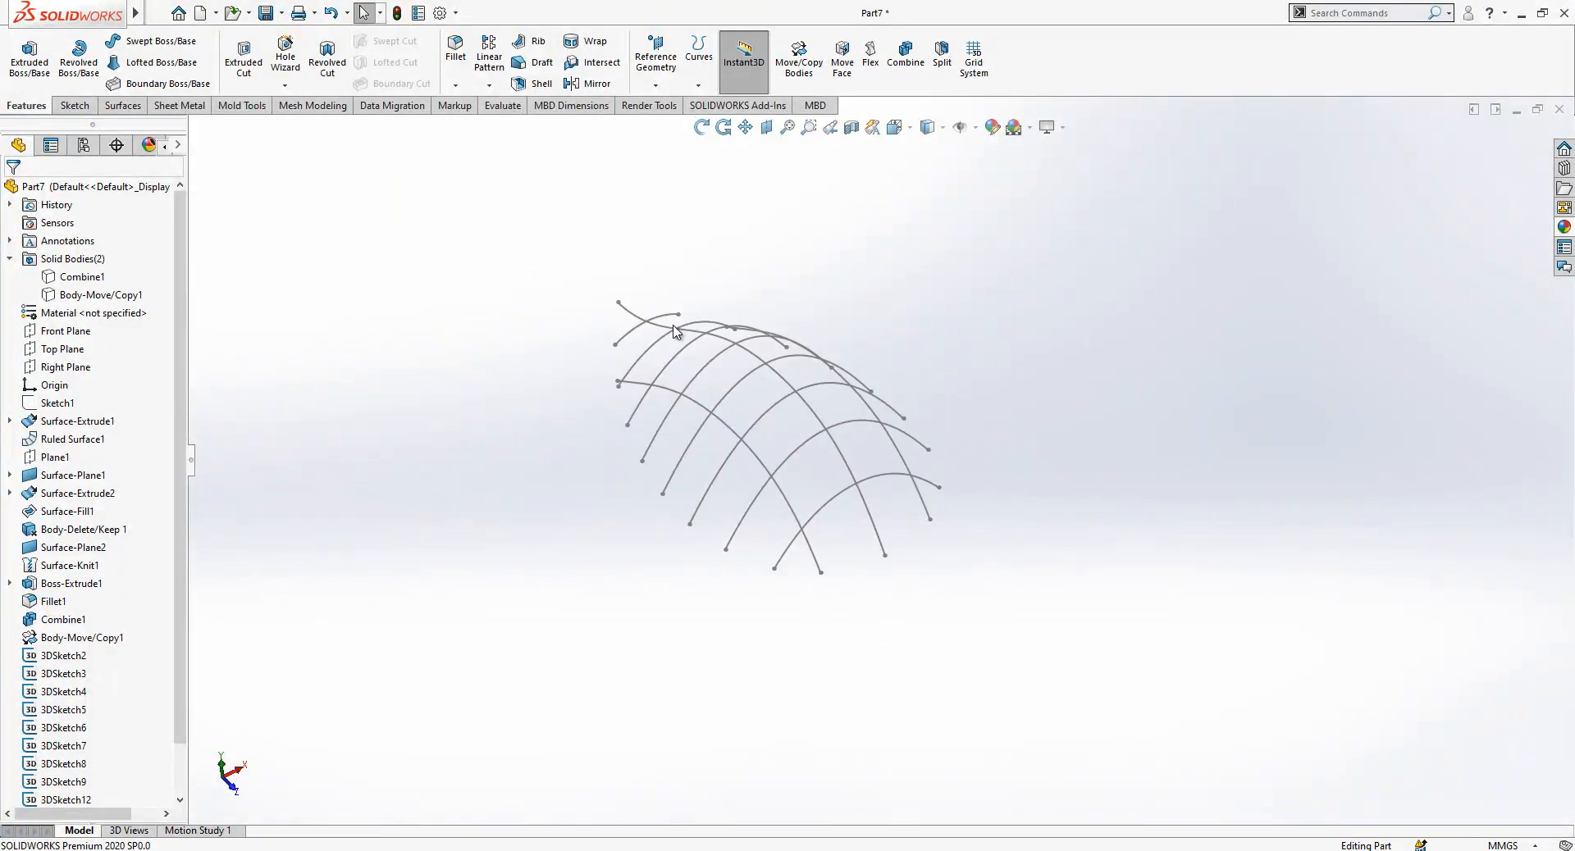
{"action": "left_click", "coordinate": [11, 260]}
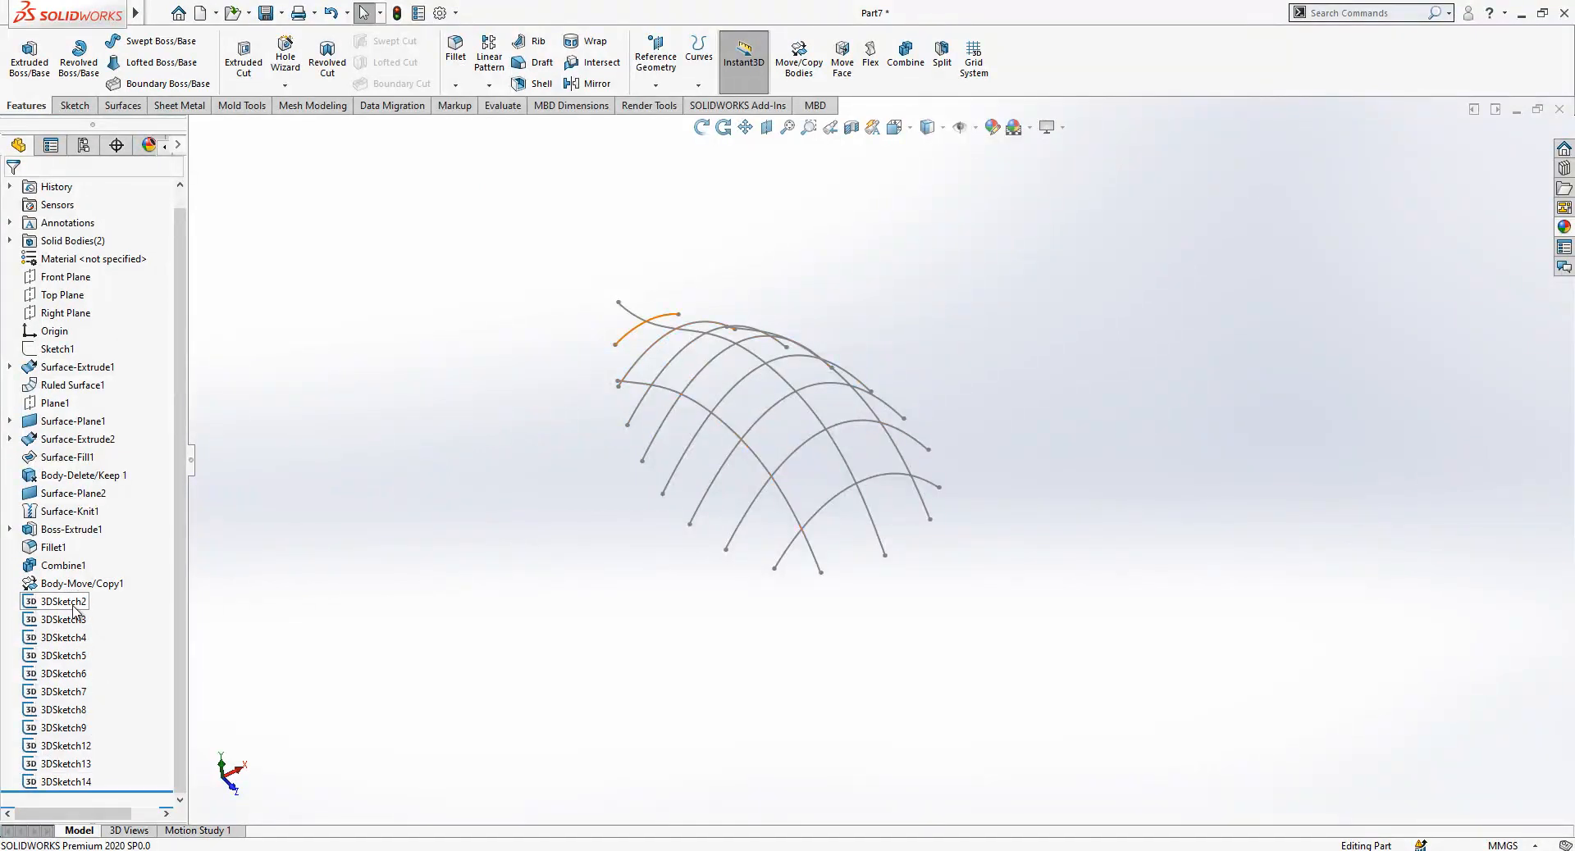
In a new 3D sketch, draw two lines joining the lower ends of two adjacent lengthwise curves to the nearest mesh intersection between them.
{"action": "scroll", "coordinate": [1024, 507], "scroll_direction": "down", "scroll_amount": 1}
{"action": "scroll", "coordinate": [943, 471], "scroll_direction": "down", "scroll_amount": 1}
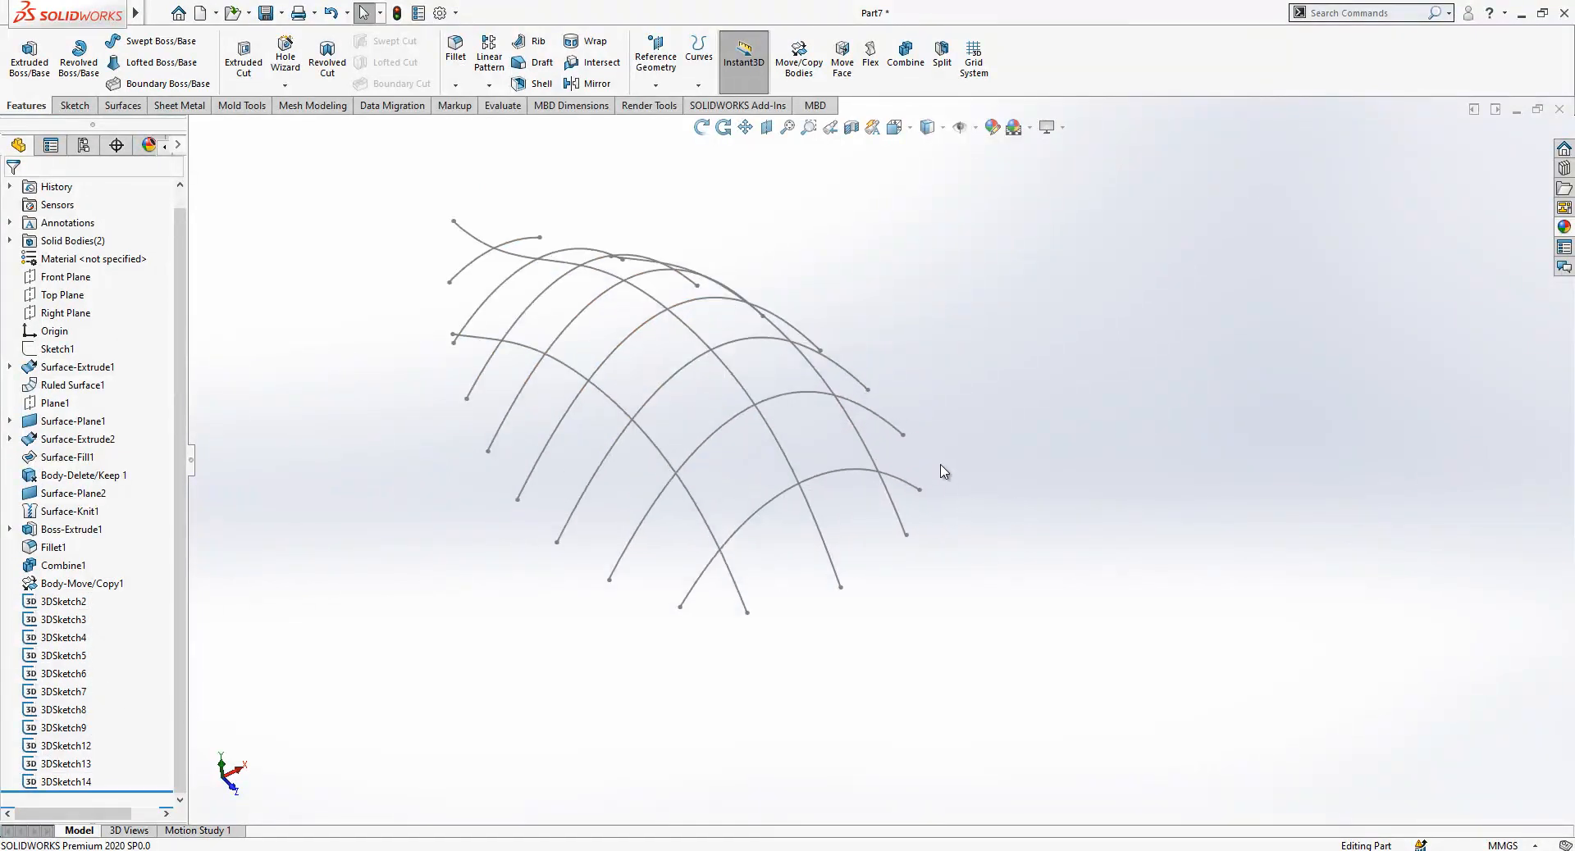
{"action": "mouse_move", "coordinate": [660, 312]}
{"action": "middle_mouse_down"}
{"action": "mouse_move", "coordinate": [699, 387]}
{"action": "mouse_move", "coordinate": [672, 254]}
{"action": "mouse_move", "coordinate": [663, 340]}
{"action": "middle_mouse_up"}
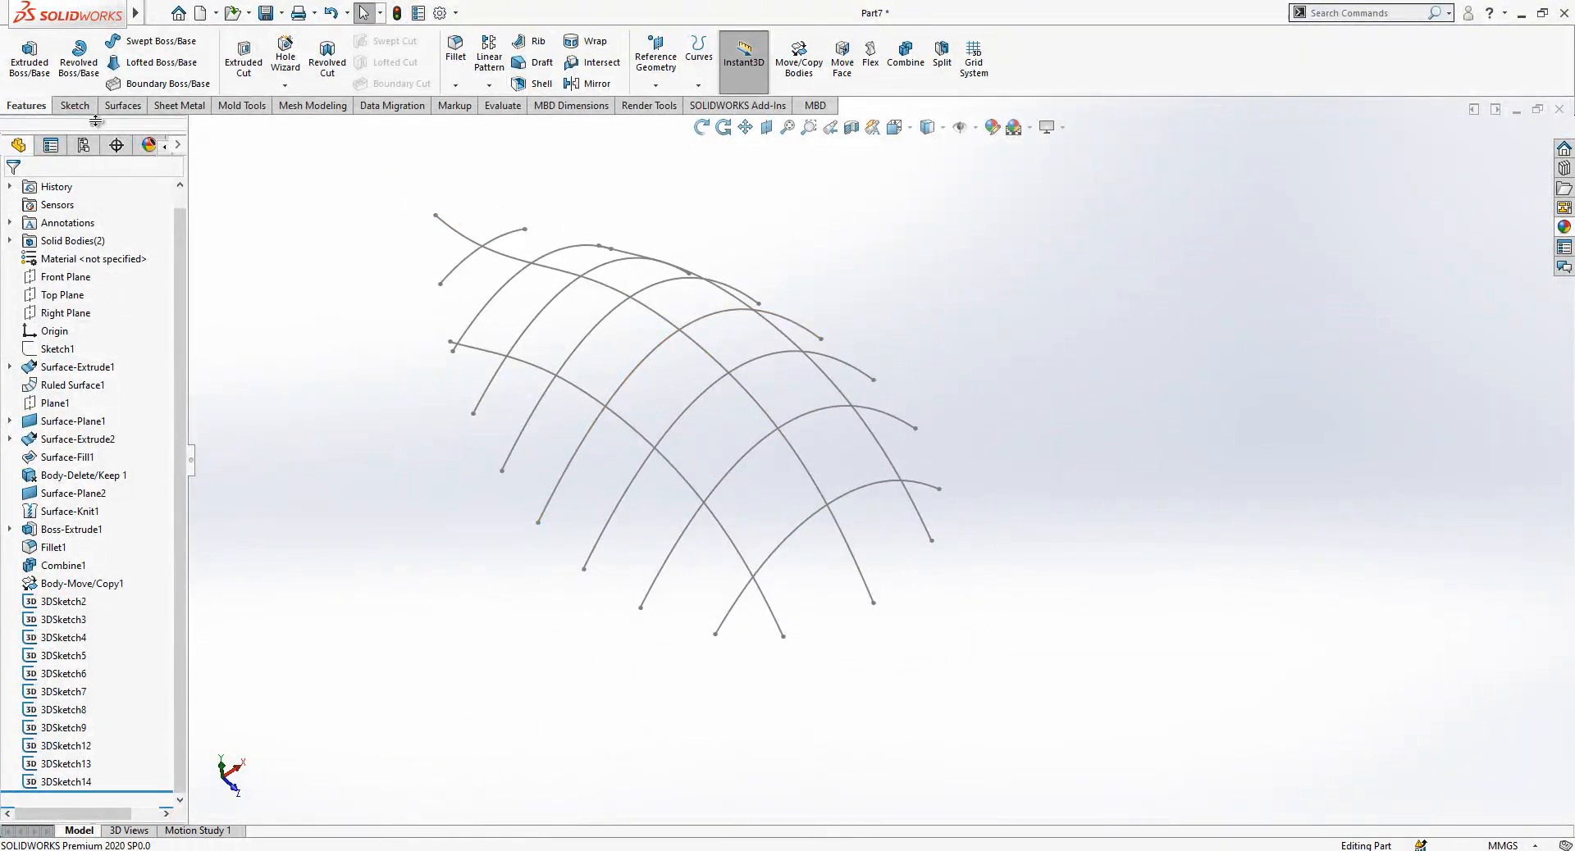
{"action": "left_click", "coordinate": [73, 106]}
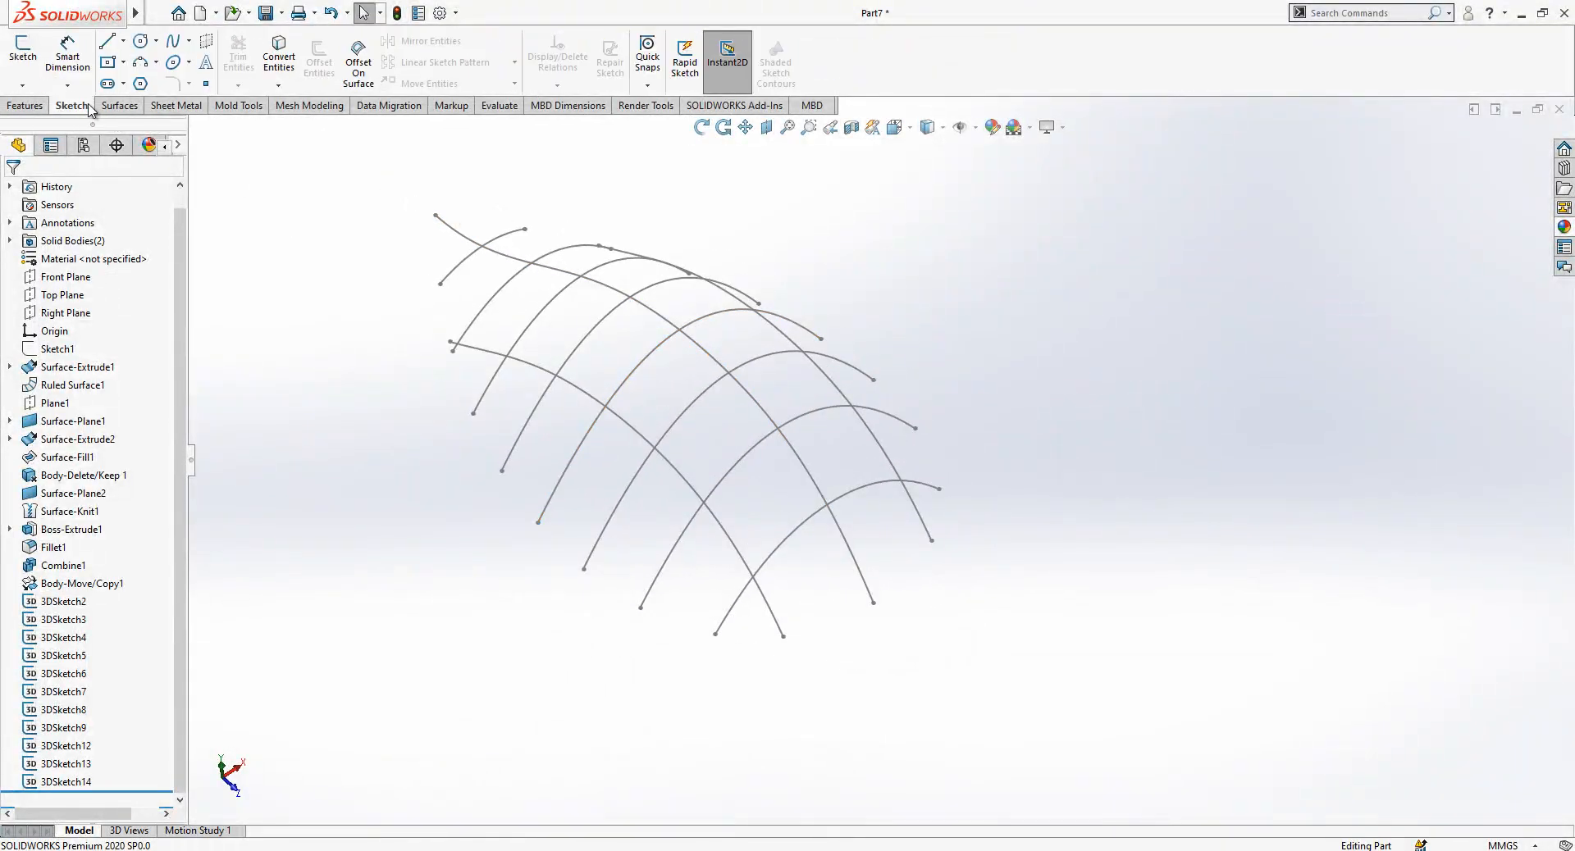
{"action": "left_click", "coordinate": [22, 85]}
{"action": "left_click", "coordinate": [54, 124]}
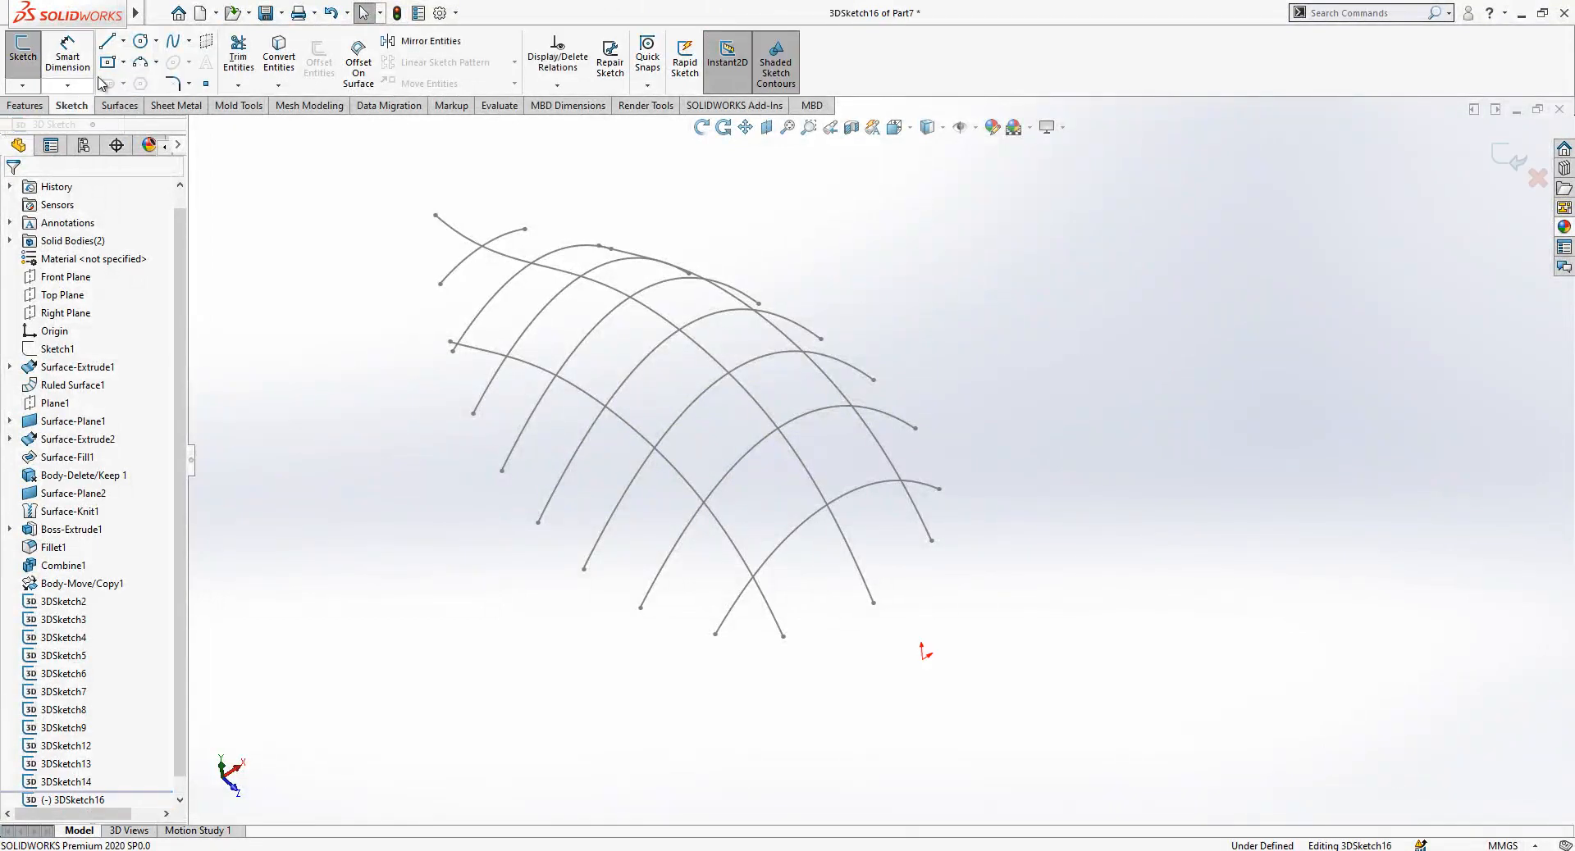
{"action": "scroll", "coordinate": [868, 643], "scroll_direction": "down", "scroll_amount": 2}
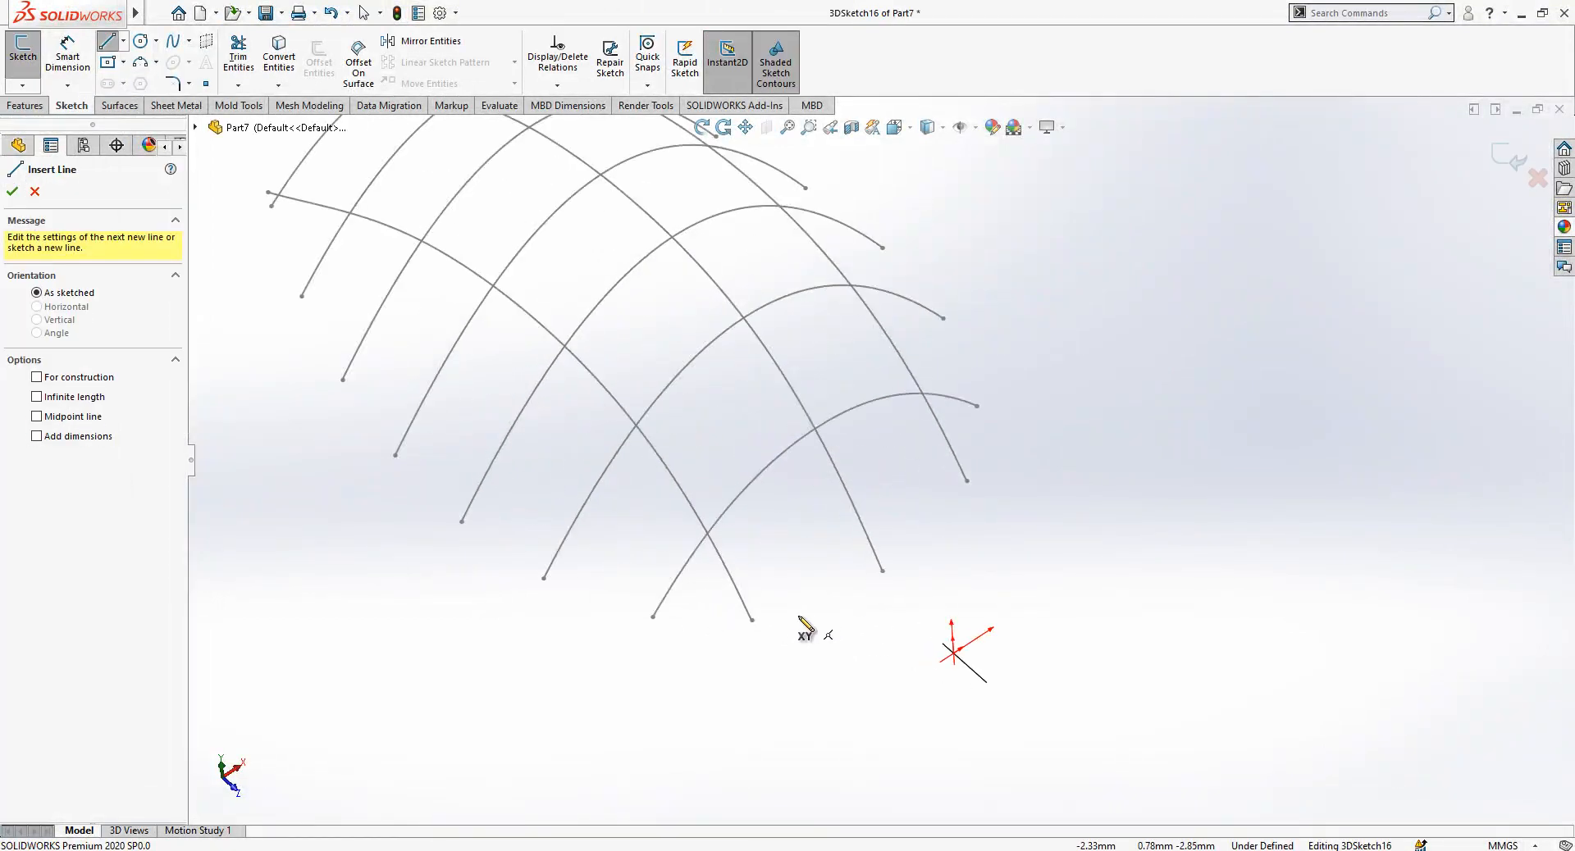
{"action": "left_click", "coordinate": [751, 620]}
{"action": "left_click", "coordinate": [815, 428]}
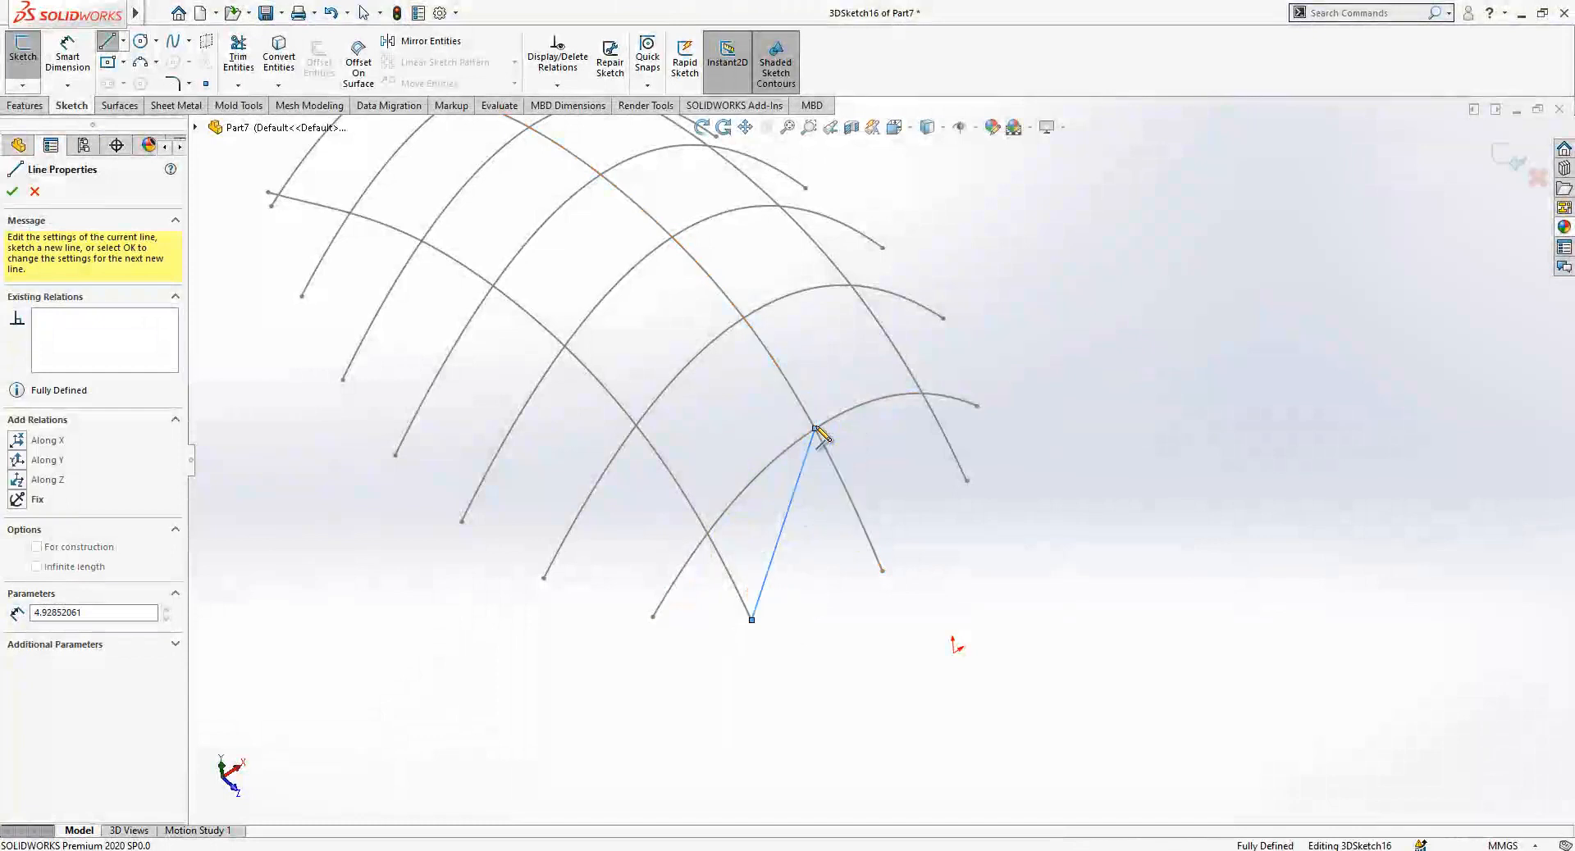
{"action": "left_click", "coordinate": [883, 572]}
{"action": "right_click", "coordinate": [1081, 352]}
{"action": "left_click", "coordinate": [1098, 361]}
{"action": "scroll", "coordinate": [858, 544], "scroll_direction": "down", "scroll_amount": 2}
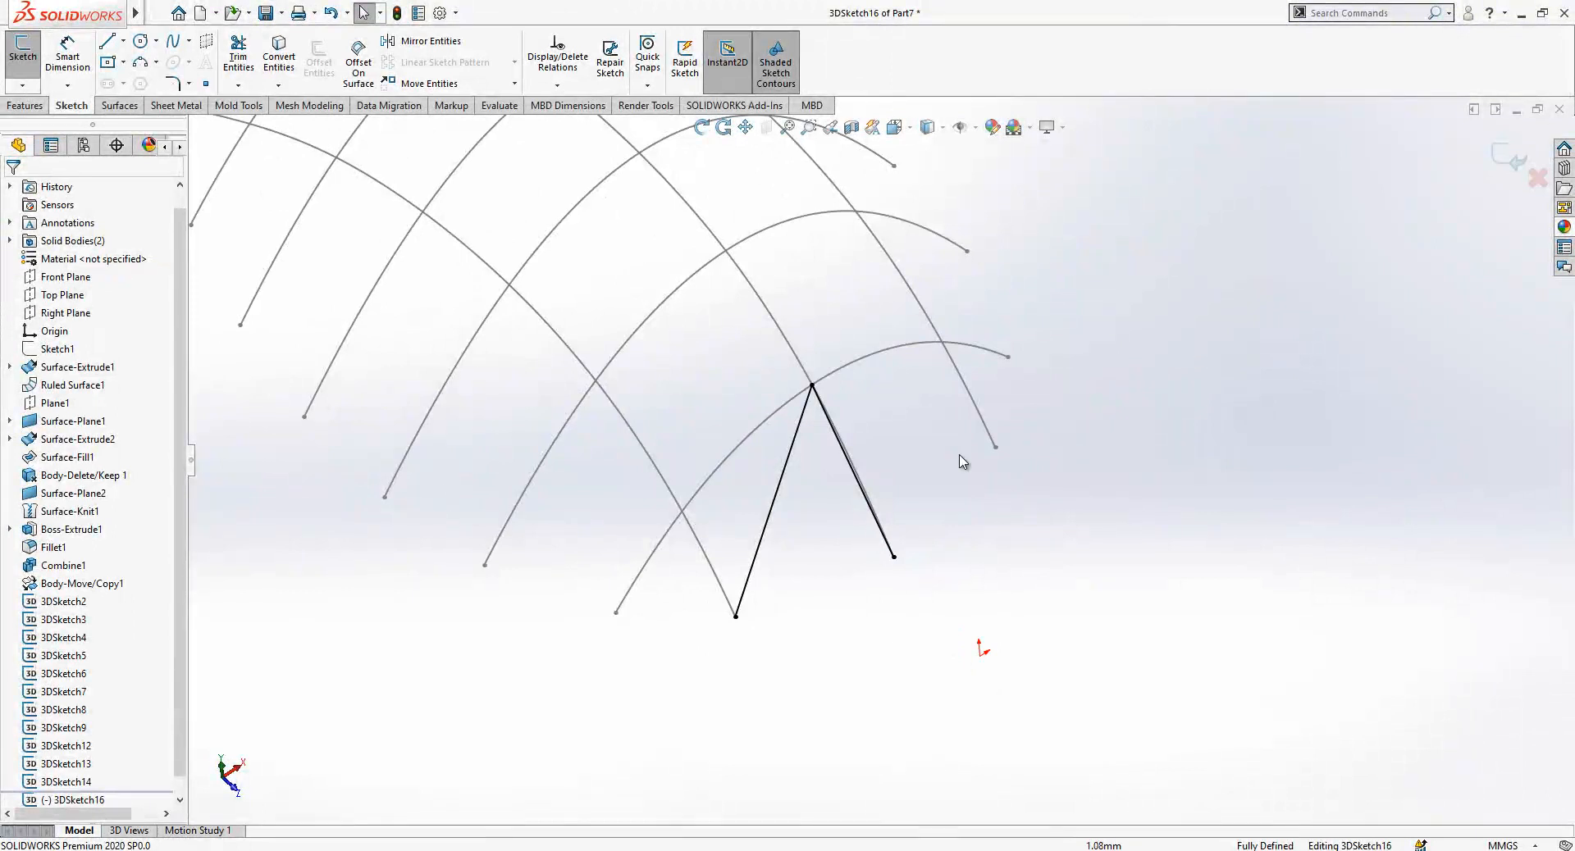
{"action": "mouse_move", "coordinate": [878, 580]}
{"action": "middle_mouse_down"}
{"action": "mouse_move", "coordinate": [1012, 401]}
{"action": "mouse_move", "coordinate": [942, 465]}
{"action": "mouse_move", "coordinate": [910, 533]}
{"action": "middle_mouse_up"}
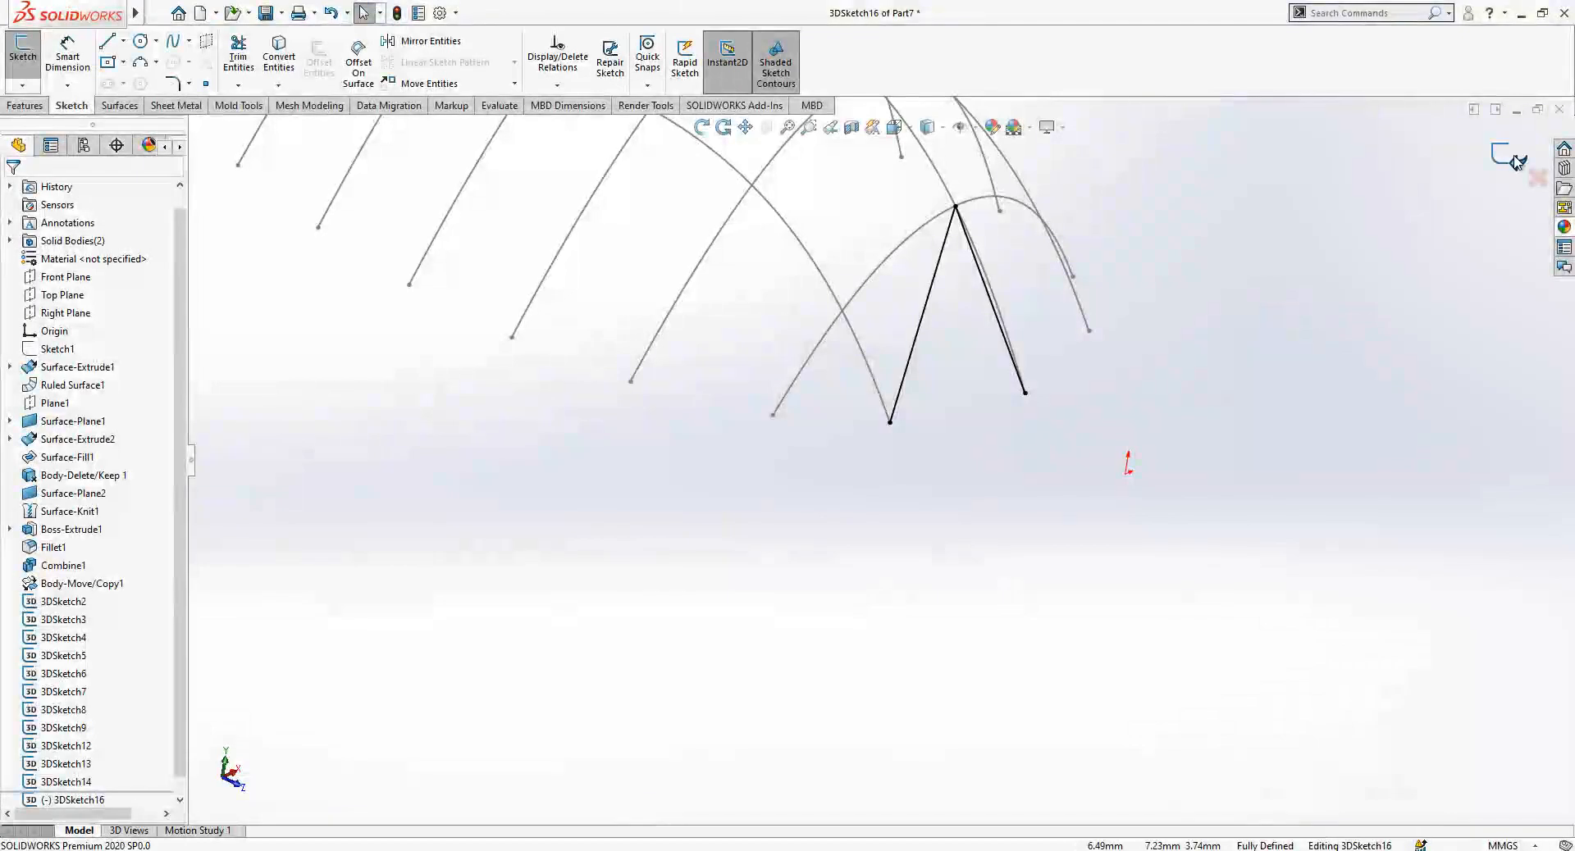
{"action": "scroll", "coordinate": [1012, 200], "scroll_direction": "down", "scroll_amount": 1}
{"action": "left_click", "coordinate": [1143, 470]}
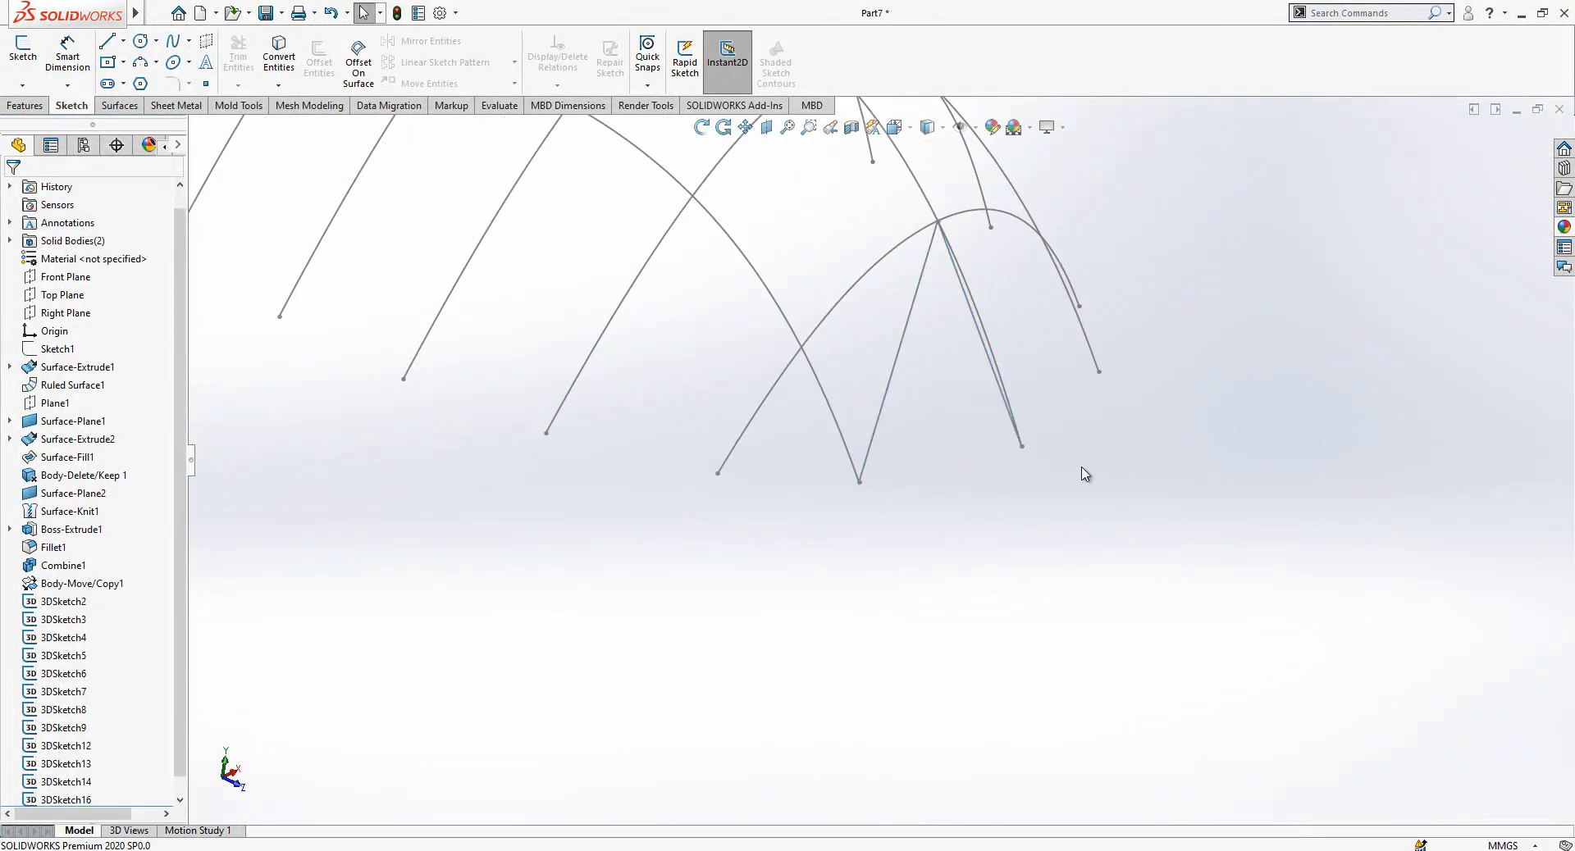
Create a triangular Lofted Surface between the two sketched lines, picking each line as a separate open-group profile.
{"action": "left_click", "coordinate": [132, 107]}
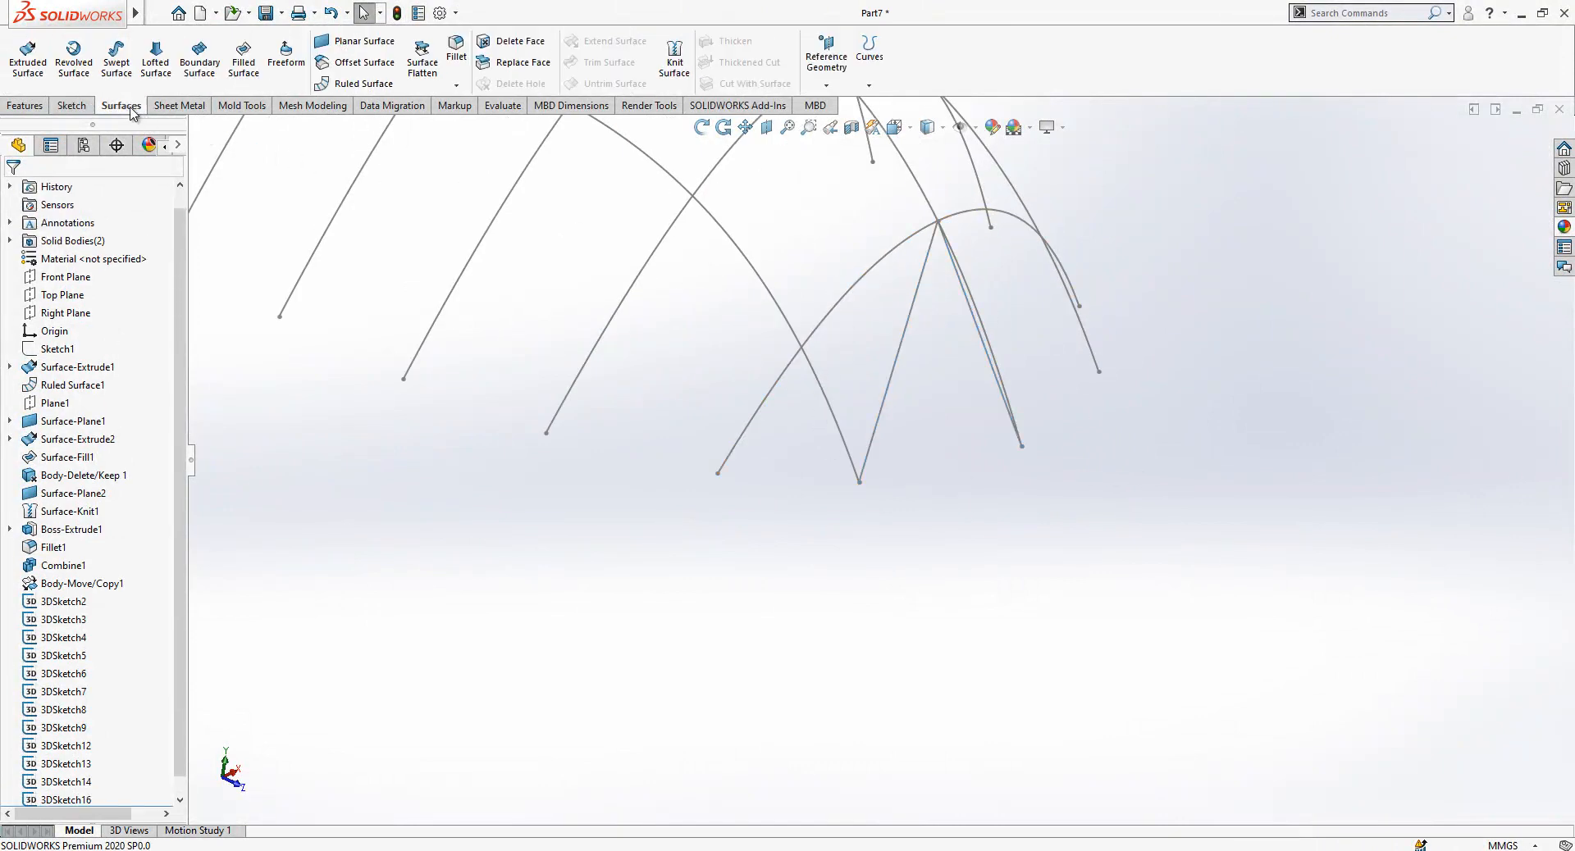
{"action": "left_click", "coordinate": [167, 83]}
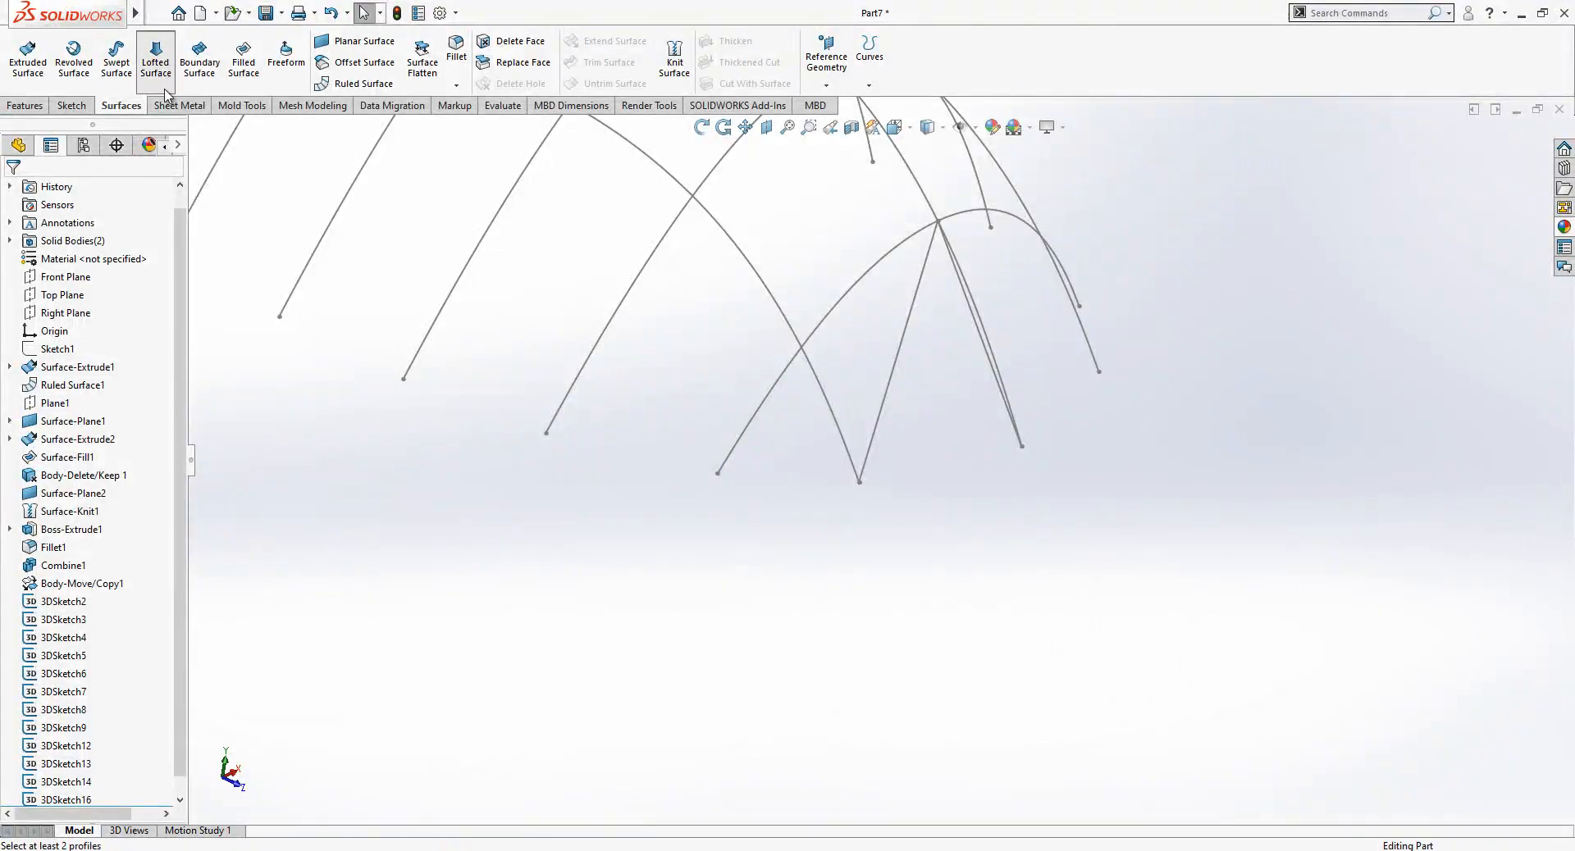
{"action": "right_click", "coordinate": [124, 251]}
{"action": "left_click", "coordinate": [158, 281]}
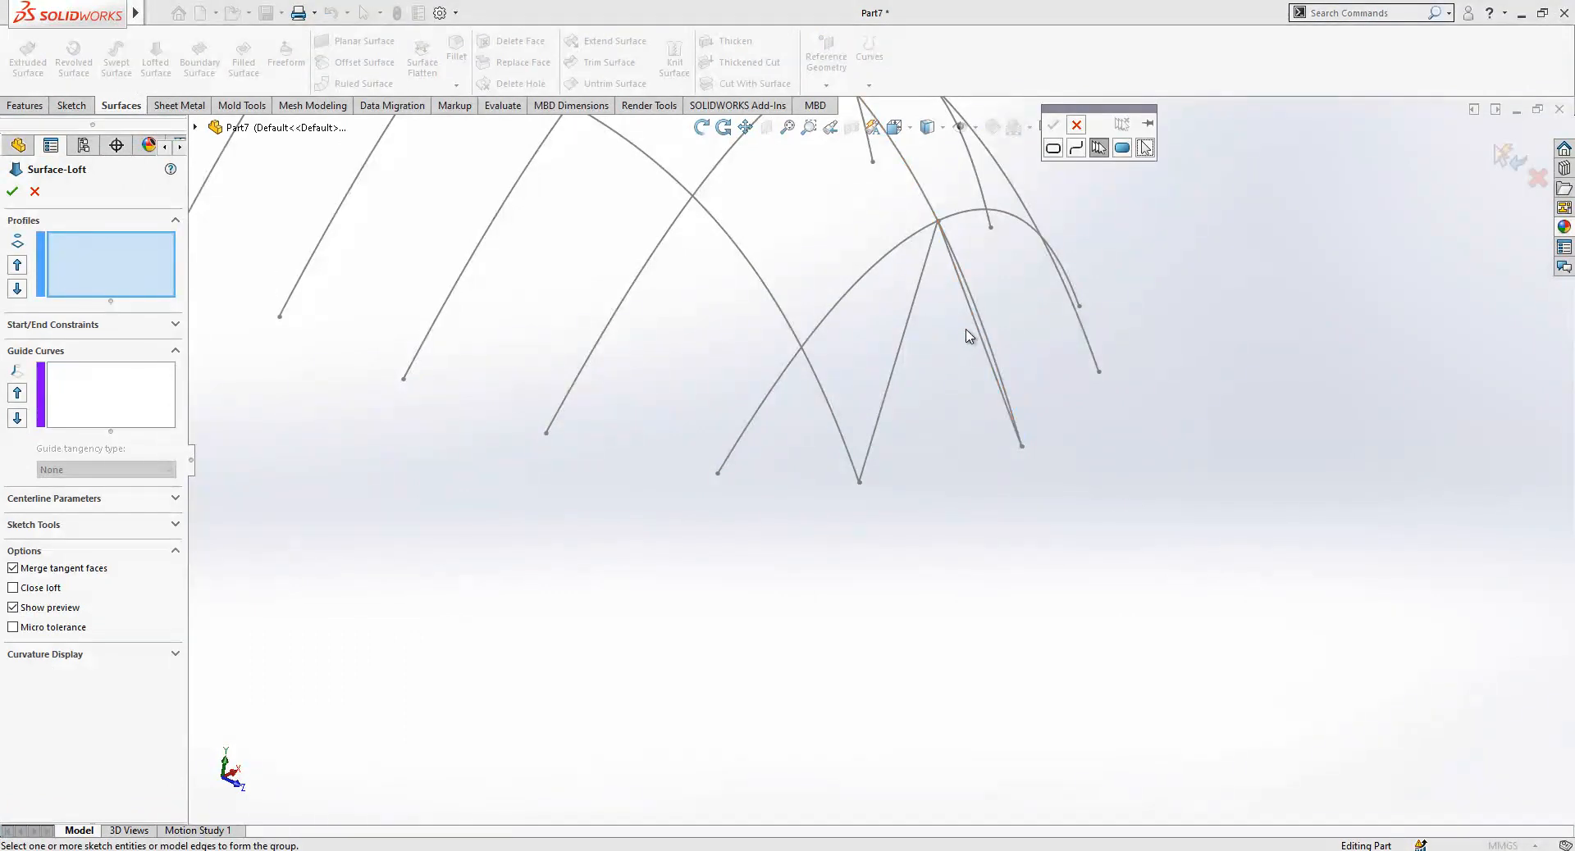
{"action": "left_click", "coordinate": [917, 320]}
{"action": "left_click", "coordinate": [1053, 125]}
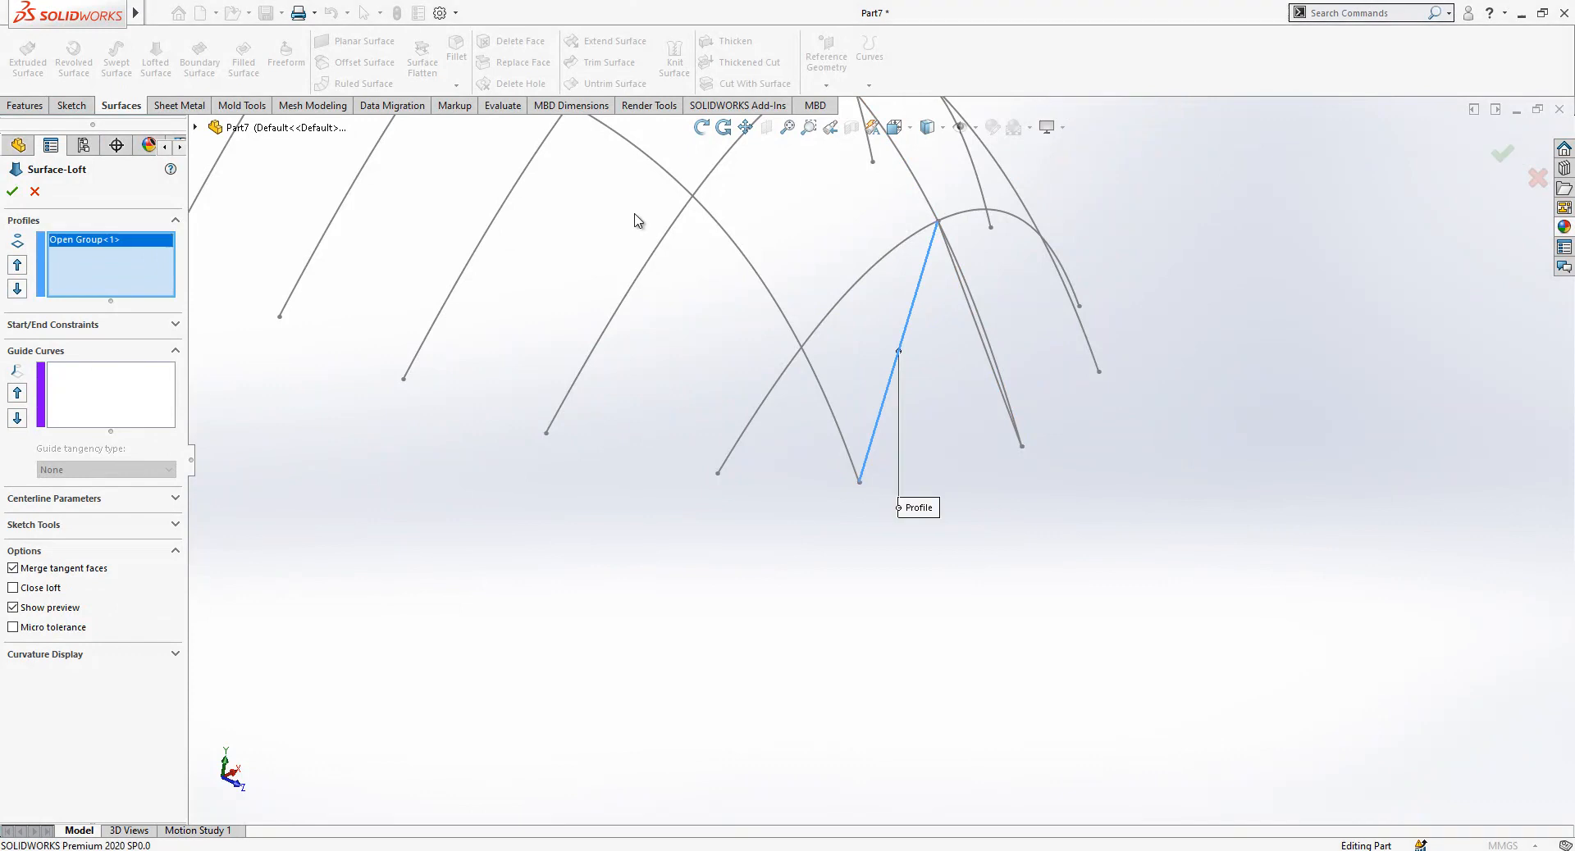
{"action": "right_click", "coordinate": [144, 284]}
{"action": "left_click", "coordinate": [246, 310]}
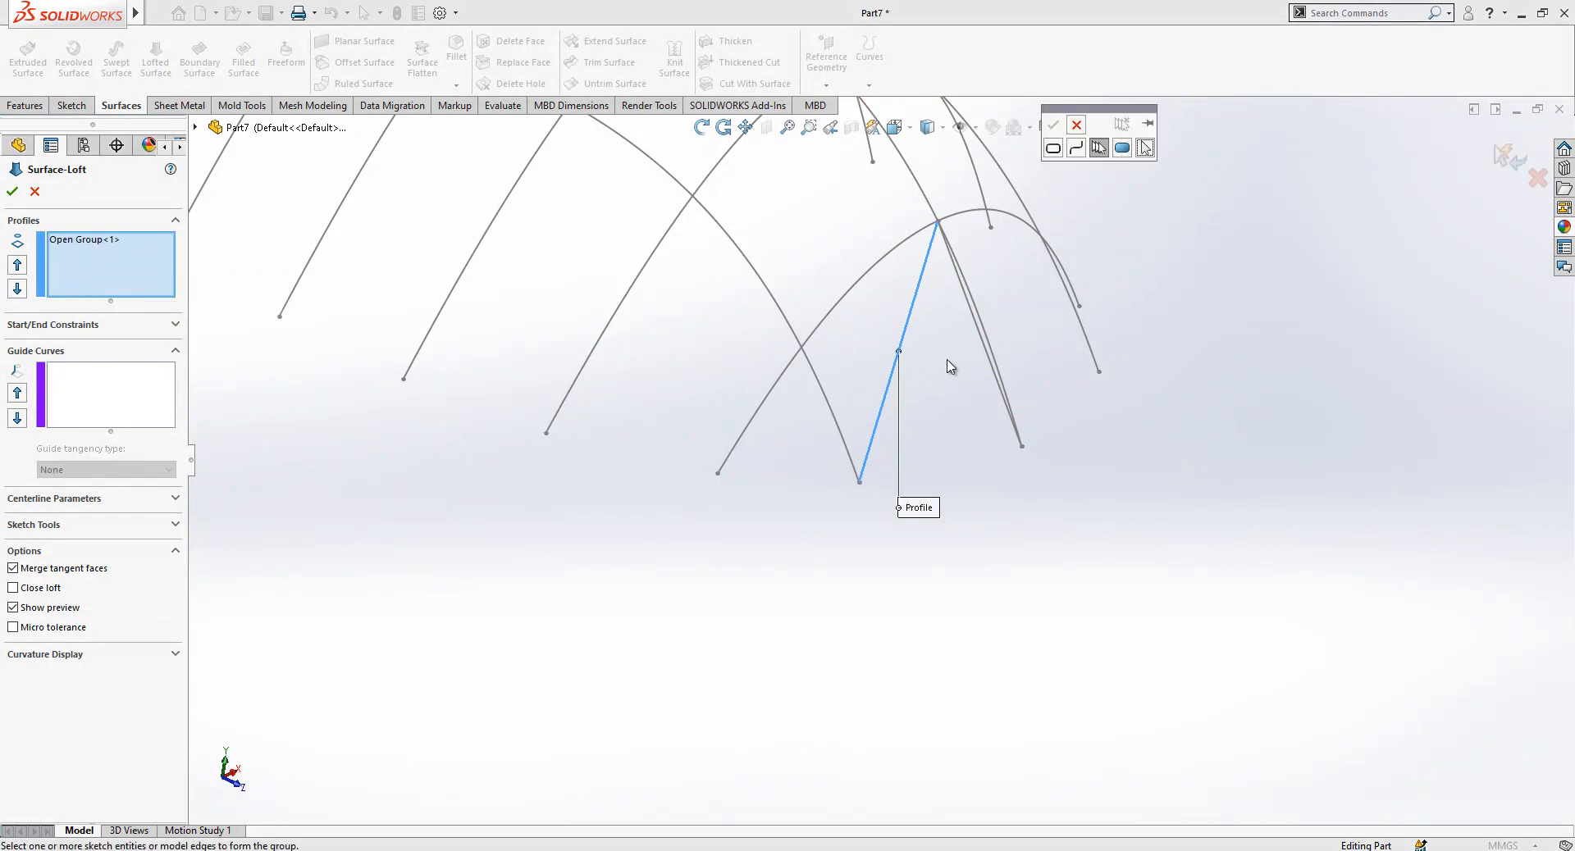
{"action": "left_click", "coordinate": [979, 343]}
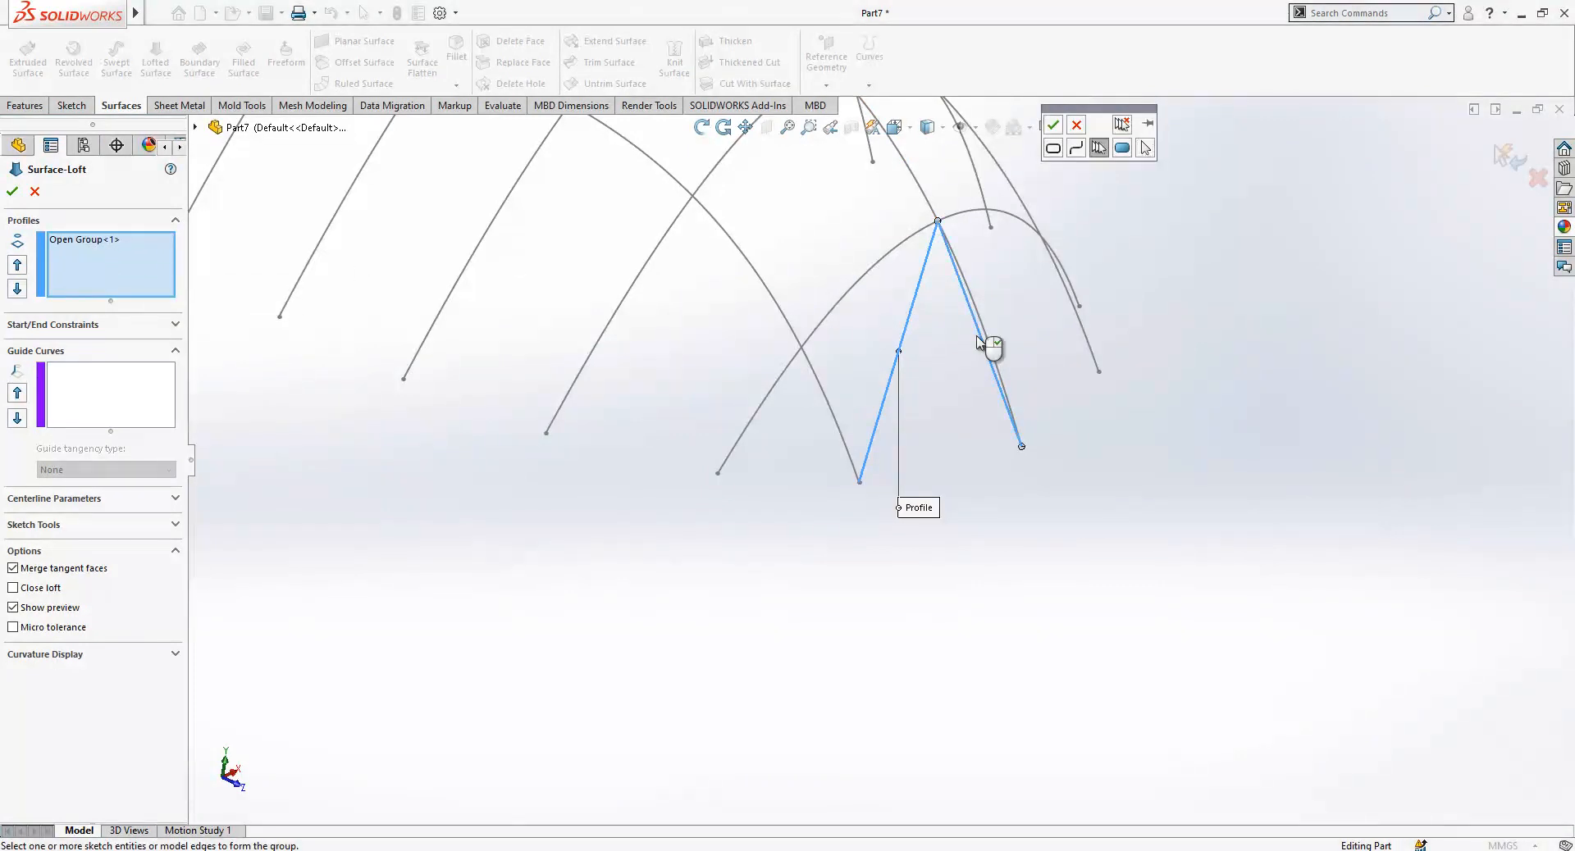
{"action": "left_click", "coordinate": [1053, 124]}
{"action": "left_click_drag", "start_coordinate": [938, 222], "coordinate": [859, 482]}
{"action": "middle_click_drag", "start_coordinate": [954, 538], "coordinate": [888, 394]}
{"action": "left_click", "coordinate": [18, 197]}
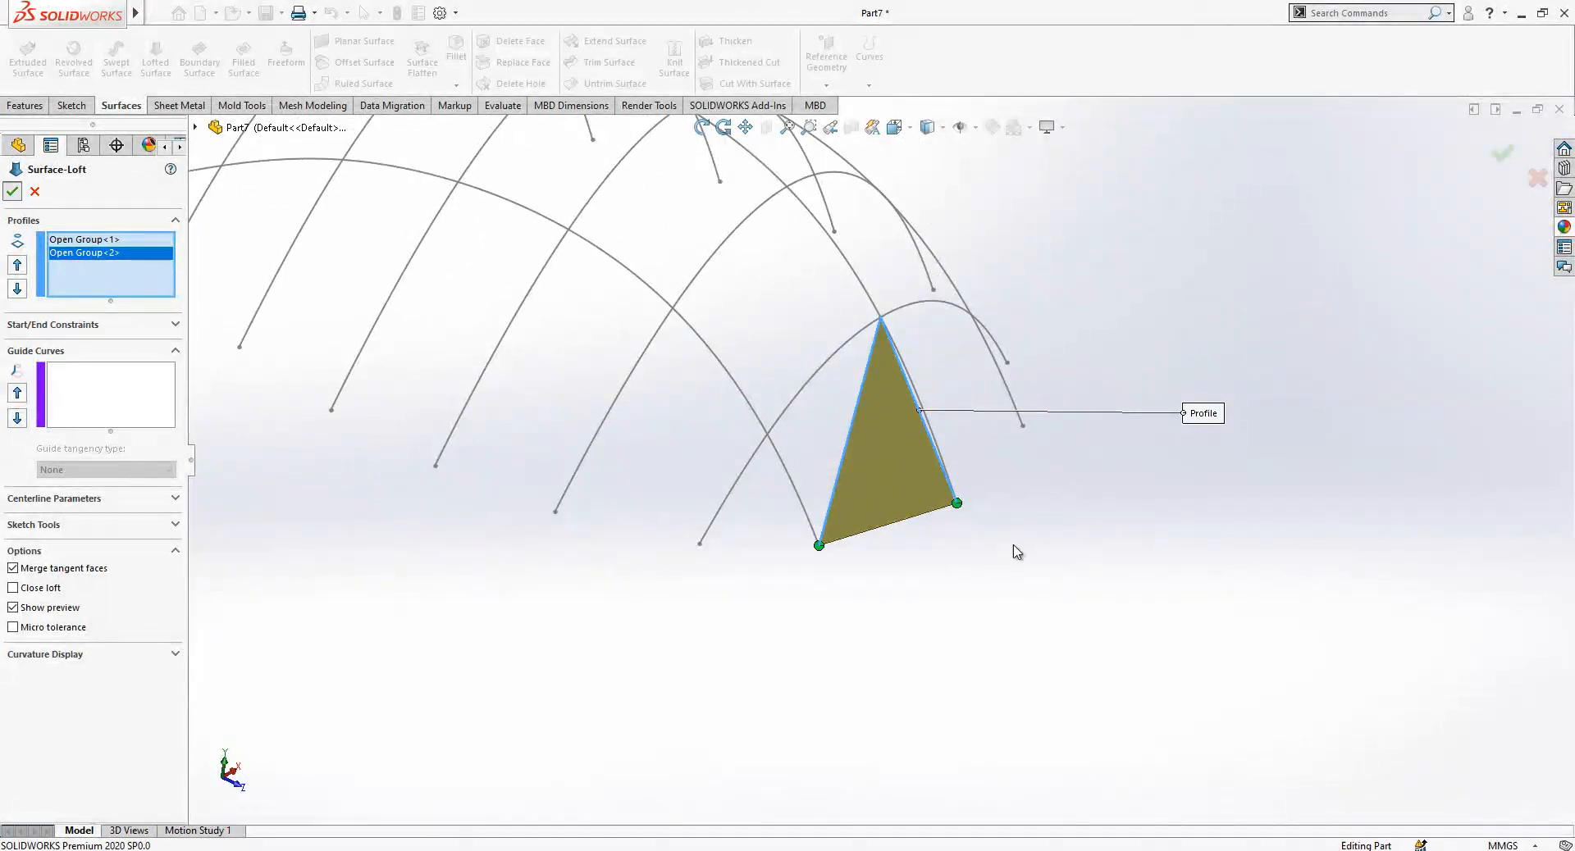
In a new 3D sketch, draw a line from the triangle's apex to the adjacent mesh intersection on the neighbouring lengthwise curve.
{"action": "middle_click_drag", "start_coordinate": [1157, 623], "coordinate": [853, 549]}
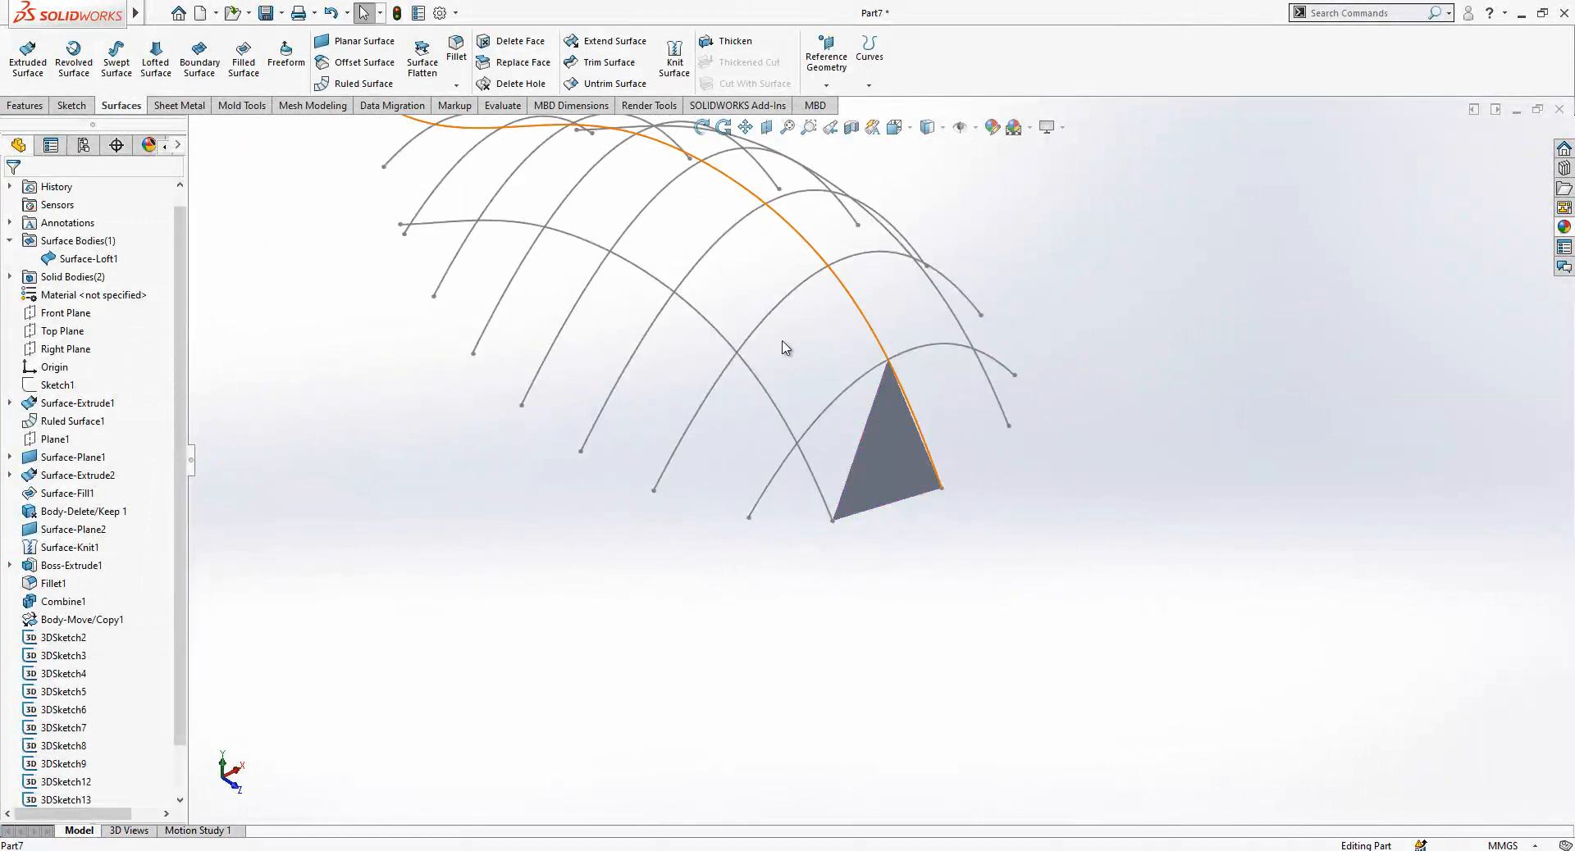
{"action": "left_click", "coordinate": [65, 107]}
{"action": "left_click", "coordinate": [31, 88]}
{"action": "left_click", "coordinate": [63, 129]}
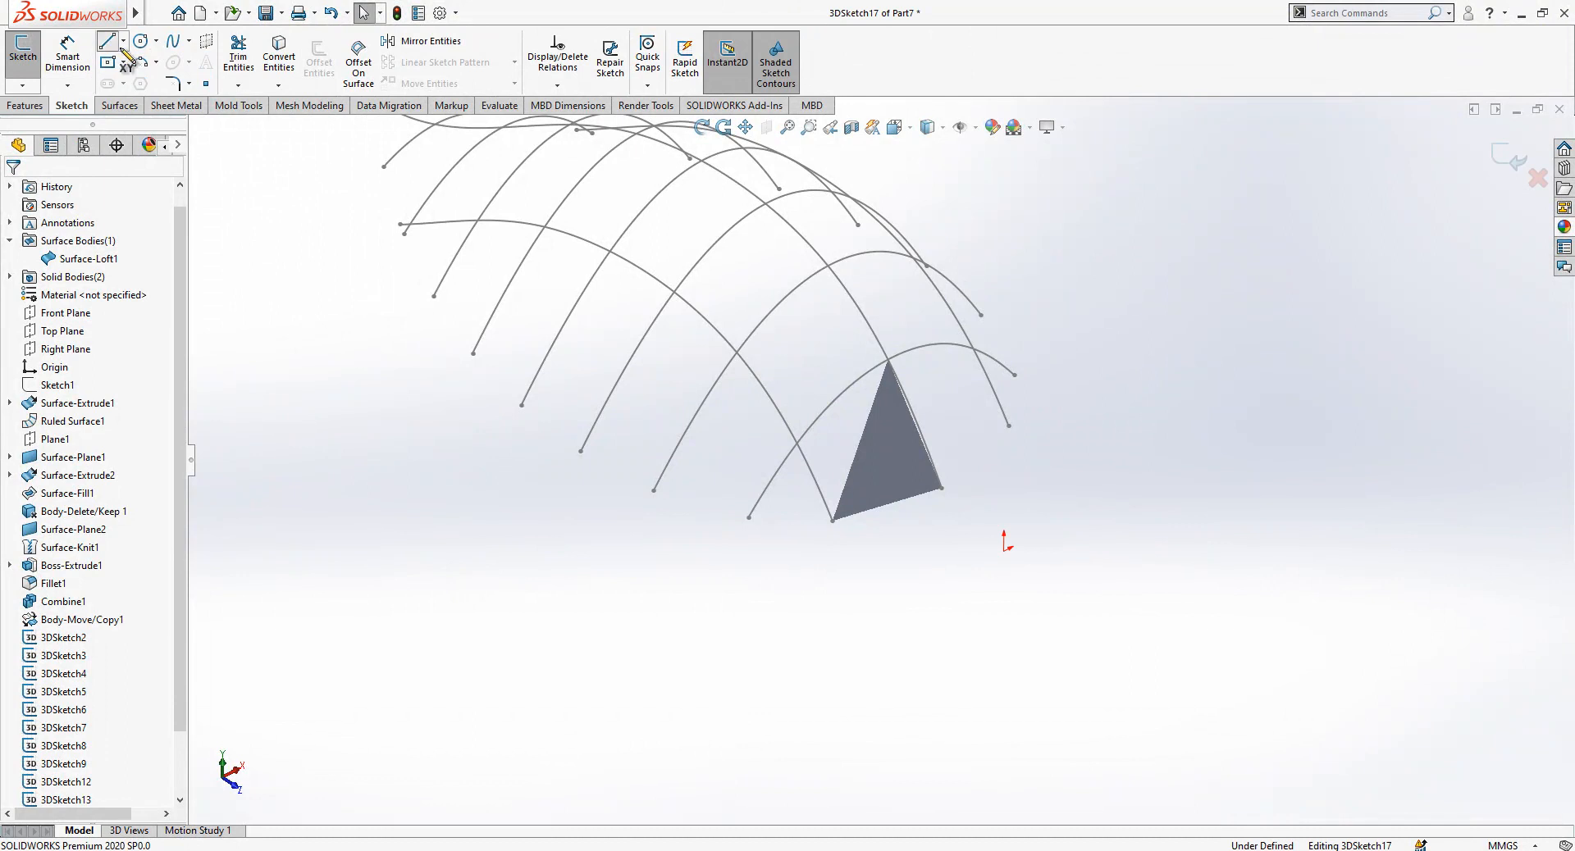
{"action": "left_click", "coordinate": [107, 42]}
{"action": "scroll", "coordinate": [890, 365], "scroll_direction": "down", "scroll_amount": 3}
{"action": "left_click", "coordinate": [881, 356]}
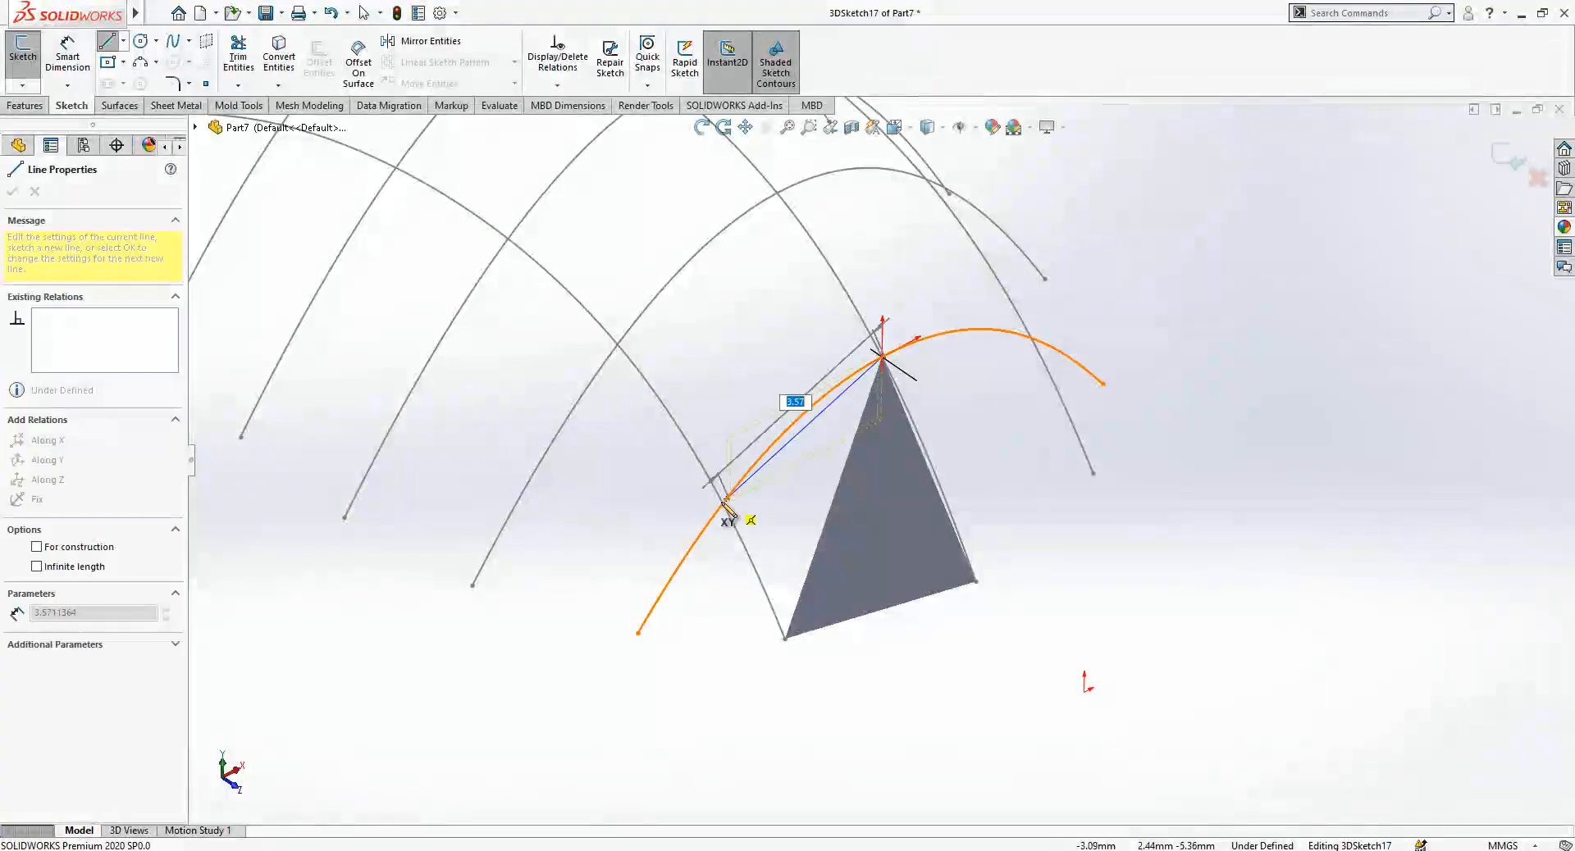
{"action": "left_click", "coordinate": [726, 504]}
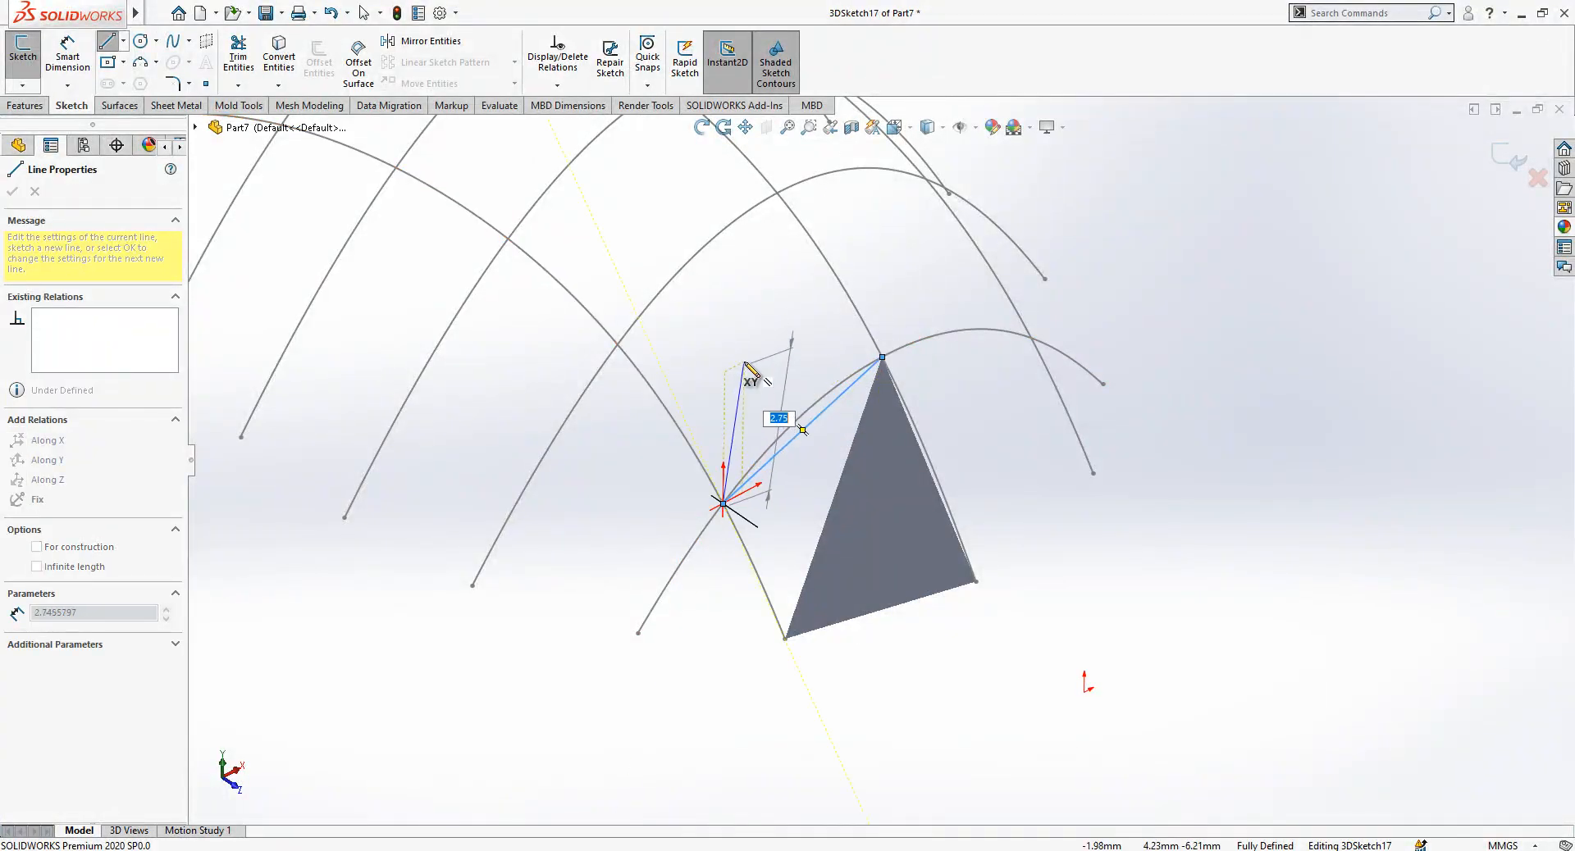
{"action": "key", "text": "Escape"}
{"action": "mouse_move", "coordinate": [746, 366]}
{"action": "middle_mouse_down"}
{"action": "mouse_move", "coordinate": [809, 432]}
{"action": "mouse_move", "coordinate": [951, 340]}
{"action": "mouse_move", "coordinate": [820, 457]}
{"action": "mouse_move", "coordinate": [809, 446]}
{"action": "middle_mouse_up"}
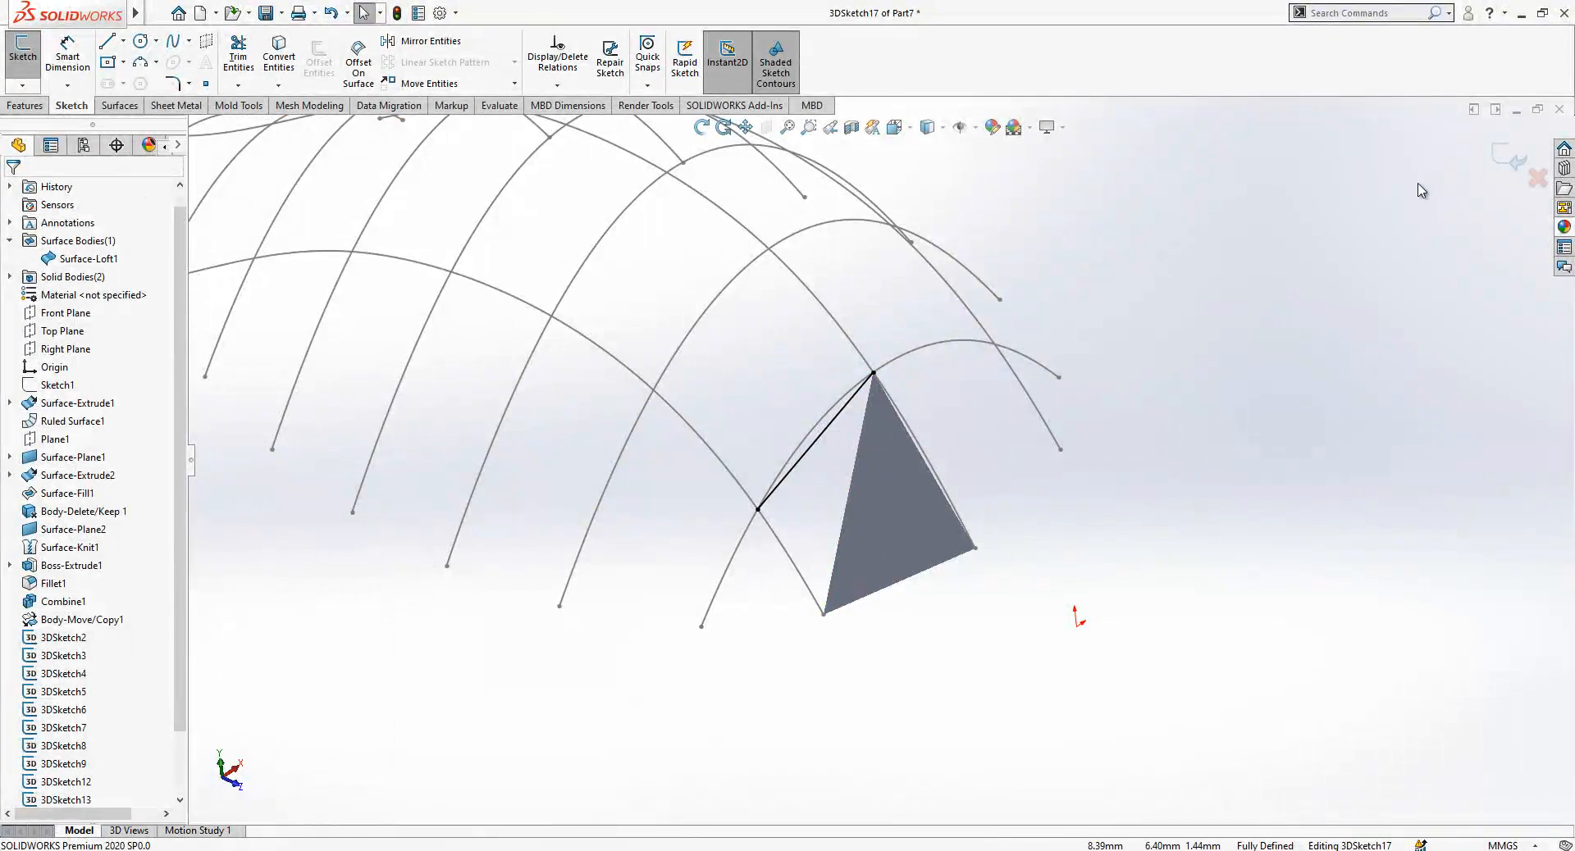
{"action": "left_click", "coordinate": [1509, 158]}
Loft a second triangular surface between the new sketch line and the adjacent edge of the first triangle.
{"action": "left_click", "coordinate": [120, 105]}
{"action": "left_click", "coordinate": [155, 57]}
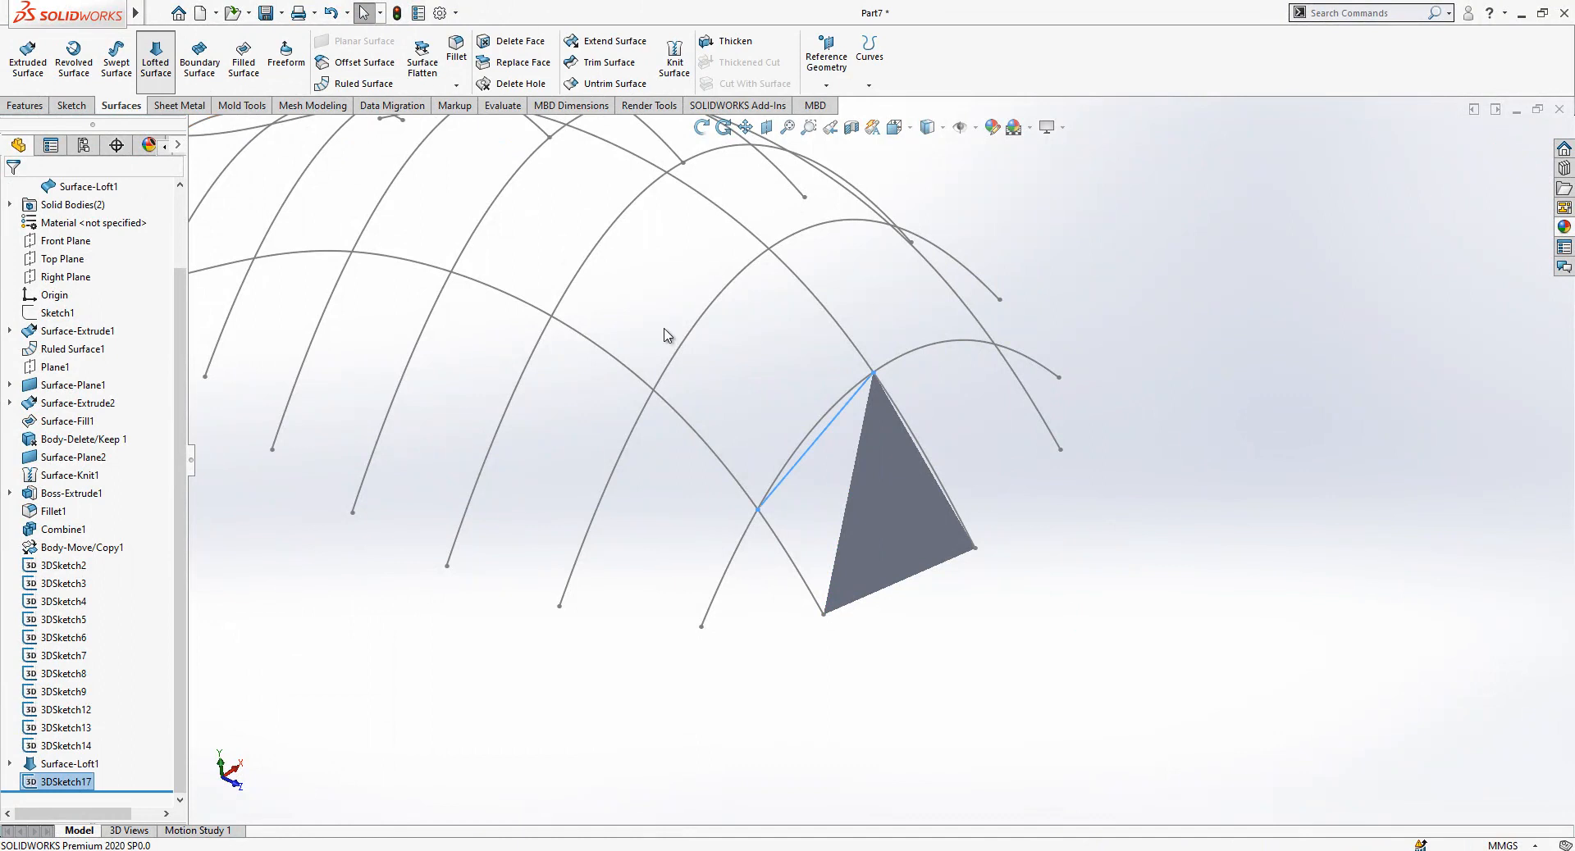
{"action": "left_click", "coordinate": [845, 510]}
{"action": "right_click", "coordinate": [871, 522]}
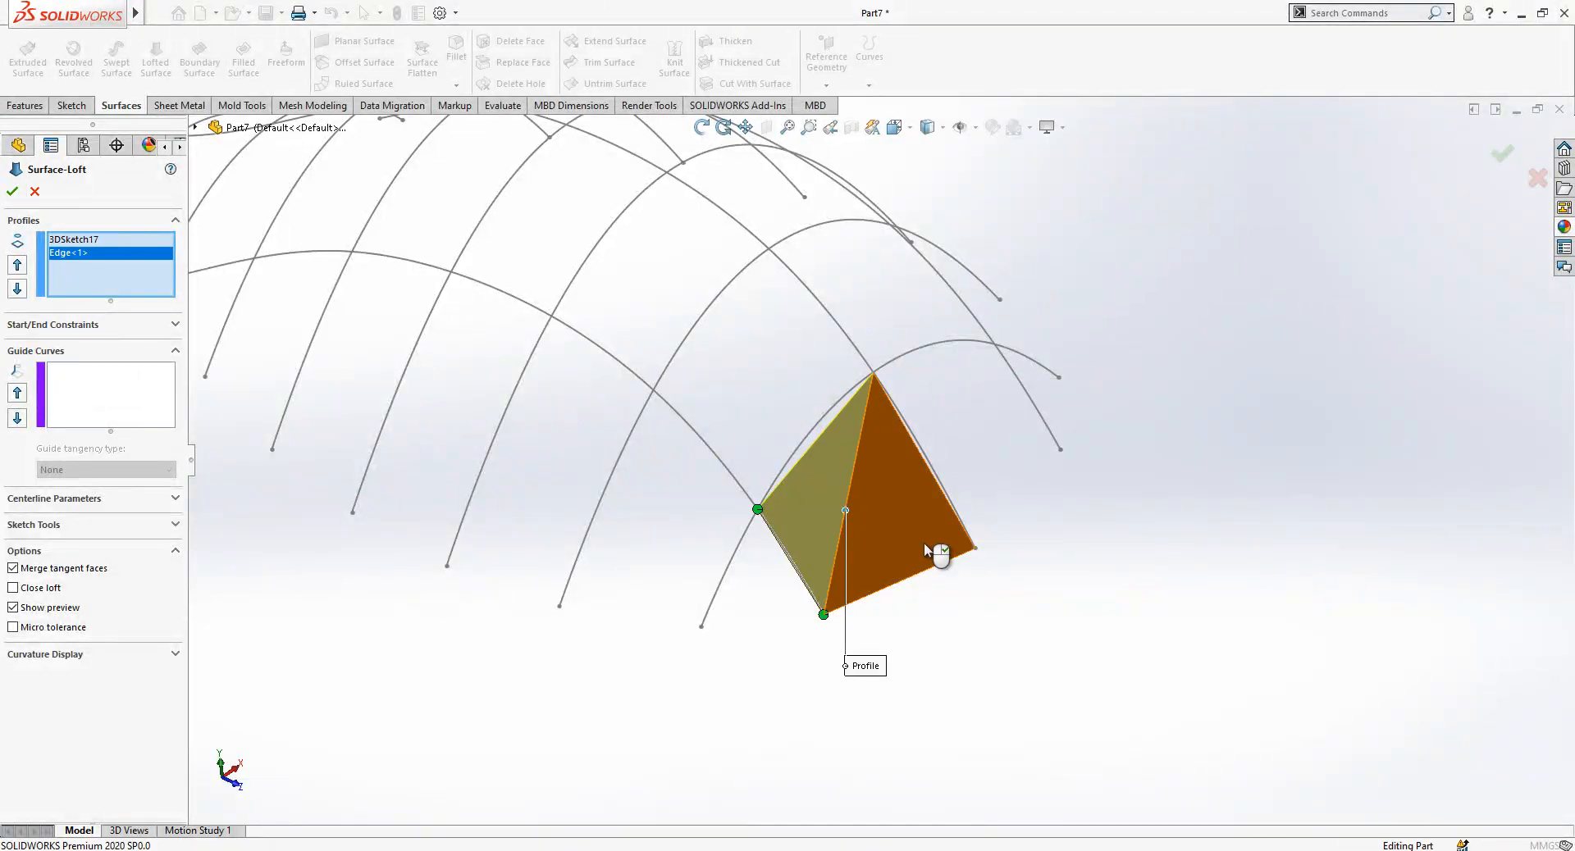
{"action": "left_click", "coordinate": [1036, 656]}
In a new 3D sketch, draw a line from the facets' lower corner to the lower end of the neighbouring curve.
{"action": "middle_click_drag", "start_coordinate": [857, 516], "coordinate": [823, 685]}
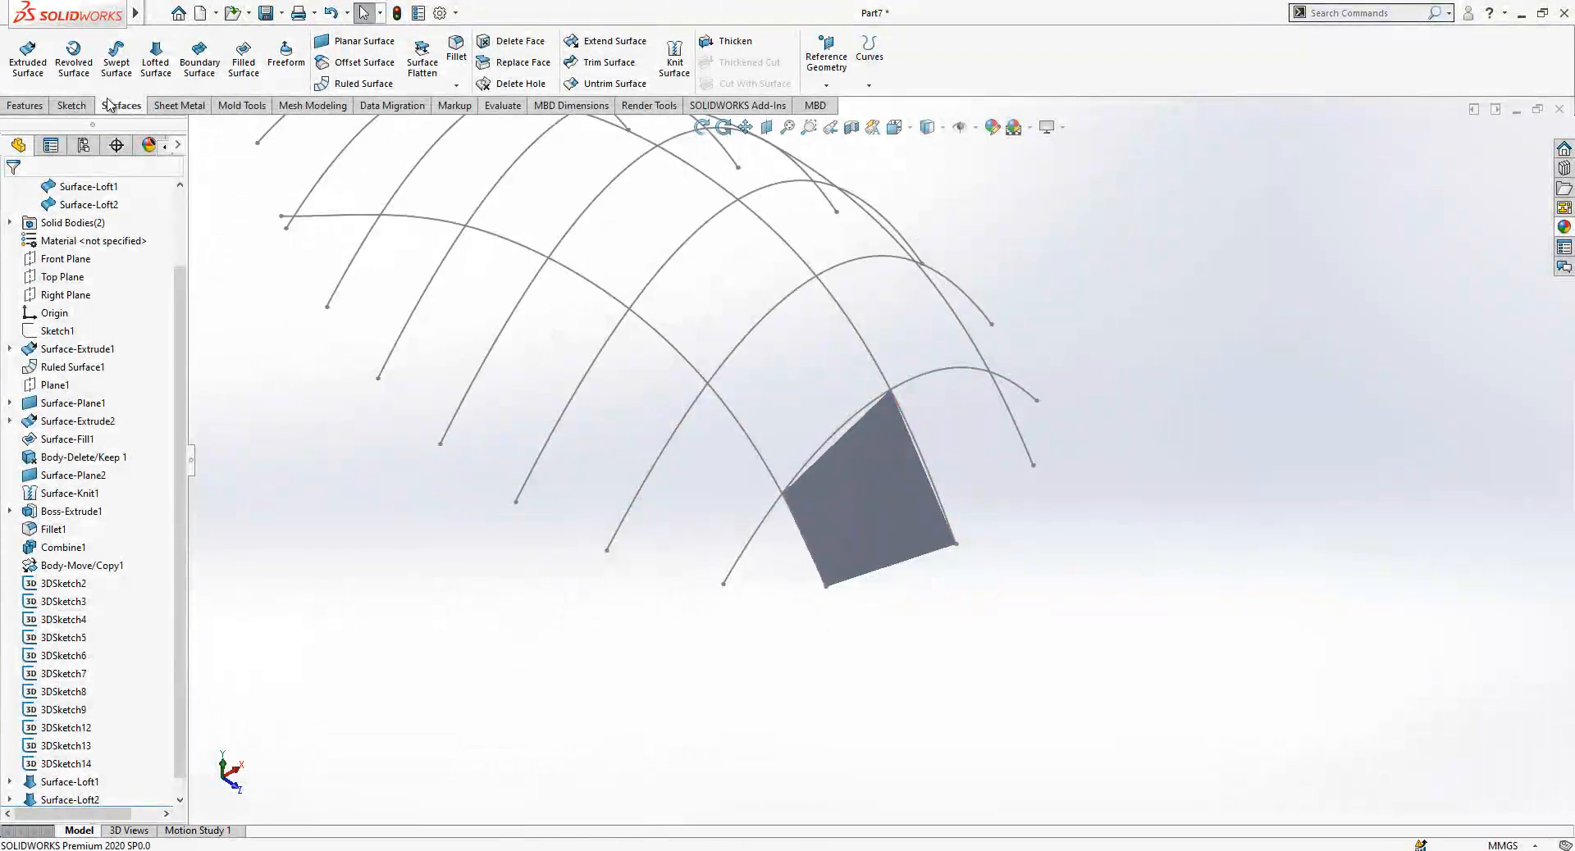
{"action": "left_click", "coordinate": [74, 105]}
{"action": "left_click", "coordinate": [23, 86]}
{"action": "left_click", "coordinate": [50, 125]}
{"action": "left_click", "coordinate": [109, 42]}
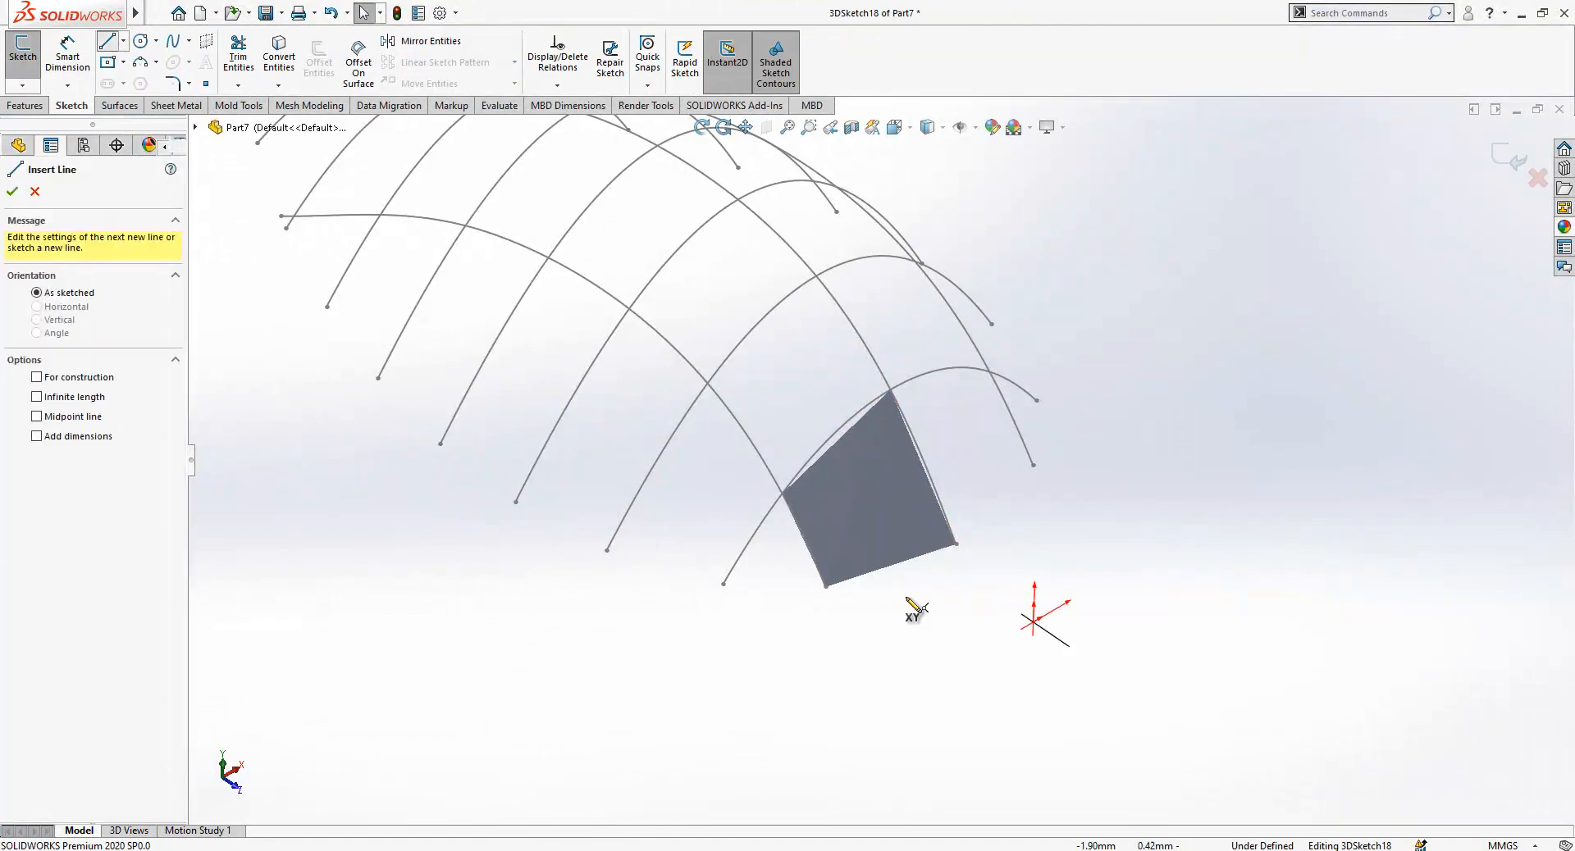
{"action": "left_click", "coordinate": [825, 586]}
{"action": "left_click", "coordinate": [723, 584]}
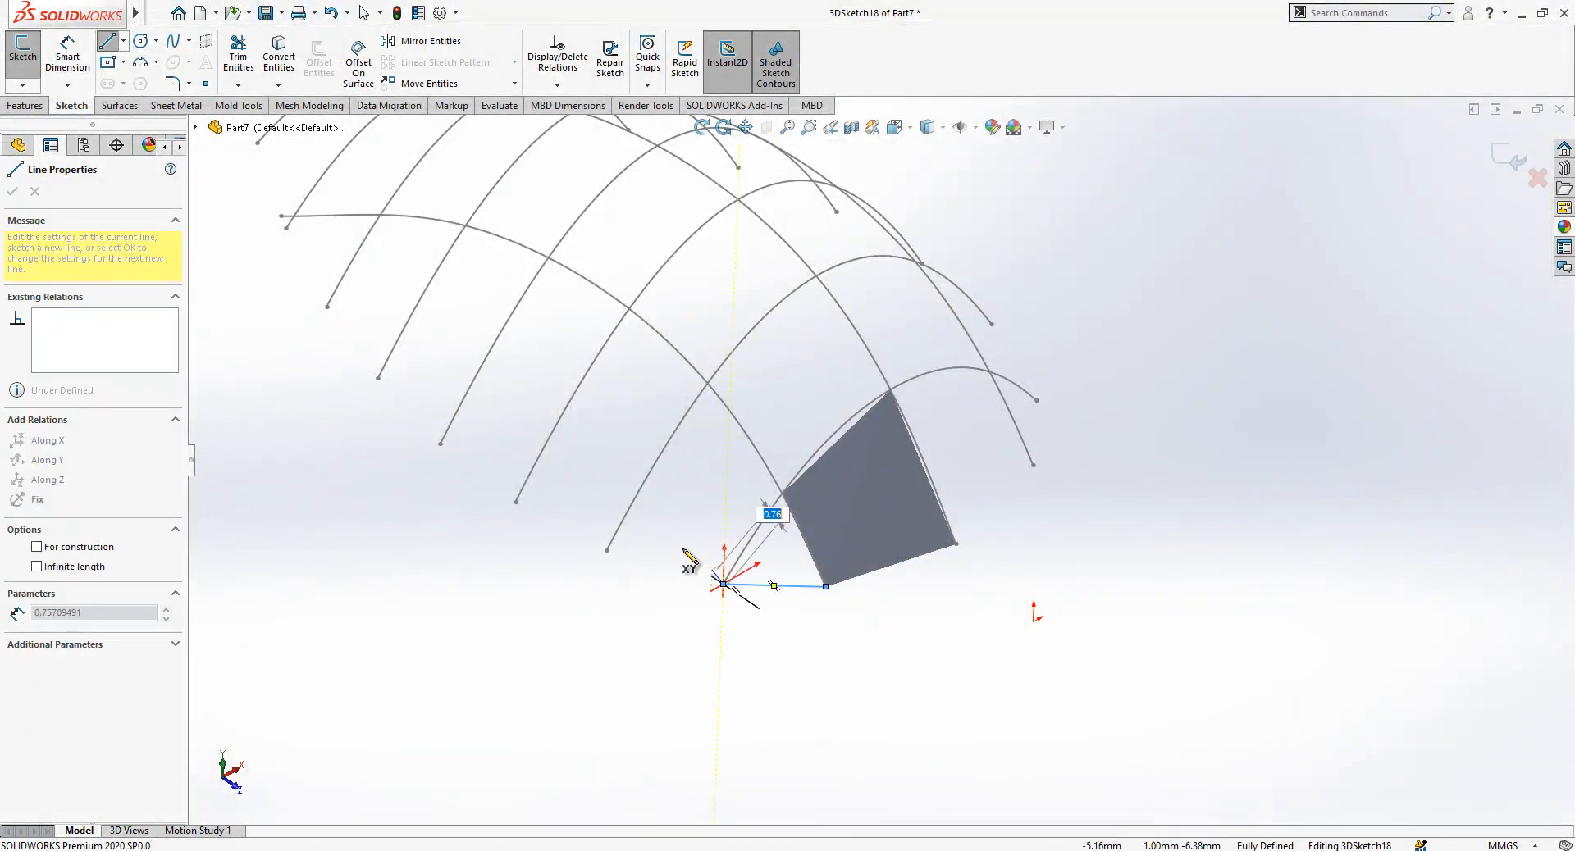
{"action": "right_click", "coordinate": [693, 480]}
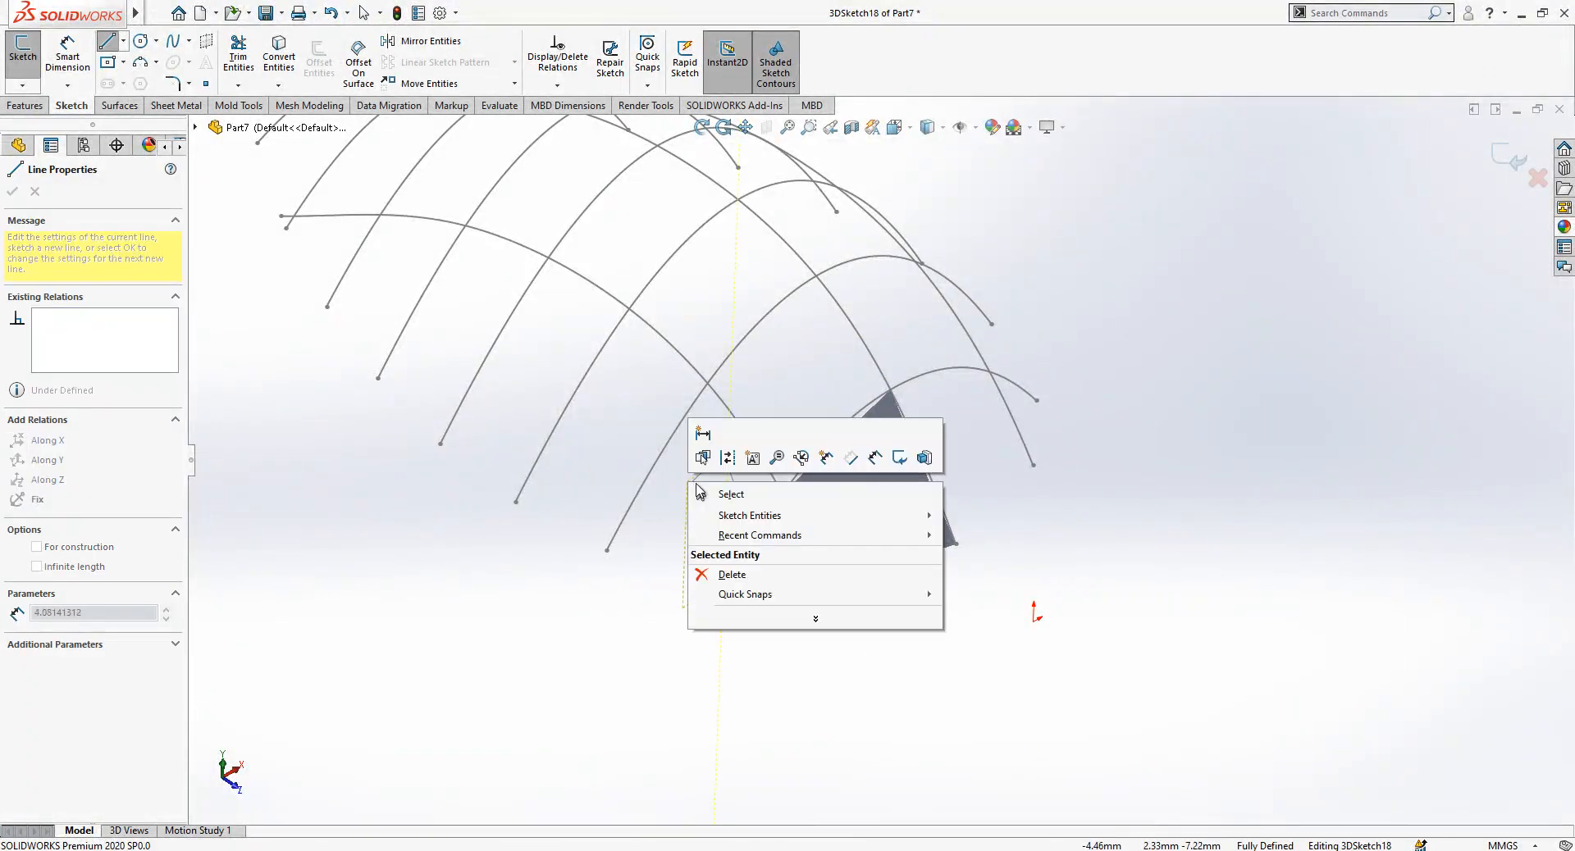
{"action": "left_click", "coordinate": [711, 495]}
{"action": "scroll", "coordinate": [709, 488], "scroll_direction": "down", "scroll_amount": 1}
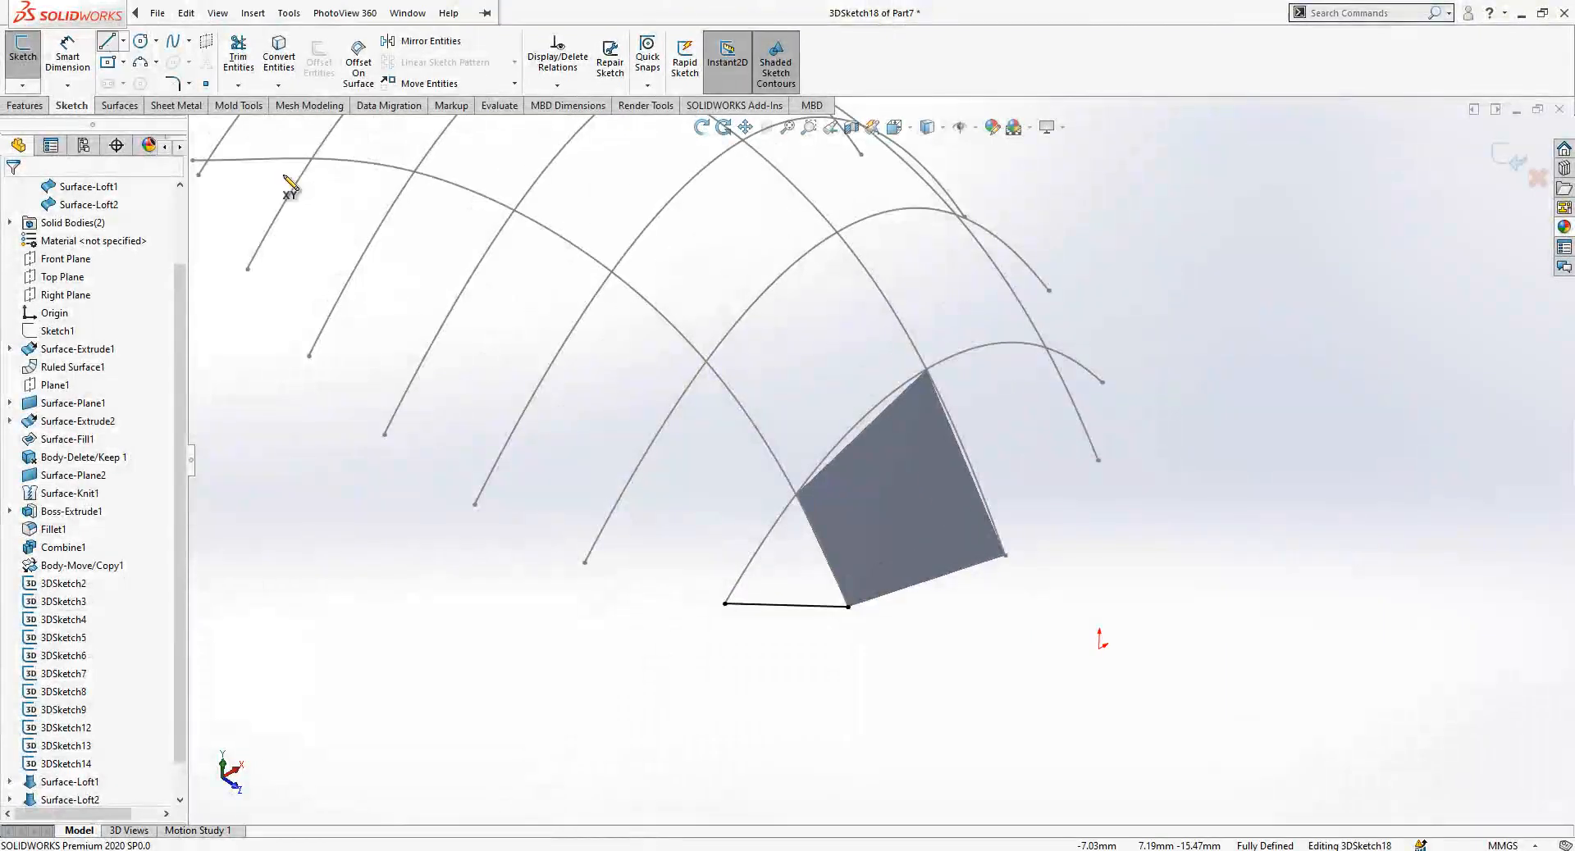
Continue the sketch with lines from that curve end to the mesh intersection above and across to the facets' upper corner, and exit it.
{"action": "left_click", "coordinate": [725, 604]}
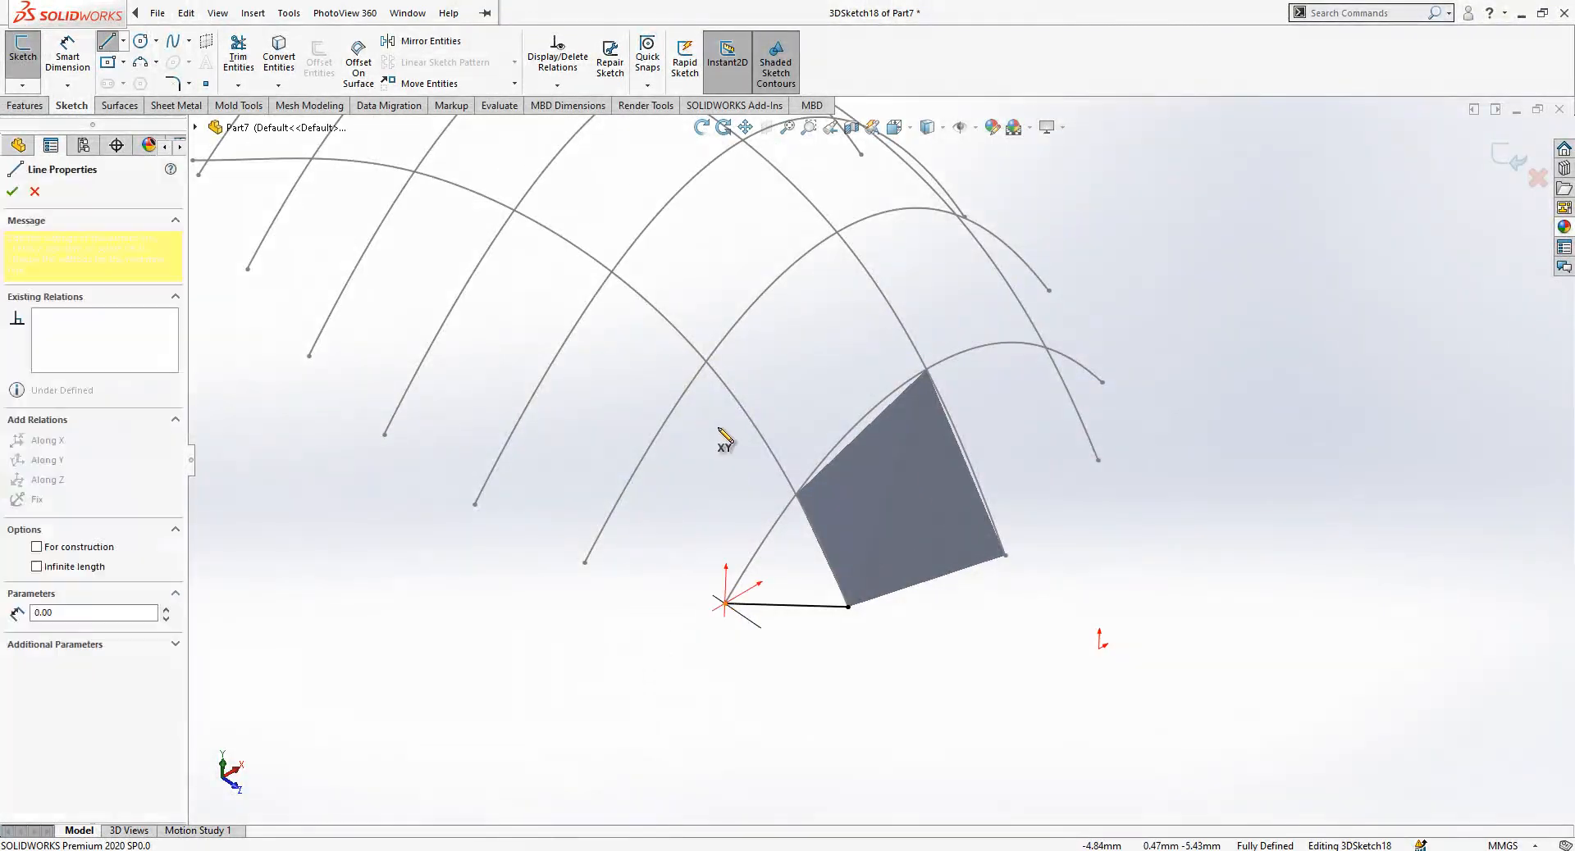
{"action": "left_click", "coordinate": [706, 362]}
{"action": "left_click", "coordinate": [927, 370]}
{"action": "right_click", "coordinate": [949, 310]}
{"action": "left_click", "coordinate": [984, 323]}
{"action": "scroll", "coordinate": [881, 459], "scroll_direction": "up", "scroll_amount": 1}
{"action": "mouse_move", "coordinate": [893, 432]}
{"action": "middle_mouse_down"}
{"action": "mouse_move", "coordinate": [735, 397]}
{"action": "mouse_move", "coordinate": [829, 422]}
{"action": "mouse_move", "coordinate": [902, 398]}
{"action": "middle_mouse_up"}
{"action": "scroll", "coordinate": [867, 370], "scroll_direction": "down", "scroll_amount": 2}
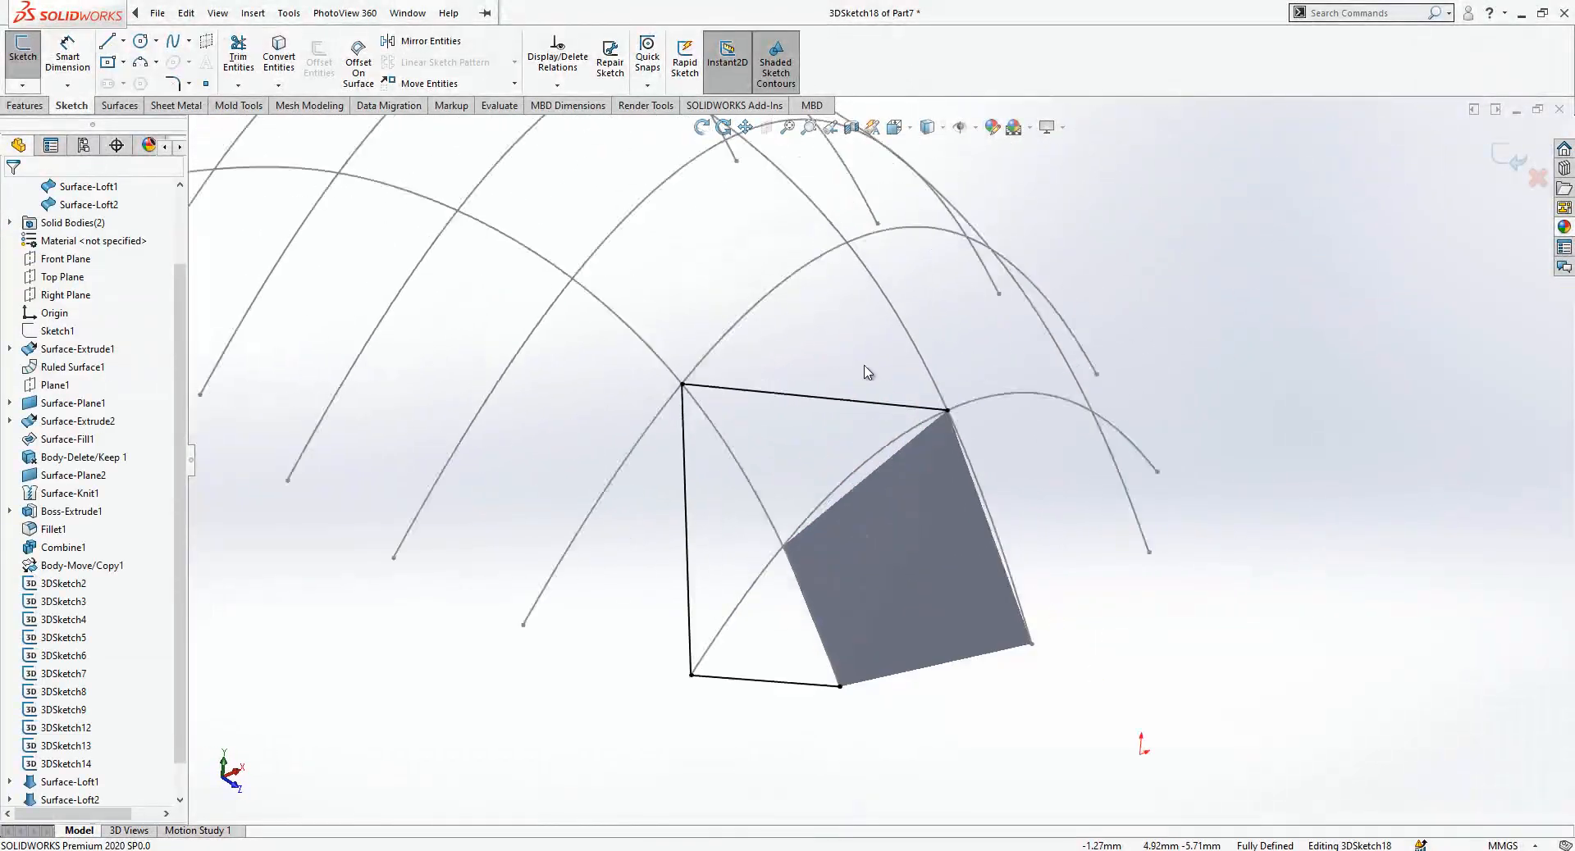
{"action": "left_click", "coordinate": [1494, 158]}
{"action": "middle_click_drag", "start_coordinate": [1149, 422], "coordinate": [1140, 369]}
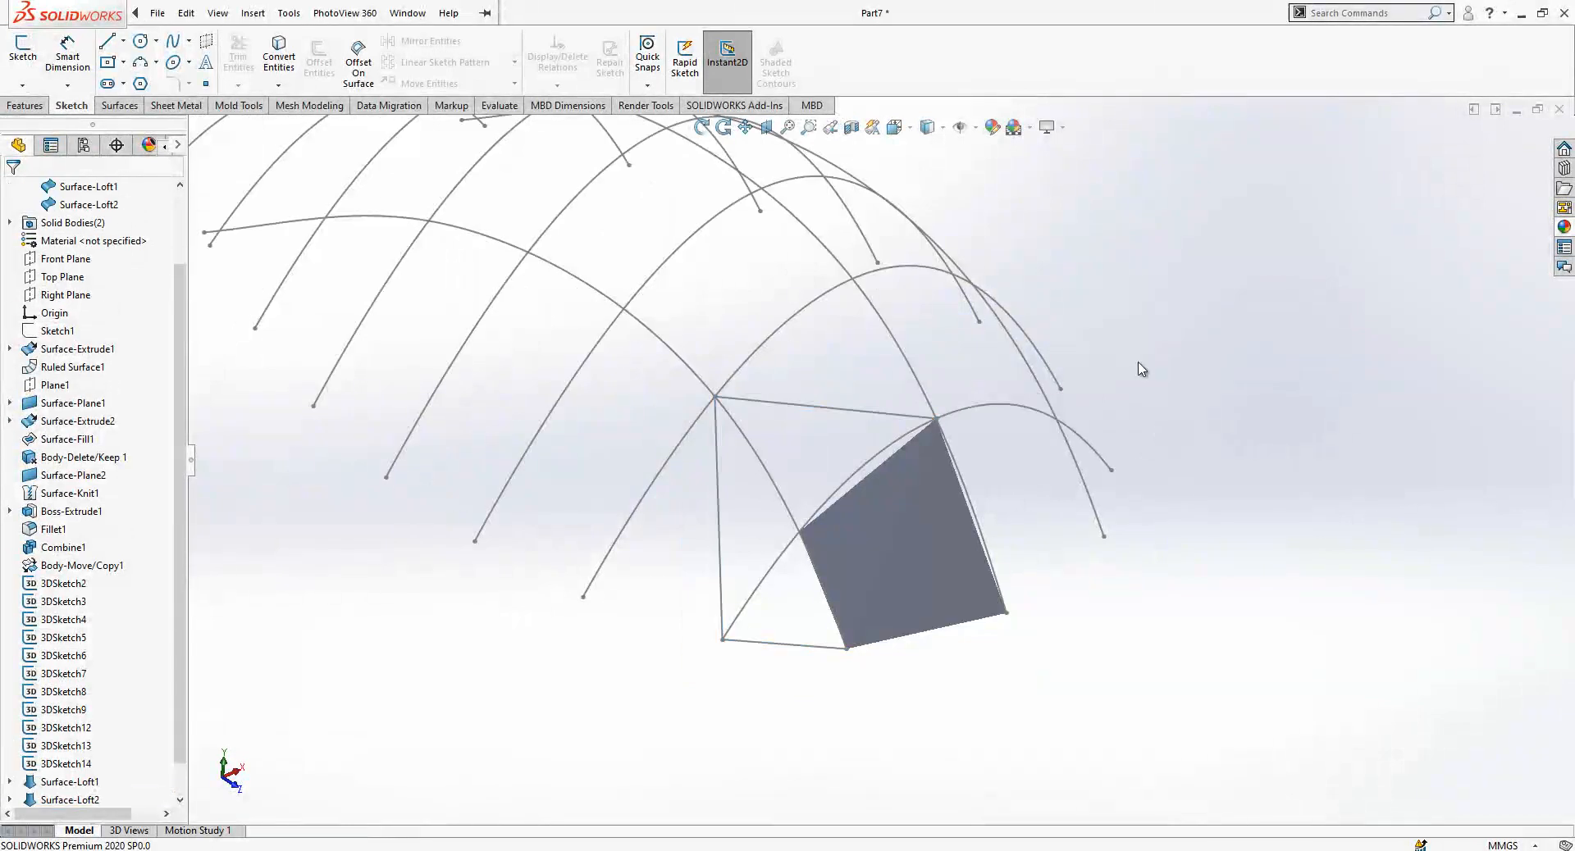
Loft a third triangular surface between the facets' free upper edge and the upper sketch line, picked as an open group.
{"action": "left_click", "coordinate": [120, 105]}
{"action": "left_click", "coordinate": [156, 73]}
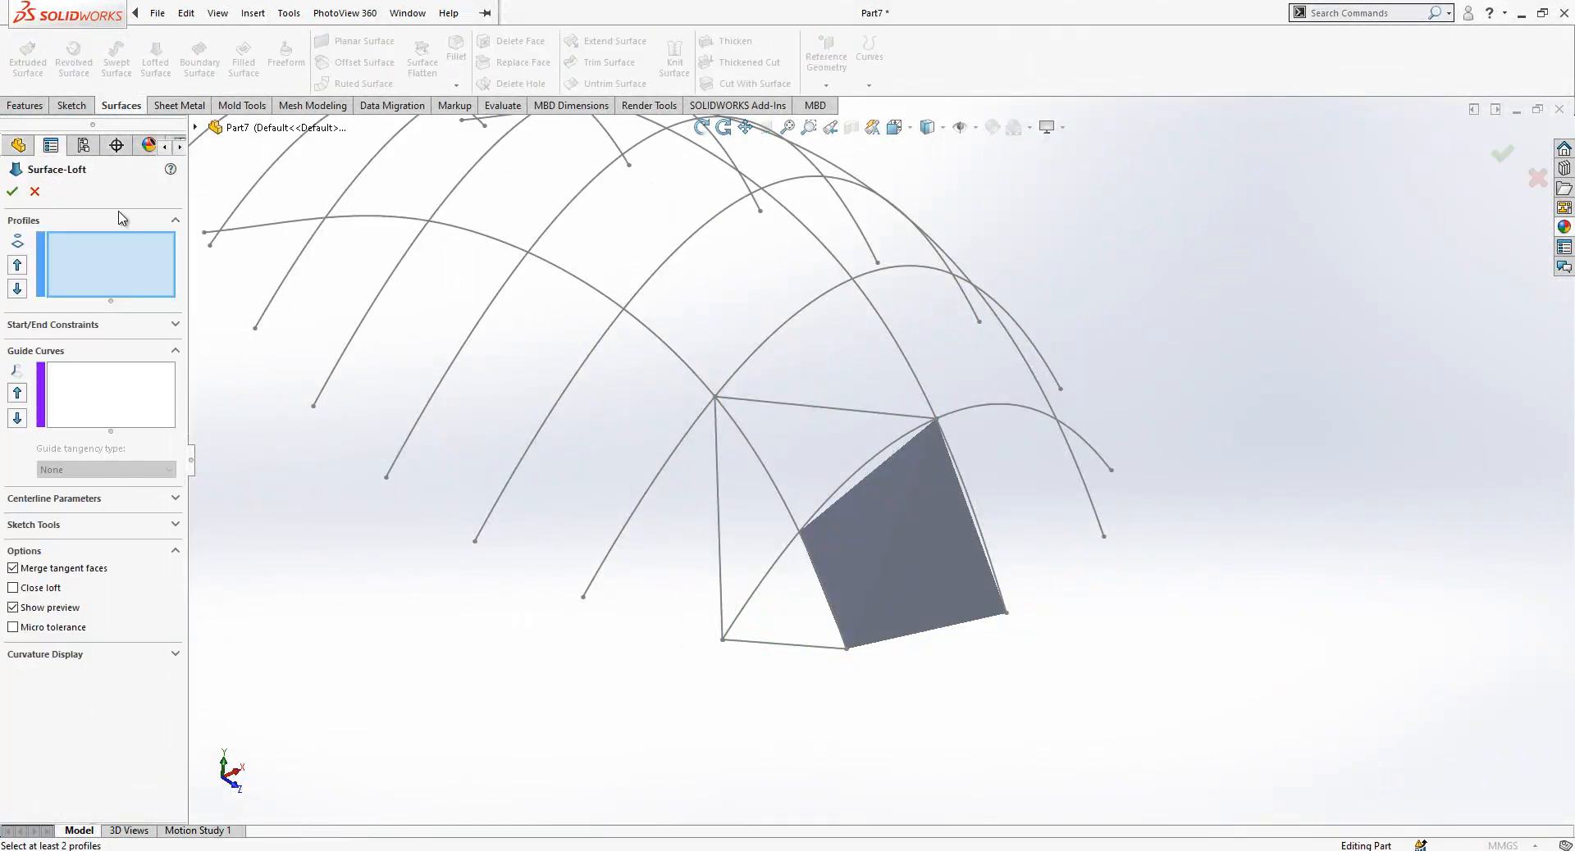
{"action": "left_click", "coordinate": [879, 466]}
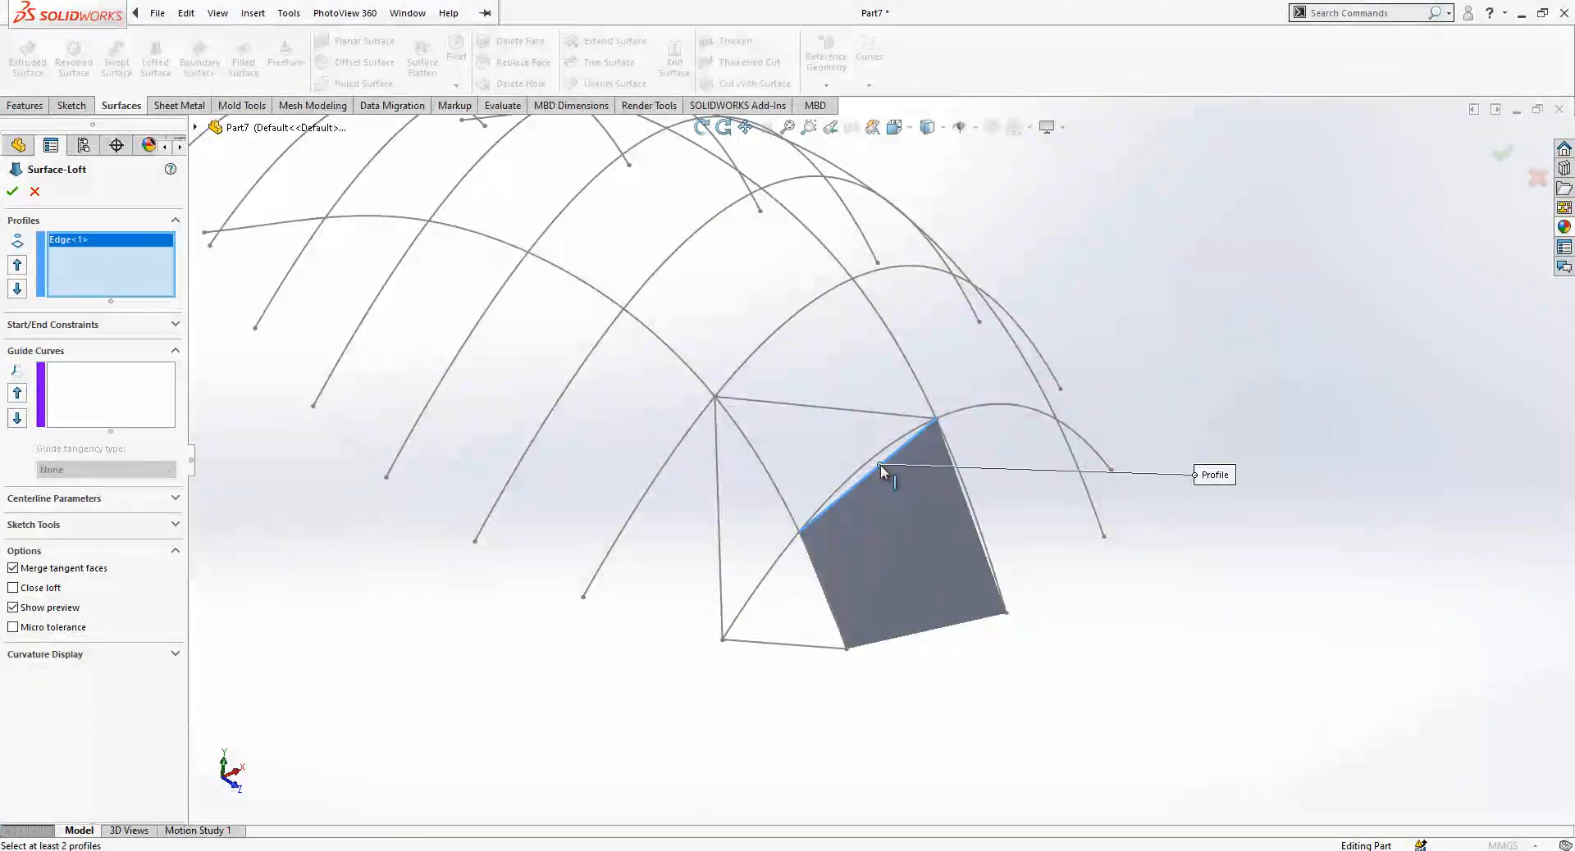
{"action": "right_click", "coordinate": [126, 268]}
{"action": "left_click", "coordinate": [152, 297]}
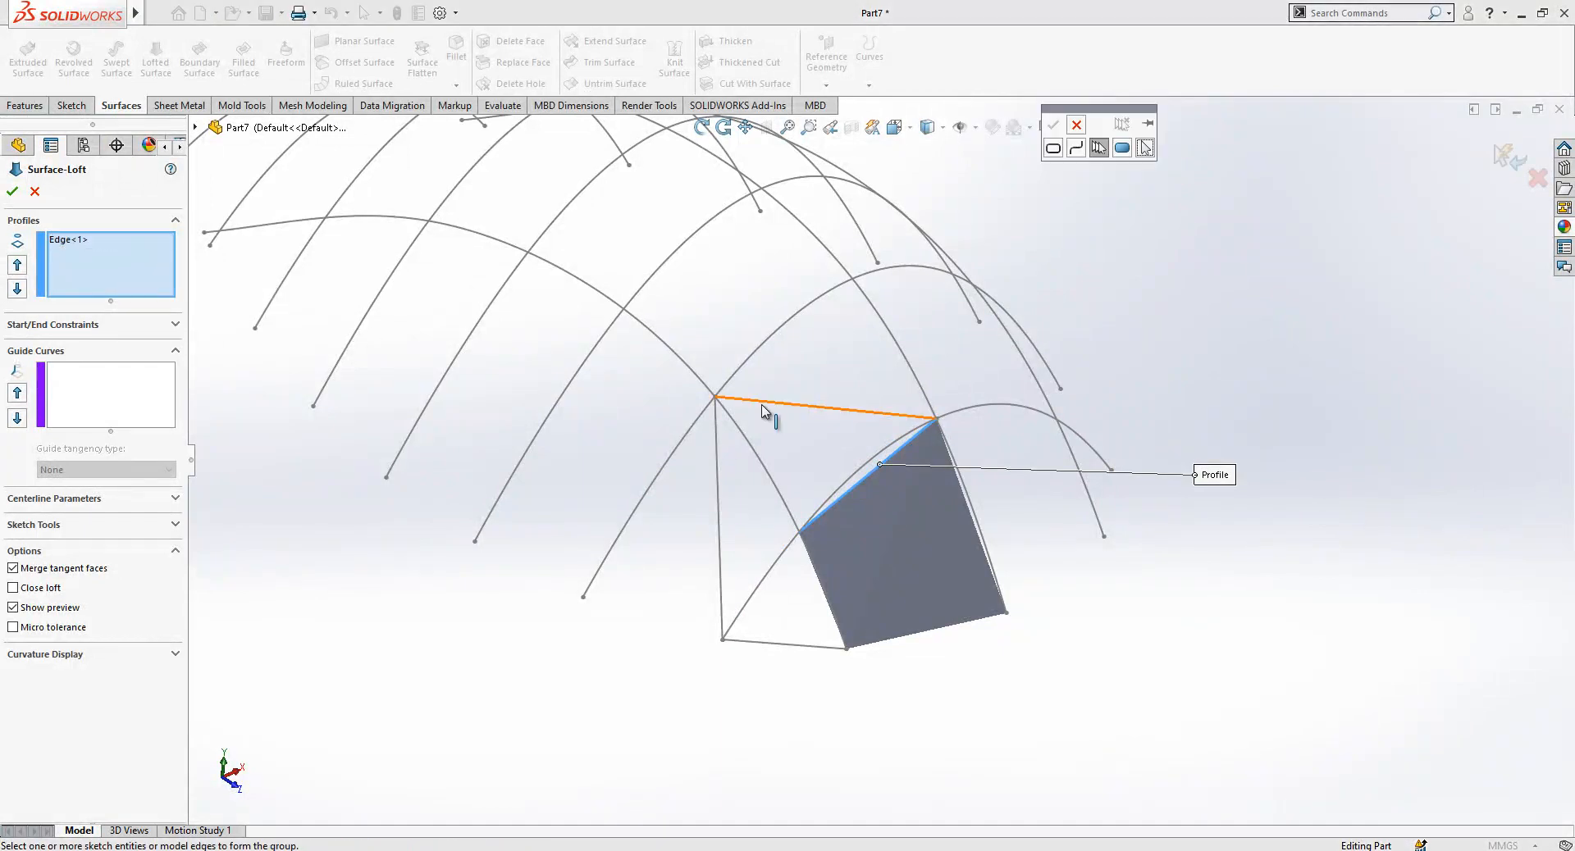
{"action": "left_click", "coordinate": [763, 407]}
{"action": "left_click", "coordinate": [1053, 125]}
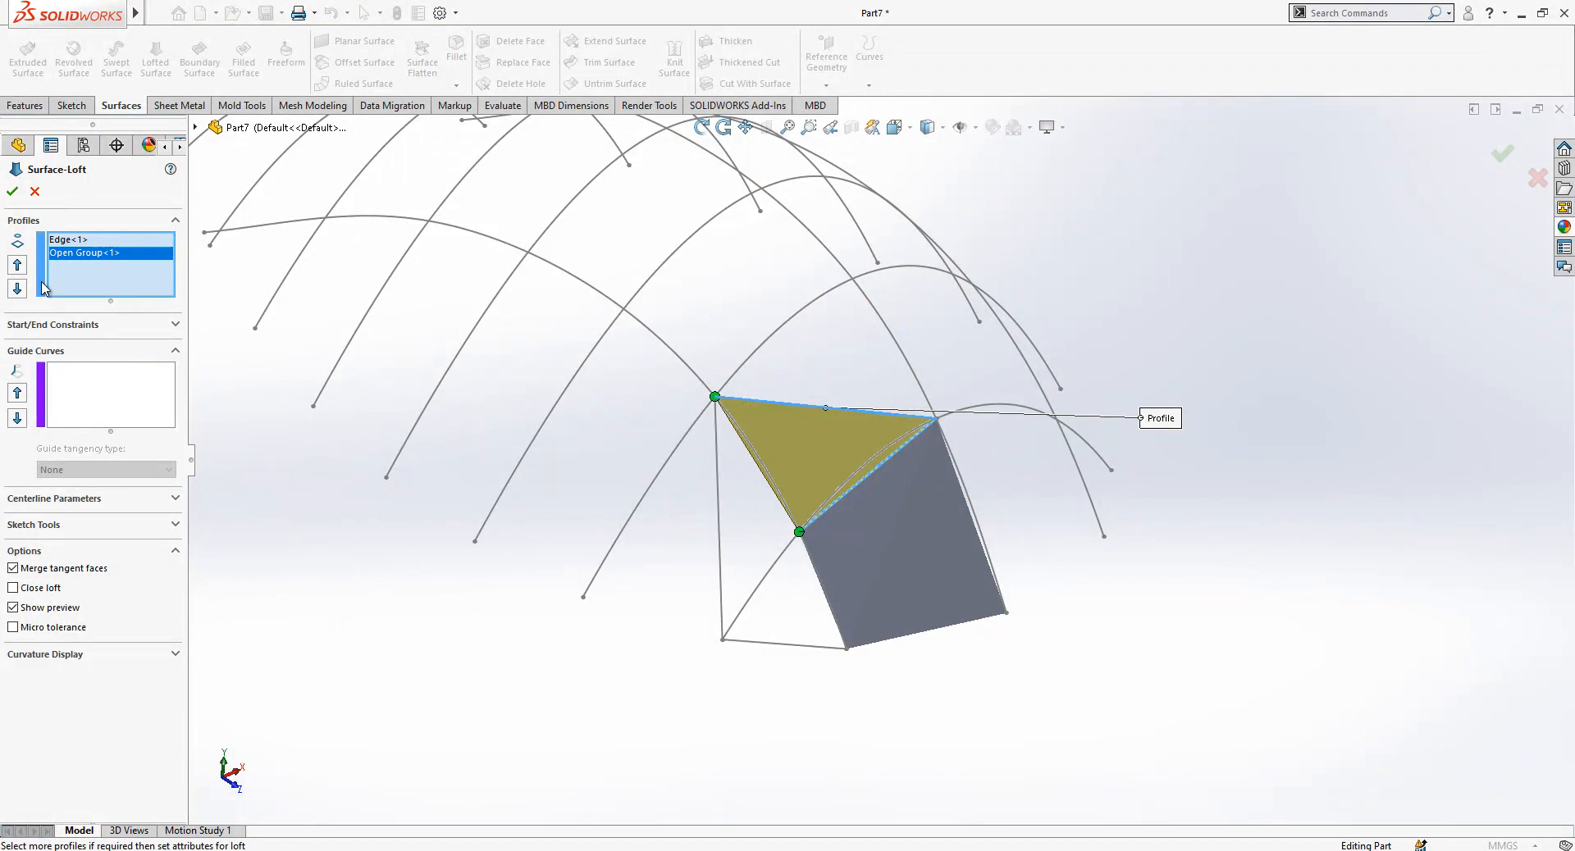
{"action": "left_click", "coordinate": [10, 195]}
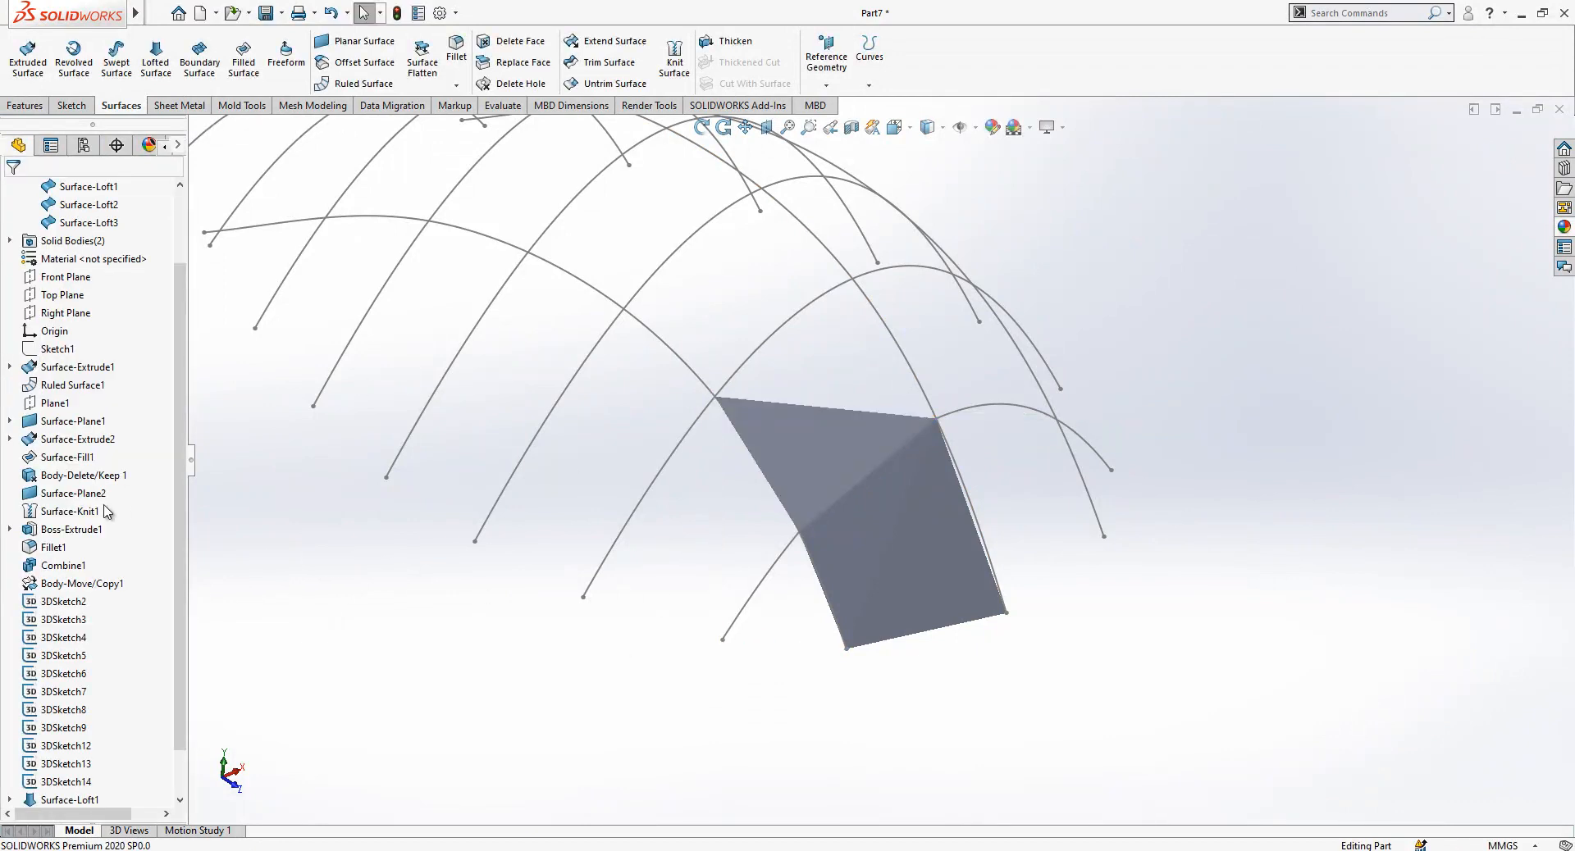
Show the 3DSketch18 profile sketch absorbed by the third surface loft.
{"action": "left_click_drag", "start_coordinate": [182, 513], "coordinate": [180, 664]}
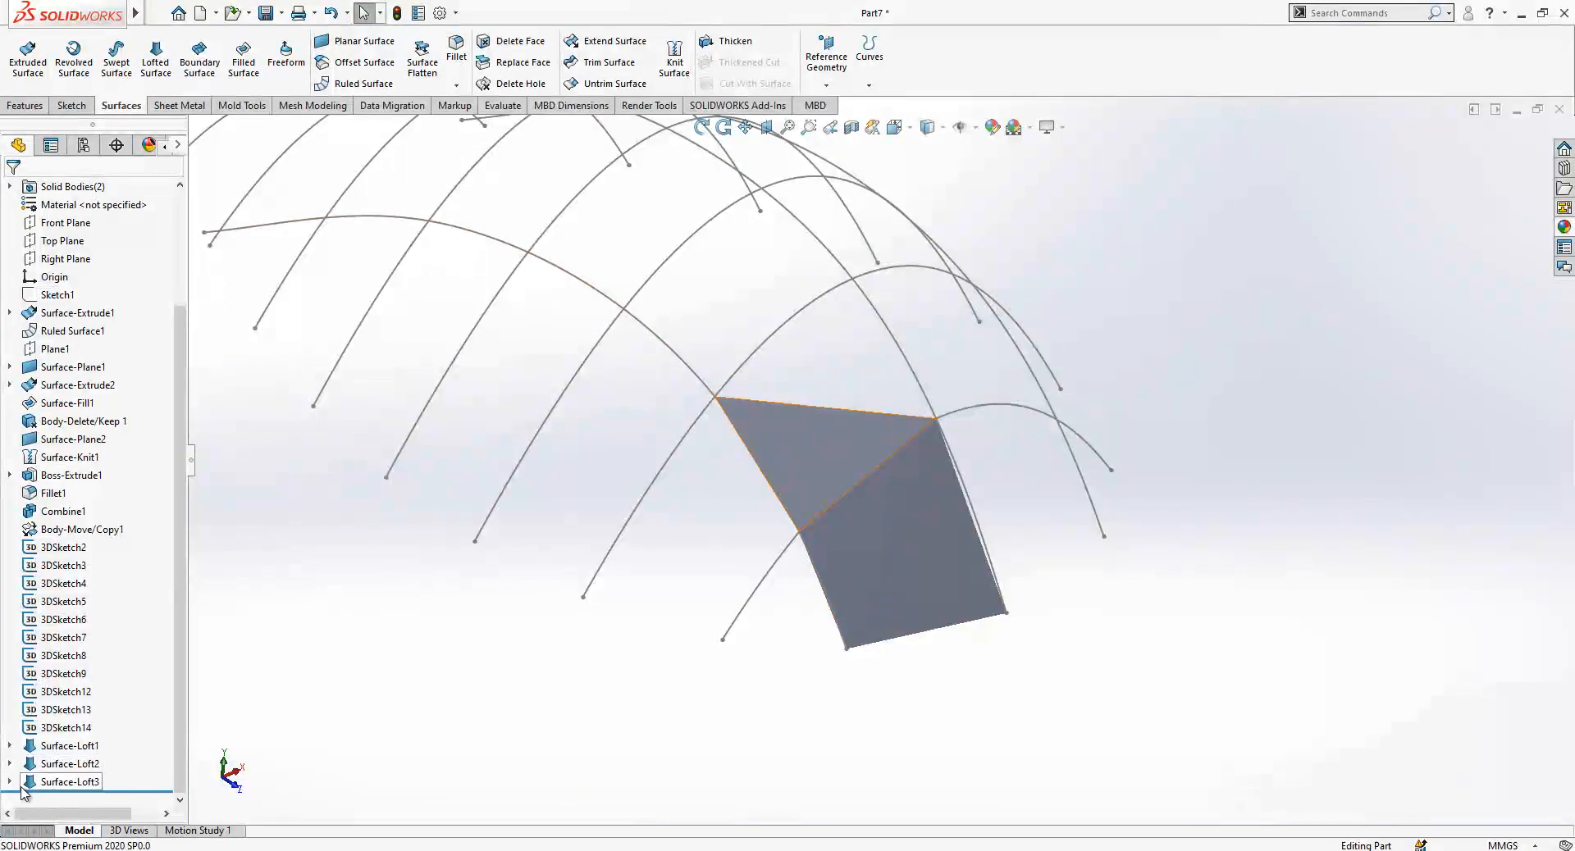
{"action": "left_click", "coordinate": [10, 782]}
{"action": "left_click", "coordinate": [68, 783]}
{"action": "left_click", "coordinate": [80, 761]}
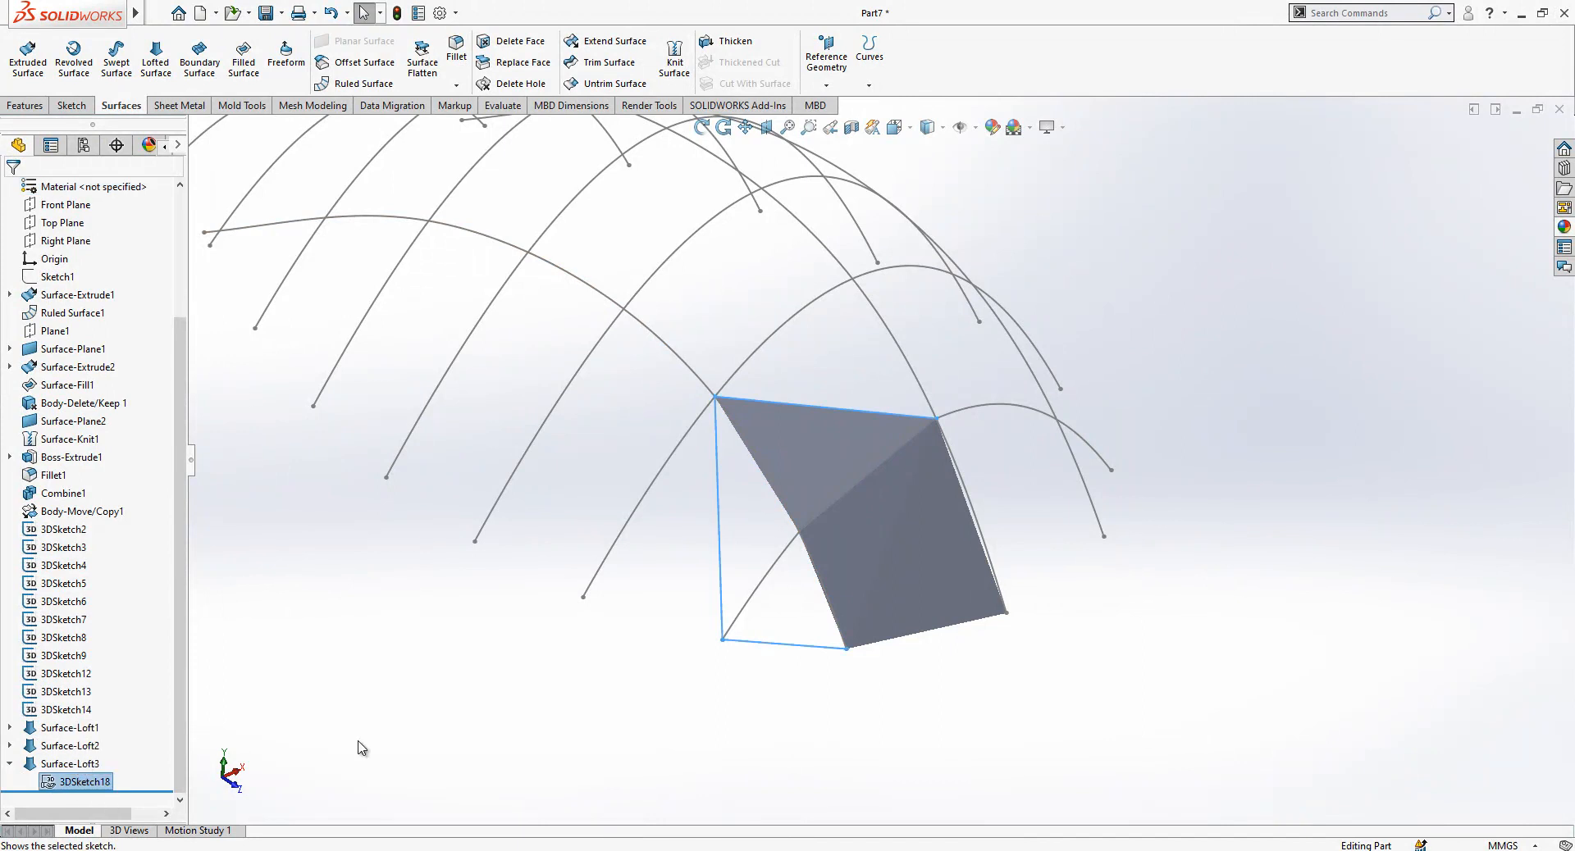
Loft a fourth triangular surface between the third facet's free edge and the near-vertical sketch line, picked as an open group.
{"action": "middle_click_drag", "start_coordinate": [748, 602], "coordinate": [796, 561]}
{"action": "left_click", "coordinate": [156, 59]}
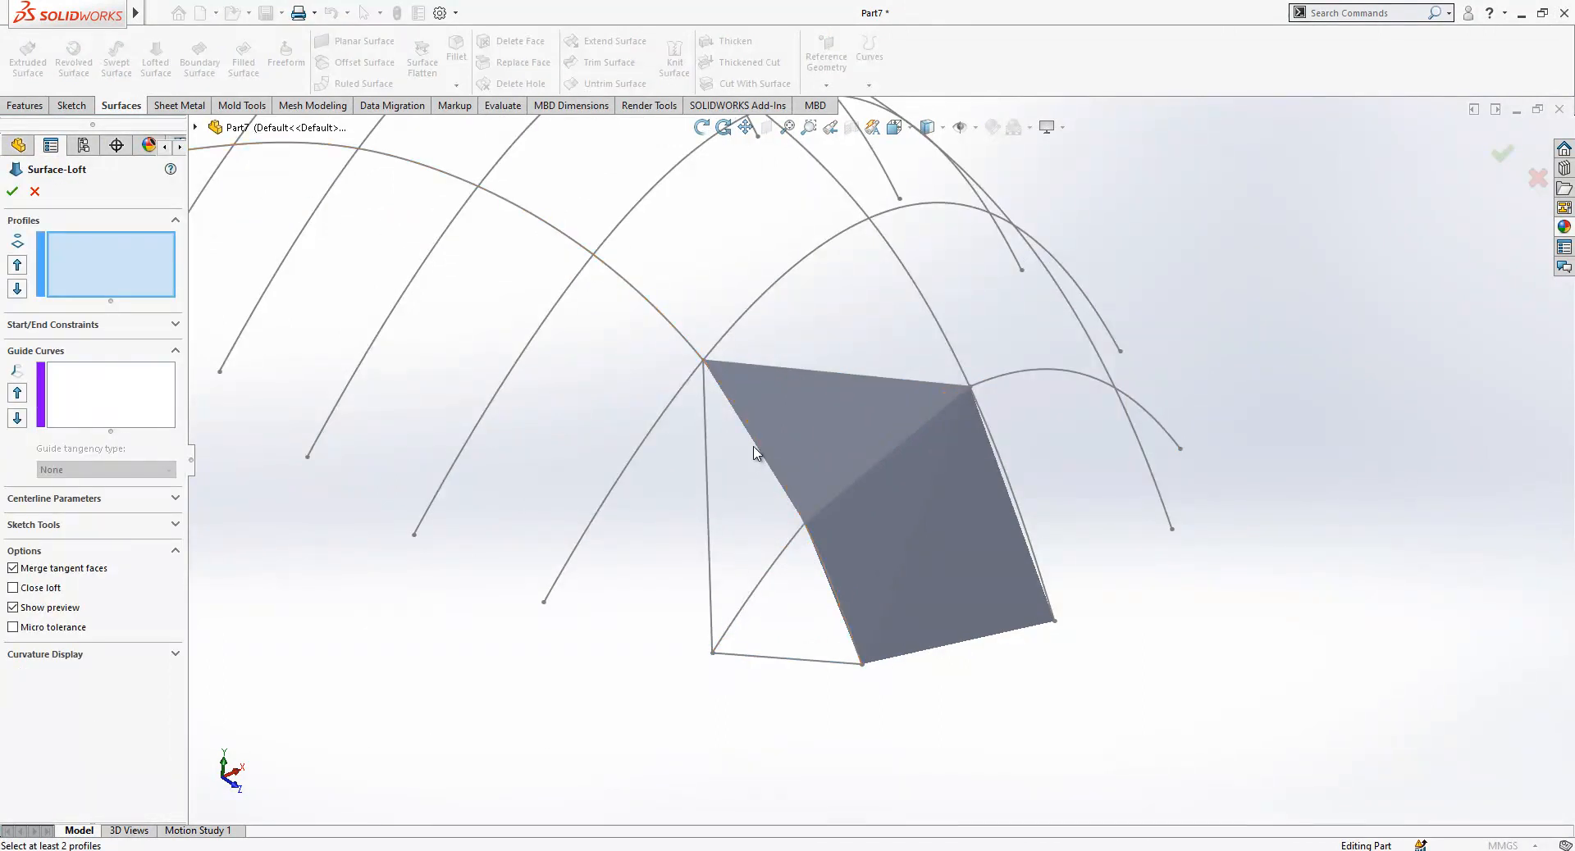
{"action": "scroll", "coordinate": [821, 604], "scroll_direction": "down", "scroll_amount": 3}
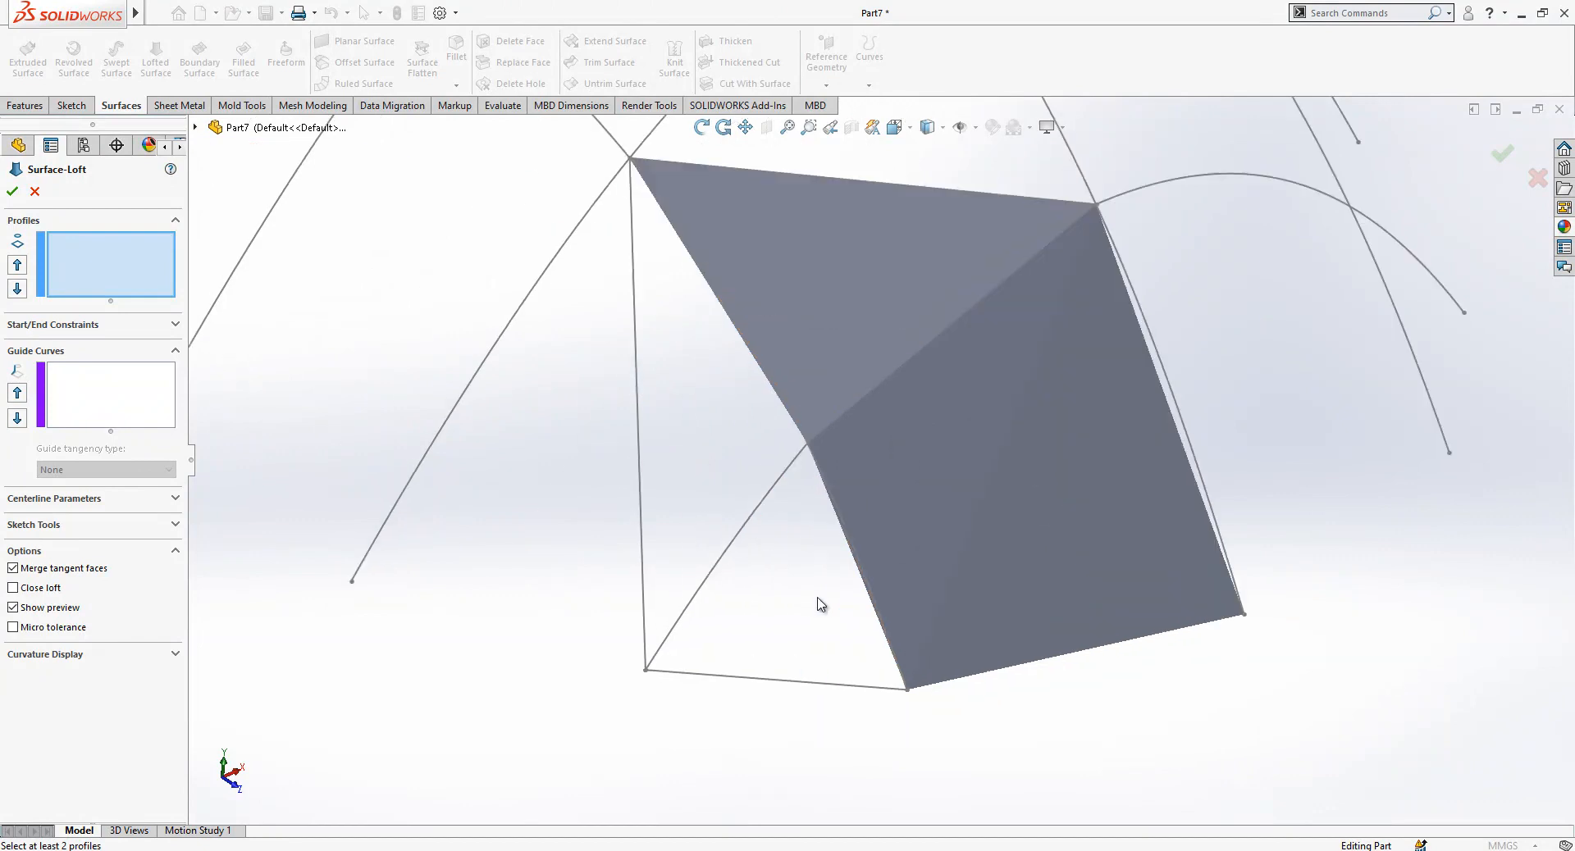
{"action": "left_click", "coordinate": [755, 366]}
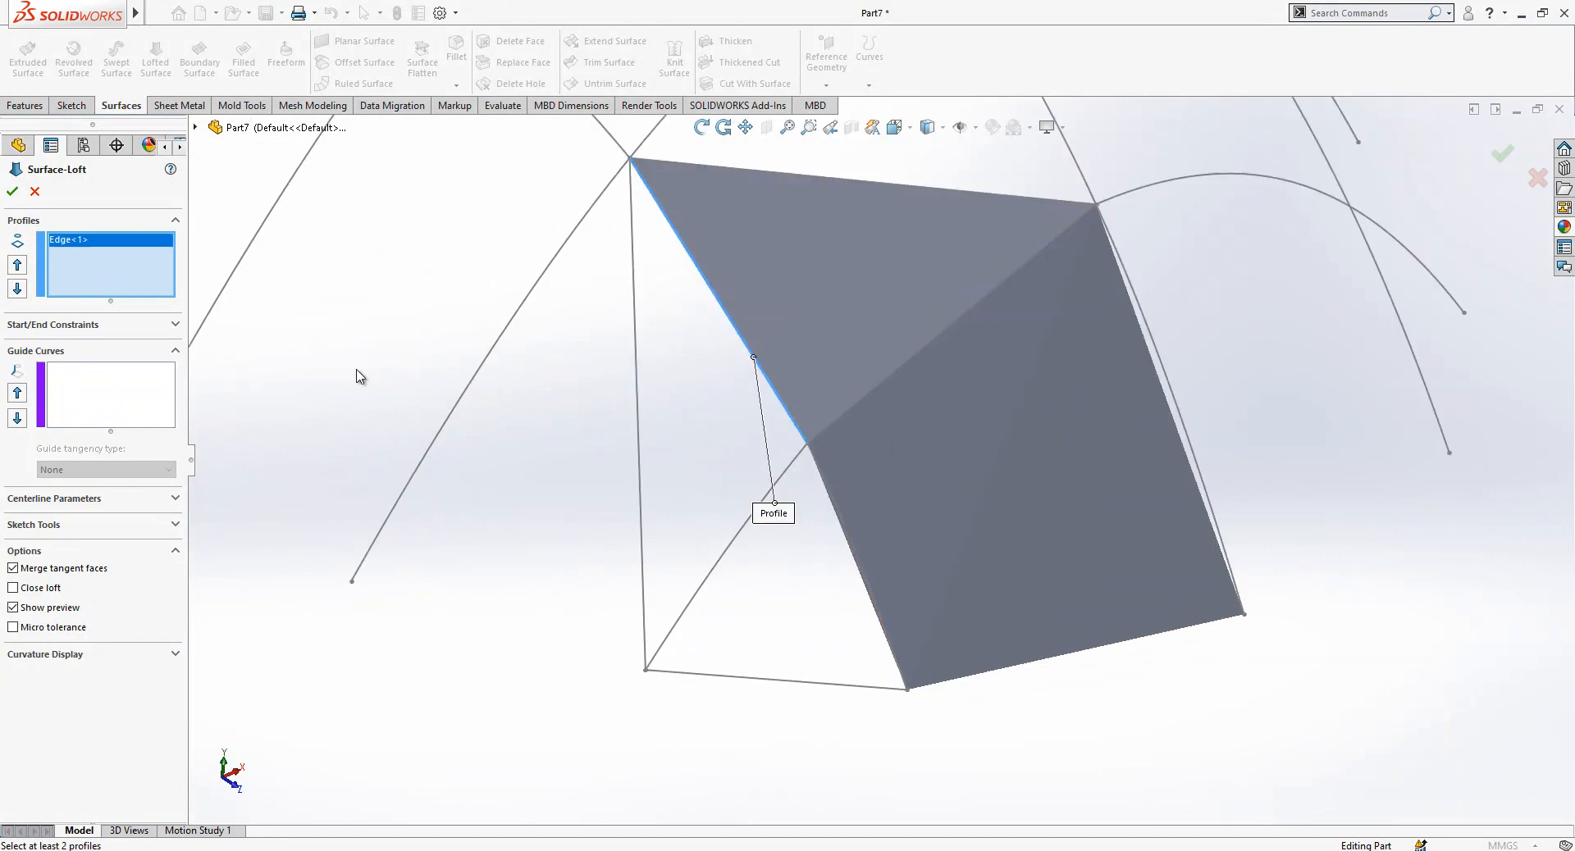
{"action": "right_click", "coordinate": [120, 281]}
{"action": "left_click", "coordinate": [156, 312]}
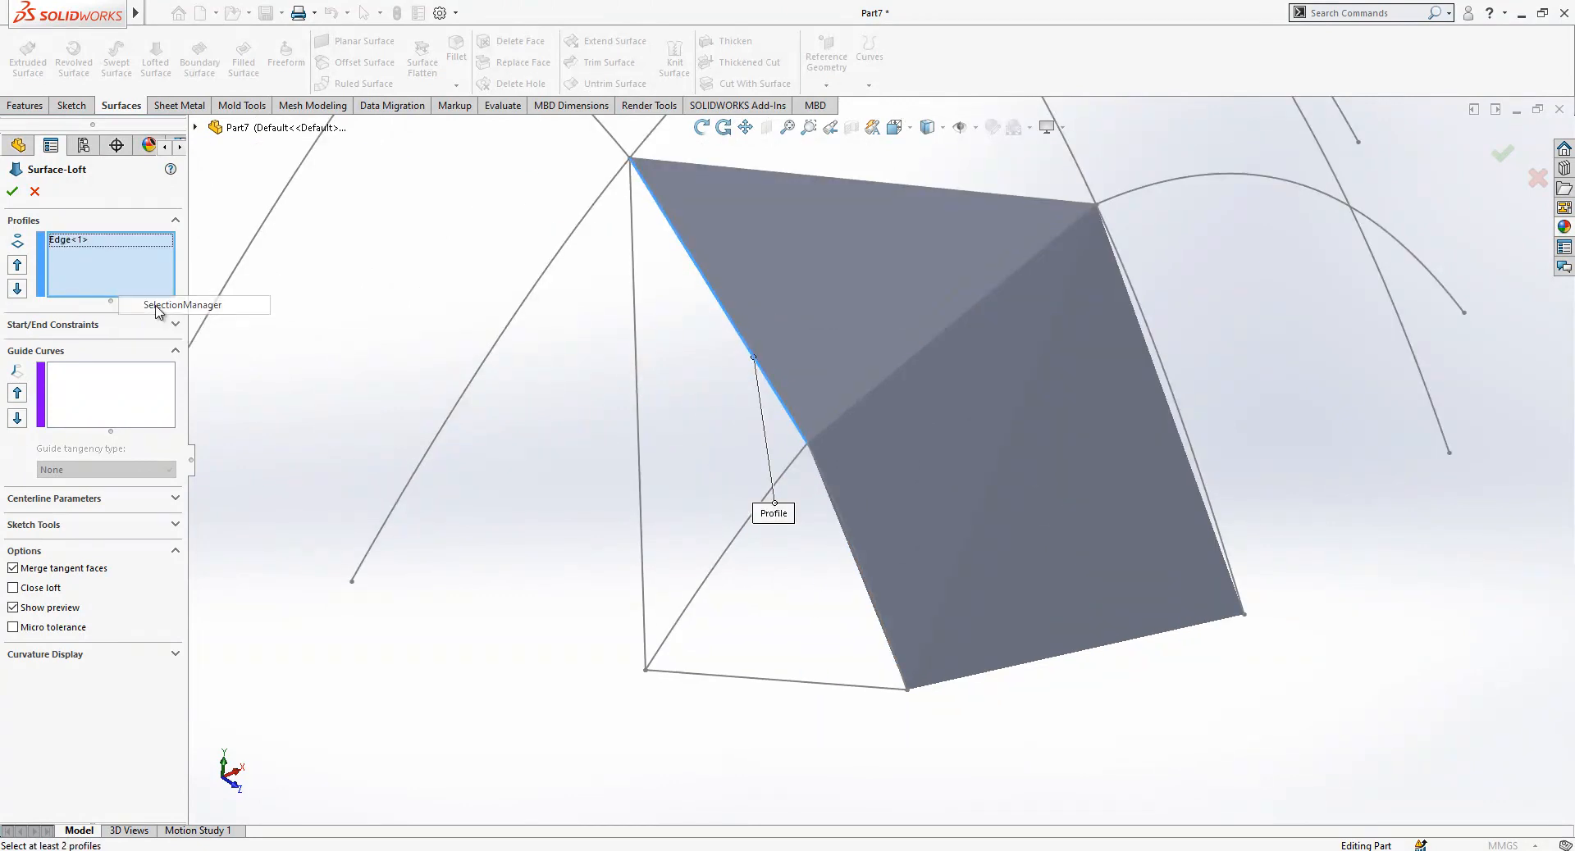
{"action": "left_click", "coordinate": [636, 423]}
{"action": "left_click", "coordinate": [1052, 126]}
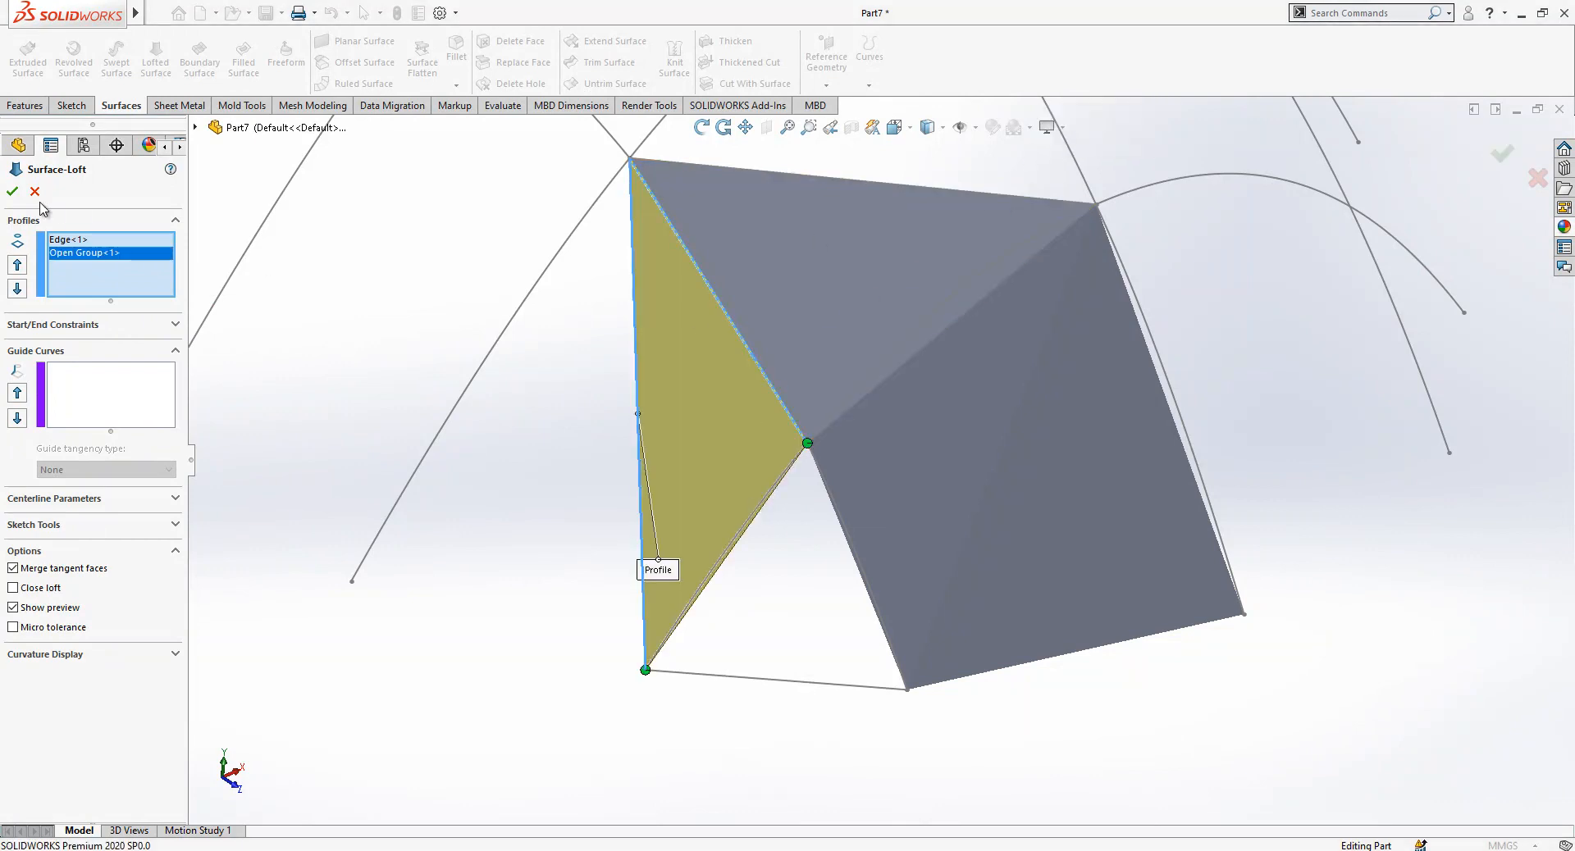
{"action": "left_click", "coordinate": [12, 194]}
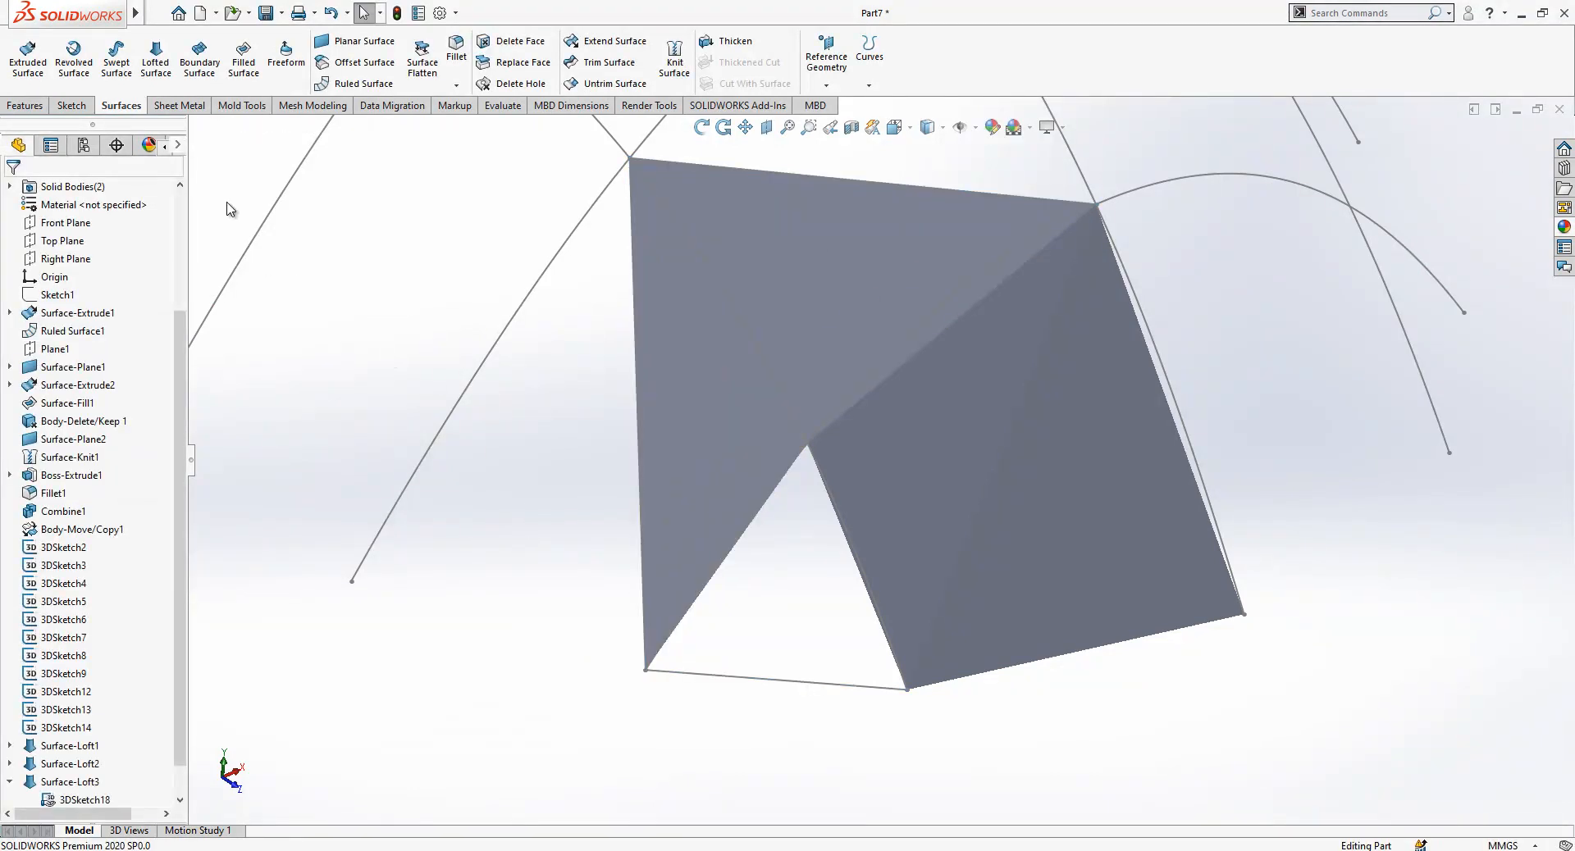
Switch the display style to shaded with edges.
{"action": "left_click", "coordinate": [928, 127]}
{"action": "left_click", "coordinate": [932, 151]}
{"action": "scroll", "coordinate": [879, 456], "scroll_direction": "up", "scroll_amount": 1}
{"action": "mouse_move", "coordinate": [877, 455]}
{"action": "middle_mouse_down"}
{"action": "mouse_move", "coordinate": [907, 341]}
{"action": "mouse_move", "coordinate": [866, 434]}
{"action": "middle_mouse_up"}
{"action": "scroll", "coordinate": [836, 568], "scroll_direction": "down", "scroll_amount": 1}
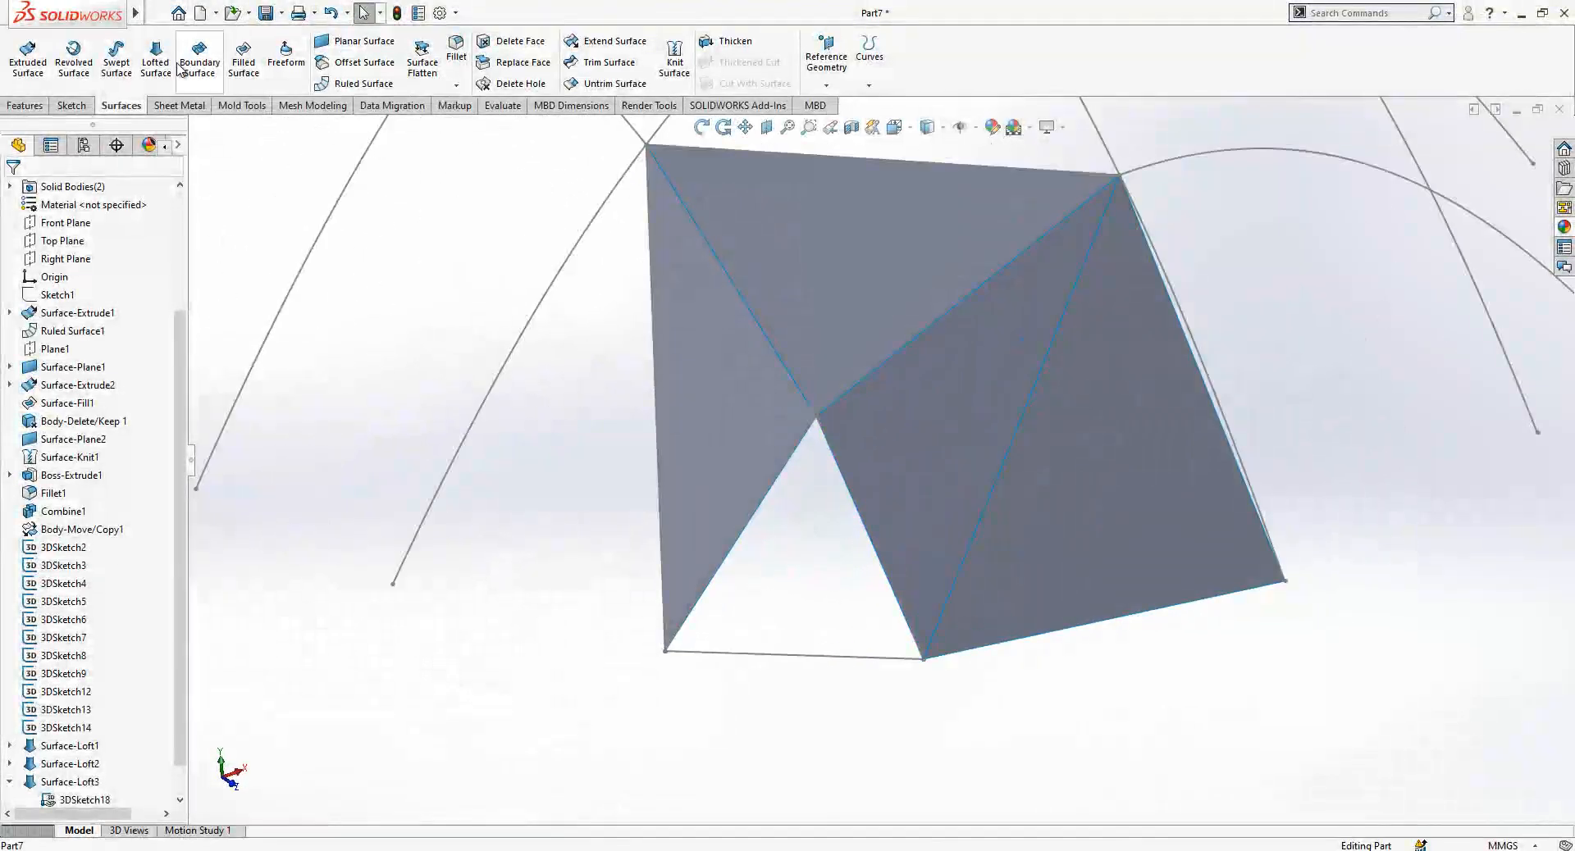
Hide the 3DSketch9 curve that runs along the edge of the open triangular gap.
{"action": "scroll", "coordinate": [782, 576], "scroll_direction": "down", "scroll_amount": 5}
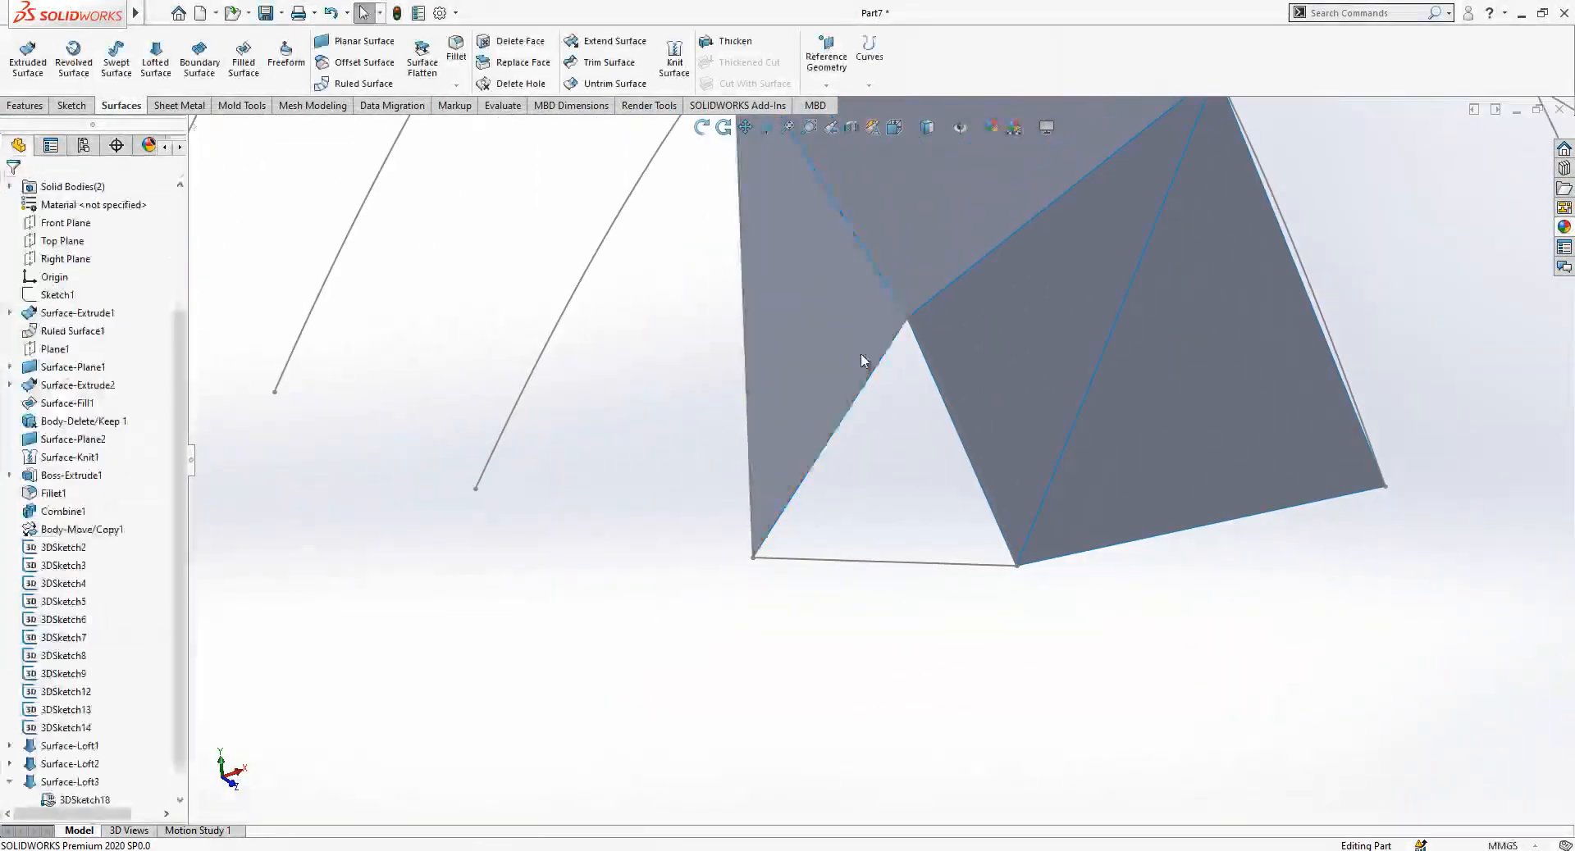
{"action": "left_click", "coordinate": [983, 251]}
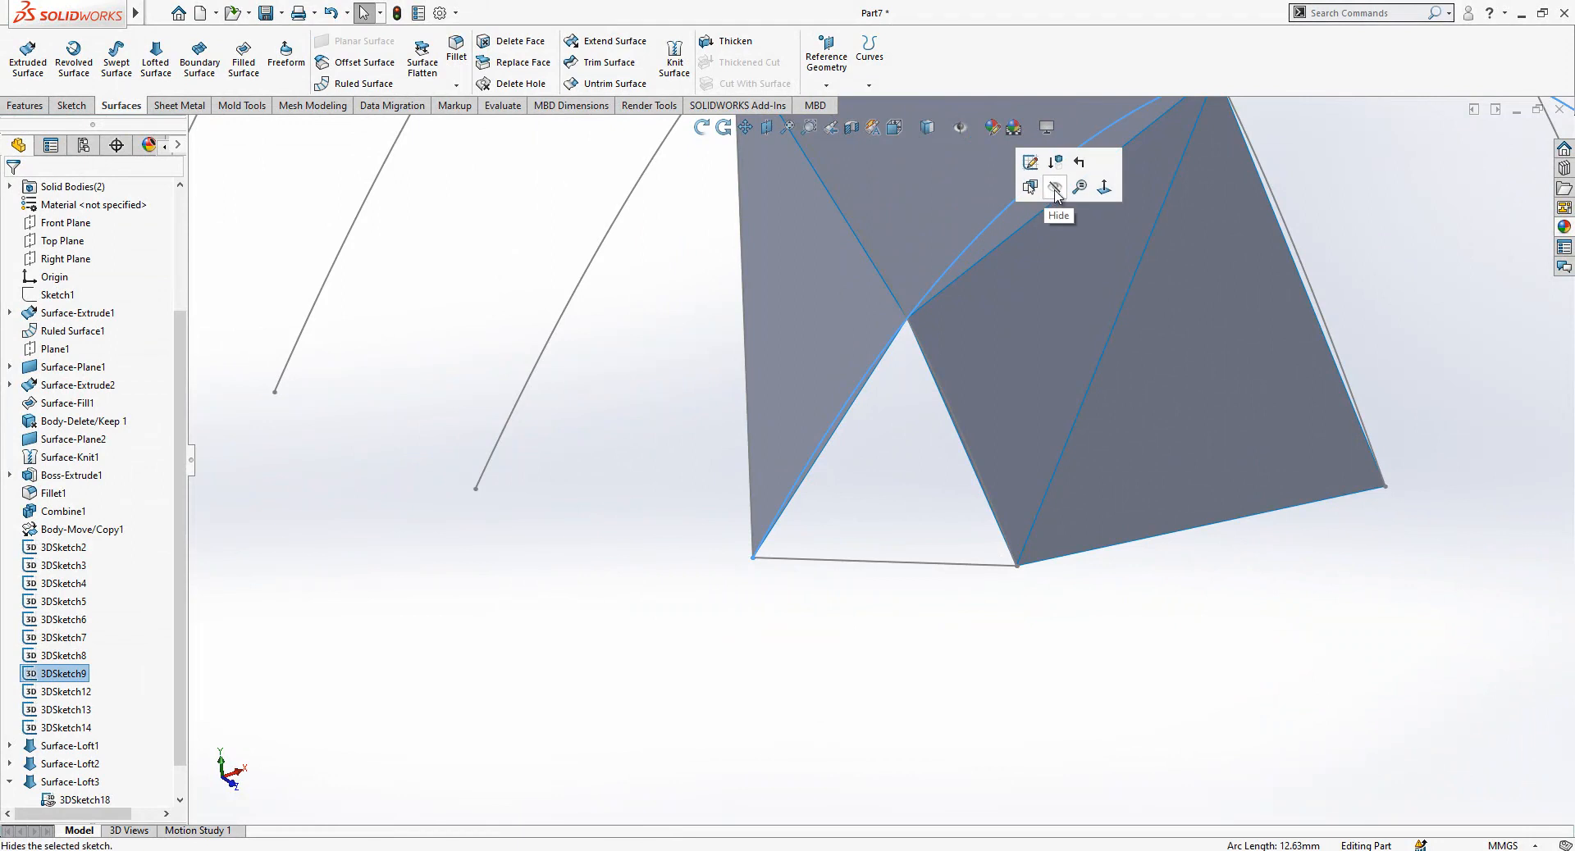
{"action": "scroll", "coordinate": [935, 434], "scroll_direction": "up", "scroll_amount": 3}
Close the remaining triangular gap with a Lofted Surface between its two facing facet edges.
{"action": "scroll", "coordinate": [939, 471], "scroll_direction": "down", "scroll_amount": 6}
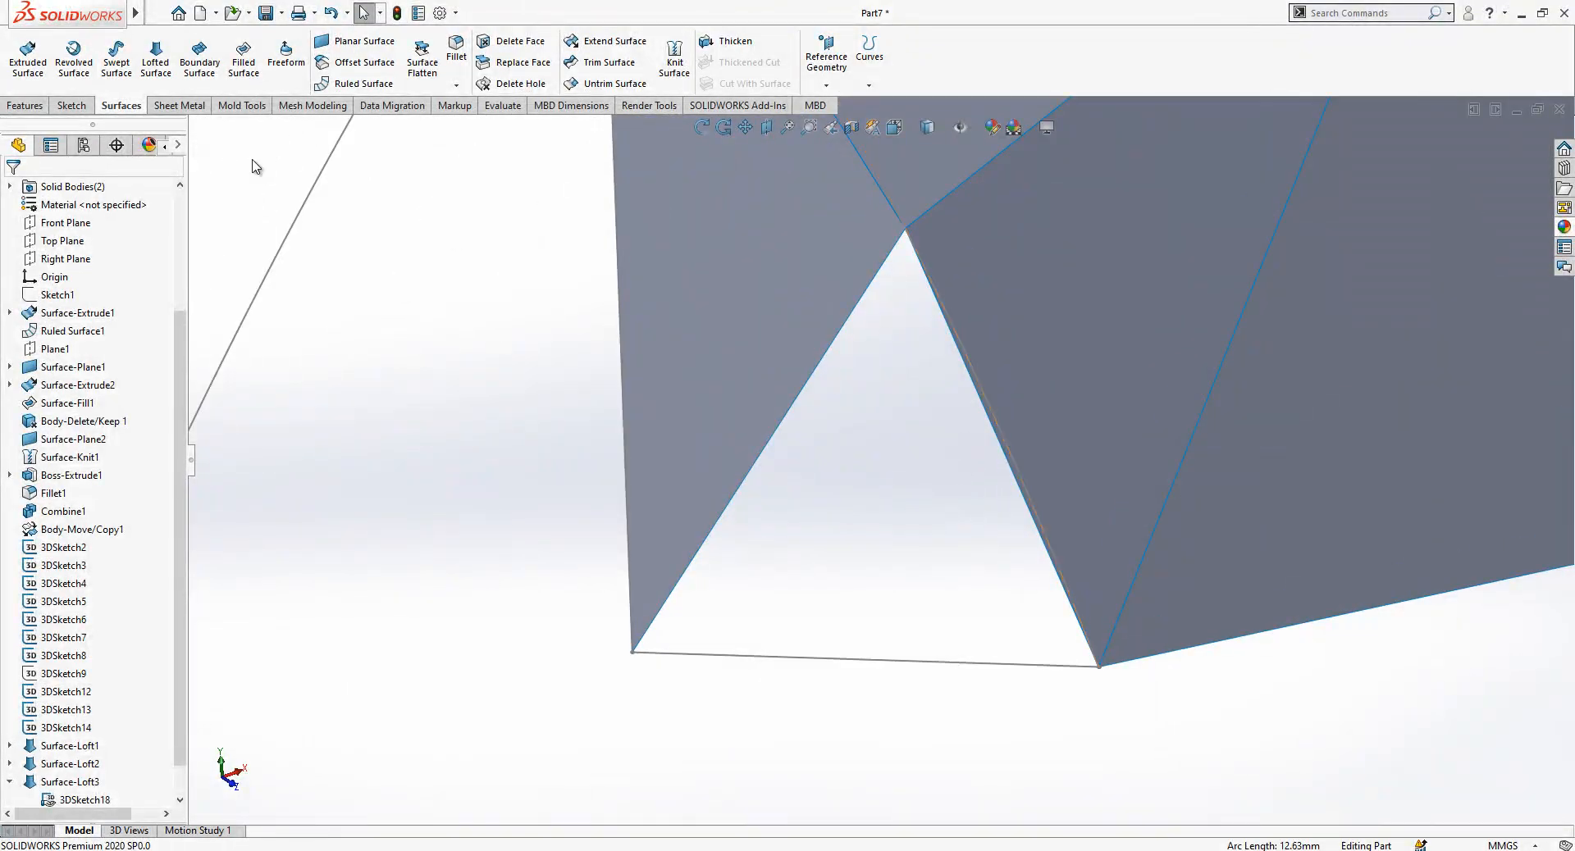
{"action": "left_click", "coordinate": [173, 71]}
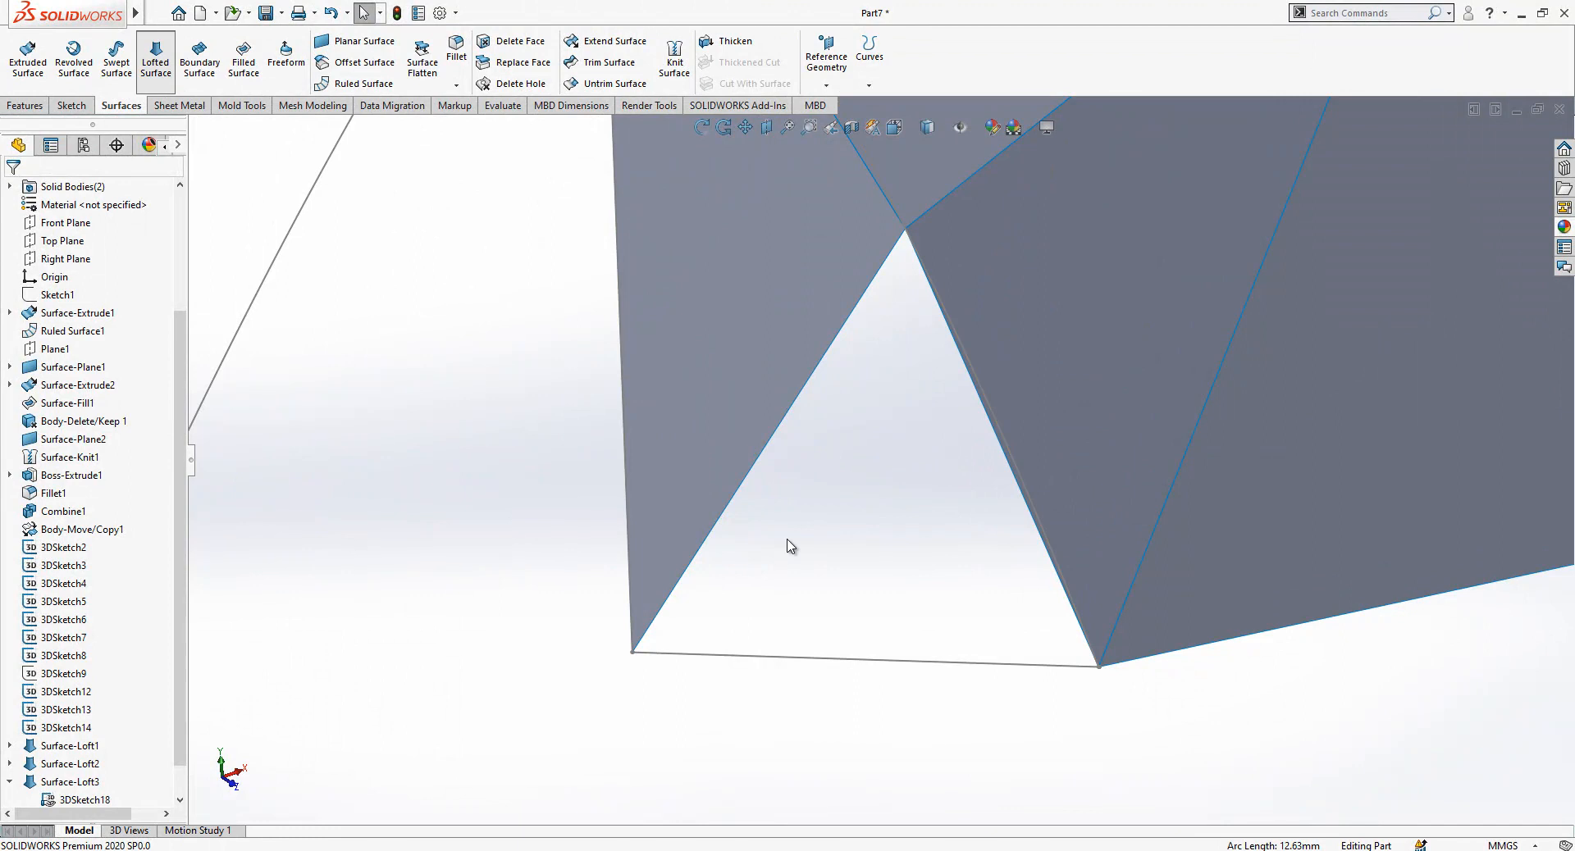
{"action": "left_click", "coordinate": [687, 574]}
{"action": "scroll", "coordinate": [984, 599], "scroll_direction": "down", "scroll_amount": 5}
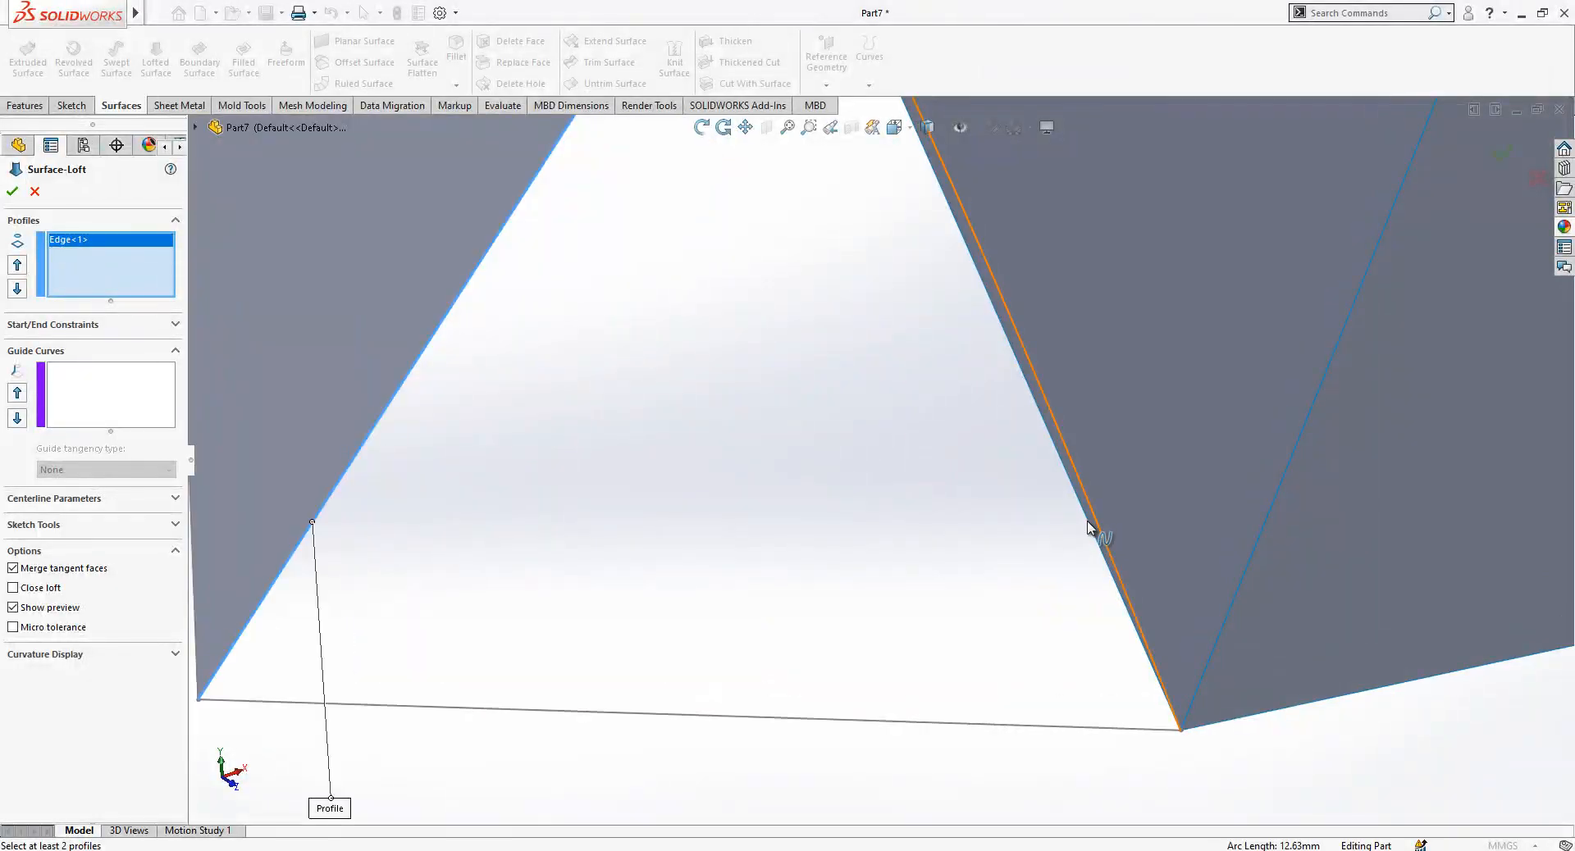
{"action": "left_click", "coordinate": [1090, 529]}
{"action": "scroll", "coordinate": [1095, 545], "scroll_direction": "up", "scroll_amount": 6}
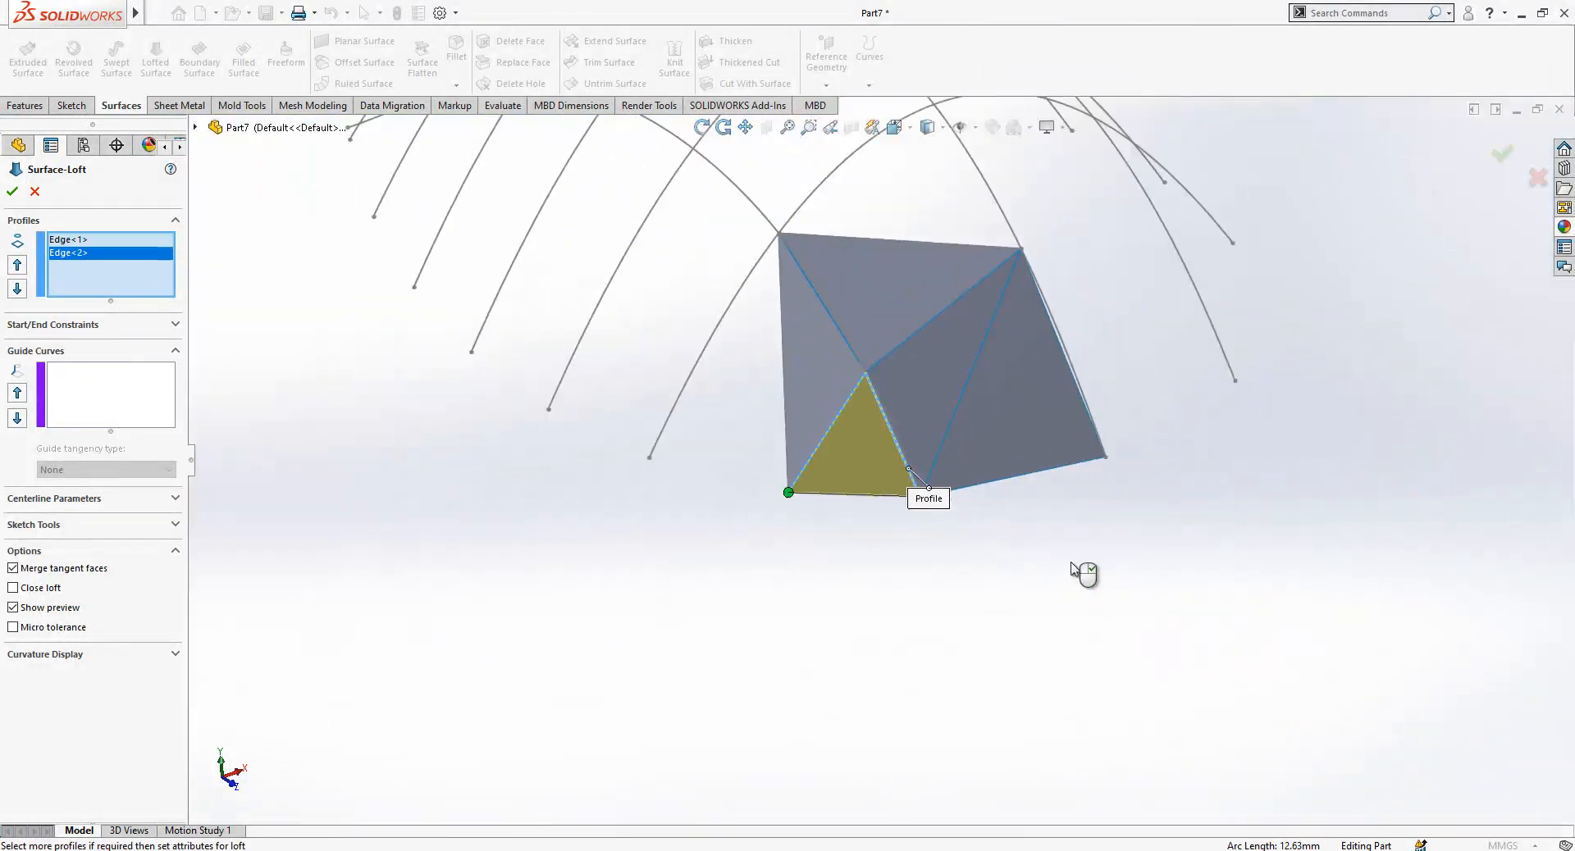
{"action": "left_click", "coordinate": [13, 192]}
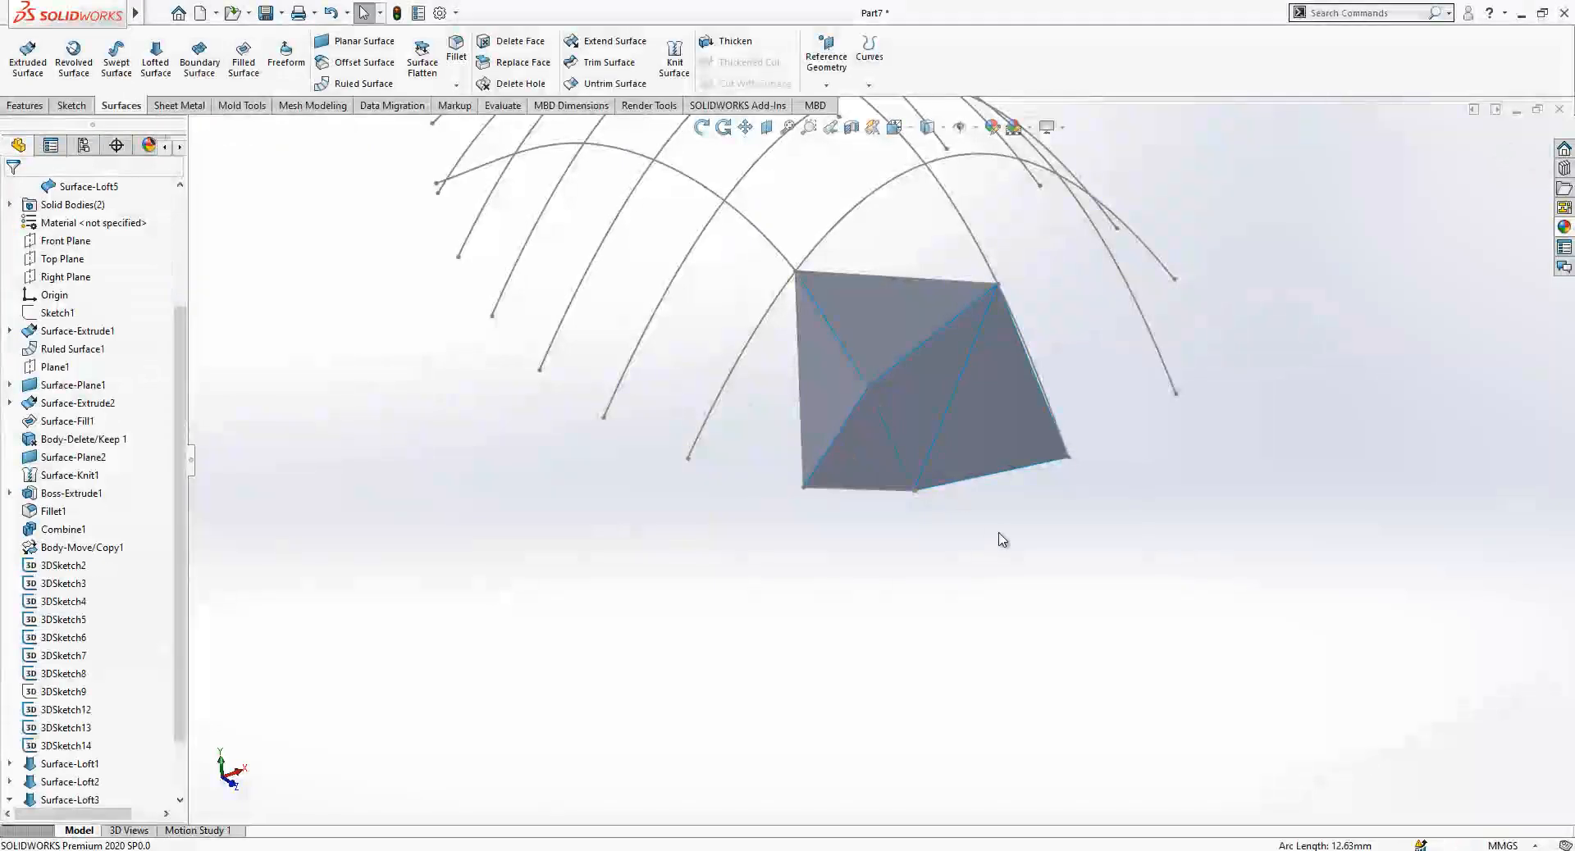
In a new 3D sketch, draw a line from the facet group's outer upper corner to the lower end of the next curve.
{"action": "scroll", "coordinate": [995, 534], "scroll_direction": "up", "scroll_amount": 3}
{"action": "scroll", "coordinate": [908, 381], "scroll_direction": "down", "scroll_amount": 5}
{"action": "middle_click_drag", "start_coordinate": [848, 377], "coordinate": [837, 423]}
{"action": "scroll", "coordinate": [946, 348], "scroll_direction": "up", "scroll_amount": 5}
{"action": "scroll", "coordinate": [919, 370], "scroll_direction": "down", "scroll_amount": 2}
{"action": "left_click", "coordinate": [71, 105]}
{"action": "left_click", "coordinate": [22, 86]}
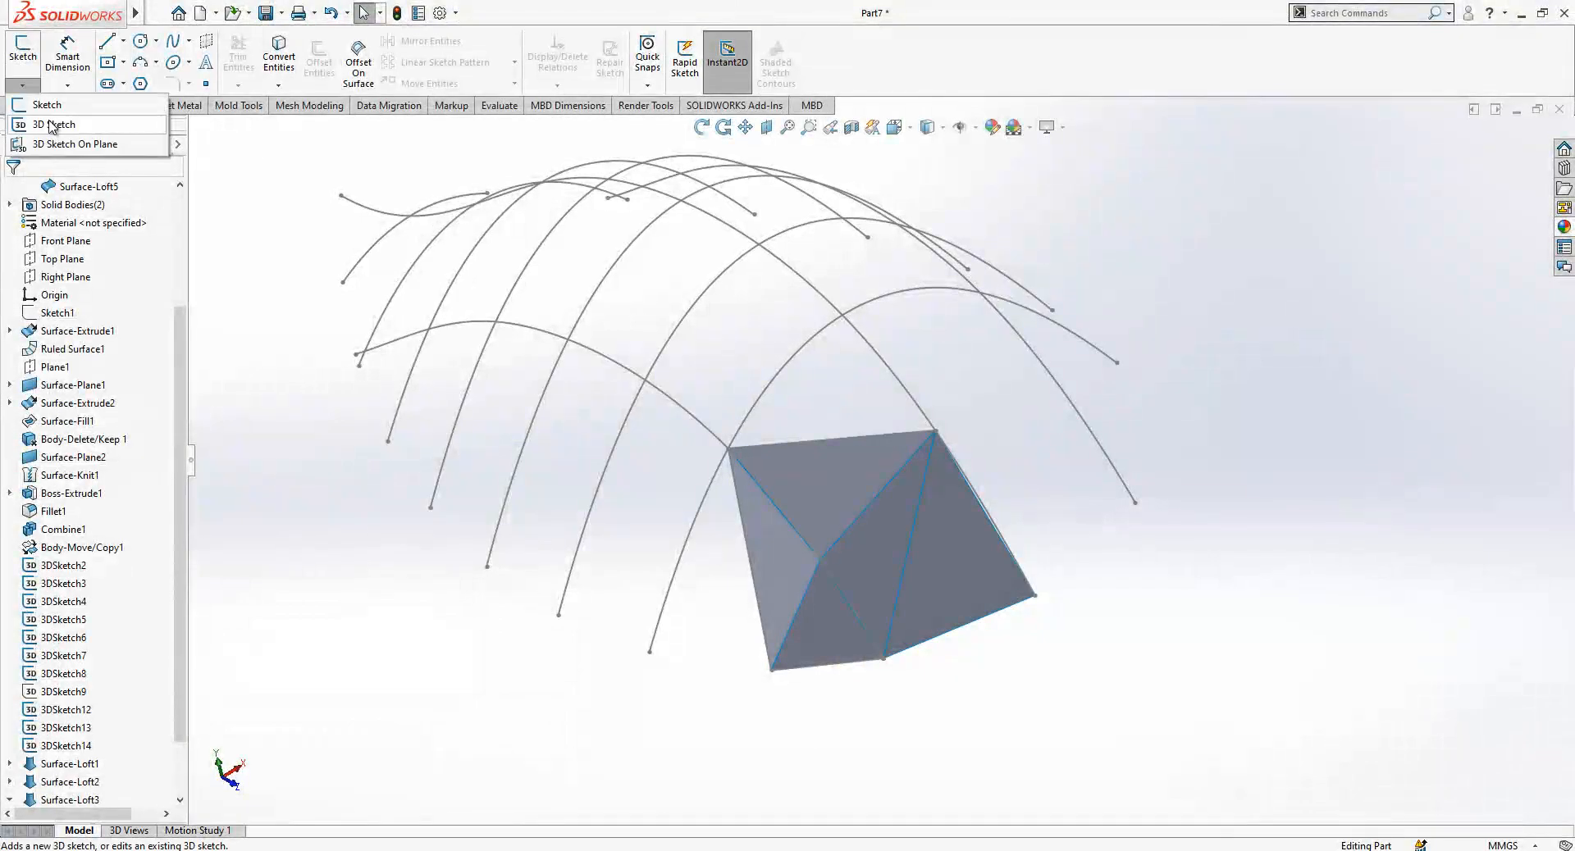
{"action": "left_click", "coordinate": [51, 125]}
{"action": "key", "text": "l"}
{"action": "scroll", "coordinate": [749, 549], "scroll_direction": "up", "scroll_amount": 2}
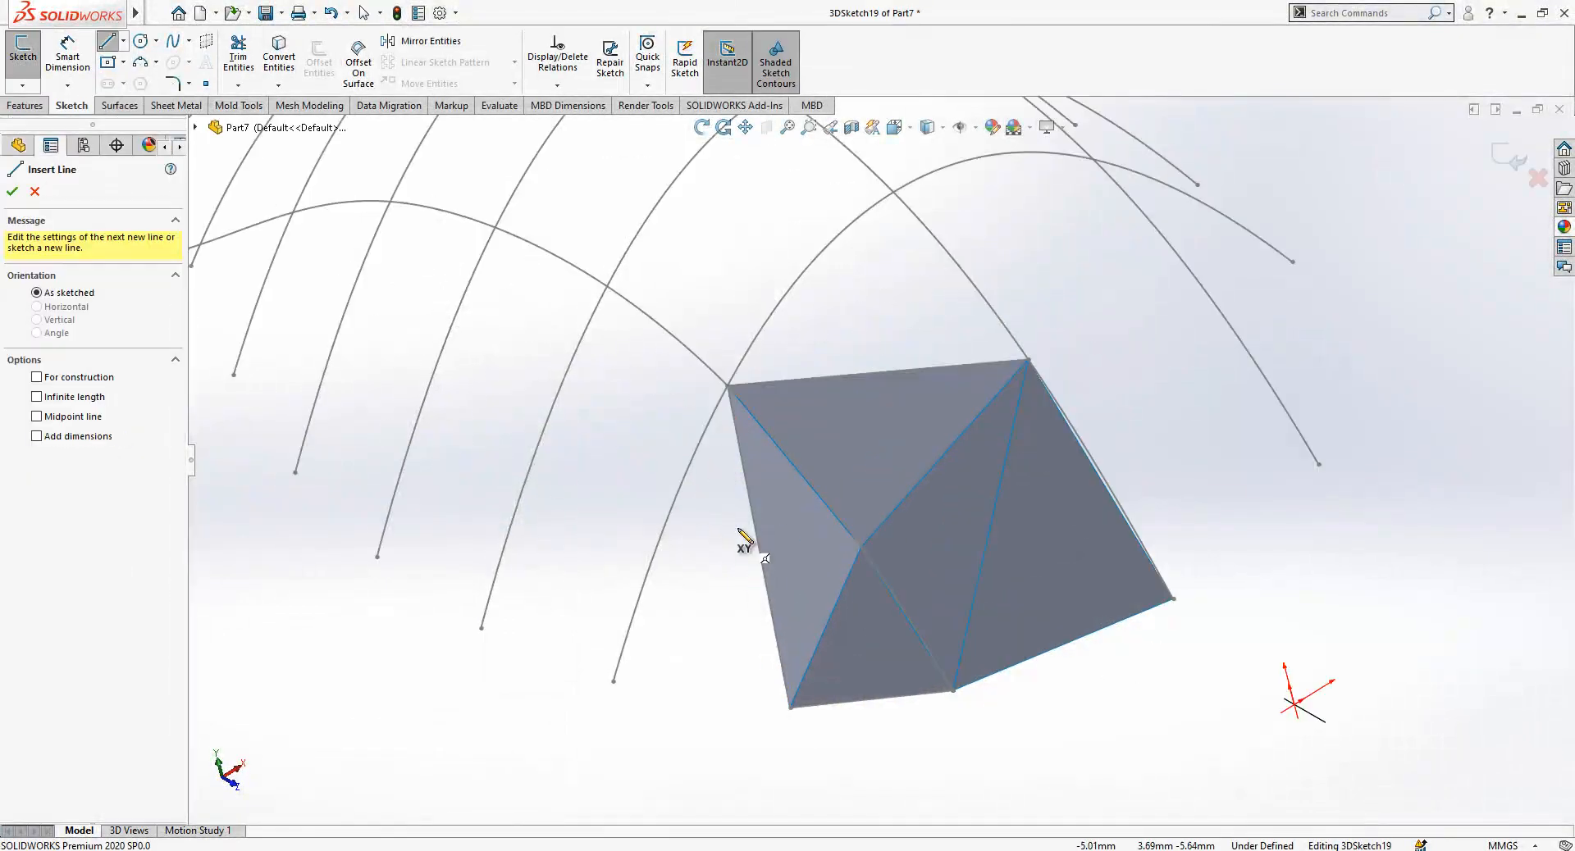
{"action": "left_click", "coordinate": [727, 386]}
{"action": "left_click", "coordinate": [614, 681]}
{"action": "key", "text": "Escape"}
{"action": "key", "text": "Escape"}
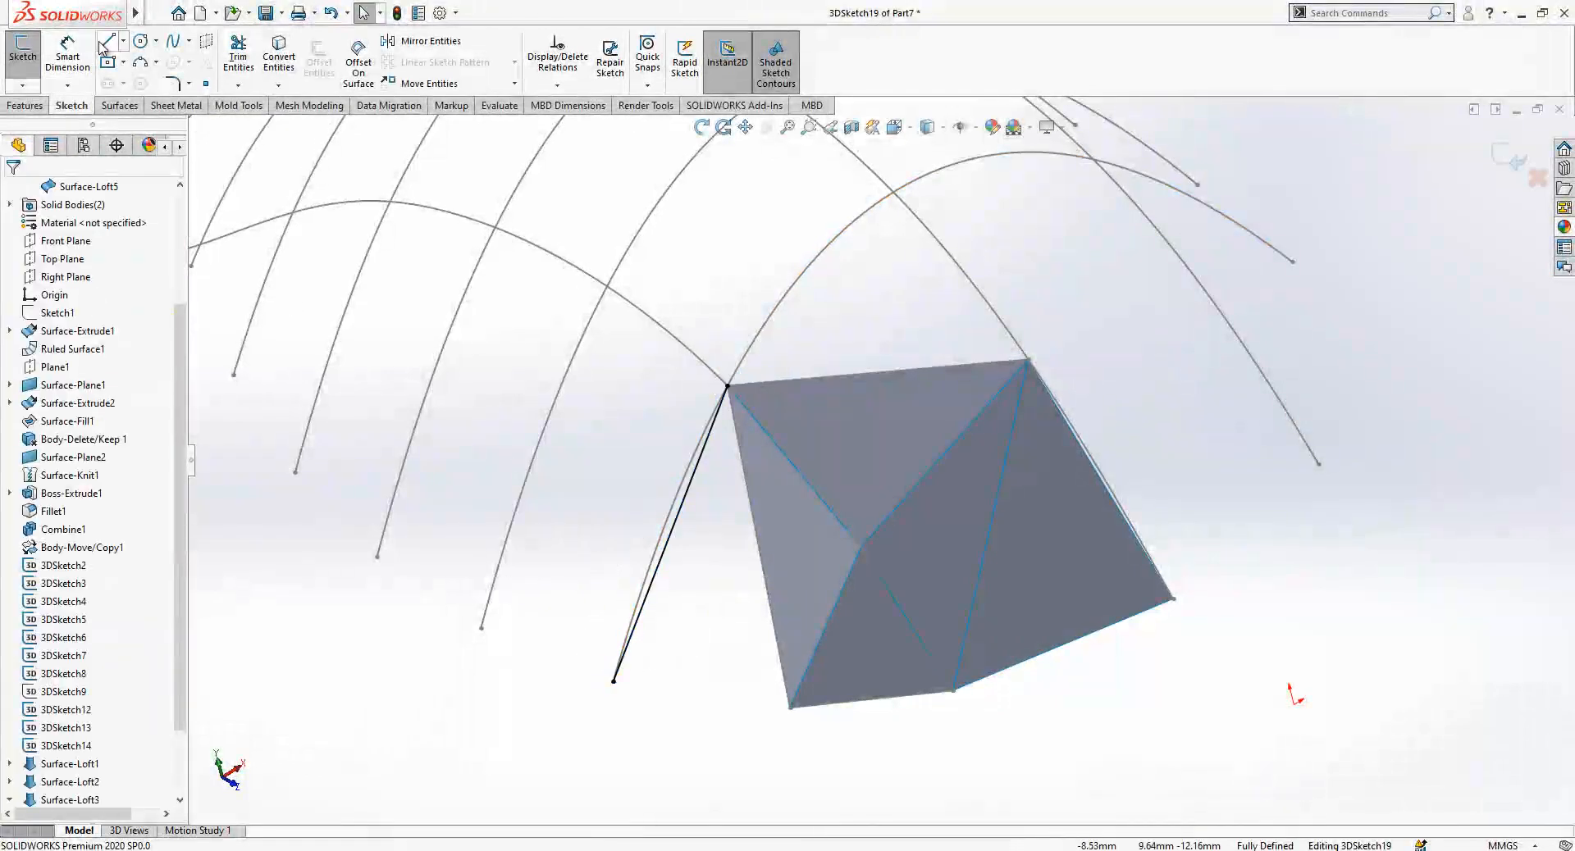
Try a line from that curve's lower end to the next mesh intersection above it, and delete the line.
{"action": "left_click", "coordinate": [105, 41]}
{"action": "left_click", "coordinate": [613, 681]}
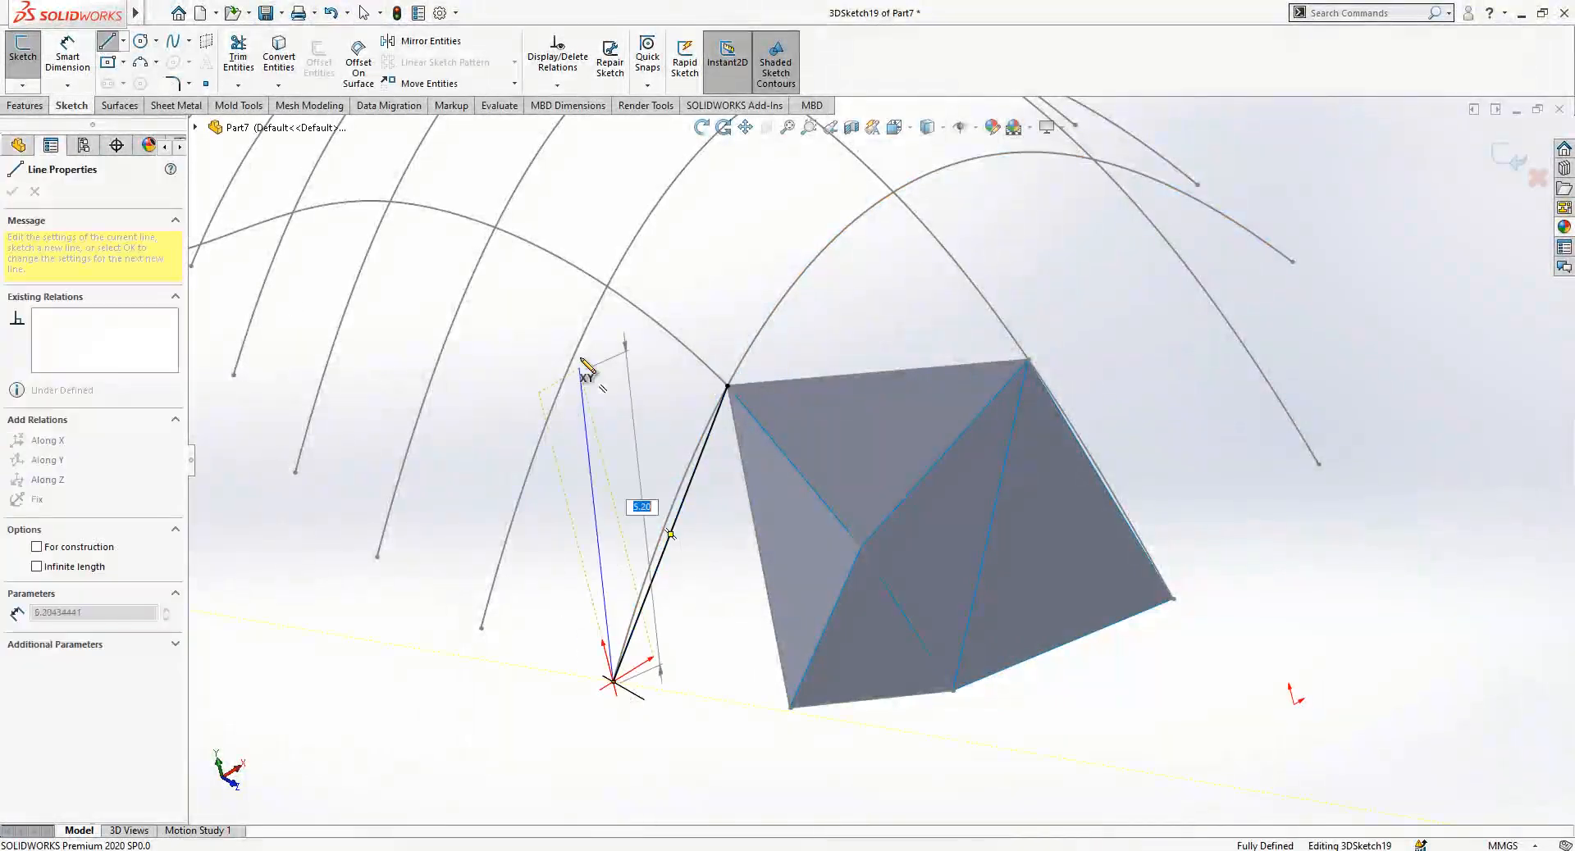
{"action": "left_click", "coordinate": [608, 286]}
{"action": "key", "text": "Escape"}
{"action": "mouse_move", "coordinate": [705, 423]}
{"action": "middle_mouse_down"}
{"action": "mouse_move", "coordinate": [735, 429]}
{"action": "mouse_move", "coordinate": [689, 398]}
{"action": "middle_mouse_up"}
{"action": "left_click", "coordinate": [710, 399]}
{"action": "key", "text": "Delete"}
Draw a sketch line from the facet group's outer upper corner to the next mesh intersection up along the same curve.
{"action": "scroll", "coordinate": [853, 396], "scroll_direction": "down", "scroll_amount": 2}
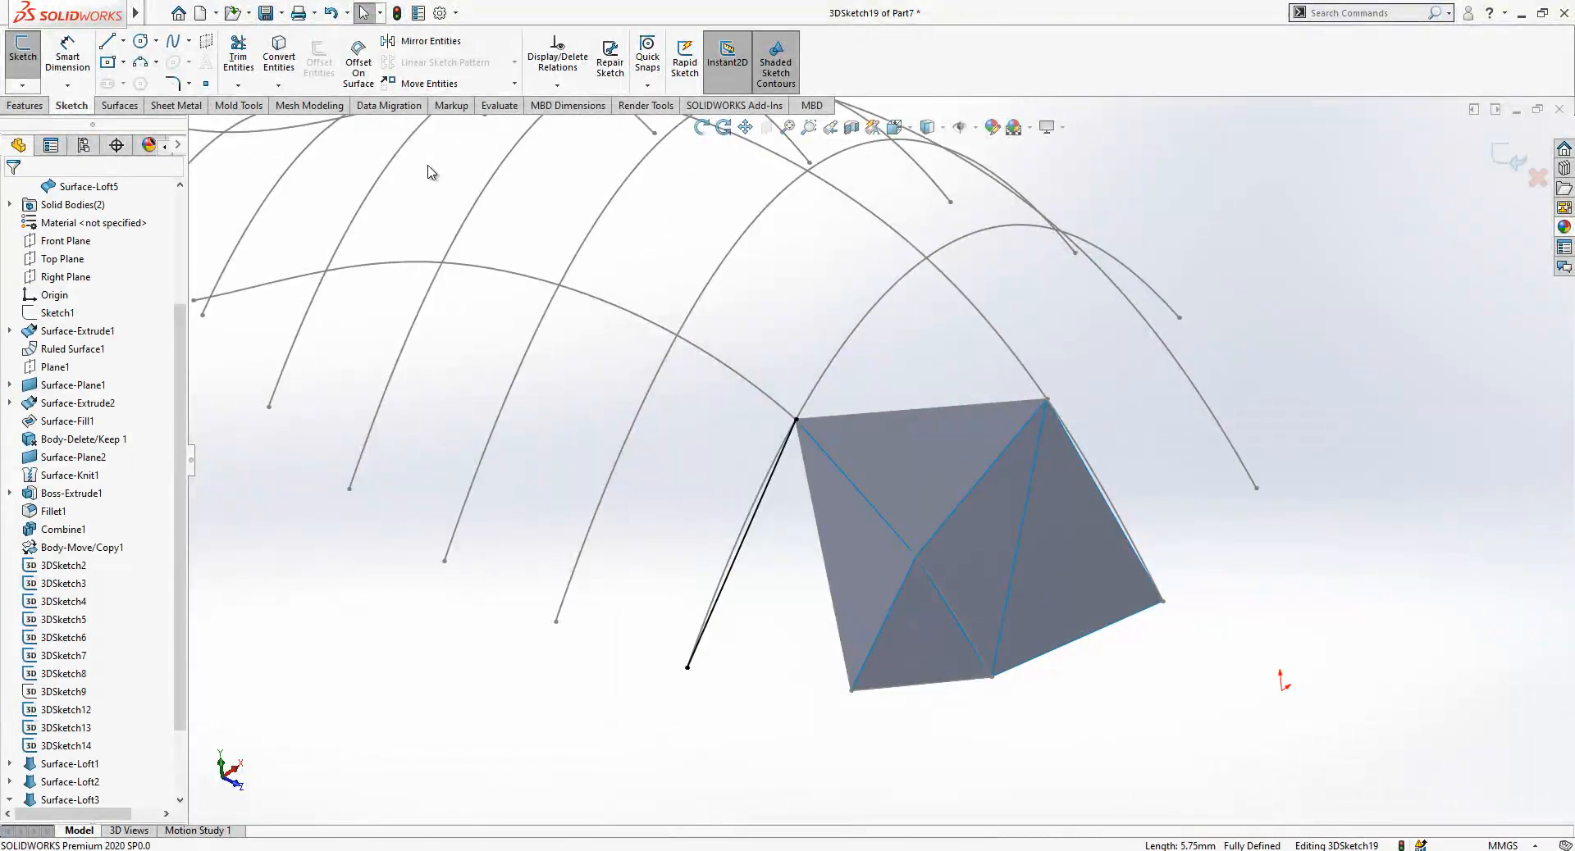
{"action": "left_click", "coordinate": [108, 41]}
{"action": "left_click", "coordinate": [795, 419]}
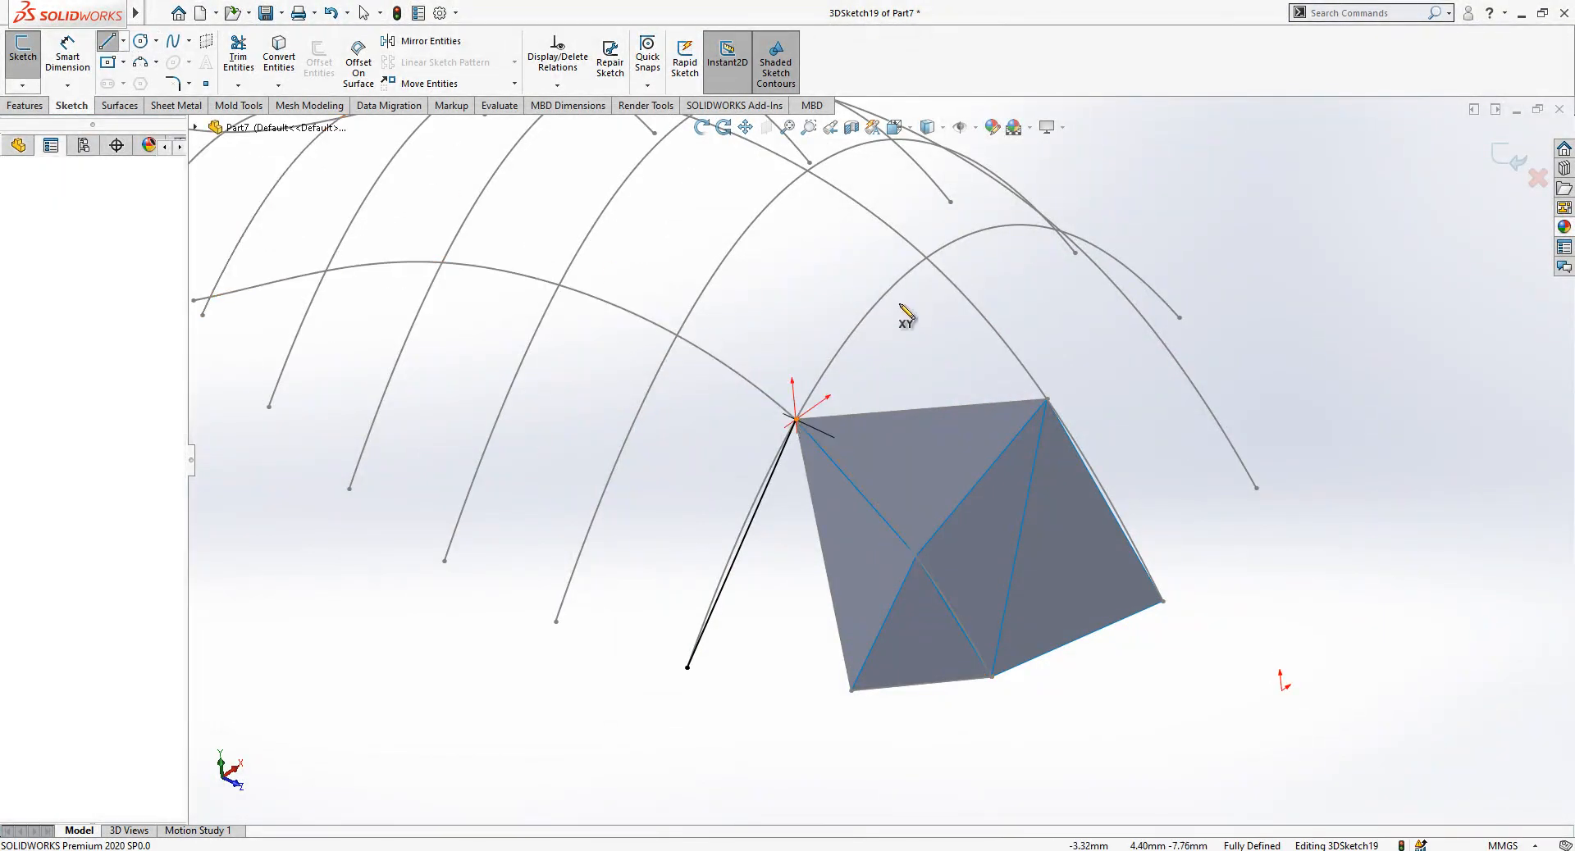
{"action": "left_click", "coordinate": [926, 258]}
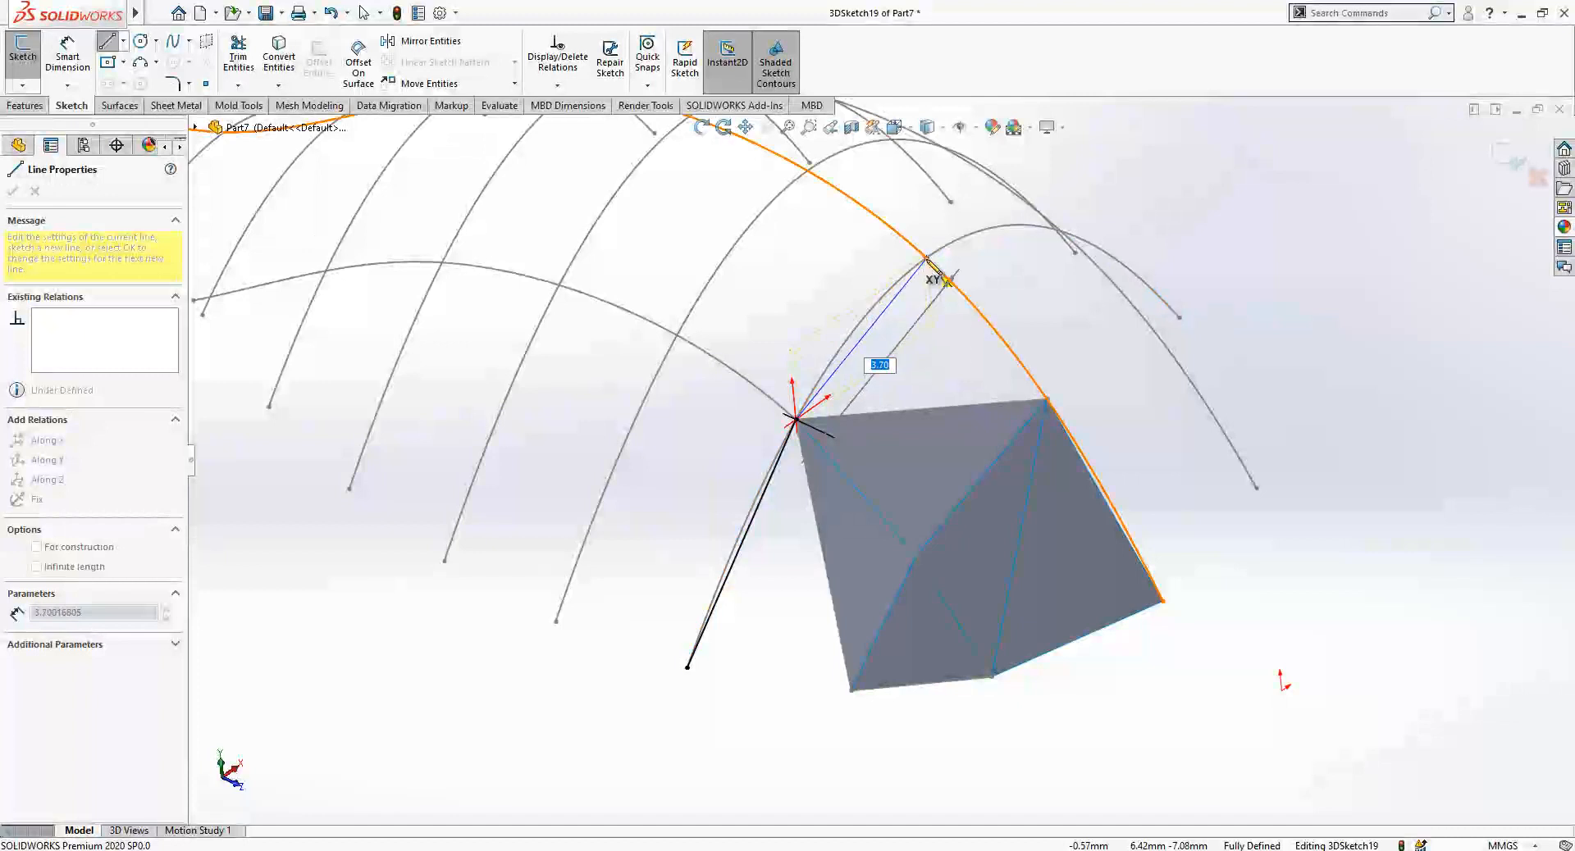
{"action": "right_click", "coordinate": [982, 261]}
{"action": "left_click", "coordinate": [1010, 273]}
{"action": "scroll", "coordinate": [943, 322], "scroll_direction": "up", "scroll_amount": 1}
{"action": "middle_click_drag", "start_coordinate": [943, 322], "coordinate": [900, 341]}
{"action": "scroll", "coordinate": [855, 279], "scroll_direction": "down", "scroll_amount": 2}
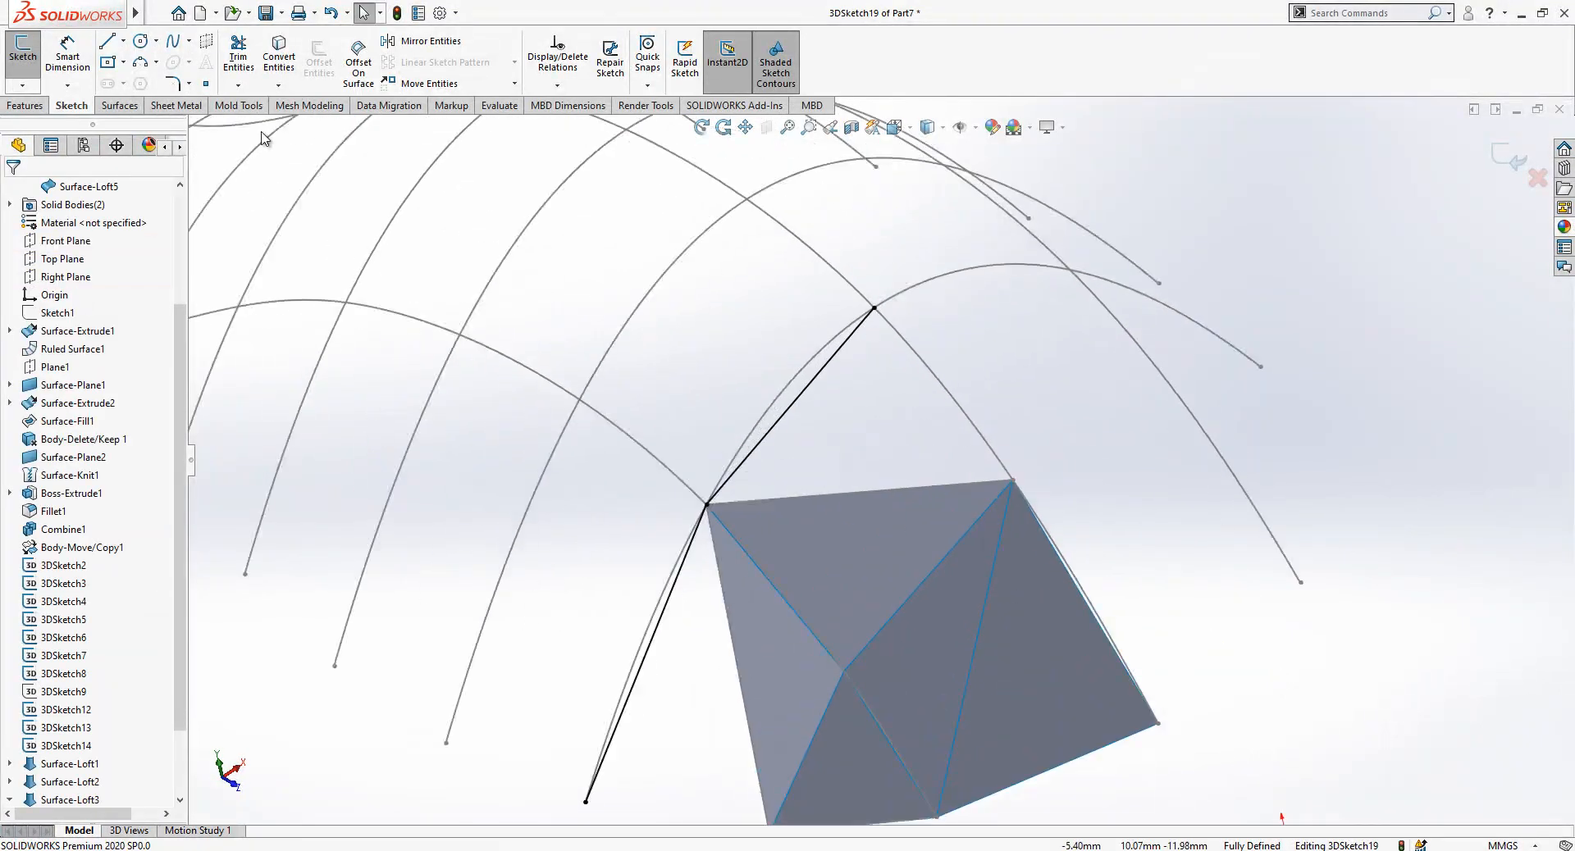
Add a line to the 3D sketch from the upper end of the diagonal line to the neighbouring curve intersection, and exit the sketch.
{"action": "left_click", "coordinate": [112, 48]}
{"action": "left_click", "coordinate": [874, 309]}
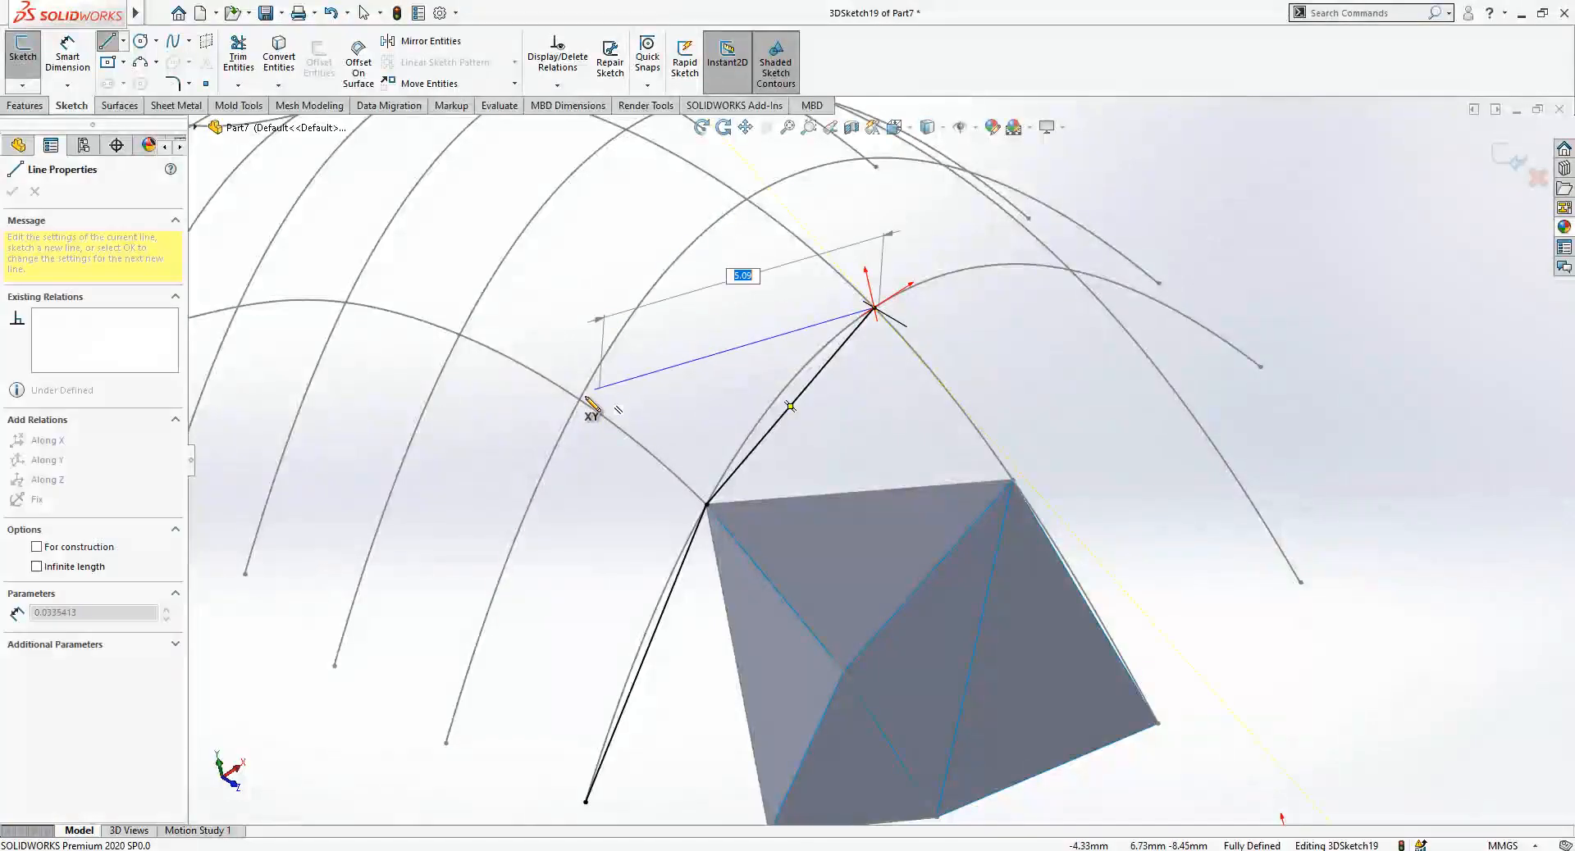
{"action": "left_click", "coordinate": [581, 400]}
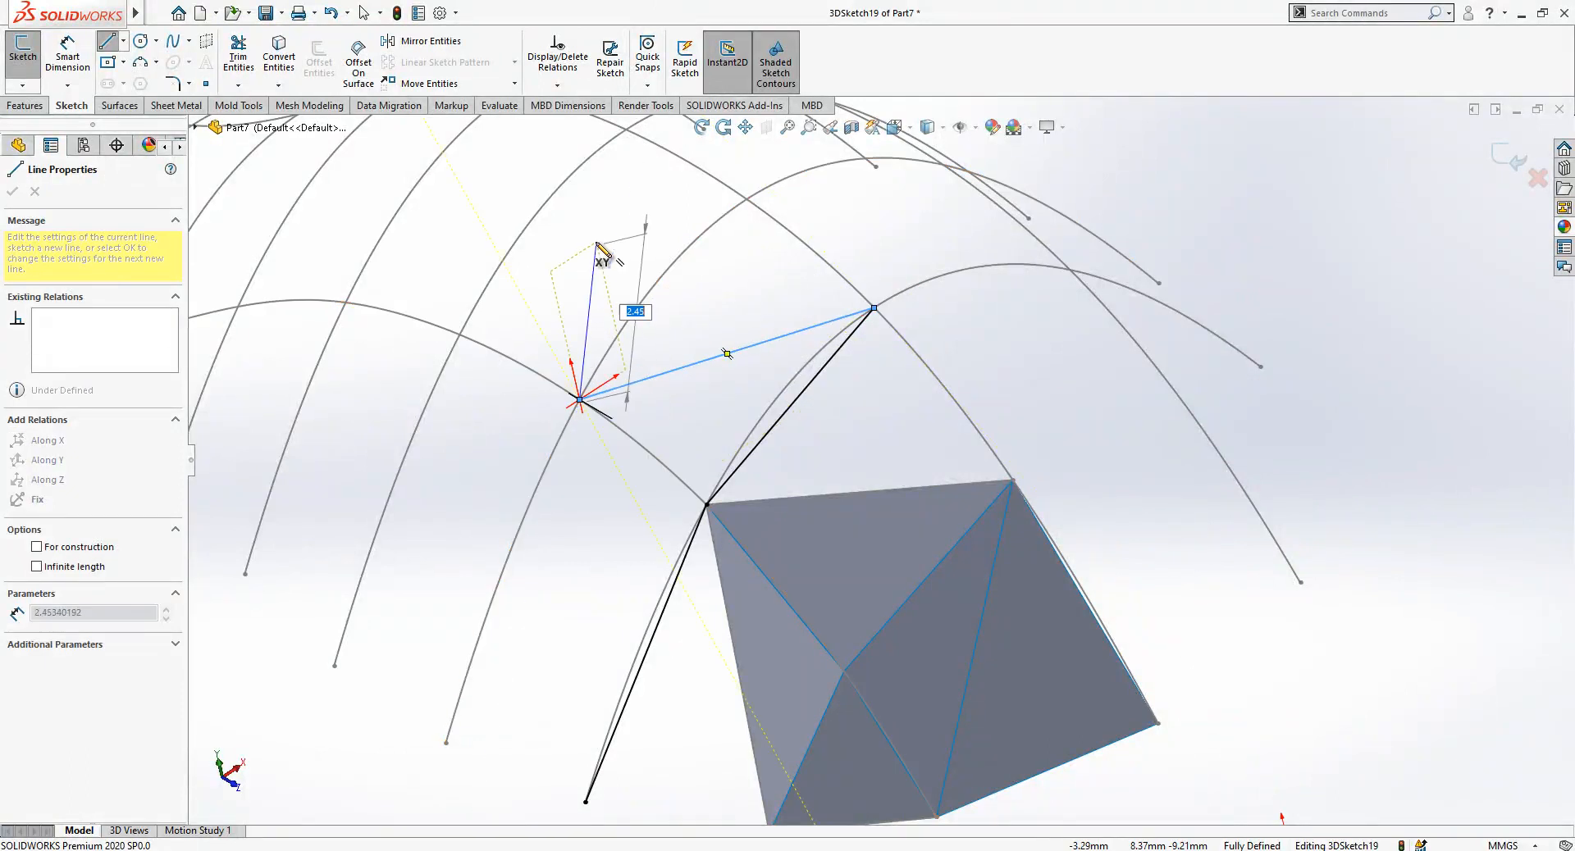
{"action": "key", "text": "Escape"}
{"action": "scroll", "coordinate": [653, 404], "scroll_direction": "up", "scroll_amount": 2}
{"action": "scroll", "coordinate": [767, 506], "scroll_direction": "down", "scroll_amount": 1}
{"action": "middle_click_drag", "start_coordinate": [767, 506], "coordinate": [780, 496]}
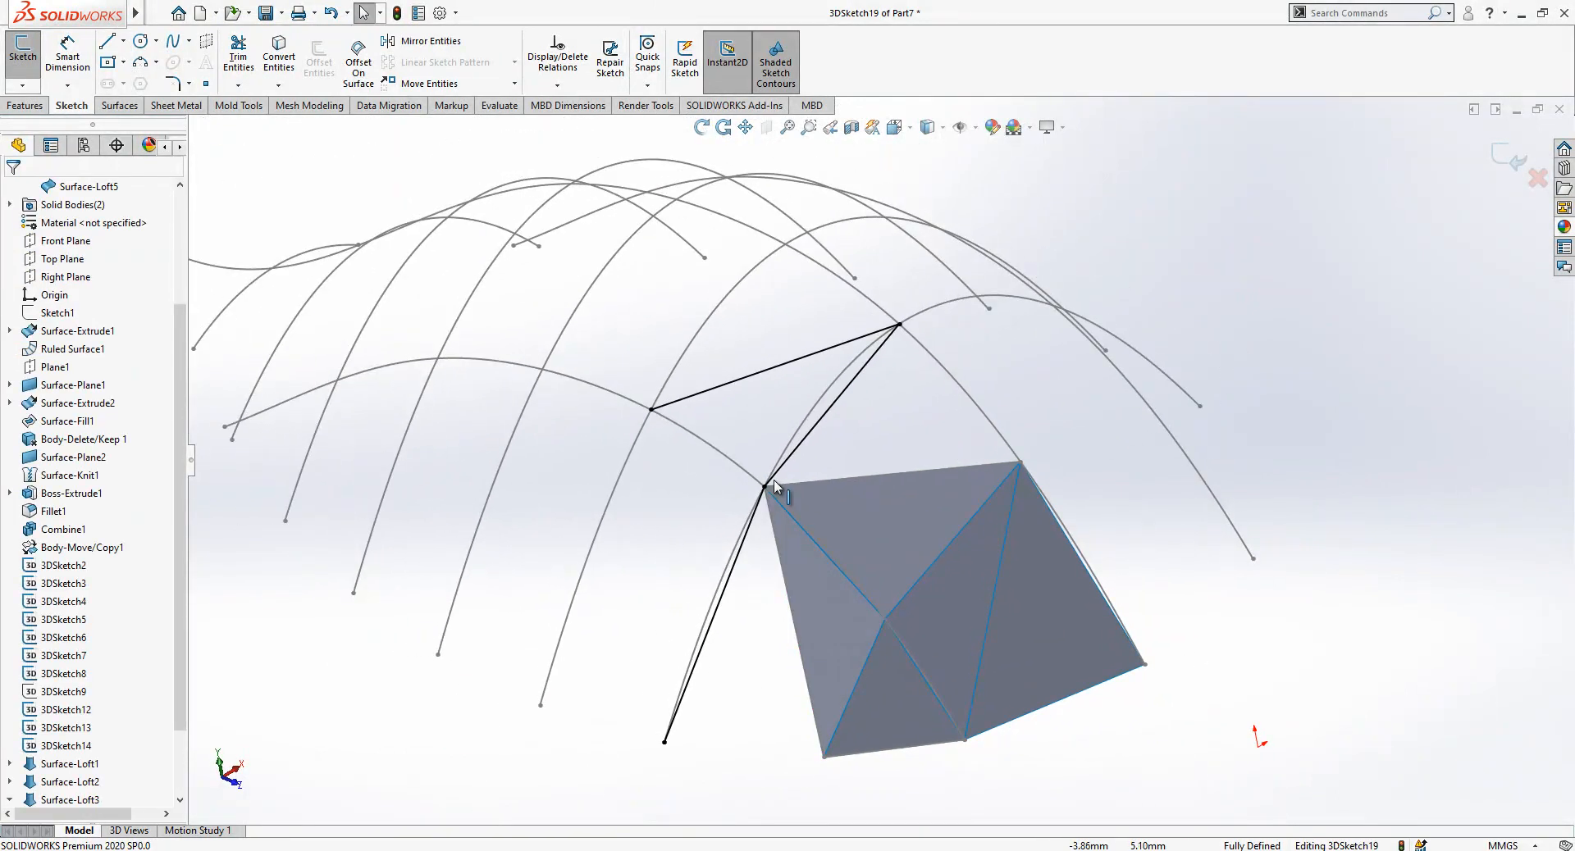
{"action": "left_click", "coordinate": [1509, 157]}
Hide 3DSketch8, the arched curve running over the two lower sketch lines.
{"action": "left_click", "coordinate": [806, 419]}
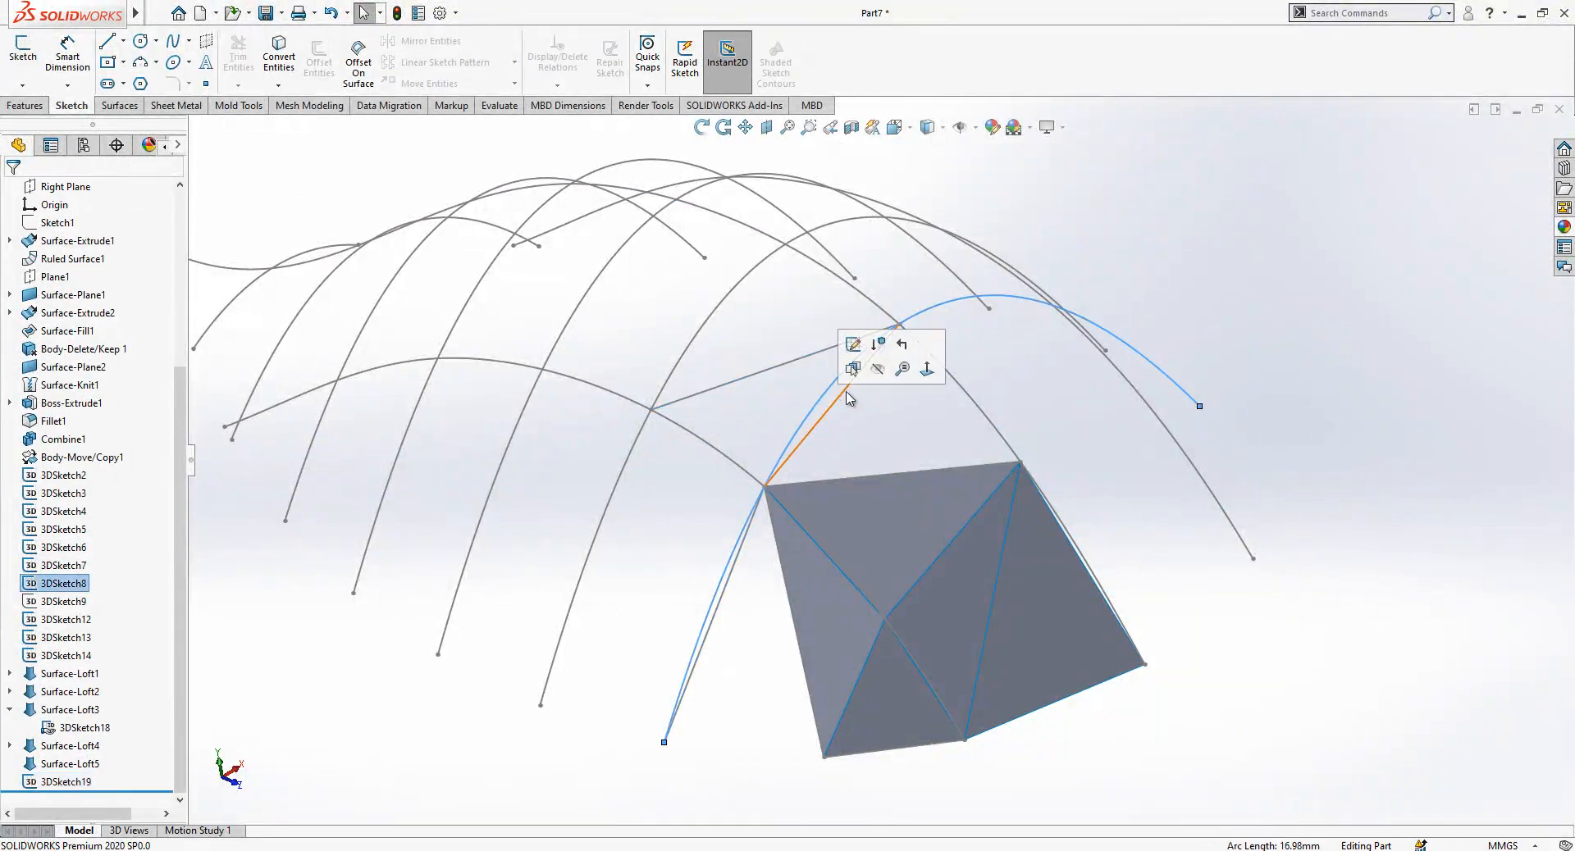
{"action": "left_click", "coordinate": [881, 370]}
{"action": "mouse_move", "coordinate": [854, 440]}
{"action": "middle_mouse_down"}
{"action": "mouse_move", "coordinate": [854, 481]}
{"action": "mouse_move", "coordinate": [900, 512]}
{"action": "middle_mouse_up"}
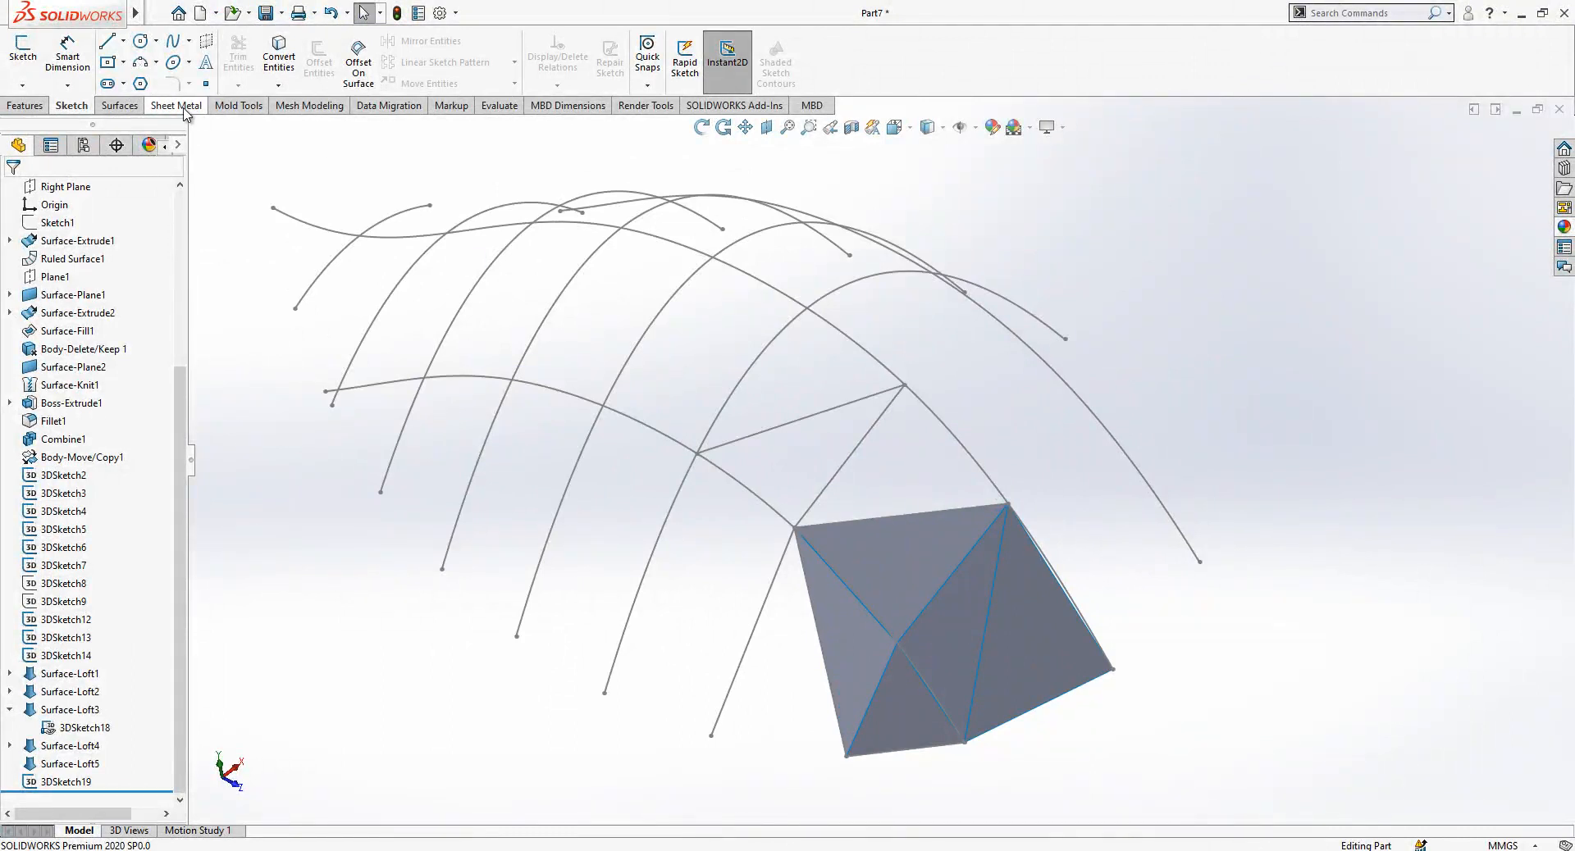
{"action": "left_click", "coordinate": [121, 106]}
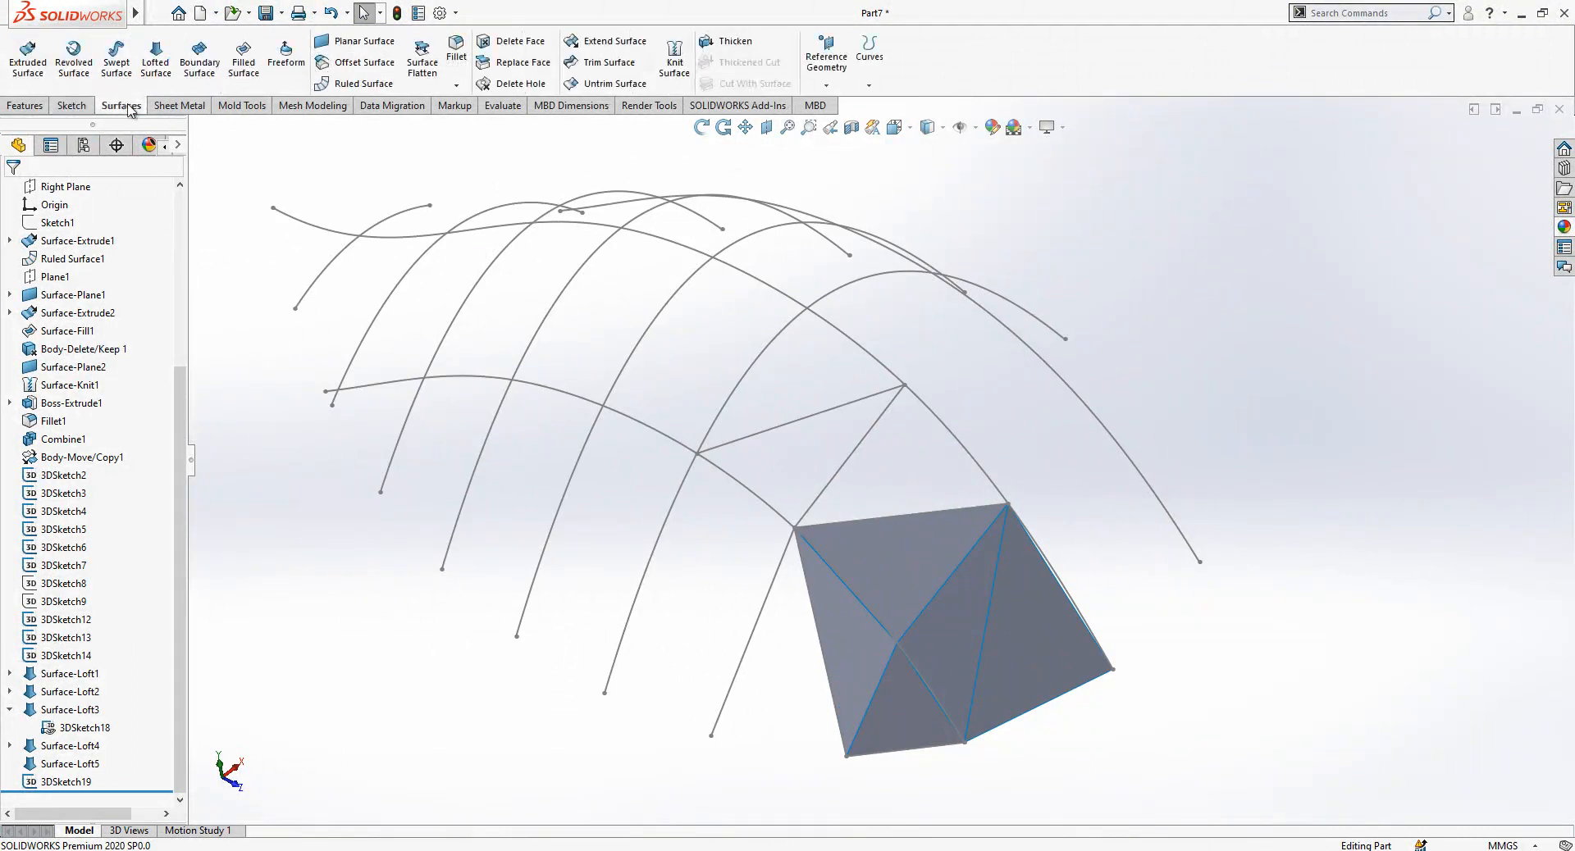
{"action": "left_click", "coordinate": [886, 420]}
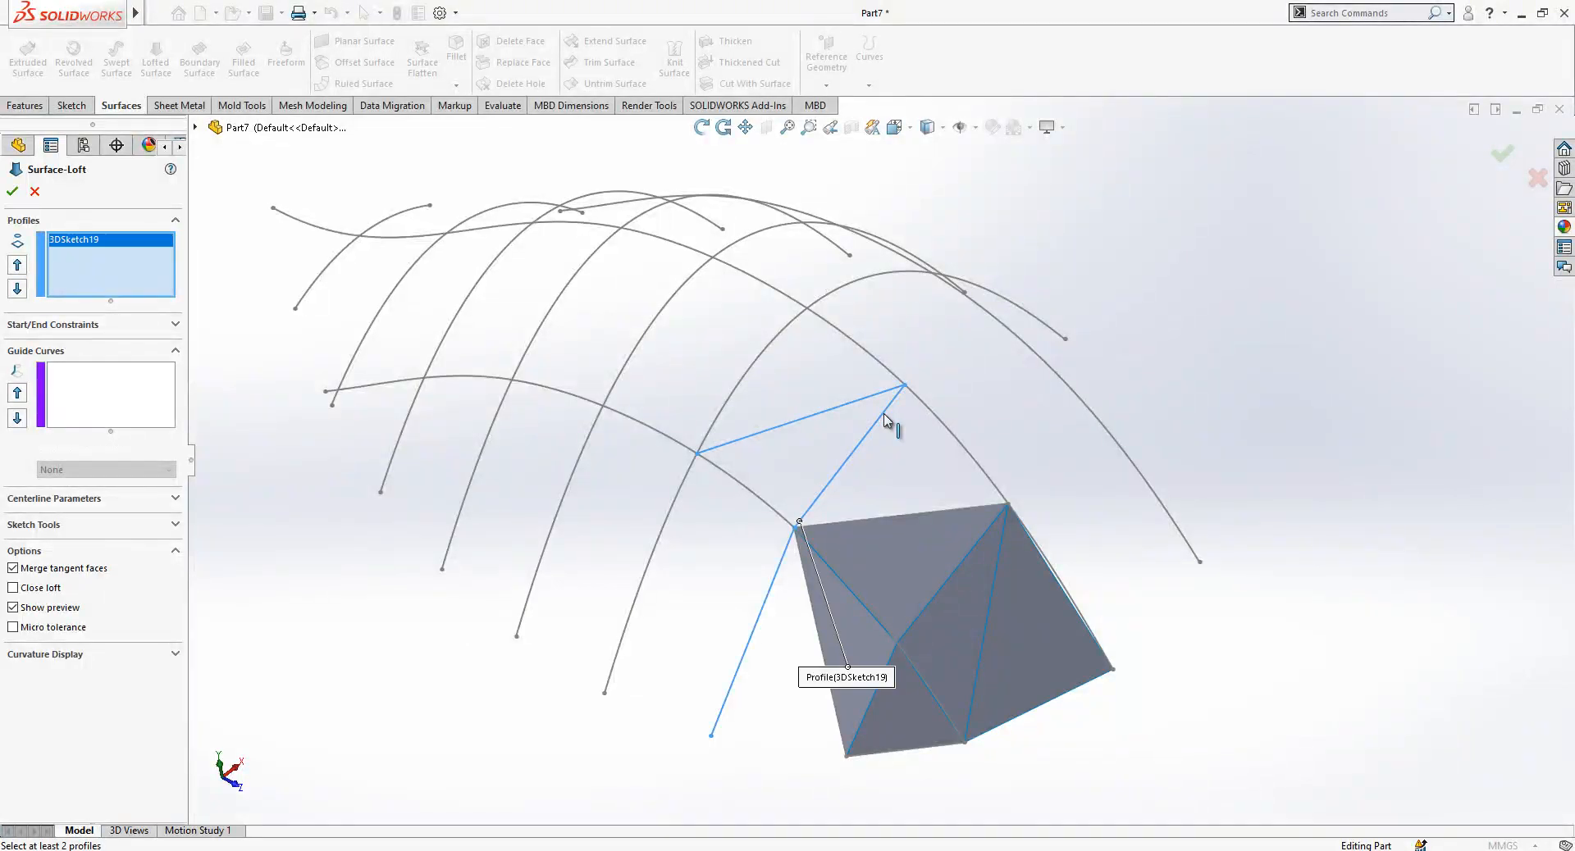
{"action": "right_click", "coordinate": [67, 256]}
{"action": "left_click", "coordinate": [123, 286]}
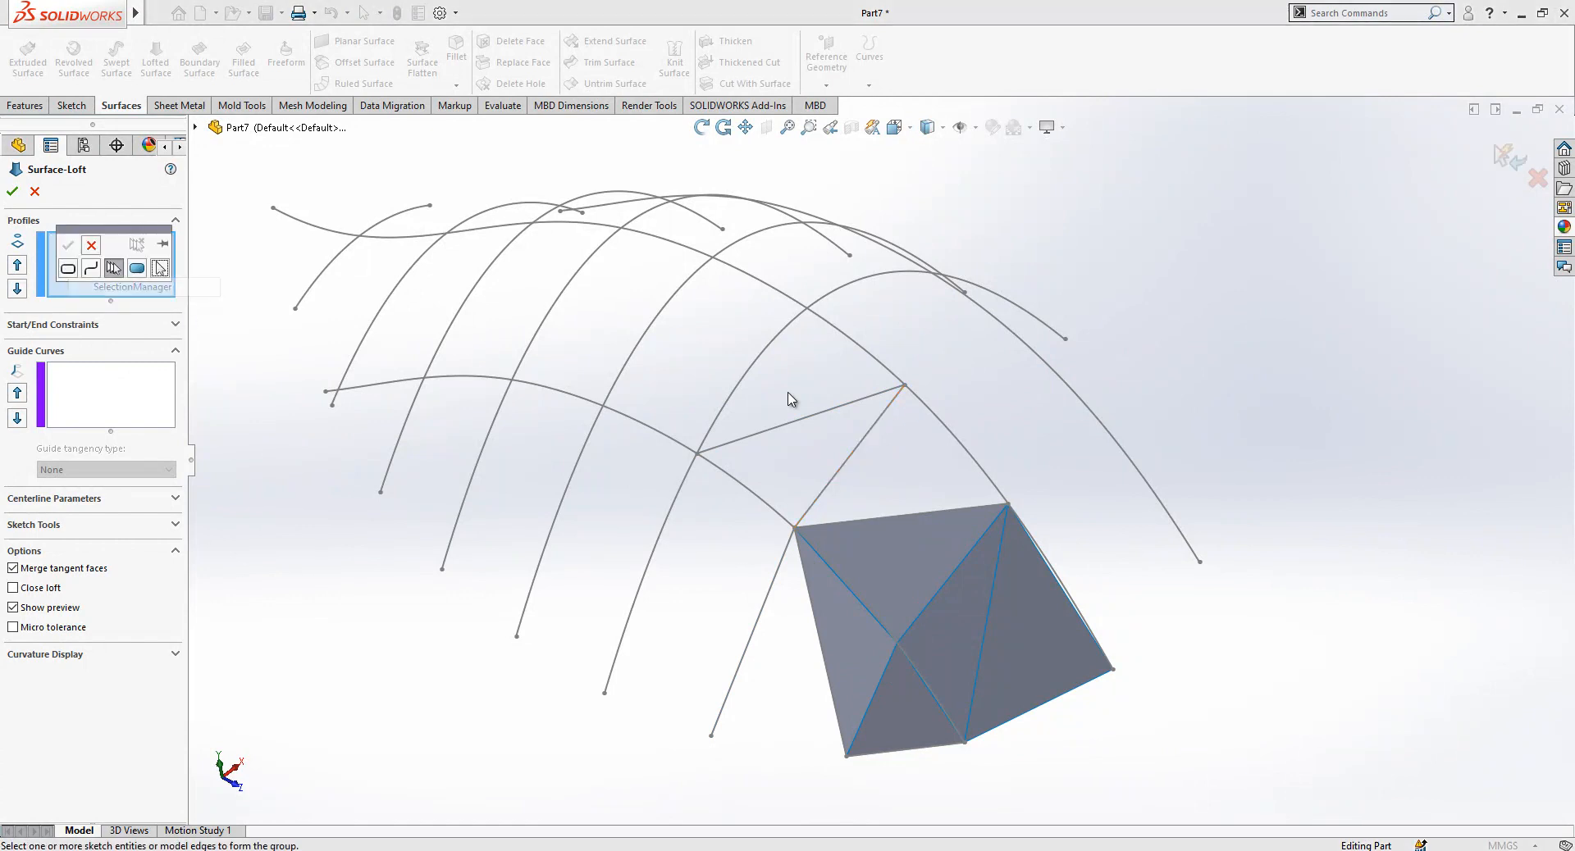
{"action": "left_click", "coordinate": [878, 436]}
{"action": "left_click", "coordinate": [67, 244]}
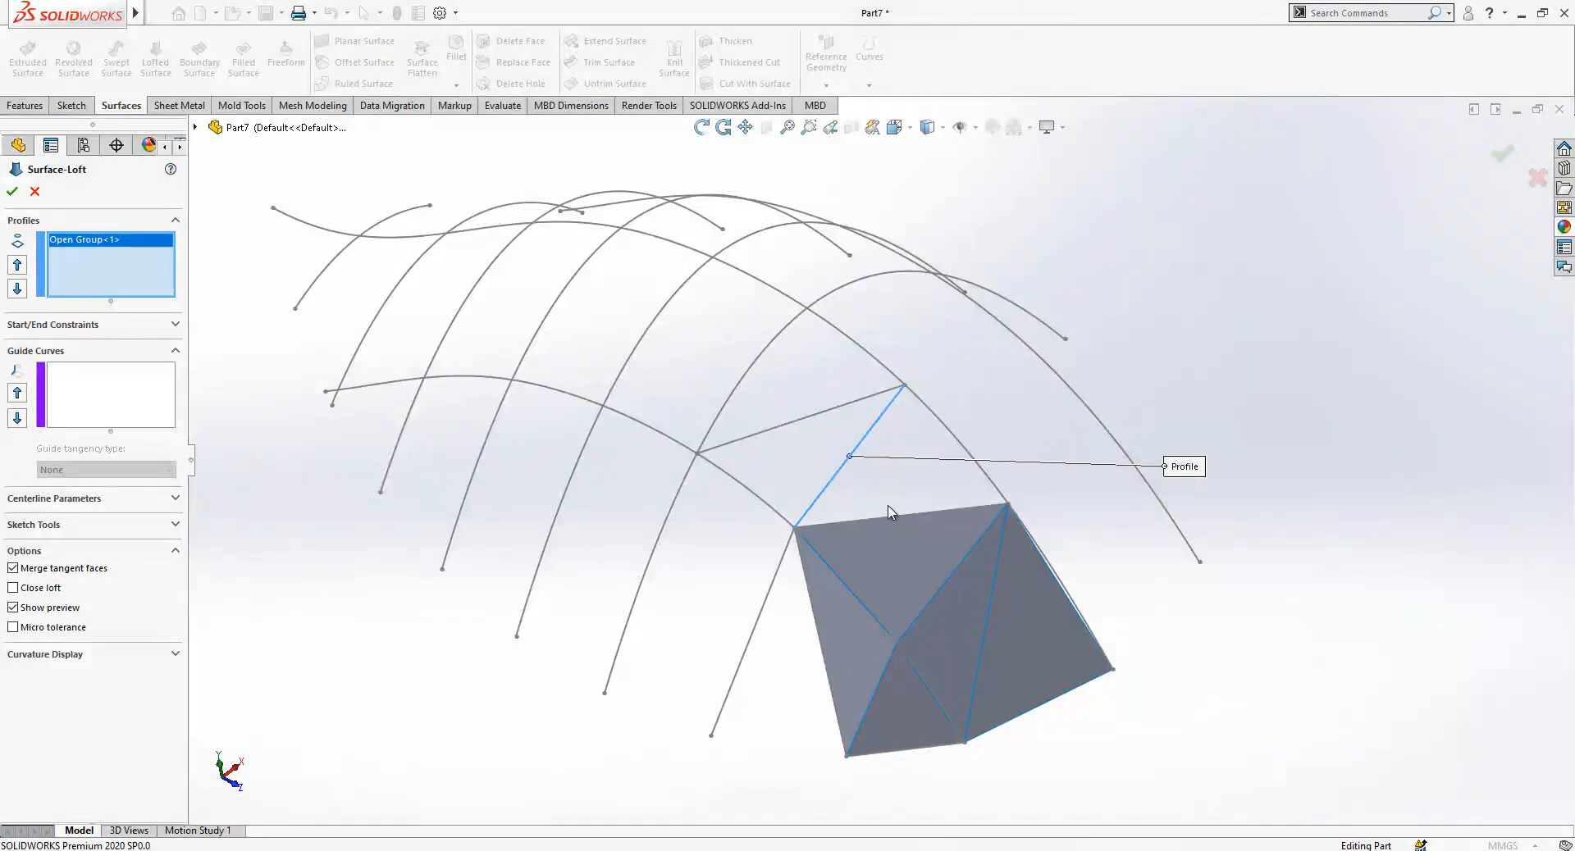
{"action": "left_click", "coordinate": [918, 514]}
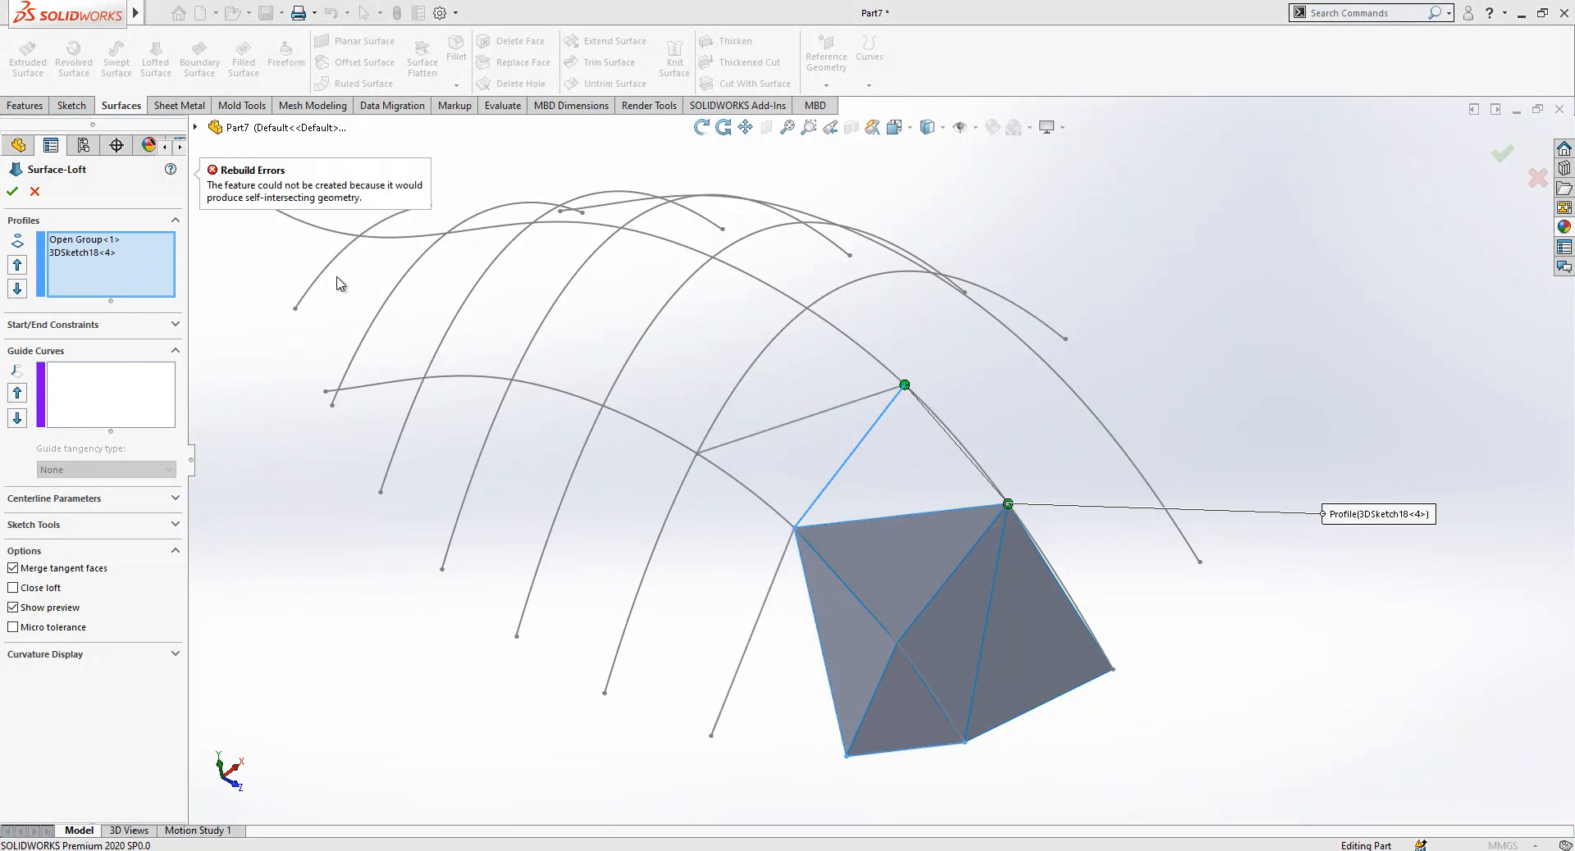
{"action": "right_click", "coordinate": [110, 258]}
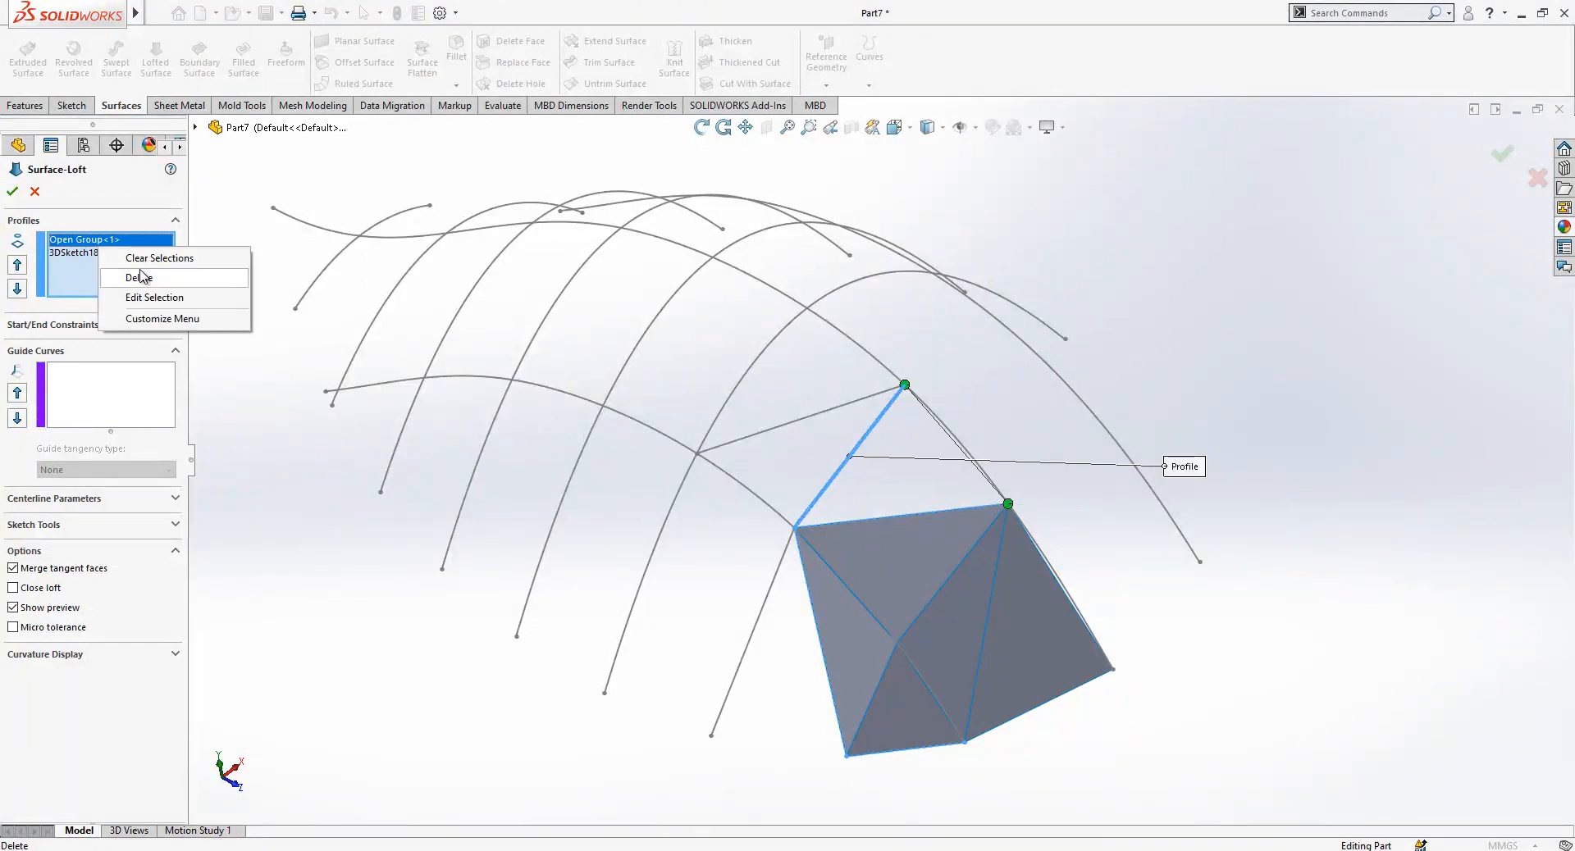
{"action": "left_click", "coordinate": [152, 261]}
{"action": "scroll", "coordinate": [894, 533], "scroll_direction": "down", "scroll_amount": 4}
{"action": "scroll", "coordinate": [563, 496], "scroll_direction": "down", "scroll_amount": 5}
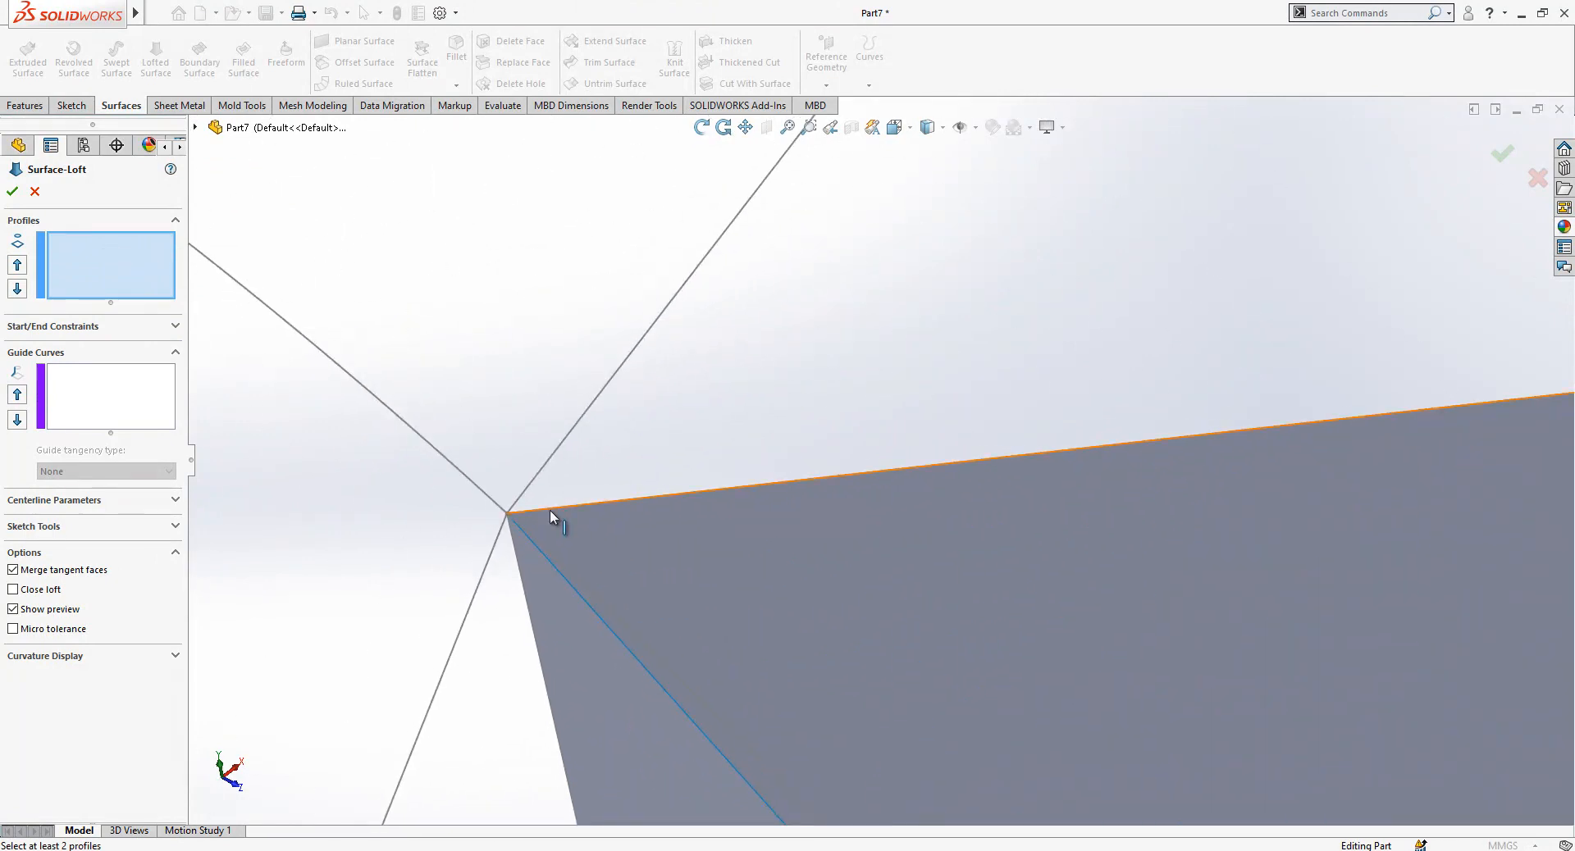
{"action": "scroll", "coordinate": [848, 479], "scroll_direction": "up", "scroll_amount": 3}
{"action": "key", "text": "Escape"}
Hide 3DSketch18, whose line overlaps the upper edge of the faceted surface.
{"action": "left_click", "coordinate": [1004, 453]}
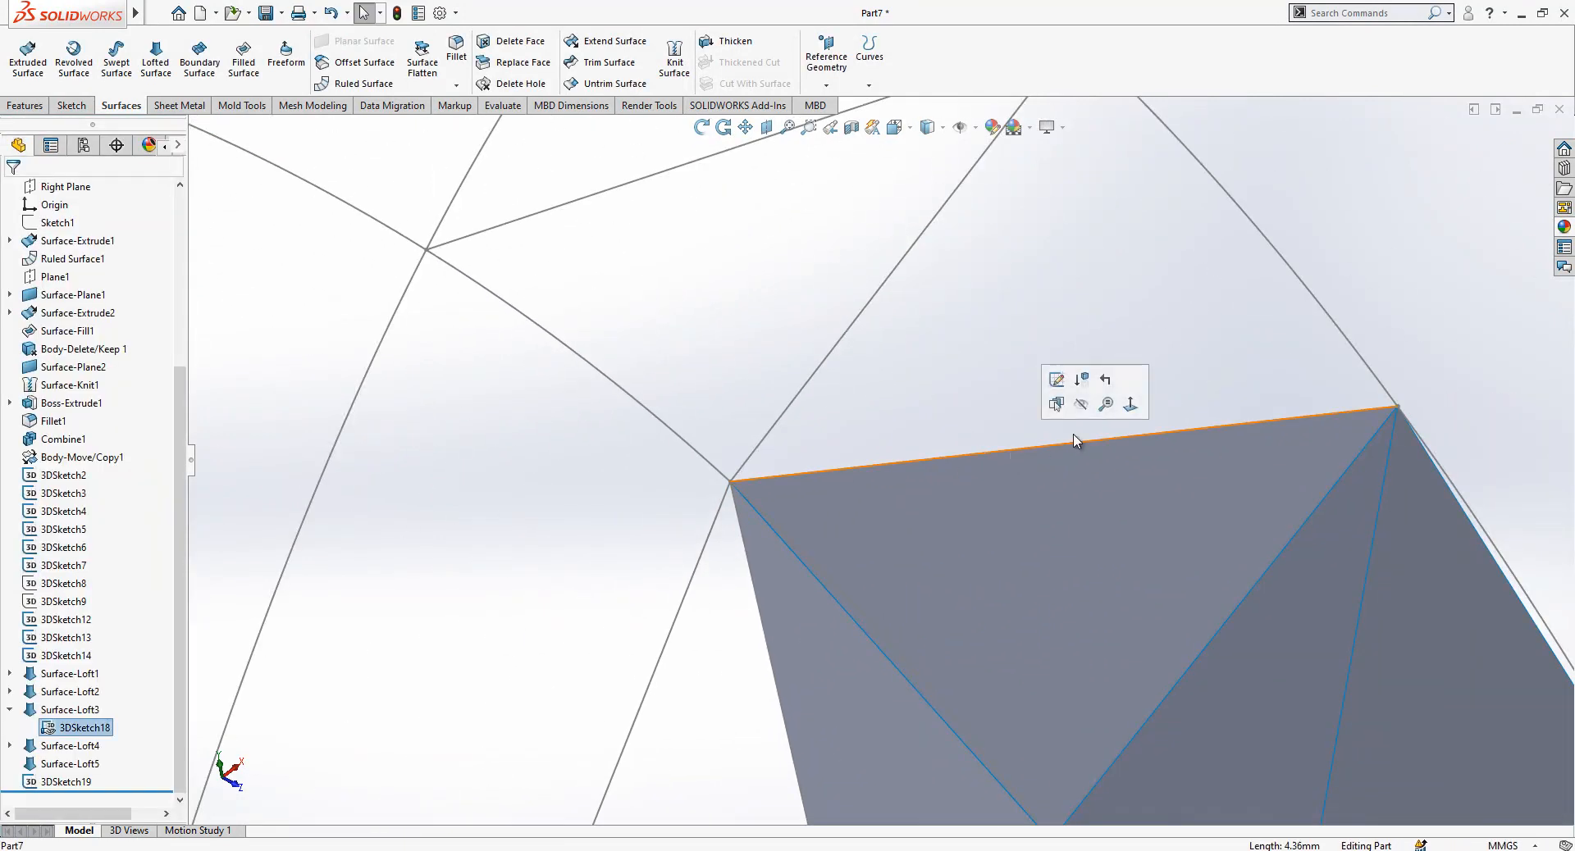
{"action": "scroll", "coordinate": [1090, 410], "scroll_direction": "up", "scroll_amount": 2}
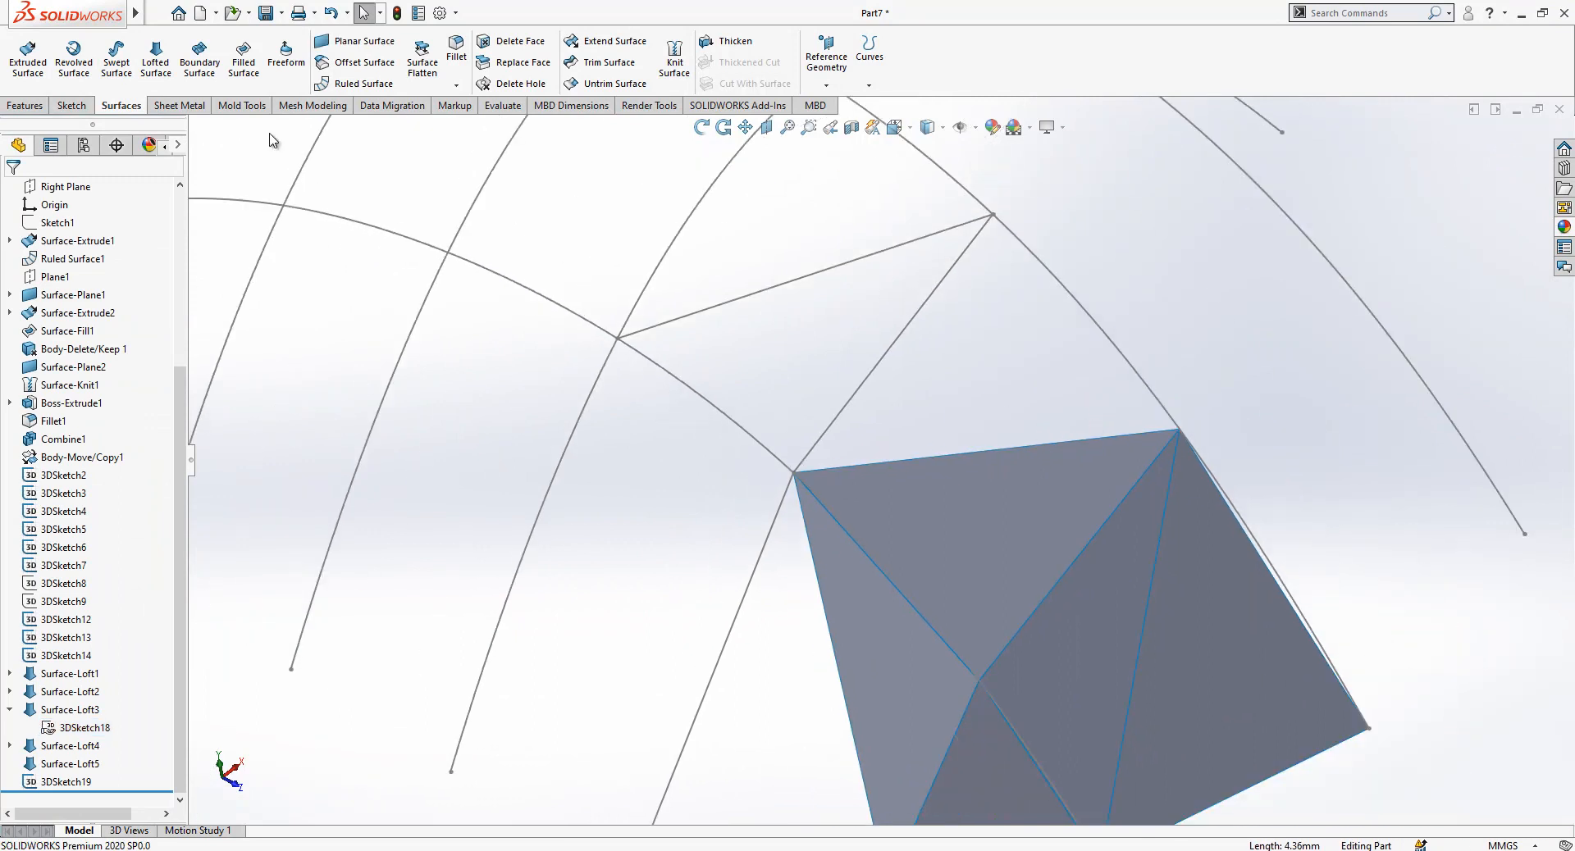
{"action": "scroll", "coordinate": [758, 351], "scroll_direction": "up", "scroll_amount": 3}
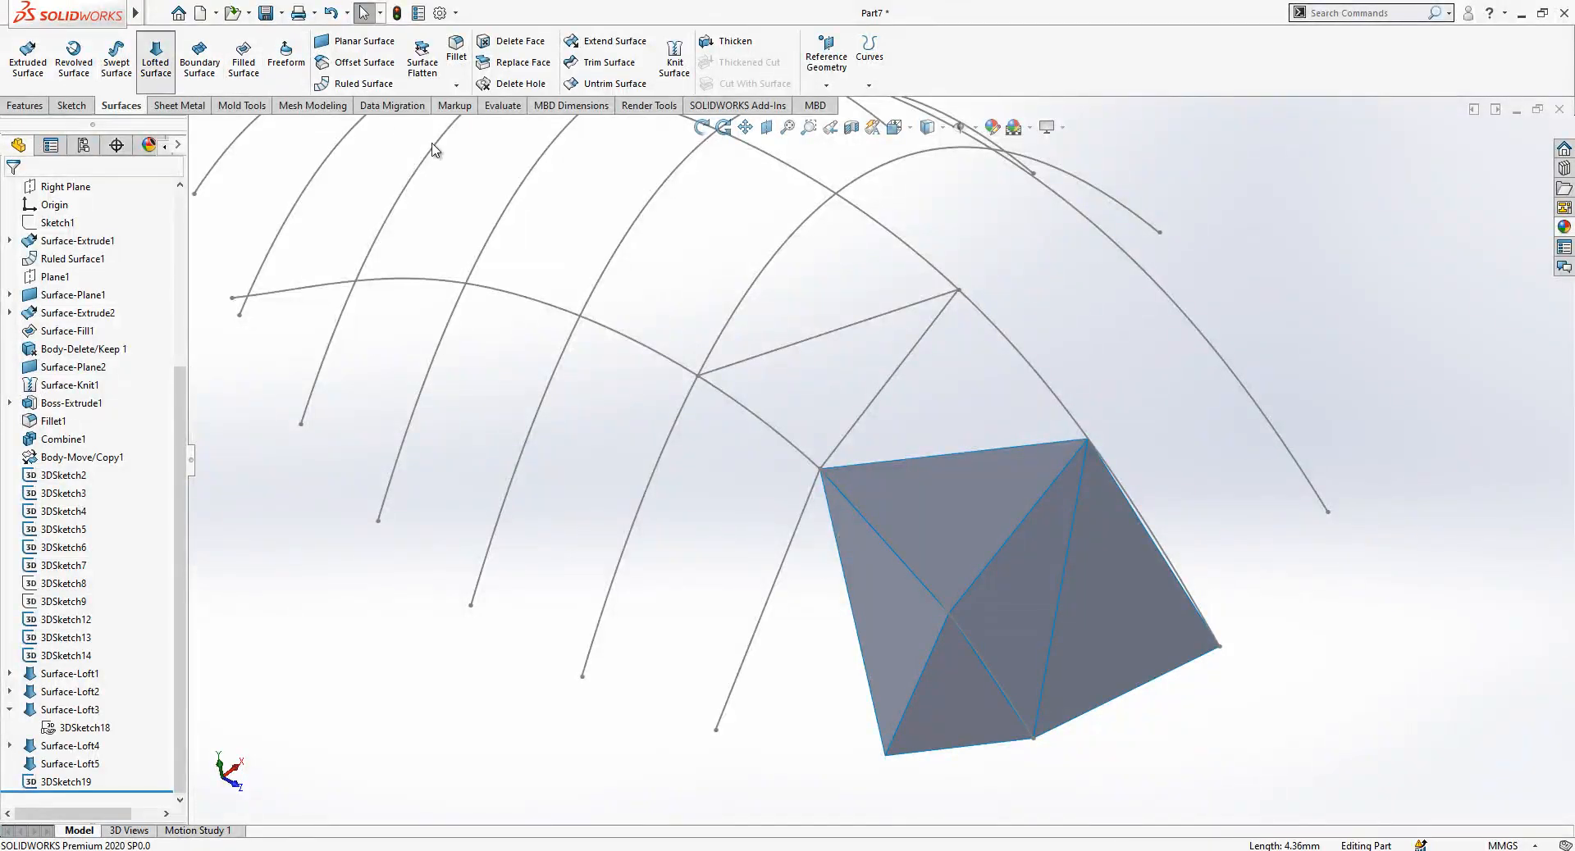
Loft a triangular surface between the faceted surface's upper edge and the single diagonal line of 3DSketch19.
{"action": "left_click", "coordinate": [1068, 443]}
{"action": "right_click", "coordinate": [128, 273]}
{"action": "left_click", "coordinate": [166, 304]}
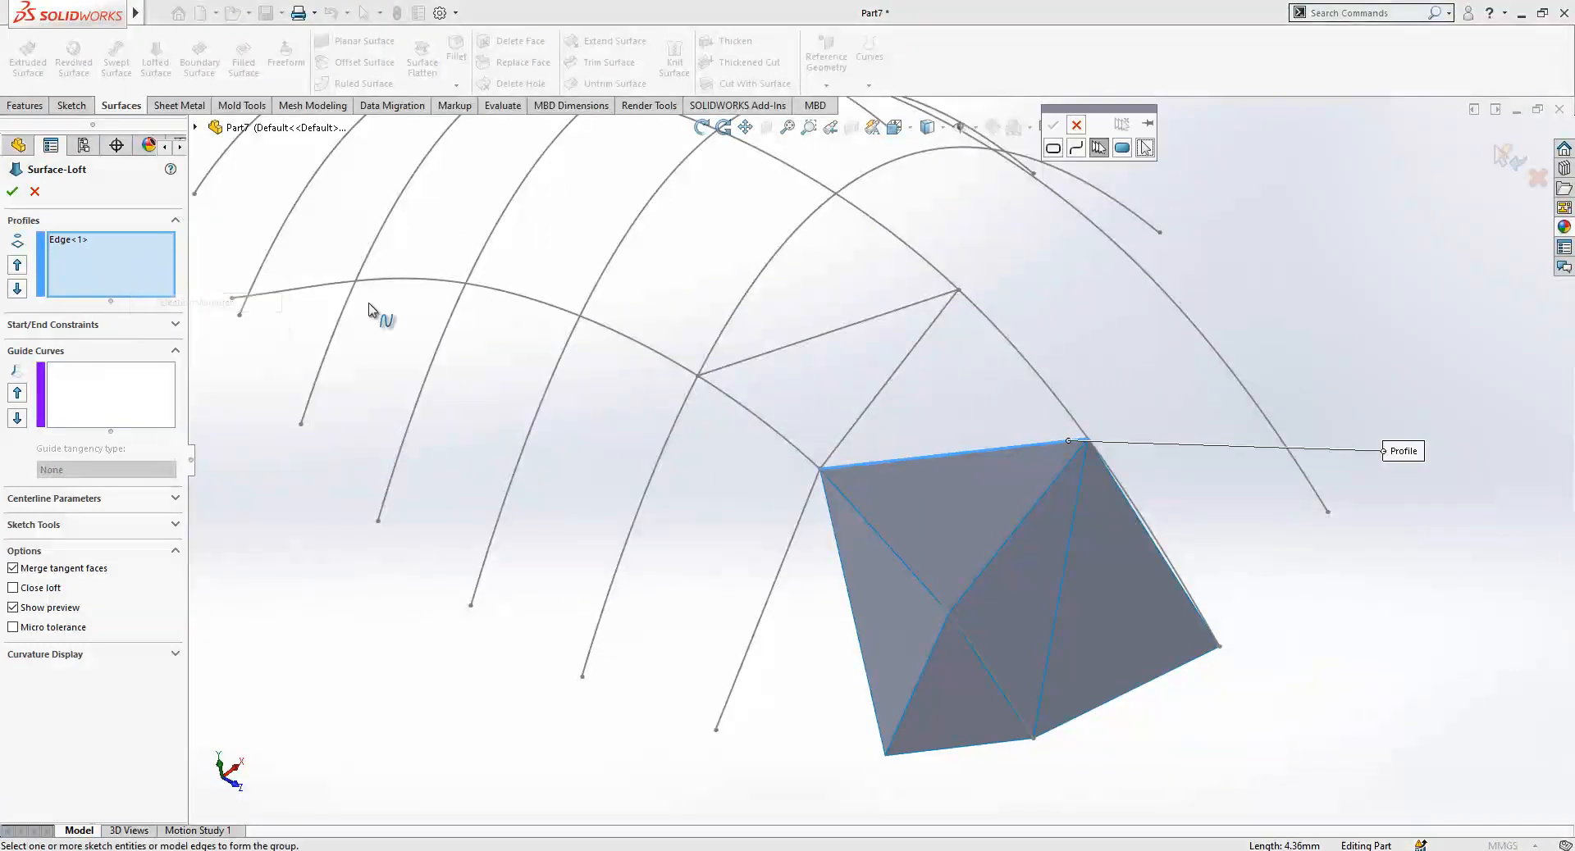
{"action": "left_click", "coordinate": [927, 332]}
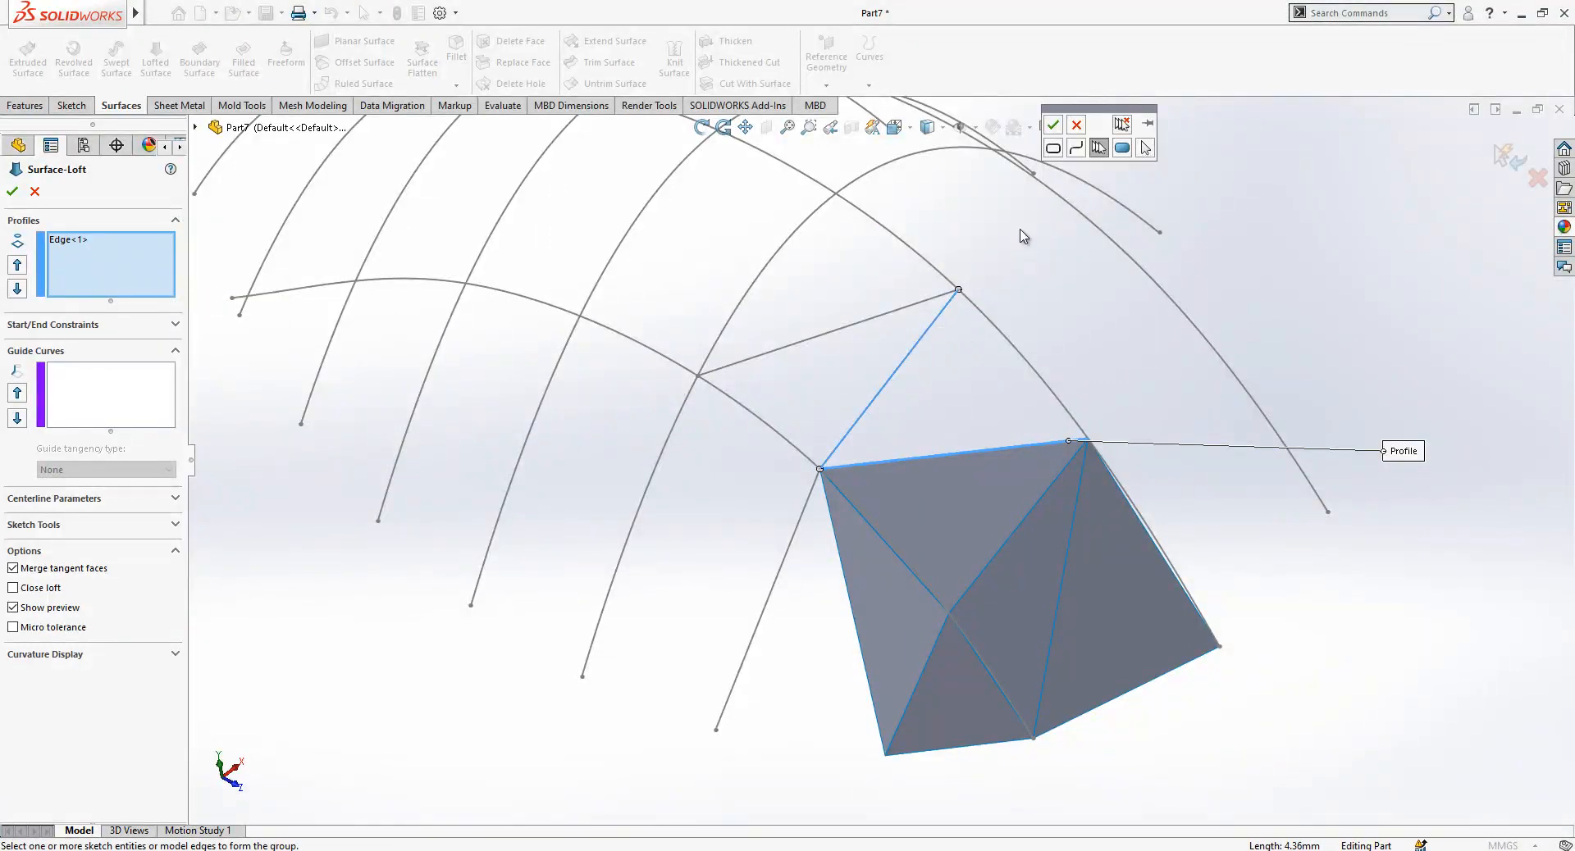
{"action": "left_click", "coordinate": [1053, 126]}
{"action": "left_click", "coordinate": [18, 197]}
Show 3DSketch19, absorbed under Surface-Loft7, so its lines can be selected again.
{"action": "middle_click_drag", "start_coordinate": [738, 352], "coordinate": [1239, 327]}
{"action": "scroll", "coordinate": [90, 738], "scroll_direction": "down", "scroll_amount": 1}
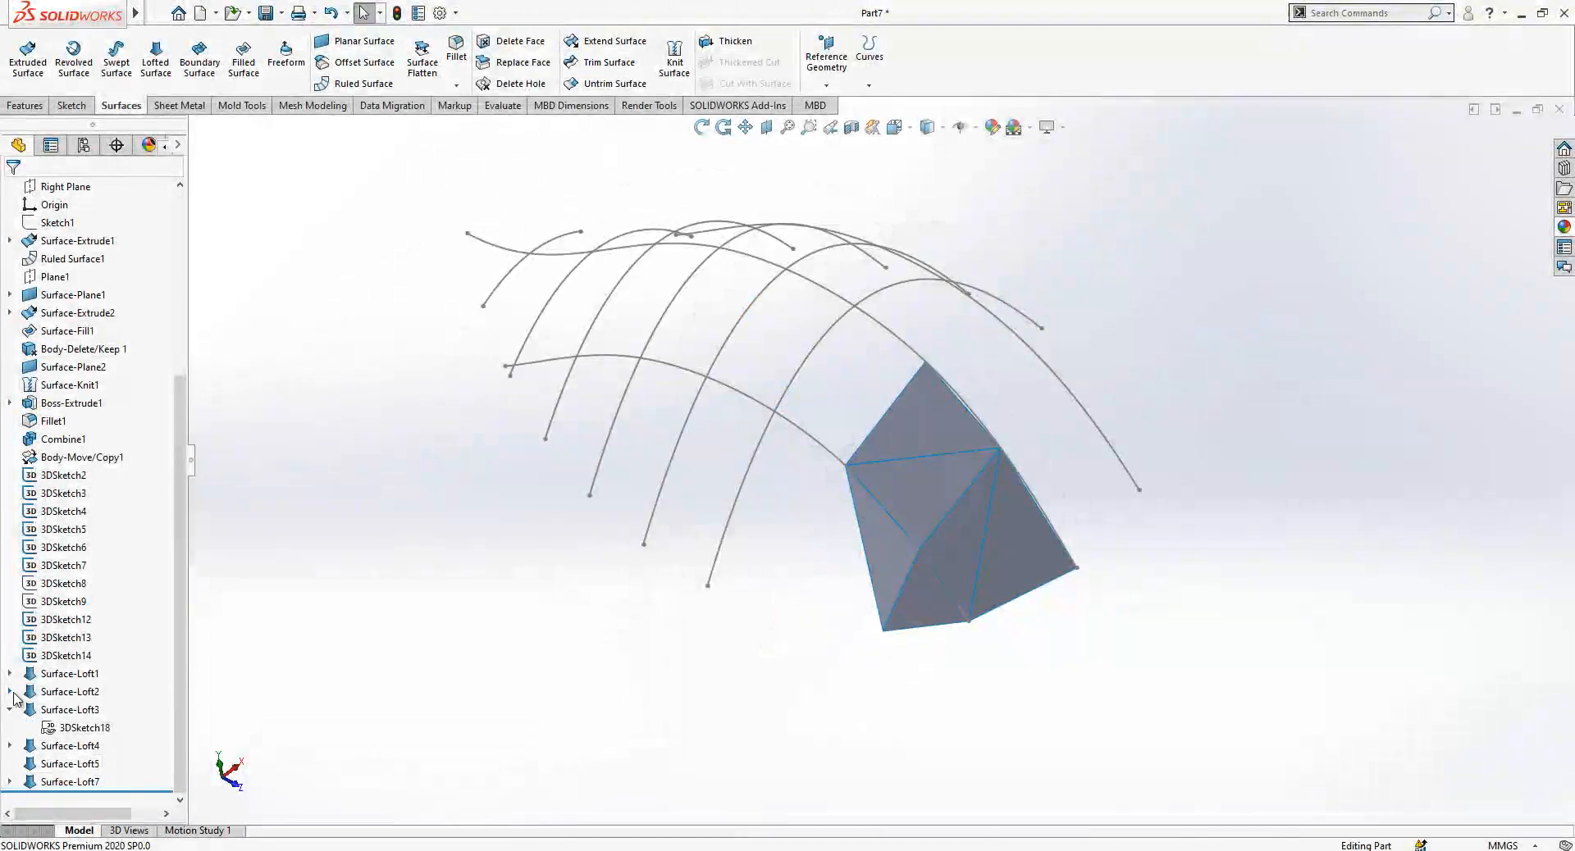
{"action": "left_click", "coordinate": [9, 710]}
{"action": "left_click", "coordinate": [9, 782]}
{"action": "left_click", "coordinate": [82, 782]}
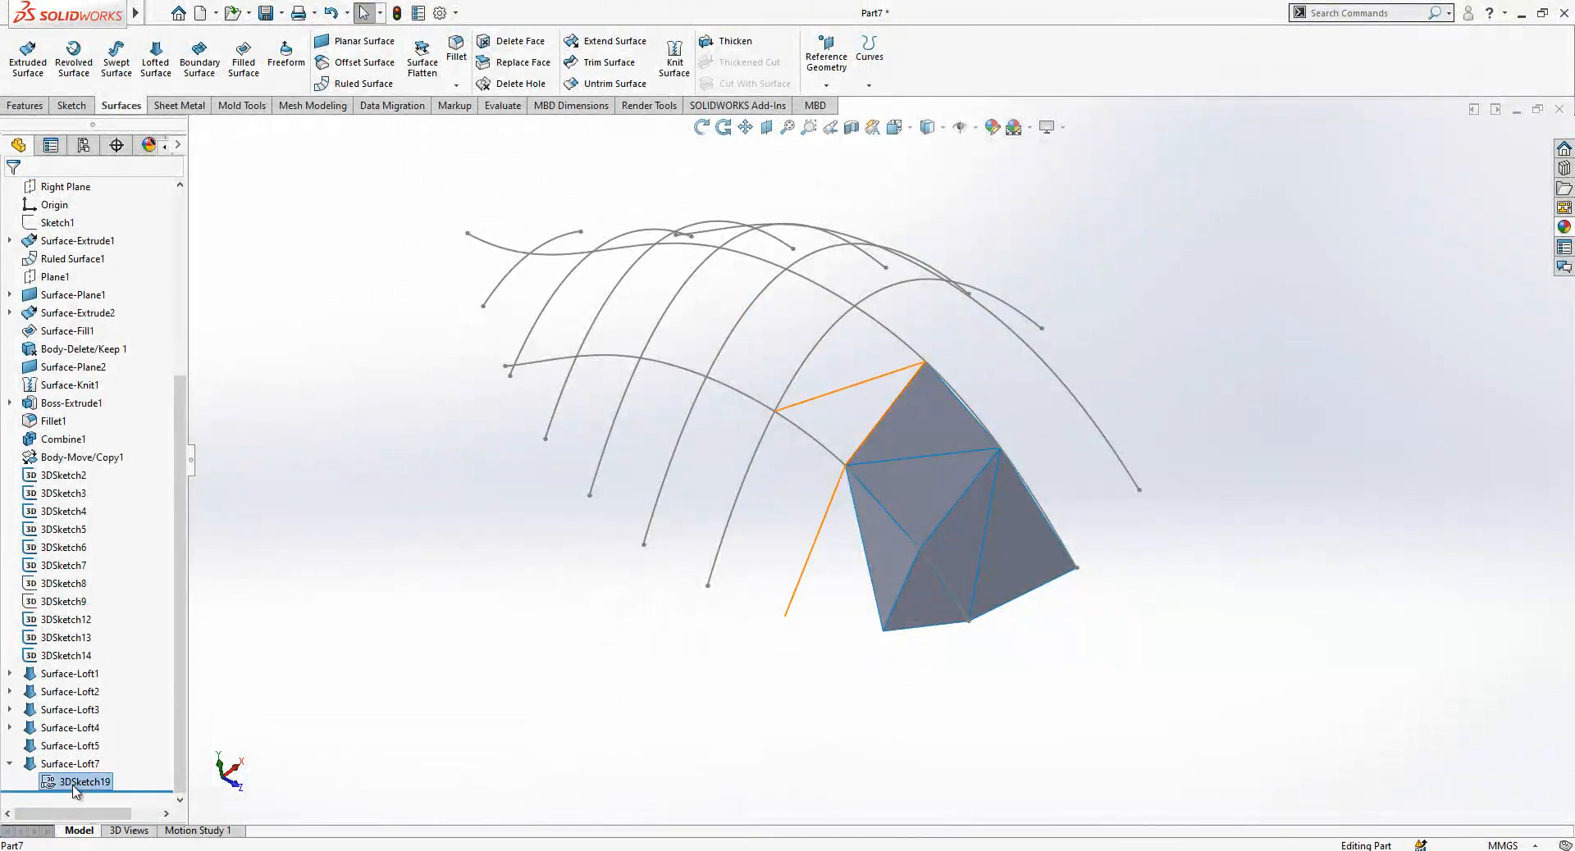
{"action": "left_click", "coordinate": [90, 763]}
Loft a triangular surface between the outer side edge of the lower facet and the downward line of 3DSketch19.
{"action": "scroll", "coordinate": [935, 401], "scroll_direction": "down", "scroll_amount": 8}
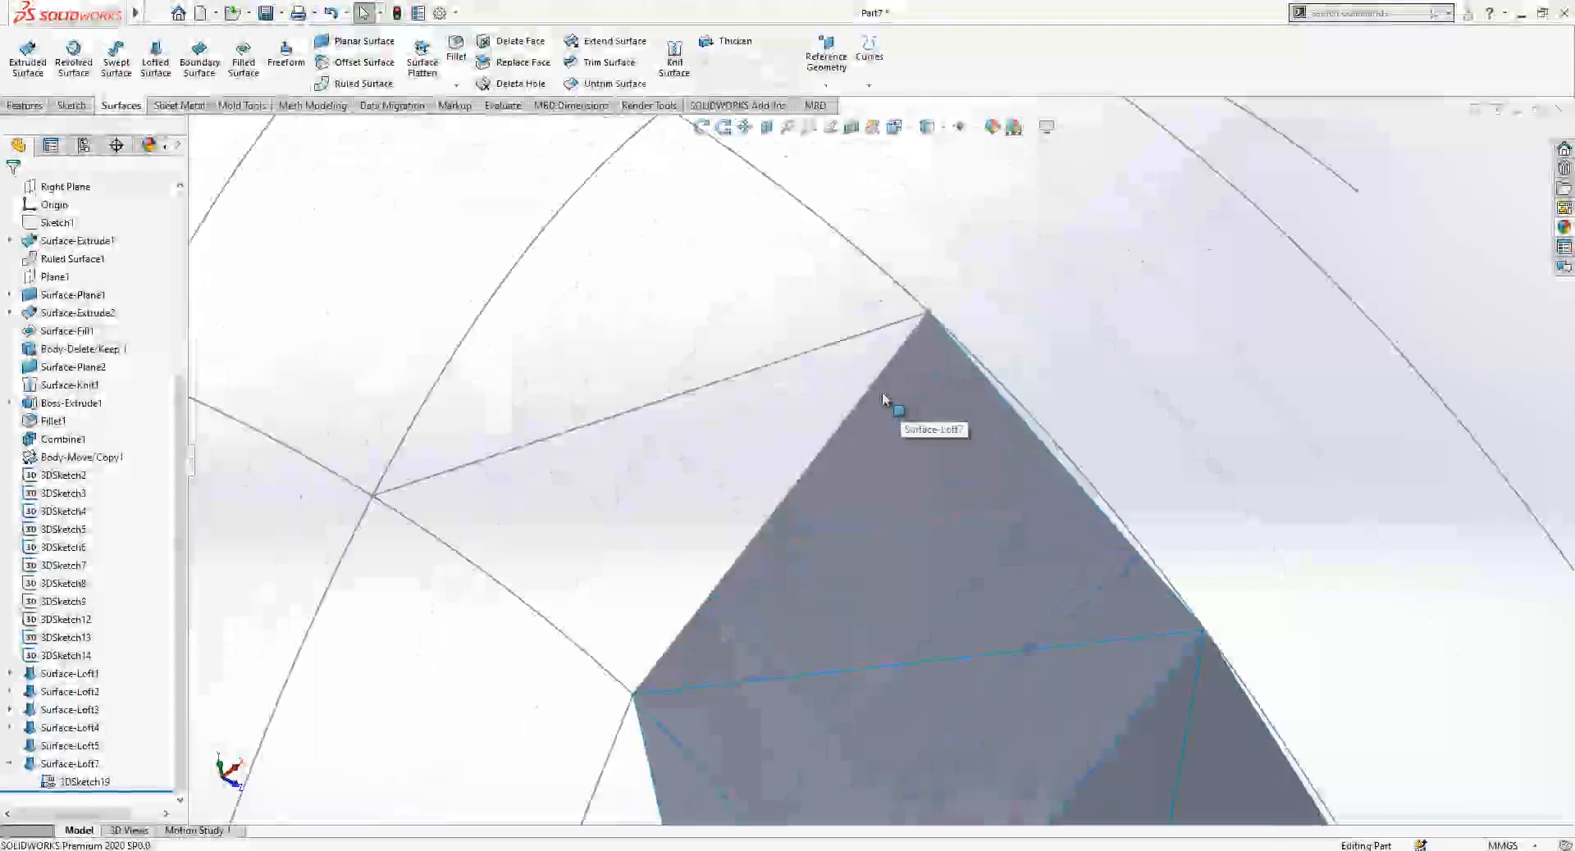
{"action": "left_click", "coordinate": [876, 378]}
{"action": "scroll", "coordinate": [876, 377], "scroll_direction": "up", "scroll_amount": 5}
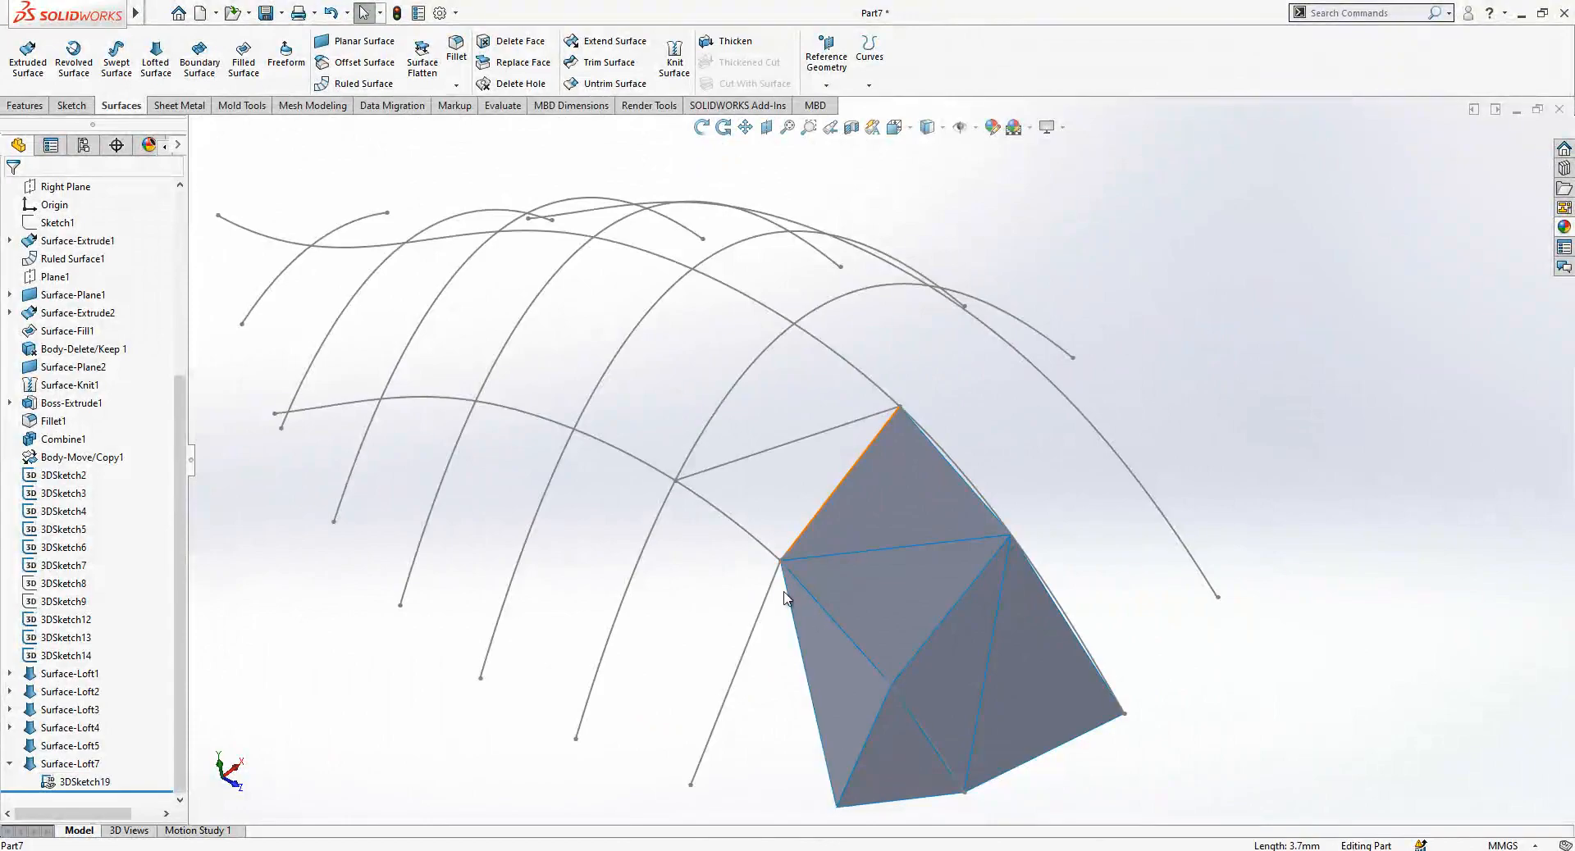
{"action": "scroll", "coordinate": [819, 732], "scroll_direction": "down", "scroll_amount": 3}
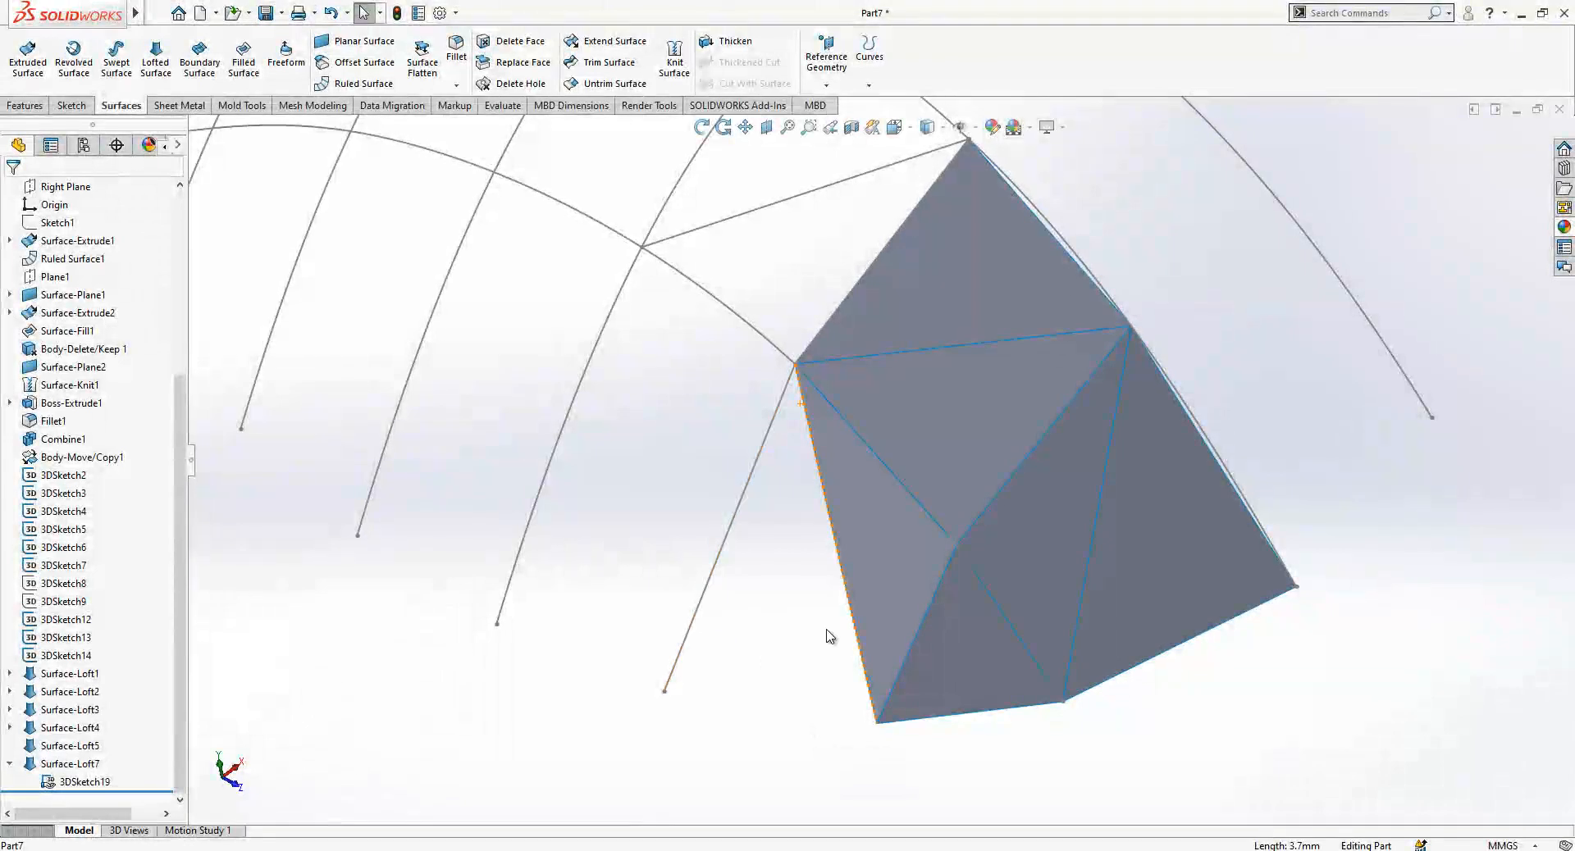
{"action": "left_click", "coordinate": [141, 59]}
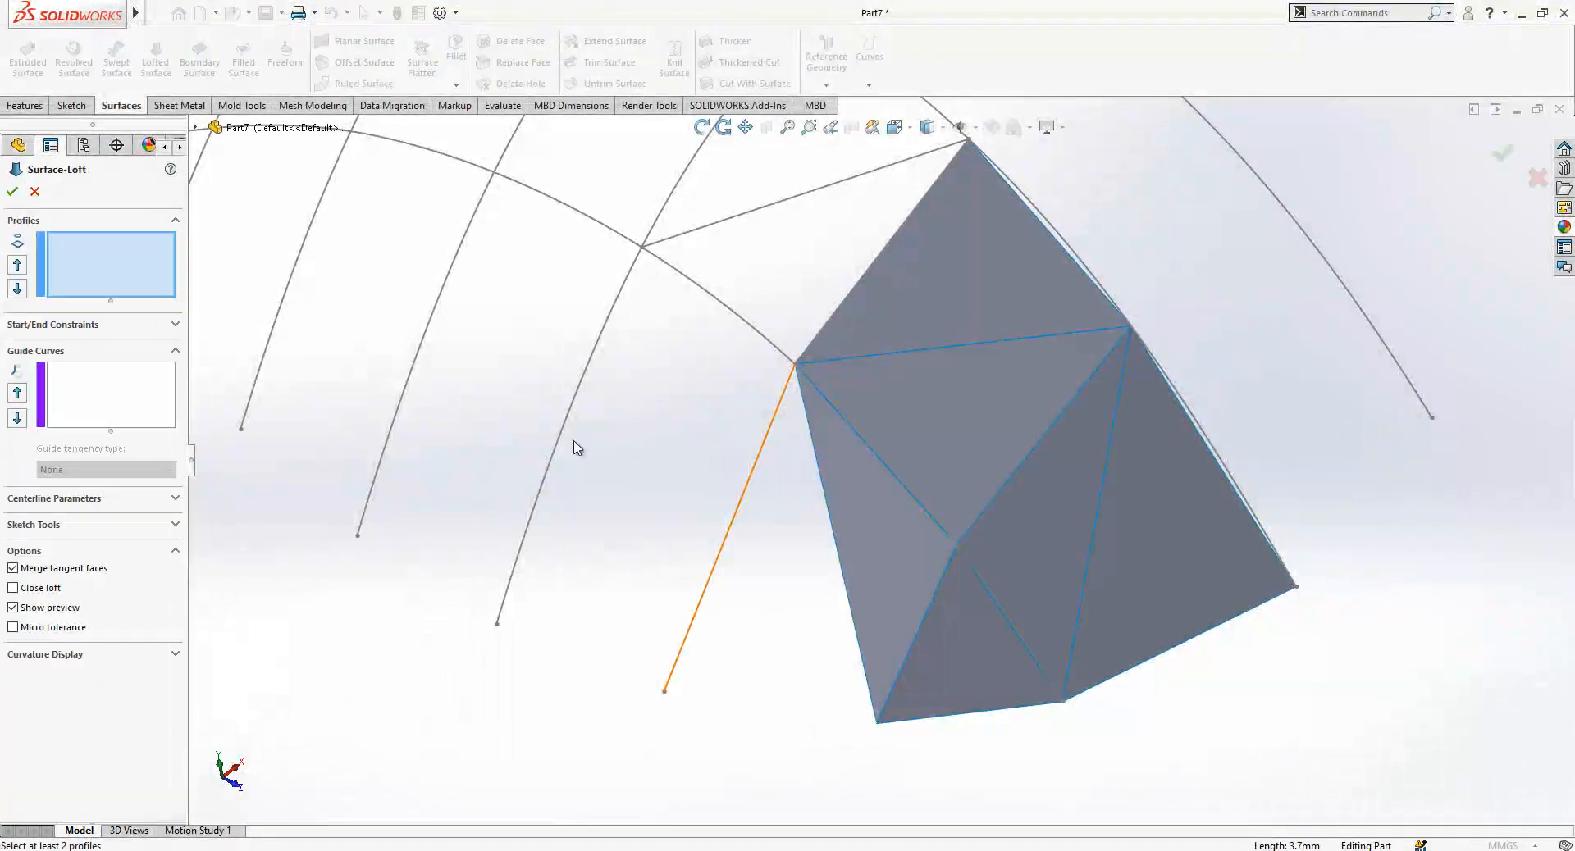
{"action": "left_click", "coordinate": [862, 659]}
{"action": "right_click", "coordinate": [71, 275]}
{"action": "left_click", "coordinate": [131, 294]}
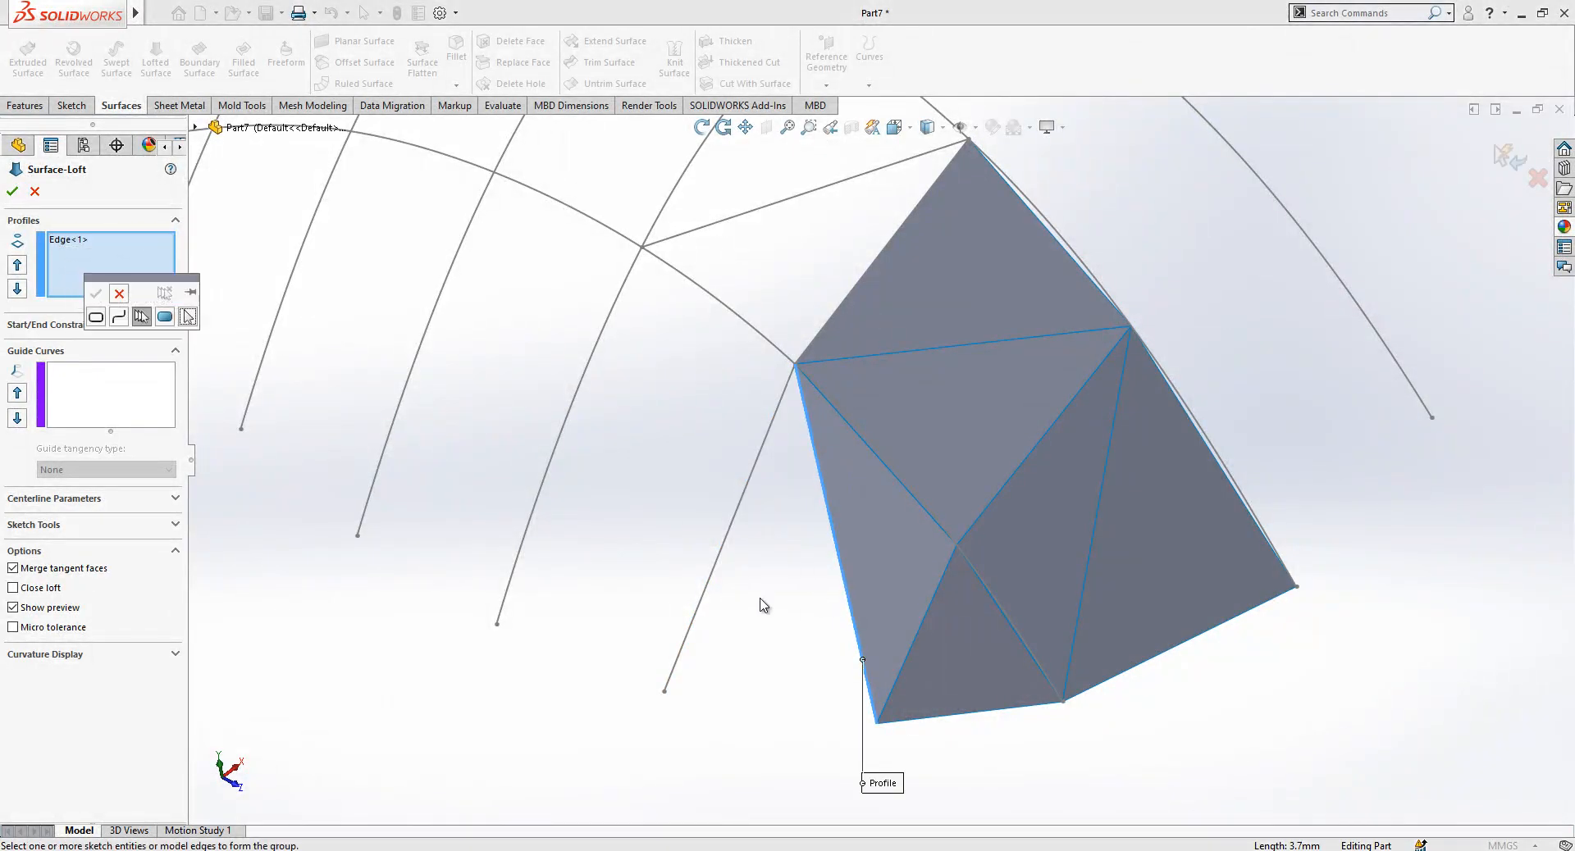
{"action": "left_click", "coordinate": [712, 582]}
{"action": "left_click", "coordinate": [95, 294]}
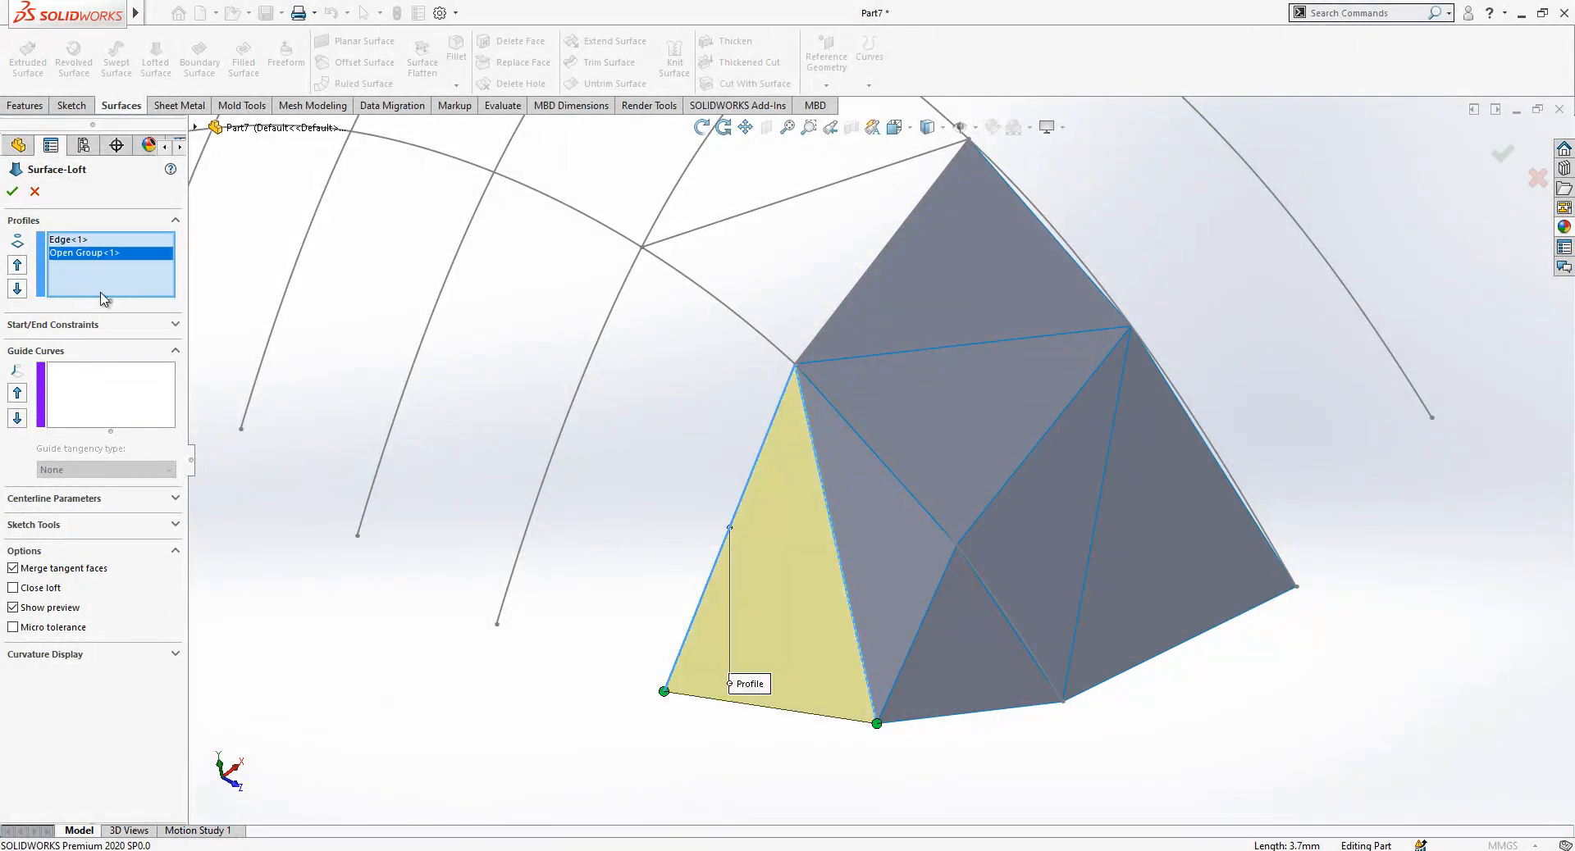
{"action": "left_click", "coordinate": [12, 191]}
Loft a triangular surface between the uppermost line of 3DSketch19 and its diagonal line along the upper facet.
{"action": "scroll", "coordinate": [932, 528], "scroll_direction": "up", "scroll_amount": 3}
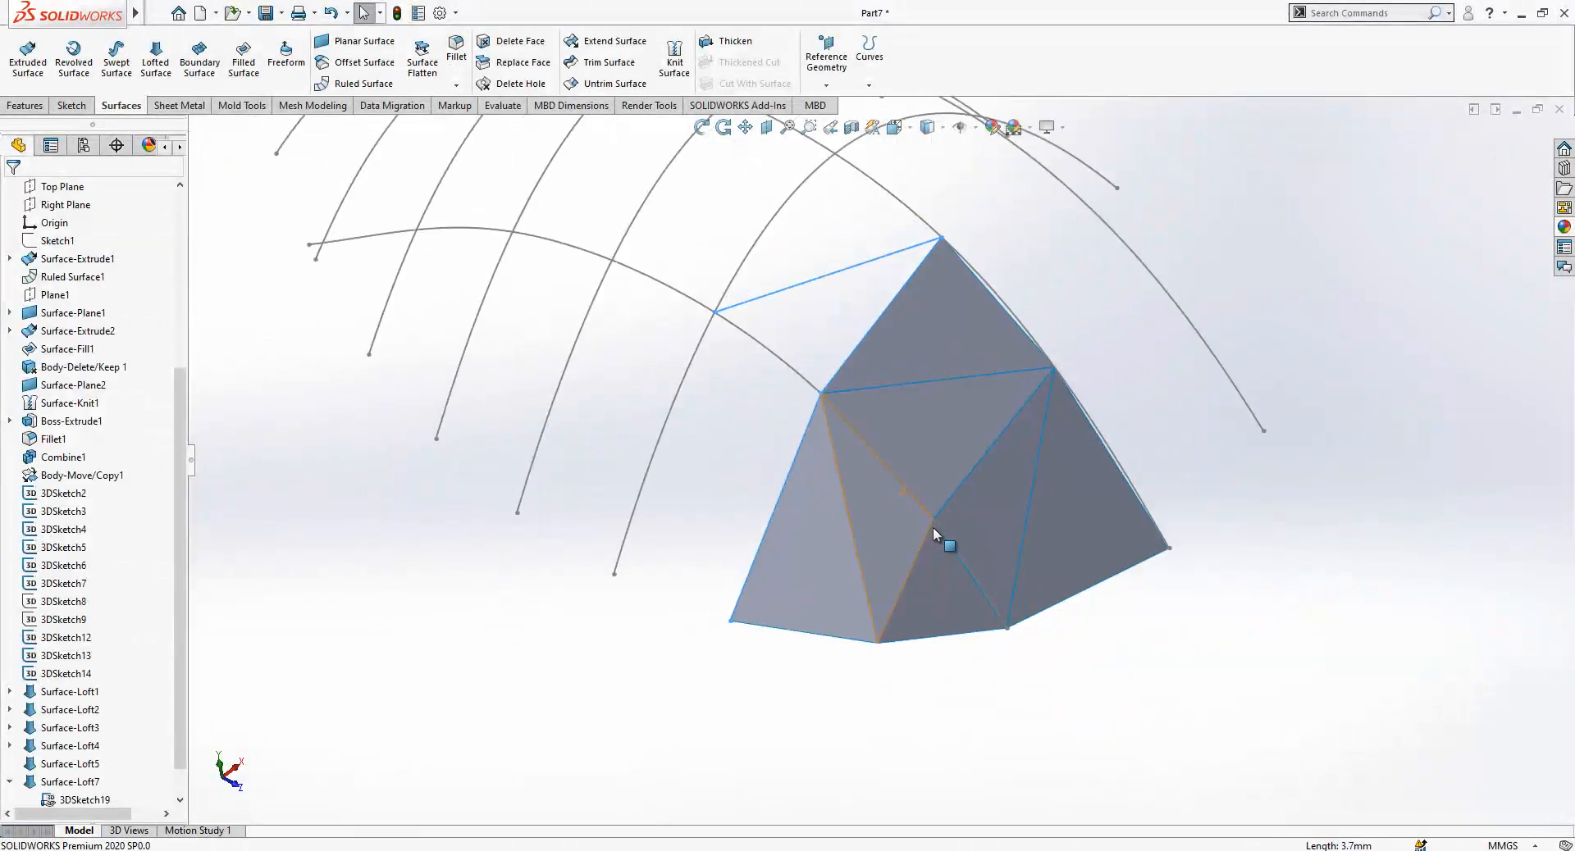
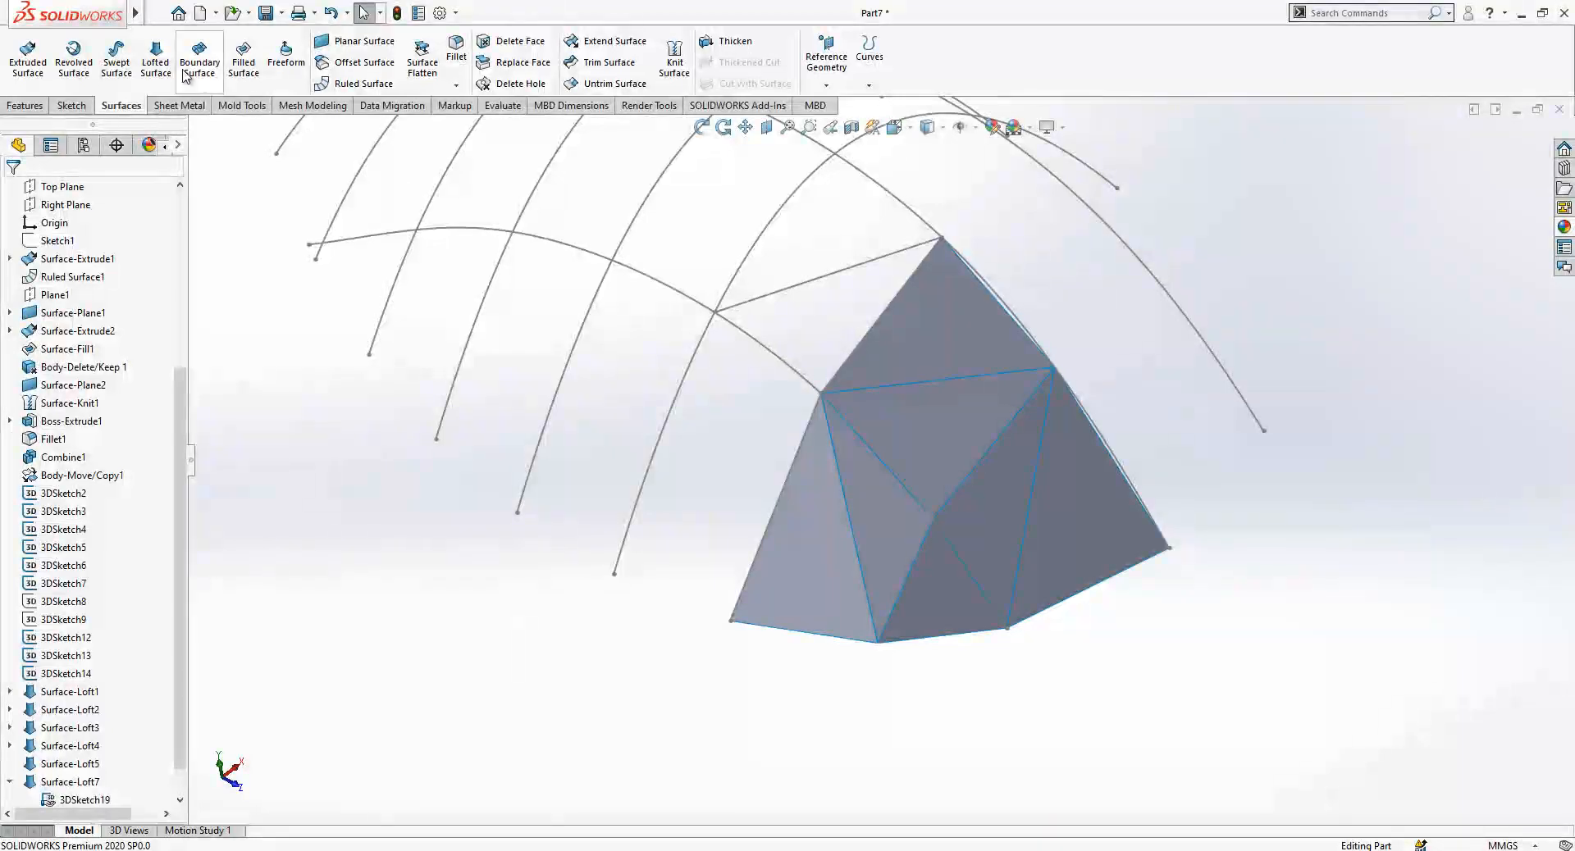
{"action": "right_click", "coordinate": [98, 257]}
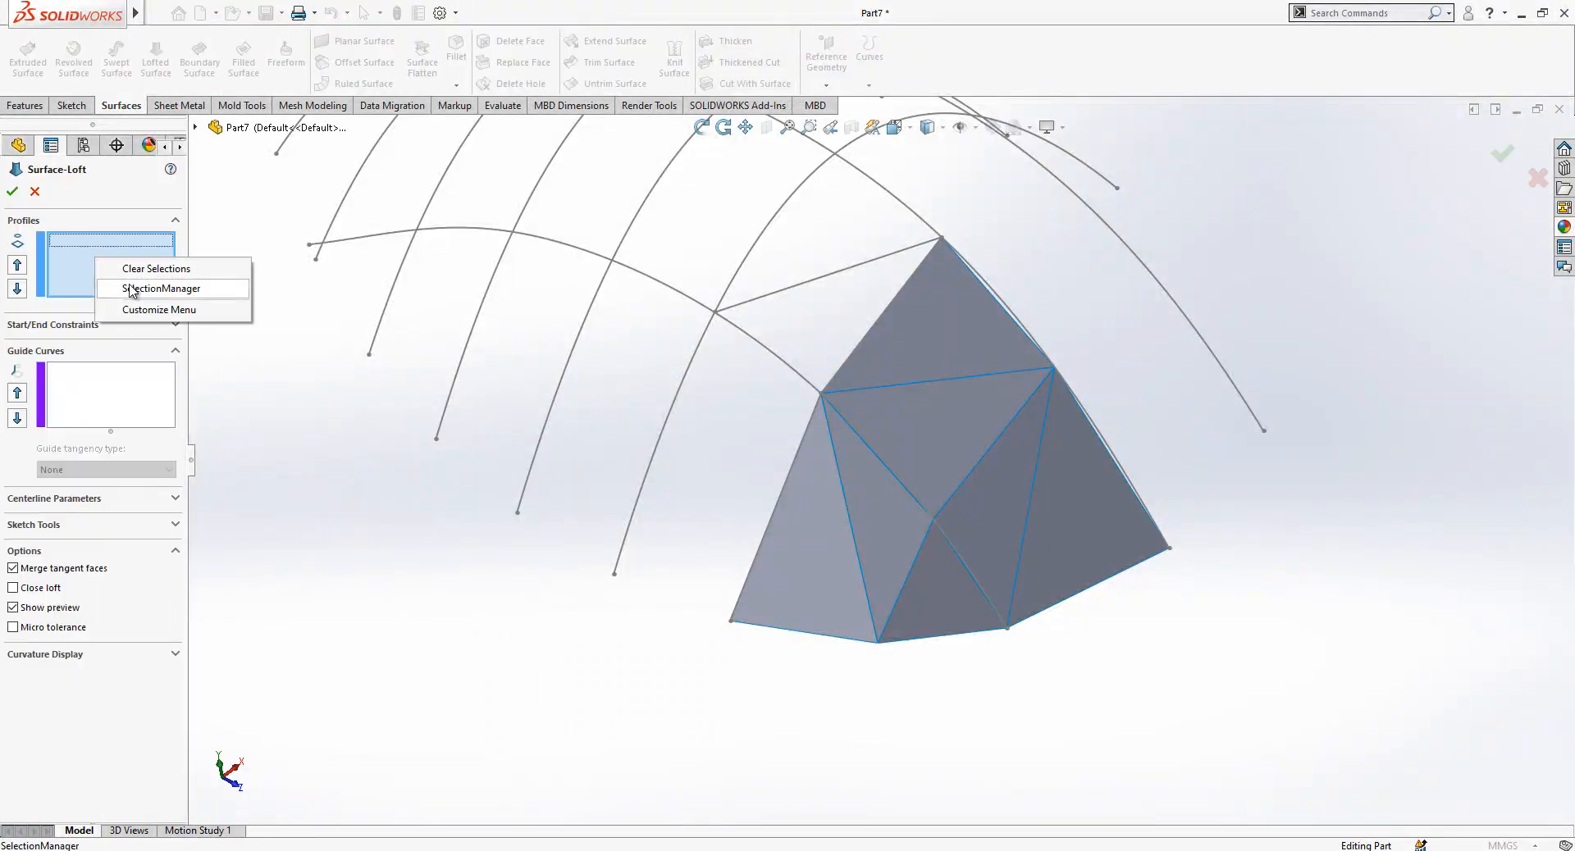
{"action": "left_click", "coordinate": [156, 286]}
{"action": "left_click", "coordinate": [755, 302]}
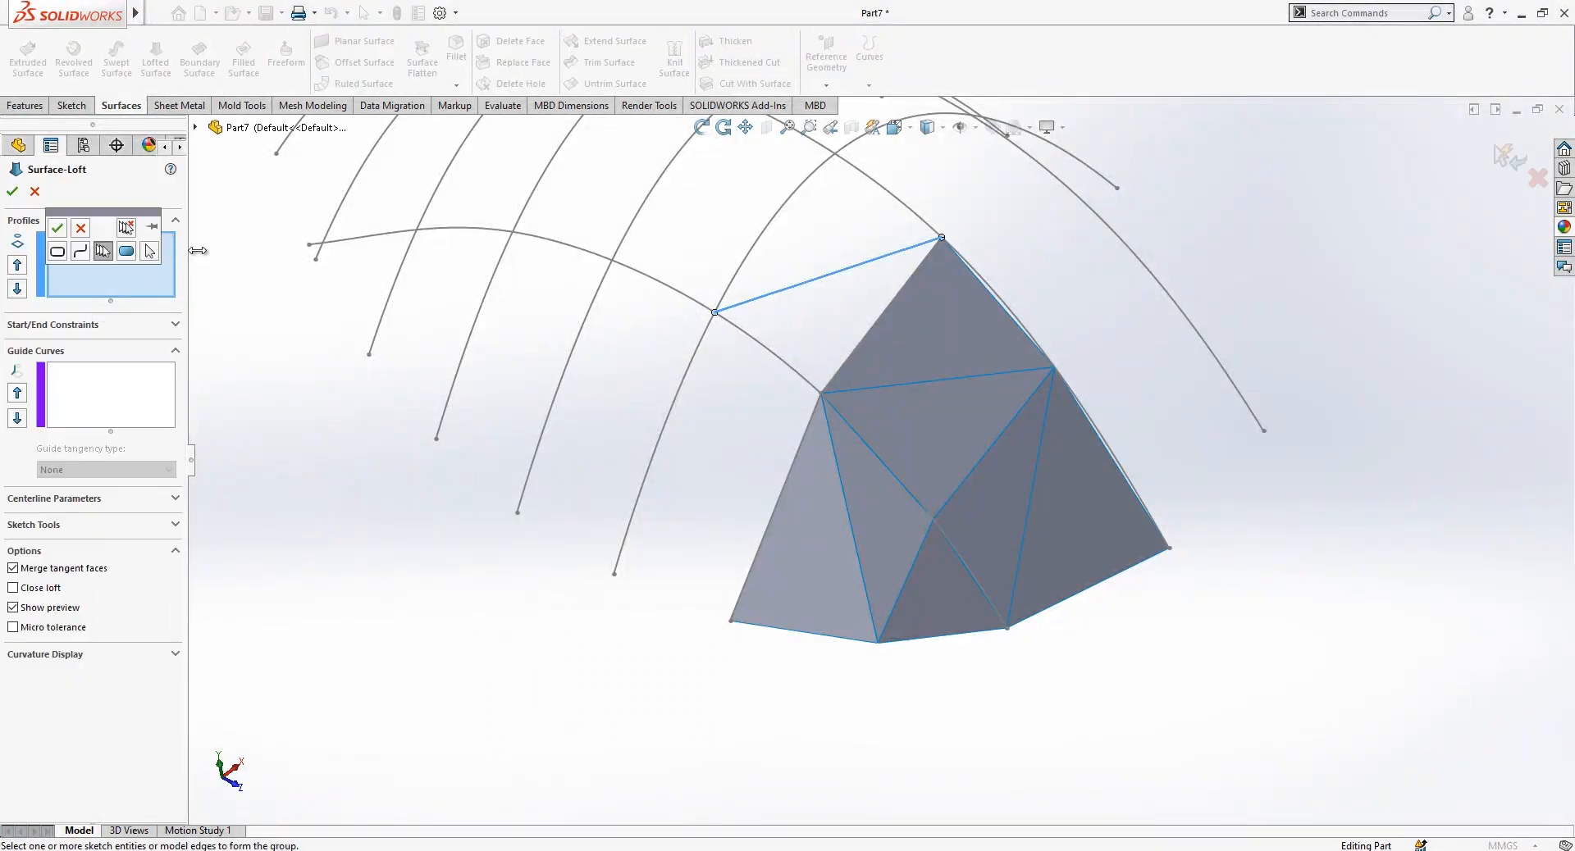
{"action": "left_click", "coordinate": [59, 228]}
{"action": "right_click", "coordinate": [129, 284]}
{"action": "left_click", "coordinate": [164, 310]}
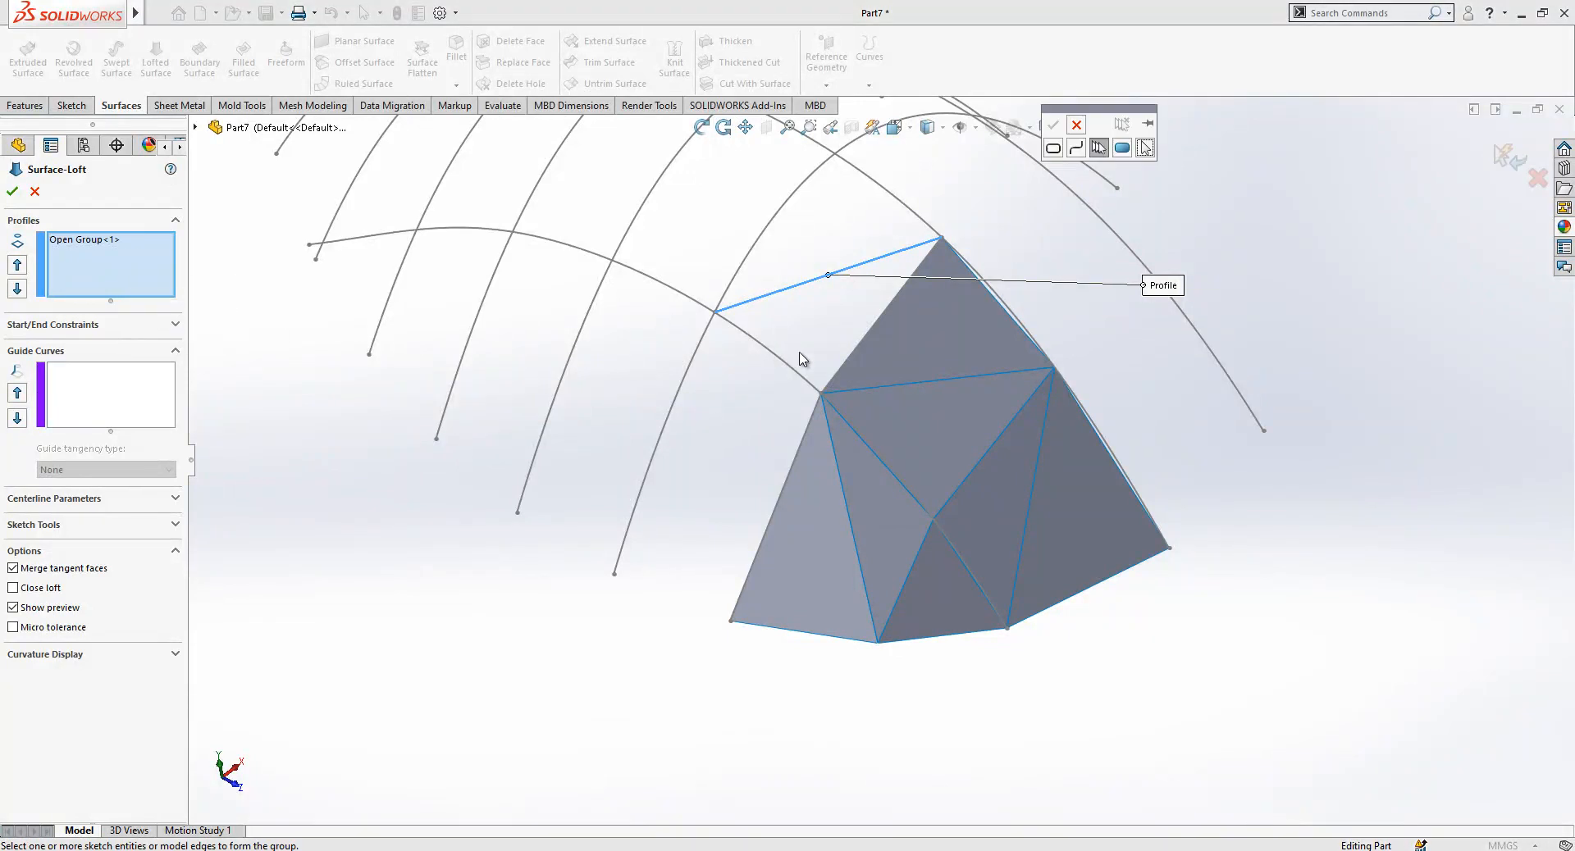
{"action": "left_click", "coordinate": [834, 381]}
{"action": "left_click", "coordinate": [1053, 125]}
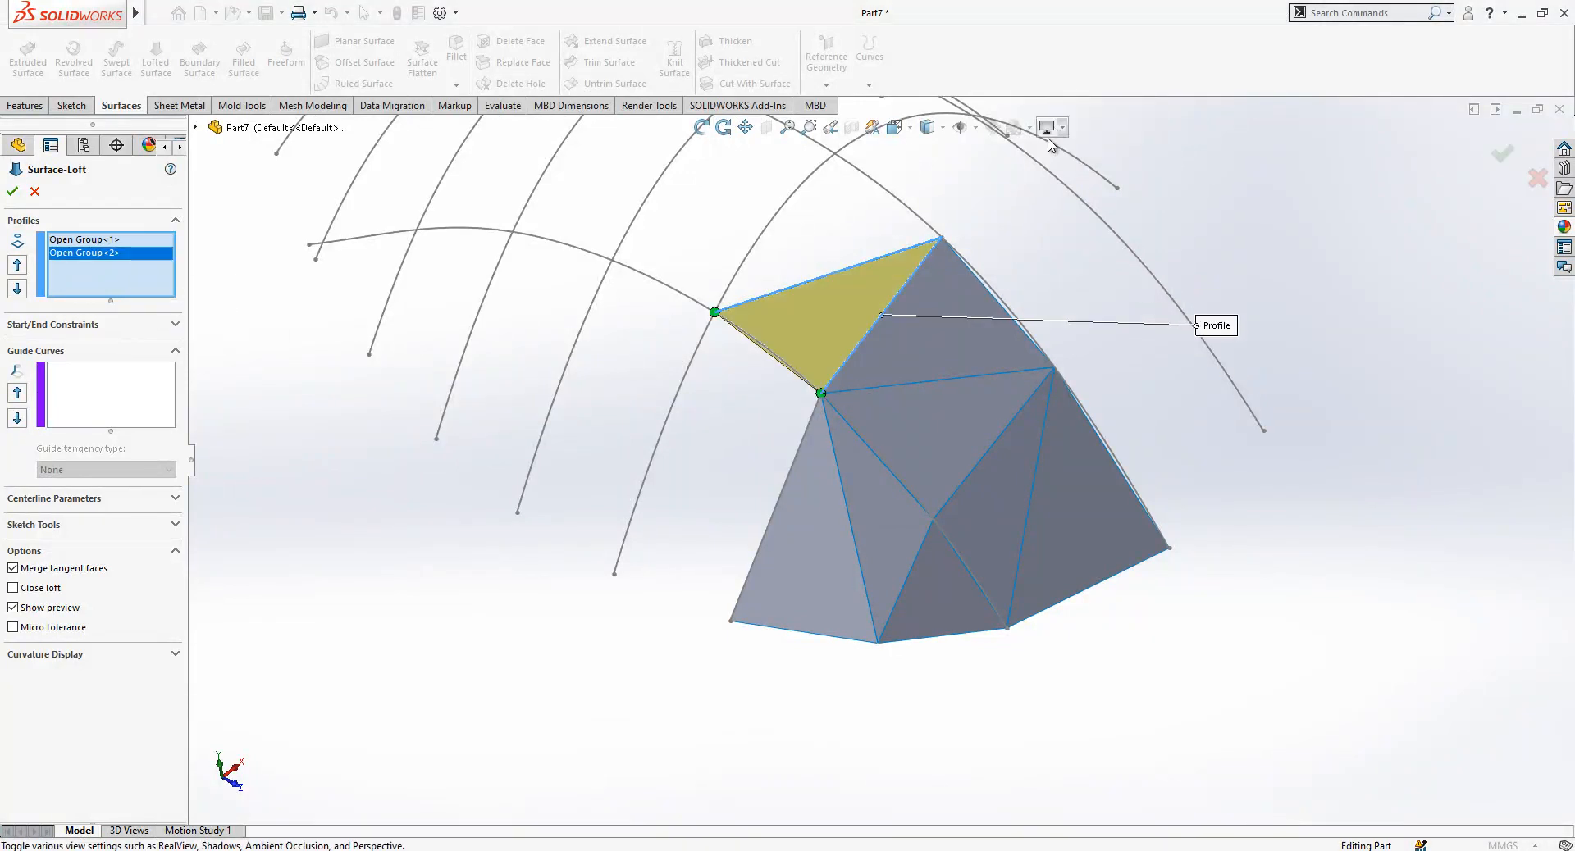
{"action": "left_click", "coordinate": [19, 193]}
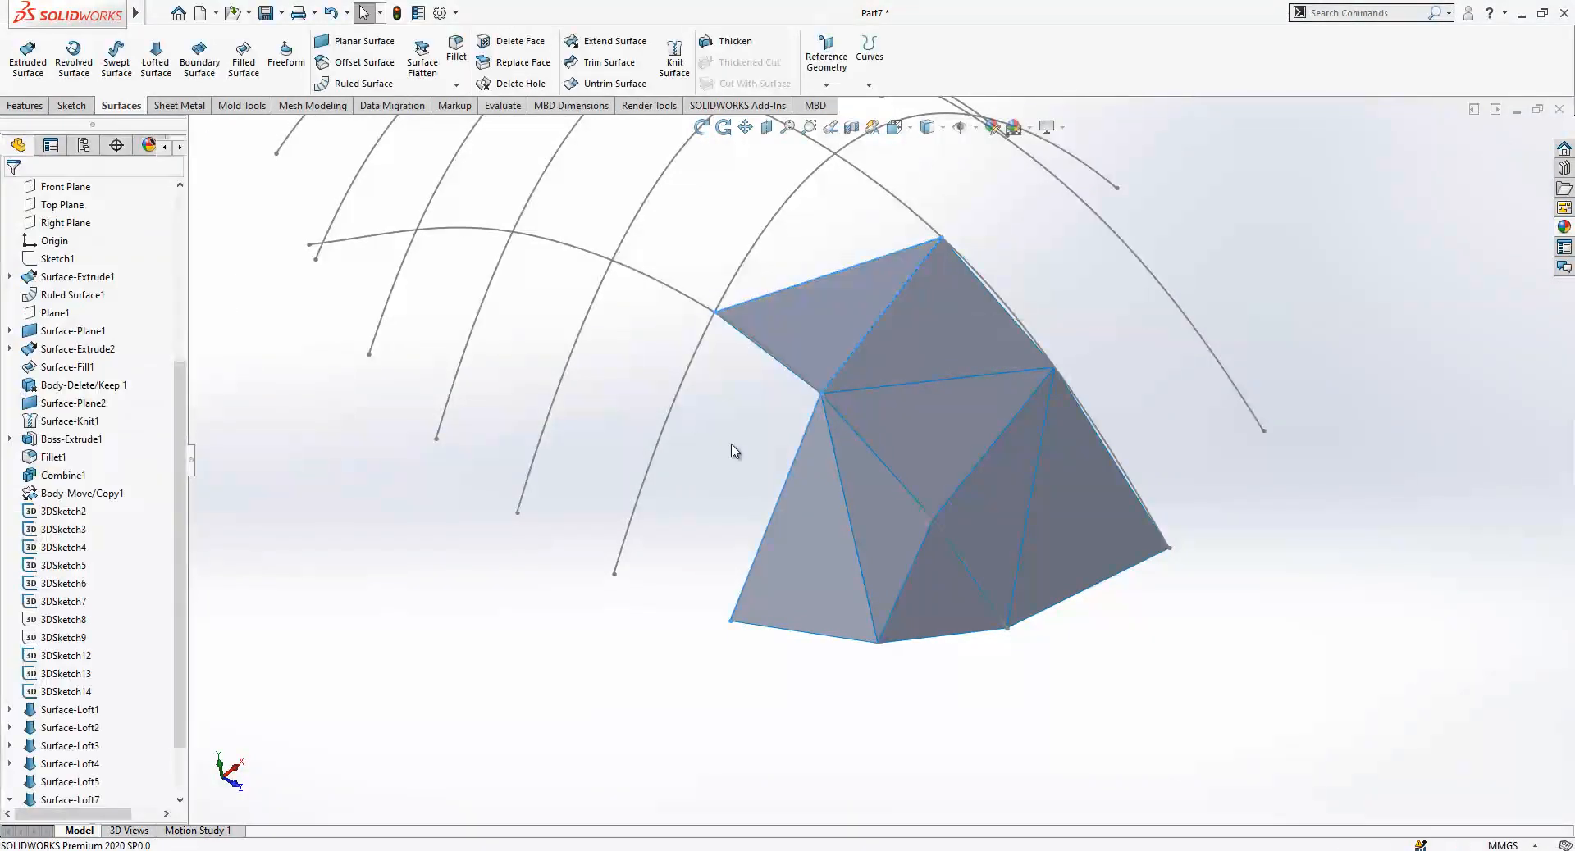
Loft a triangular surface between the outer side edge of the lower facet and the adjoining lower edge of the upper facet.
{"action": "scroll", "coordinate": [825, 415], "scroll_direction": "down", "scroll_amount": 2}
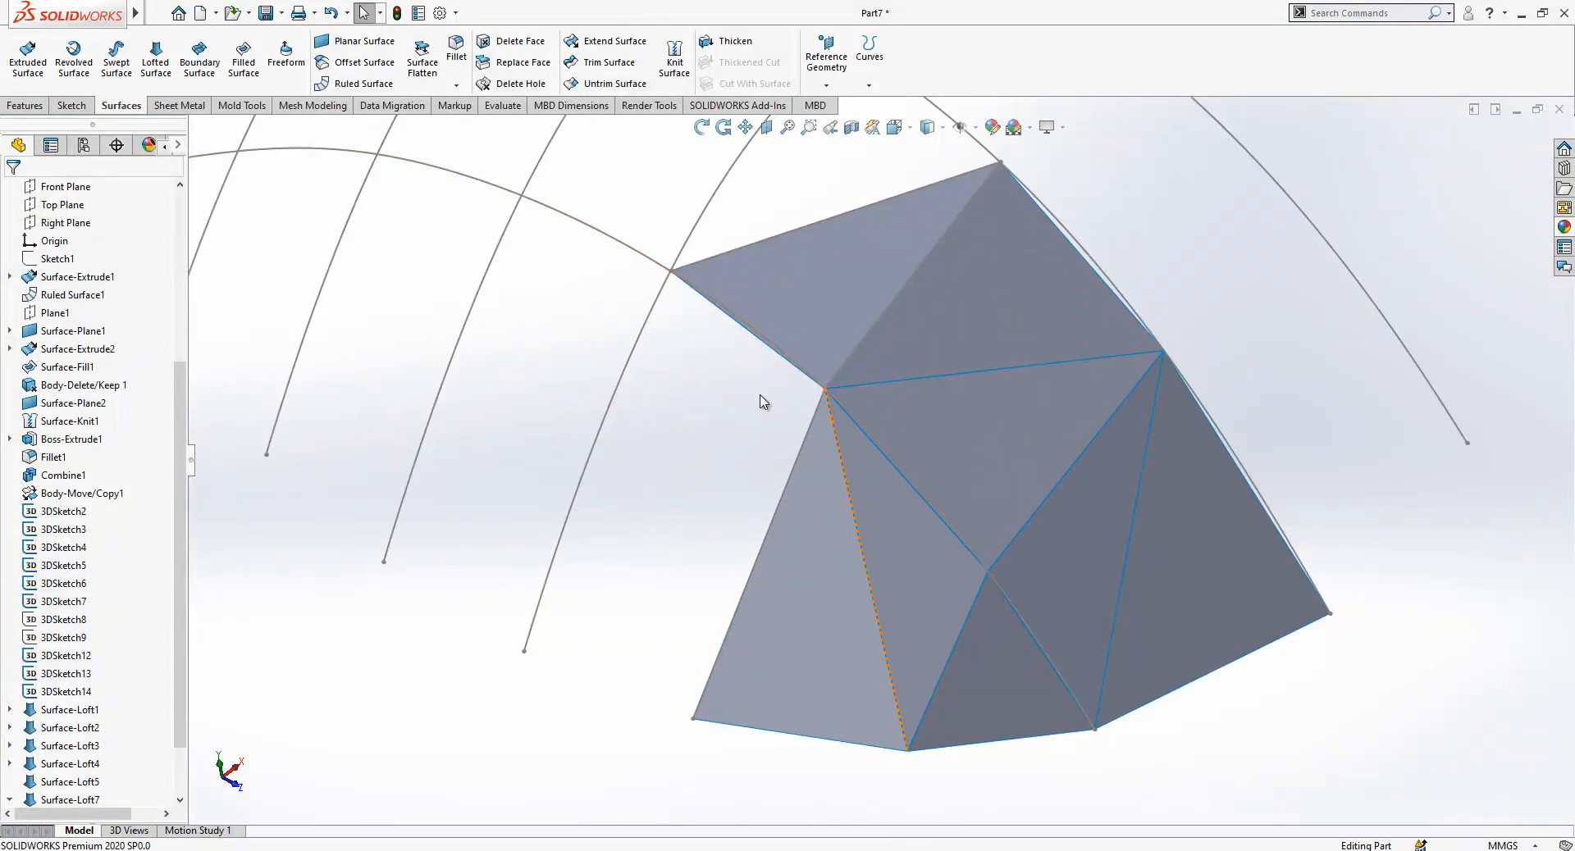
{"action": "left_click", "coordinate": [809, 443]}
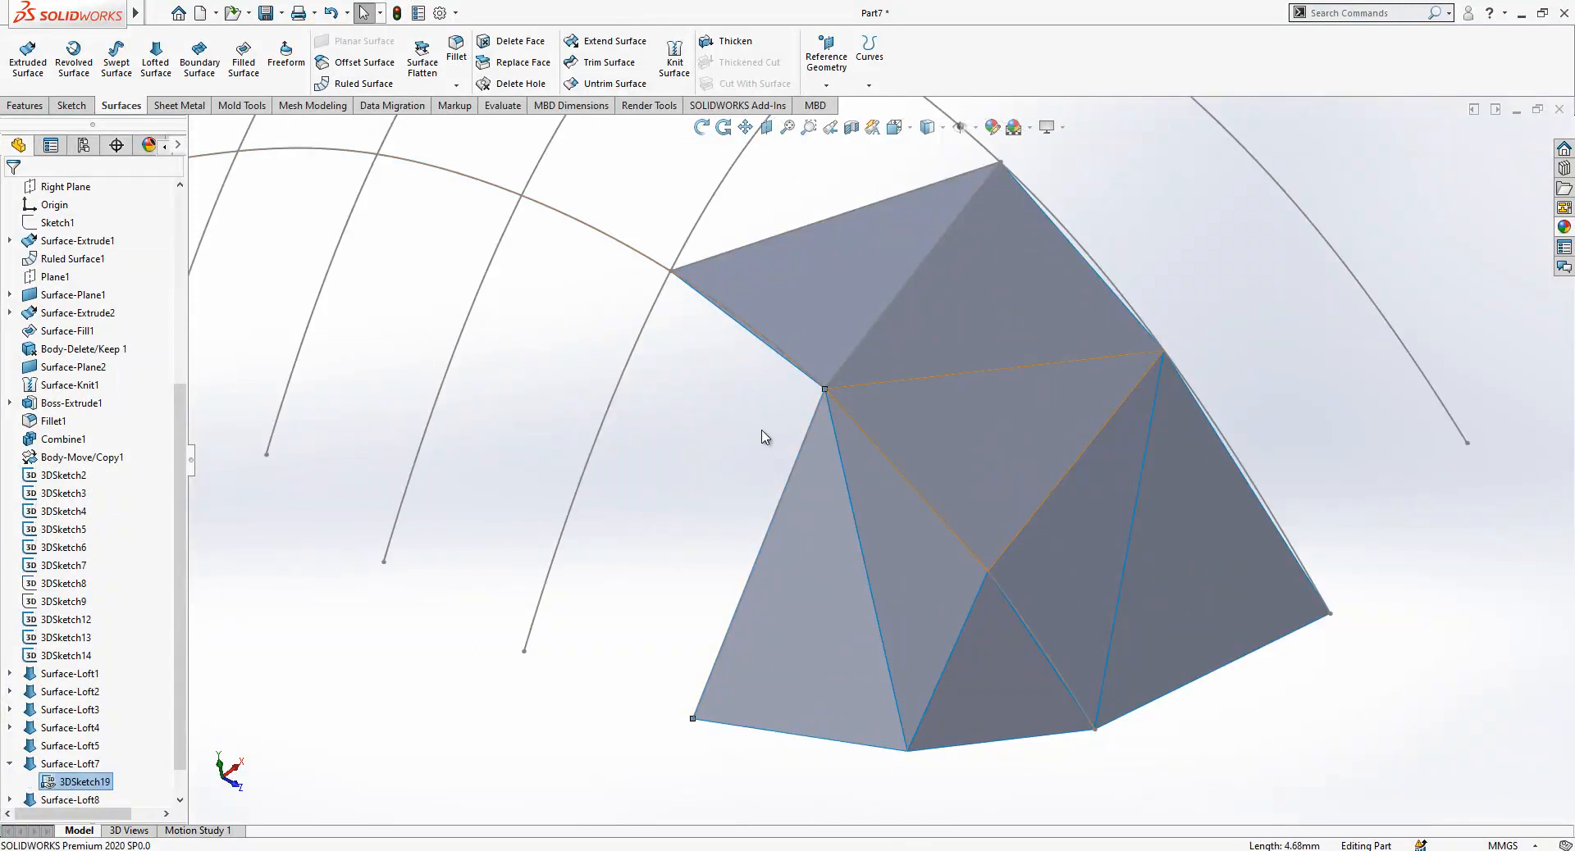
{"action": "scroll", "coordinate": [824, 425], "scroll_direction": "up", "scroll_amount": 1}
{"action": "left_click", "coordinate": [150, 64]}
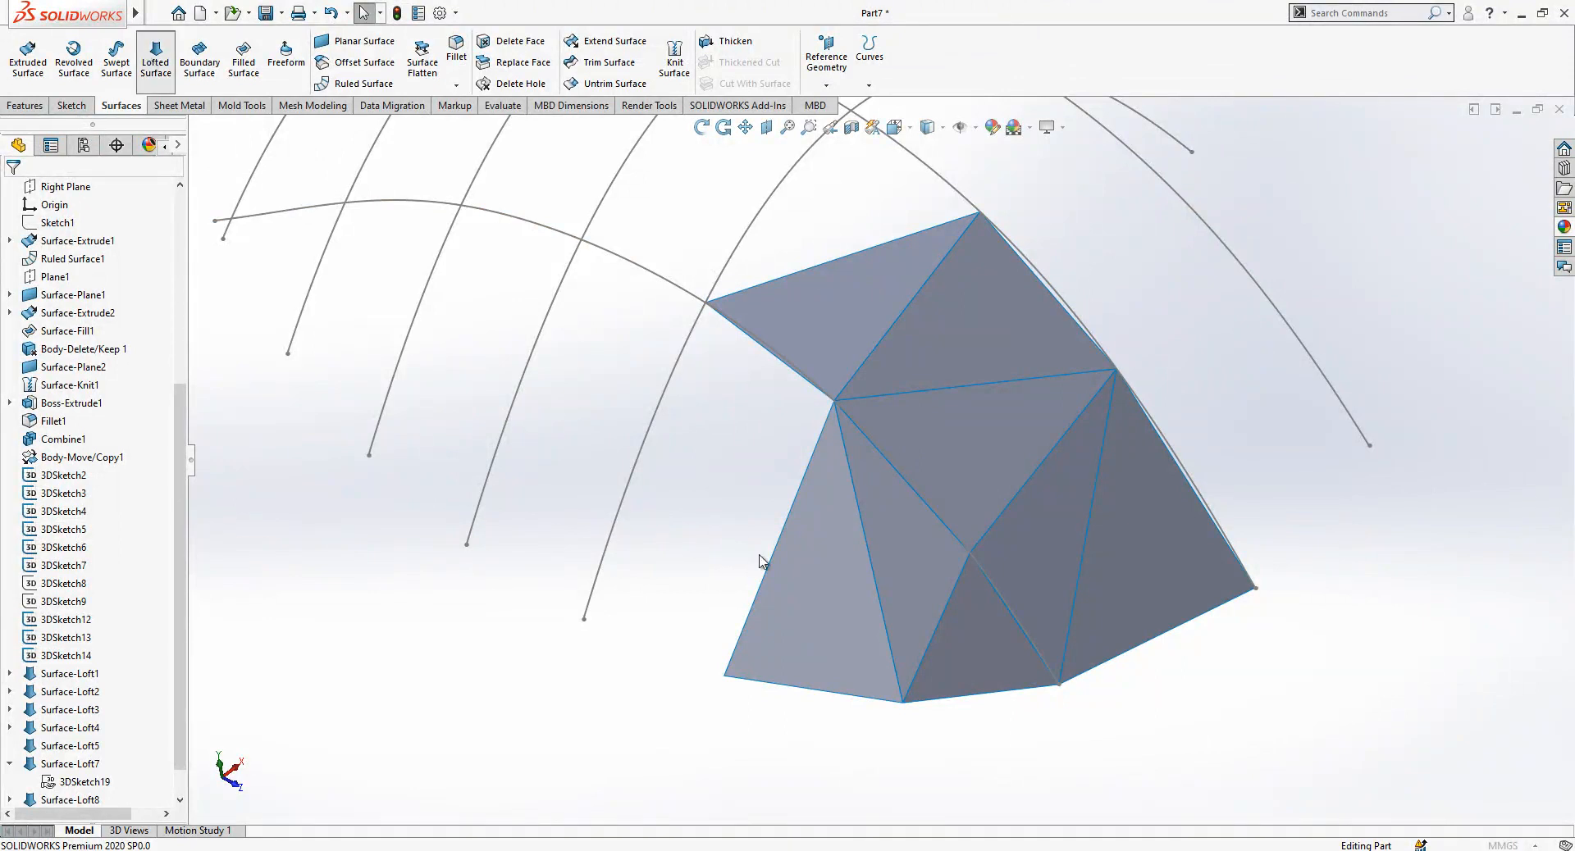
{"action": "left_click", "coordinate": [744, 629]}
{"action": "scroll", "coordinate": [762, 357], "scroll_direction": "down", "scroll_amount": 5}
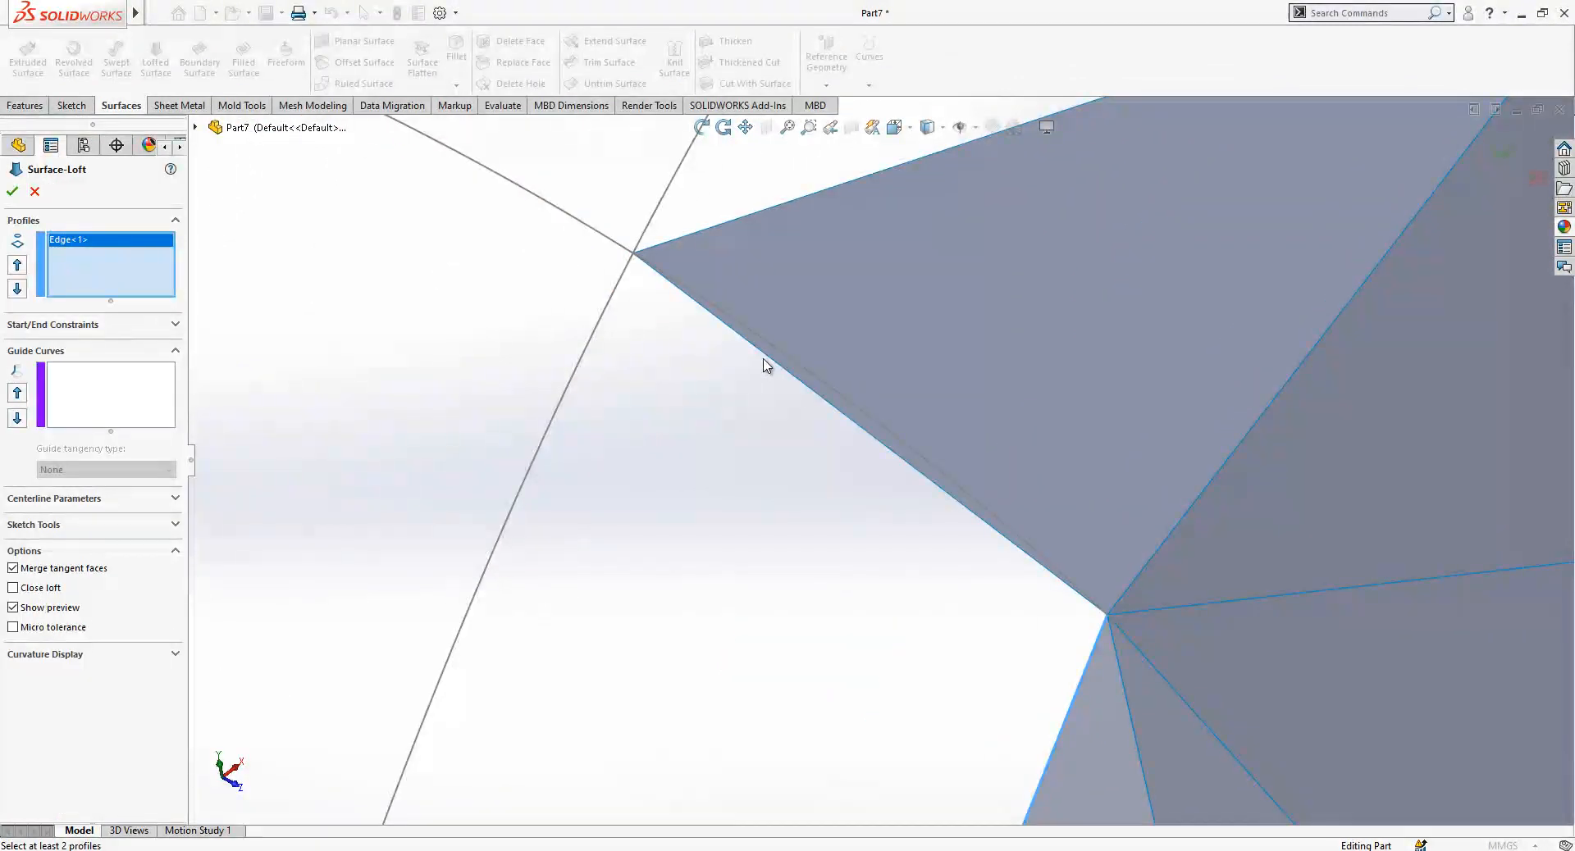
{"action": "left_click", "coordinate": [765, 365]}
{"action": "scroll", "coordinate": [779, 366], "scroll_direction": "up", "scroll_amount": 5}
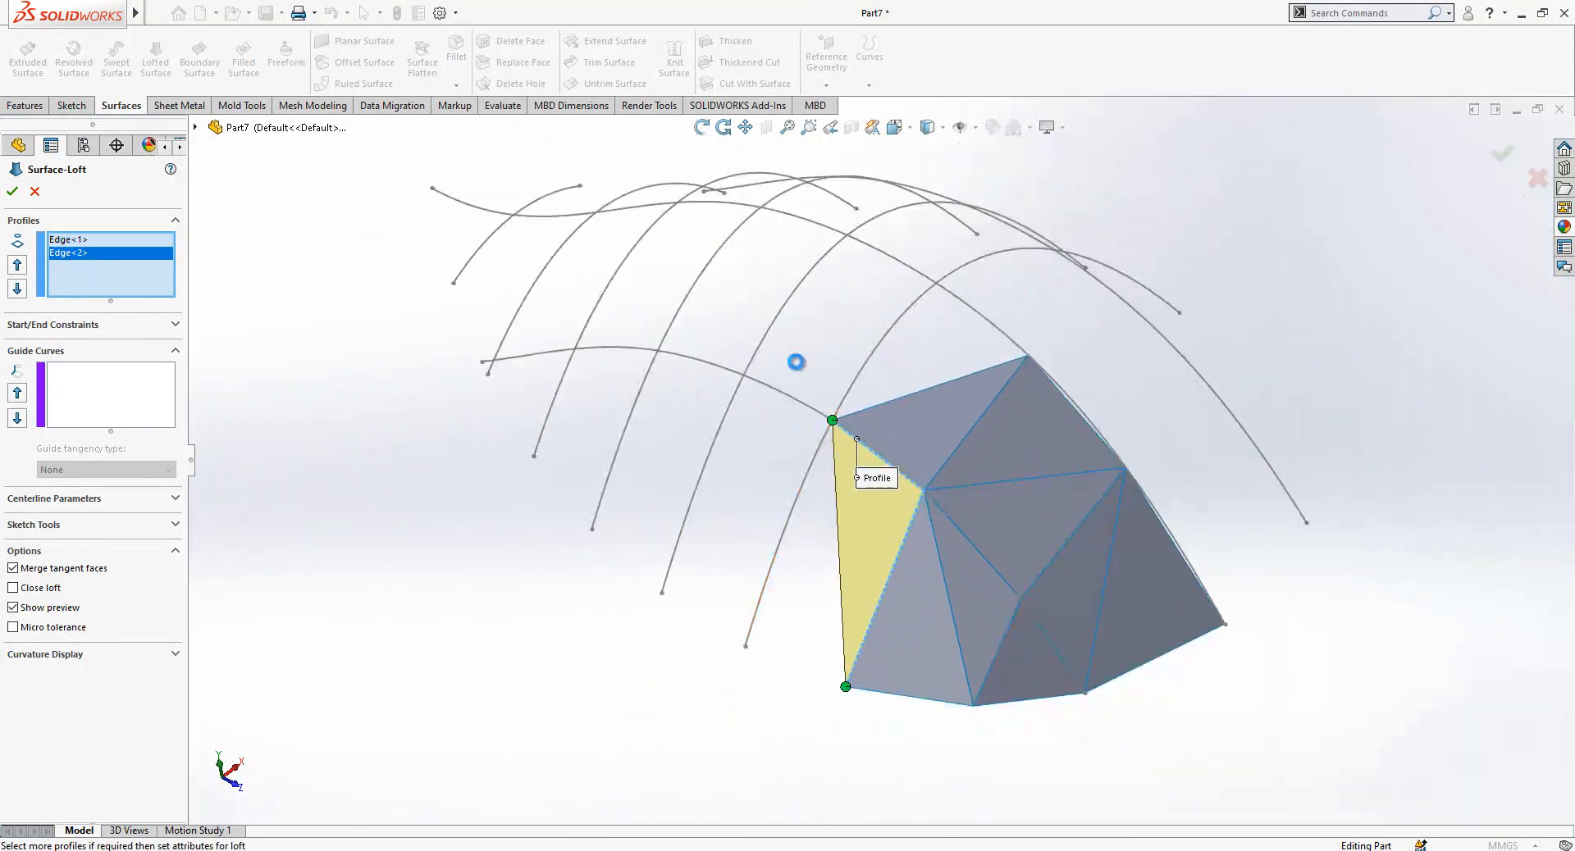
{"action": "right_click", "coordinate": [789, 361]}
In a new 3D sketch, draw two connected lines along the arch nearest the facets, from its upper guide-curve crossing through the lower crossing to its foot.
{"action": "scroll", "coordinate": [919, 385], "scroll_direction": "up", "scroll_amount": 2}
{"action": "middle_click_drag", "start_coordinate": [1019, 510], "coordinate": [1055, 529]}
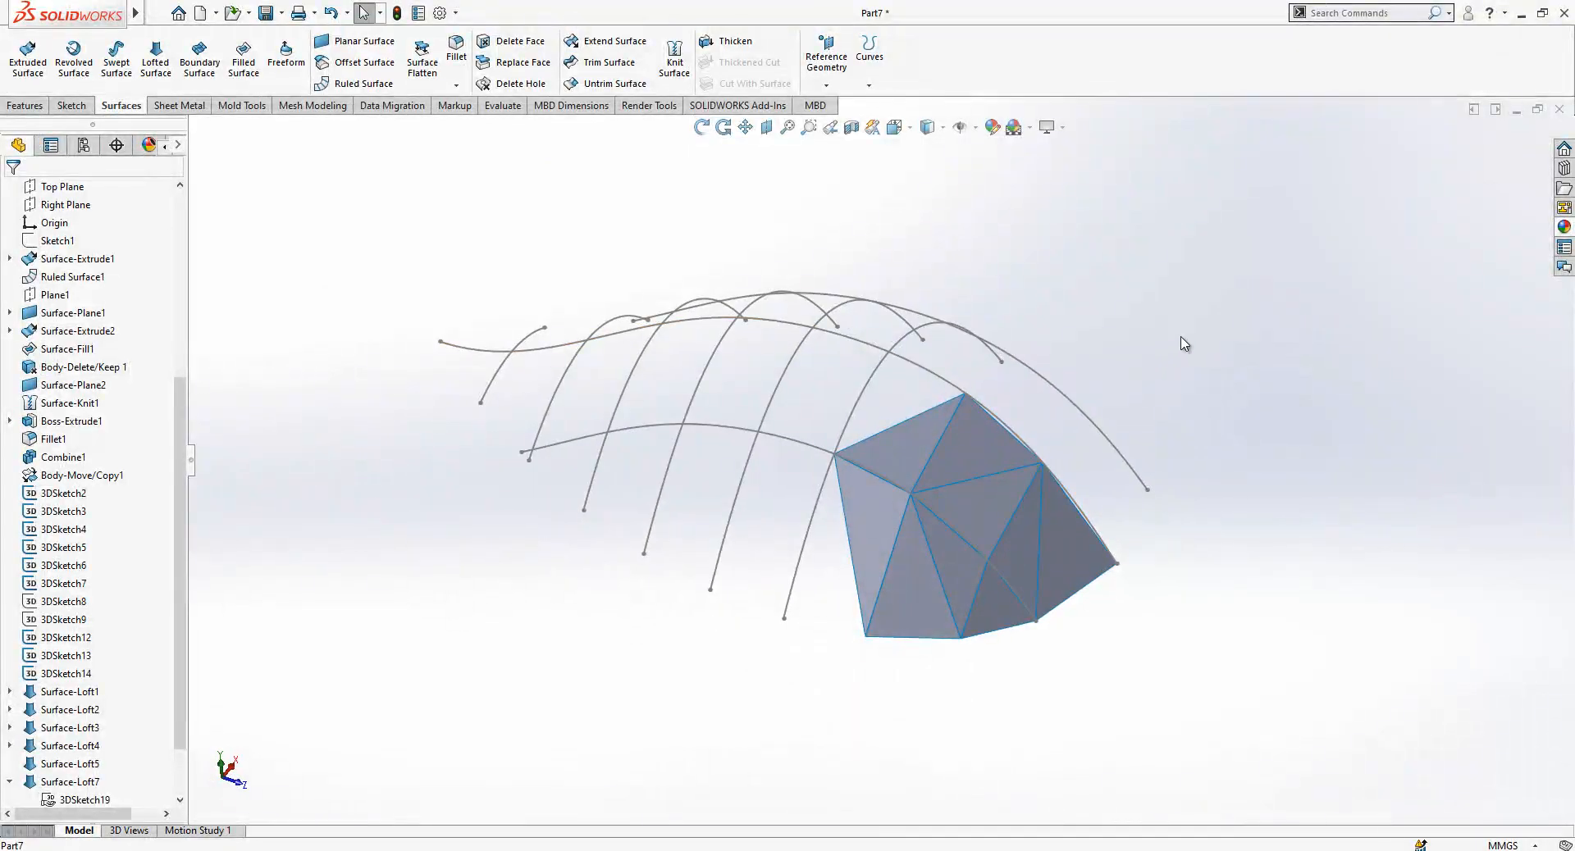
{"action": "middle_click_drag", "start_coordinate": [1033, 402], "coordinate": [919, 432]}
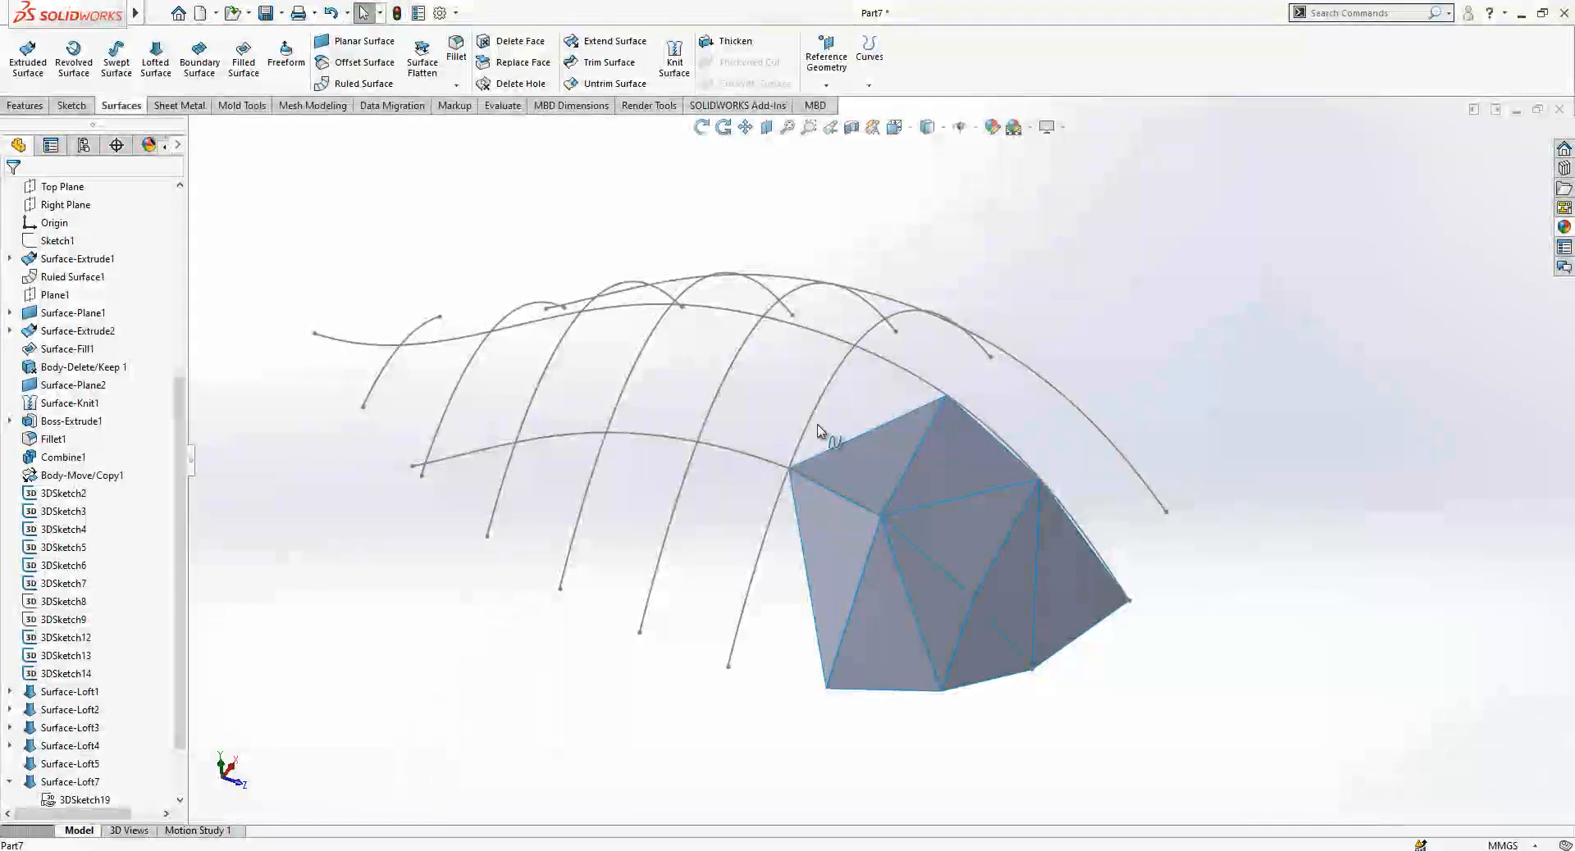
{"action": "left_click", "coordinate": [71, 105]}
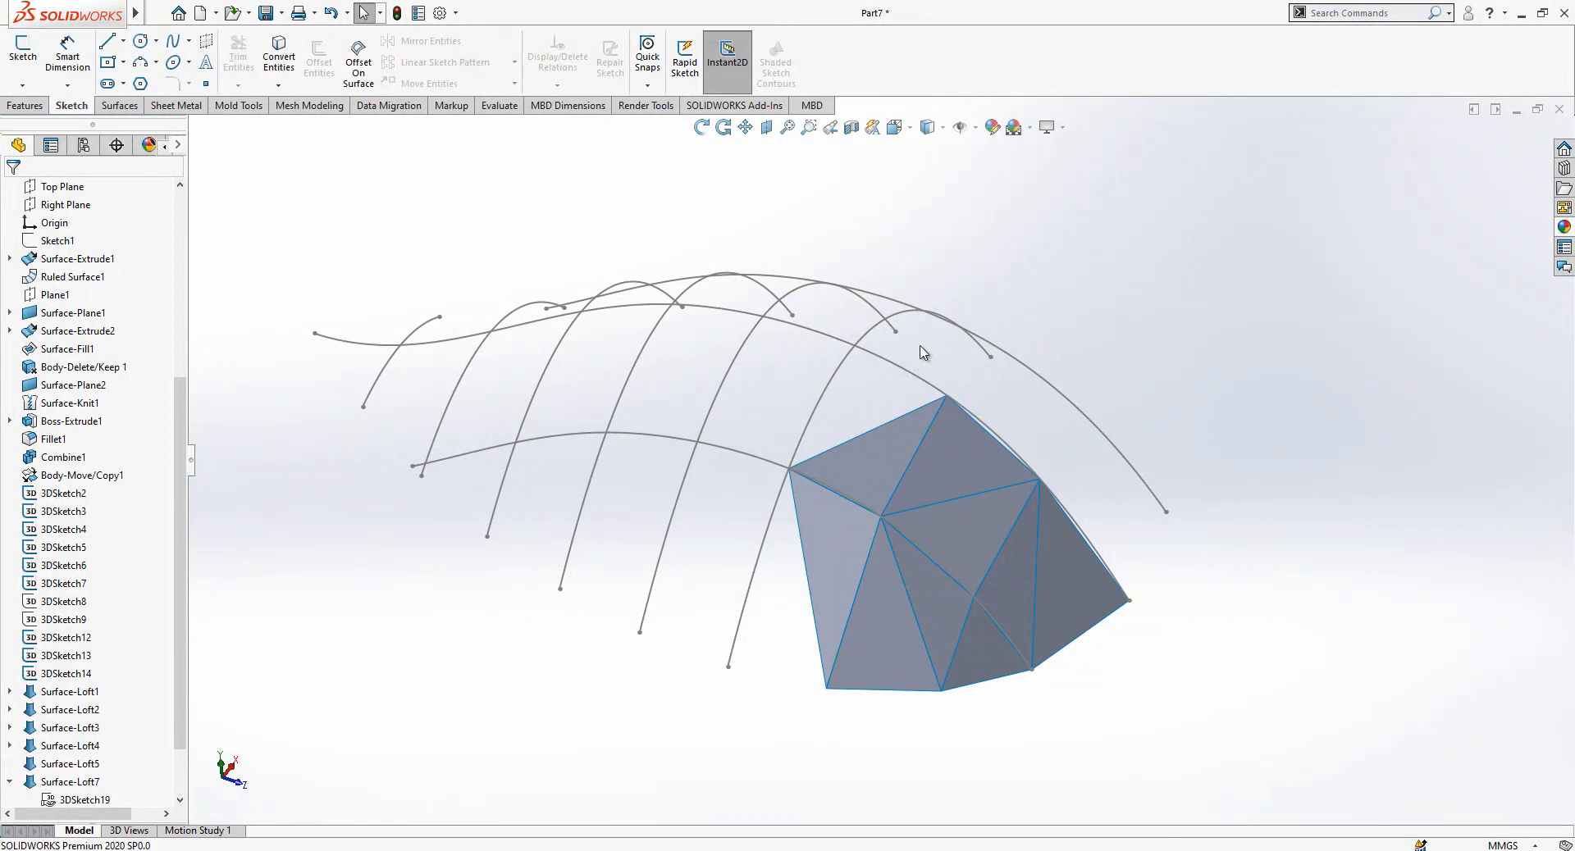
{"action": "left_click", "coordinate": [23, 84]}
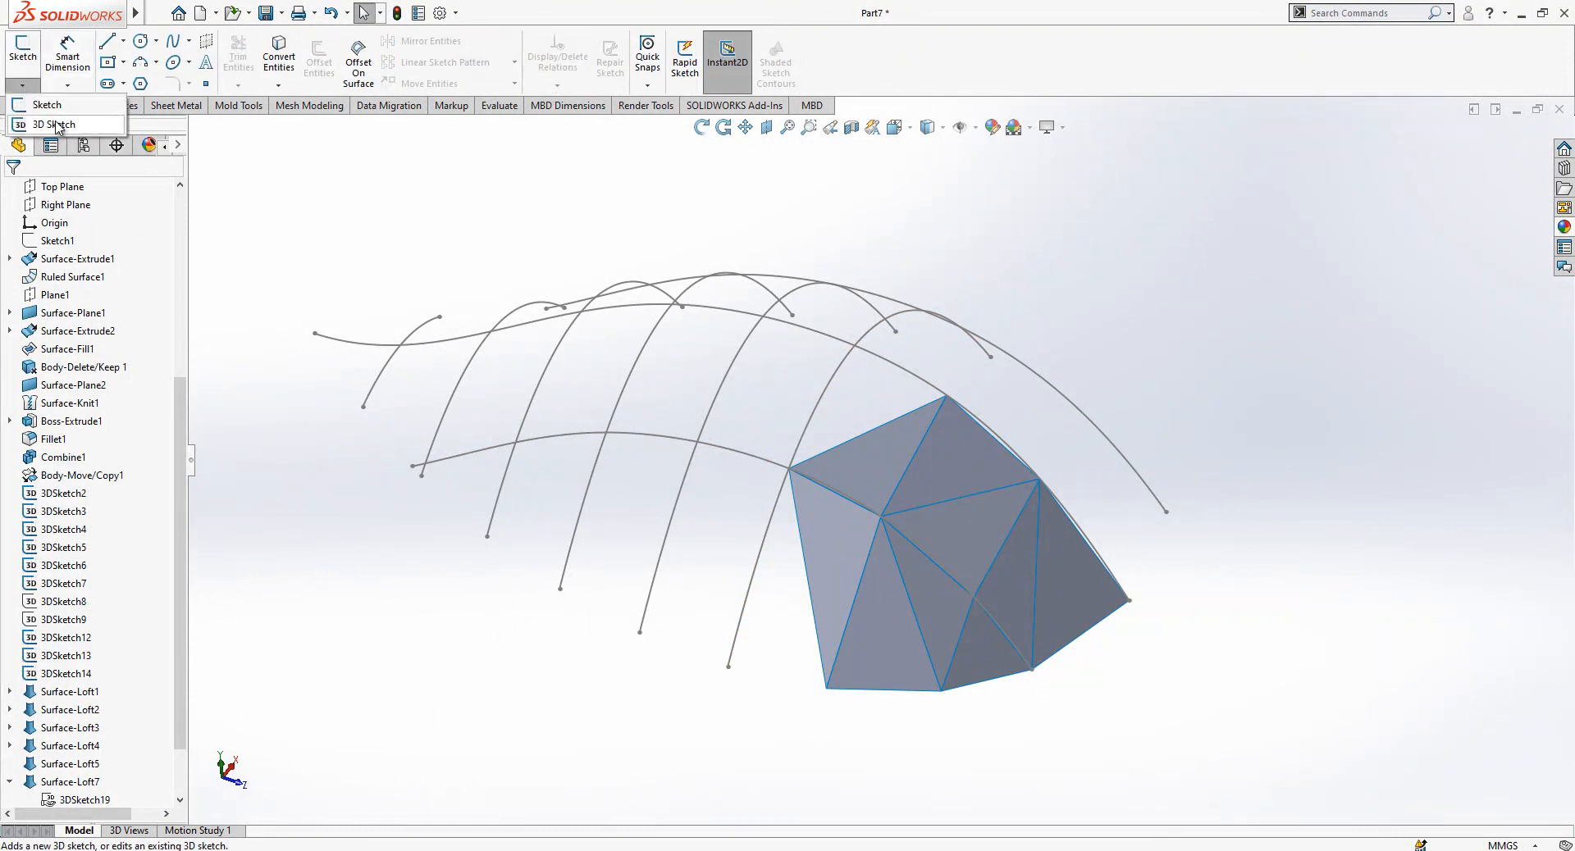
{"action": "left_click", "coordinate": [37, 119]}
{"action": "scroll", "coordinate": [889, 451], "scroll_direction": "down", "scroll_amount": 5}
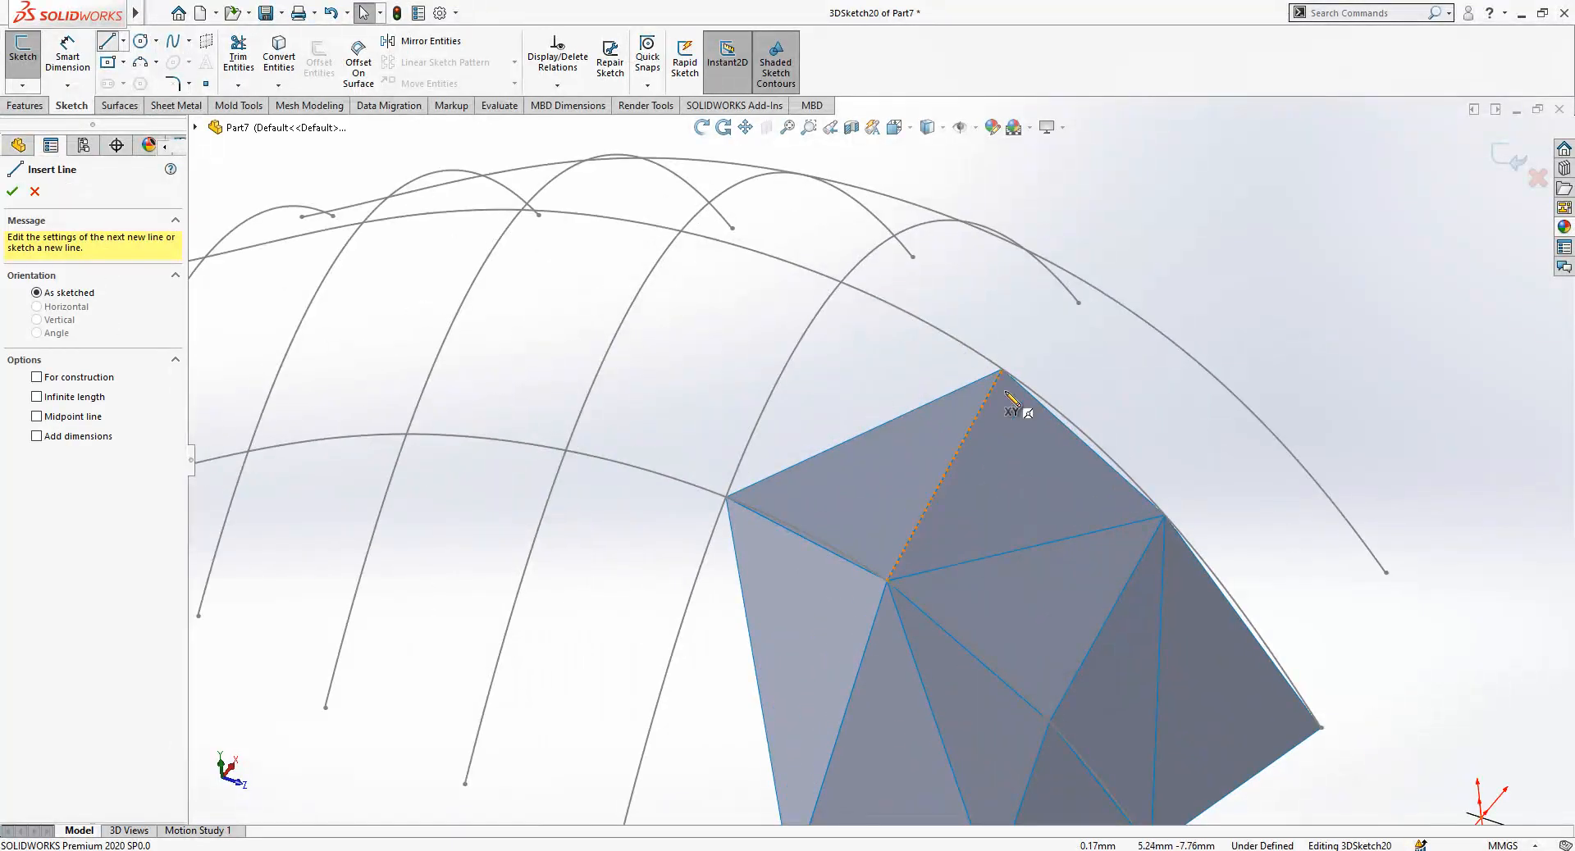
{"action": "left_click", "coordinate": [840, 281]}
{"action": "left_click", "coordinate": [725, 497]}
{"action": "scroll", "coordinate": [725, 497], "scroll_direction": "up", "scroll_amount": 4}
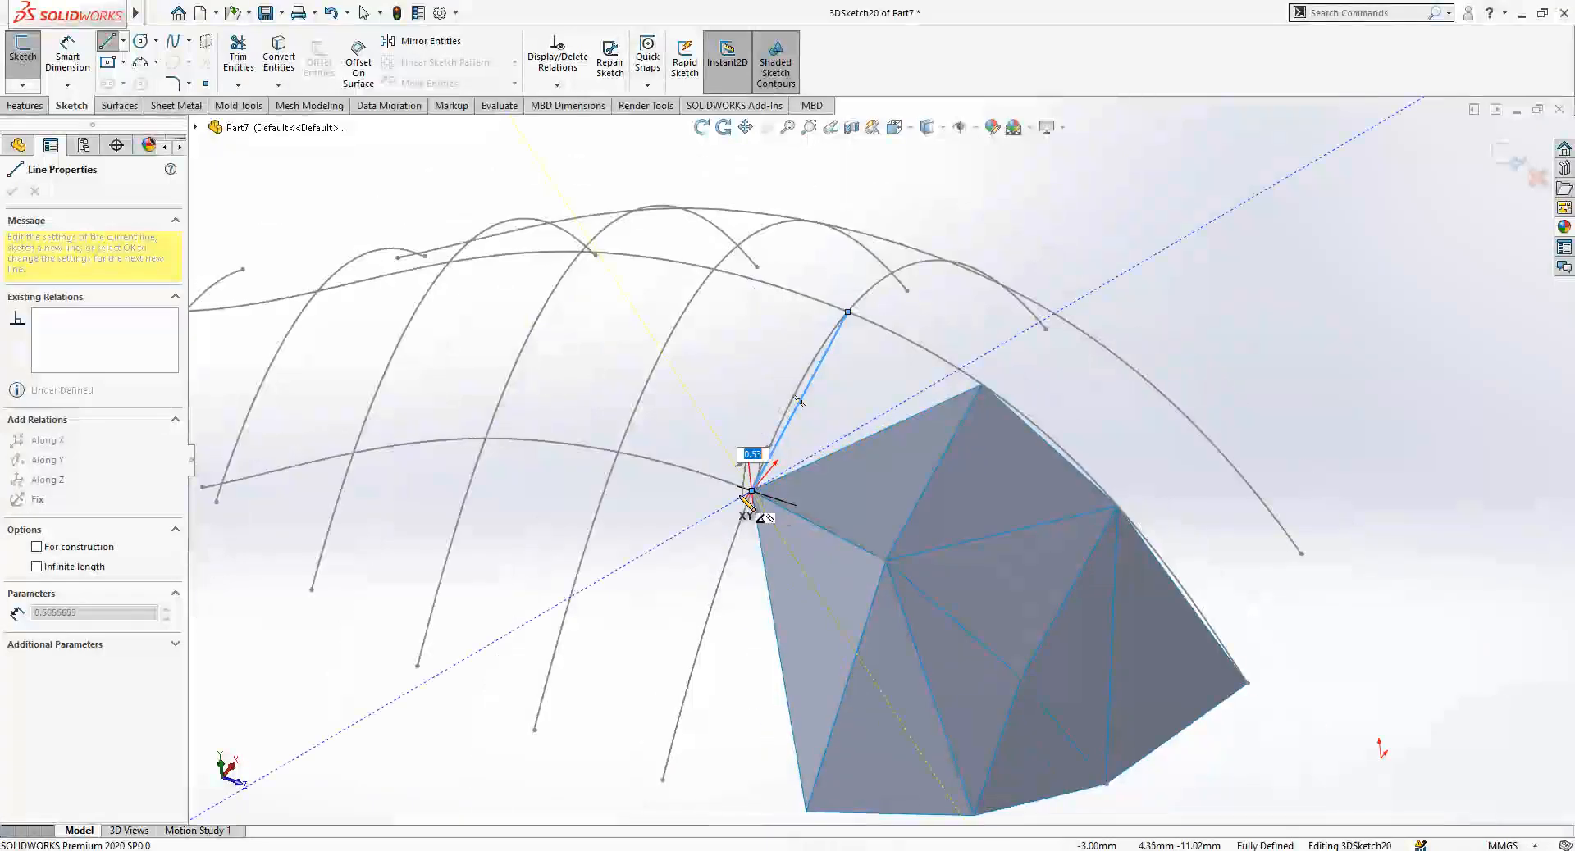
{"action": "left_click", "coordinate": [730, 684]}
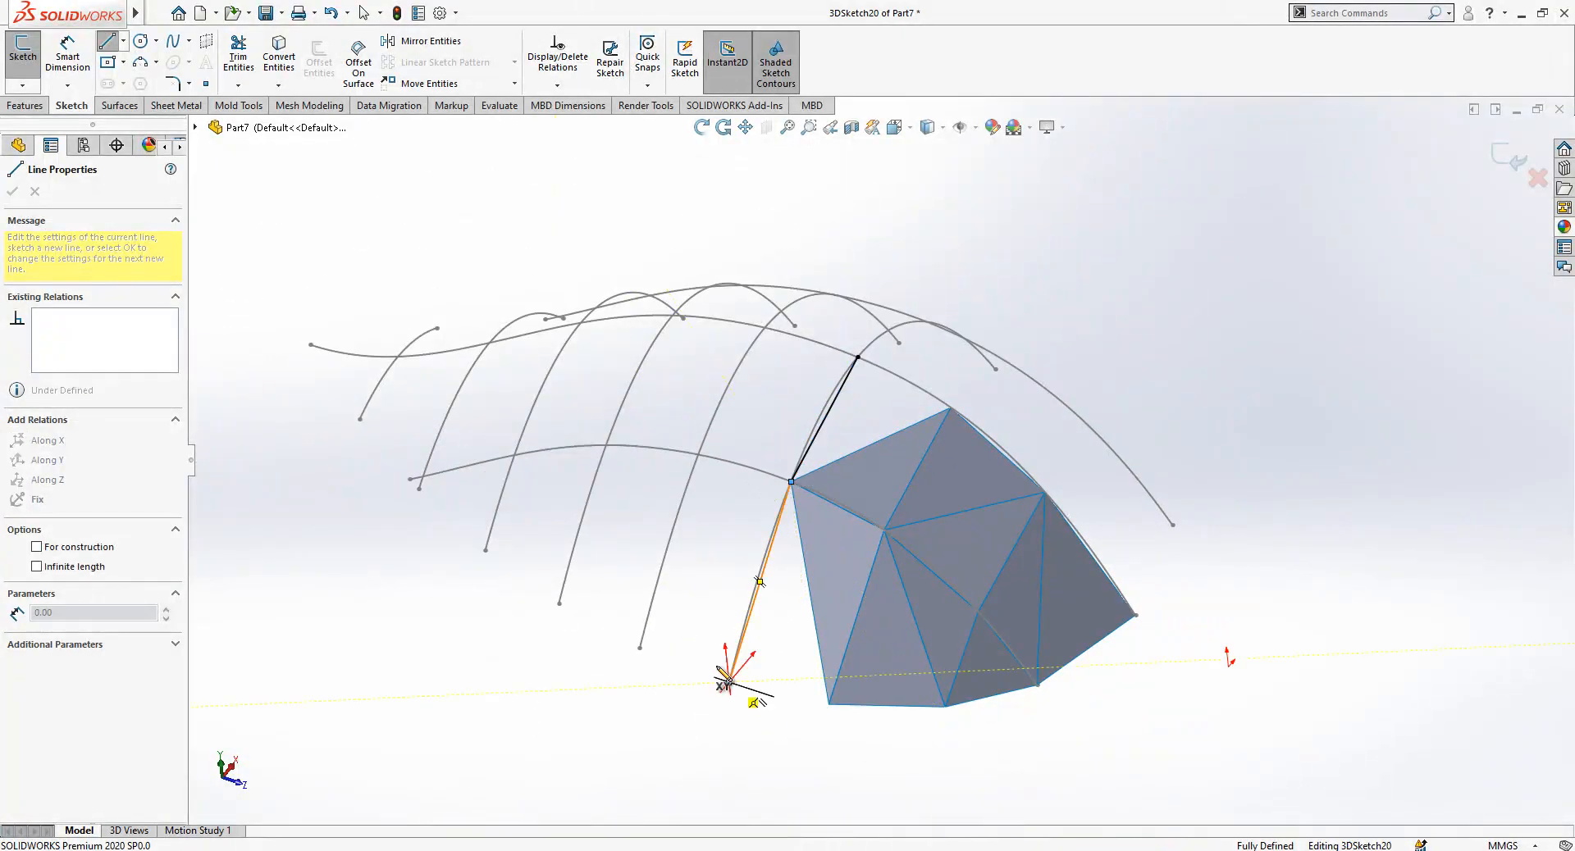
Continue the lines from the arch's foot to the next arch's lower guide-curve crossing and back to the starting point, and finish the 3D sketch.
{"action": "left_click", "coordinate": [698, 454]}
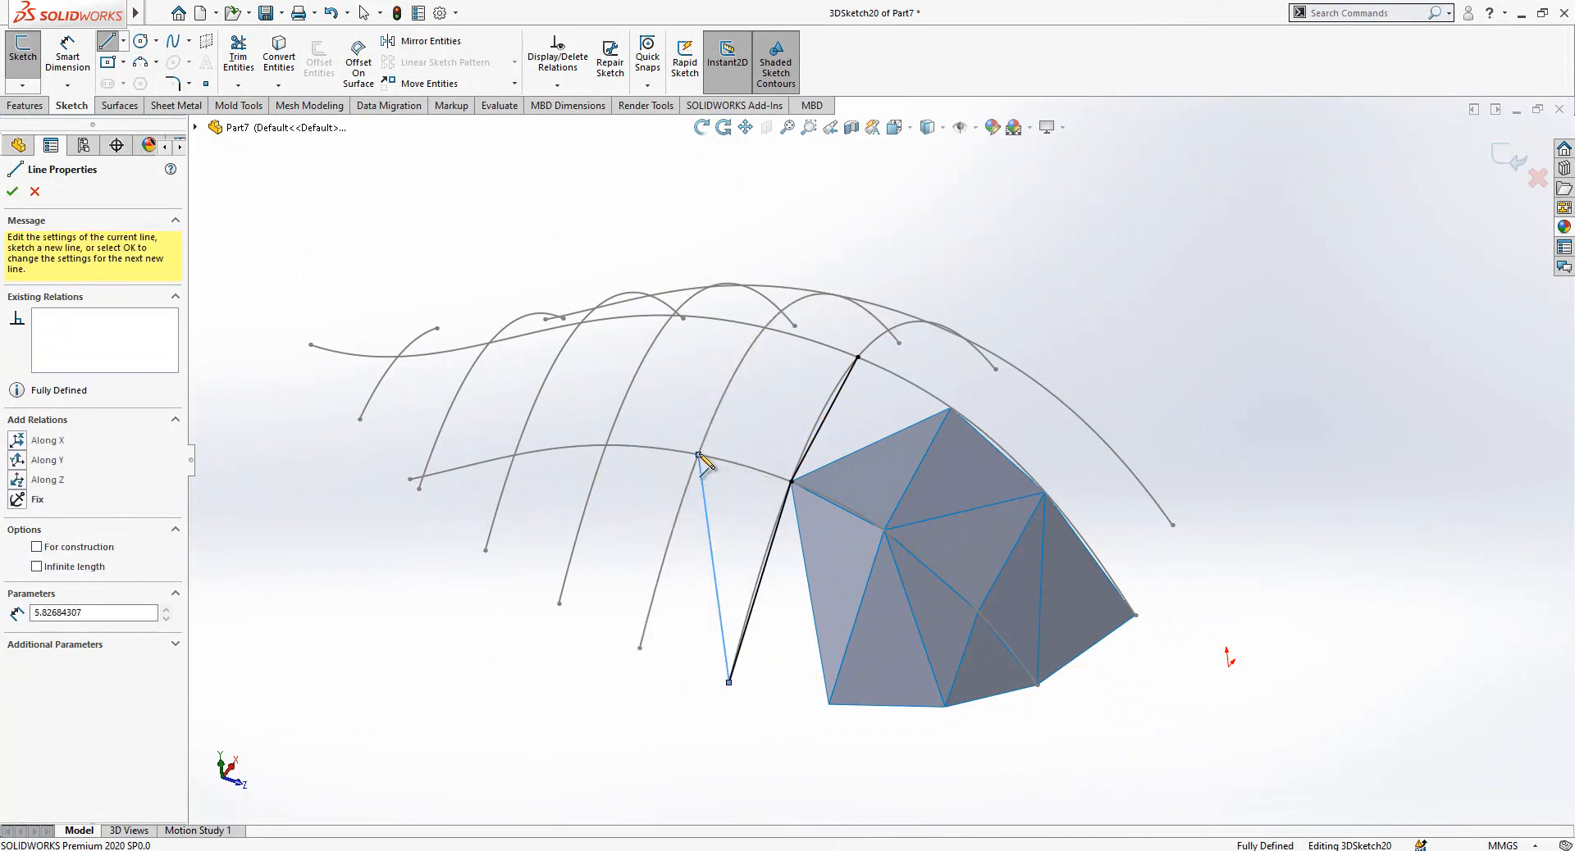
{"action": "left_click", "coordinate": [858, 358]}
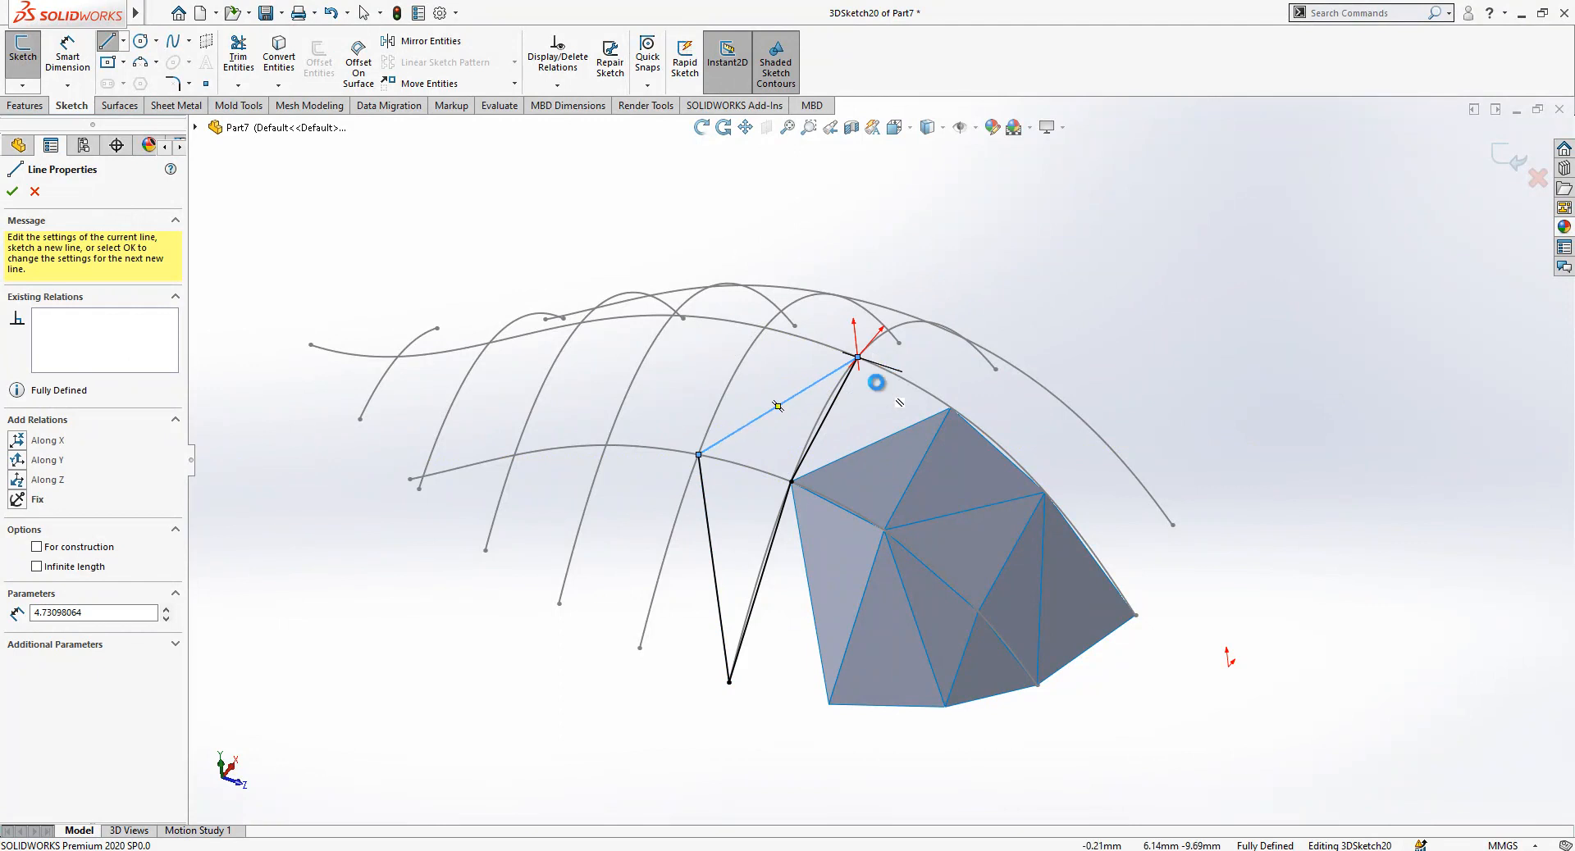
{"action": "key", "text": "Escape"}
{"action": "scroll", "coordinate": [884, 433], "scroll_direction": "down", "scroll_amount": 3}
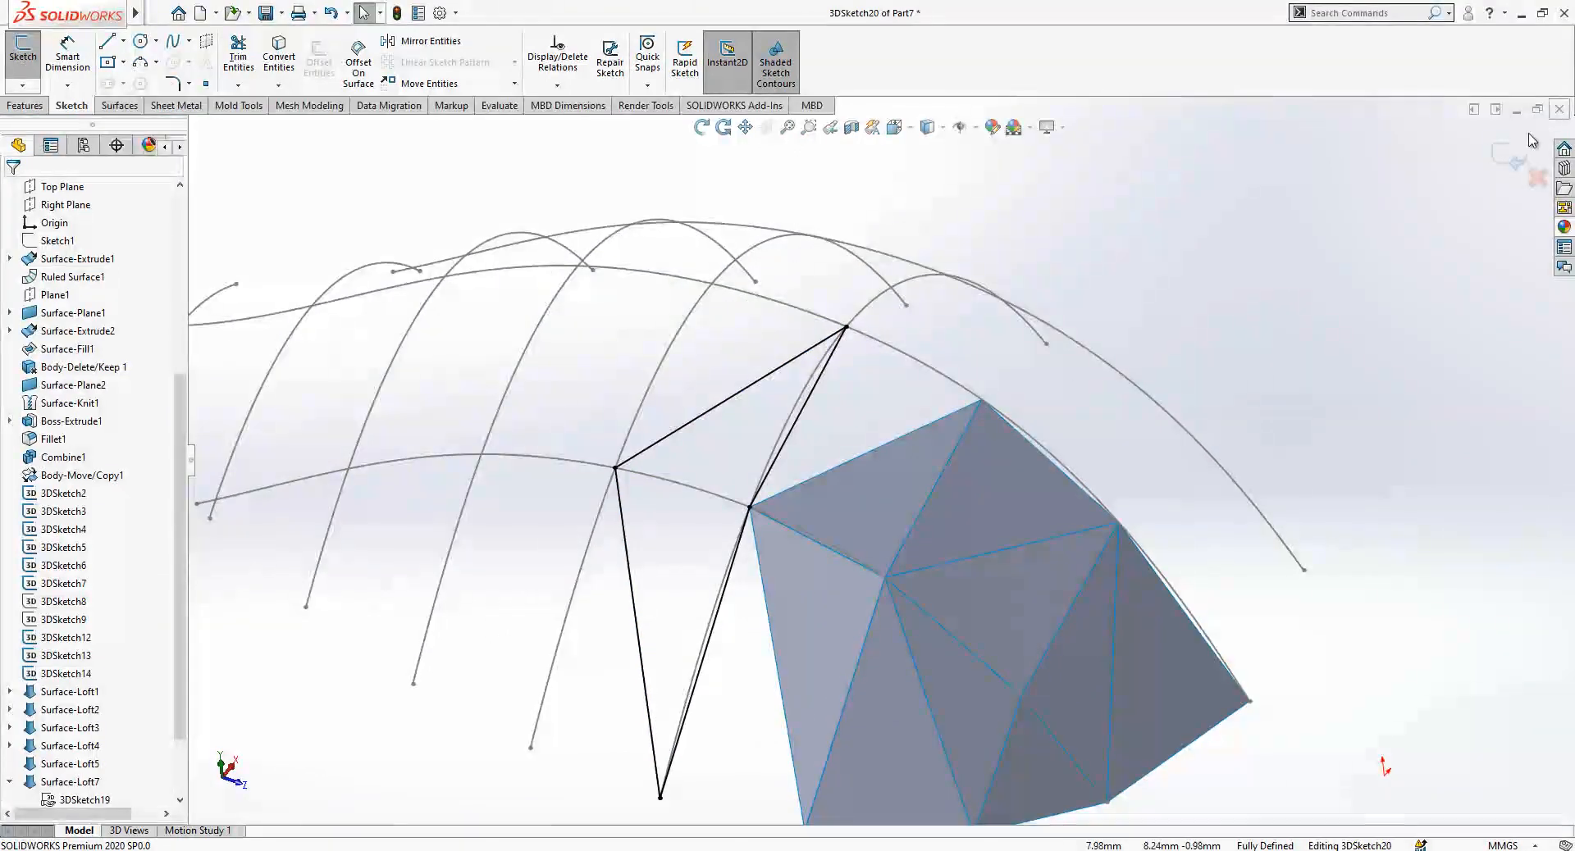
{"action": "left_click", "coordinate": [1507, 157]}
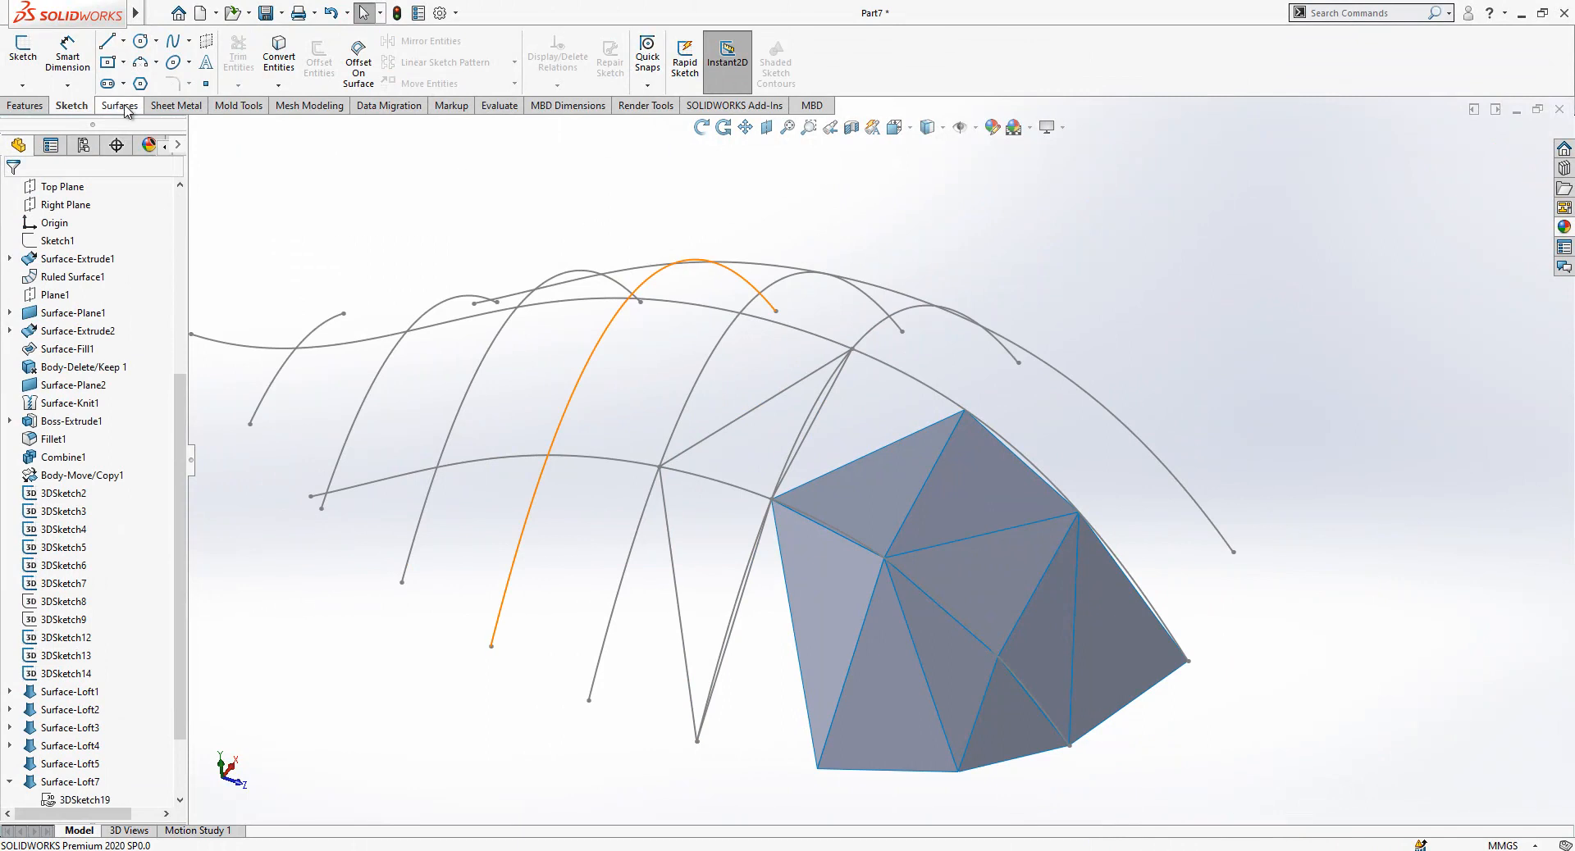
Loft a triangular surface between the upper facet's open edge and the 3DSketch20 line joining the nearest arch's two guide-curve crossings.
{"action": "left_click", "coordinate": [121, 106]}
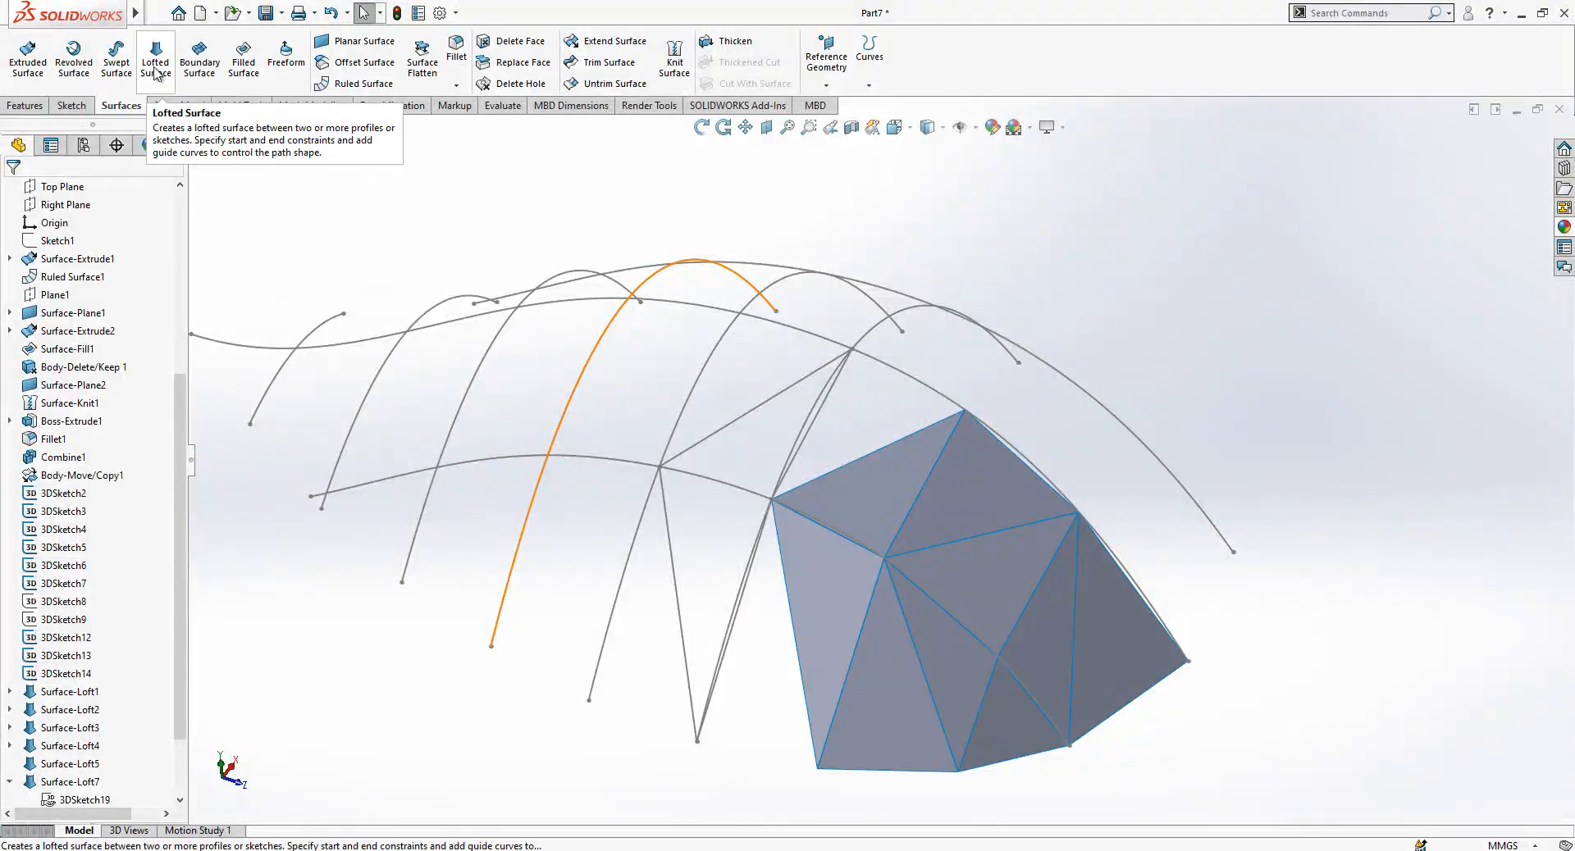
{"action": "left_click", "coordinate": [155, 57]}
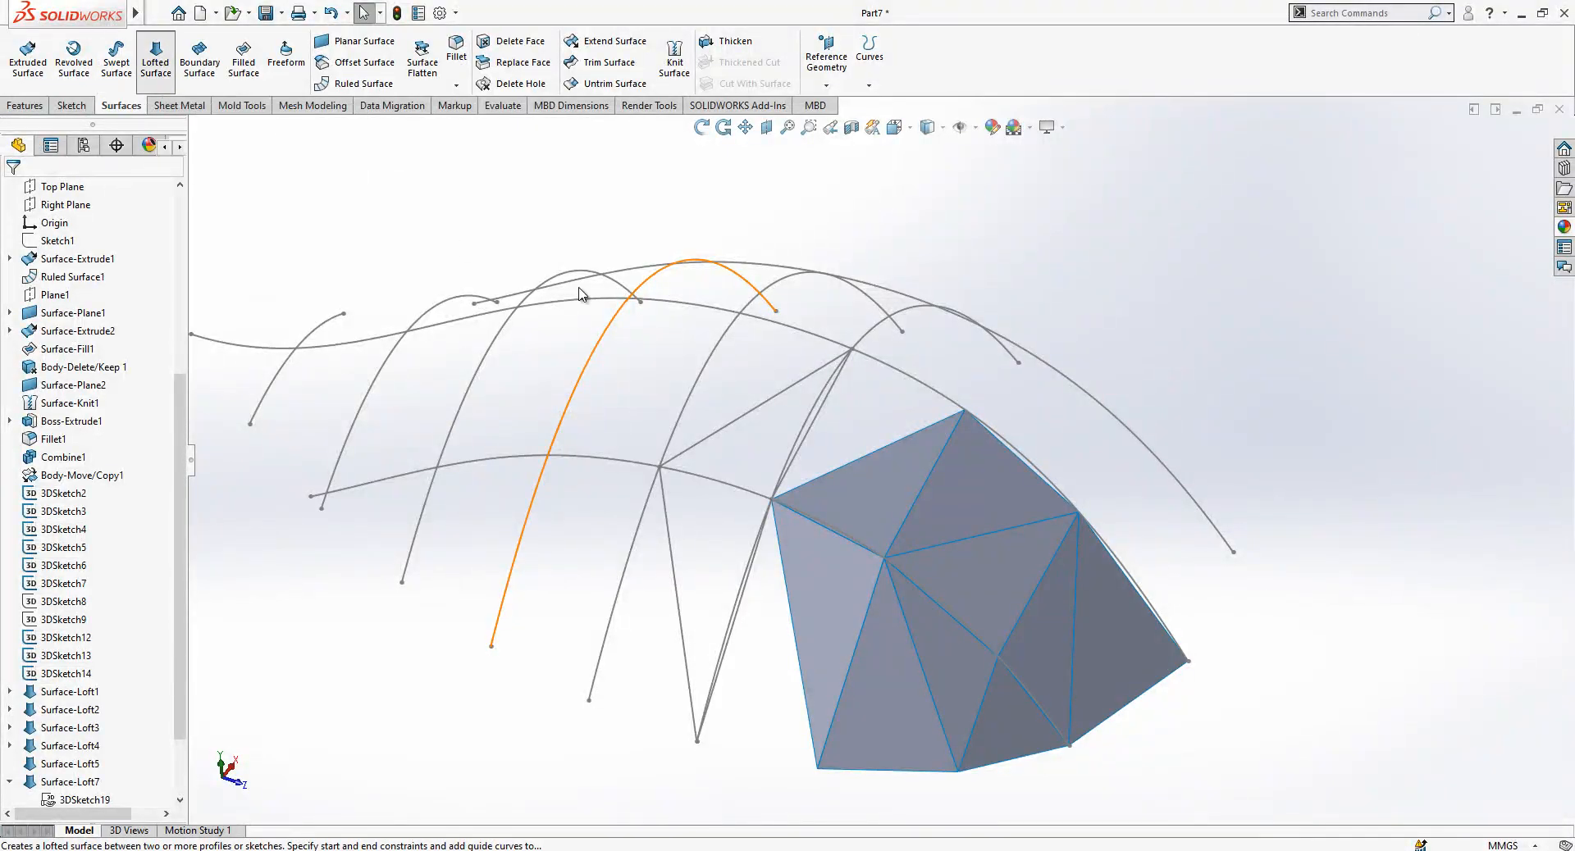
{"action": "left_click", "coordinate": [916, 431]}
{"action": "right_click", "coordinate": [113, 263]}
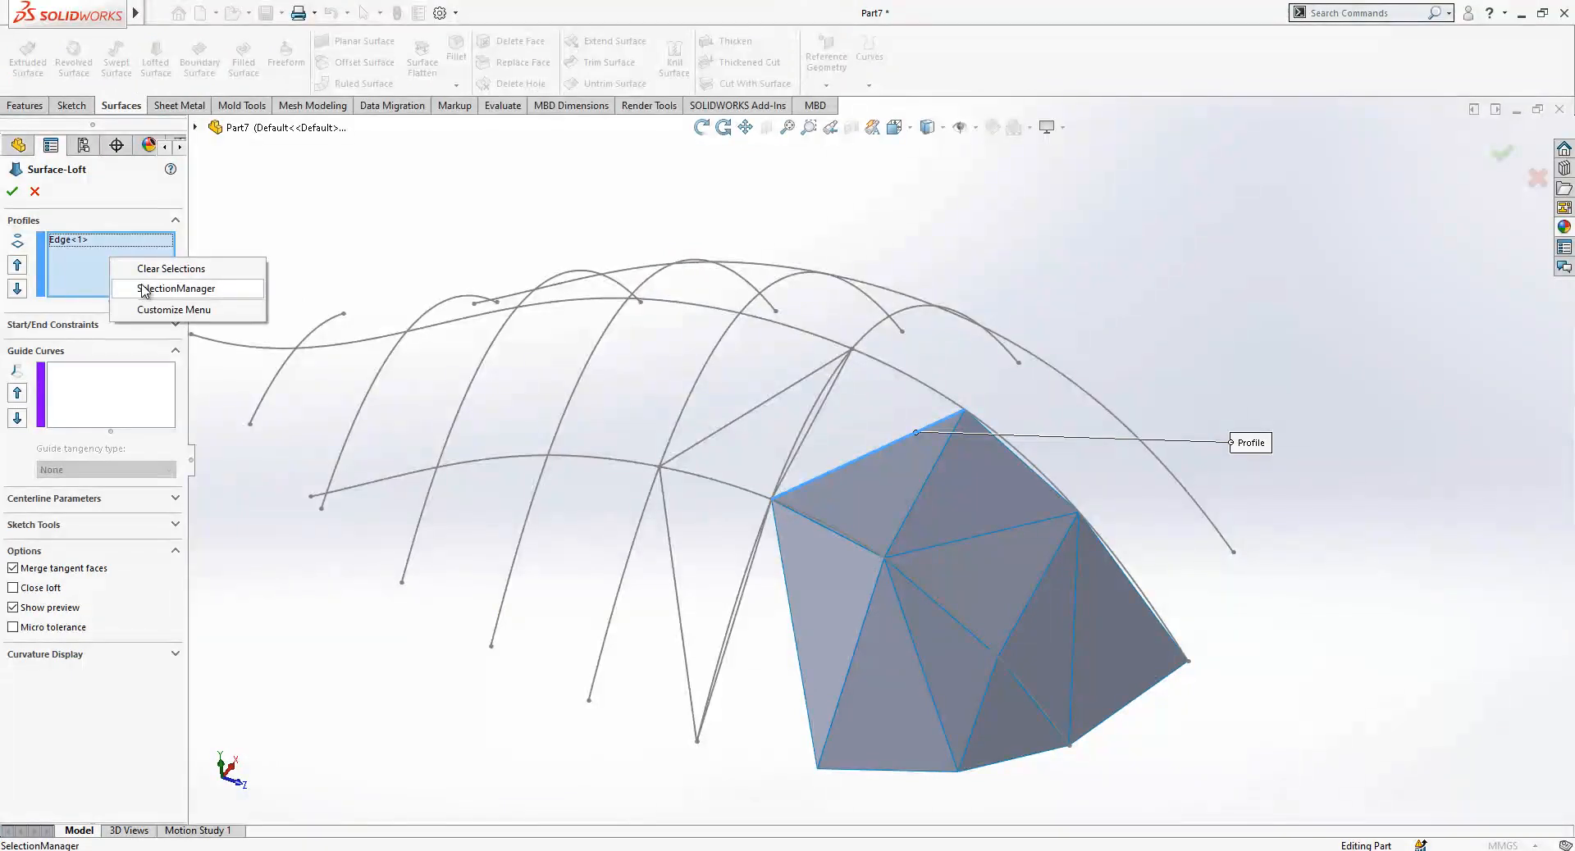
{"action": "left_click", "coordinate": [160, 284]}
{"action": "left_click", "coordinate": [827, 398]}
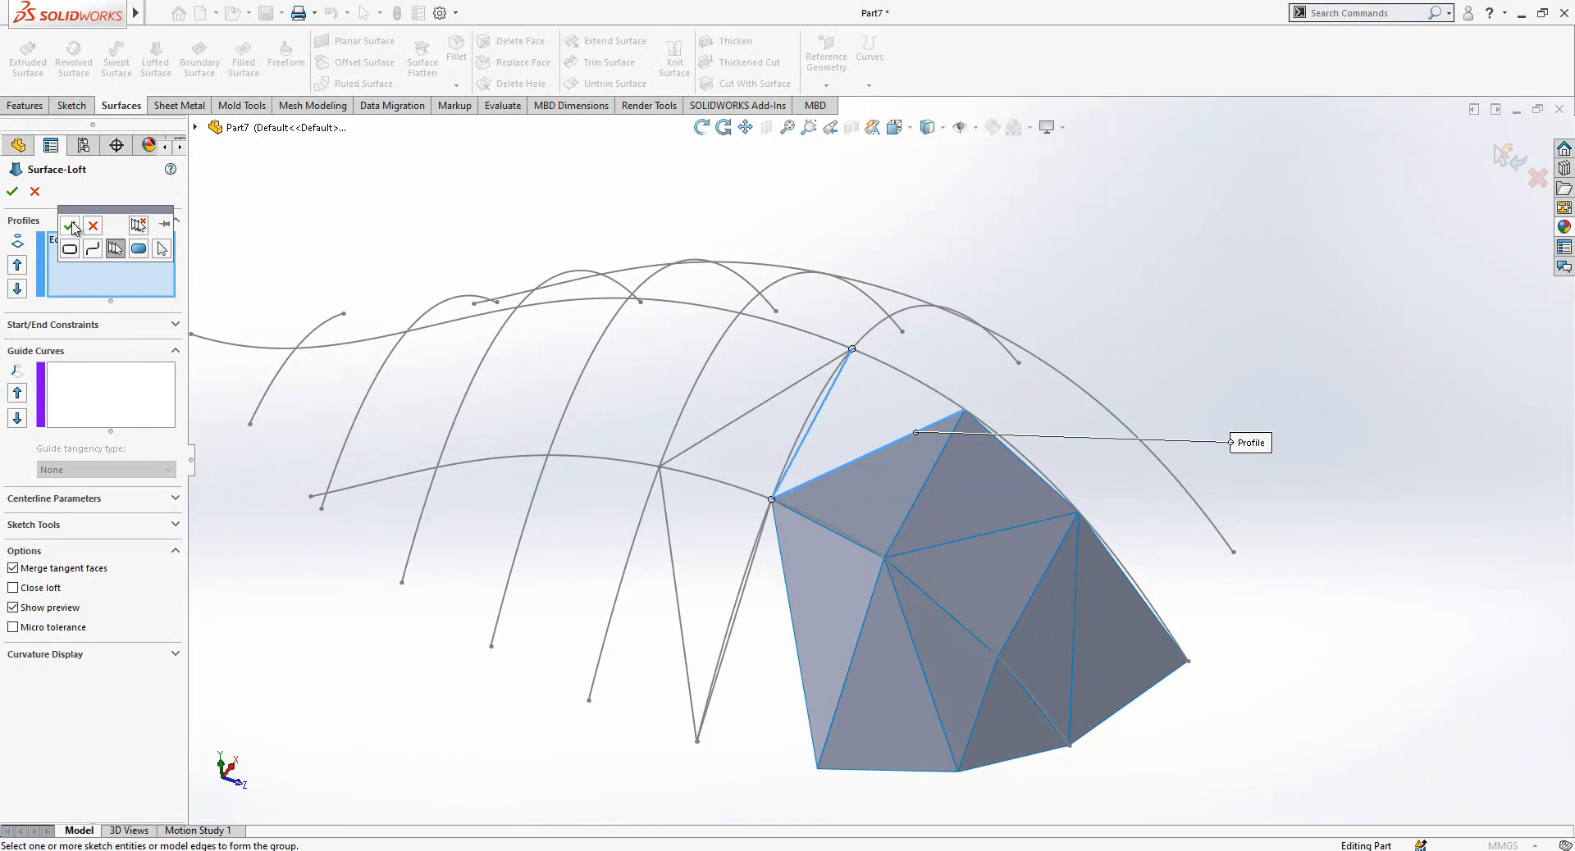
{"action": "left_click", "coordinate": [71, 226]}
{"action": "left_click", "coordinate": [12, 193]}
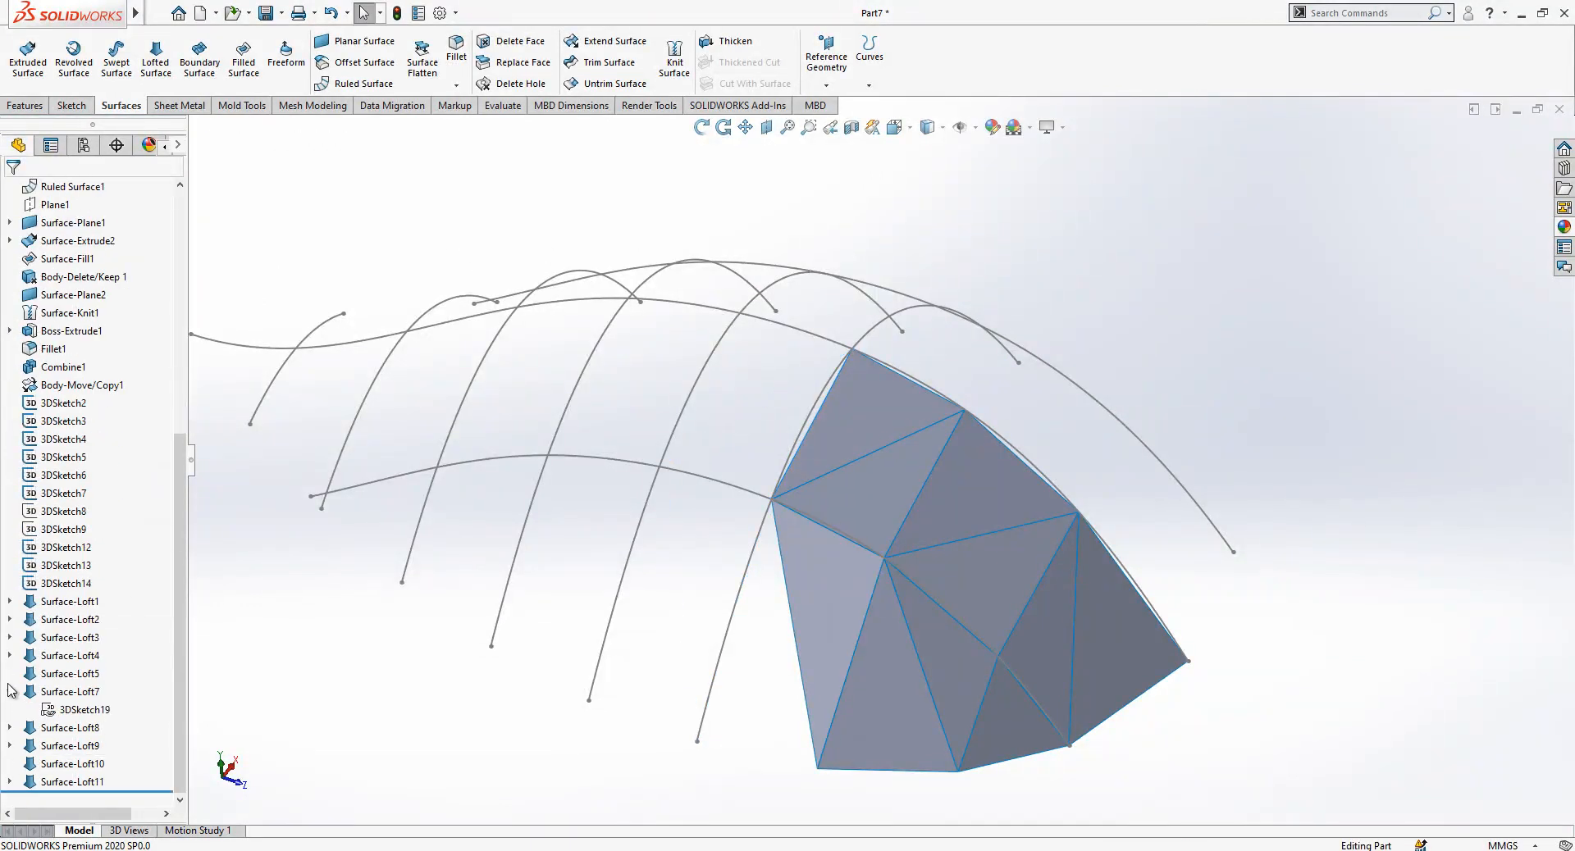
Show 3DSketch20, absorbed under Surface-Loft11, so its lines can be selected again.
{"action": "left_click", "coordinate": [9, 692]}
{"action": "left_click", "coordinate": [10, 782]}
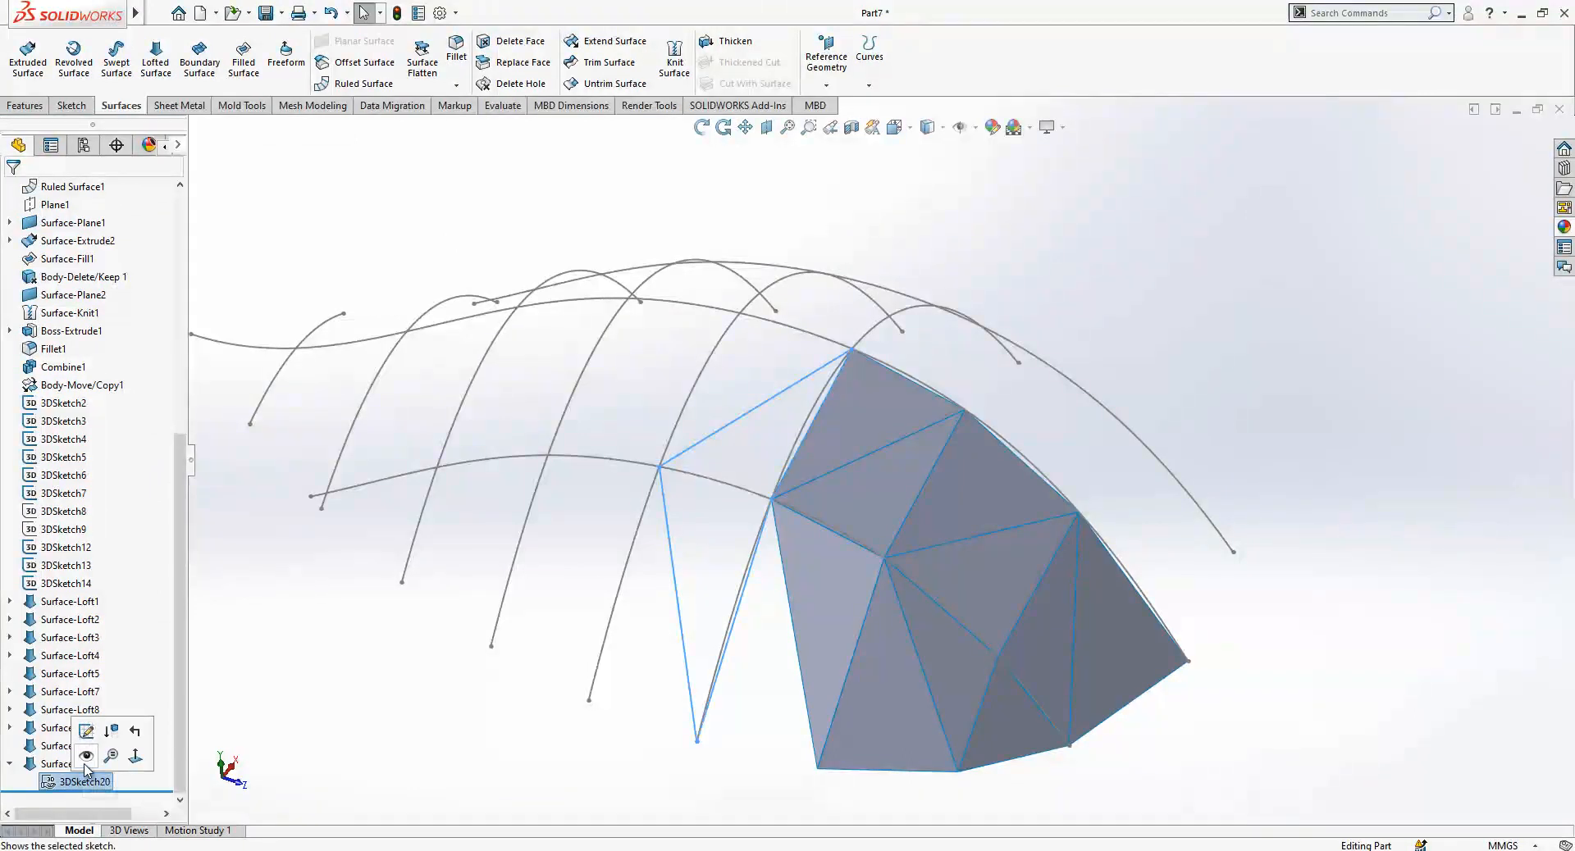
{"action": "scroll", "coordinate": [878, 475], "scroll_direction": "down", "scroll_amount": 2}
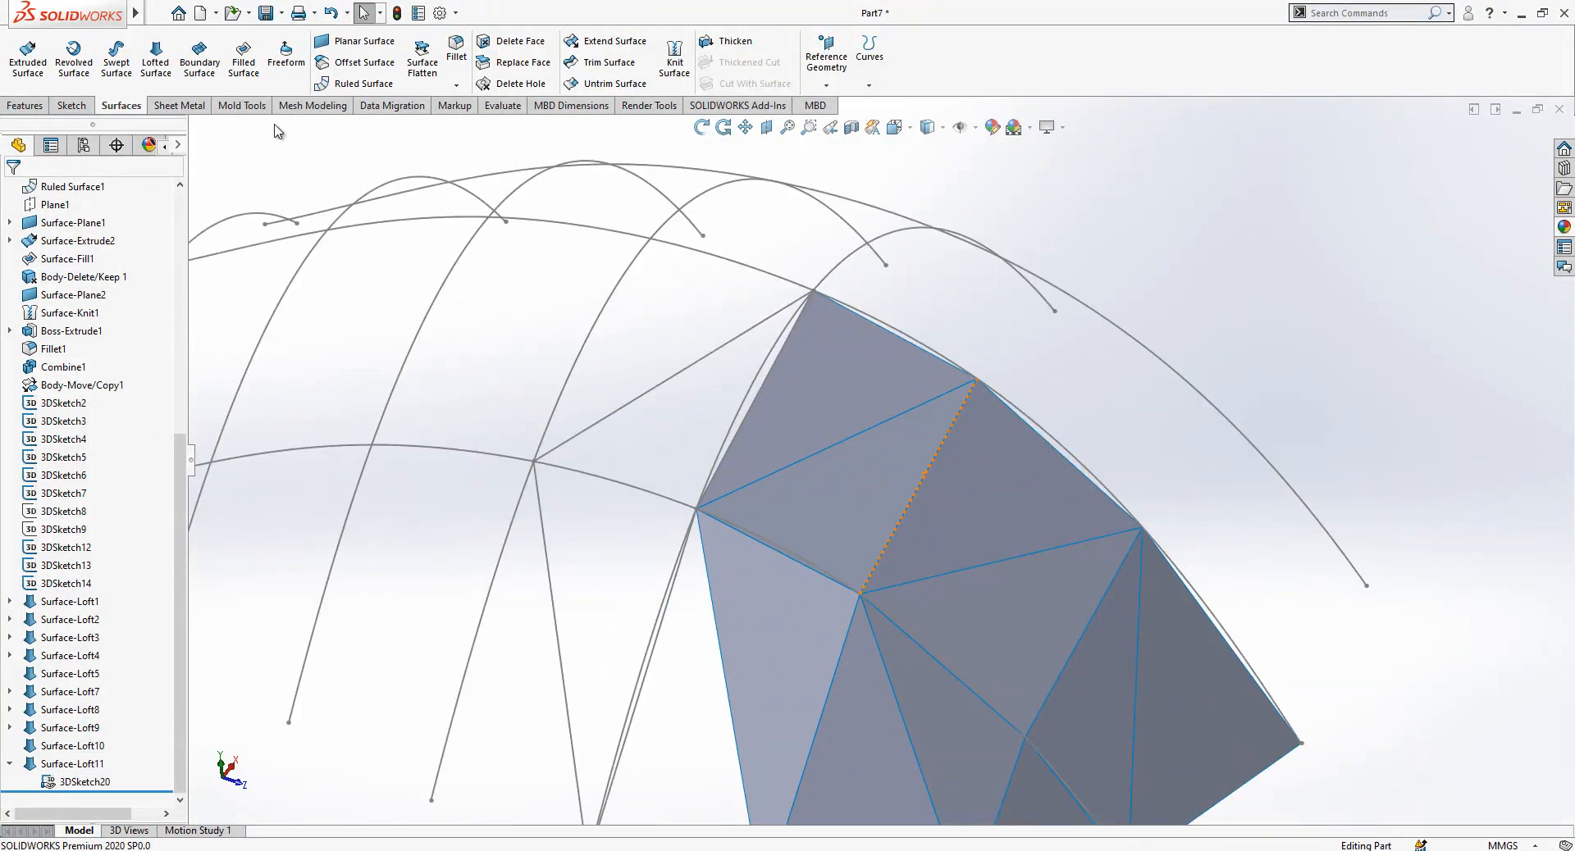
Loft a triangular surface between the 3DSketch20 line along the top facet's open side and the diagonal line to the next arch's crossing.
{"action": "left_click", "coordinate": [156, 58]}
{"action": "right_click", "coordinate": [104, 261]}
{"action": "left_click", "coordinate": [152, 295]}
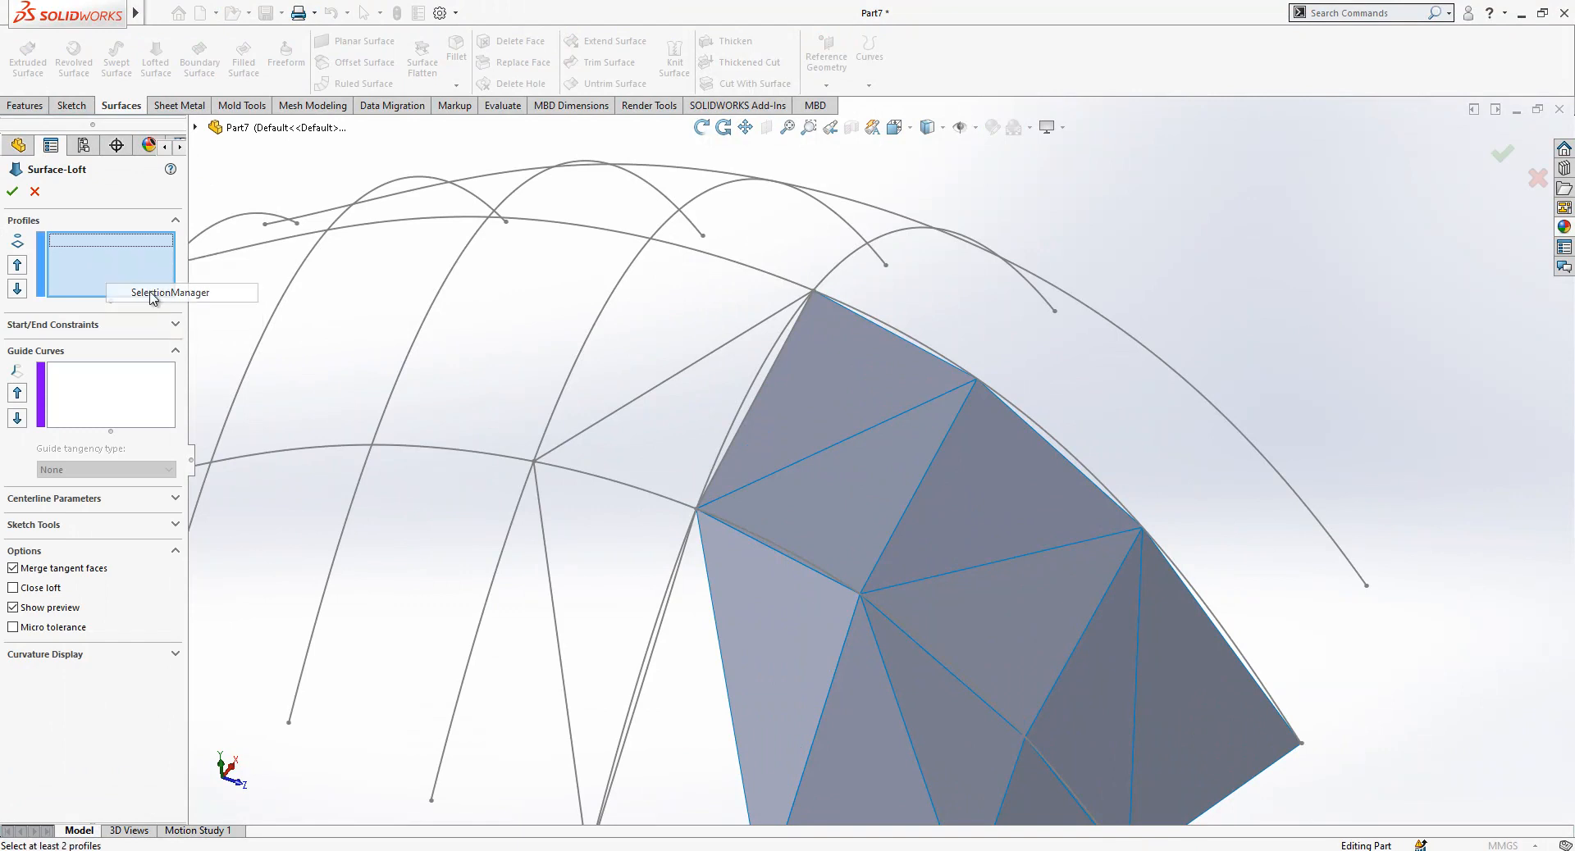
{"action": "left_click", "coordinate": [737, 435]}
{"action": "left_click", "coordinate": [1052, 126]}
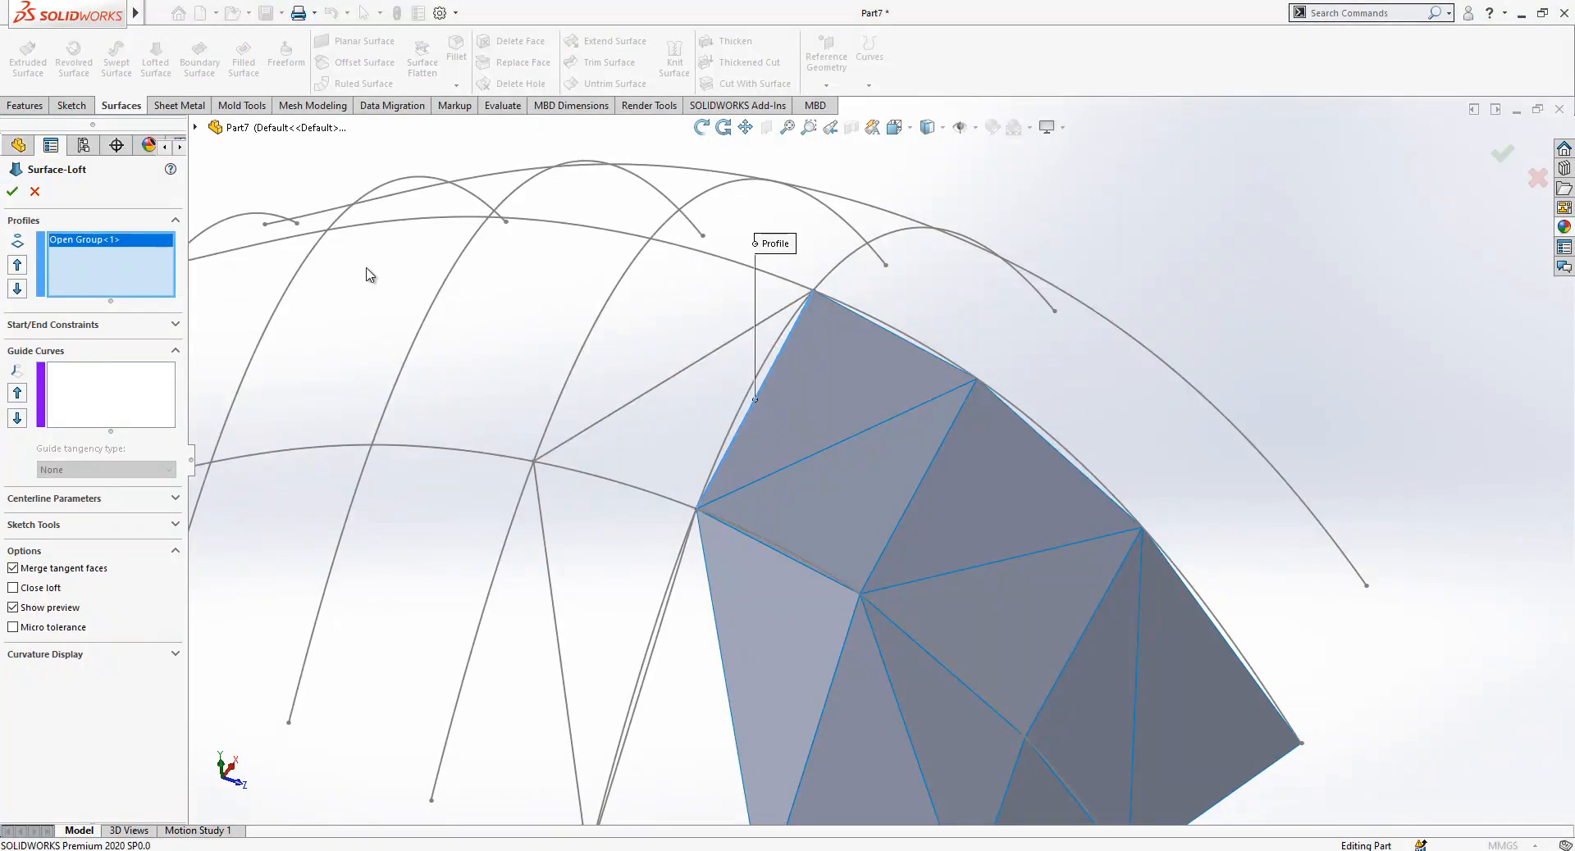
{"action": "right_click", "coordinate": [129, 280]}
{"action": "left_click", "coordinate": [176, 309]}
{"action": "left_click", "coordinate": [597, 425]}
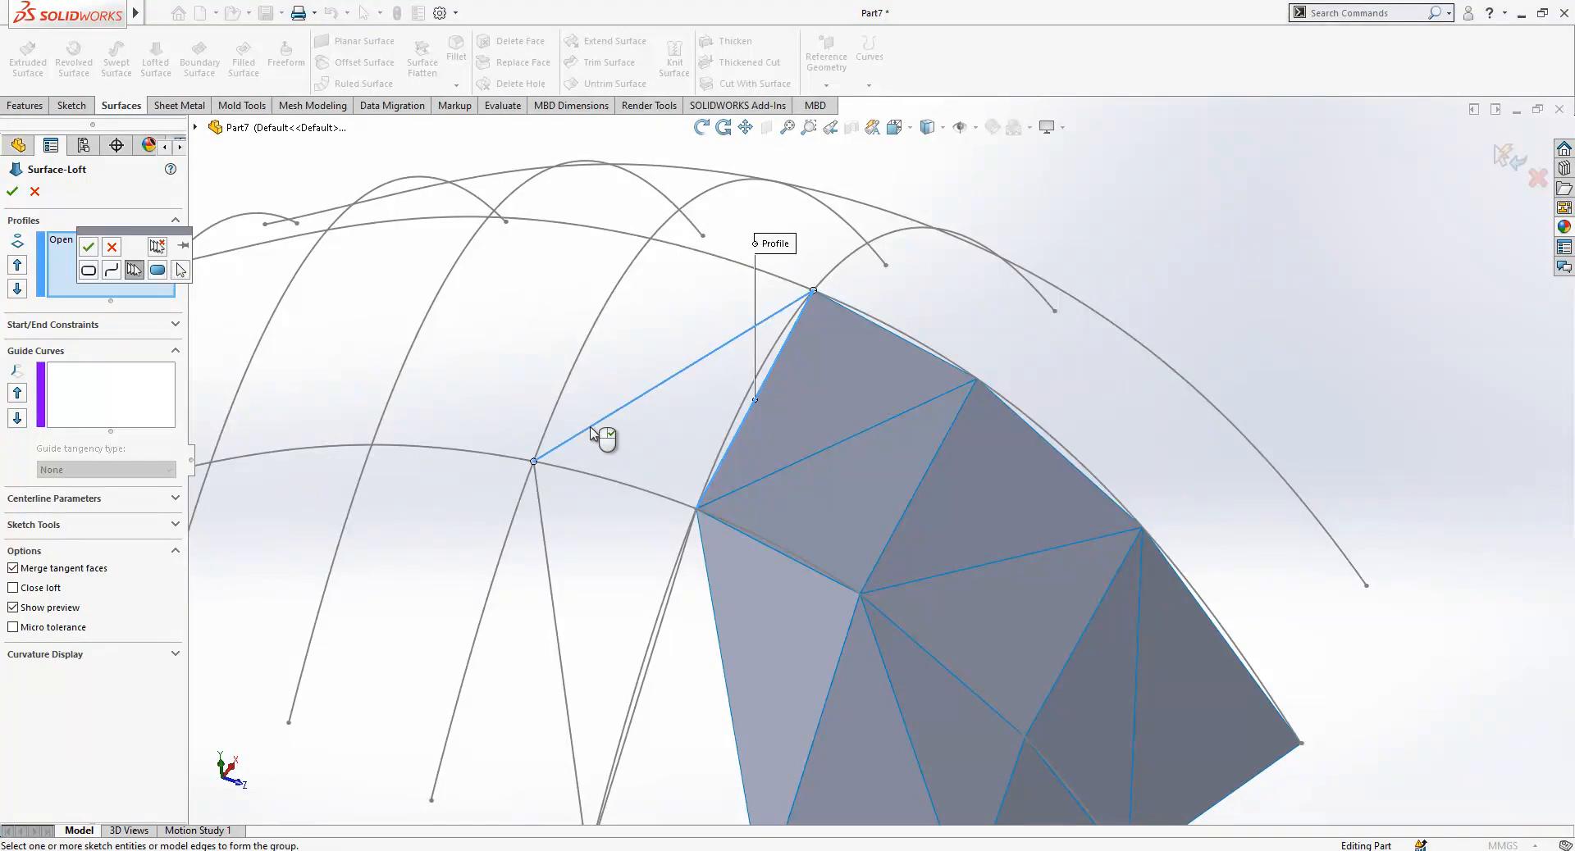
{"action": "left_click", "coordinate": [90, 248]}
{"action": "left_click", "coordinate": [12, 191]}
Hide the arched guide curve that runs along the newly lofted facets.
{"action": "scroll", "coordinate": [696, 272], "scroll_direction": "up", "scroll_amount": 2}
{"action": "scroll", "coordinate": [804, 634], "scroll_direction": "down", "scroll_amount": 1}
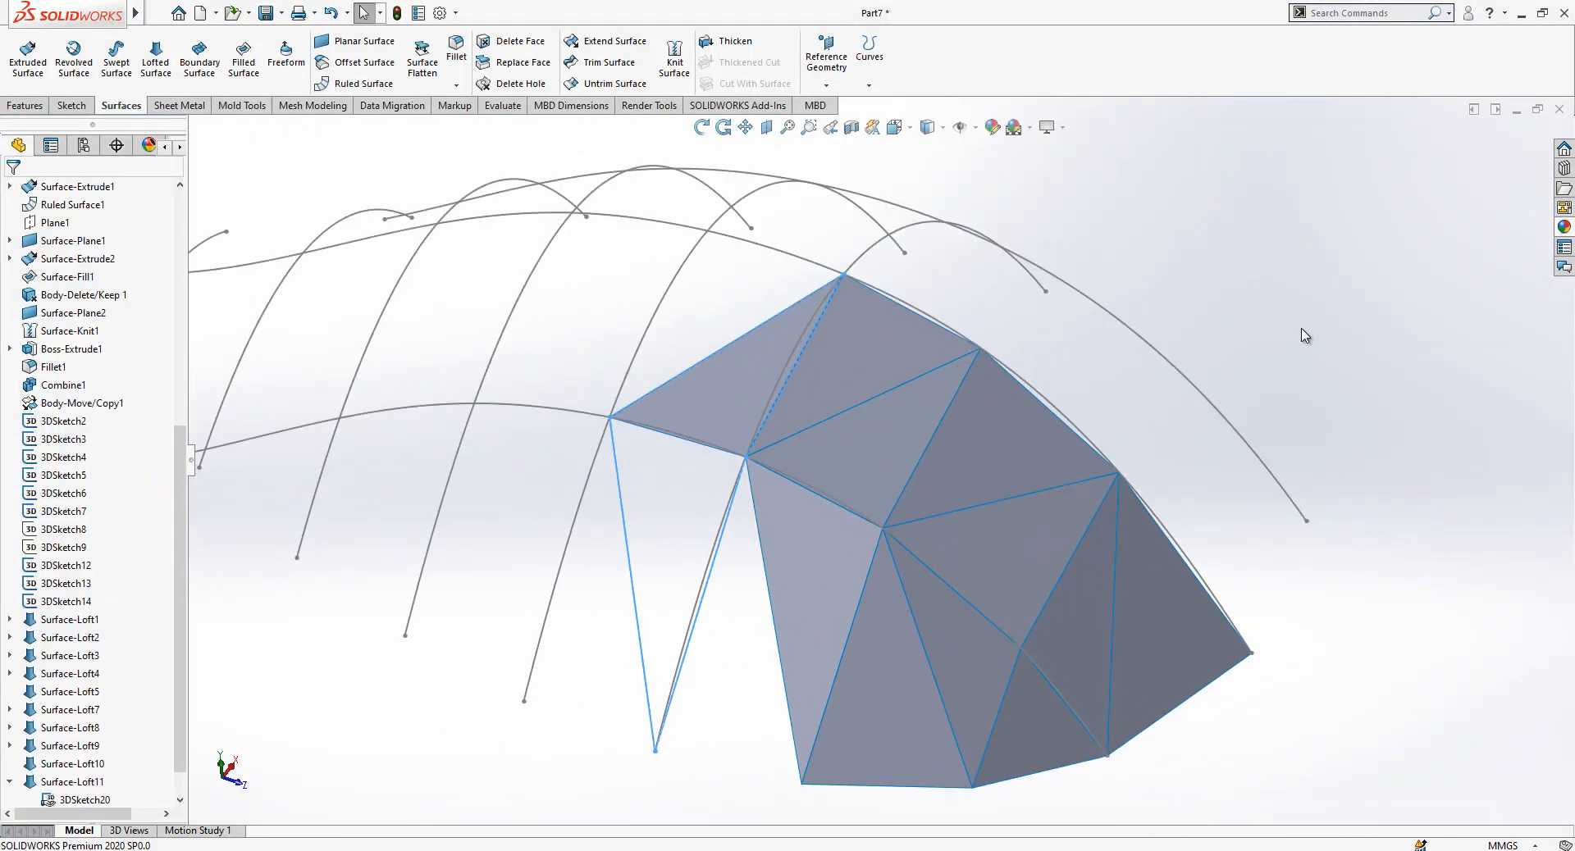
{"action": "left_click", "coordinate": [719, 535]}
{"action": "left_click", "coordinate": [1128, 253]}
{"action": "middle_click_drag", "start_coordinate": [1128, 254], "coordinate": [976, 424]}
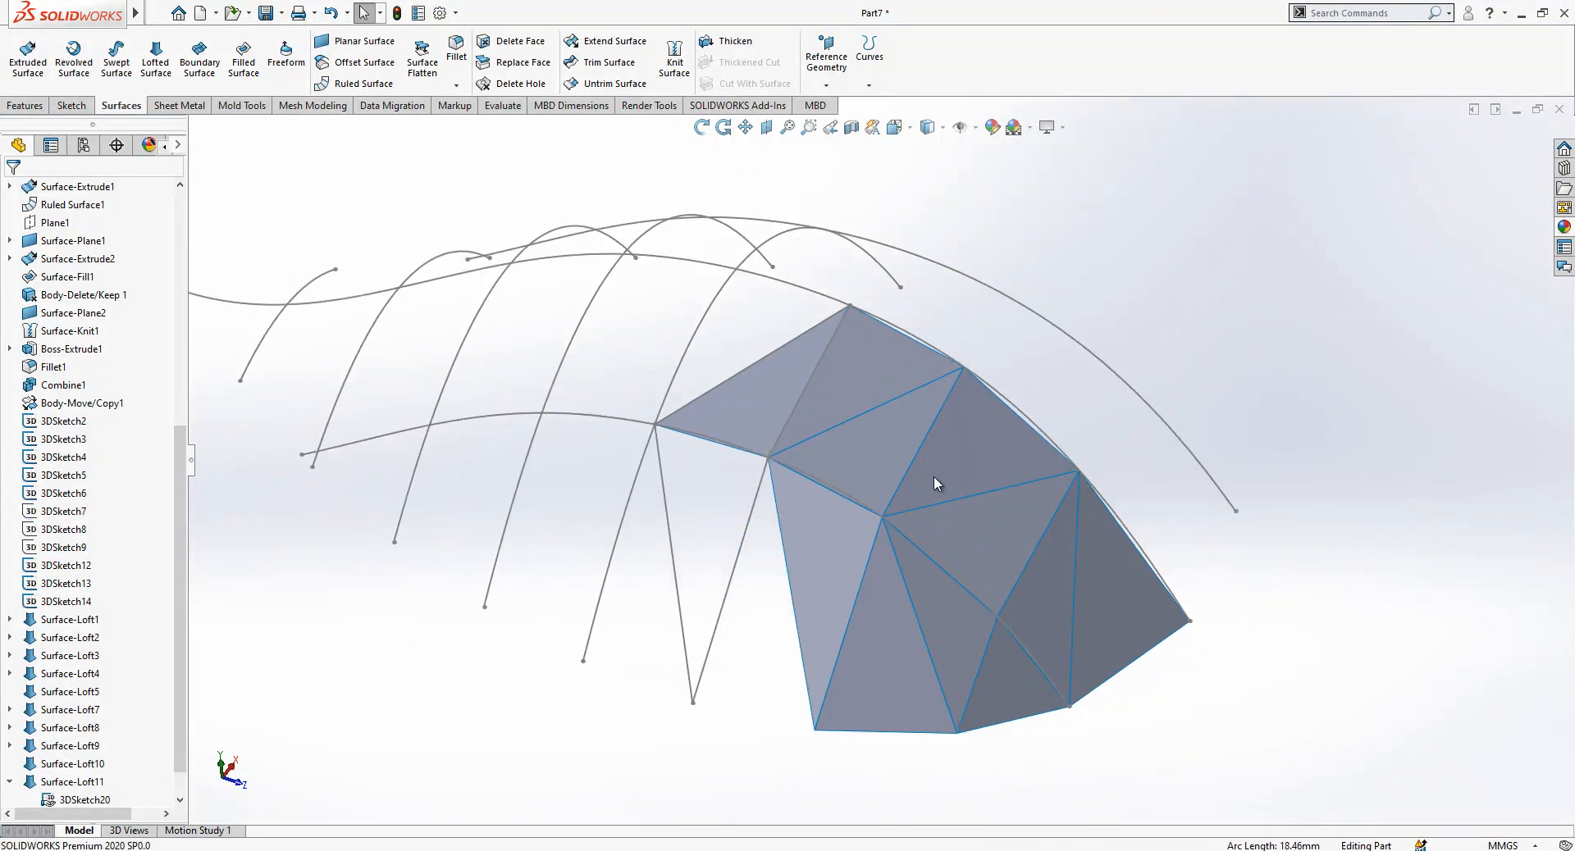
Loft a triangular surface between the outermost lower facet's open side edge and the adjacent downward line of 3DSketch20.
{"action": "scroll", "coordinate": [976, 420], "scroll_direction": "up", "scroll_amount": 1}
{"action": "scroll", "coordinate": [912, 622], "scroll_direction": "down", "scroll_amount": 1}
{"action": "left_click", "coordinate": [155, 58]}
{"action": "left_click", "coordinate": [814, 602]}
{"action": "right_click", "coordinate": [91, 273]}
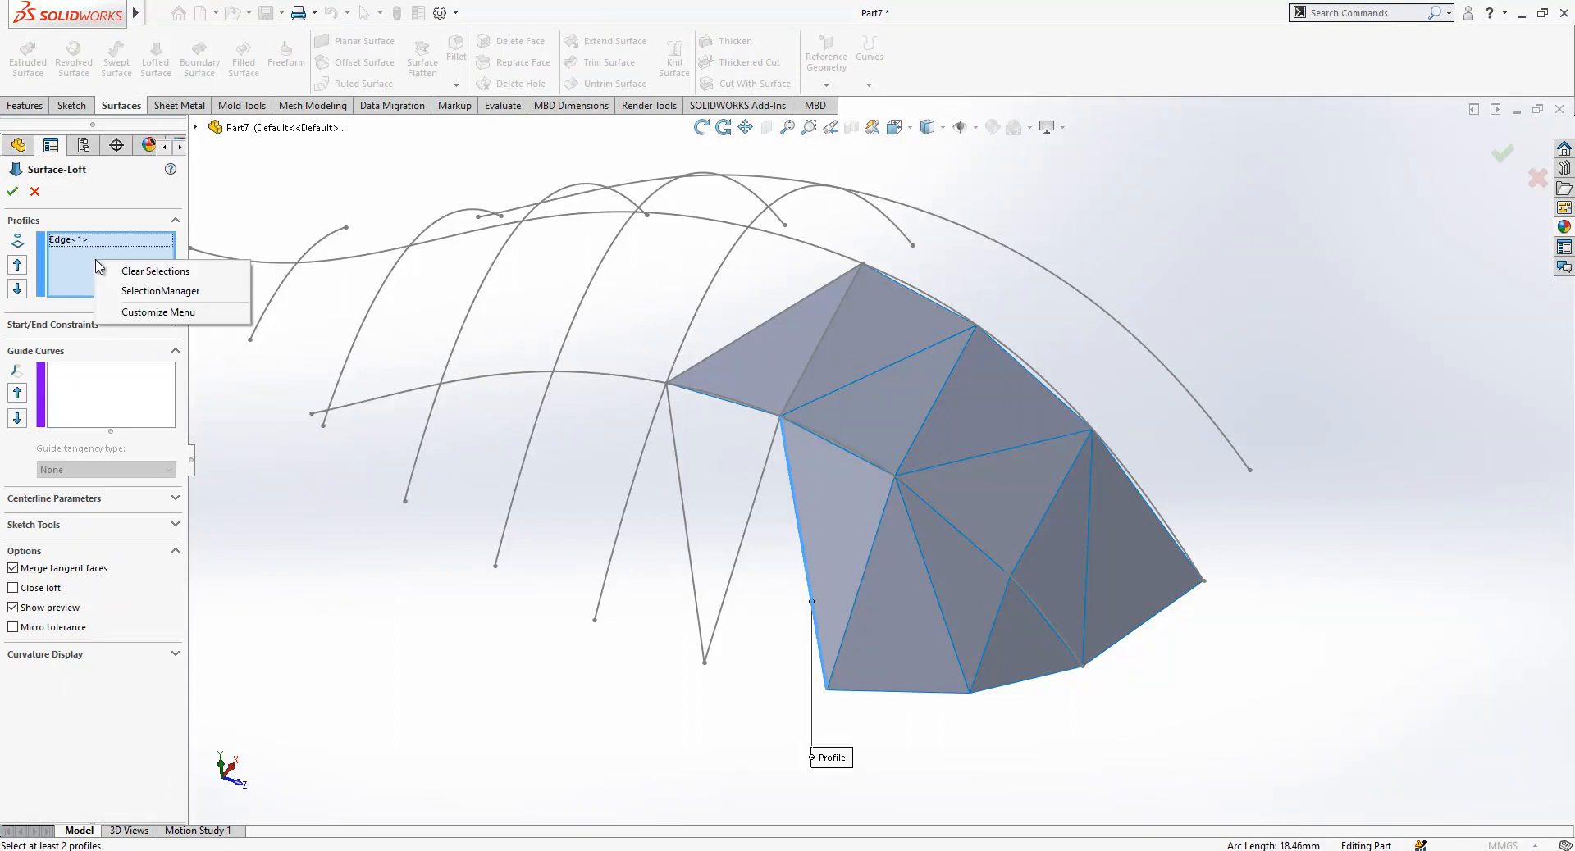
{"action": "left_click", "coordinate": [131, 291]}
{"action": "left_click", "coordinate": [728, 605]}
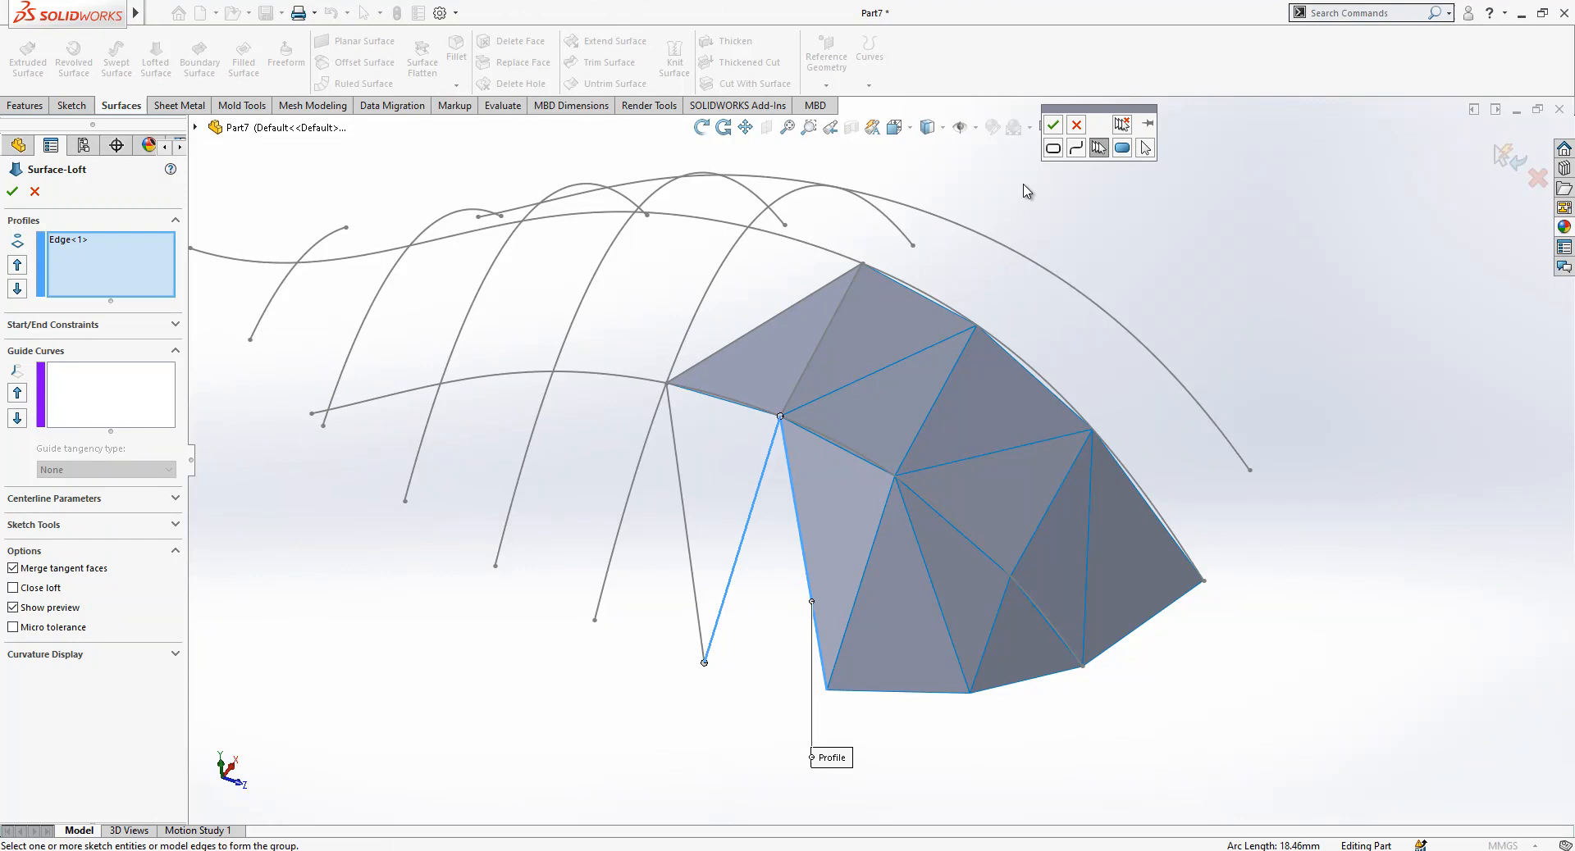
{"action": "left_click", "coordinate": [1052, 126]}
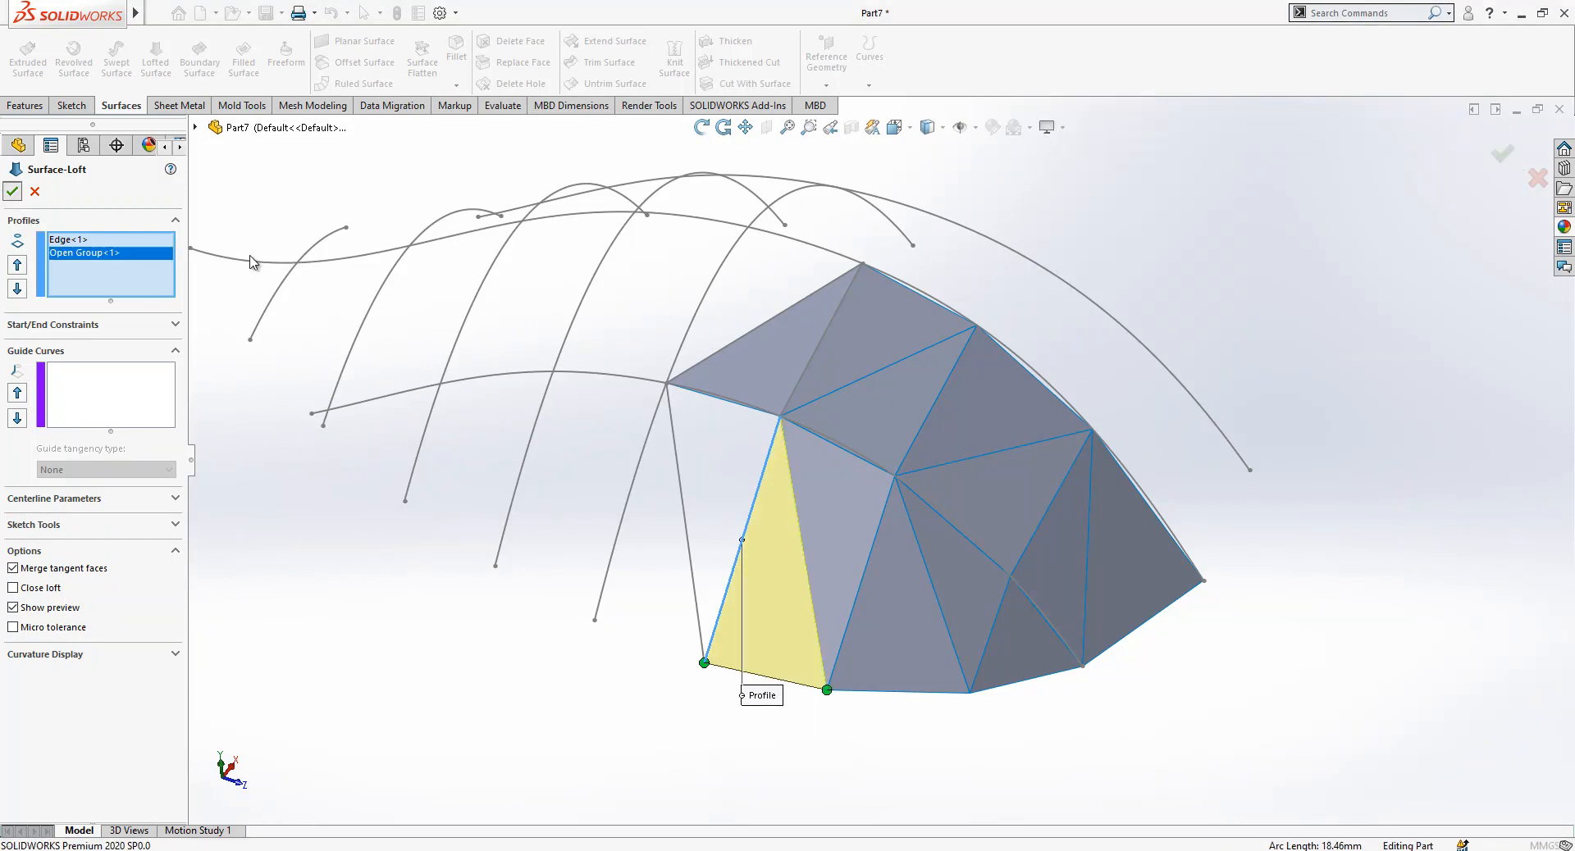
{"action": "left_click", "coordinate": [12, 192]}
Loft a triangular surface between the downward 3DSketch20 line from the arch crossing and the outermost lower facet's open side edge.
{"action": "scroll", "coordinate": [989, 433], "scroll_direction": "up", "scroll_amount": 2}
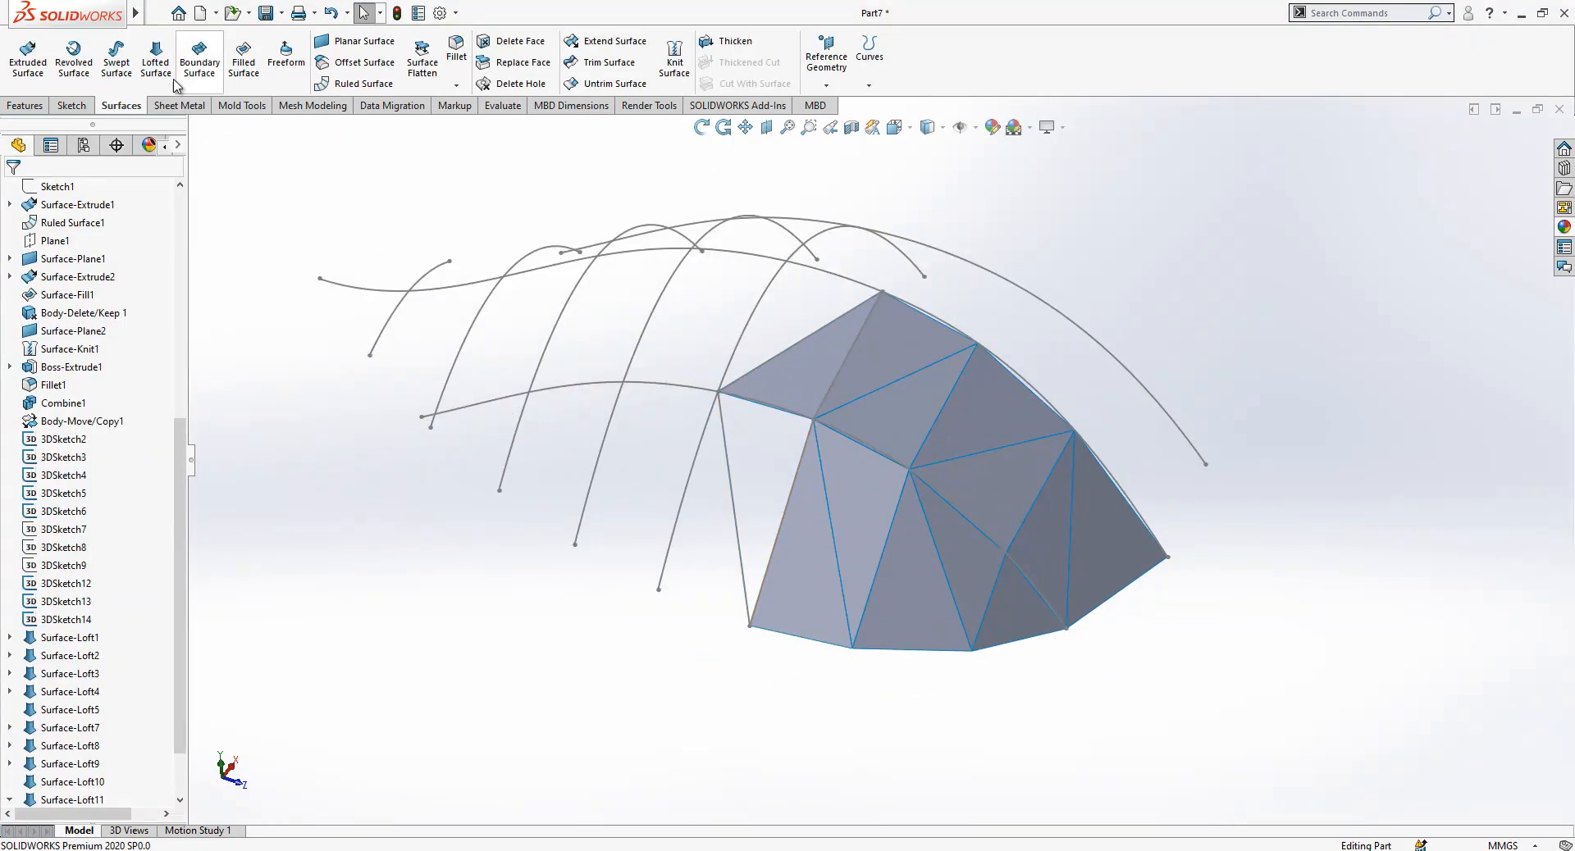
{"action": "left_click", "coordinate": [156, 56]}
{"action": "right_click", "coordinate": [129, 273]}
{"action": "left_click", "coordinate": [201, 296]}
{"action": "left_click", "coordinate": [737, 526]}
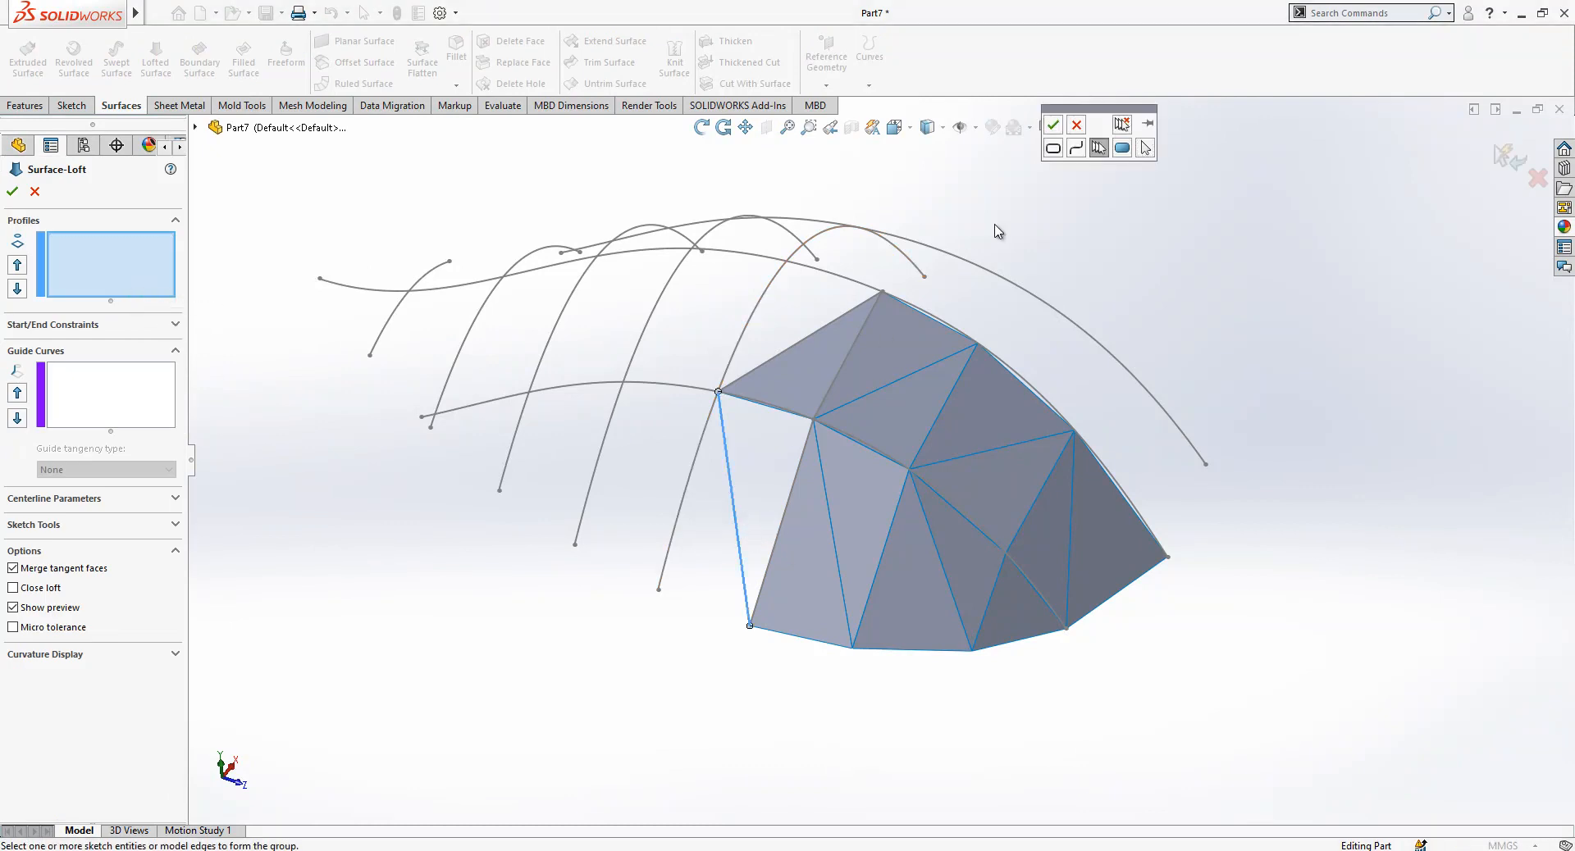
{"action": "left_click", "coordinate": [1053, 124]}
{"action": "right_click", "coordinate": [102, 304]}
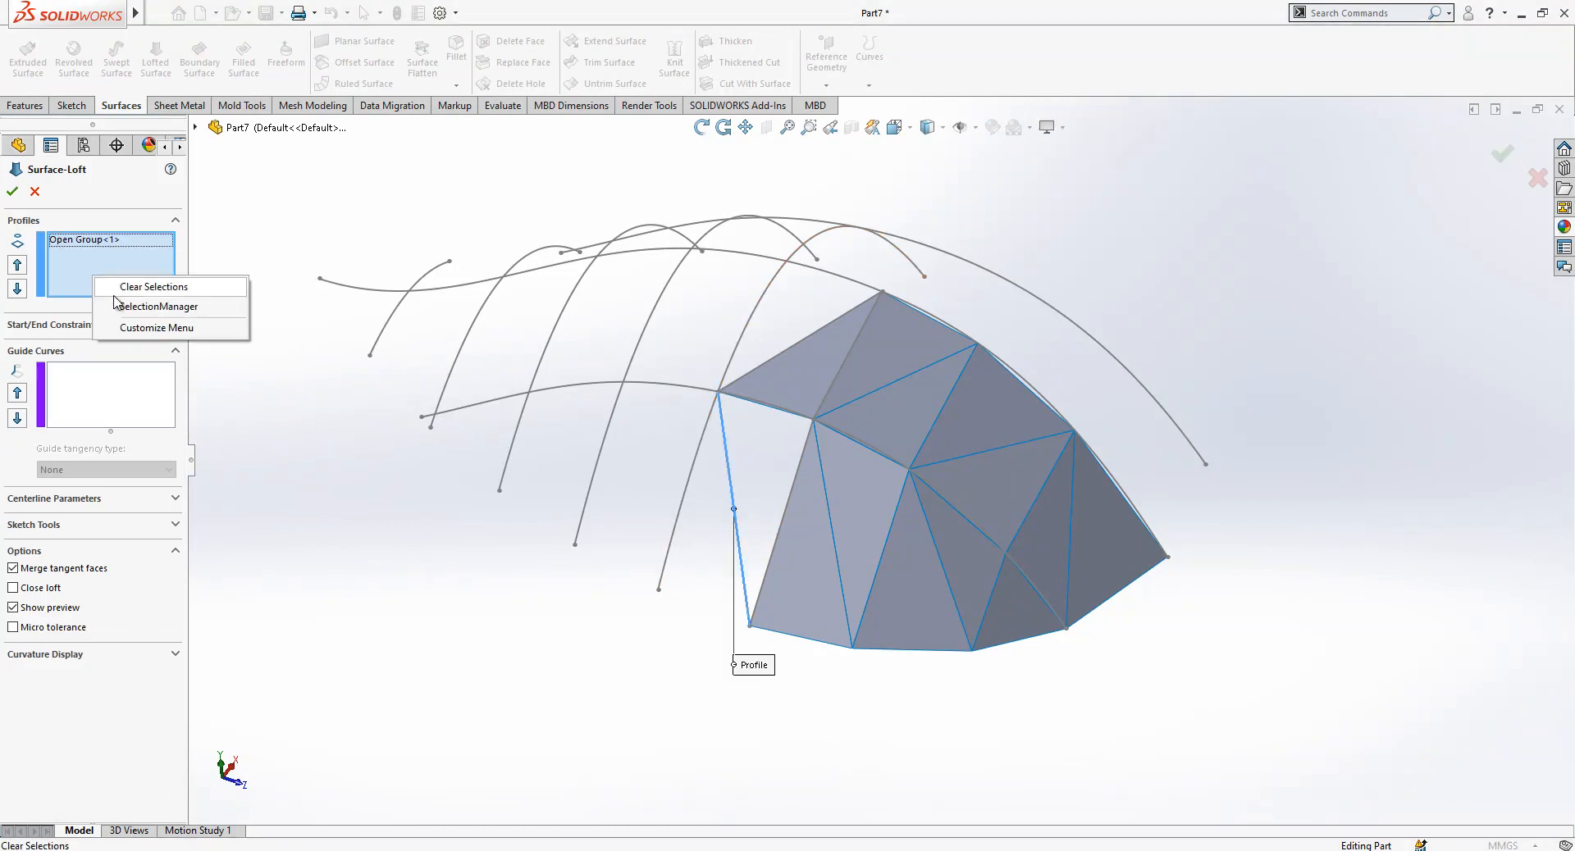
{"action": "left_click", "coordinate": [155, 306]}
{"action": "left_click", "coordinate": [782, 525]}
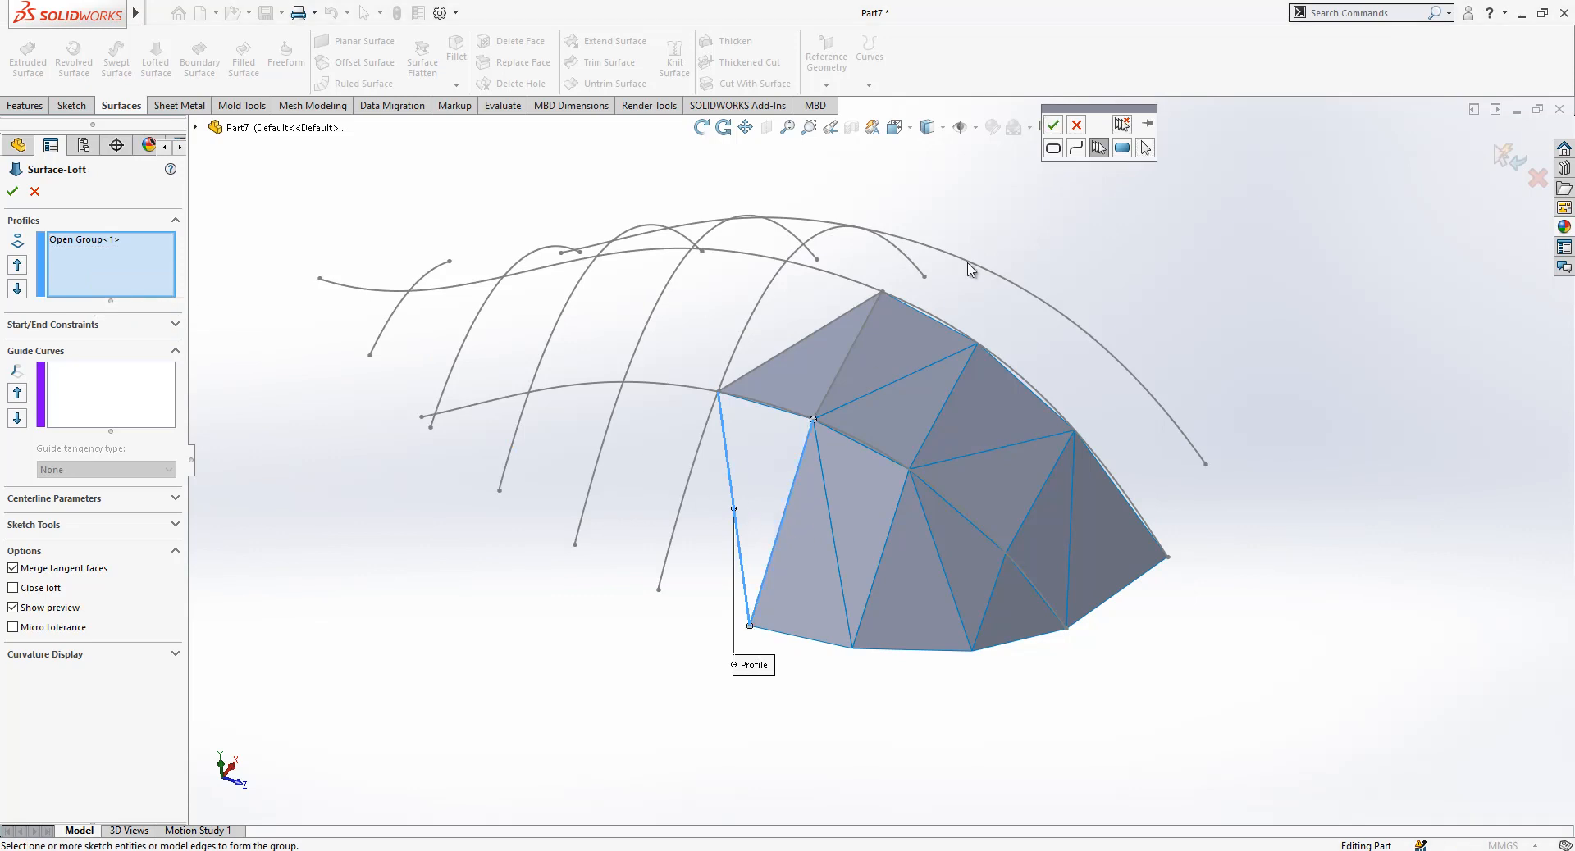
{"action": "left_click", "coordinate": [1054, 125]}
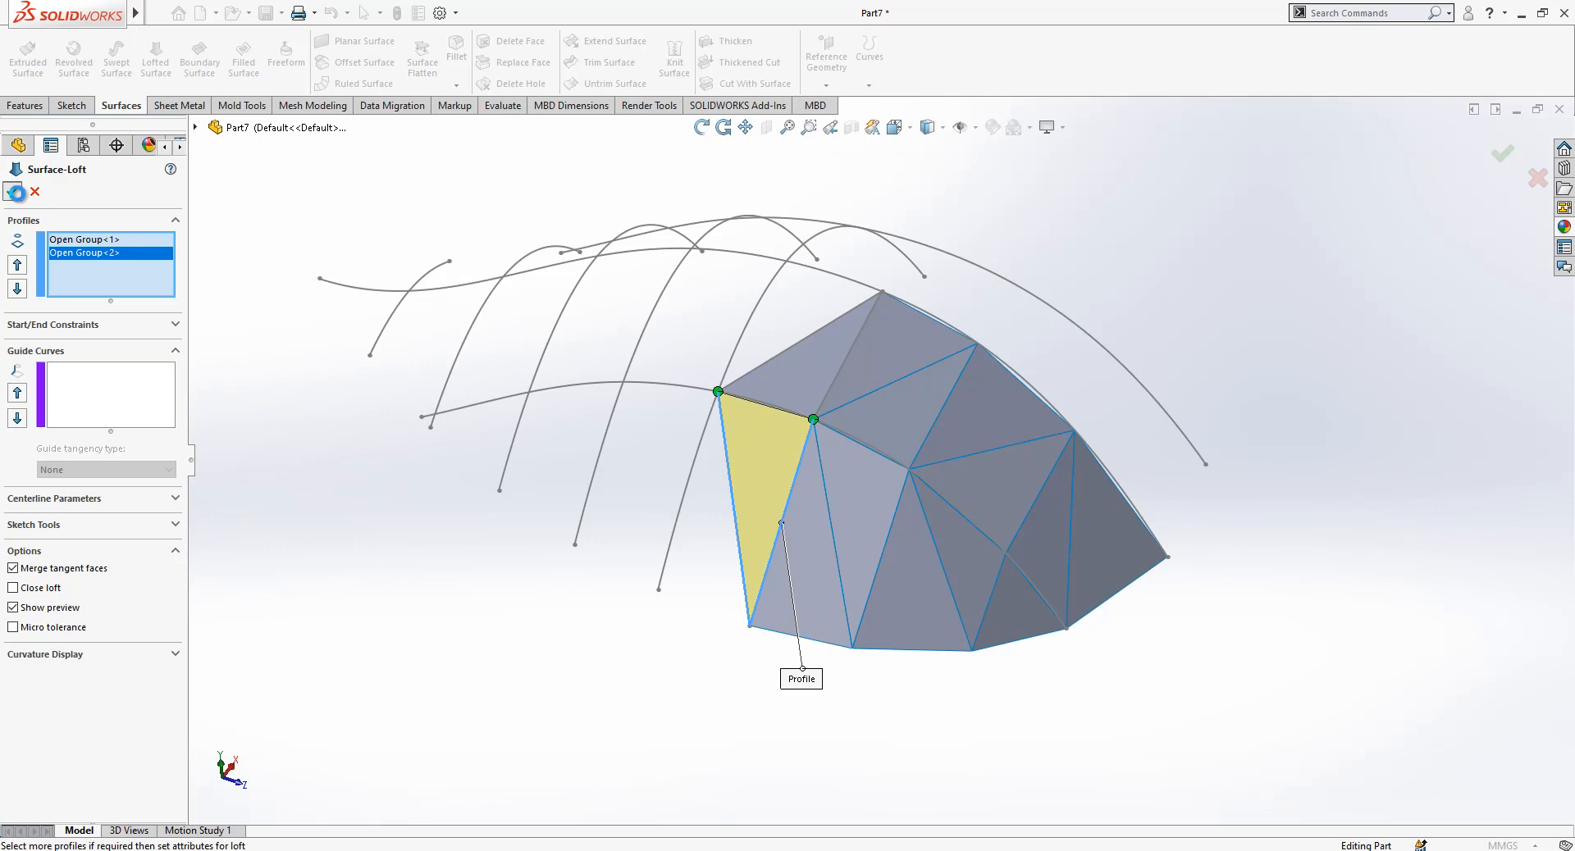
{"action": "left_click", "coordinate": [13, 192]}
Hide 3DSketch20 under Surface-Loft11 and collapse that feature's tree entry.
{"action": "middle_click_drag", "start_coordinate": [1206, 267], "coordinate": [903, 350]}
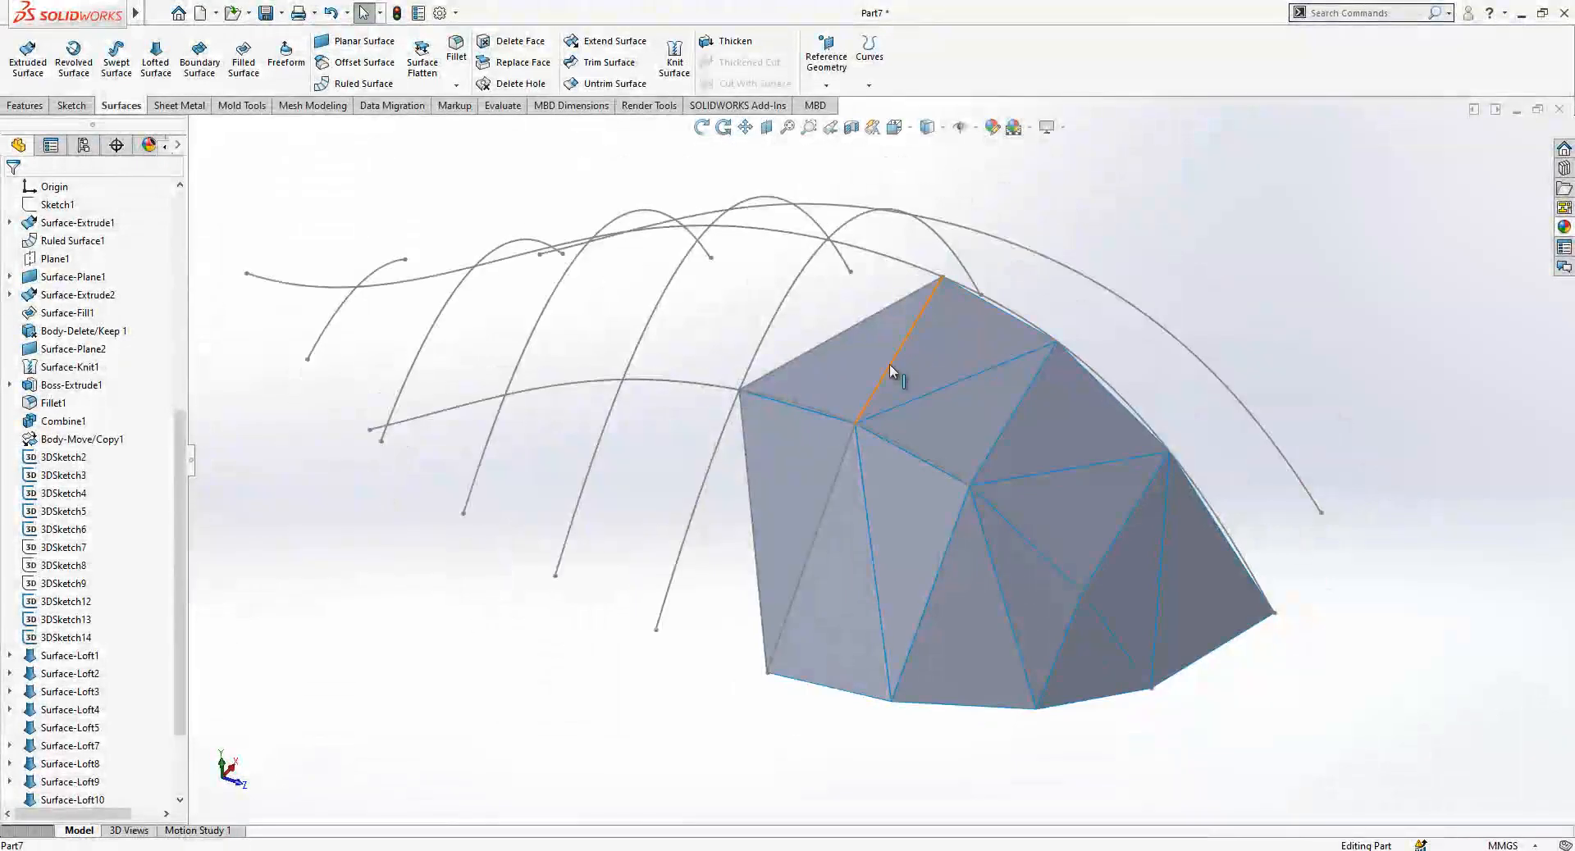
{"action": "scroll", "coordinate": [184, 671], "scroll_direction": "down", "scroll_amount": 2}
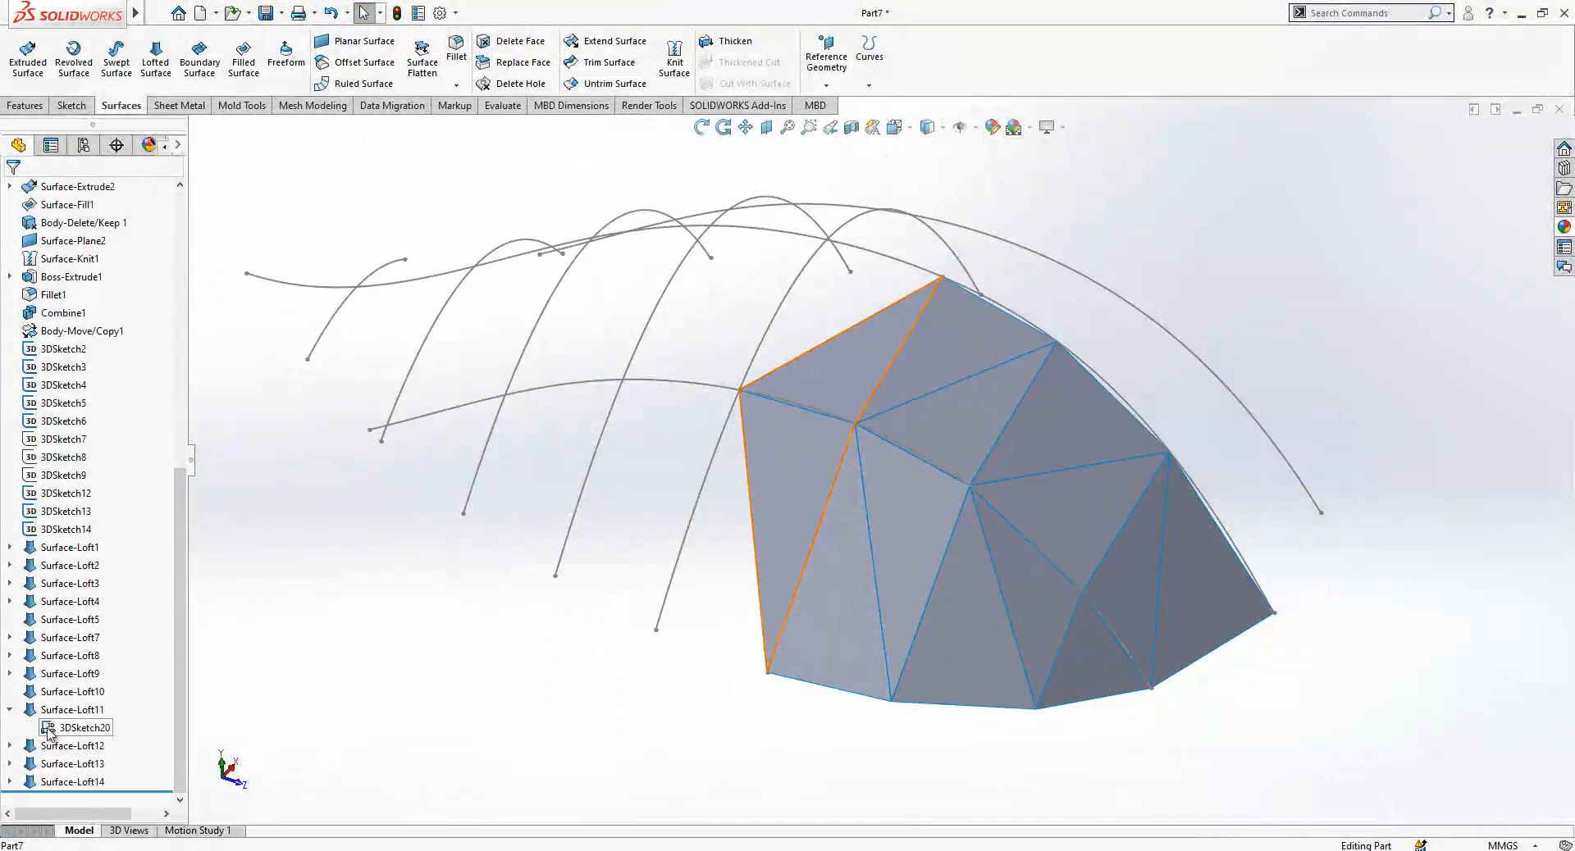
{"action": "left_click", "coordinate": [85, 728]}
{"action": "left_click", "coordinate": [93, 699]}
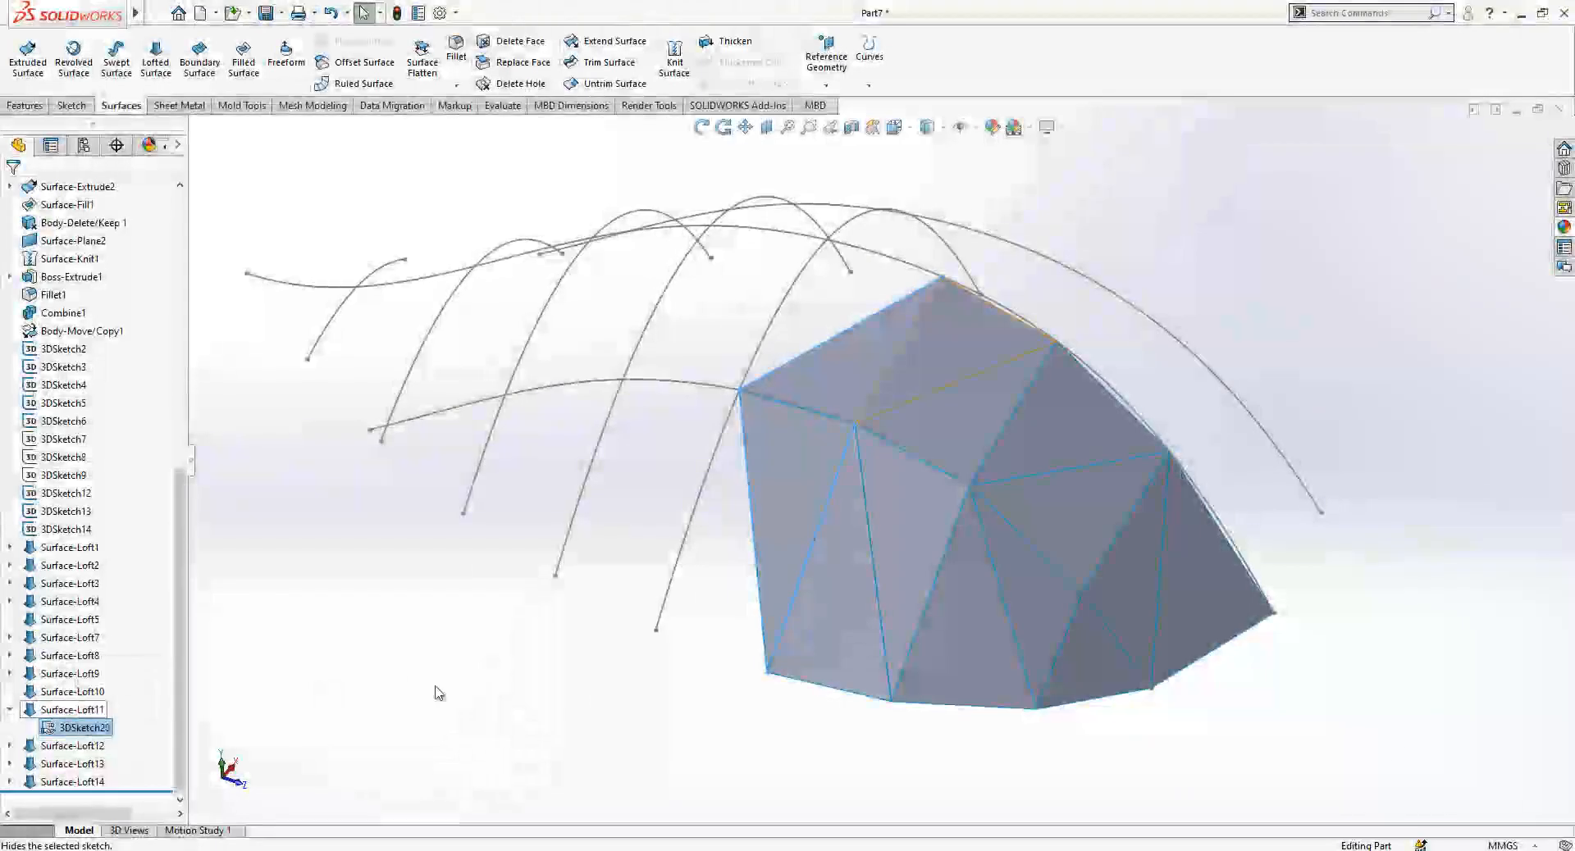
{"action": "middle_click_drag", "start_coordinate": [977, 408], "coordinate": [775, 449]}
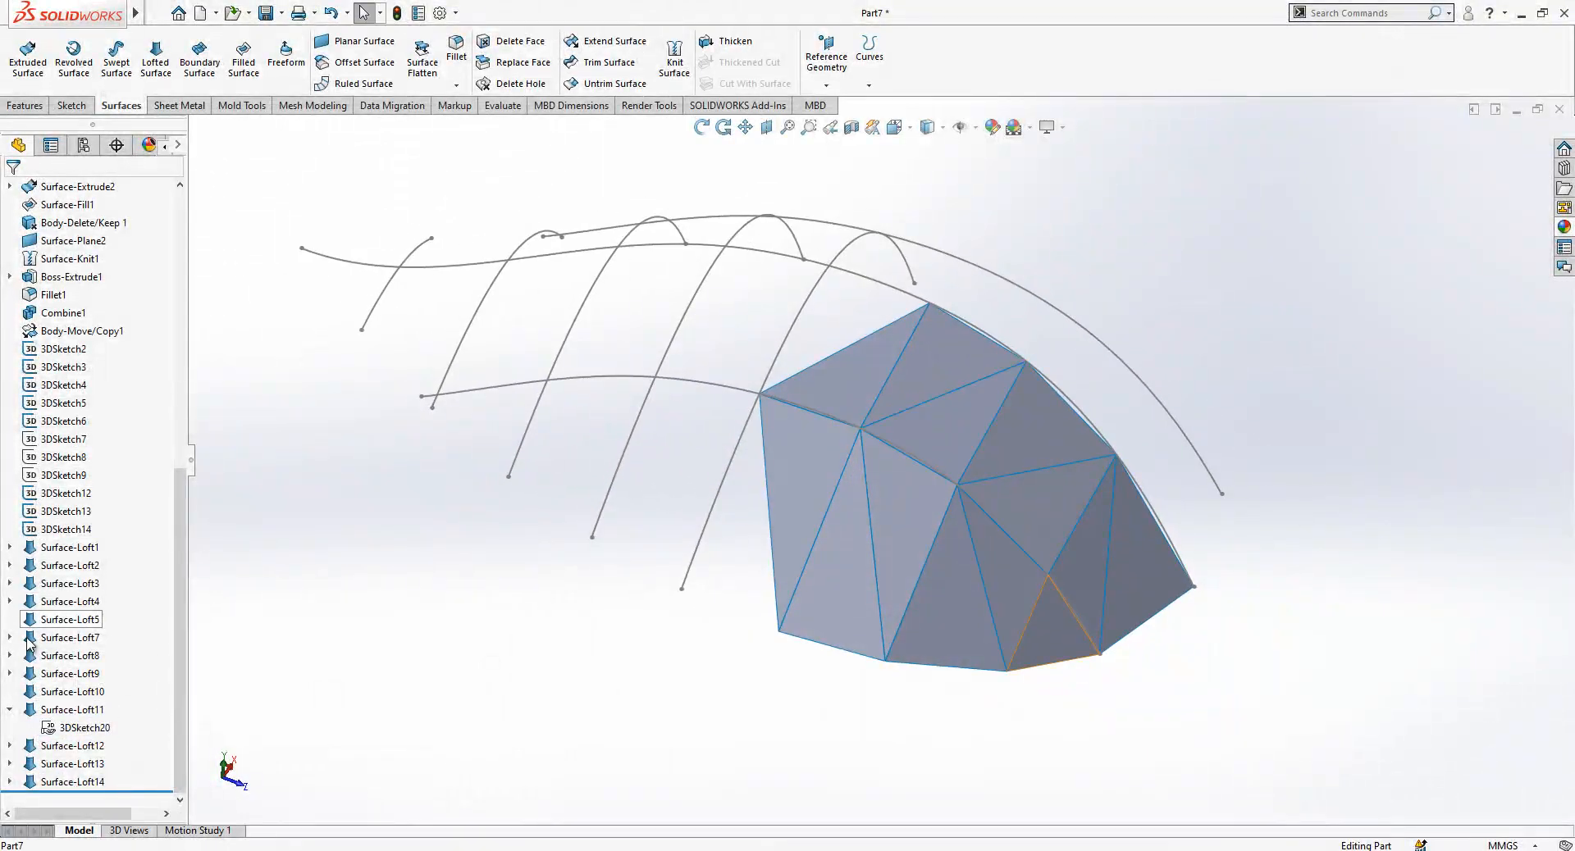
{"action": "left_click", "coordinate": [9, 710]}
Start a 3D sketch and draw lines down the arch nearest the shell, from its upper guide-curve crossing through its lower crossing to its end.
{"action": "middle_click_drag", "start_coordinate": [622, 604], "coordinate": [705, 366]}
{"action": "scroll", "coordinate": [751, 361], "scroll_direction": "down", "scroll_amount": 2}
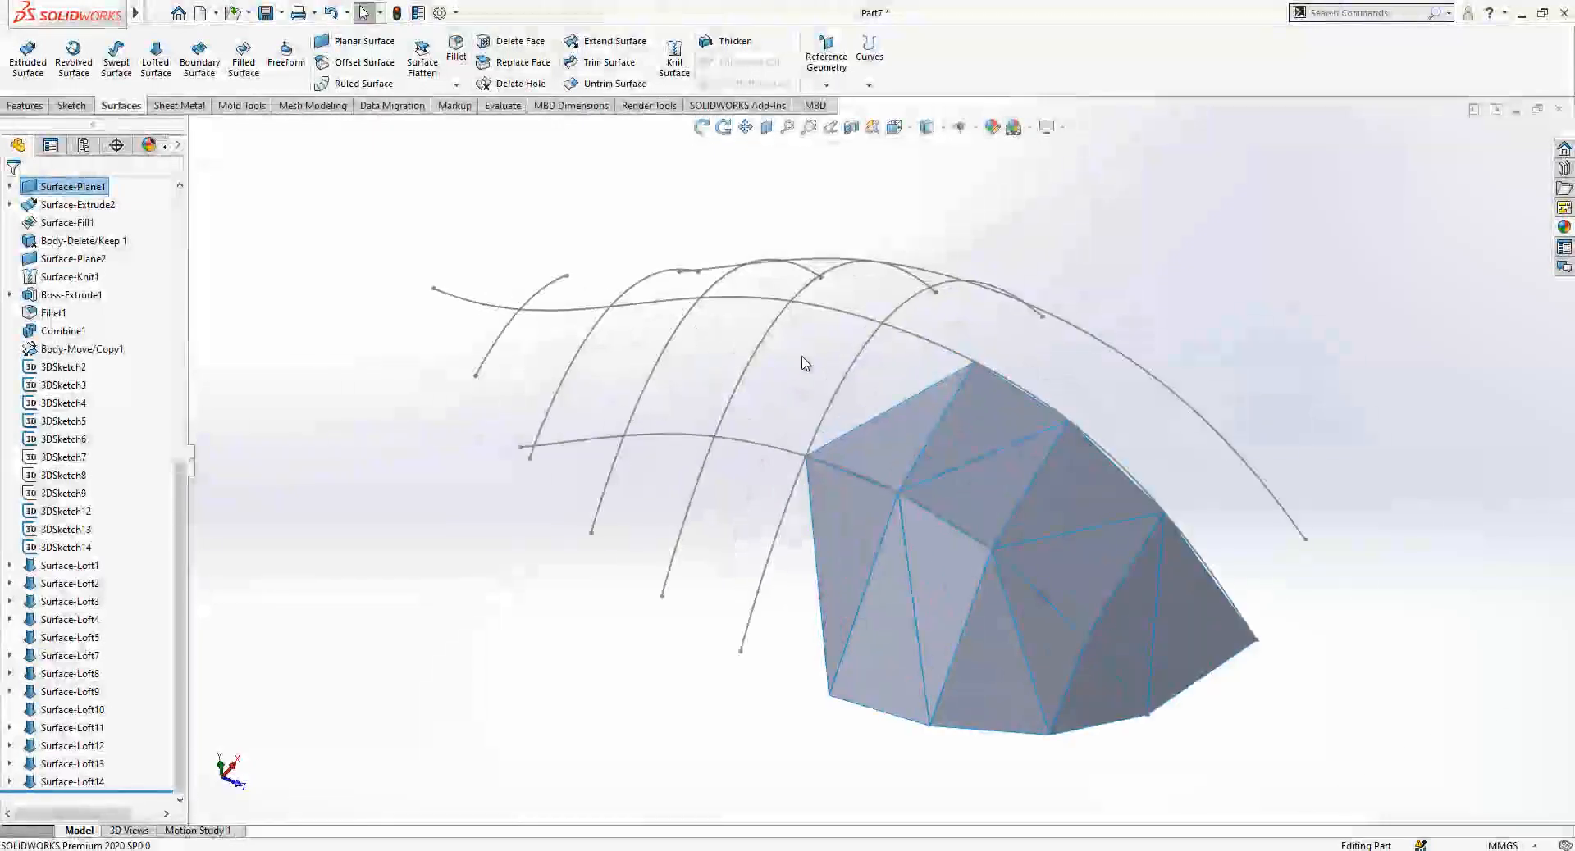
{"action": "left_click", "coordinate": [65, 107]}
{"action": "left_click", "coordinate": [23, 85]}
{"action": "left_click", "coordinate": [37, 132]}
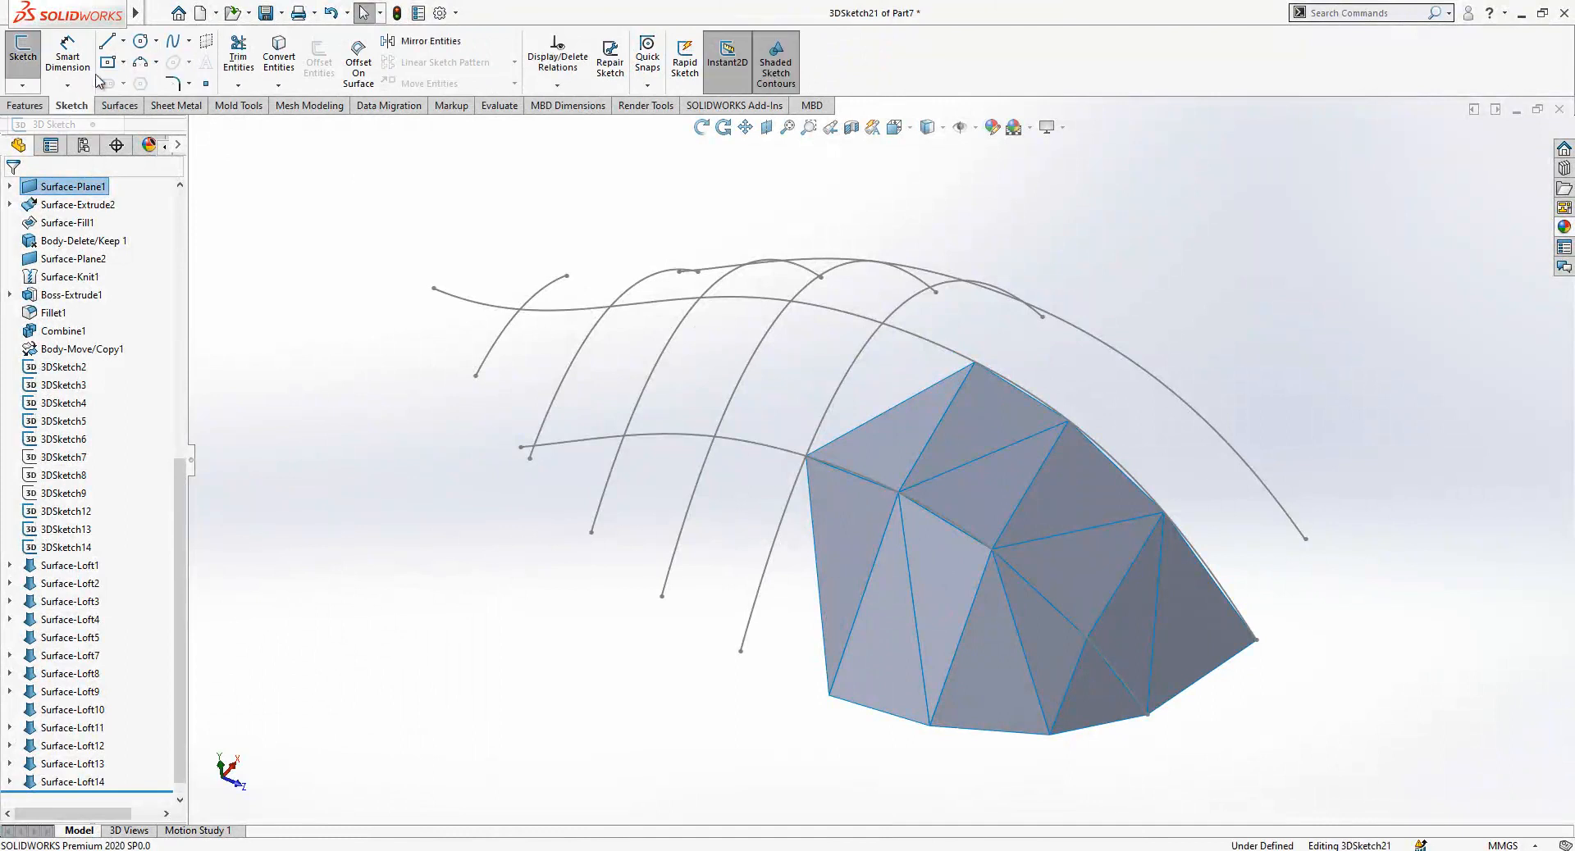
{"action": "left_click", "coordinate": [107, 42]}
{"action": "scroll", "coordinate": [808, 447], "scroll_direction": "down", "scroll_amount": 2}
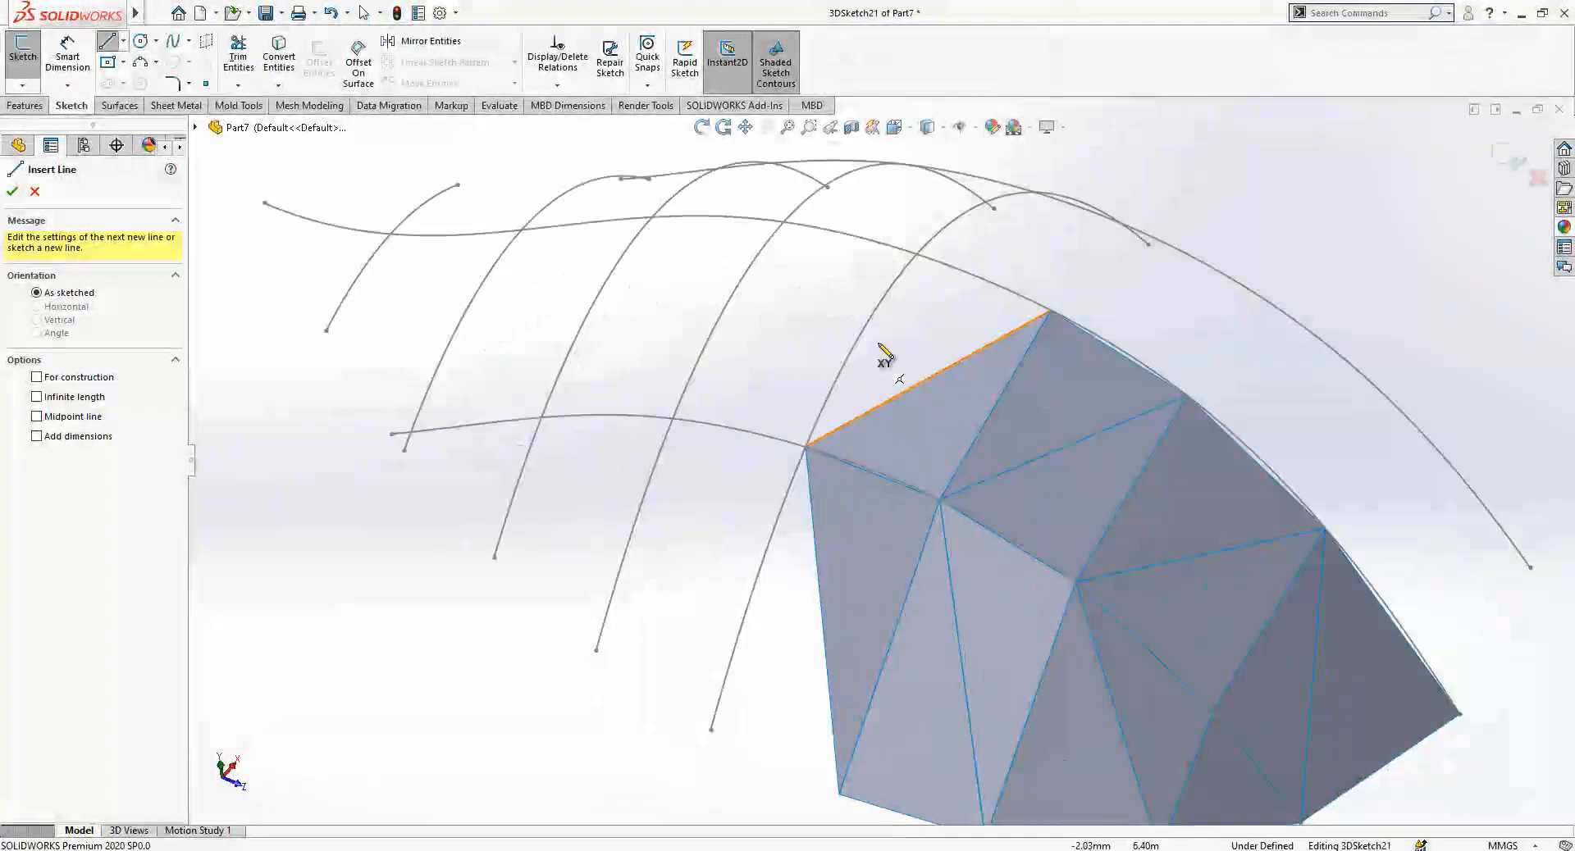
{"action": "left_click", "coordinate": [917, 255]}
{"action": "left_click", "coordinate": [807, 447]}
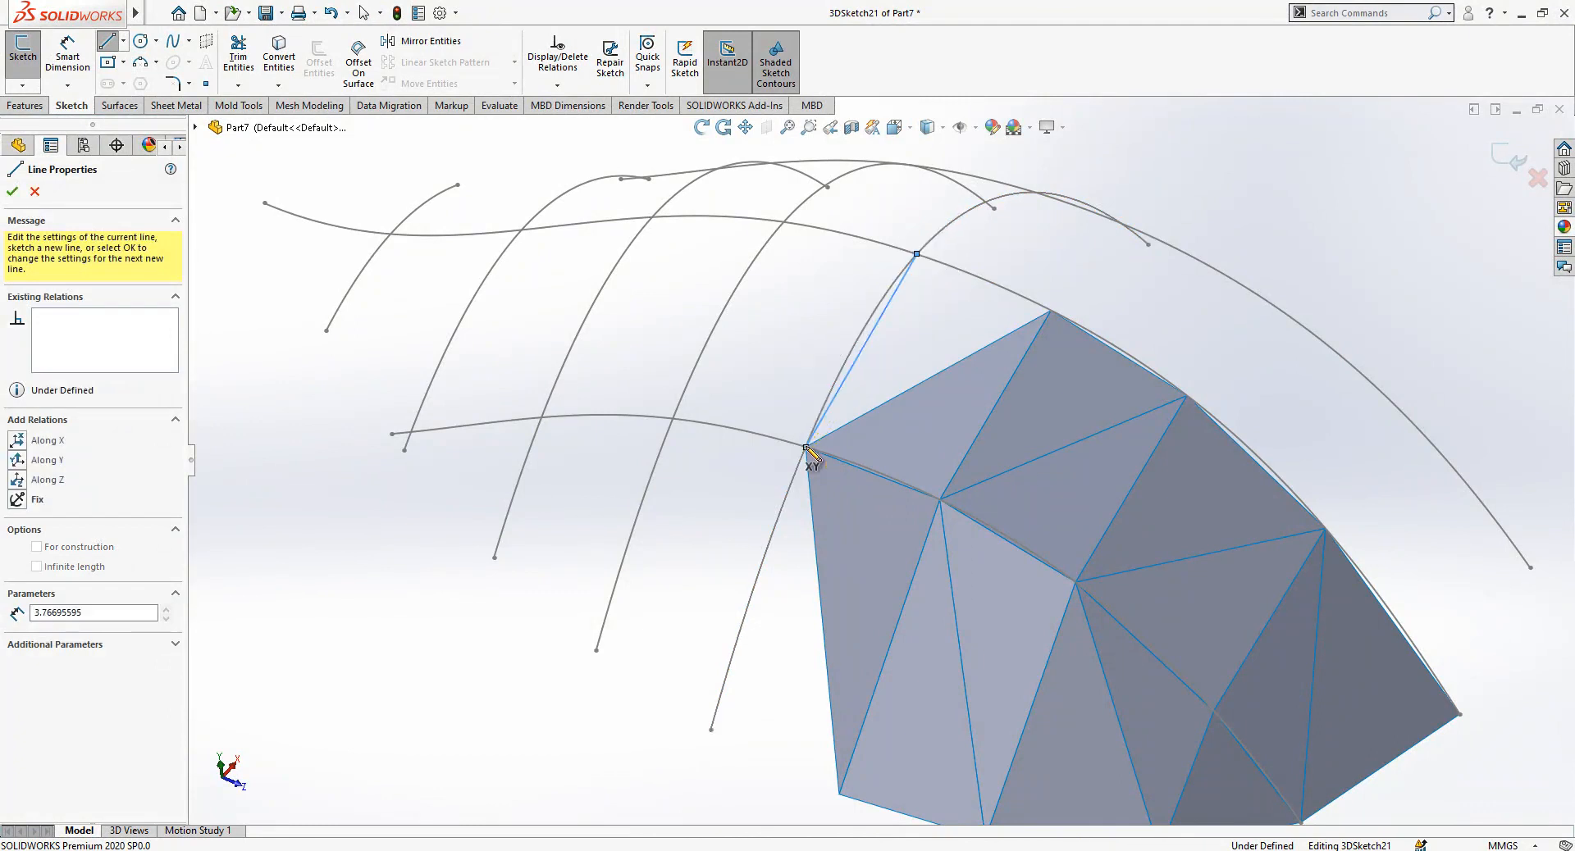
{"action": "left_click", "coordinate": [711, 730]}
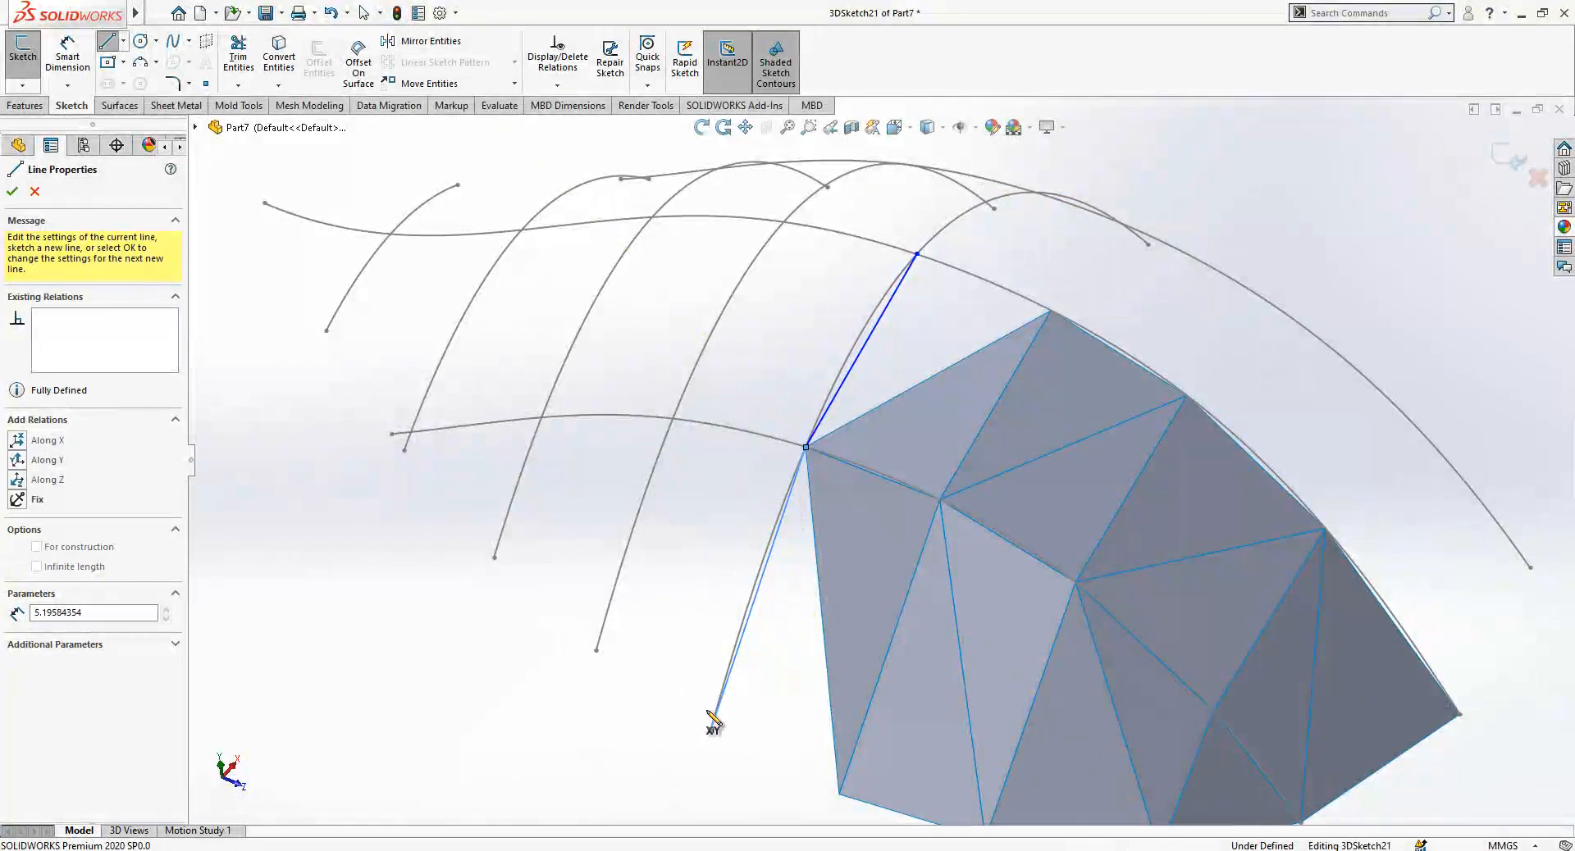
Continue the lines to the next arch's lower end, back to the shared lower crossing, and up to the next arch's upper crossing.
{"action": "left_click", "coordinate": [596, 652]}
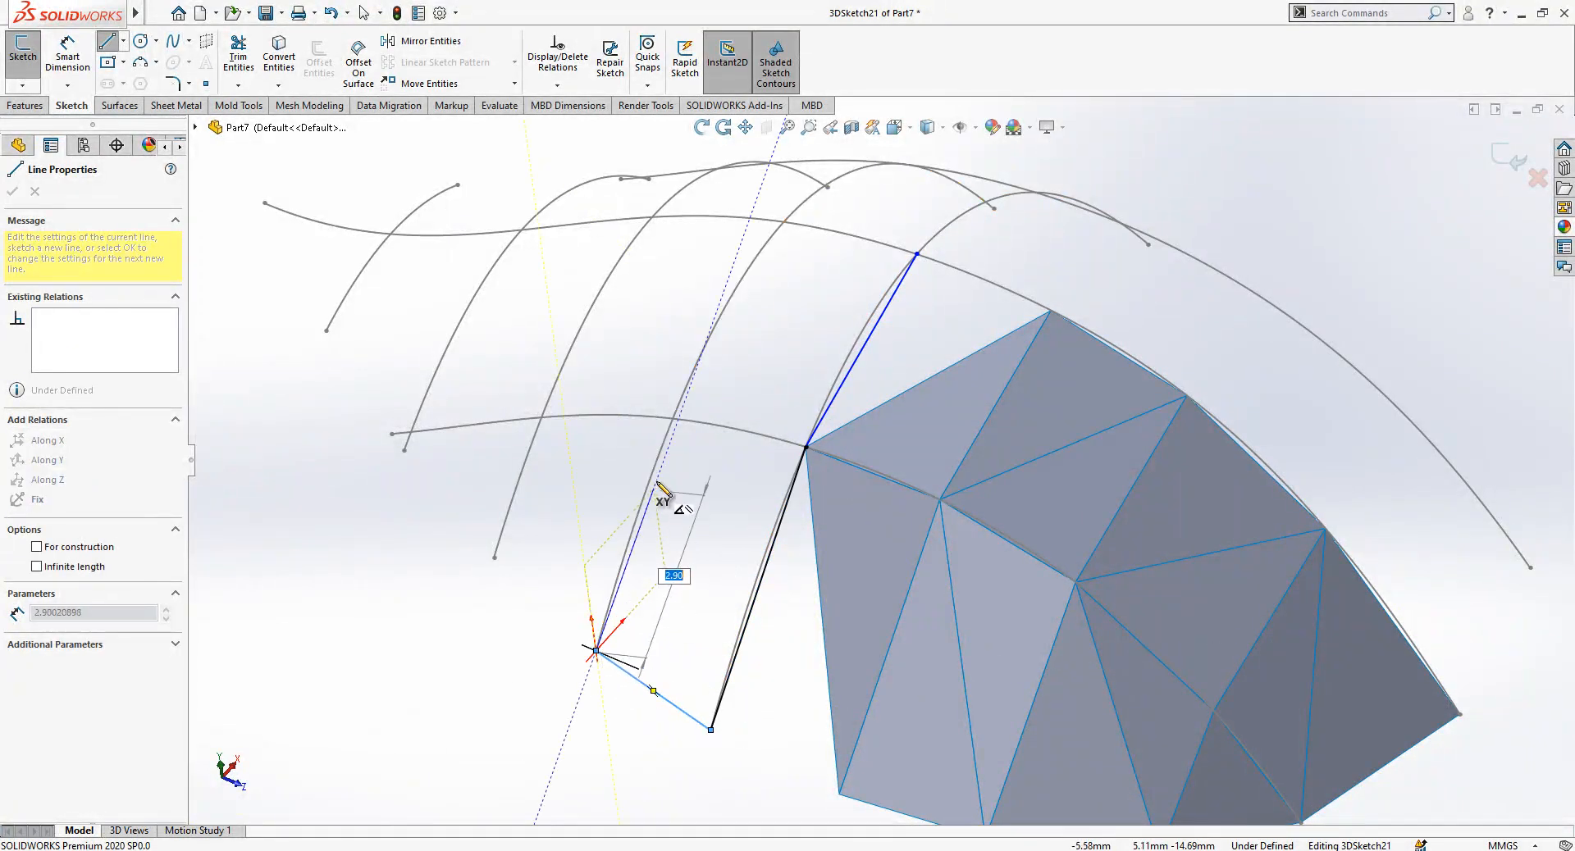
{"action": "left_click", "coordinate": [807, 447]}
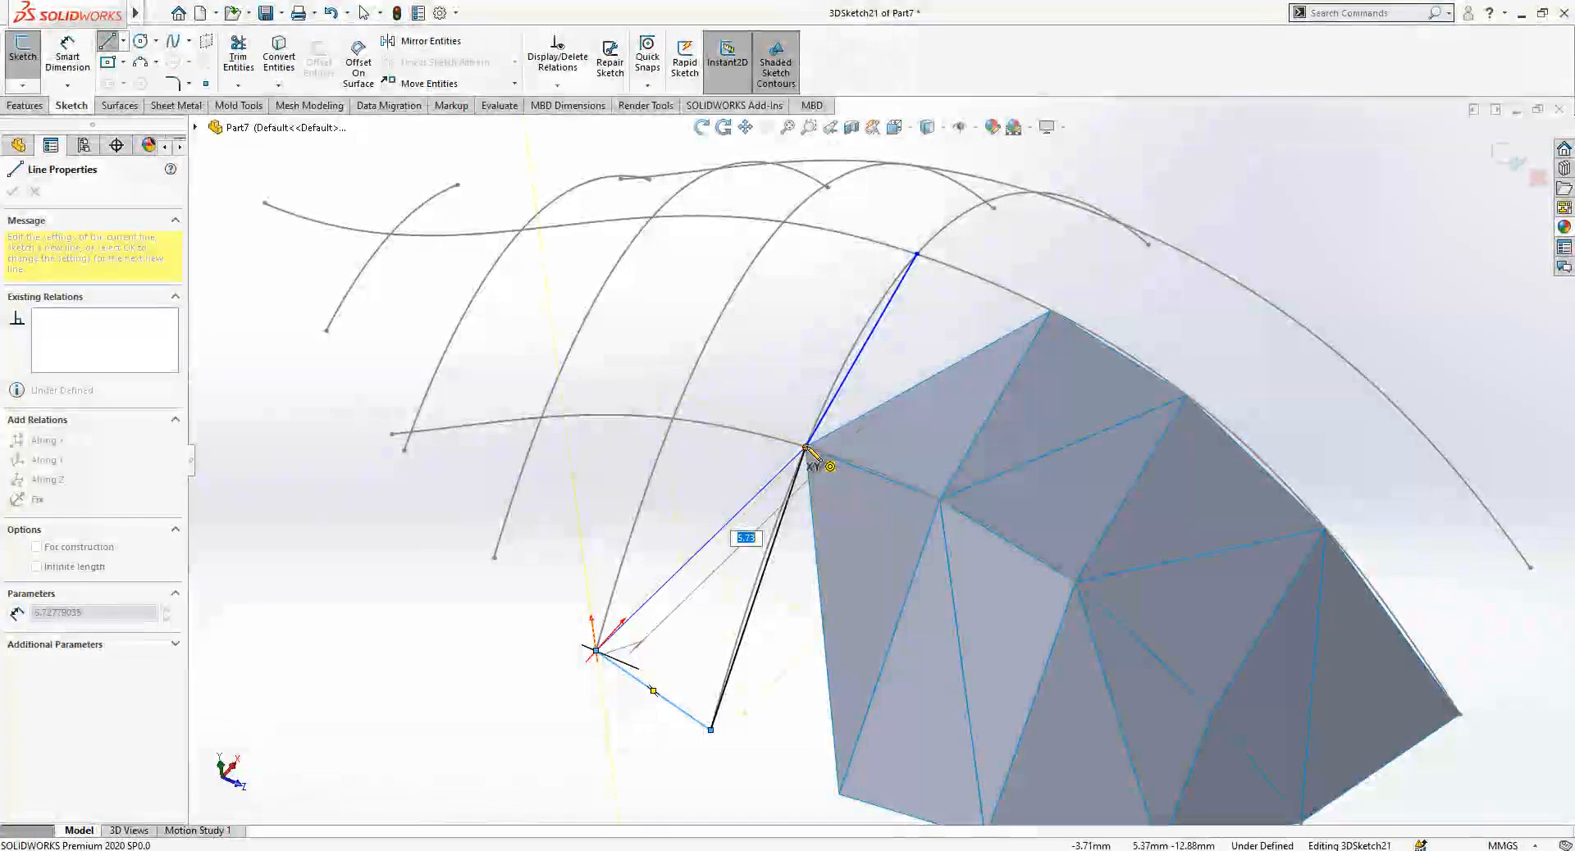
{"action": "left_click", "coordinate": [784, 222]}
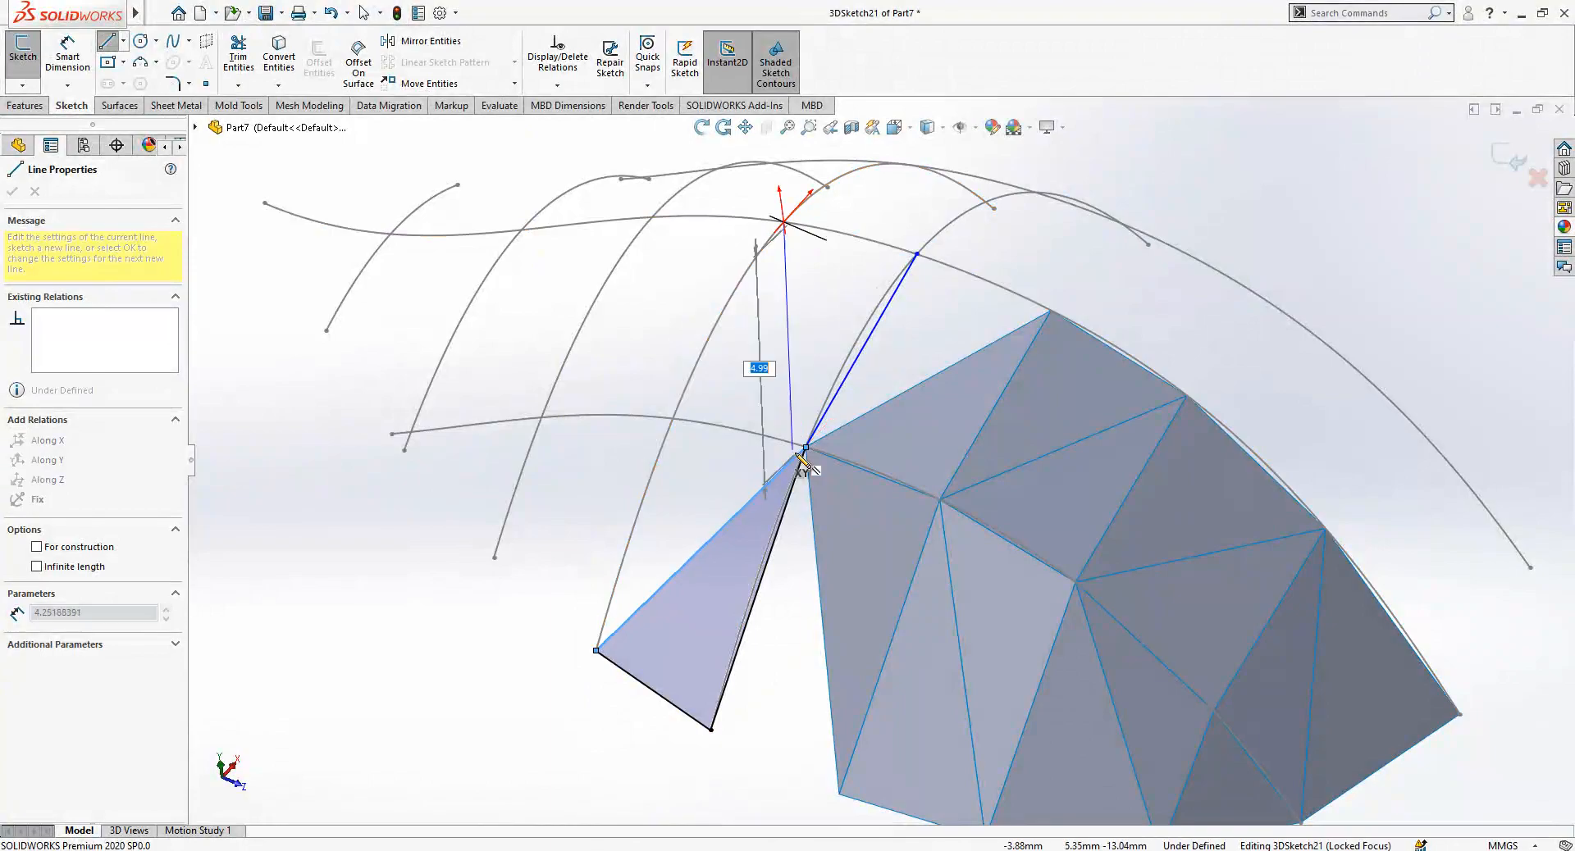
{"action": "key", "text": "Escape"}
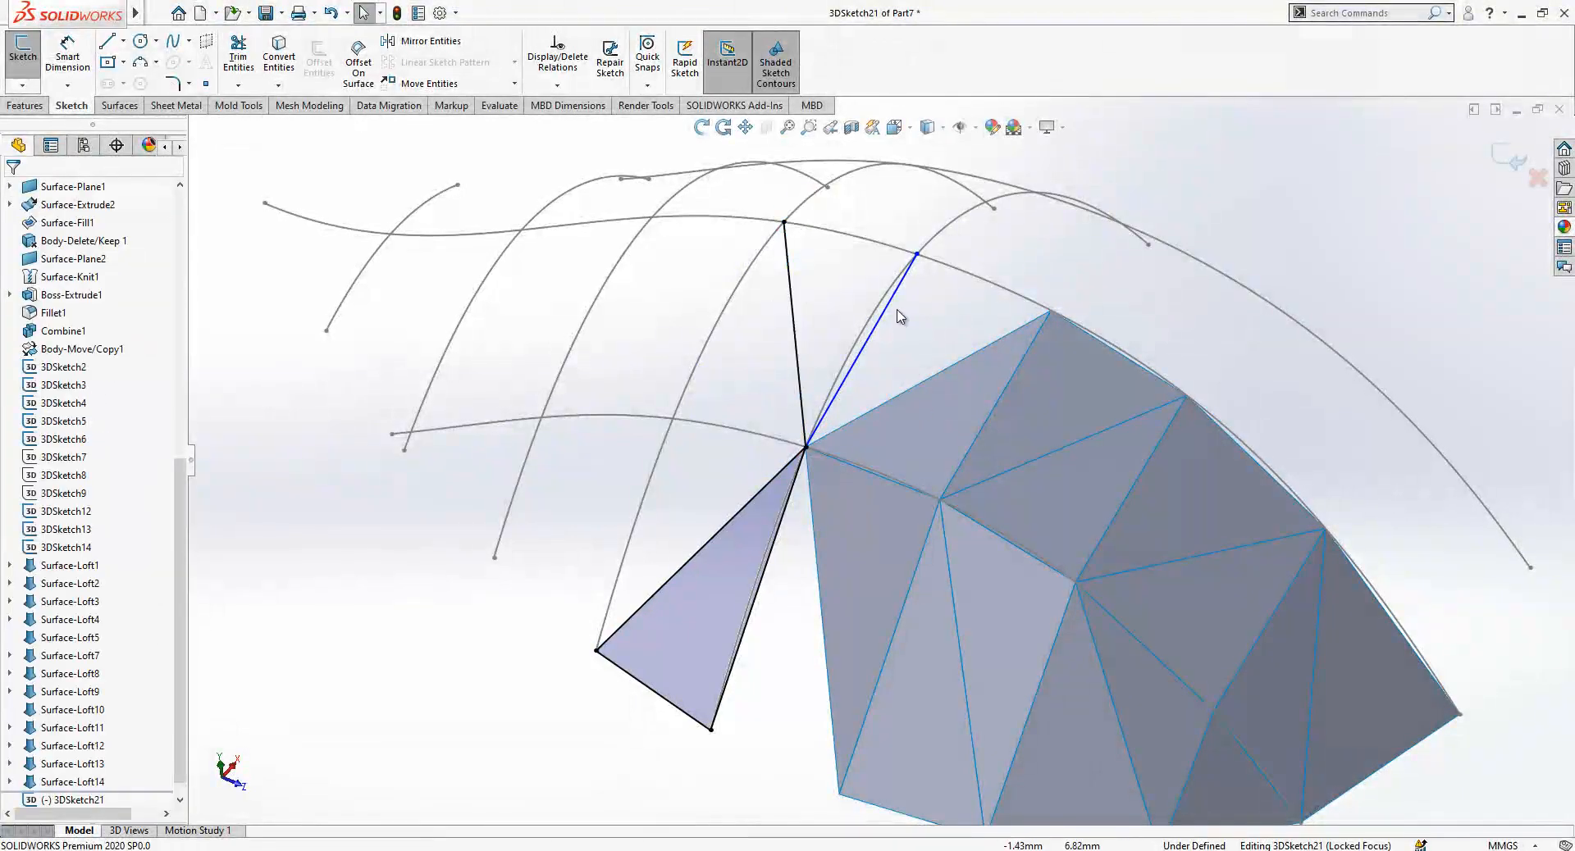
Delete the under-defined upper line, redraw it from the shell's lower crossing to the same arch's upper crossing, and close the 3D sketch.
{"action": "left_click", "coordinate": [897, 307]}
{"action": "key", "text": "Delete"}
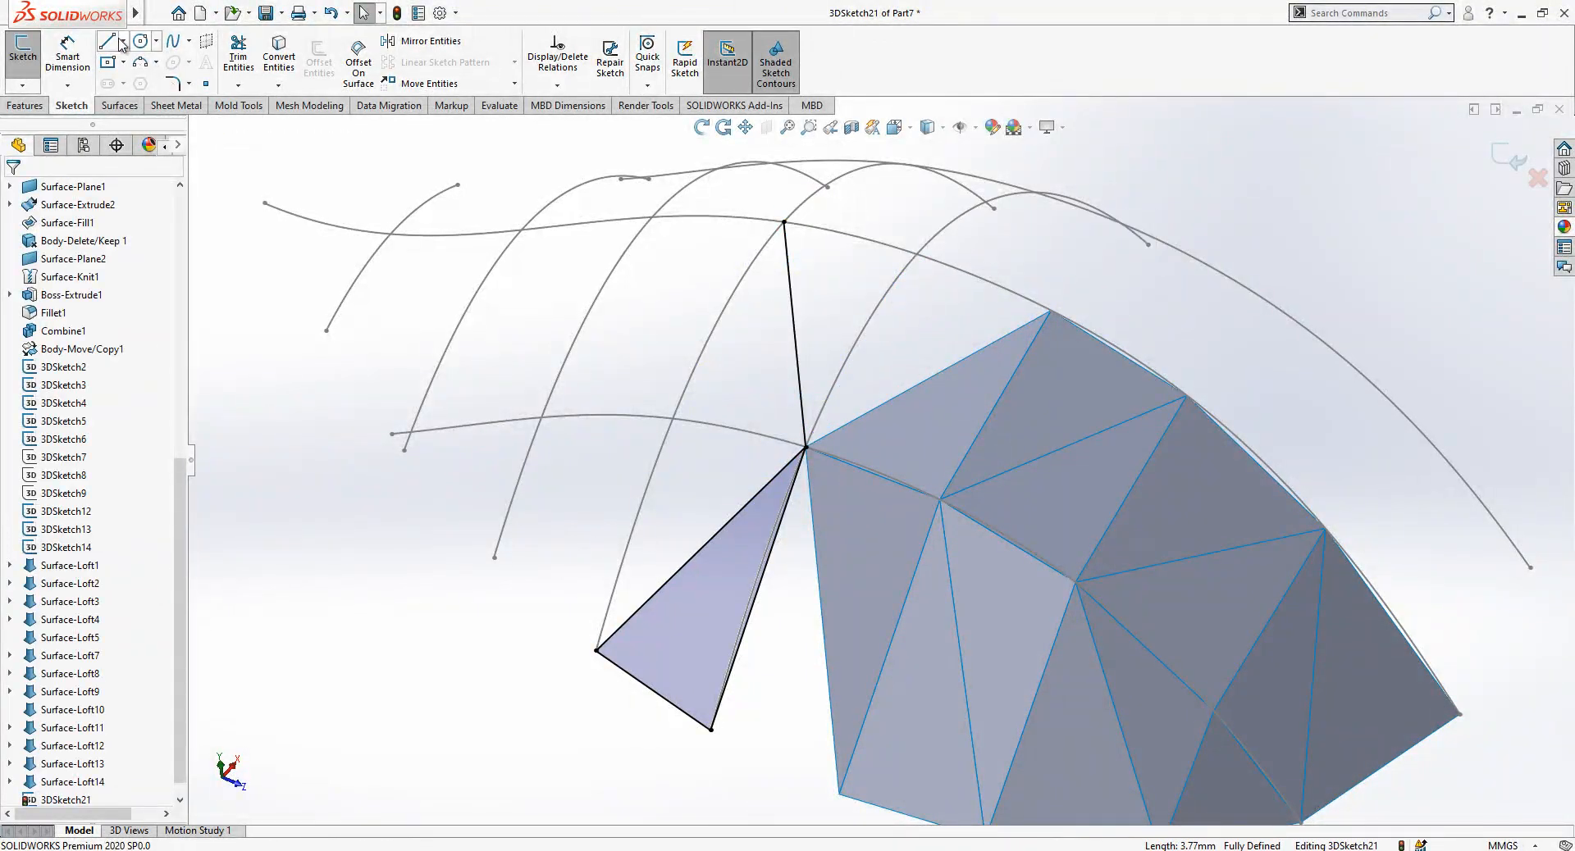
{"action": "left_click", "coordinate": [112, 43]}
{"action": "left_click", "coordinate": [806, 447]}
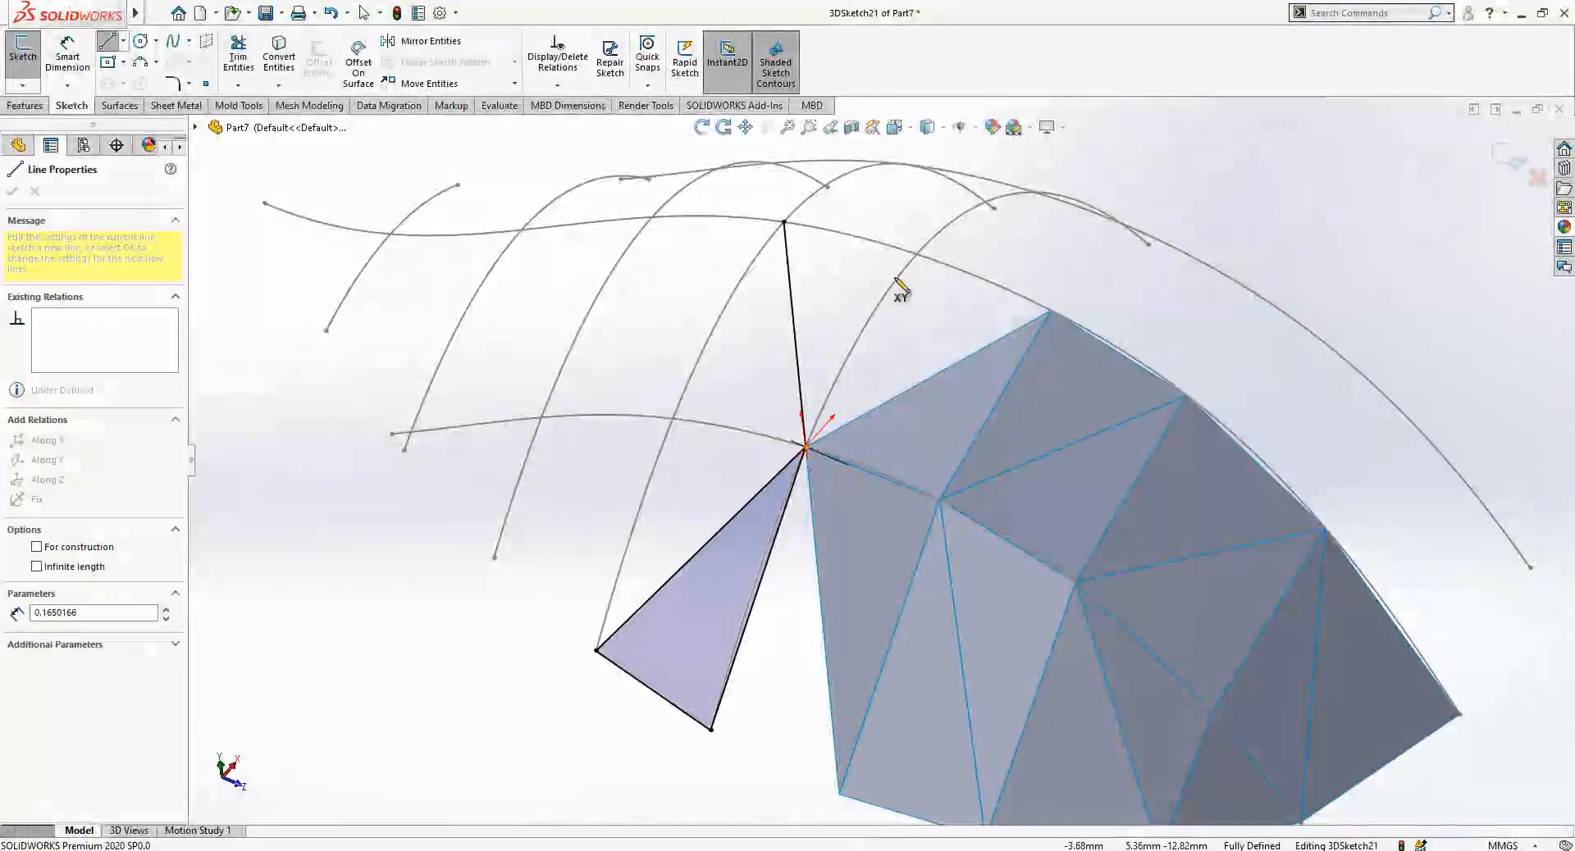
{"action": "left_click", "coordinate": [917, 257]}
{"action": "key", "text": "Escape"}
{"action": "key", "text": "Escape"}
{"action": "key", "text": "f"}
{"action": "mouse_move", "coordinate": [948, 433]}
{"action": "middle_mouse_down"}
{"action": "mouse_move", "coordinate": [1093, 299]}
{"action": "mouse_move", "coordinate": [977, 365]}
{"action": "mouse_move", "coordinate": [968, 435]}
{"action": "middle_mouse_up"}
{"action": "scroll", "coordinate": [904, 454], "scroll_direction": "down", "scroll_amount": 2}
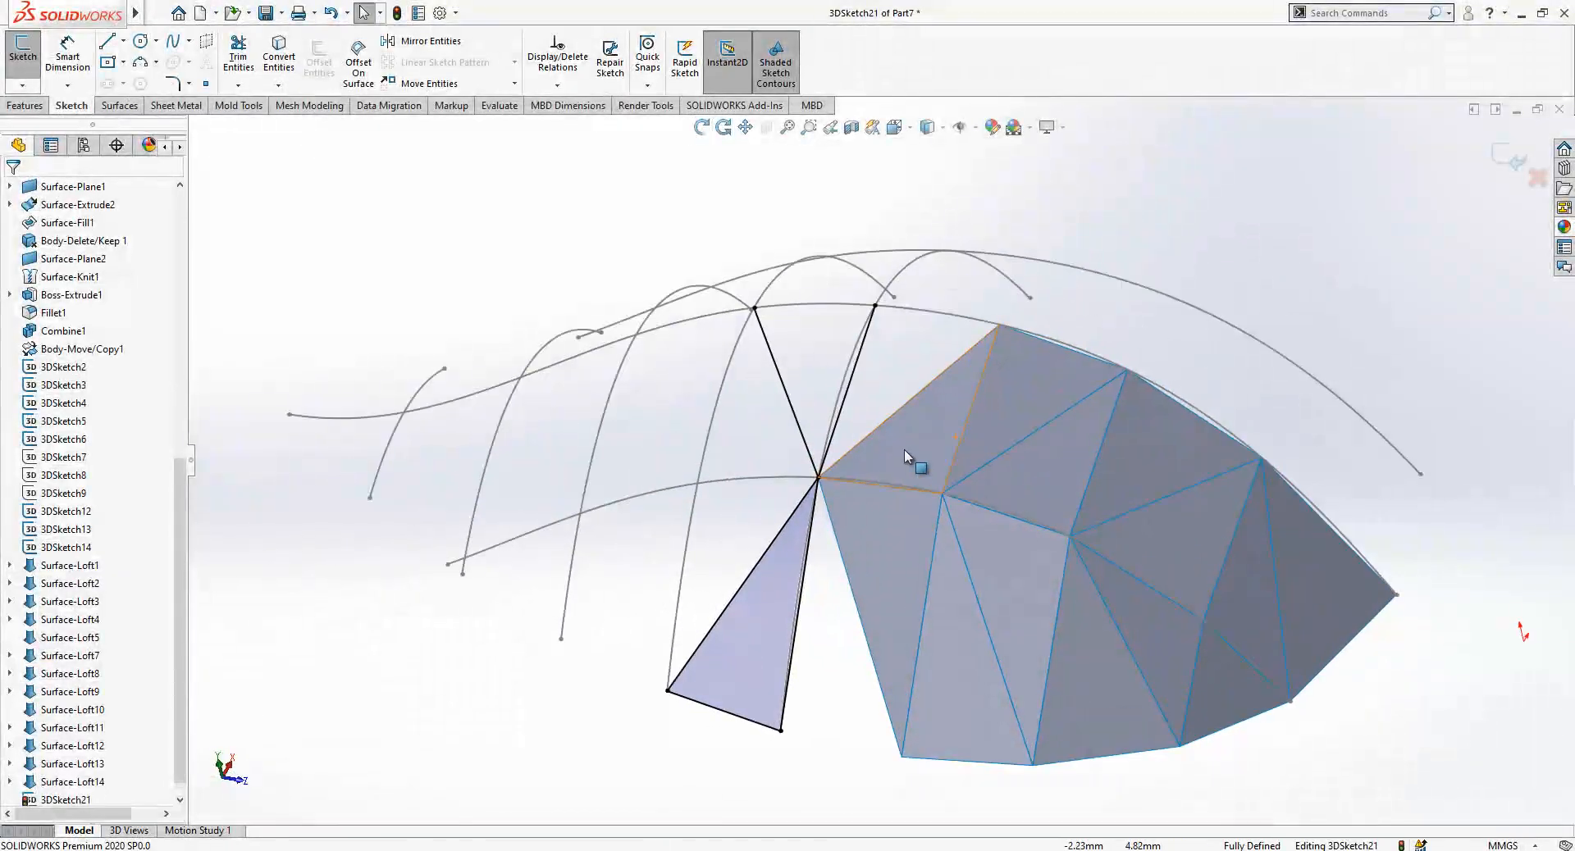
{"action": "left_click", "coordinate": [1498, 159]}
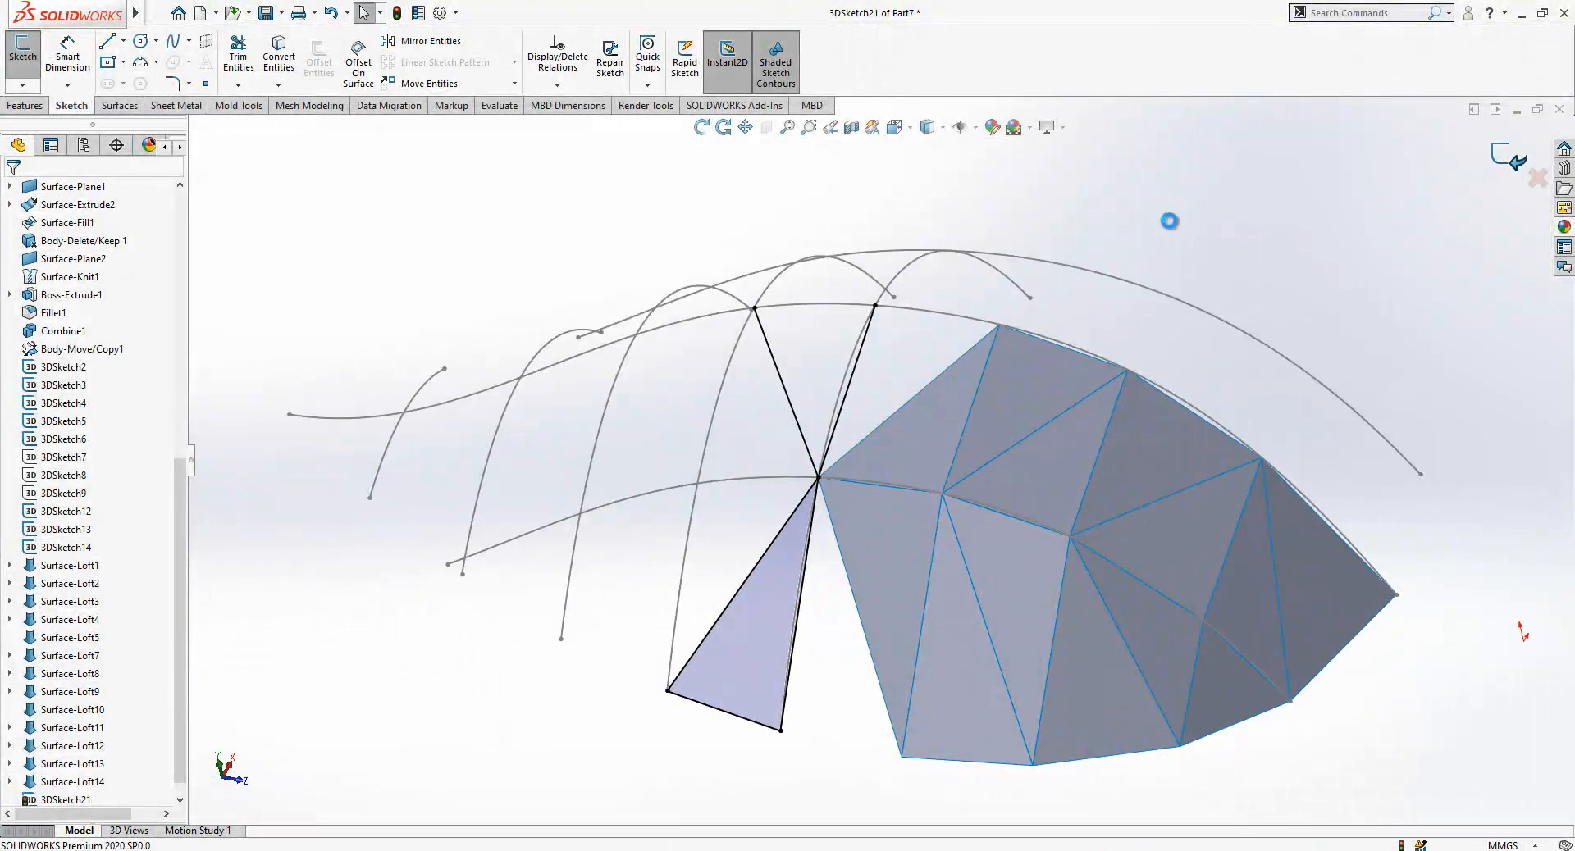
Hide the arched guide curve that the new sketch lines follow beside the shell.
{"action": "left_click", "coordinate": [918, 271]}
{"action": "left_click", "coordinate": [1005, 198]}
{"action": "middle_click_drag", "start_coordinate": [921, 323], "coordinate": [875, 416]}
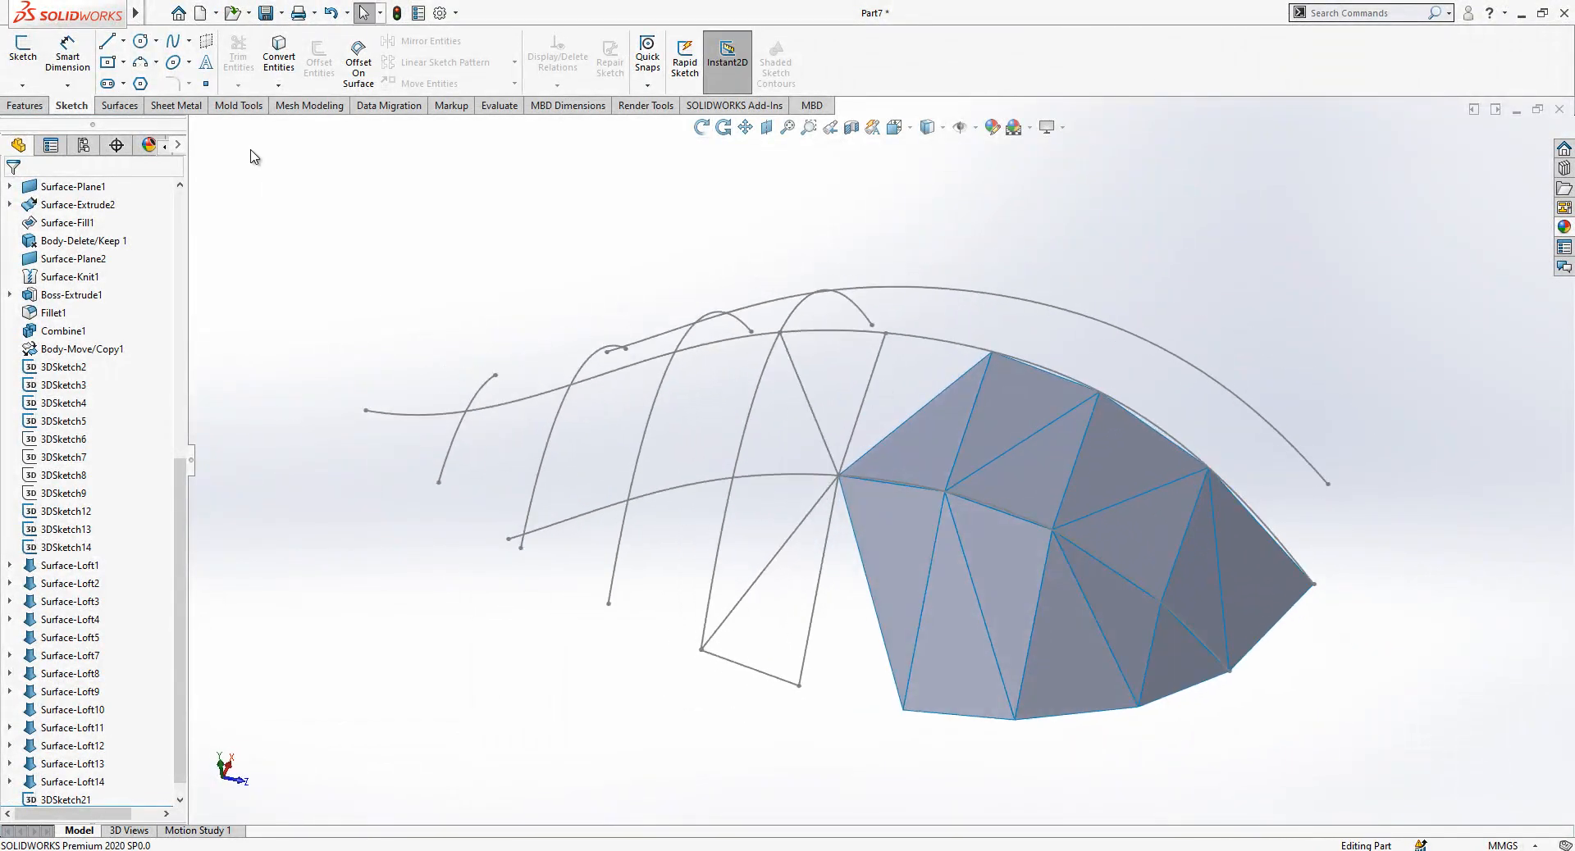
Loft a triangular surface between the top facet's open side edge and the redrawn line to the upper guide-curve crossing.
{"action": "left_click", "coordinate": [120, 105]}
{"action": "left_click", "coordinate": [155, 58]}
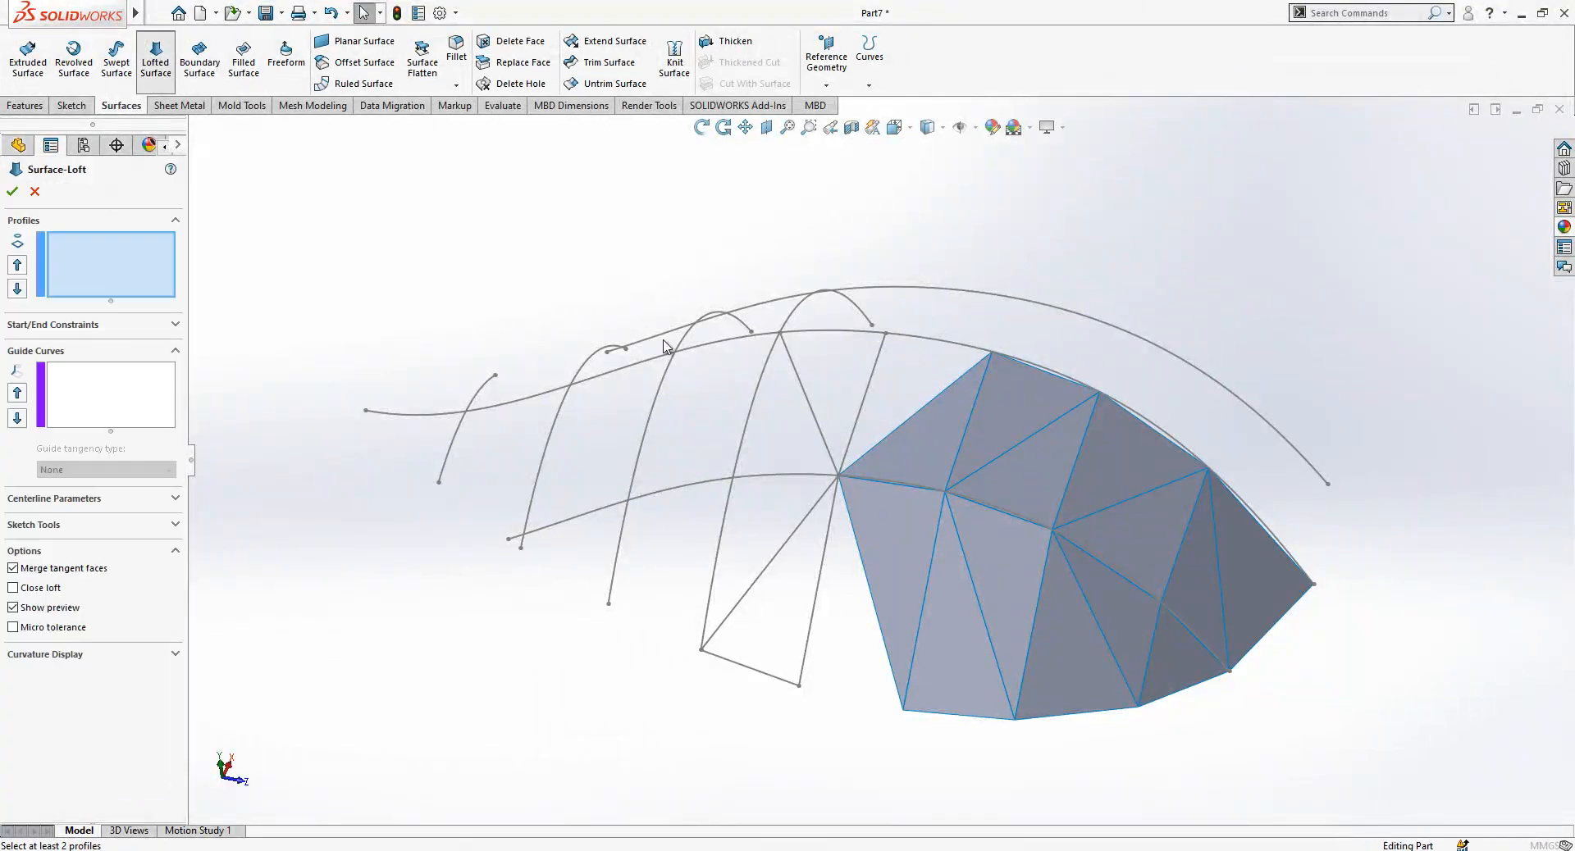
{"action": "left_click", "coordinate": [952, 383]}
{"action": "right_click", "coordinate": [123, 279]}
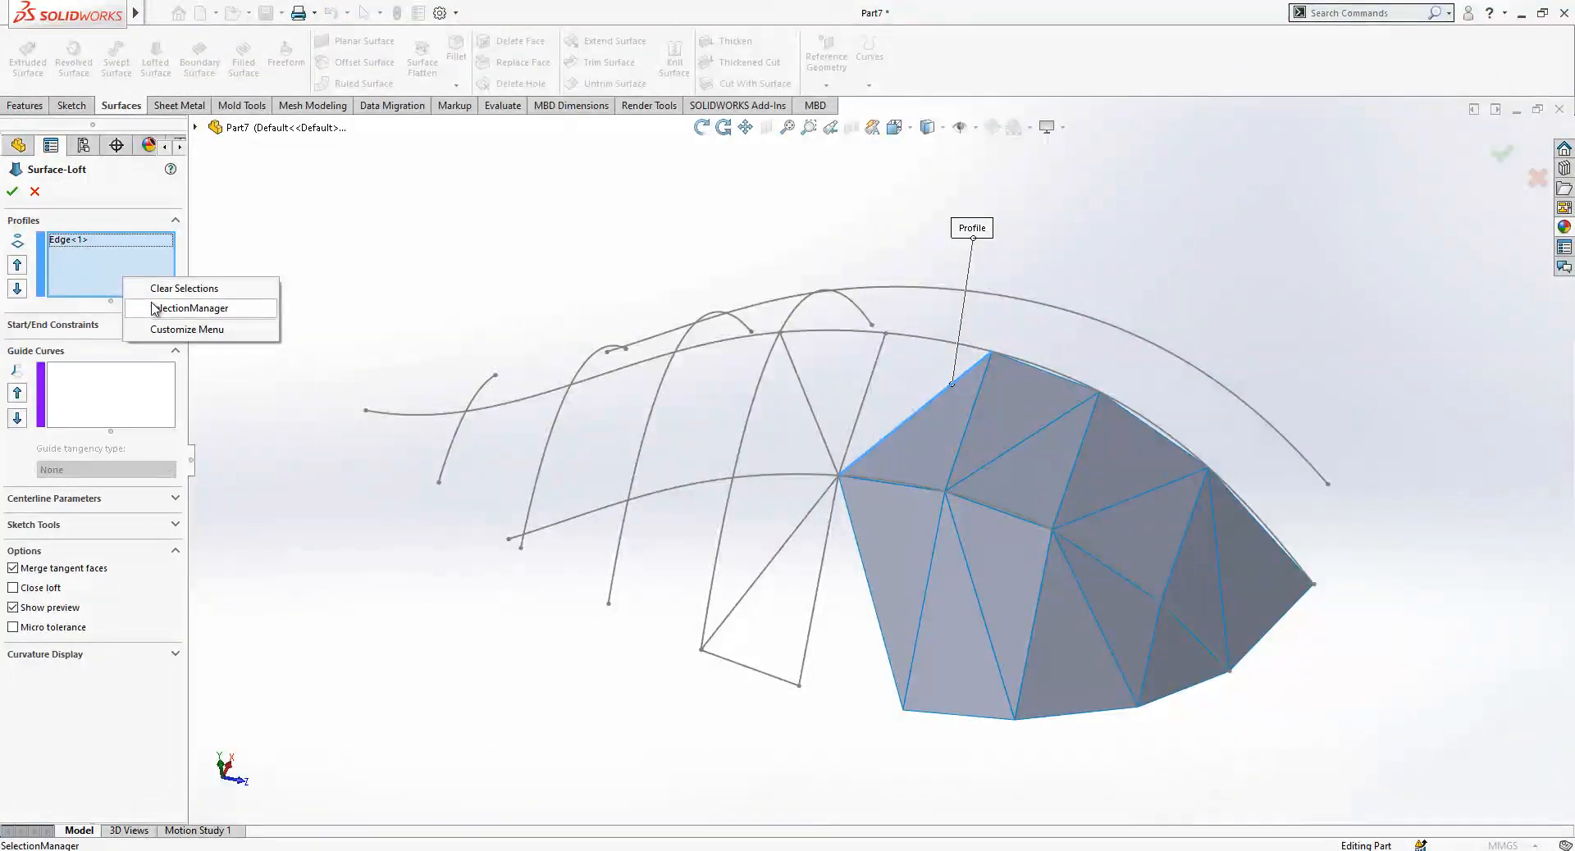
{"action": "left_click", "coordinate": [153, 310]}
{"action": "left_click", "coordinate": [879, 373]}
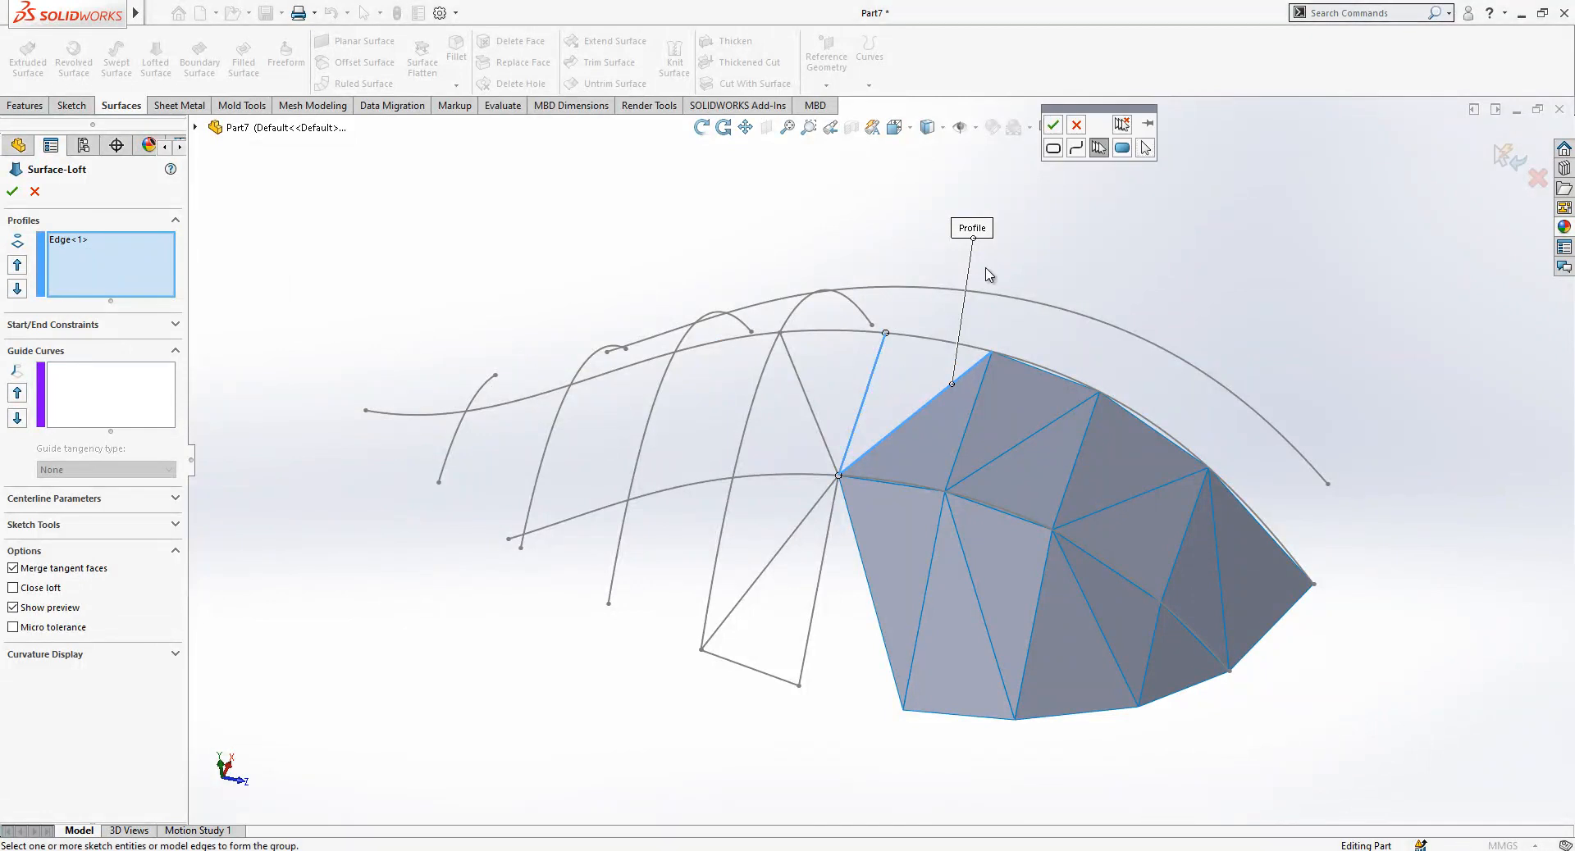
{"action": "left_click", "coordinate": [1058, 127]}
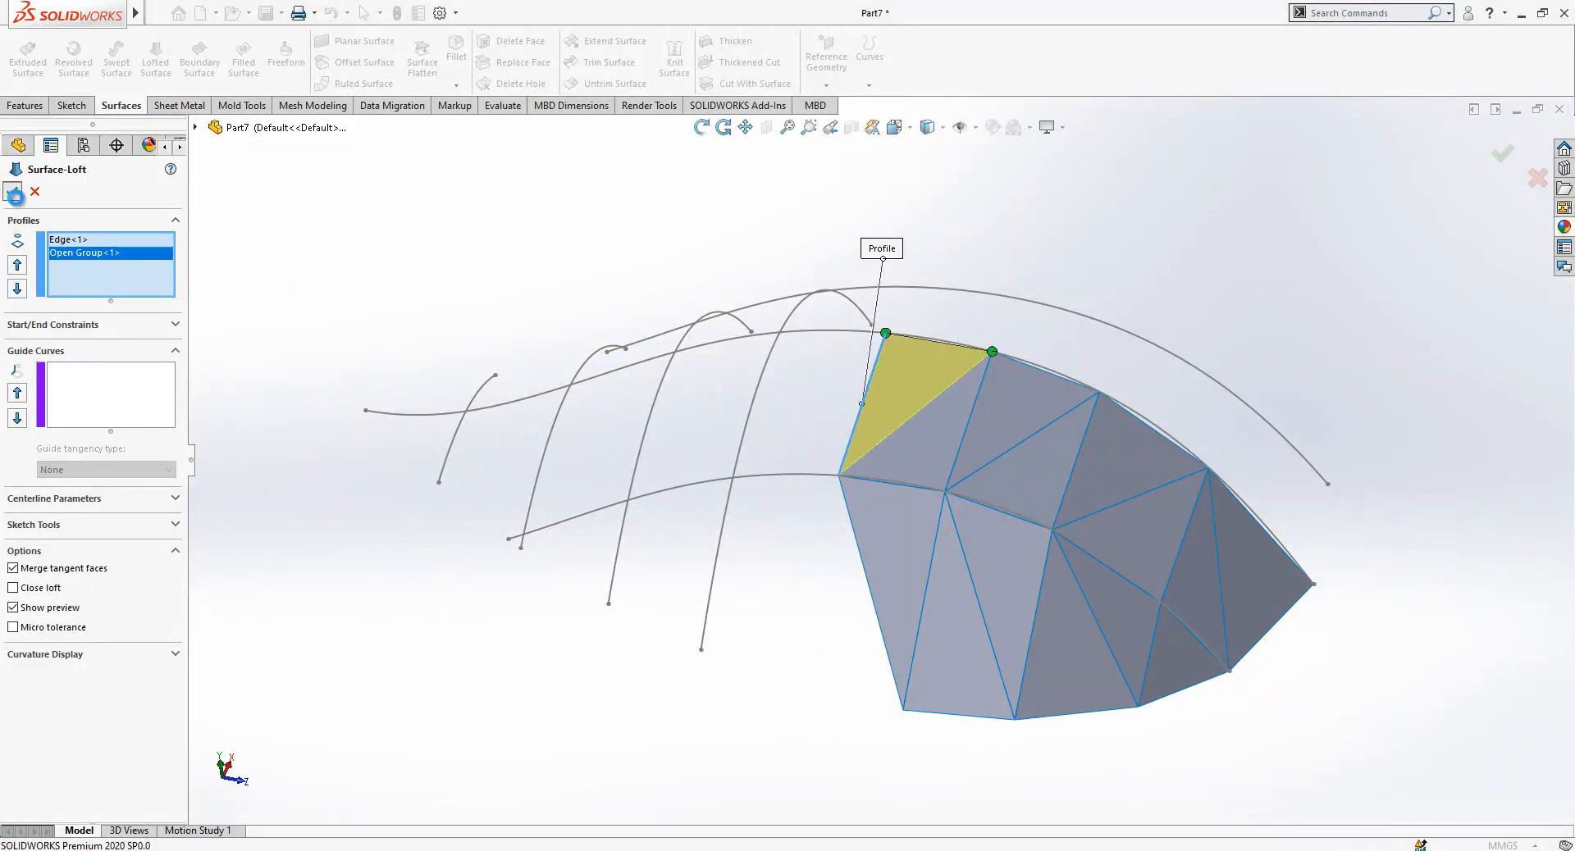
{"action": "left_click", "coordinate": [14, 193]}
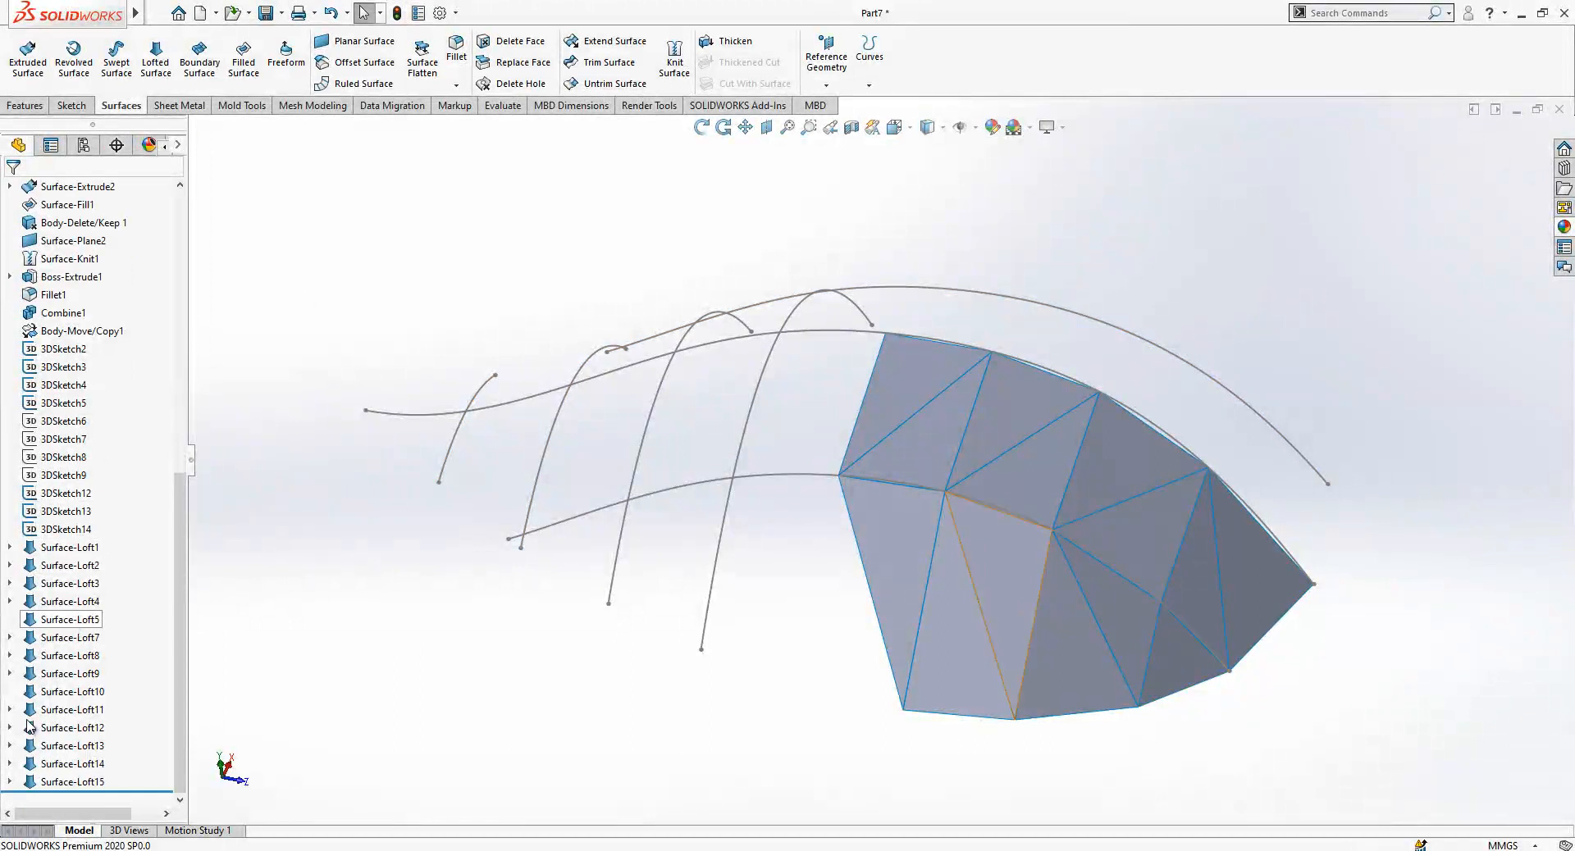
Show 3DSketch21 under Surface-Loft15 and loft a triangular surface between its upper line on the new facet and the line to the next arch's crossing.
{"action": "left_click", "coordinate": [10, 783]}
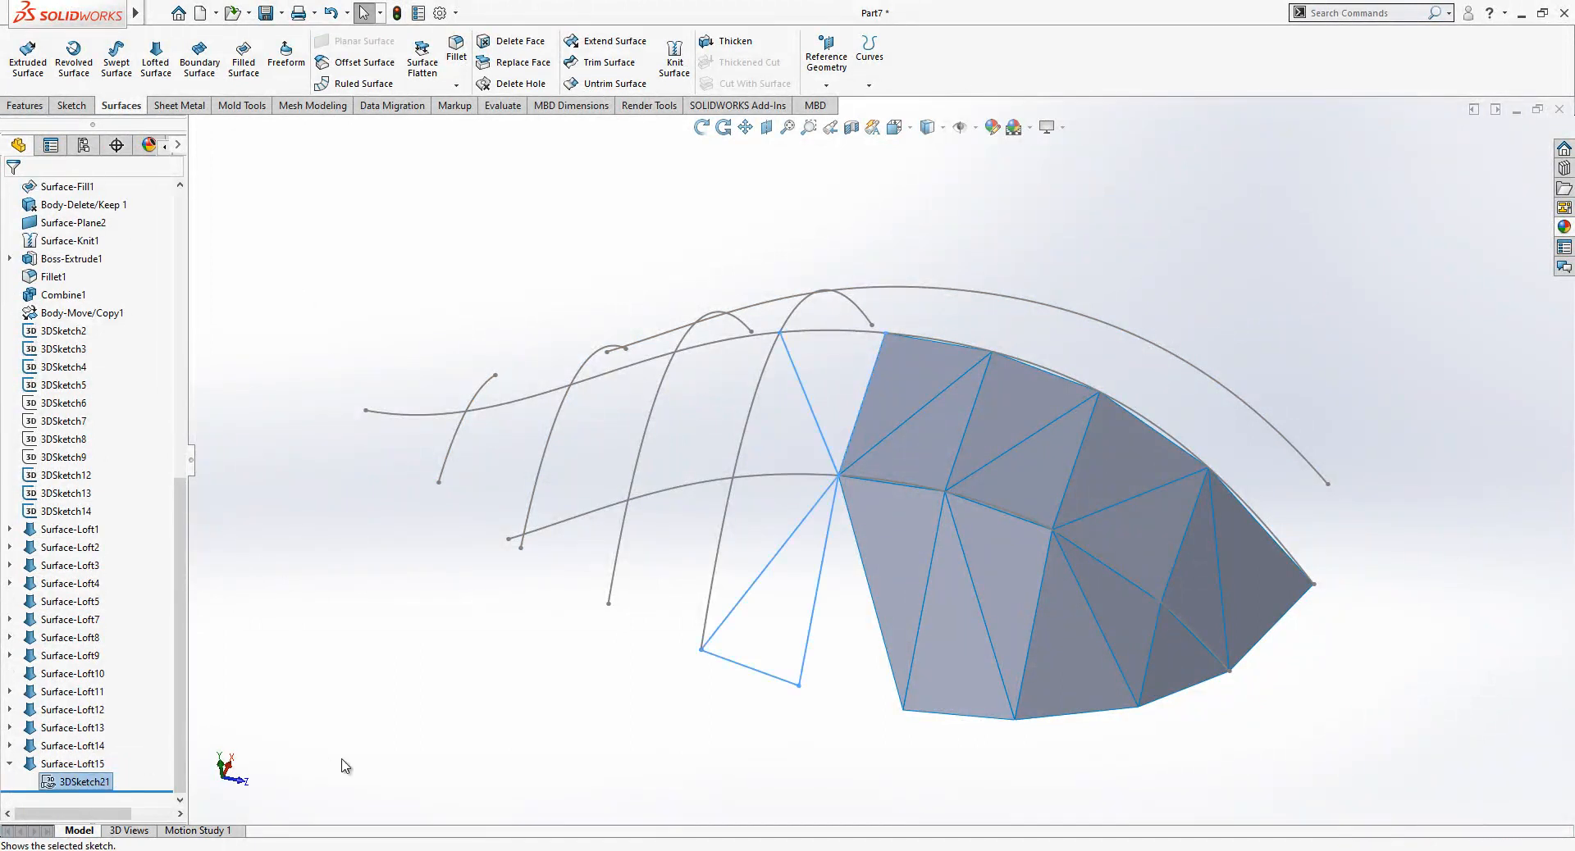
{"action": "scroll", "coordinate": [825, 592], "scroll_direction": "down", "scroll_amount": 1}
{"action": "left_click", "coordinate": [156, 65]}
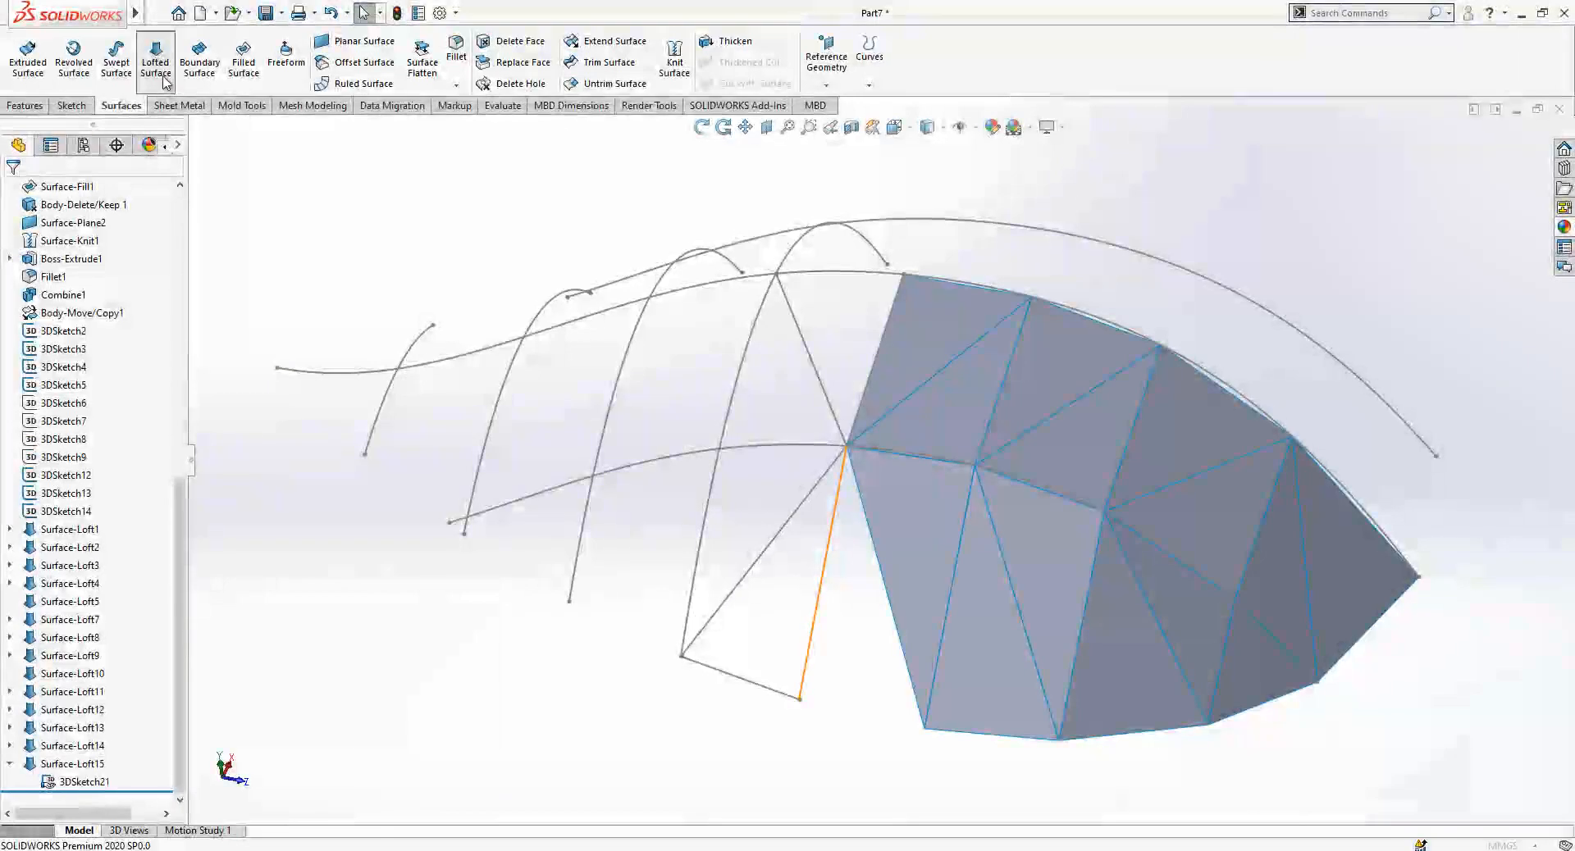
{"action": "right_click", "coordinate": [111, 277]}
{"action": "left_click", "coordinate": [168, 302]}
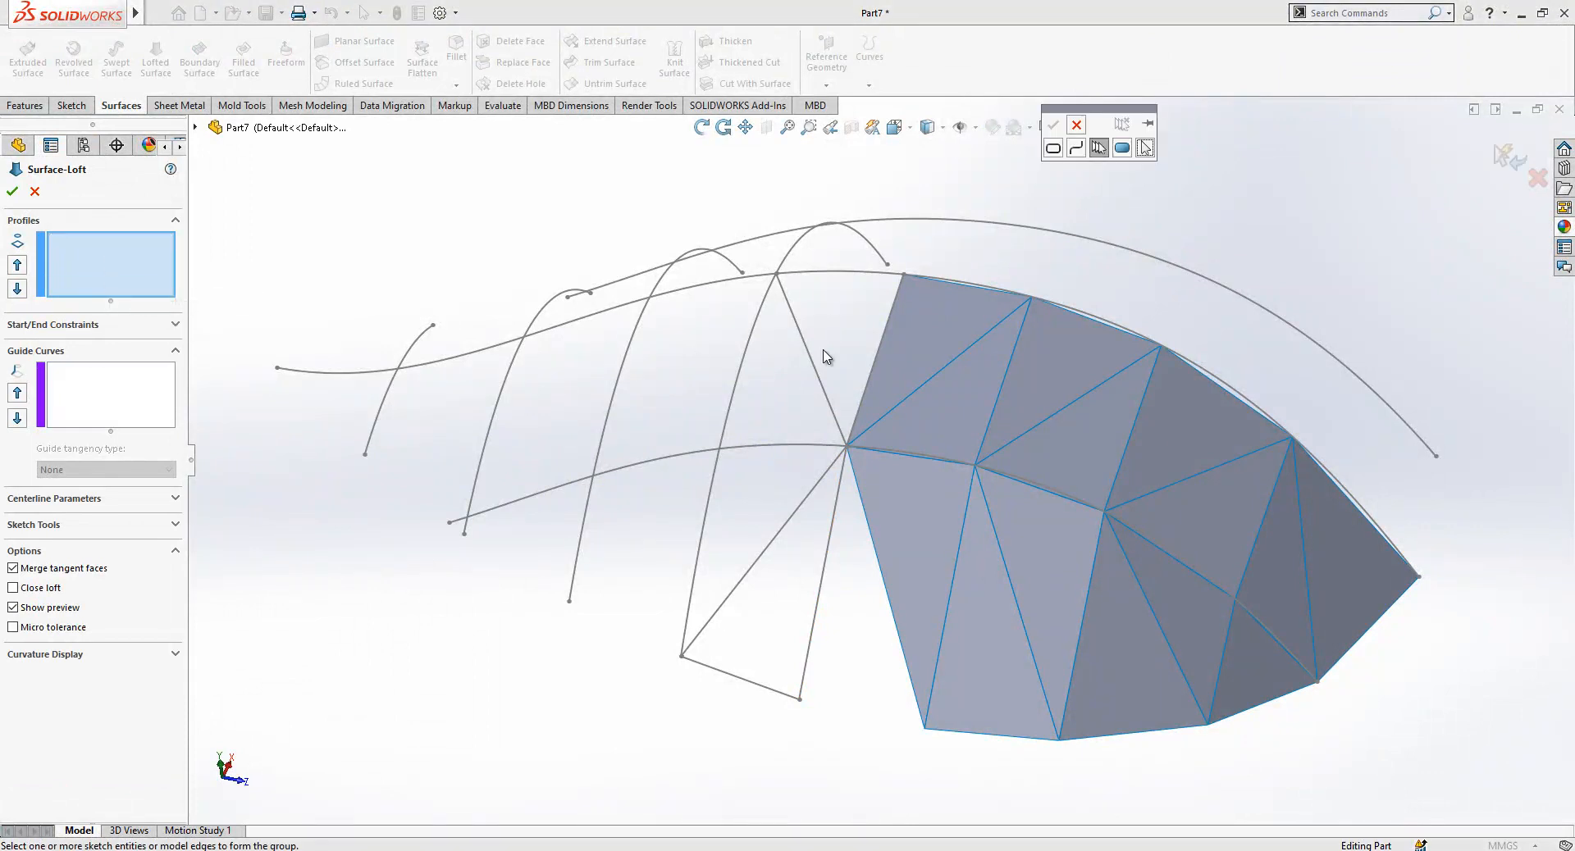
{"action": "left_click", "coordinate": [882, 344]}
{"action": "left_click", "coordinate": [1054, 125]}
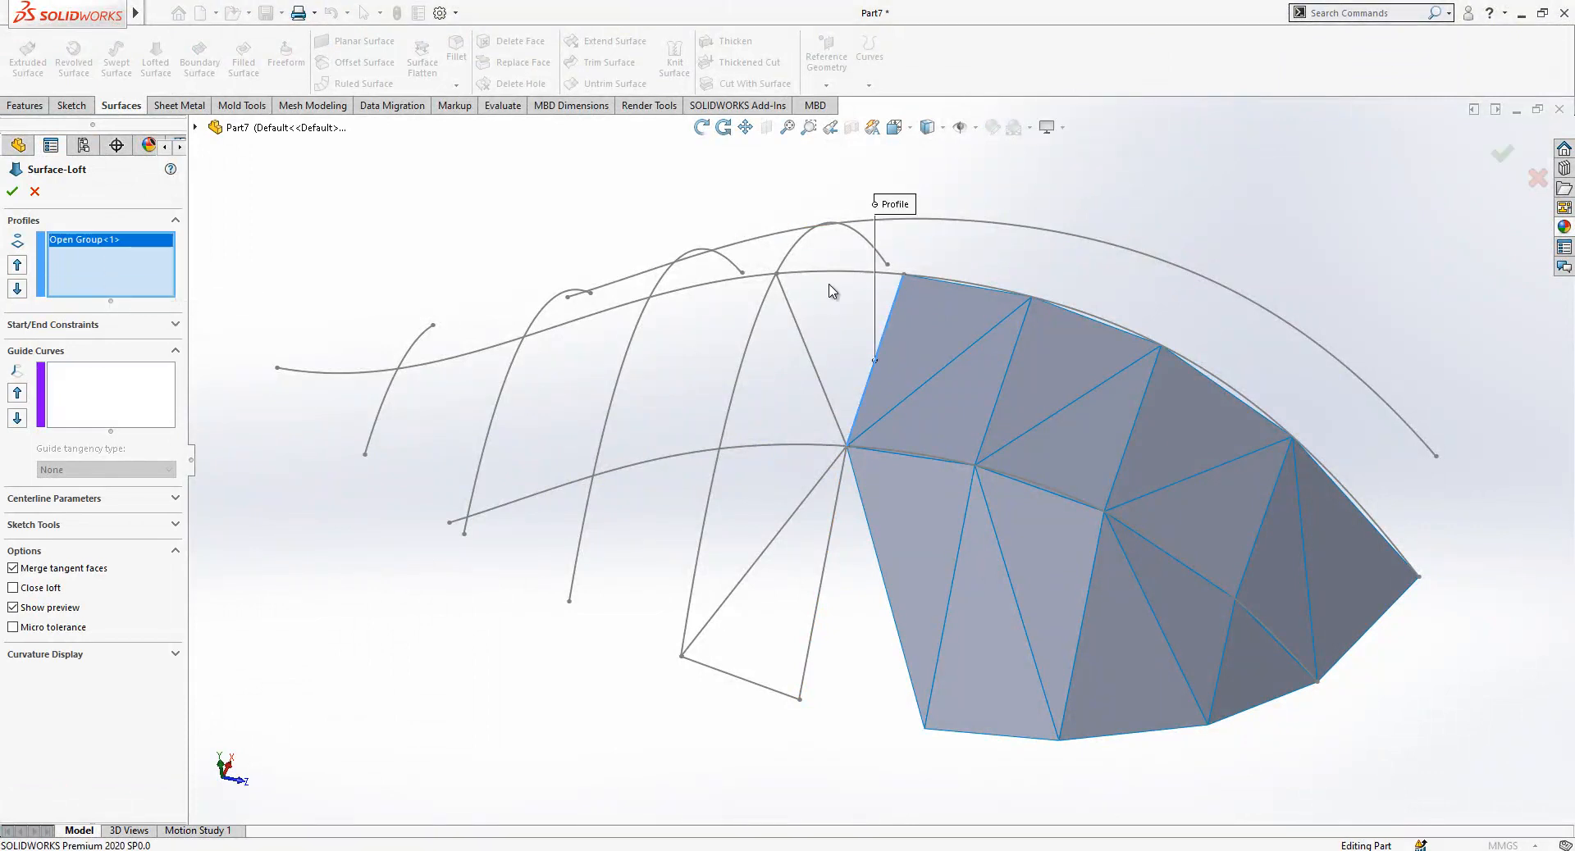
{"action": "left_click", "coordinate": [789, 304]}
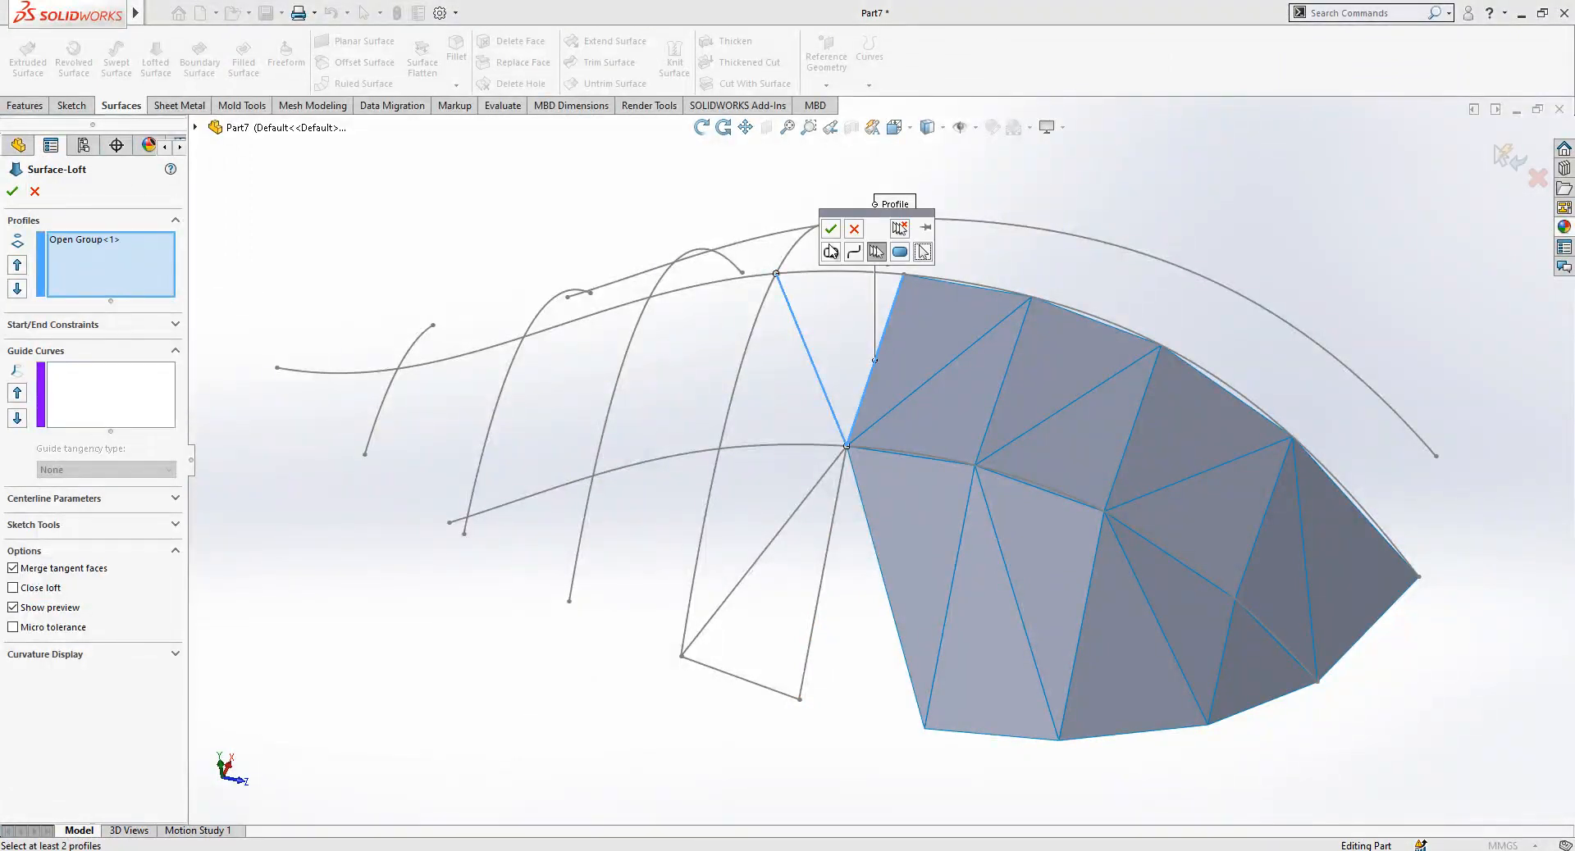
{"action": "left_click", "coordinate": [830, 230]}
{"action": "left_click", "coordinate": [11, 192]}
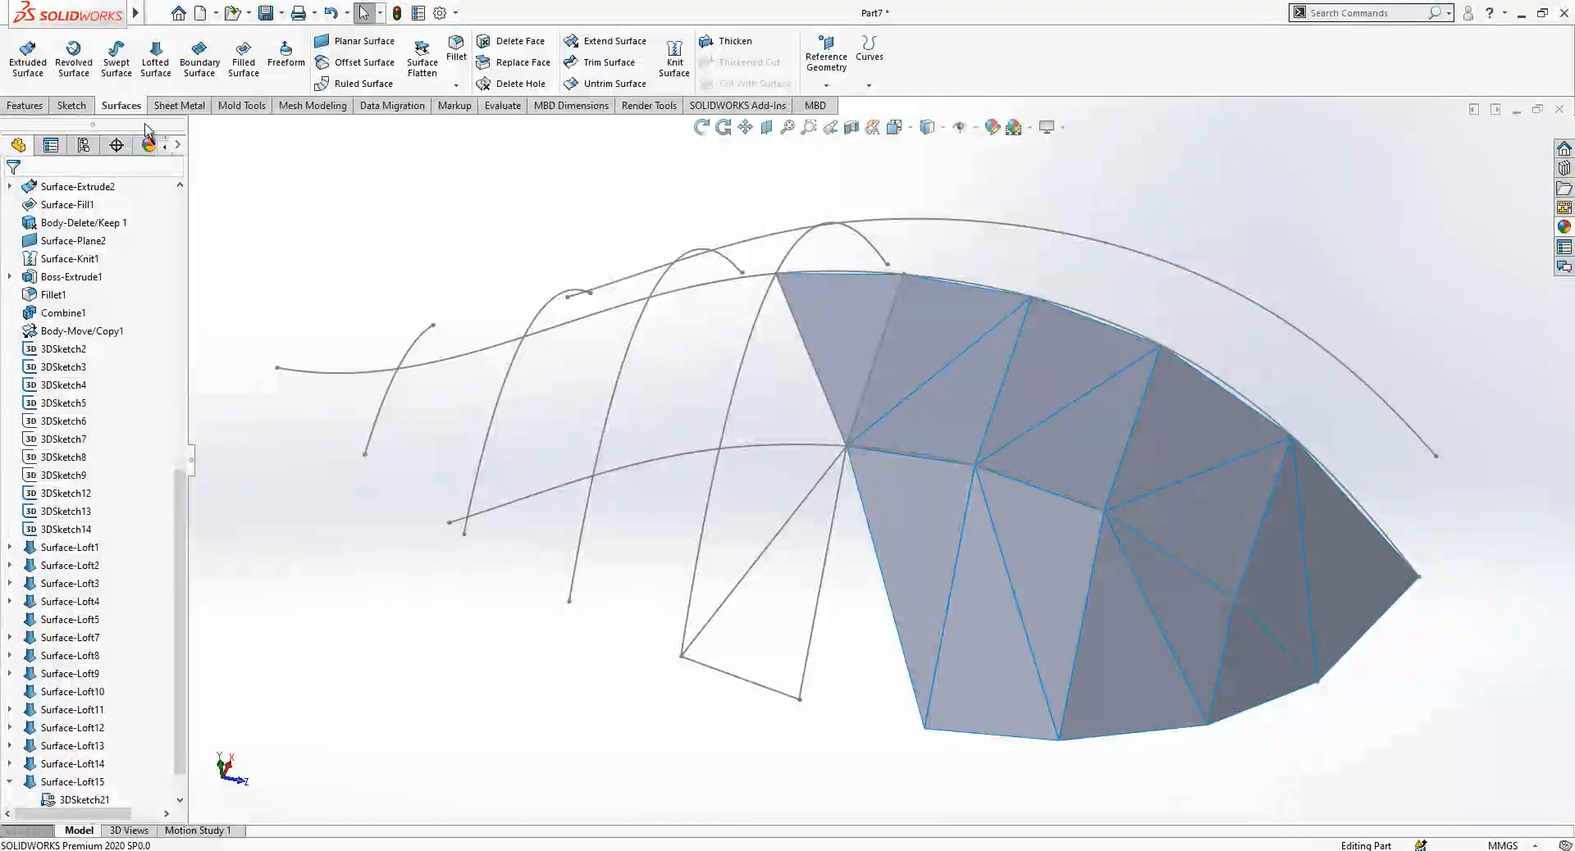
Loft a triangular surface between the lower facet's open side edge and the sketch line descending from the middle guide curve's shell vertex.
{"action": "left_click", "coordinate": [152, 68]}
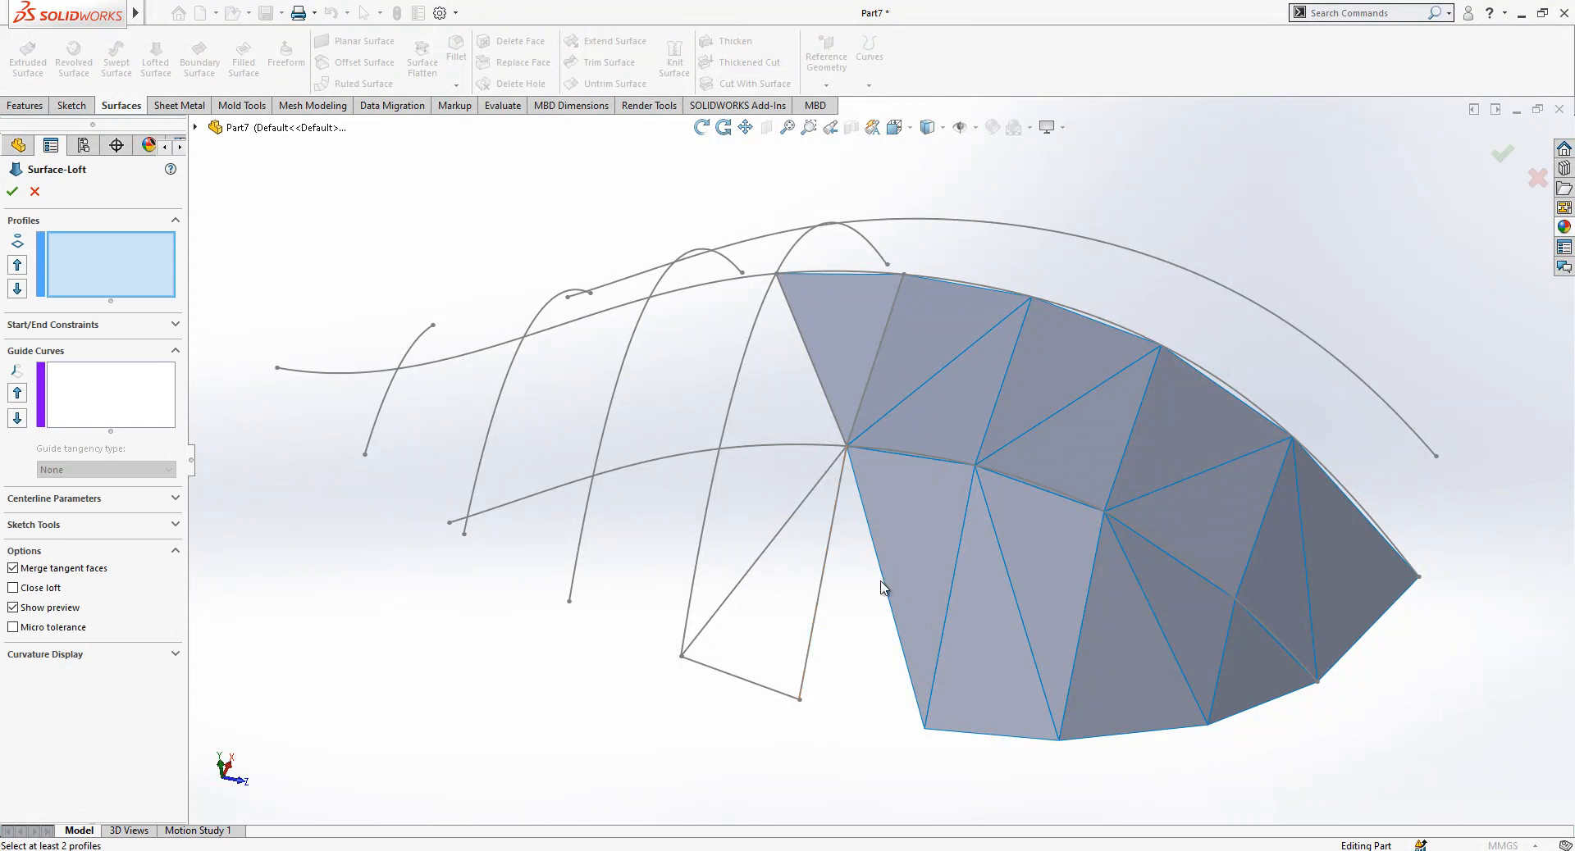
{"action": "left_click", "coordinate": [884, 586]}
{"action": "right_click", "coordinate": [105, 257]}
{"action": "left_click", "coordinate": [147, 286]}
{"action": "left_click", "coordinate": [824, 576]}
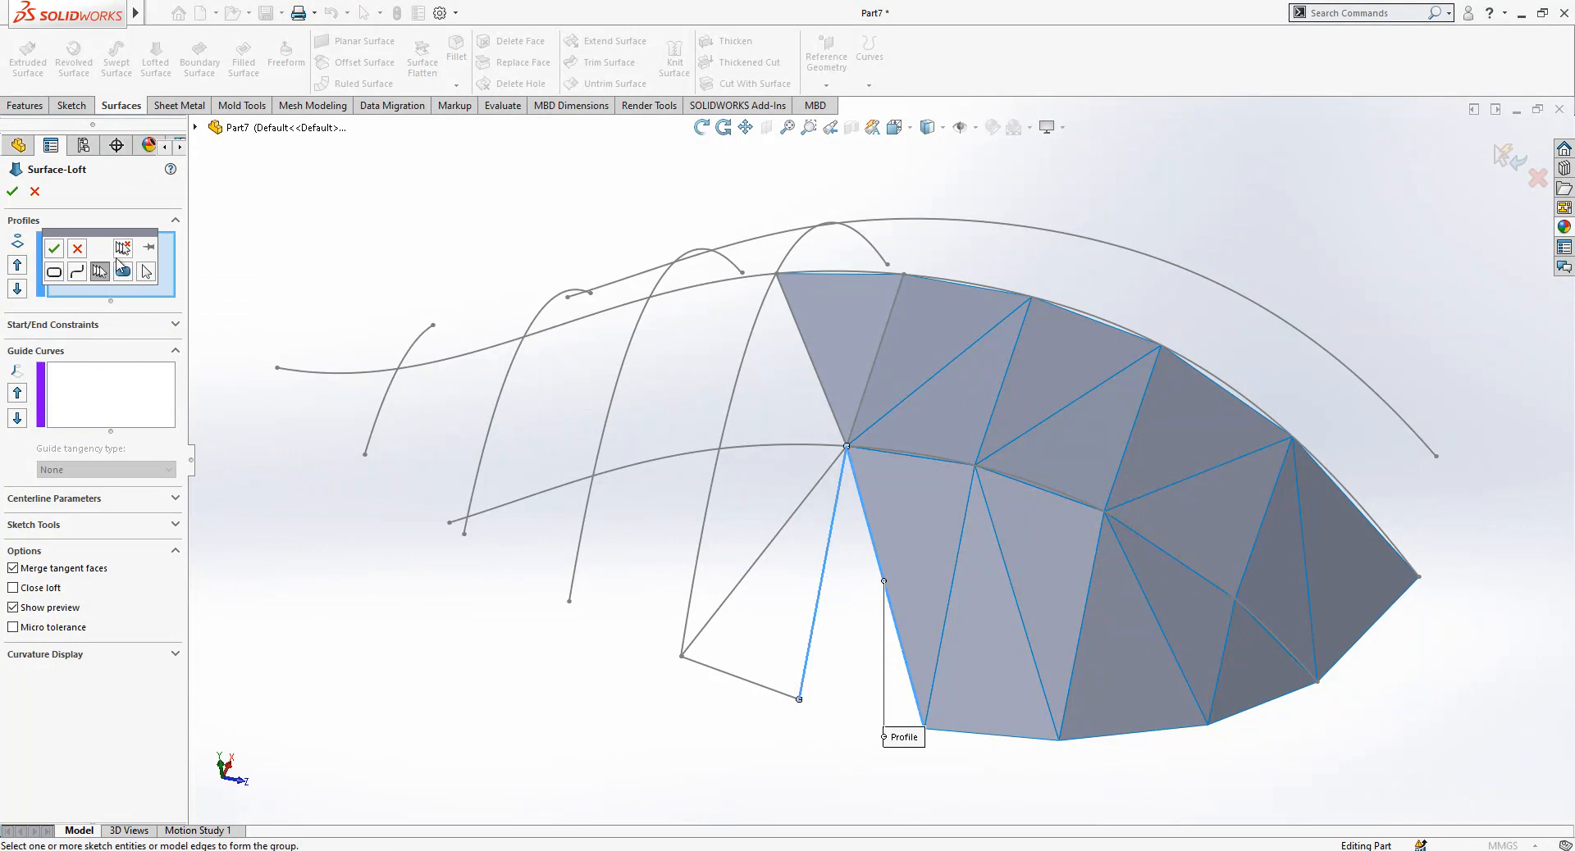
{"action": "left_click", "coordinate": [52, 249]}
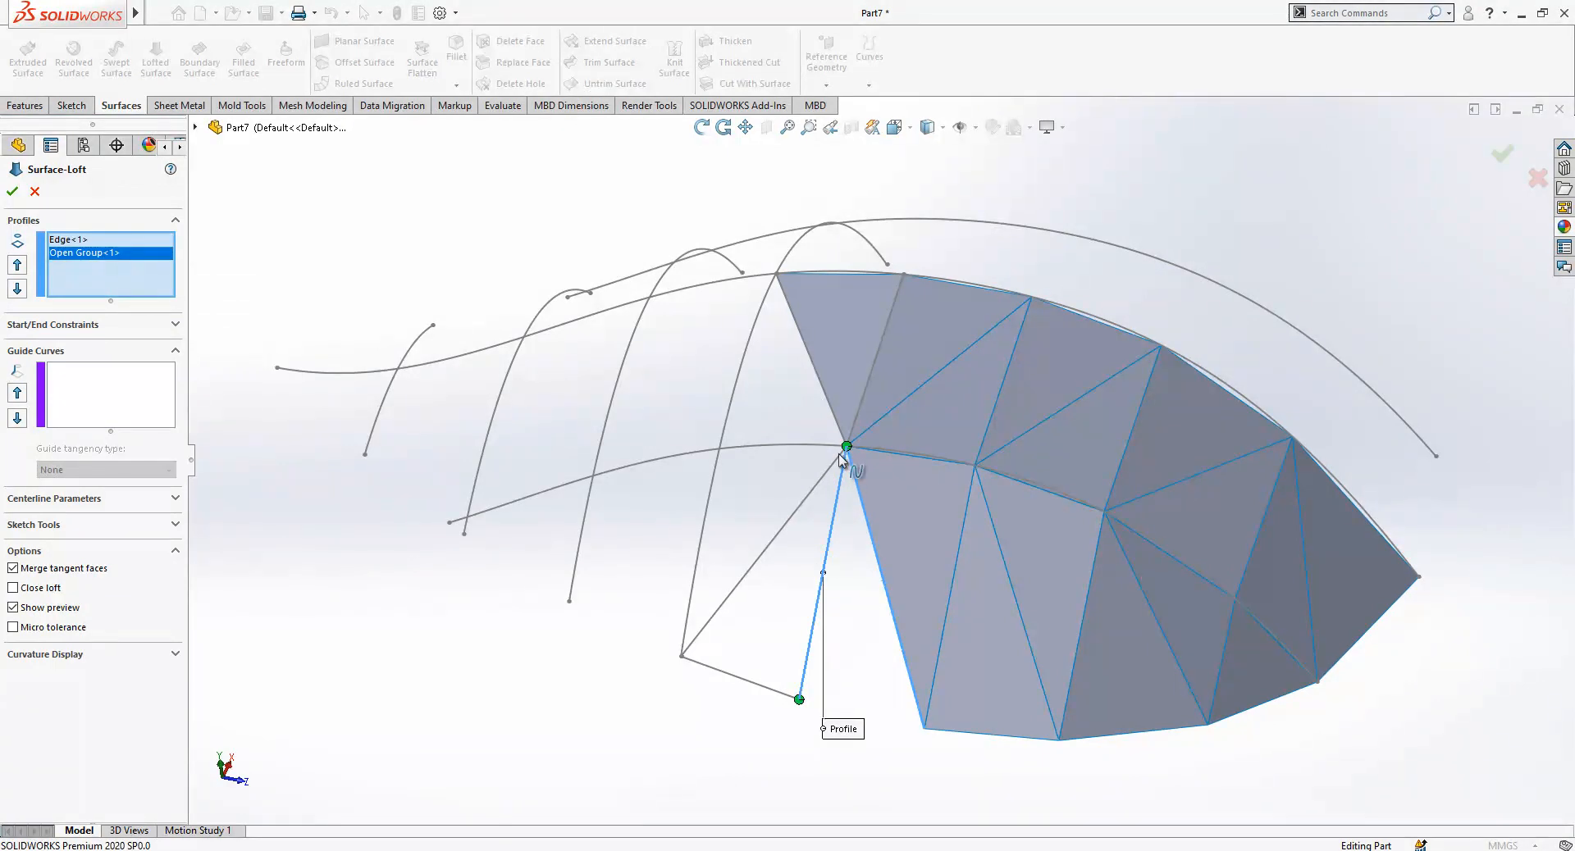
{"action": "left_click", "coordinate": [13, 193]}
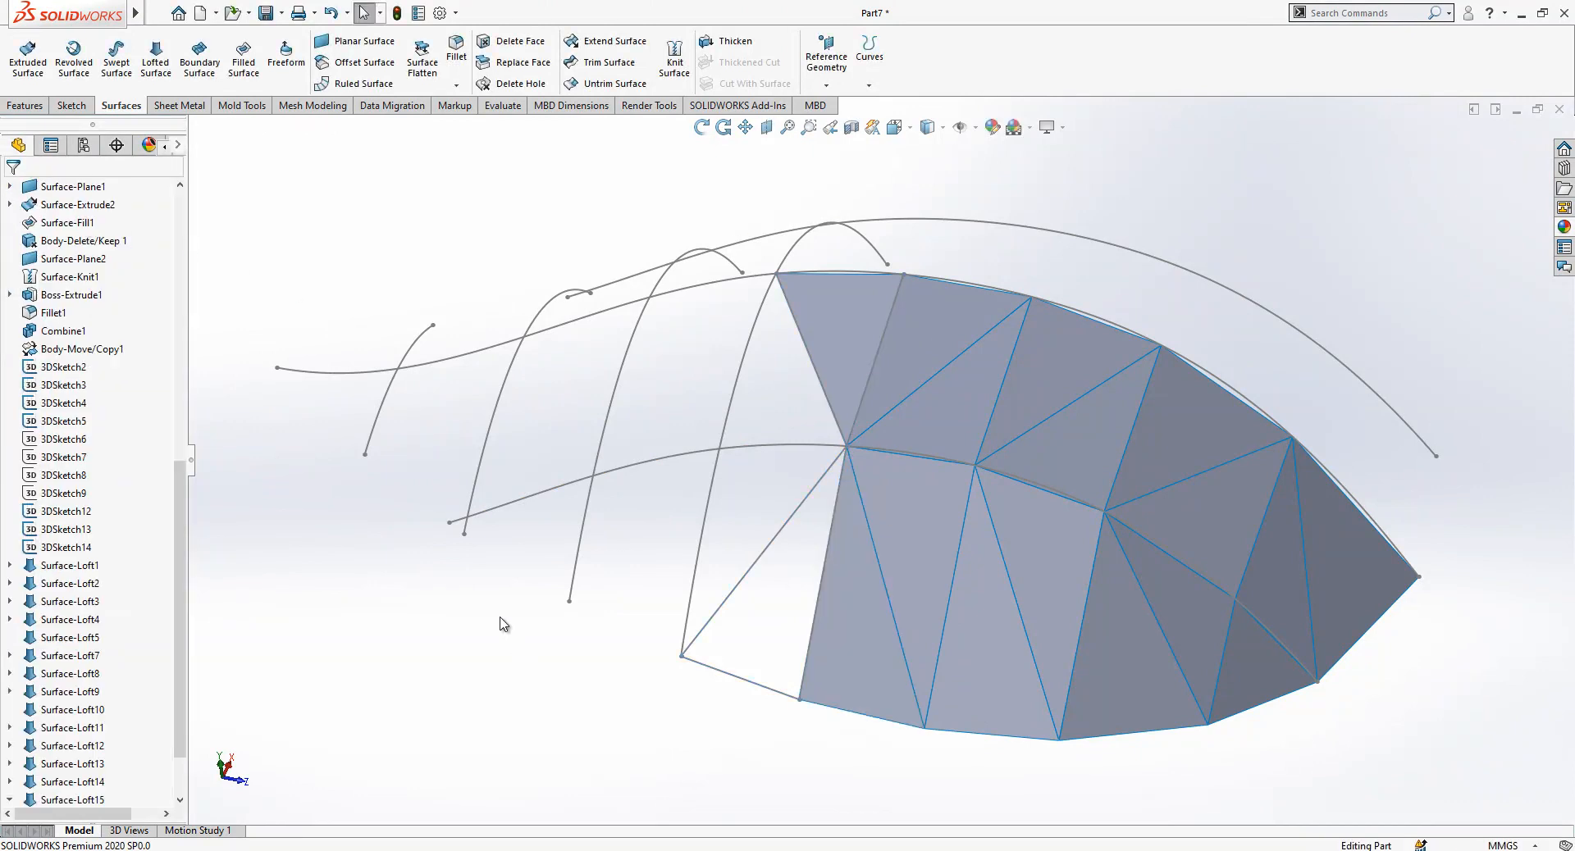
Loft the adjoining triangle between that same sketch line and the short base line, moving the base-corner connector to the middle shell vertex.
{"action": "right_click", "coordinate": [96, 243]}
{"action": "left_click", "coordinate": [148, 270]}
{"action": "left_click", "coordinate": [824, 609]}
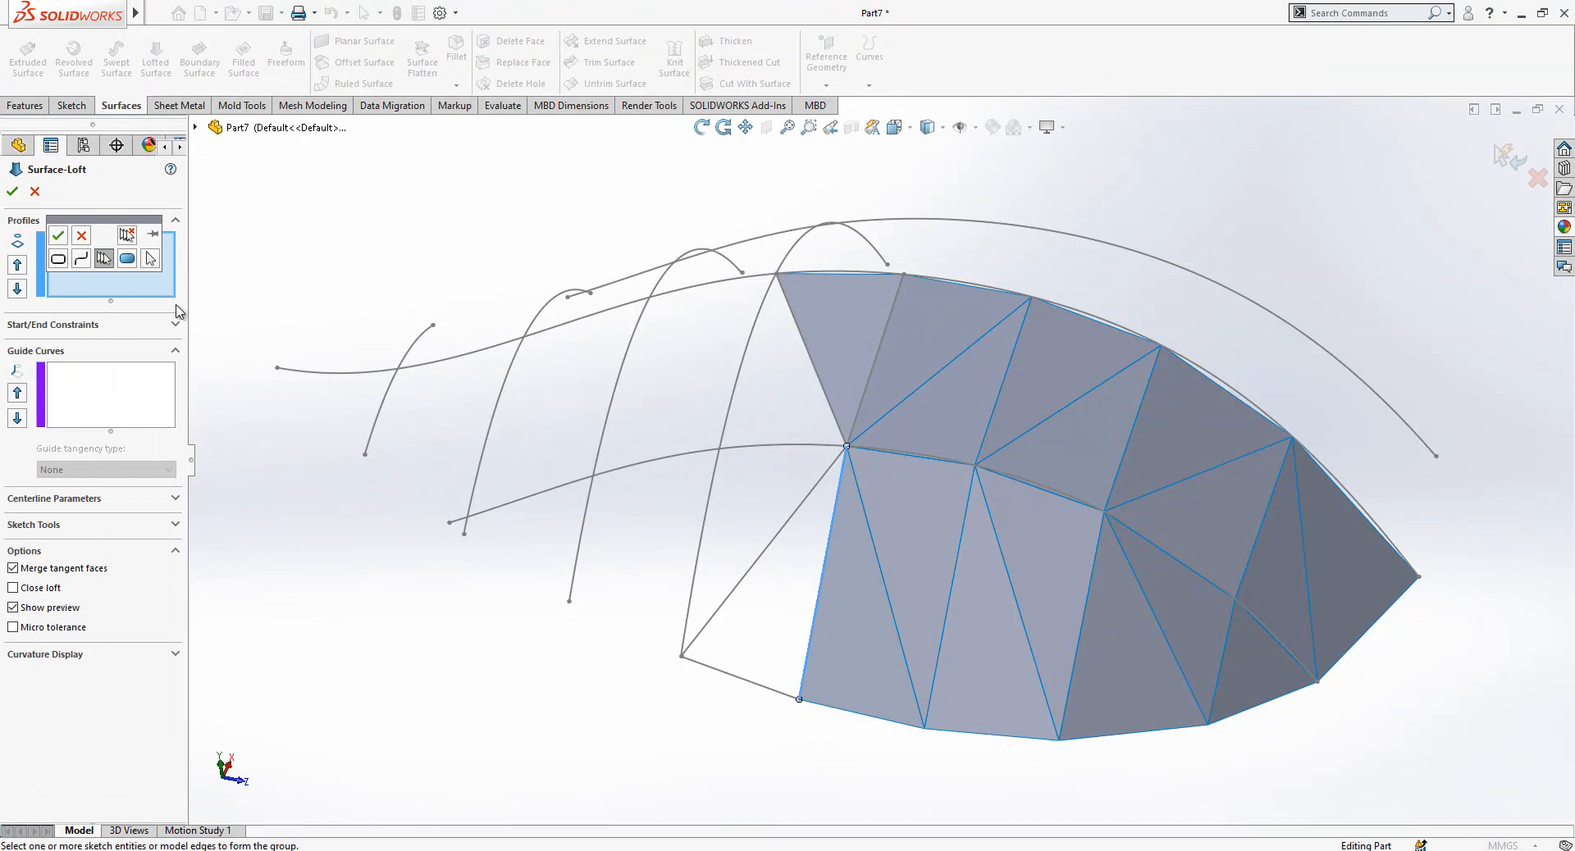
{"action": "left_click", "coordinate": [64, 238]}
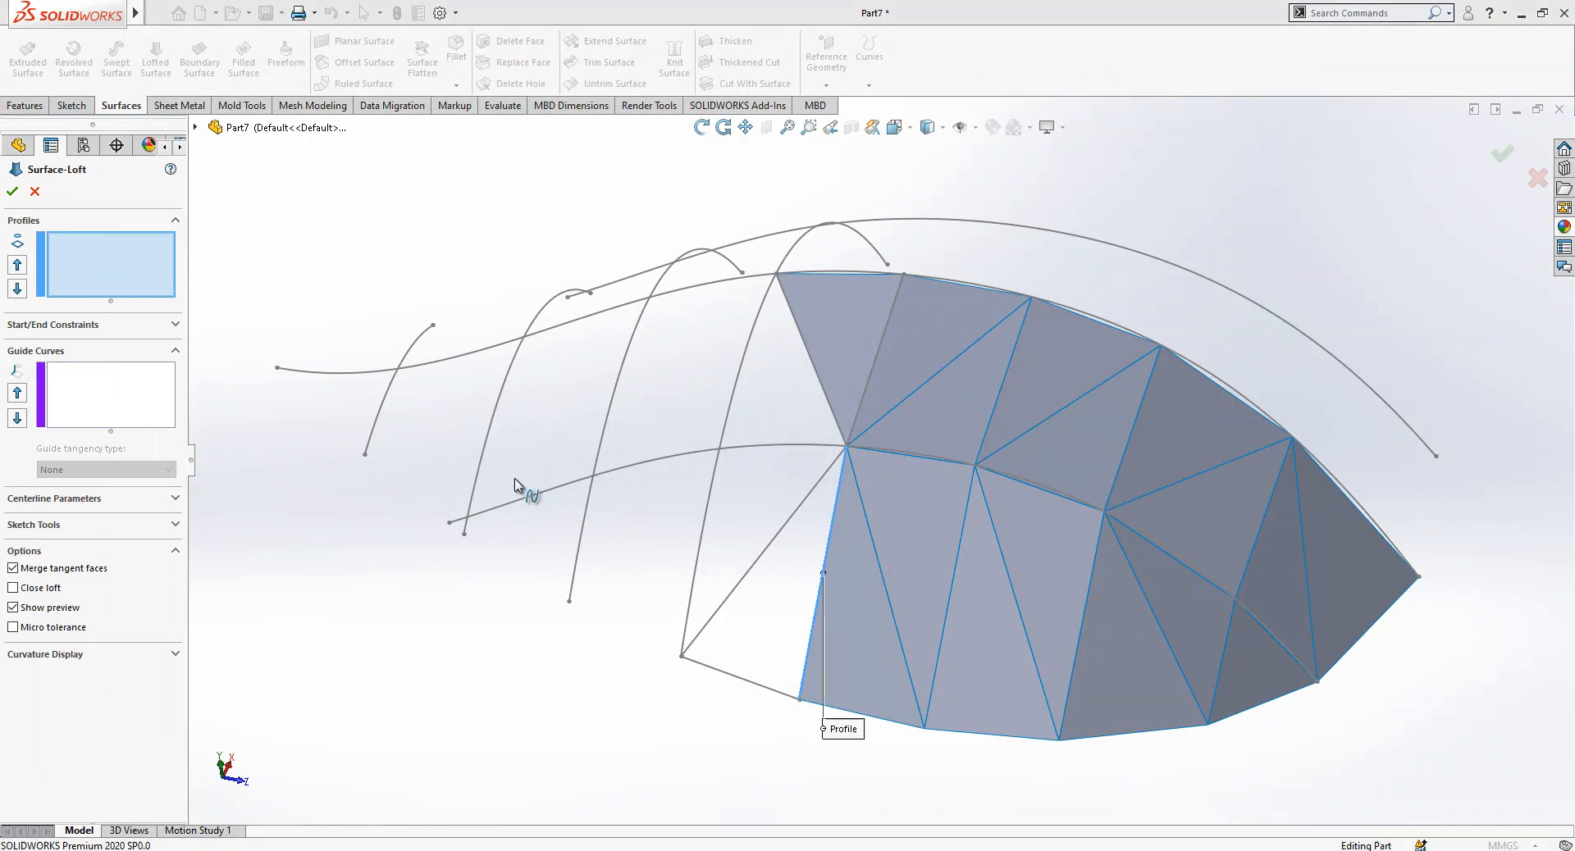
{"action": "left_click", "coordinate": [711, 678]}
{"action": "left_click", "coordinate": [754, 722]}
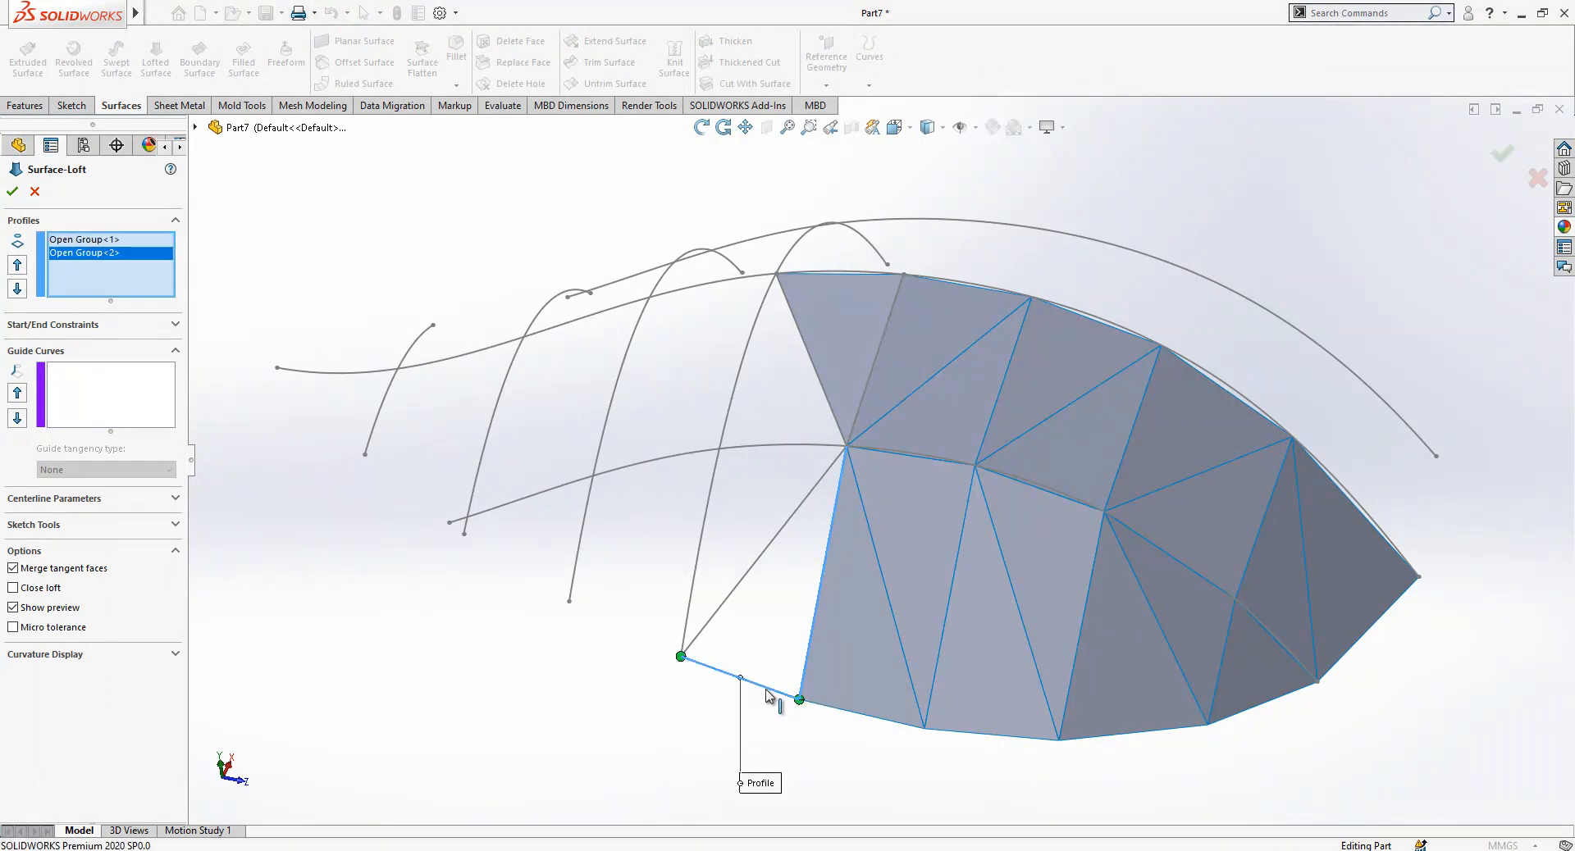
{"action": "left_click_drag", "start_coordinate": [800, 700], "coordinate": [846, 446]}
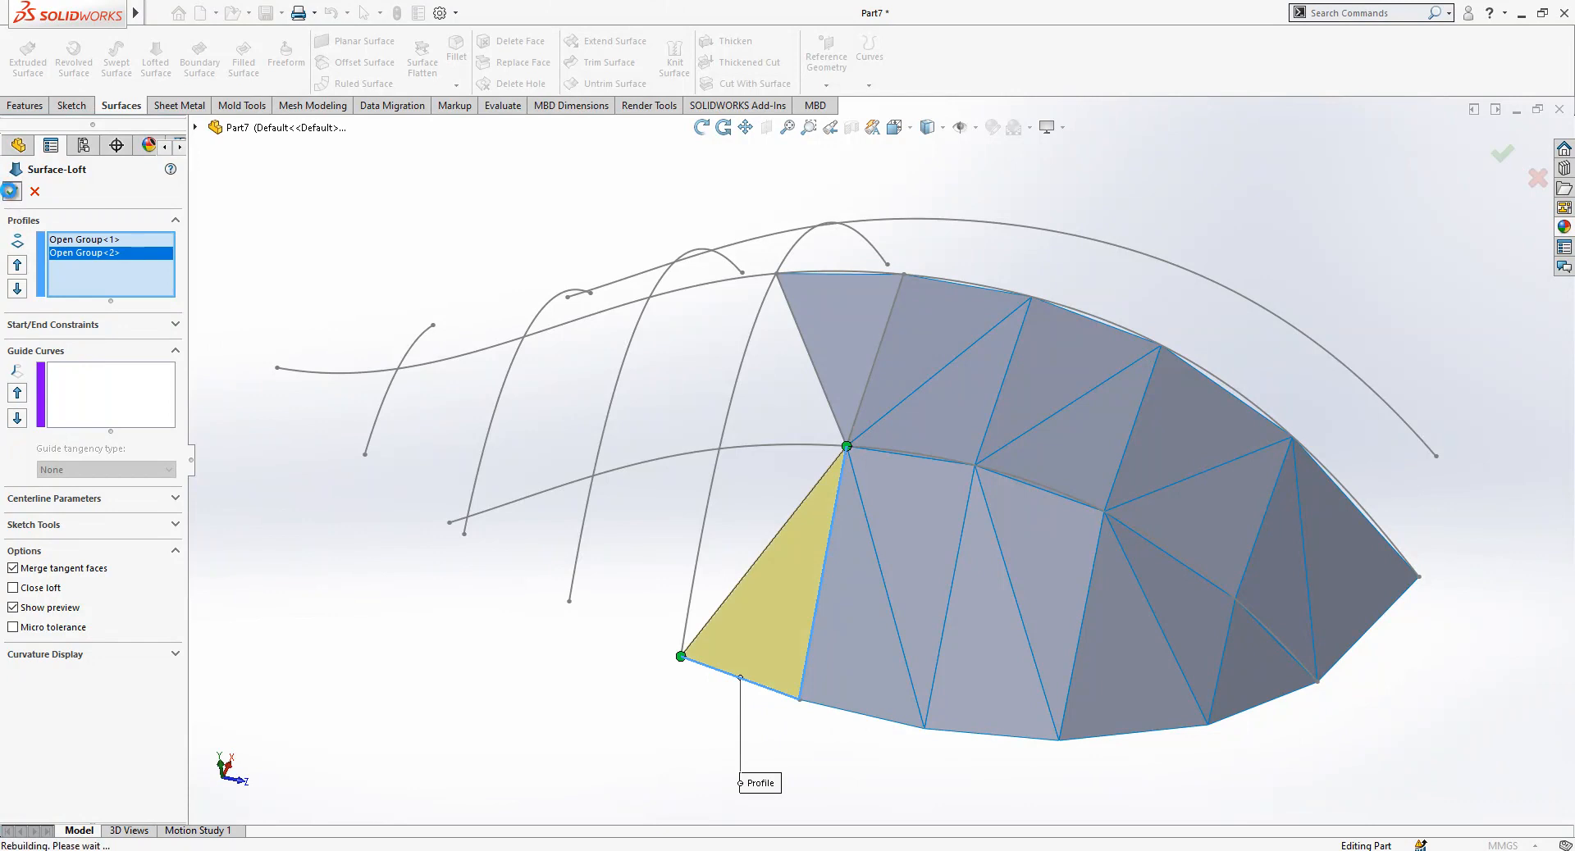
{"action": "left_click", "coordinate": [11, 194]}
Start a new 3D sketch for the line to the next arch's crossing with the lower guide curve.
{"action": "middle_click_drag", "start_coordinate": [1055, 239], "coordinate": [888, 428]}
{"action": "scroll", "coordinate": [818, 468], "scroll_direction": "down", "scroll_amount": 2}
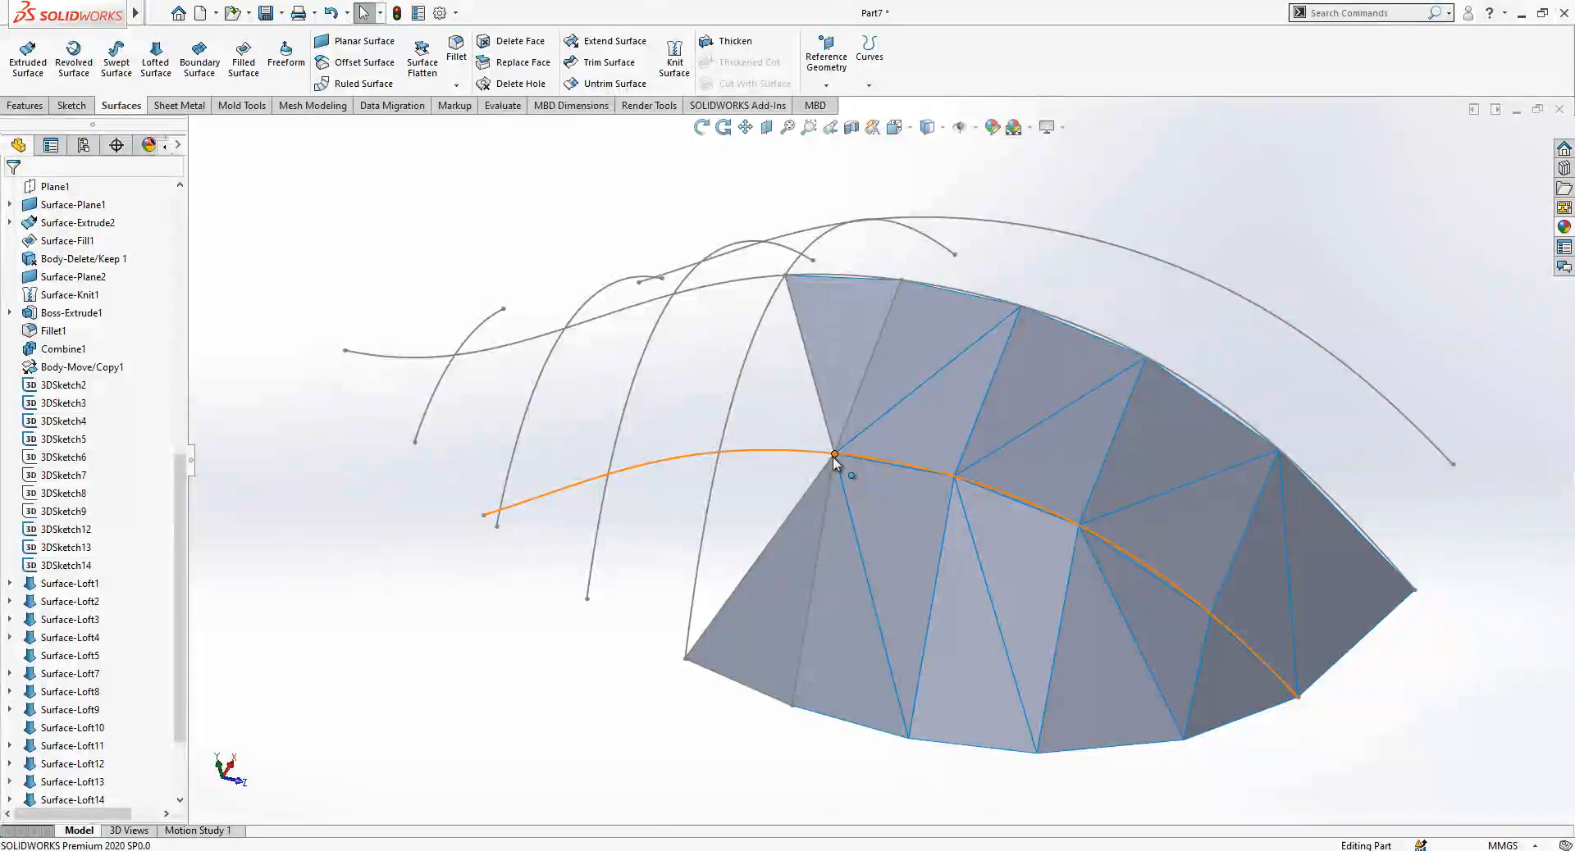
{"action": "left_click", "coordinate": [72, 105]}
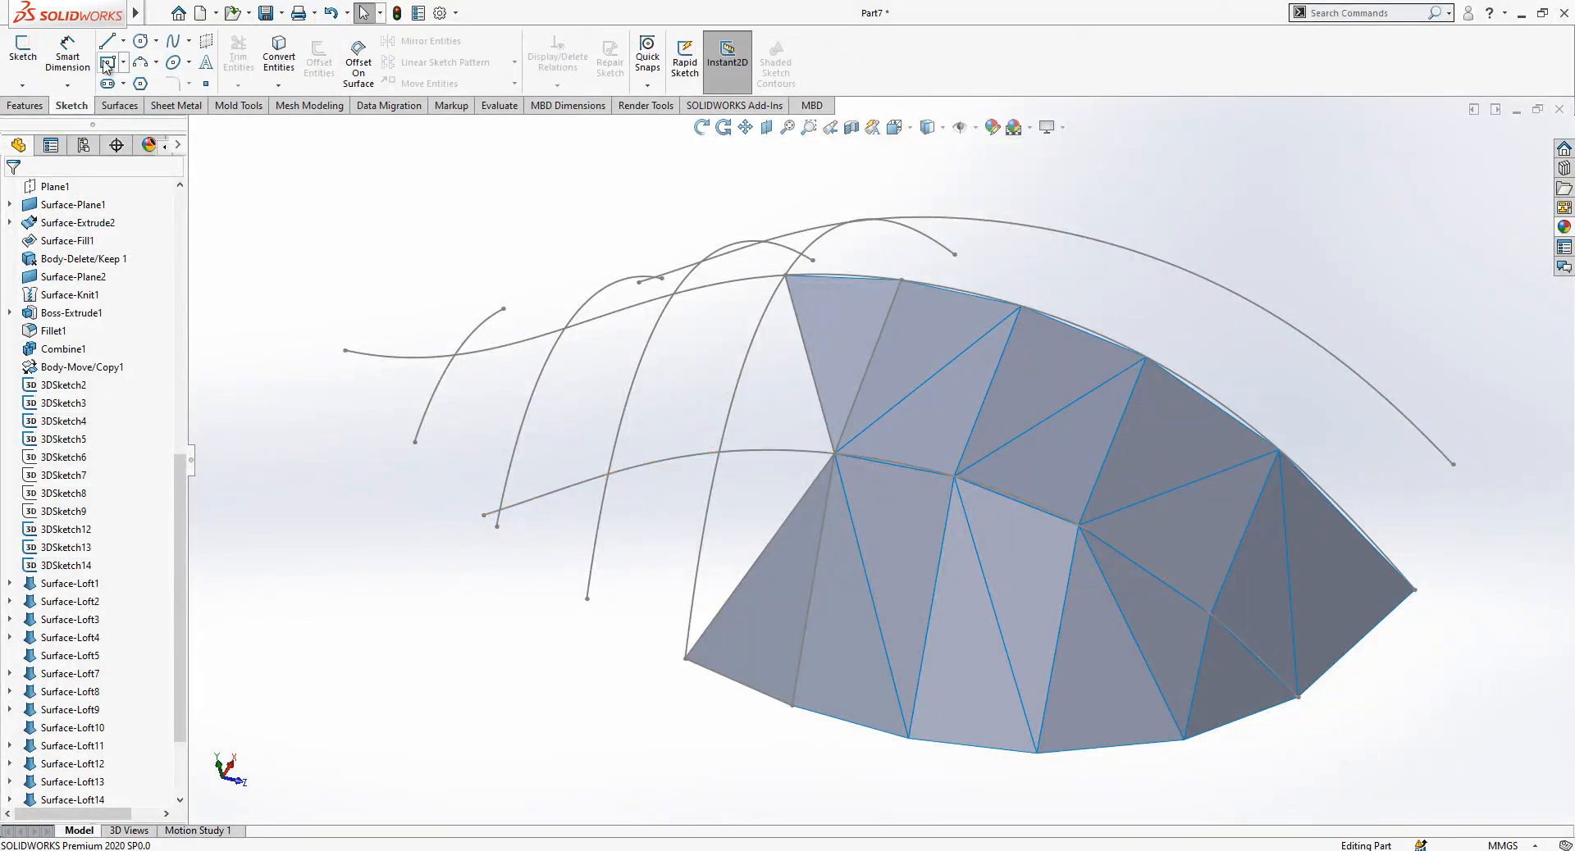
{"action": "left_click", "coordinate": [107, 42]}
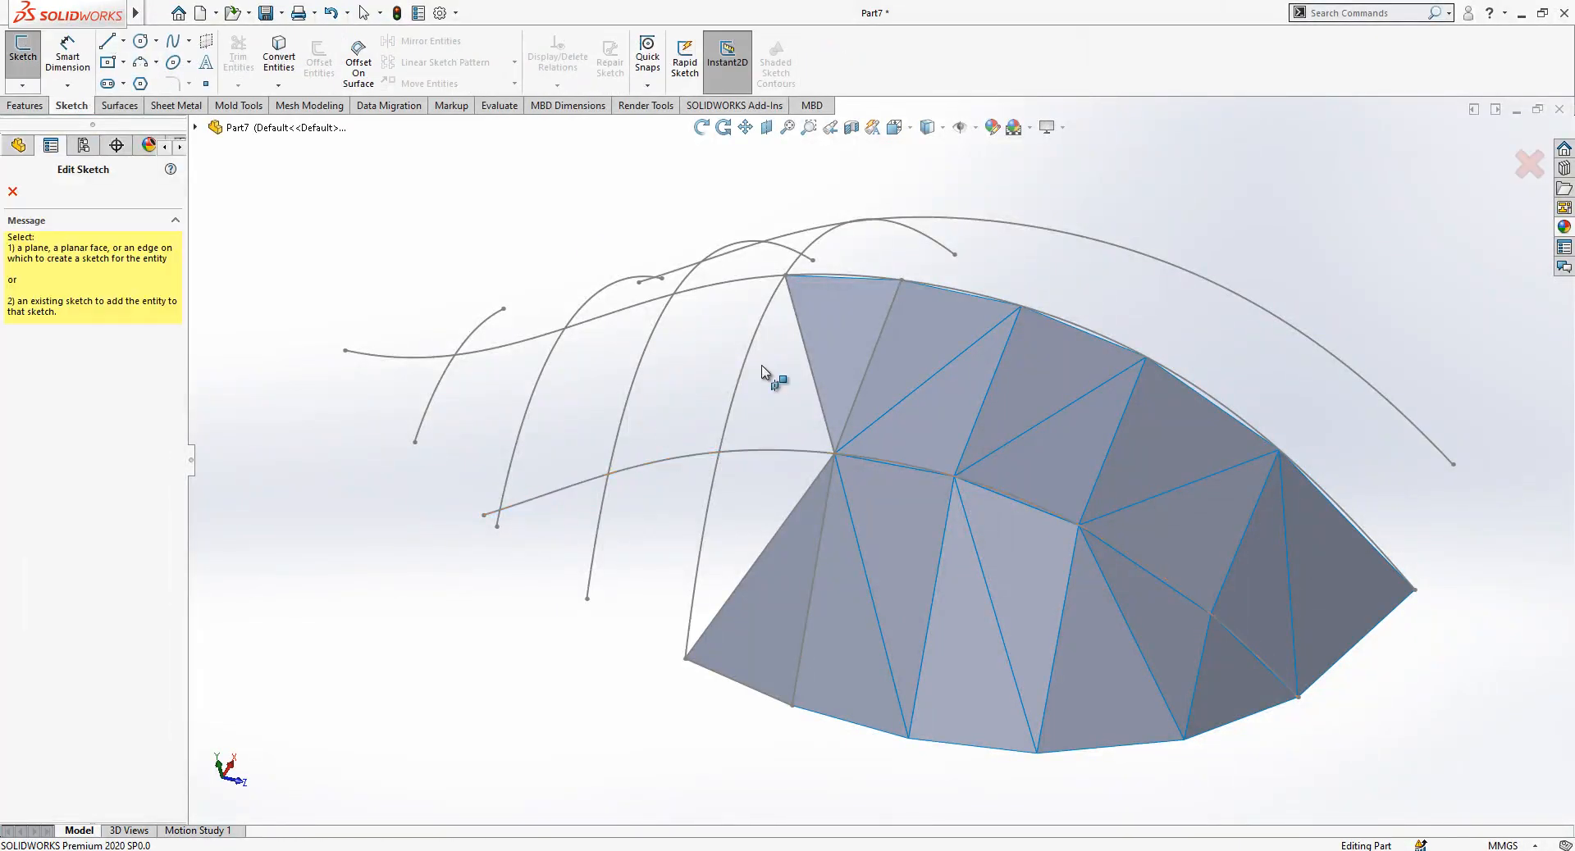
{"action": "left_click", "coordinate": [13, 192]}
{"action": "left_click", "coordinate": [22, 86]}
{"action": "left_click", "coordinate": [45, 121]}
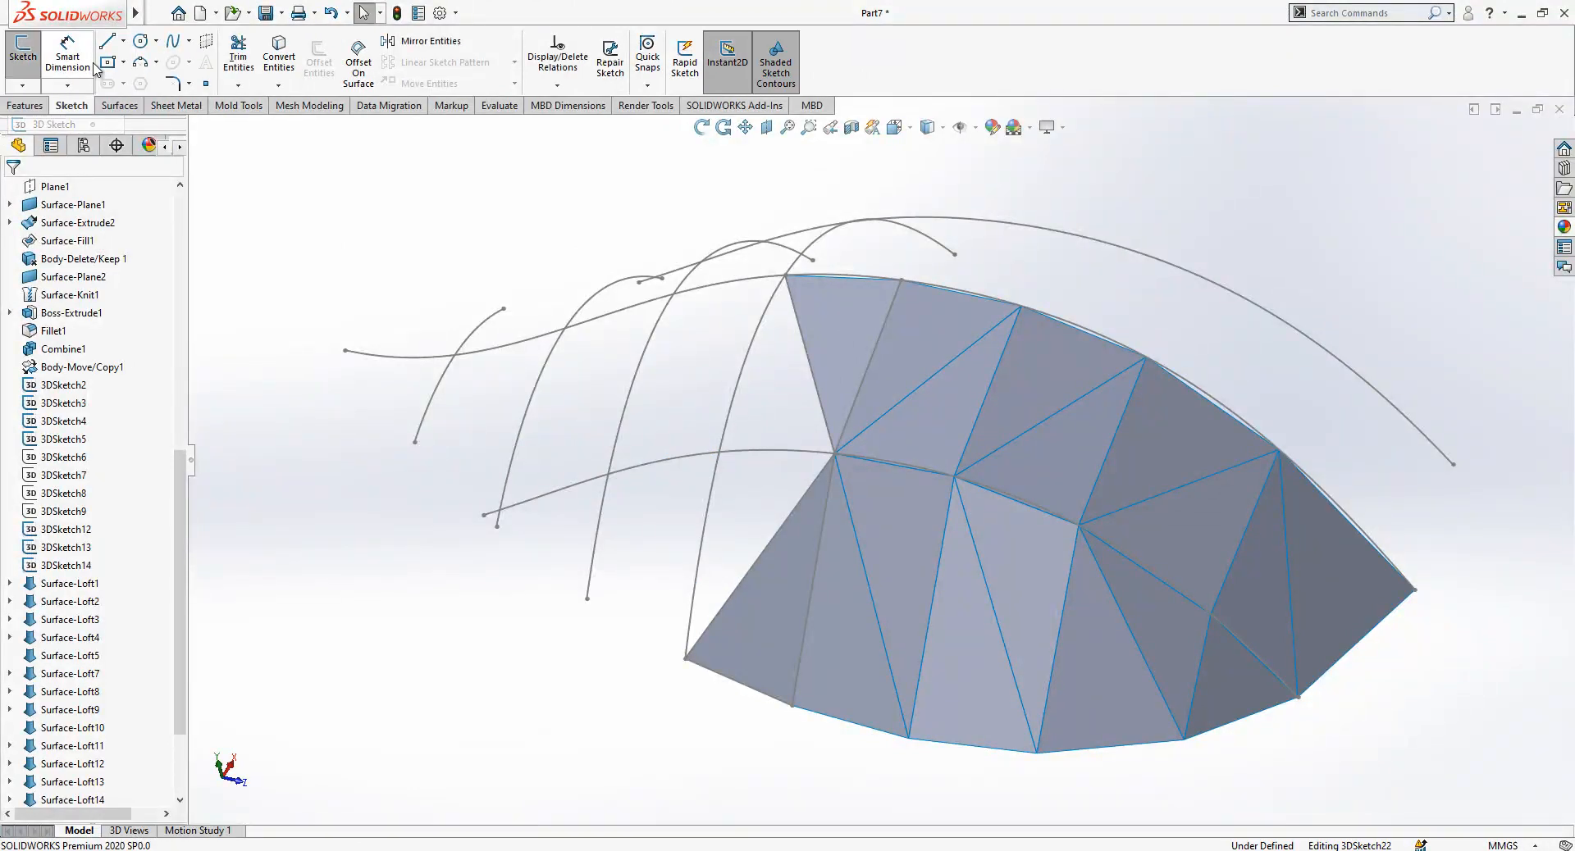
Try a line from the shell's middle vertex to the adjacent arch's crossing with the lower guide curve, and delete it.
{"action": "left_click", "coordinate": [835, 454]}
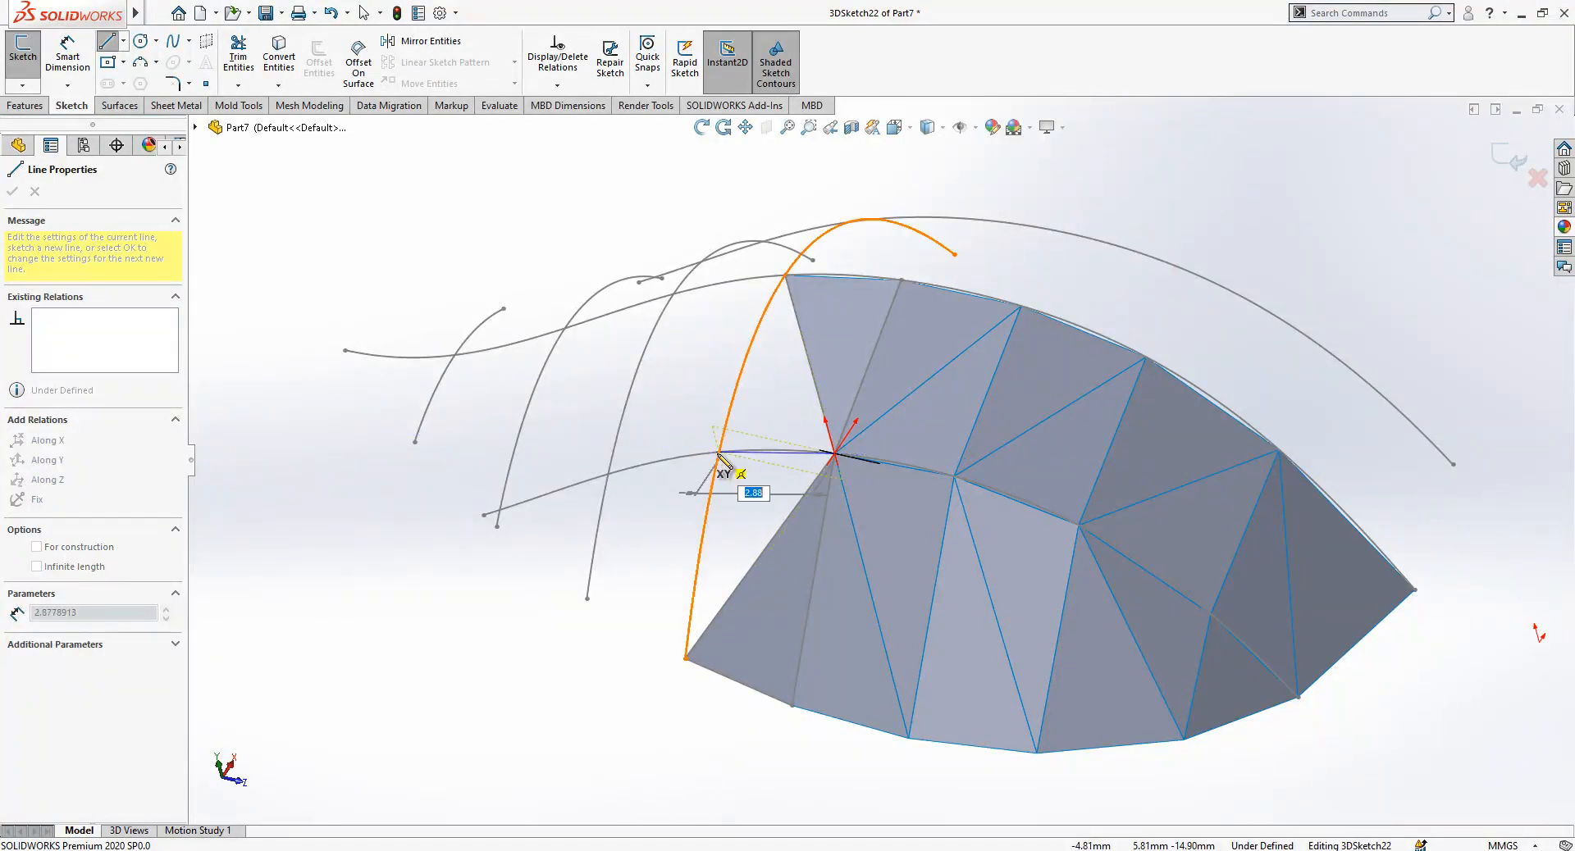
{"action": "left_click", "coordinate": [720, 449]}
{"action": "right_click", "coordinate": [771, 443]}
{"action": "left_click", "coordinate": [795, 443]}
{"action": "scroll", "coordinate": [783, 449], "scroll_direction": "down", "scroll_amount": 2}
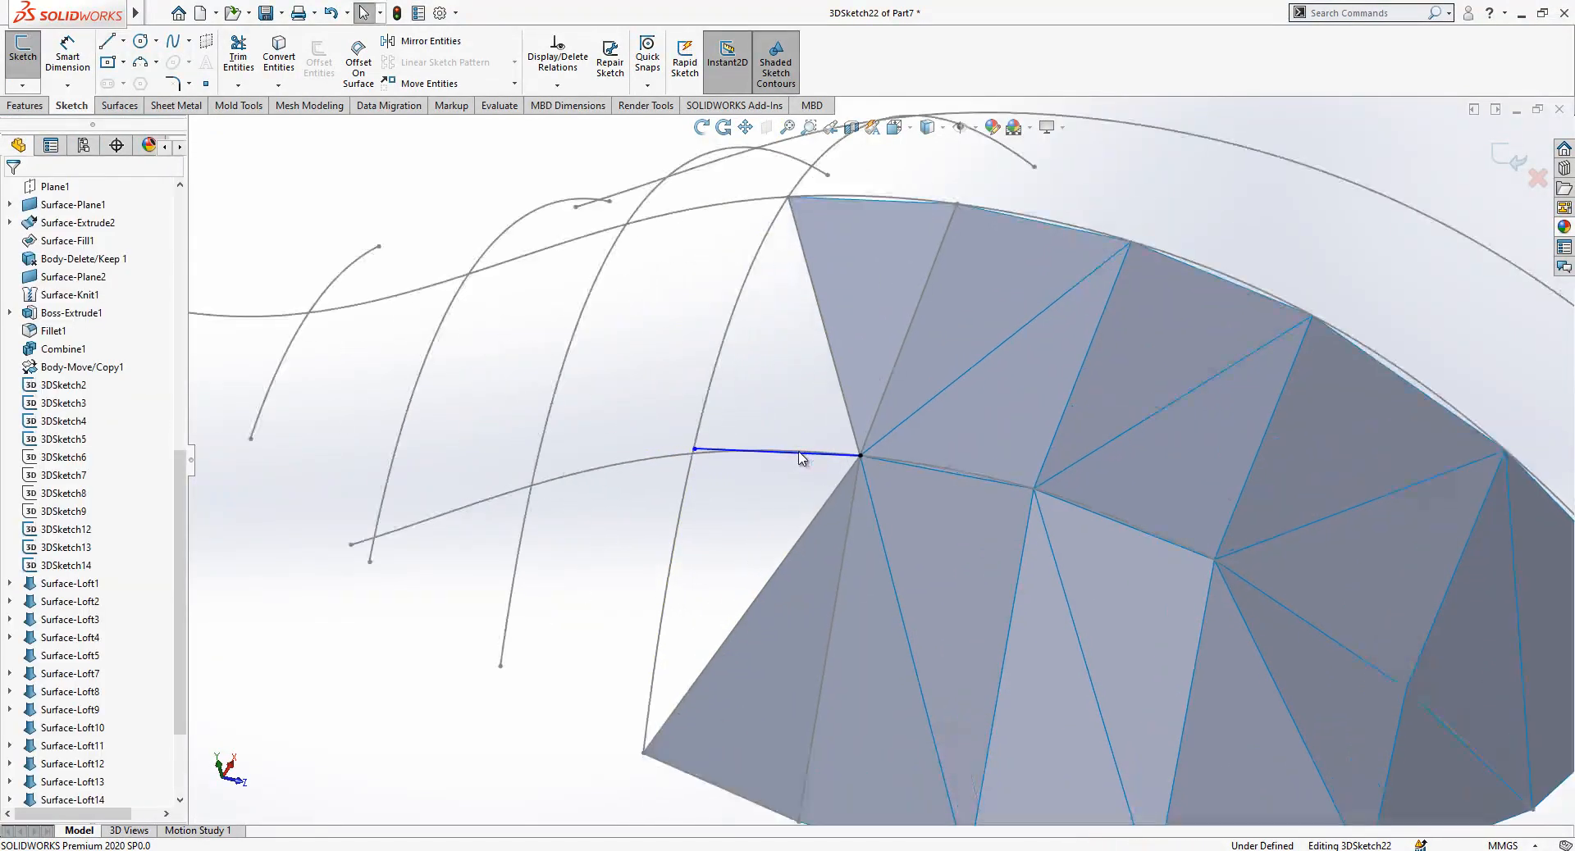
{"action": "middle_click_drag", "start_coordinate": [802, 461], "coordinate": [830, 432]}
{"action": "left_click", "coordinate": [838, 427]}
{"action": "key", "text": "Delete"}
Redraw the line from the shell's middle vertex to the adjacent arch's crossing with the lower guide curve and close the 3D sketch.
{"action": "left_click", "coordinate": [107, 41]}
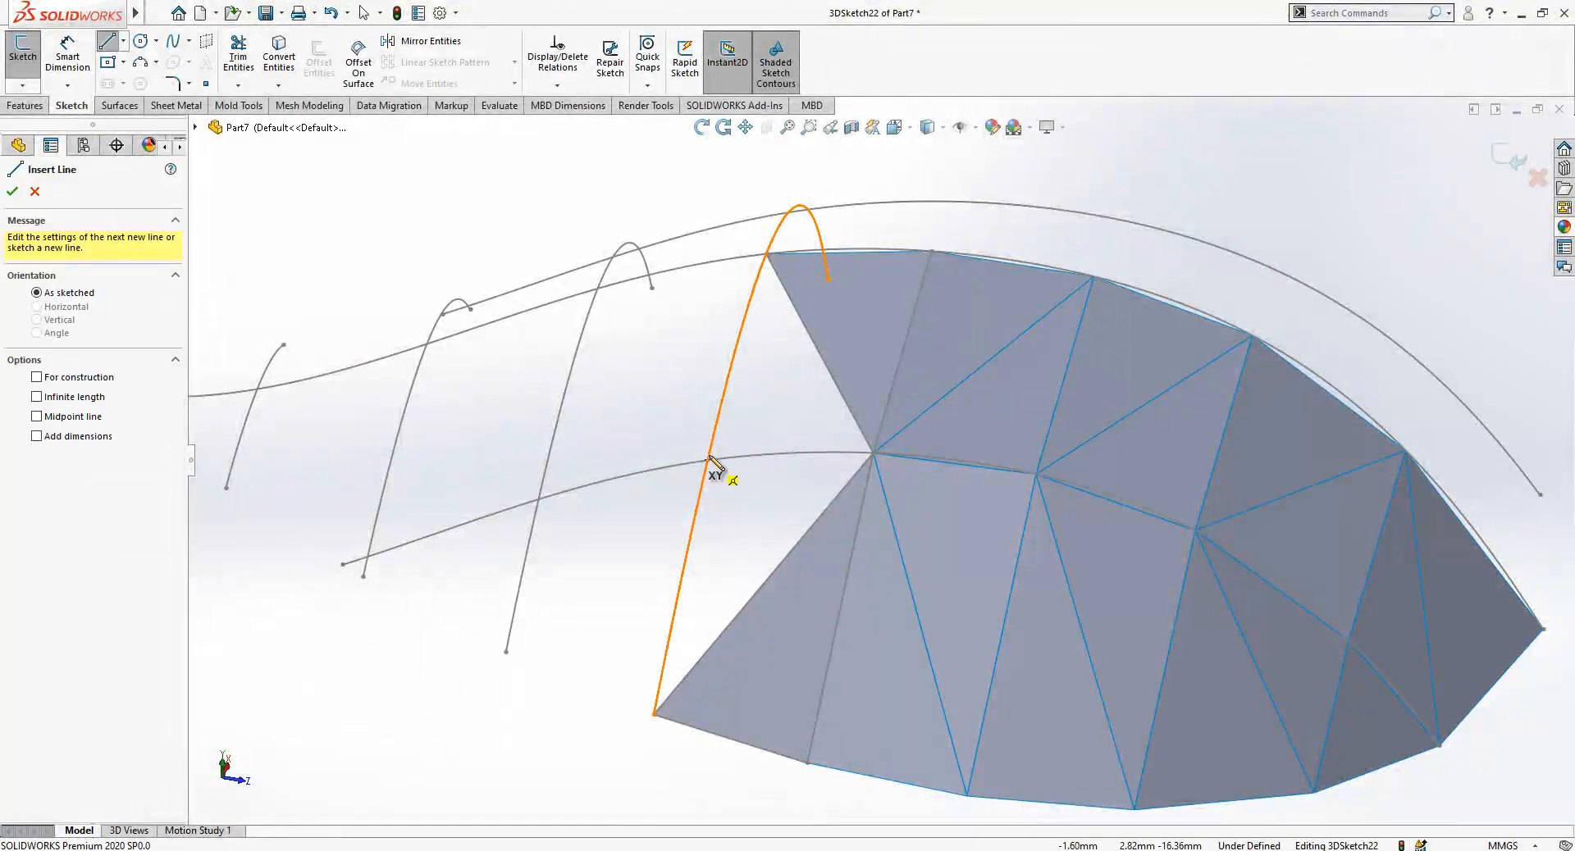
{"action": "left_click", "coordinate": [873, 452]}
{"action": "left_click", "coordinate": [710, 462]}
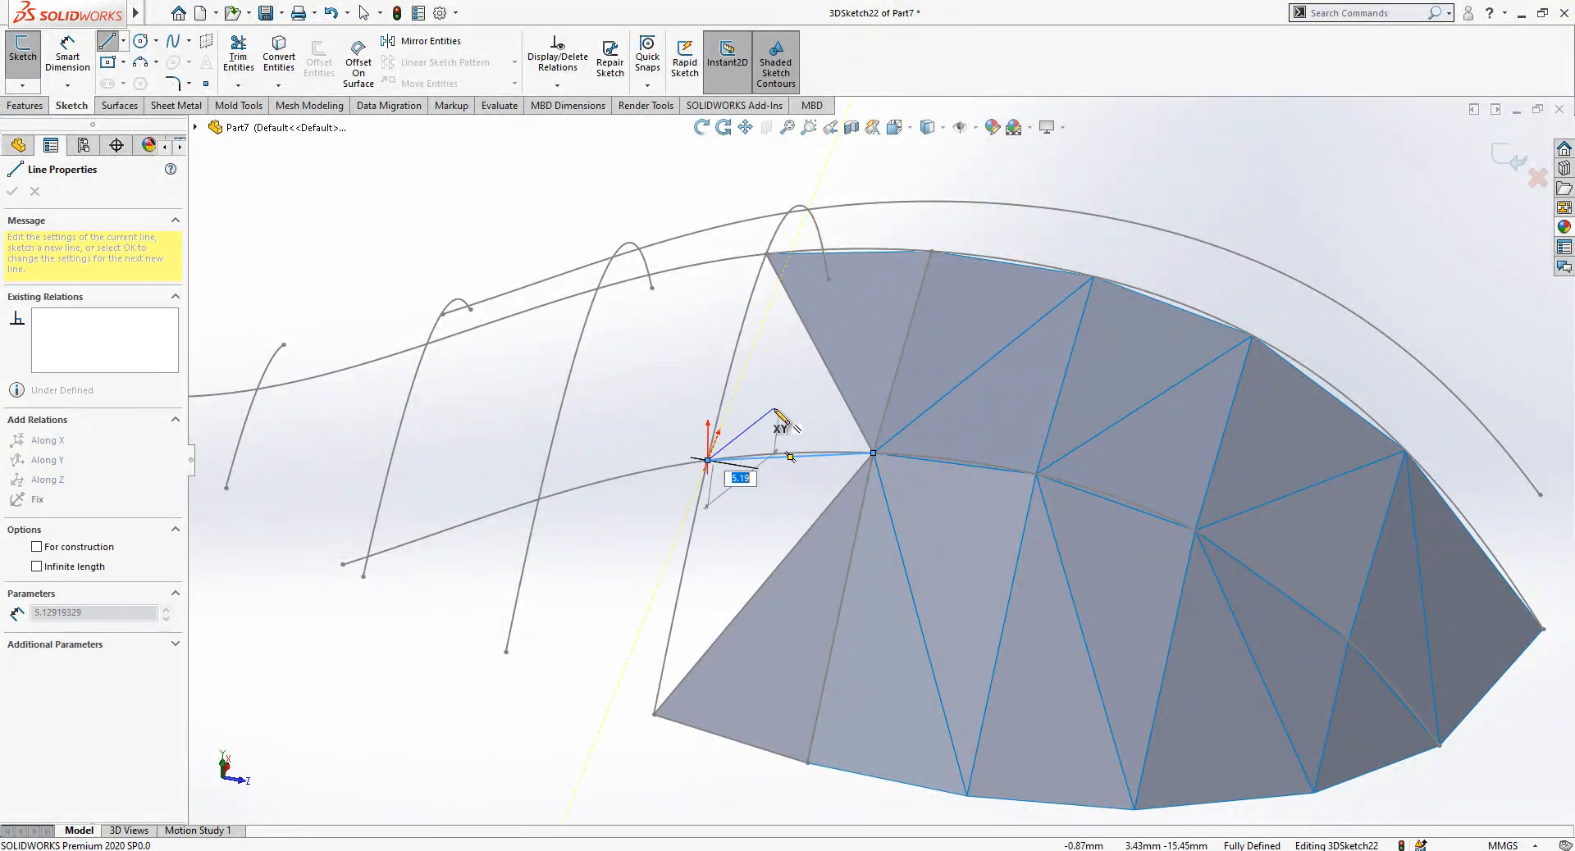
{"action": "key", "text": "Escape"}
{"action": "key", "text": "Escape"}
{"action": "mouse_move", "coordinate": [791, 422]}
{"action": "middle_mouse_down"}
{"action": "mouse_move", "coordinate": [808, 443]}
{"action": "mouse_move", "coordinate": [781, 461]}
{"action": "mouse_move", "coordinate": [791, 412]}
{"action": "middle_mouse_up"}
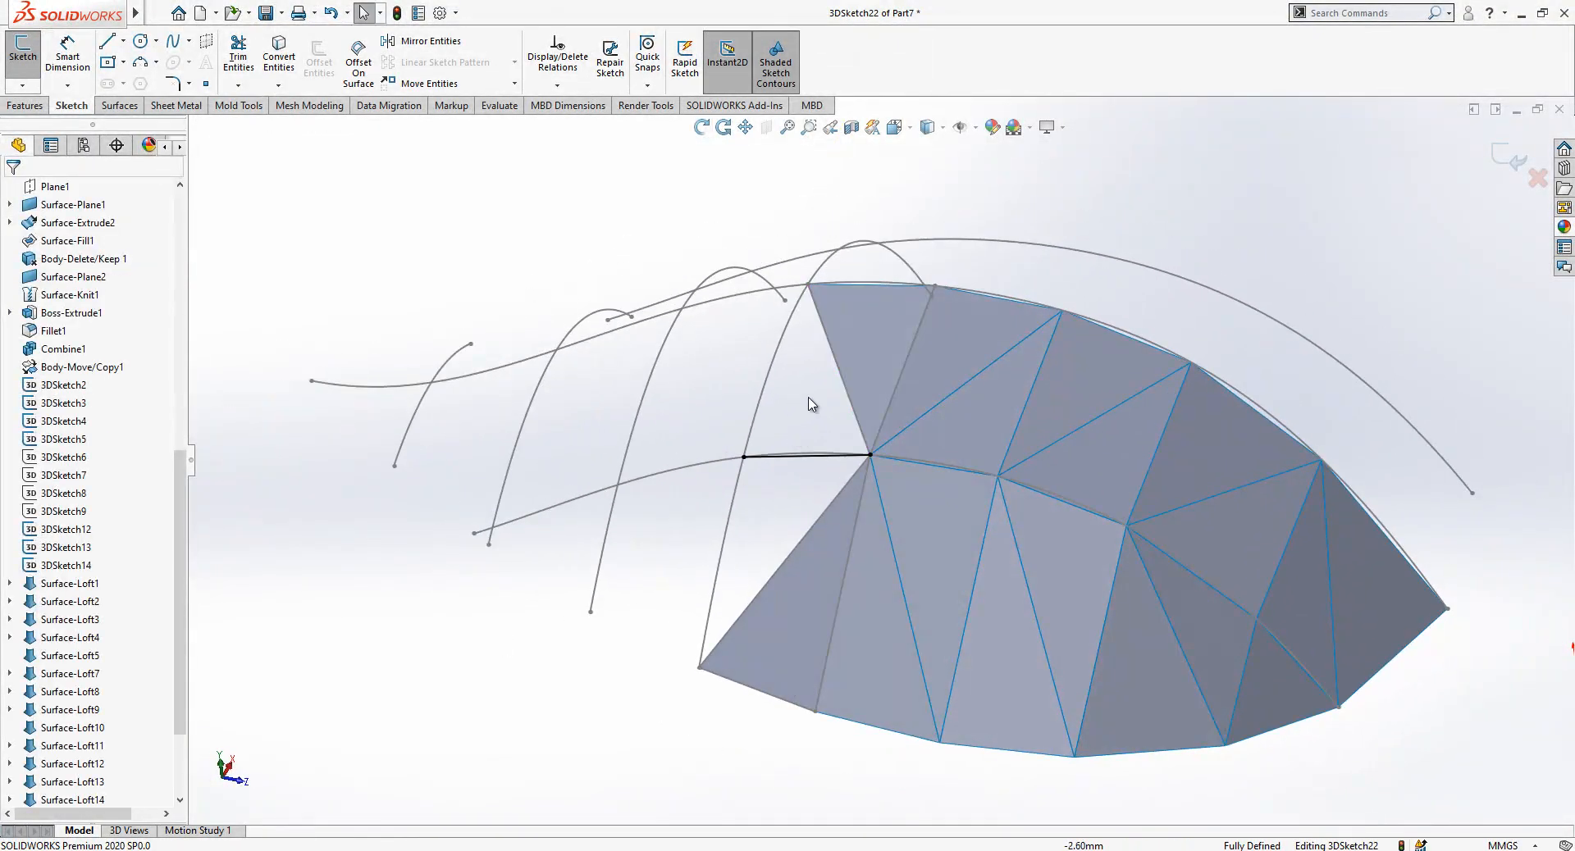
{"action": "left_click", "coordinate": [1490, 153]}
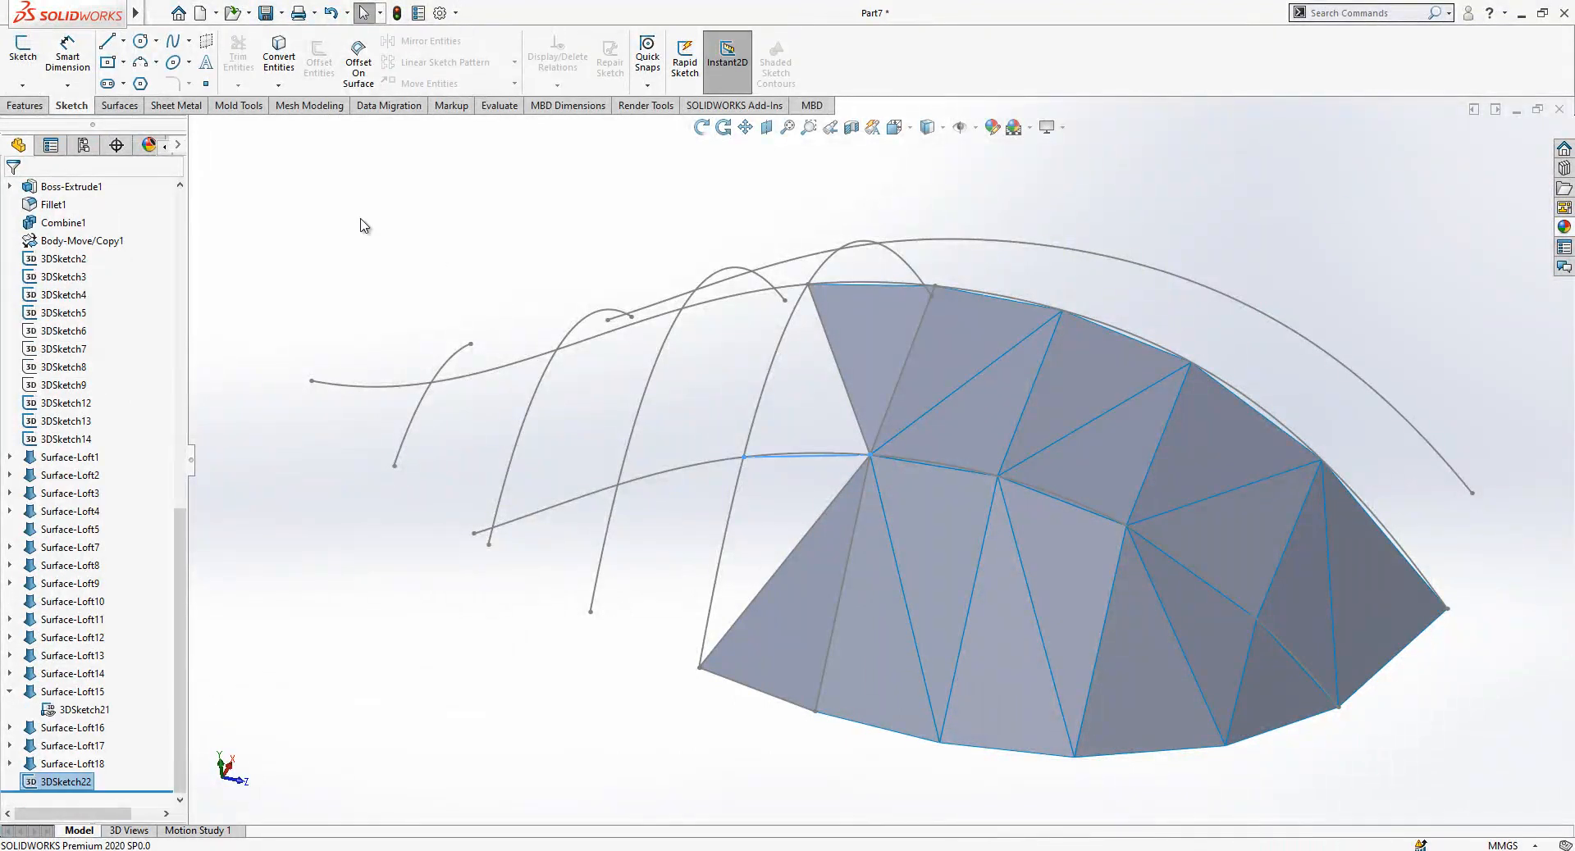
Hide the 3DSketch21 lines lying along the lofted facets and collapse Surface-Loft15 in the feature tree.
{"action": "left_click", "coordinate": [119, 105]}
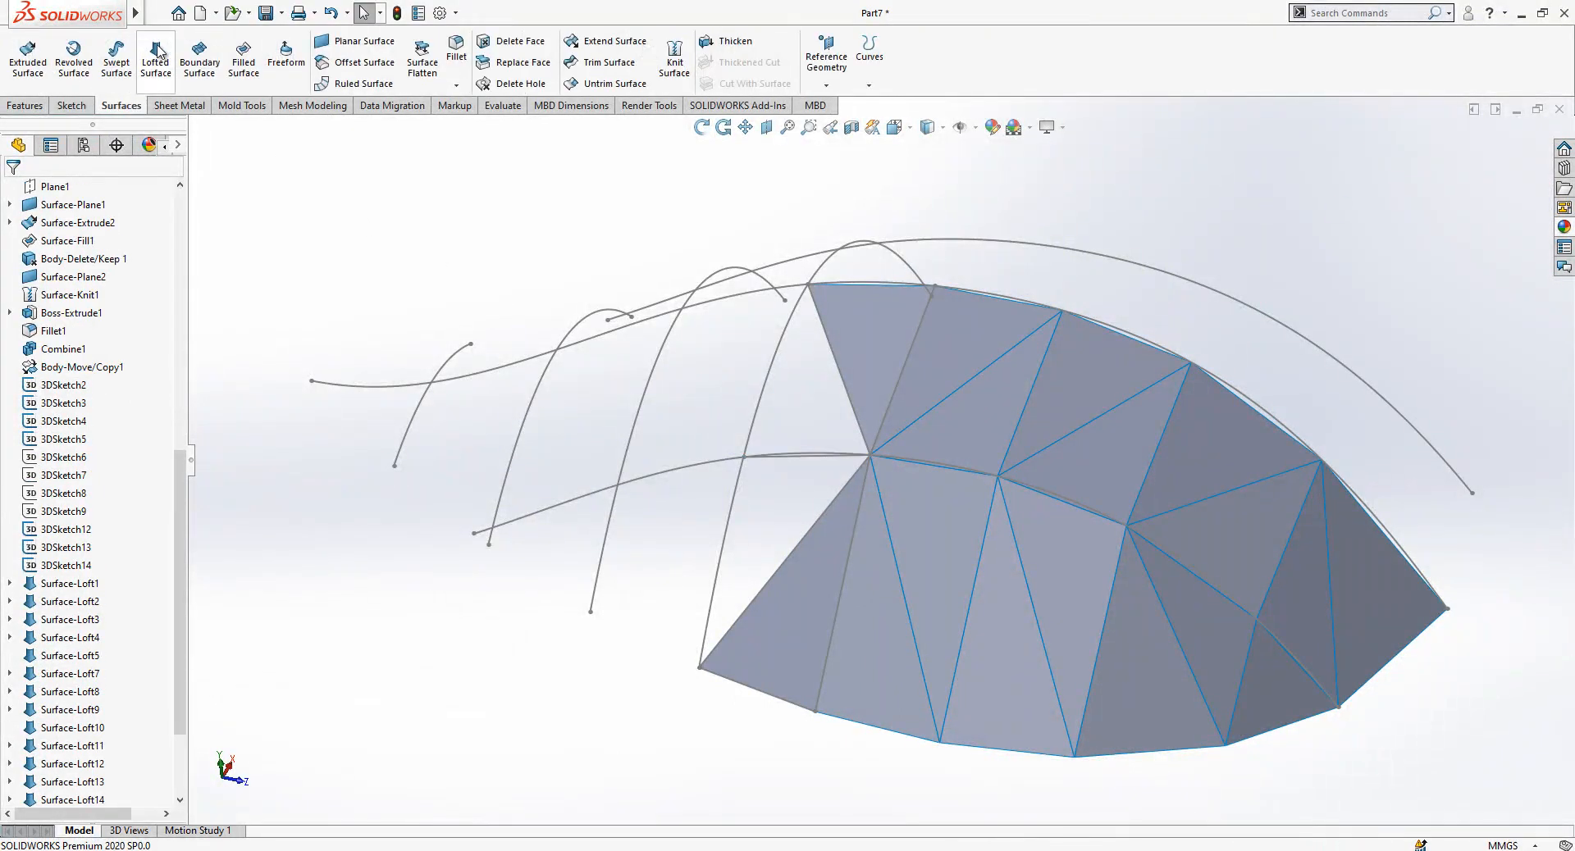
{"action": "left_click", "coordinate": [842, 377]}
{"action": "left_click", "coordinate": [907, 320]}
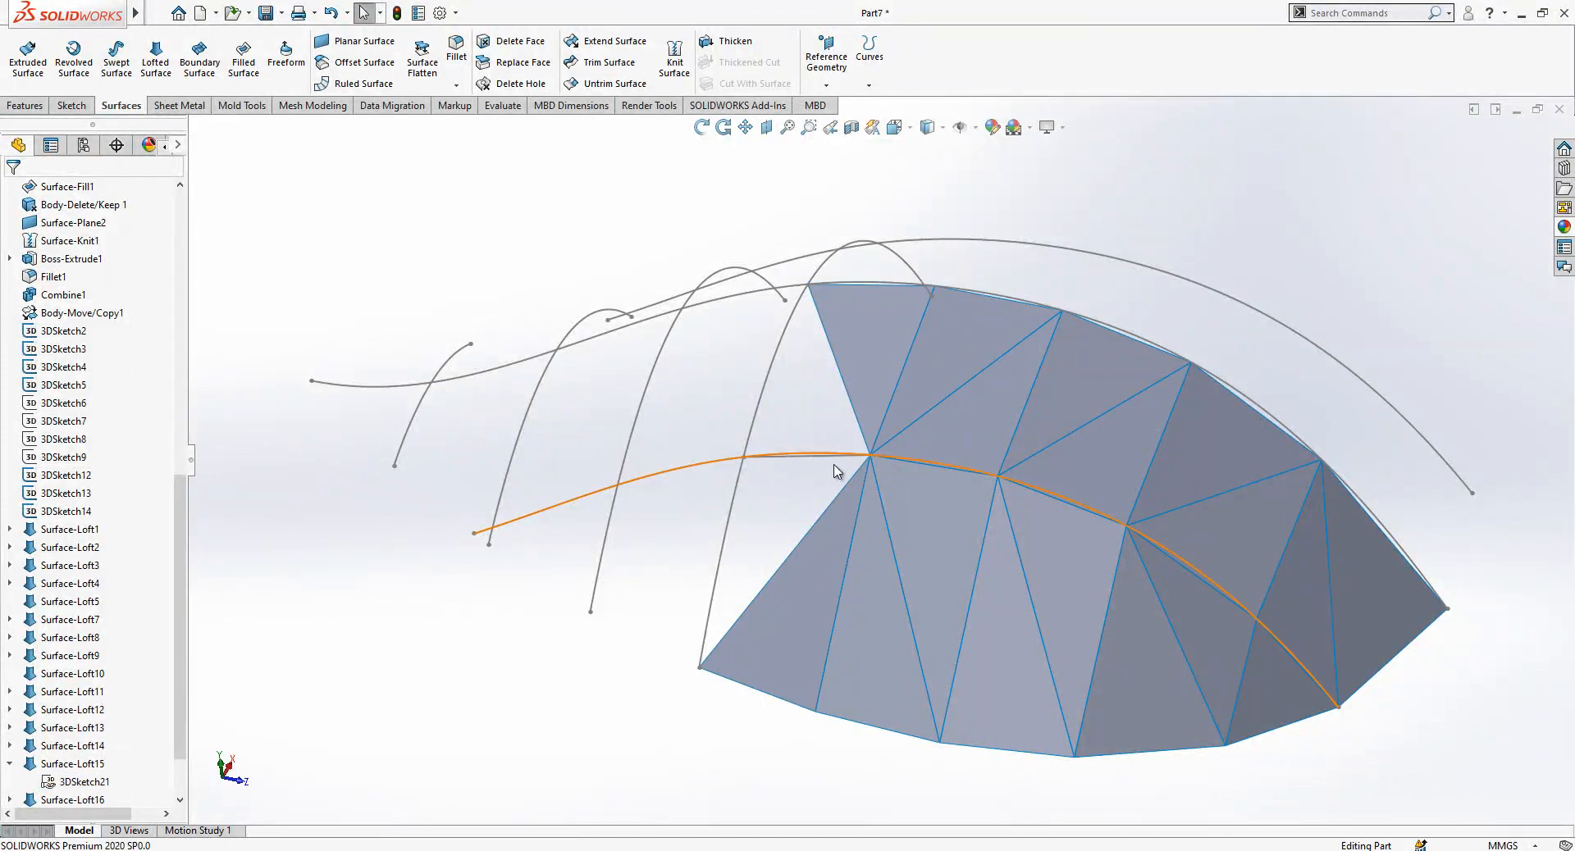
{"action": "left_click", "coordinate": [11, 763]}
Loft a triangular surface between the top facet's open side edge and the 3DSketch22 line.
{"action": "left_click", "coordinate": [162, 69]}
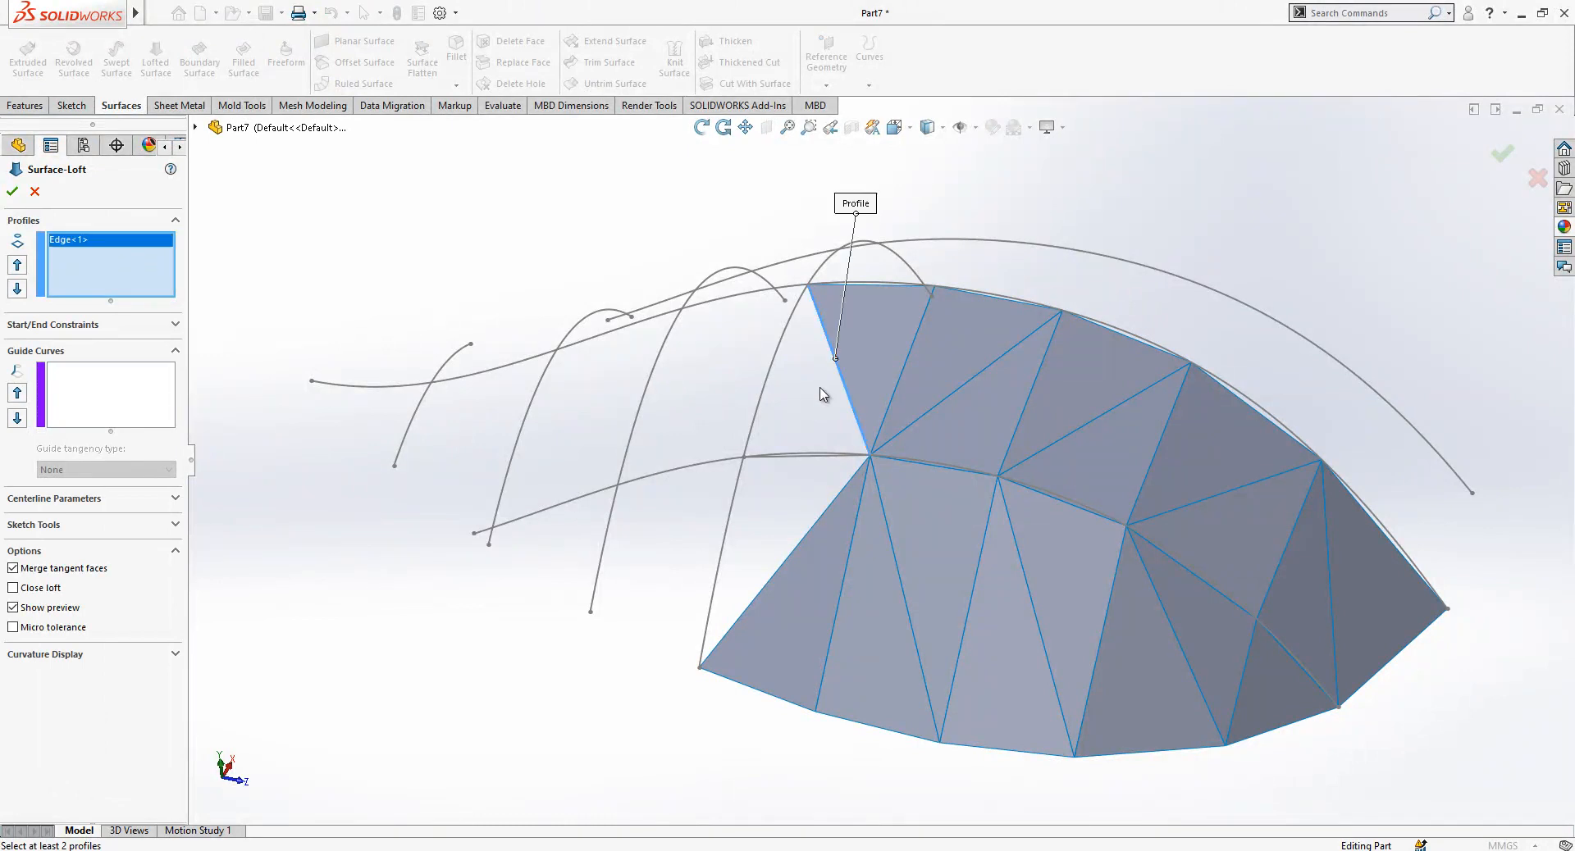
{"action": "left_click", "coordinate": [834, 367]}
{"action": "scroll", "coordinate": [787, 472], "scroll_direction": "down", "scroll_amount": 3}
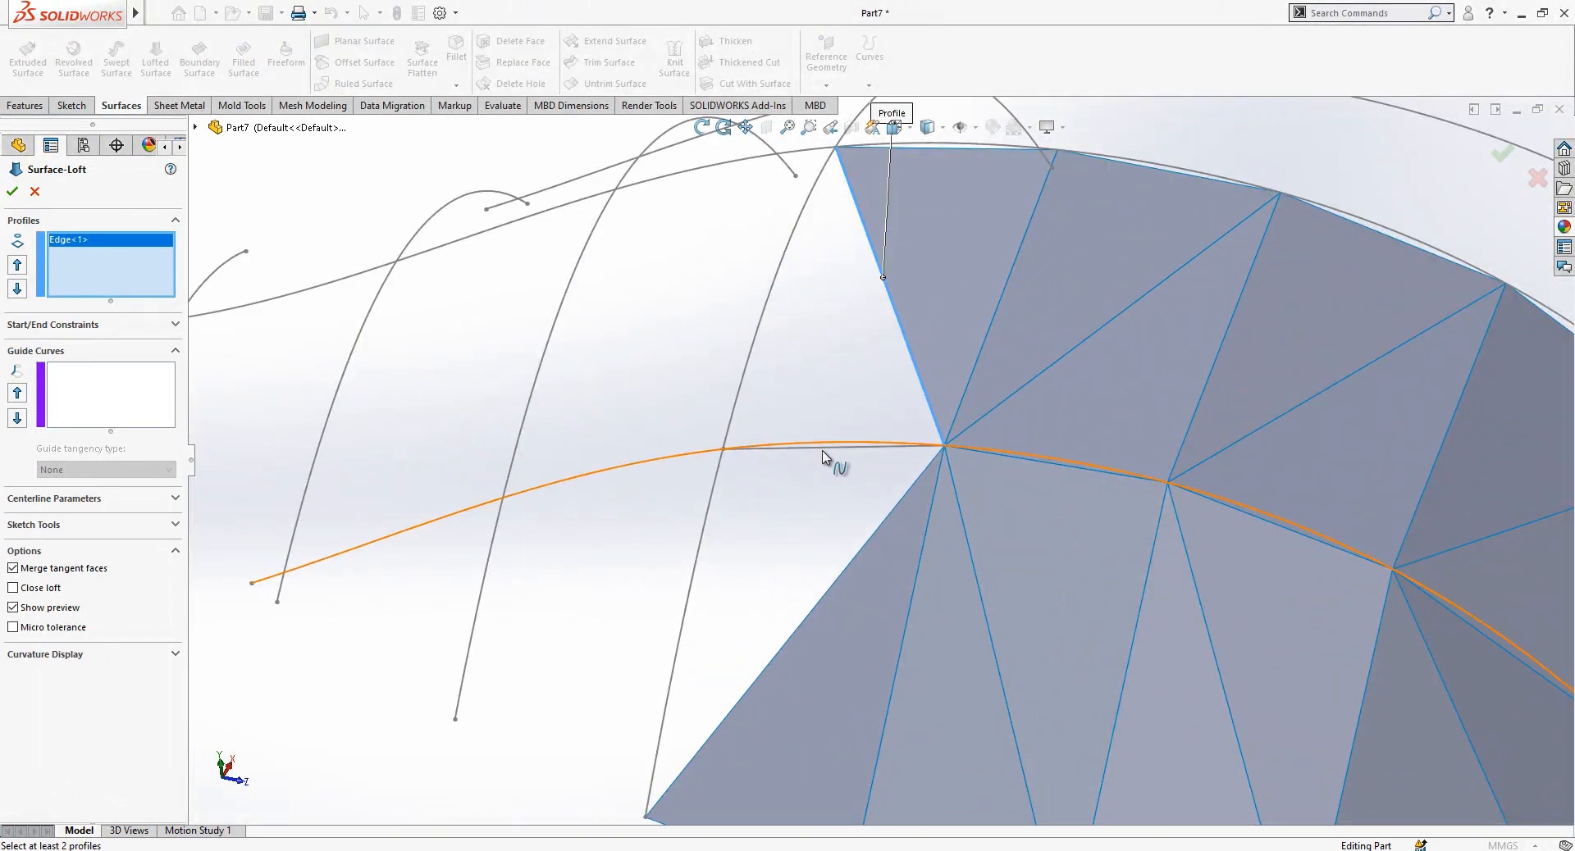
{"action": "middle_click_drag", "start_coordinate": [848, 452], "coordinate": [829, 474]}
{"action": "scroll", "coordinate": [829, 474], "scroll_direction": "down", "scroll_amount": 2}
{"action": "scroll", "coordinate": [850, 469], "scroll_direction": "down", "scroll_amount": 3}
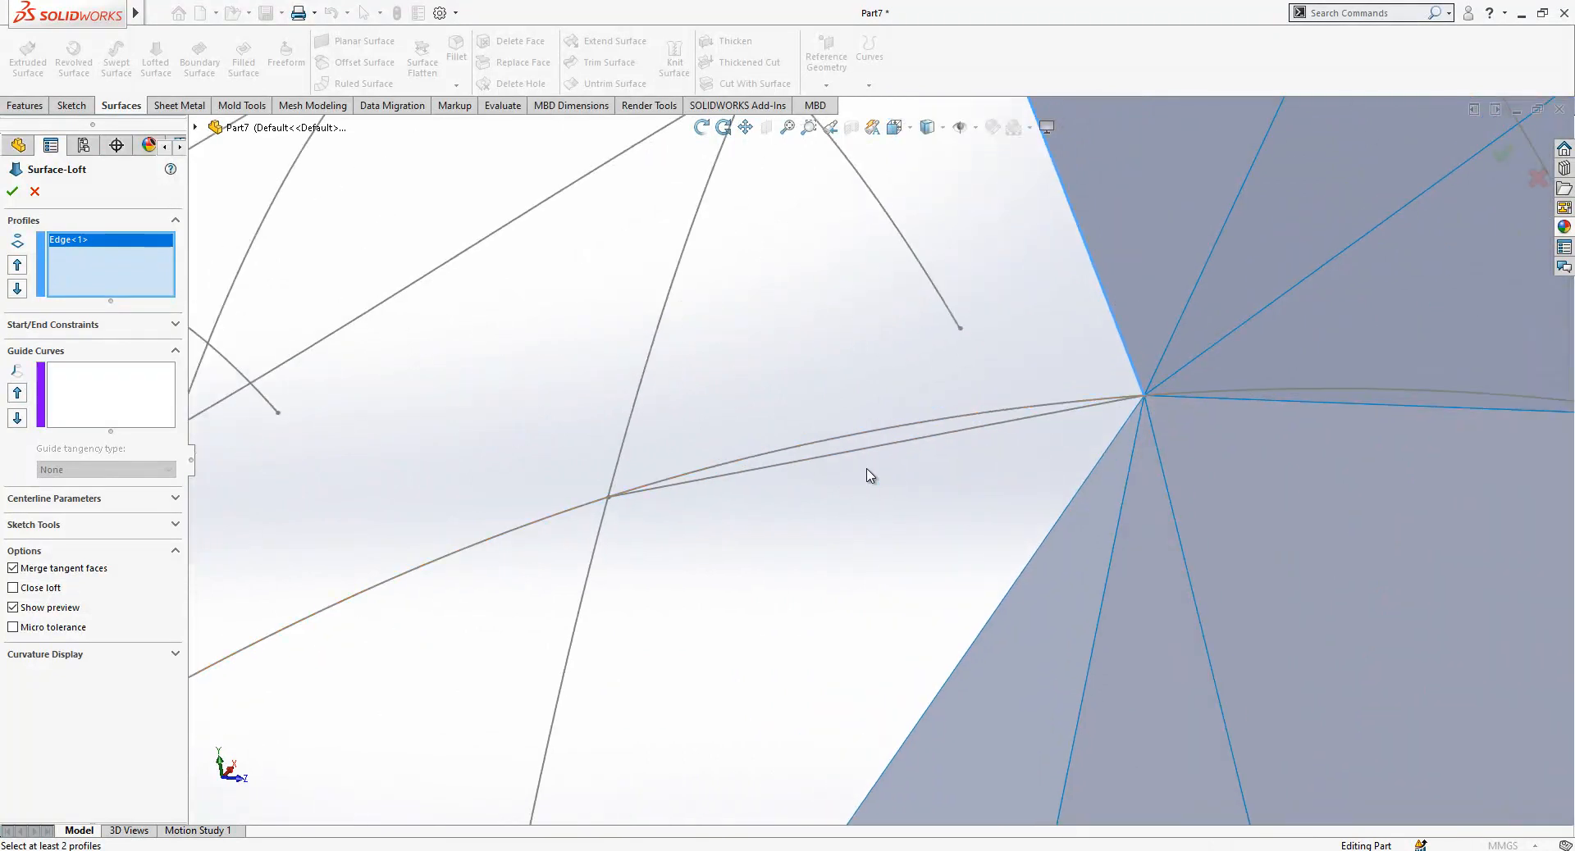
{"action": "scroll", "coordinate": [881, 450], "scroll_direction": "up", "scroll_amount": 3}
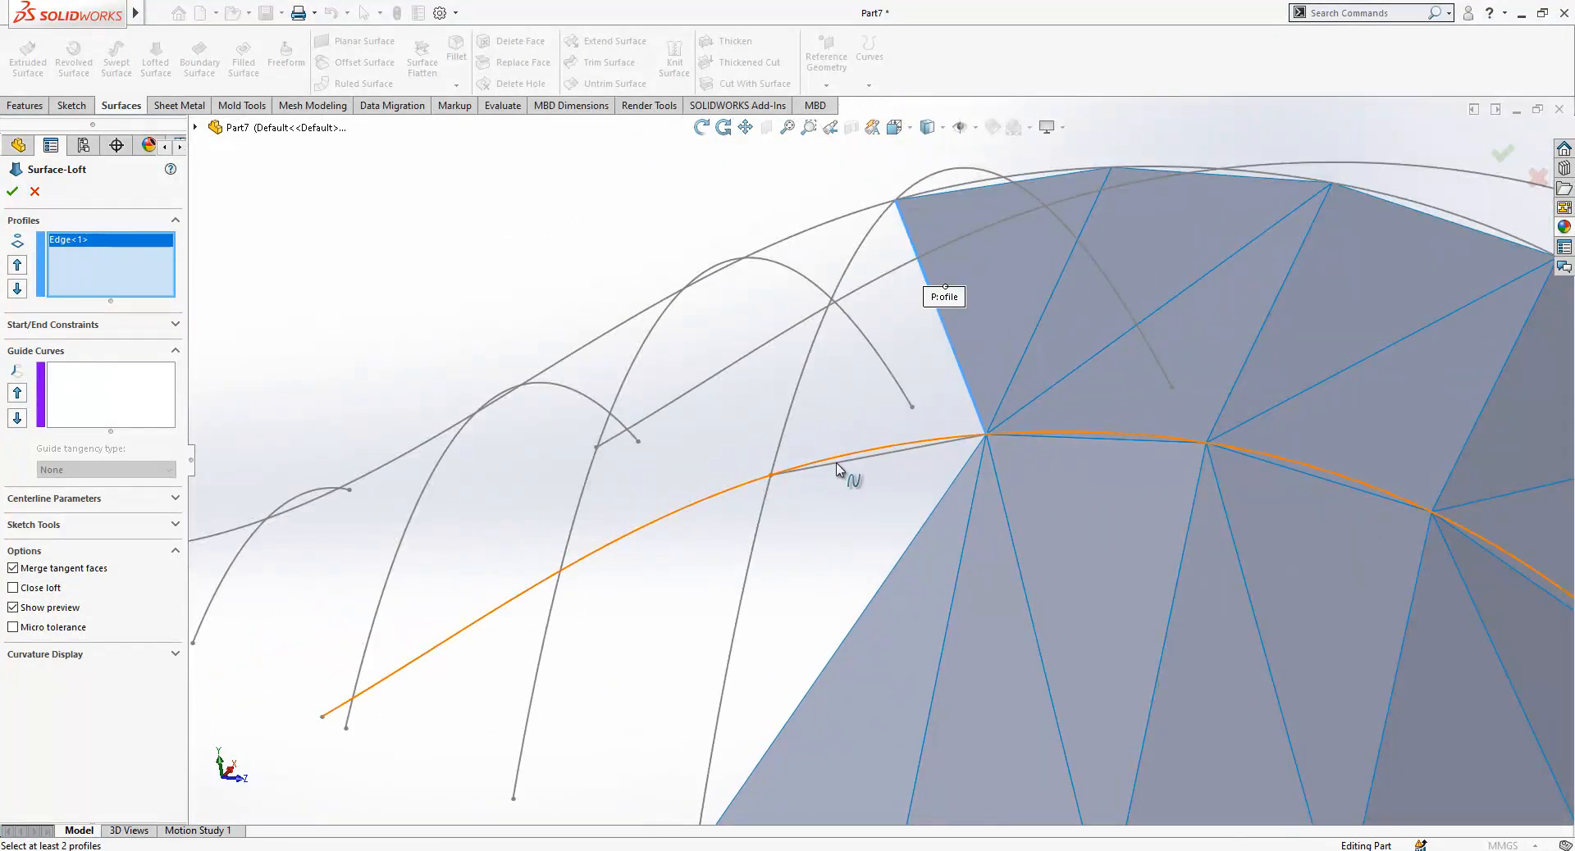
{"action": "scroll", "coordinate": [853, 472], "scroll_direction": "down", "scroll_amount": 4}
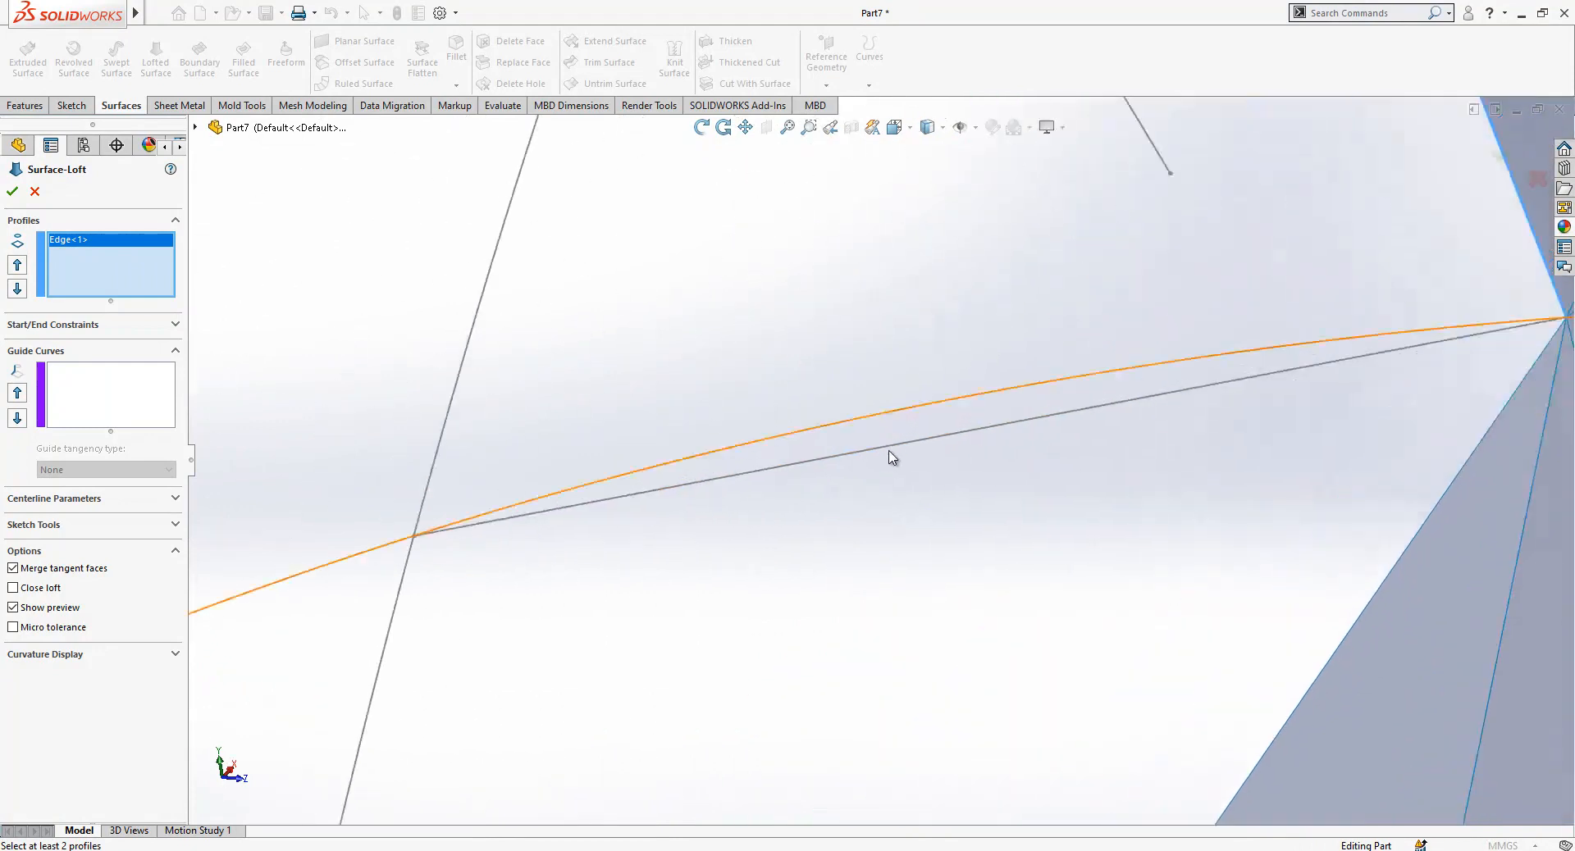
{"action": "left_click", "coordinate": [940, 440]}
{"action": "scroll", "coordinate": [944, 447], "scroll_direction": "up", "scroll_amount": 3}
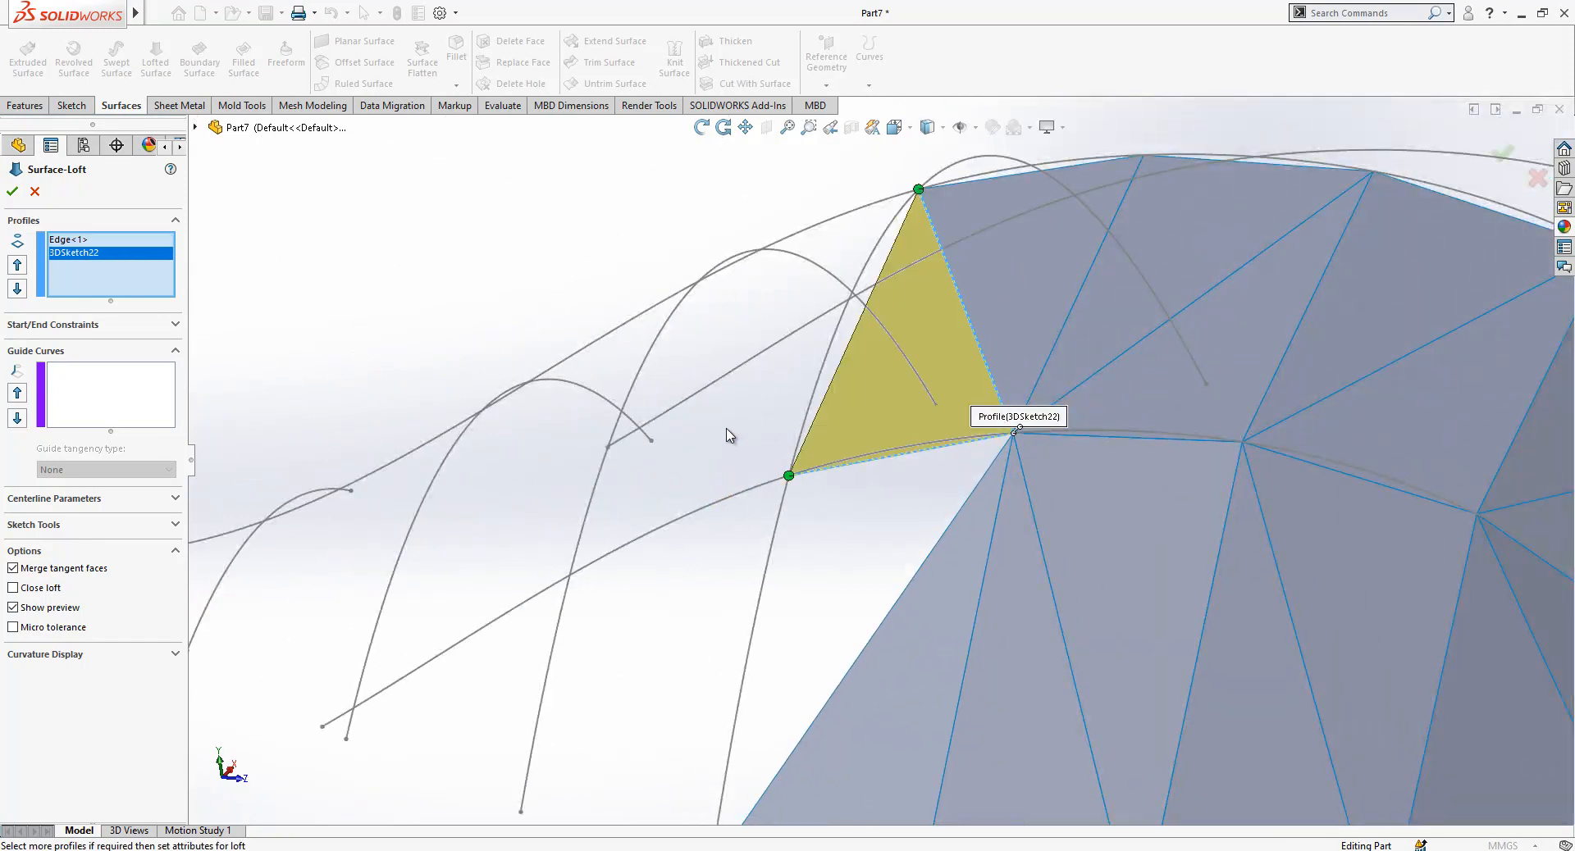
{"action": "left_click", "coordinate": [12, 192]}
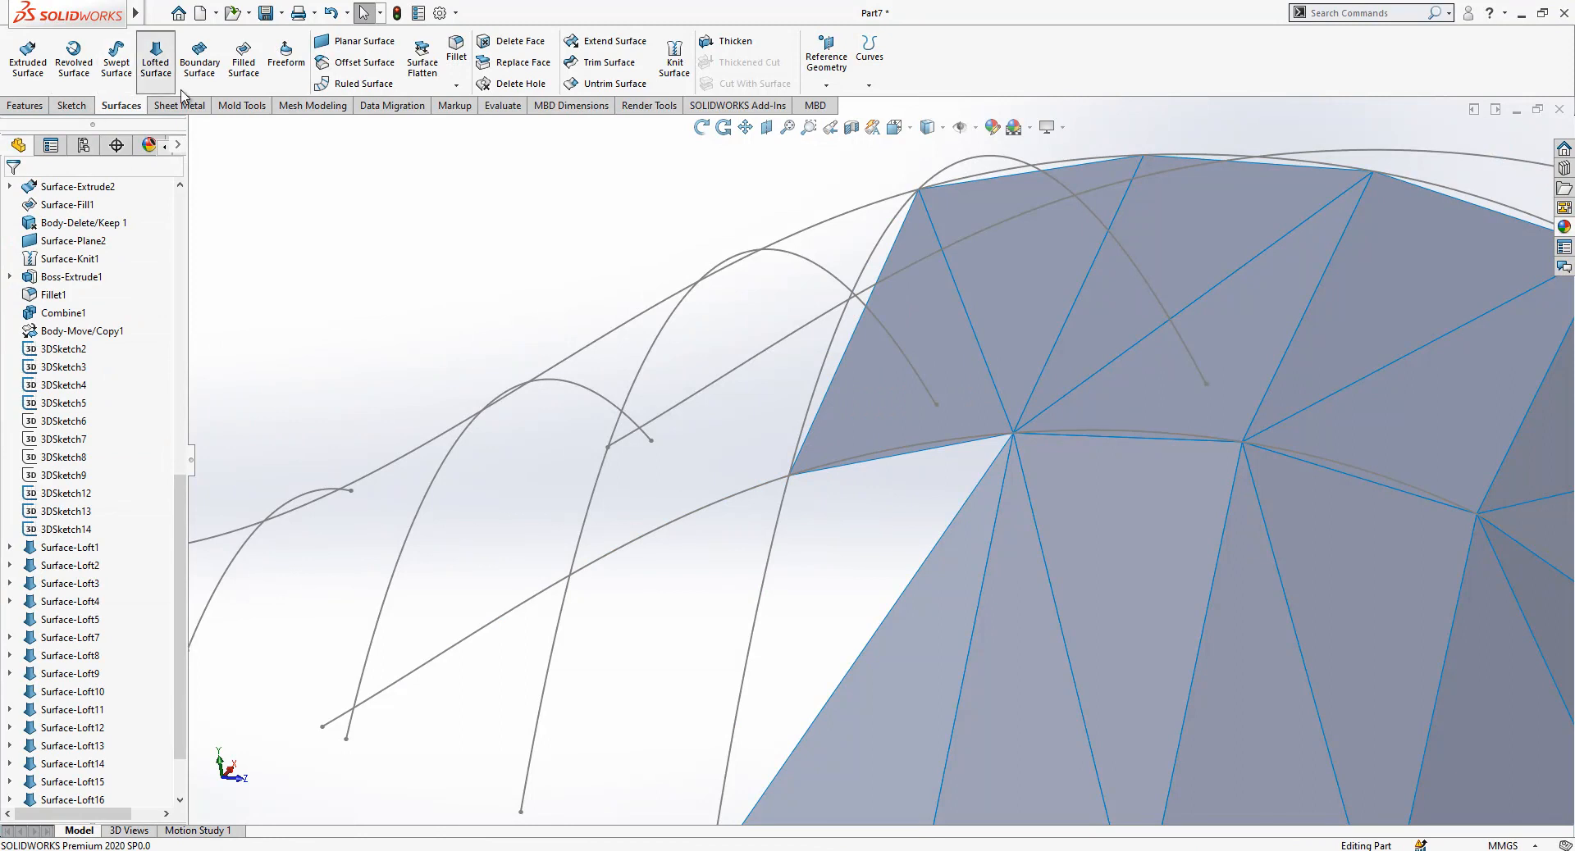
Loft a triangular surface between the lower facet's open side edge and the bottom edge of the newly lofted upper facet.
{"action": "left_click", "coordinate": [874, 633]}
{"action": "scroll", "coordinate": [868, 471], "scroll_direction": "down", "scroll_amount": 3}
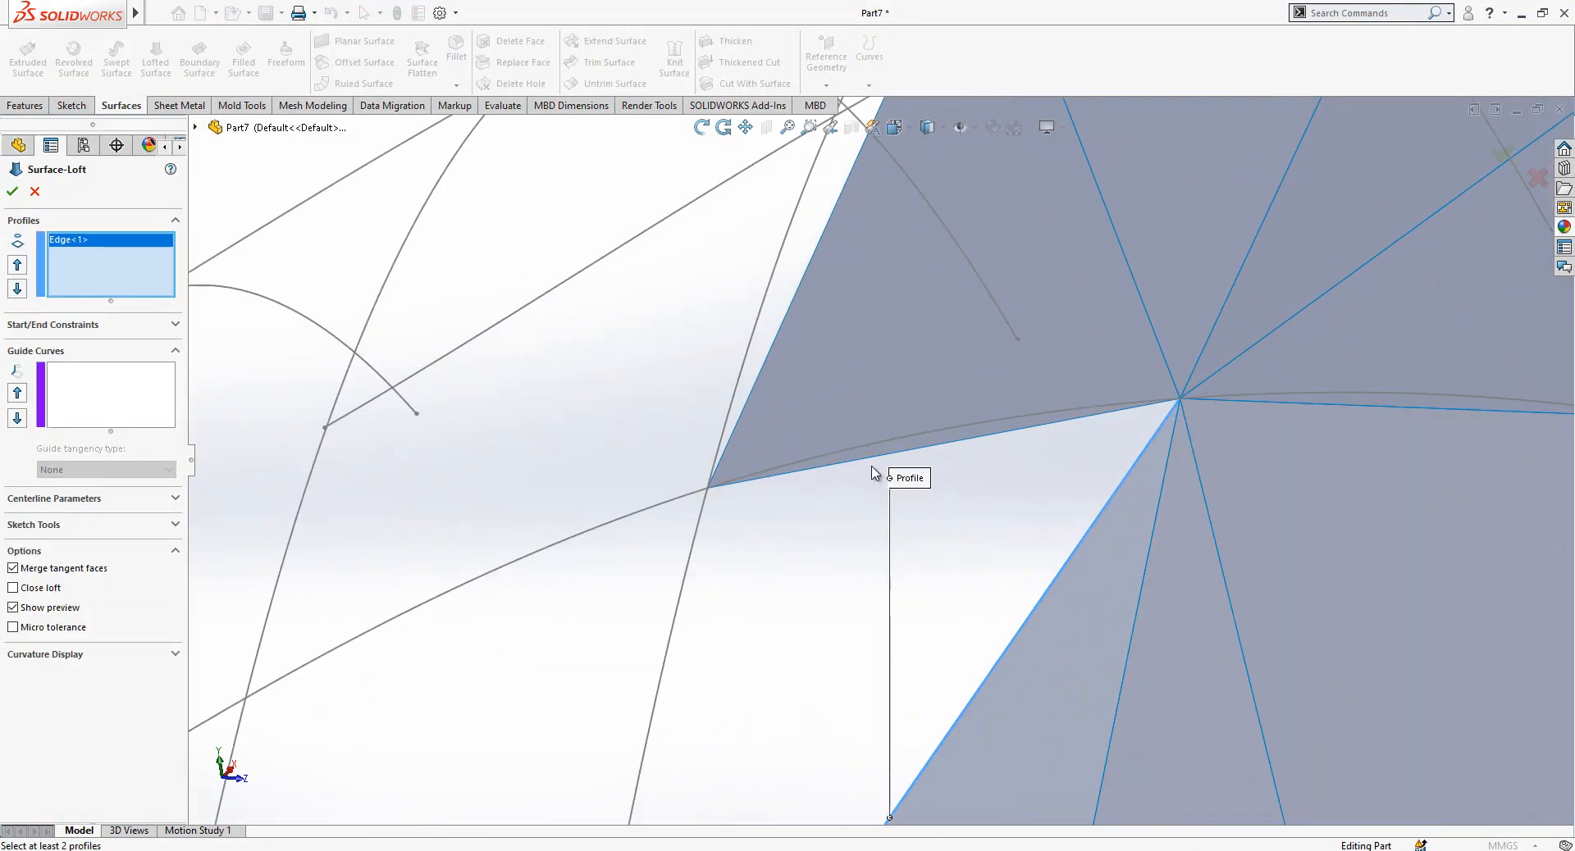
{"action": "scroll", "coordinate": [903, 456], "scroll_direction": "down", "scroll_amount": 3}
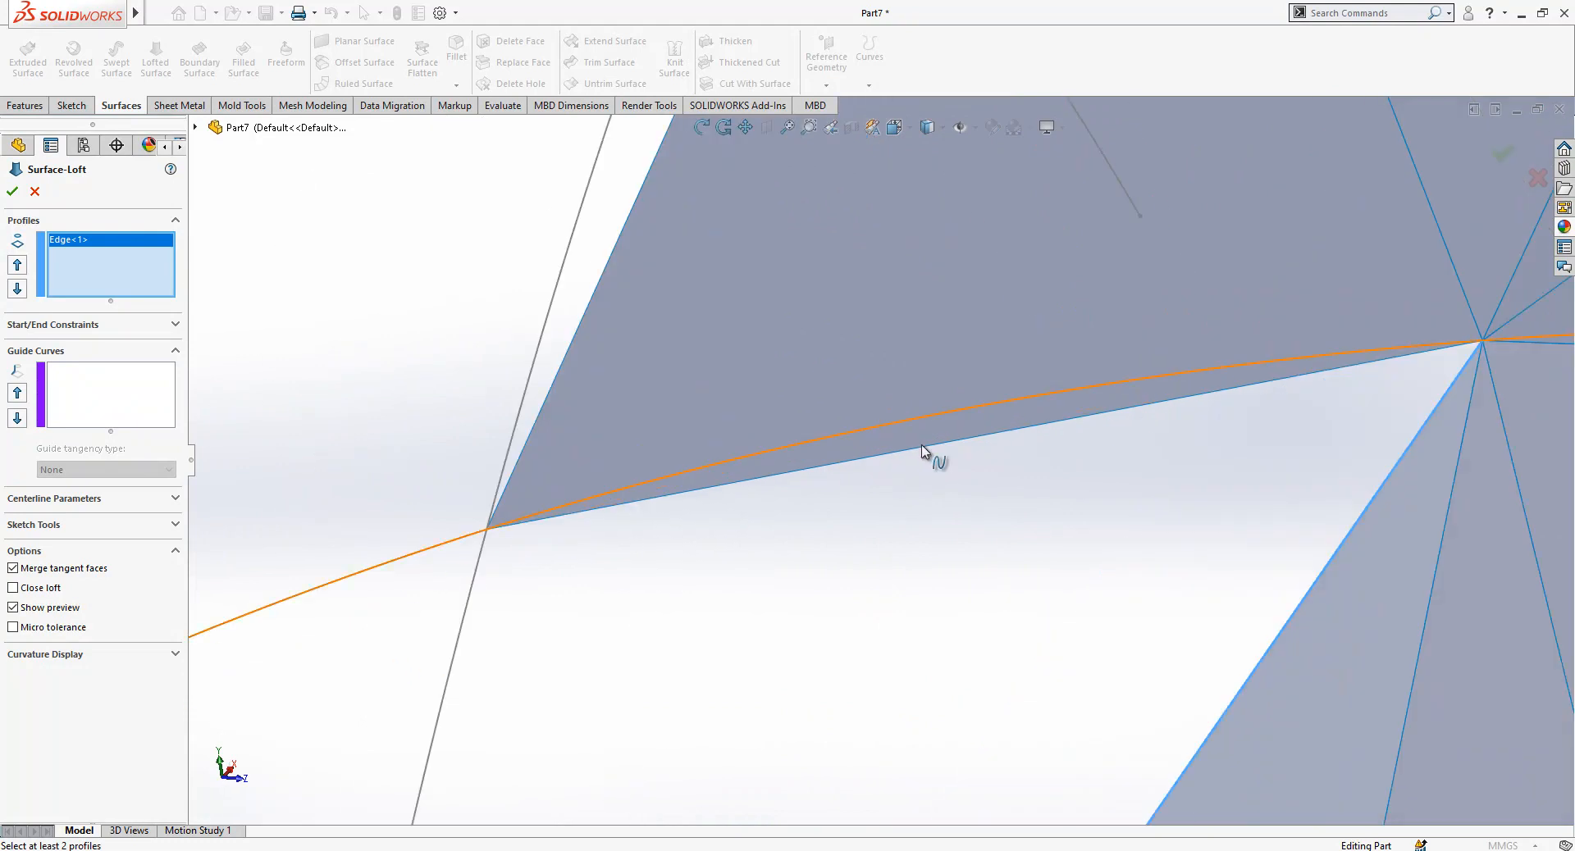
{"action": "left_click", "coordinate": [925, 438]}
{"action": "left_click", "coordinate": [923, 437]}
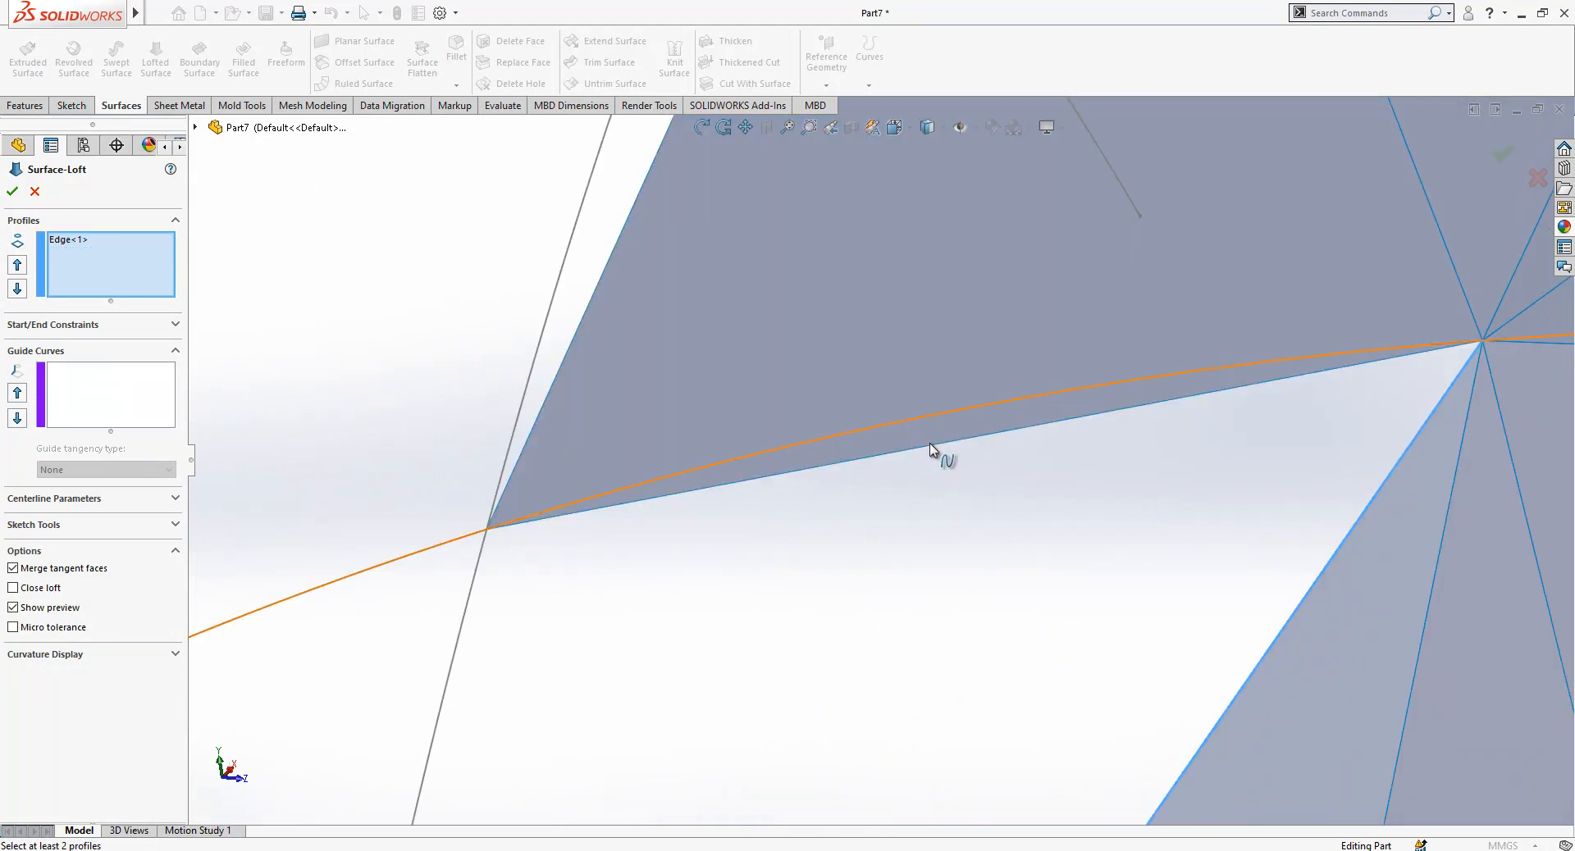
{"action": "scroll", "coordinate": [929, 459], "scroll_direction": "down", "scroll_amount": 1}
{"action": "scroll", "coordinate": [930, 464], "scroll_direction": "down", "scroll_amount": 1}
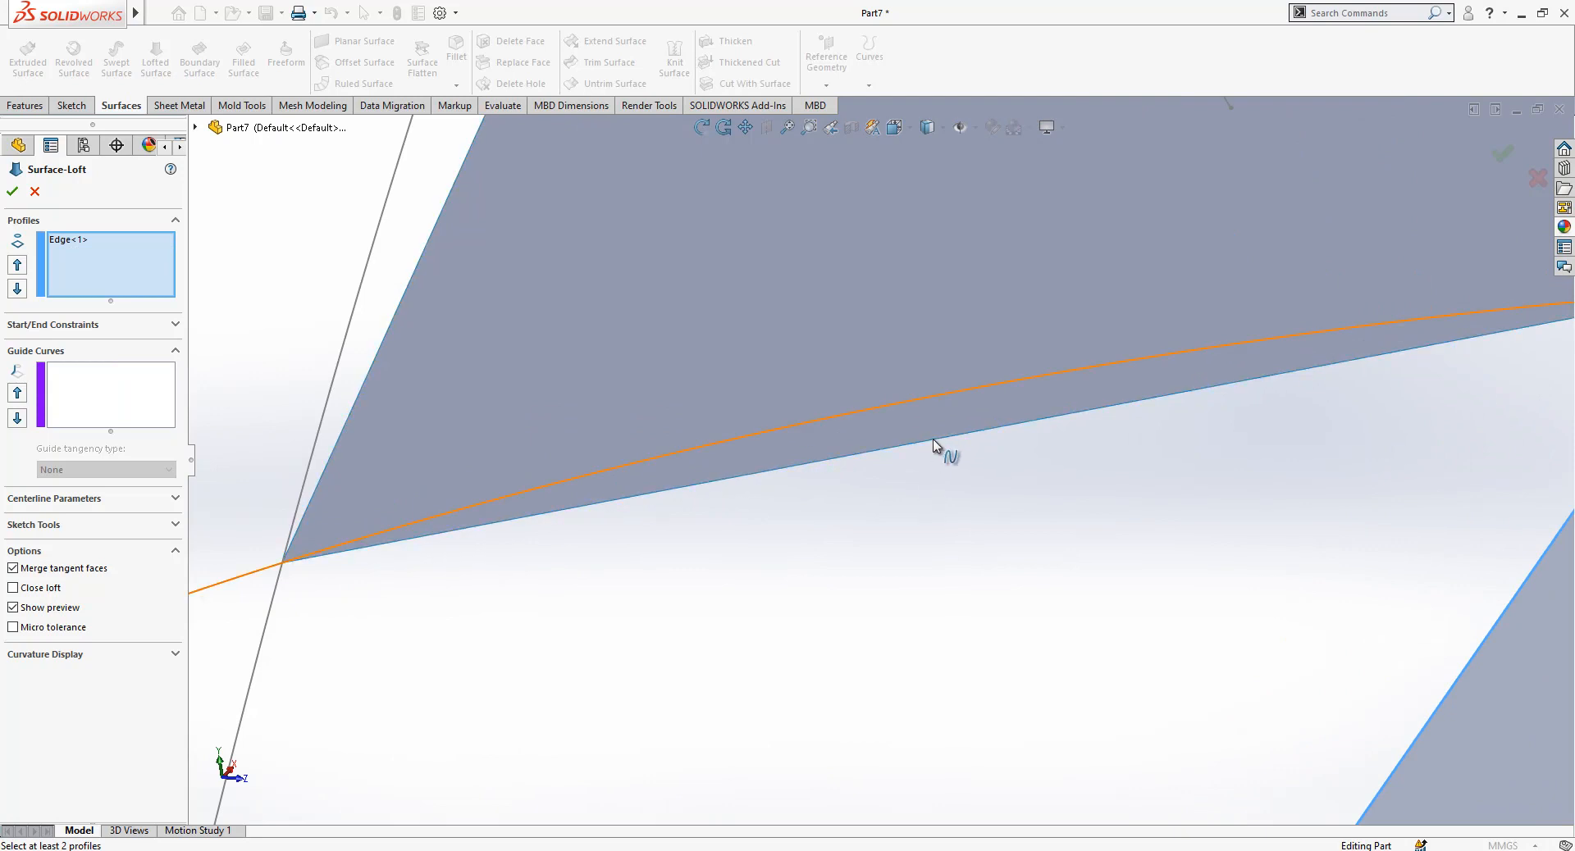
{"action": "left_click", "coordinate": [935, 447]}
{"action": "scroll", "coordinate": [951, 456], "scroll_direction": "up", "scroll_amount": 6}
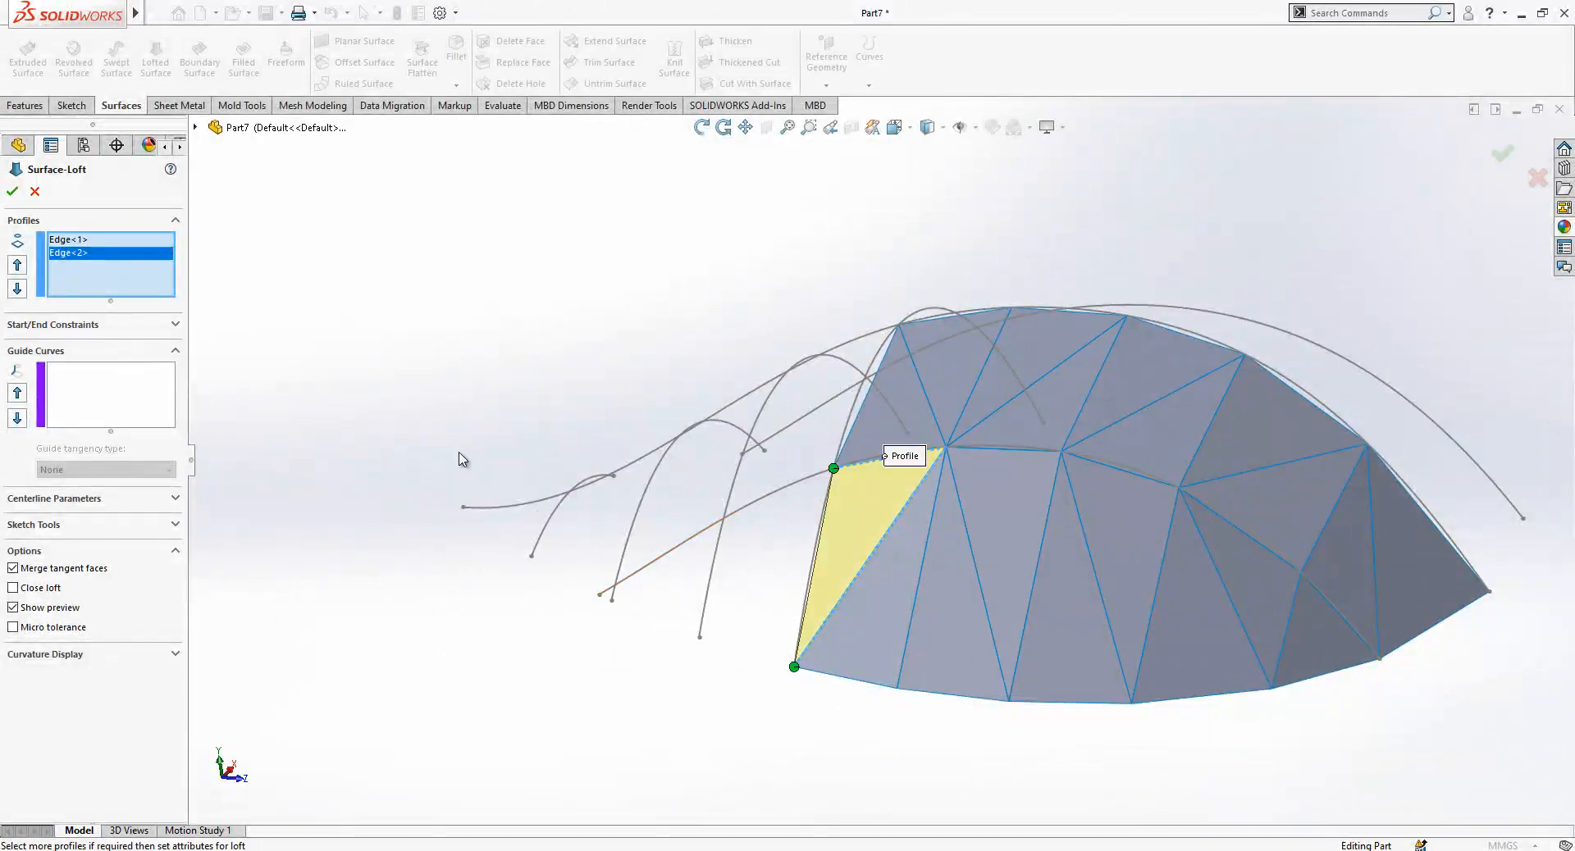
{"action": "left_click", "coordinate": [17, 191]}
In a new 3D sketch, draw connected lines from the upper guide curve's free end through the arches' lower endpoints to the shell's lower corner.
{"action": "middle_click_drag", "start_coordinate": [931, 387], "coordinate": [935, 422]}
{"action": "scroll", "coordinate": [988, 383], "scroll_direction": "up", "scroll_amount": 3}
{"action": "scroll", "coordinate": [823, 526], "scroll_direction": "down", "scroll_amount": 6}
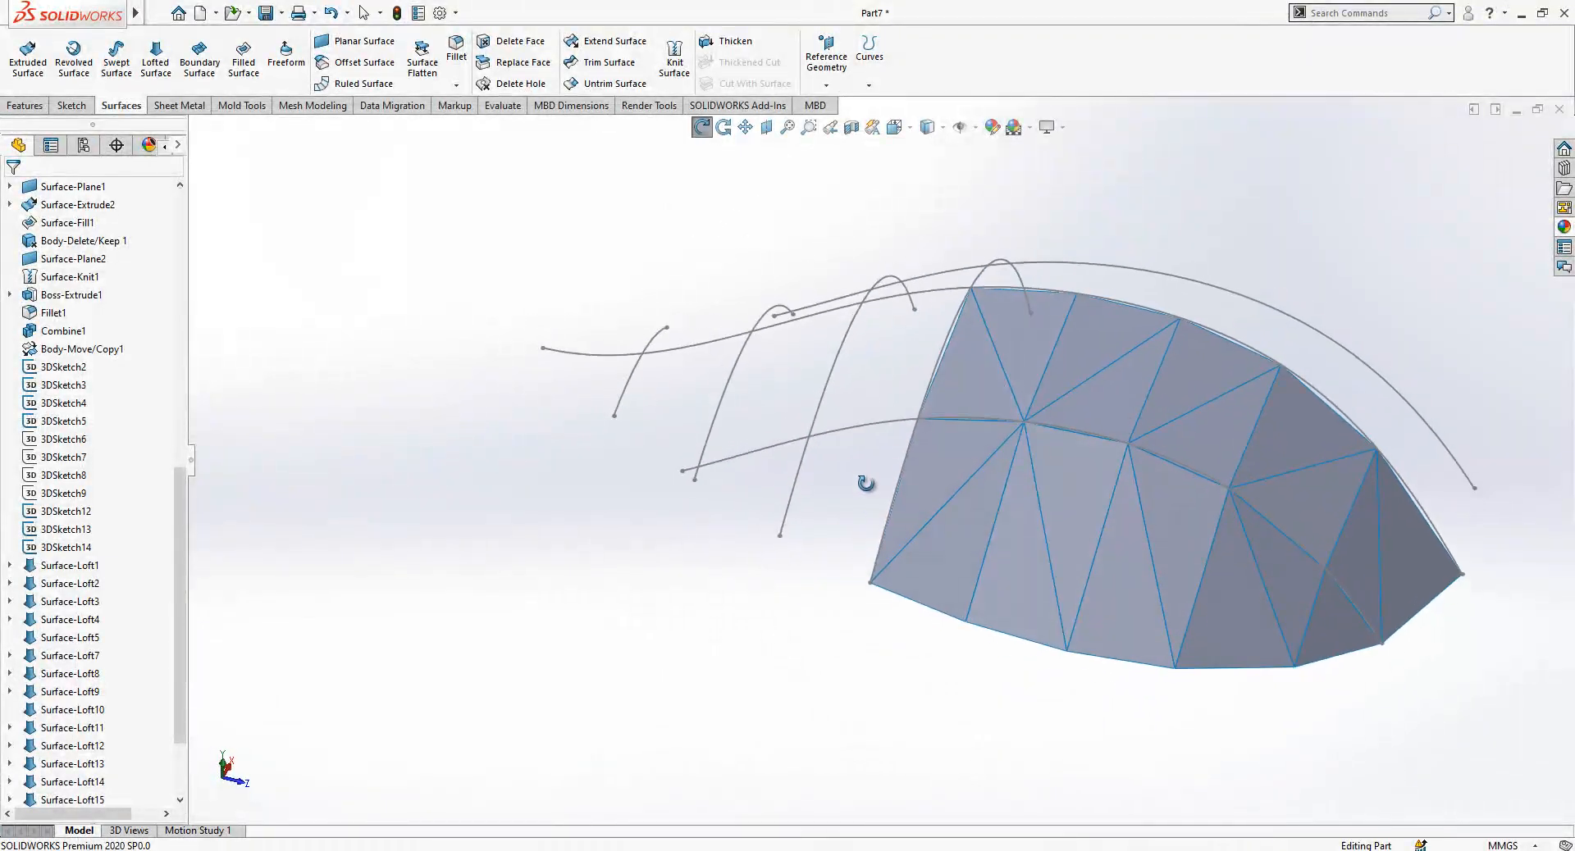
{"action": "left_click", "coordinate": [72, 105]}
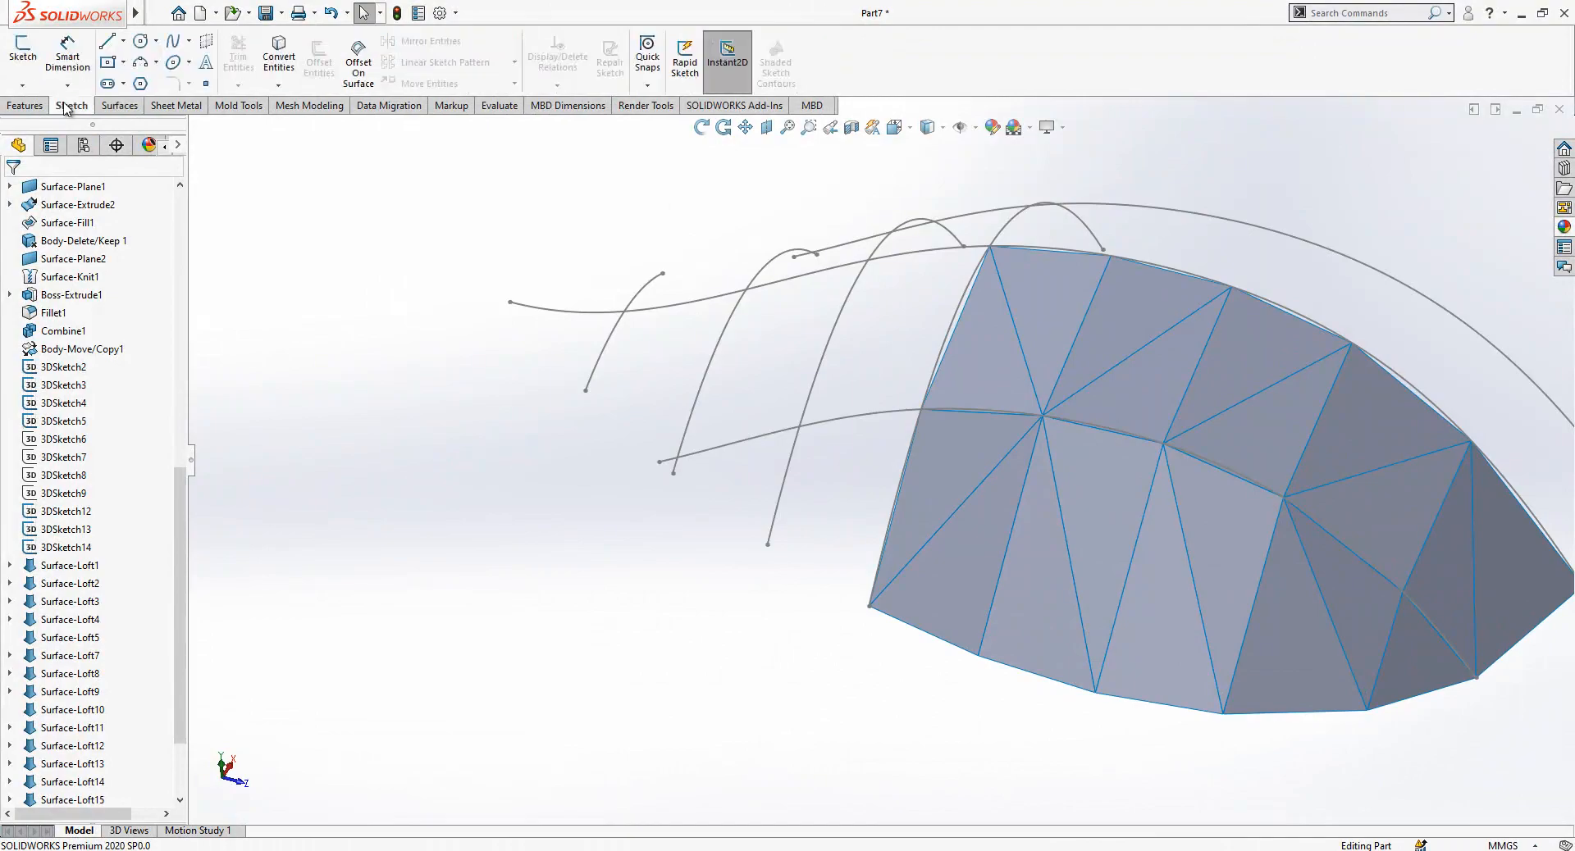
{"action": "left_click", "coordinate": [108, 44]}
{"action": "left_click", "coordinate": [39, 107]}
{"action": "left_click", "coordinate": [71, 105]}
{"action": "left_click", "coordinate": [22, 86]}
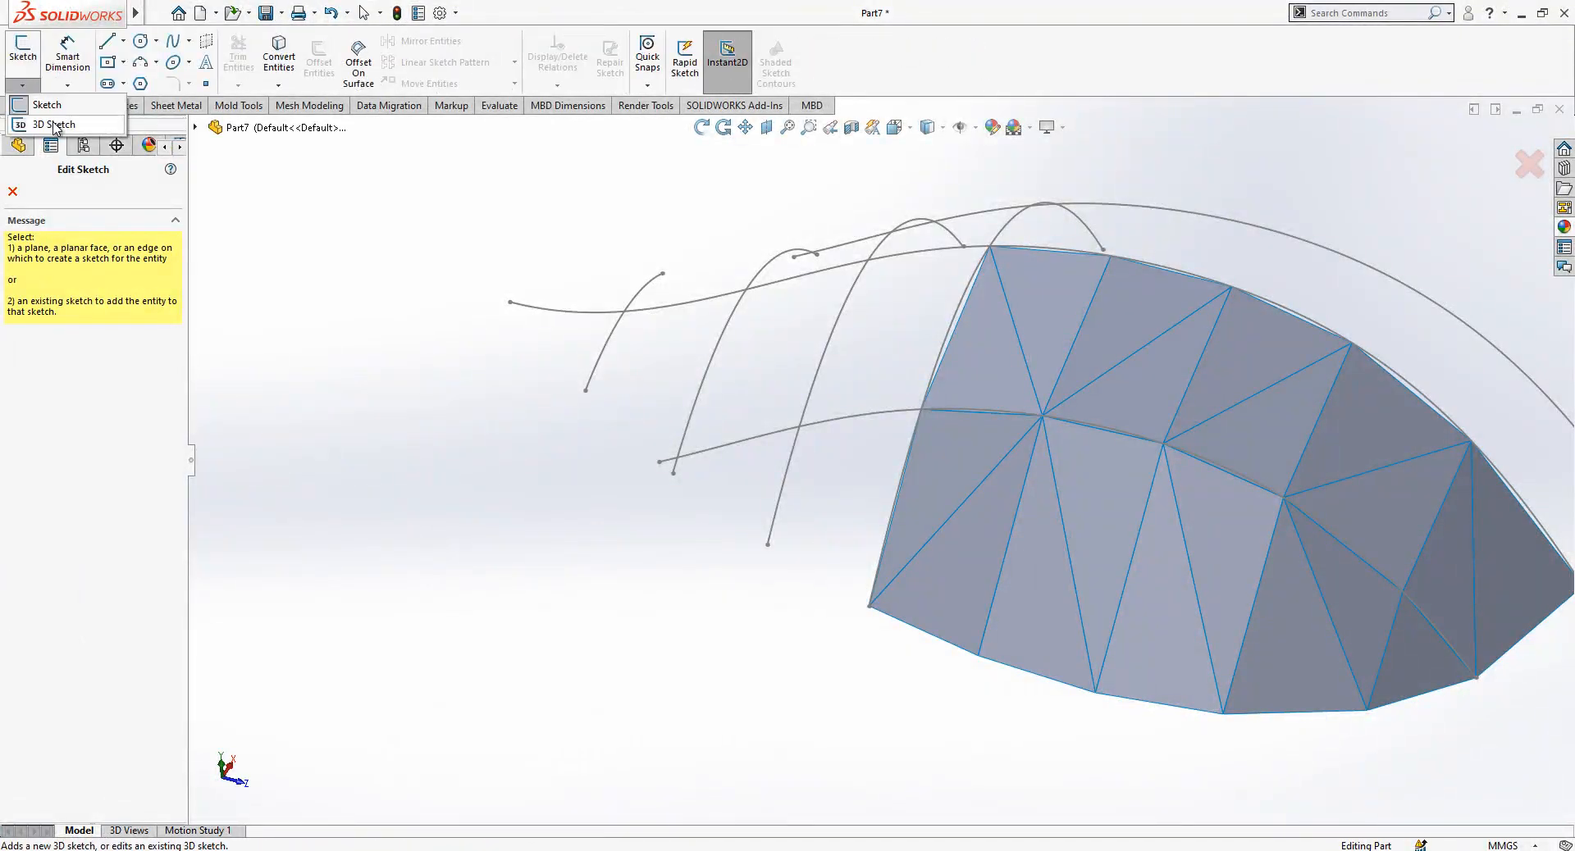
{"action": "left_click", "coordinate": [54, 125]}
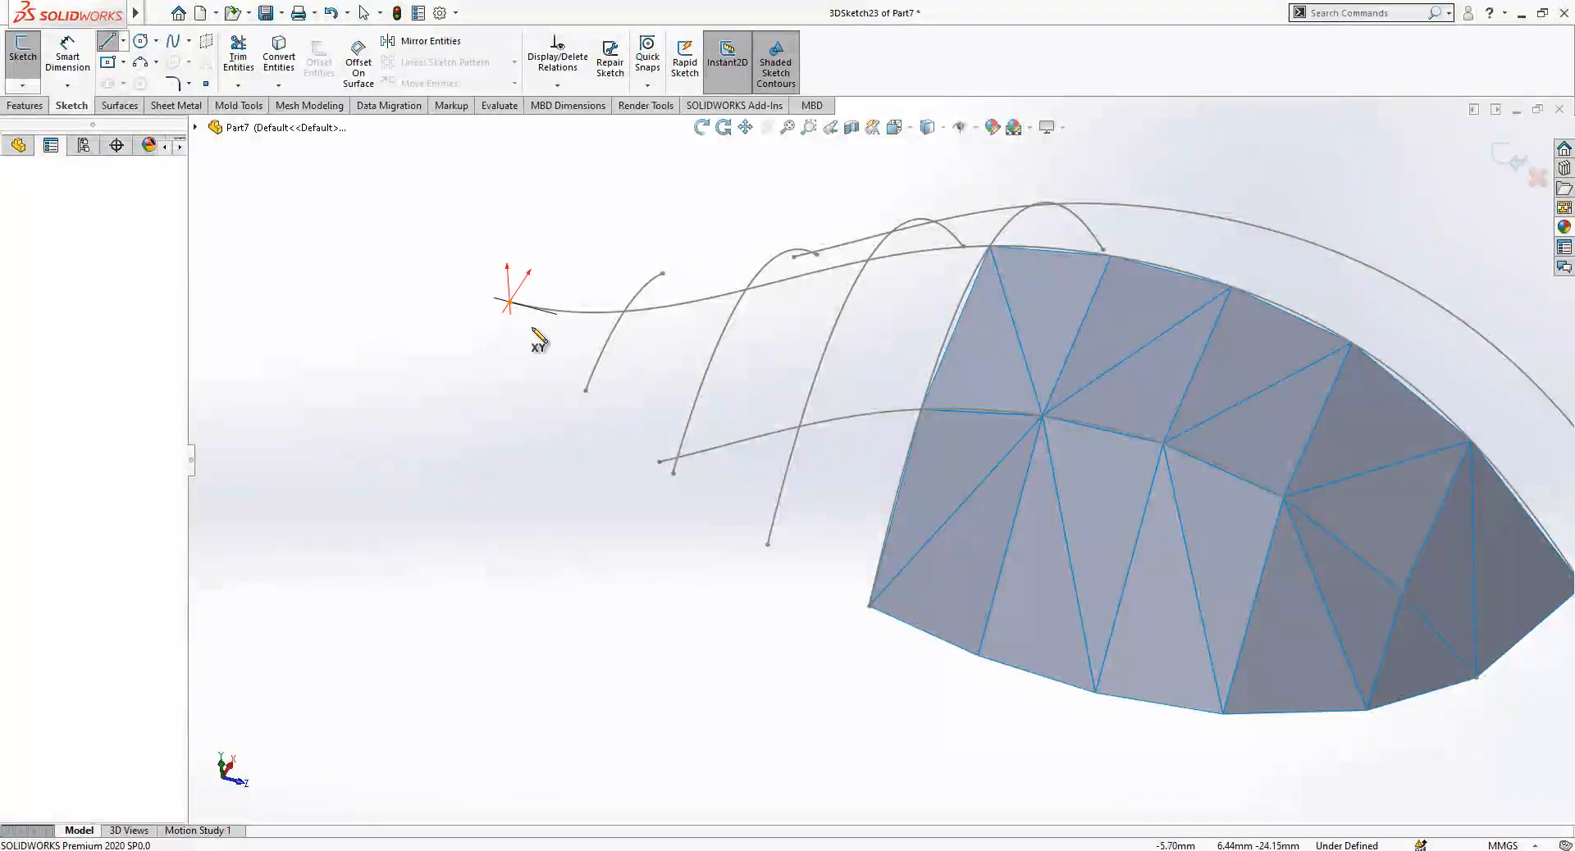
{"action": "left_click", "coordinate": [510, 304]}
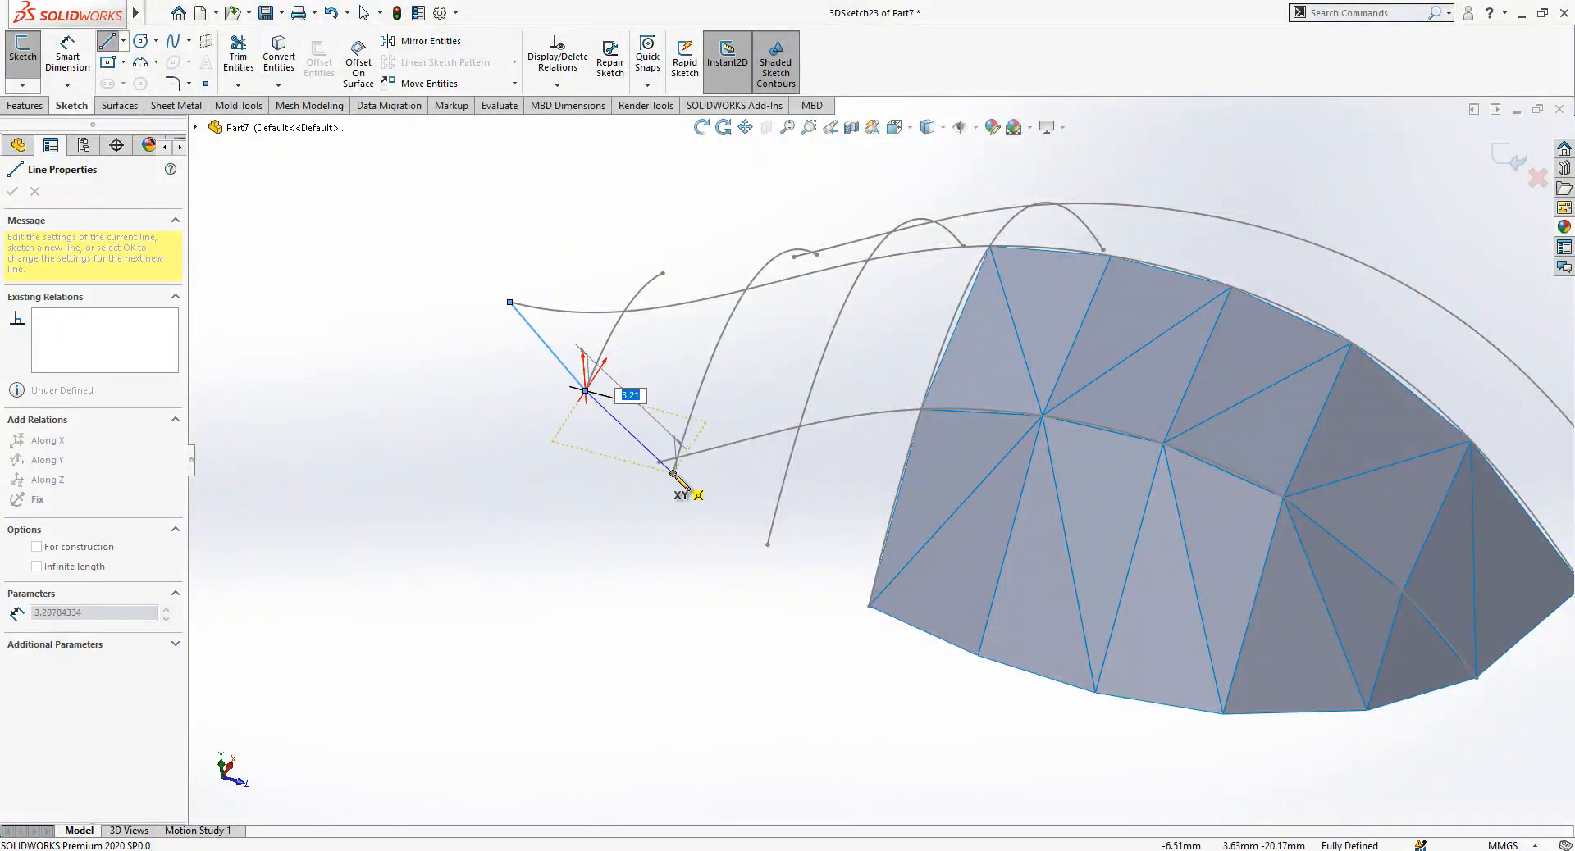
{"action": "left_click", "coordinate": [673, 473]}
{"action": "left_click", "coordinate": [768, 544]}
{"action": "left_click", "coordinate": [869, 607]}
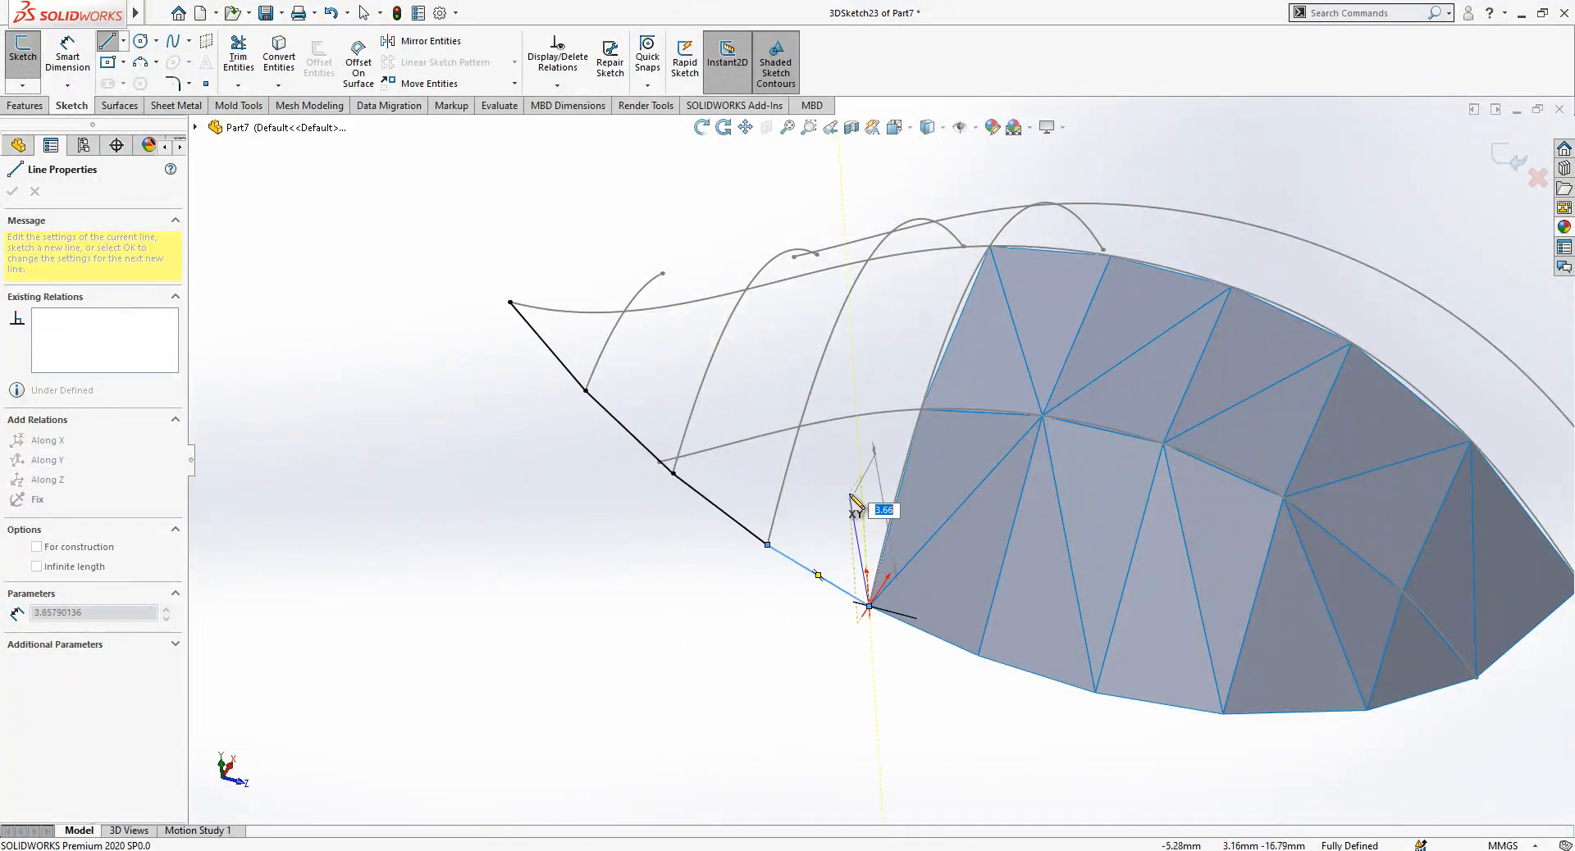
{"action": "right_click", "coordinate": [849, 495]}
{"action": "left_click", "coordinate": [880, 505]}
Draw connected lines from the upper guide curve's free end through its arch crossings to the shell's top corner.
{"action": "scroll", "coordinate": [882, 484], "scroll_direction": "up", "scroll_amount": 3}
{"action": "middle_click_drag", "start_coordinate": [876, 492], "coordinate": [885, 422]}
{"action": "scroll", "coordinate": [908, 408], "scroll_direction": "down", "scroll_amount": 3}
{"action": "left_click", "coordinate": [428, 315]}
{"action": "left_click", "coordinate": [551, 327]}
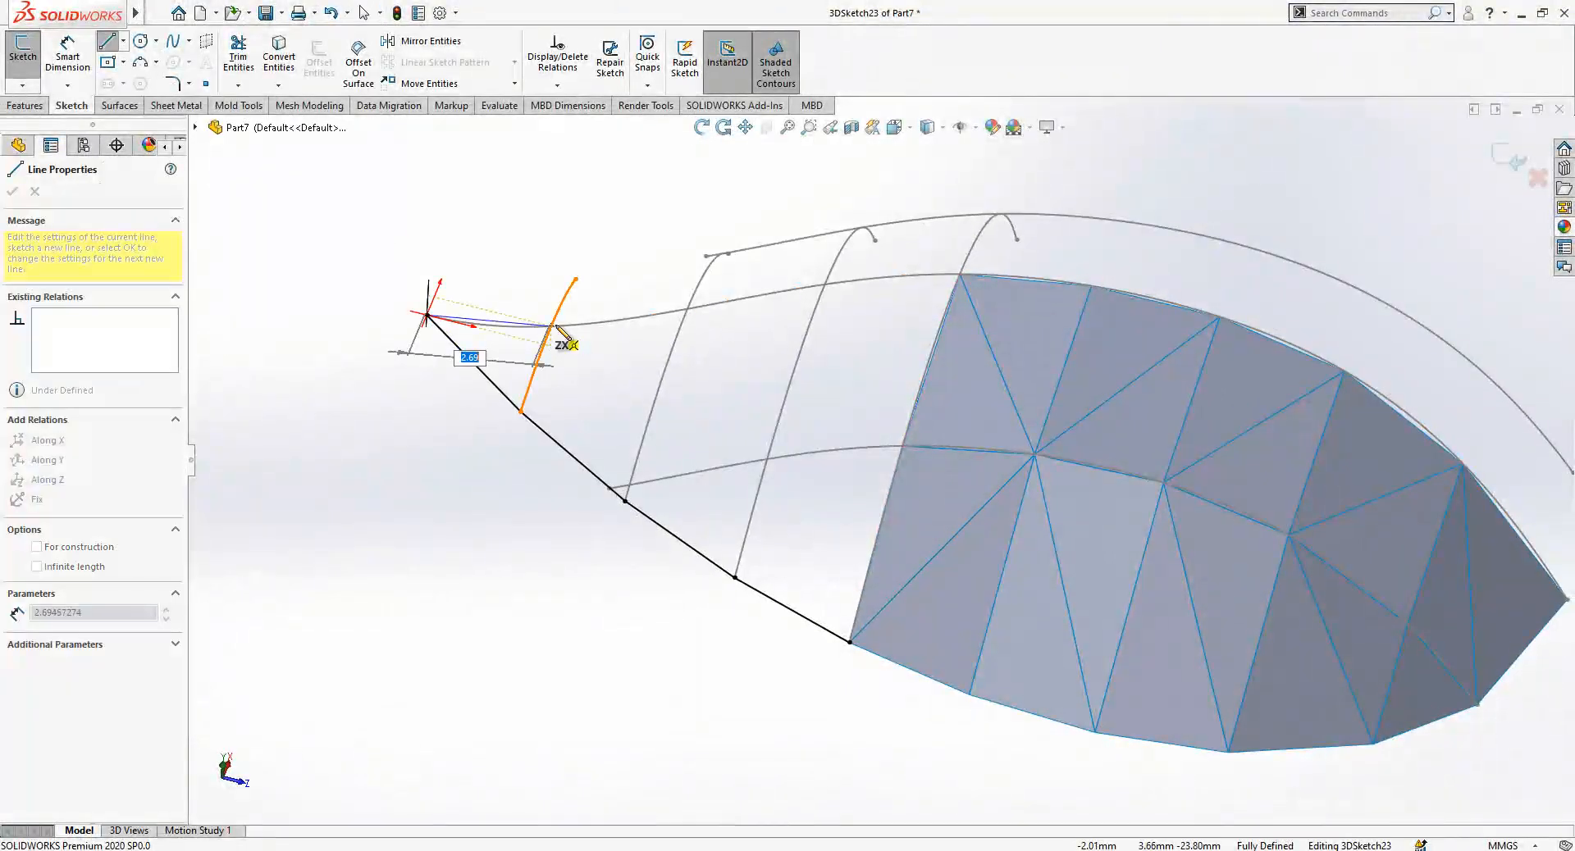
{"action": "left_click", "coordinate": [687, 308]}
{"action": "left_click", "coordinate": [824, 283]}
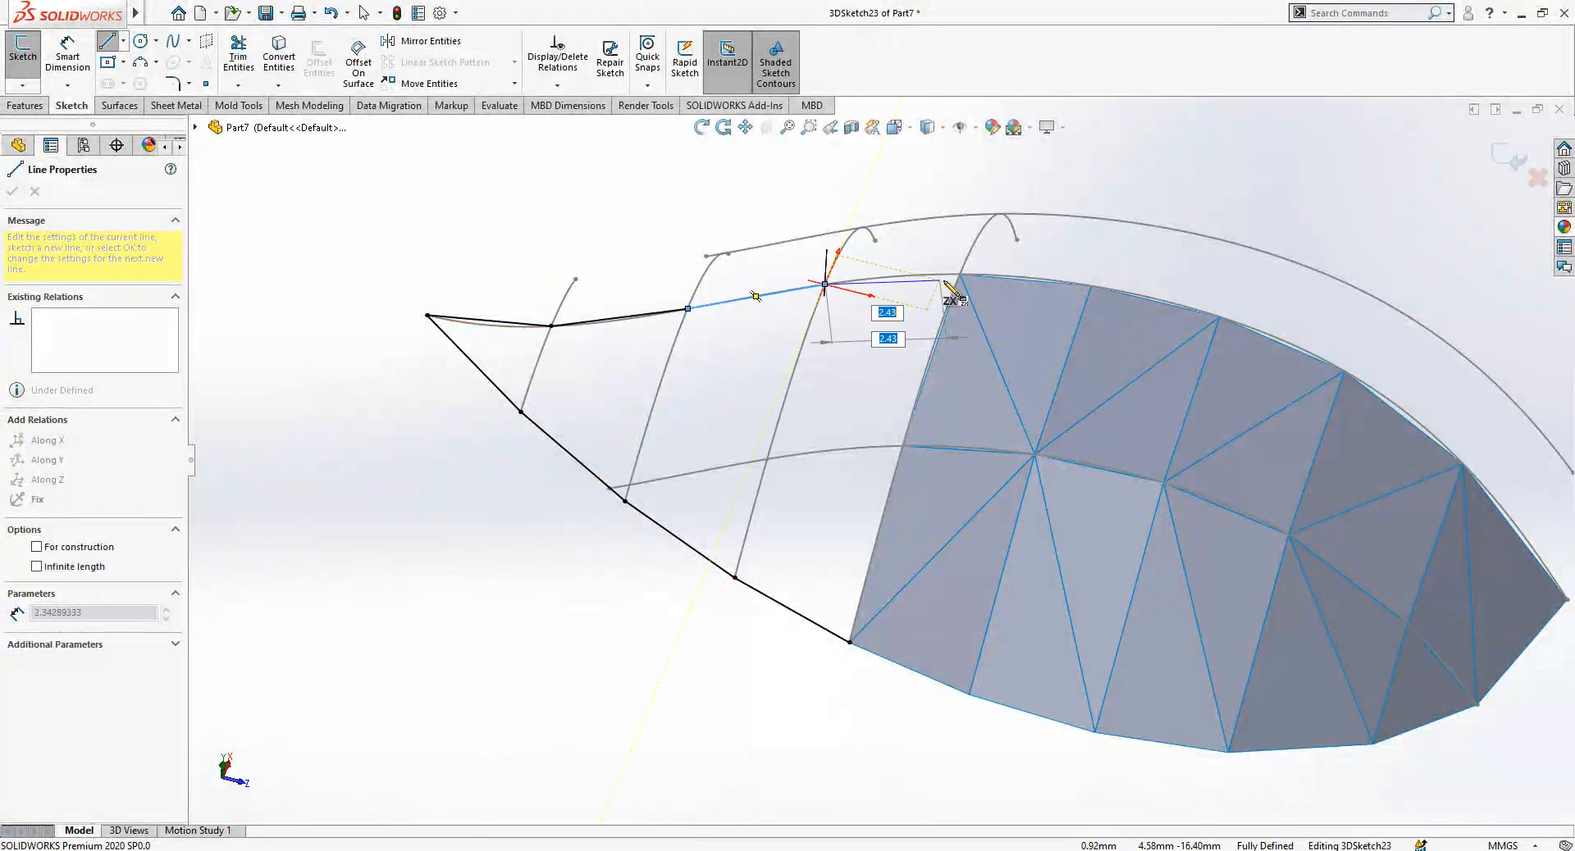
{"action": "left_click", "coordinate": [960, 273]}
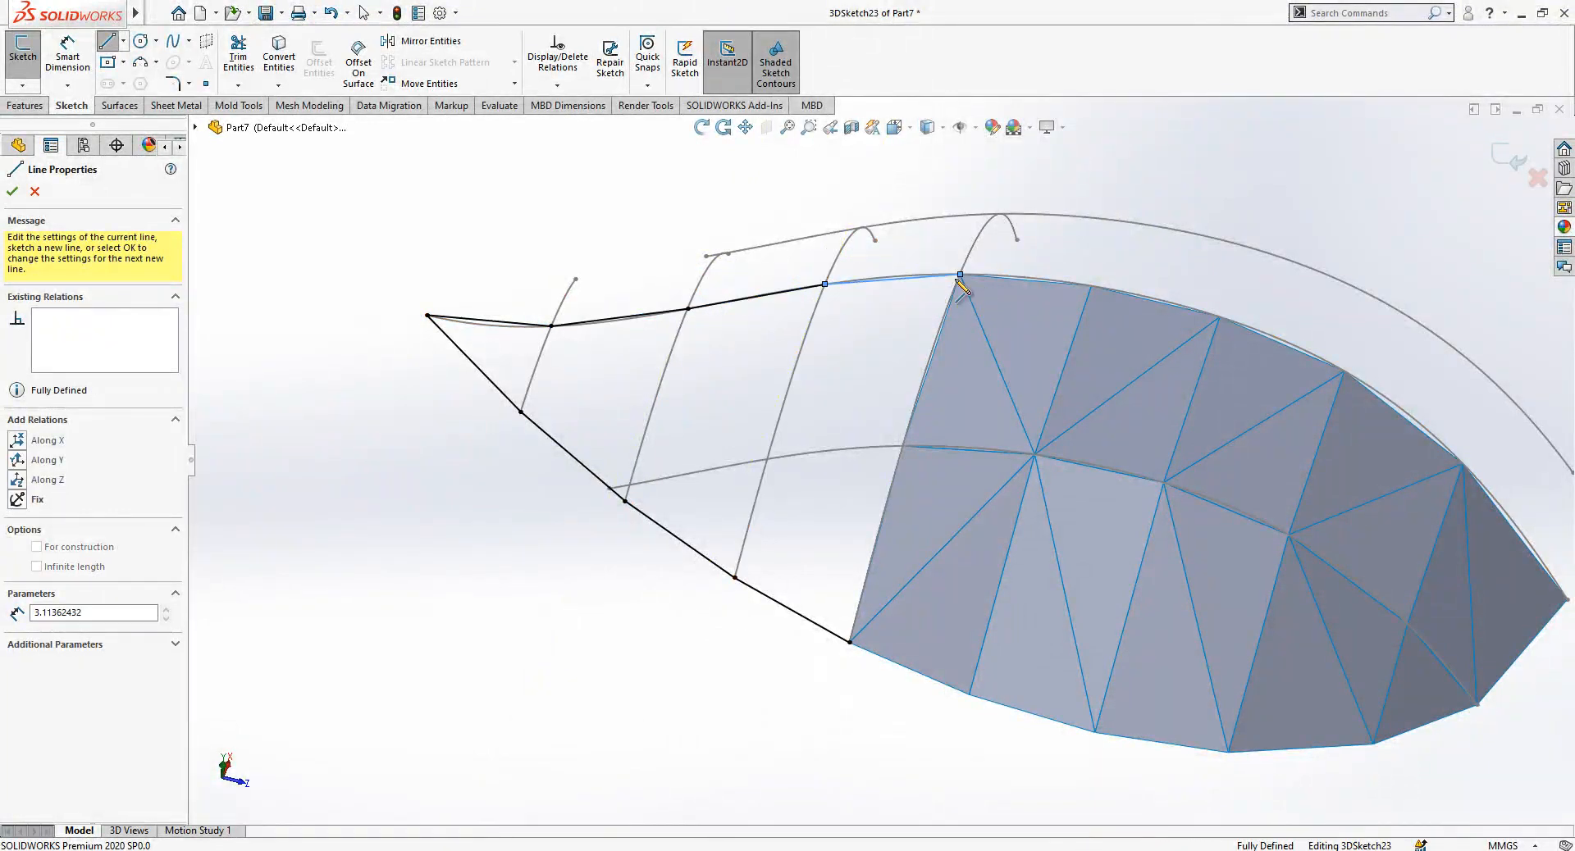
Draw diagonal lines linking the shell's open corners, the third arch's lower-curve crossing, the second arch's upper crossing and the smallest arch's lower endpoint.
{"action": "left_click", "coordinate": [767, 457]}
{"action": "left_click", "coordinate": [850, 643]}
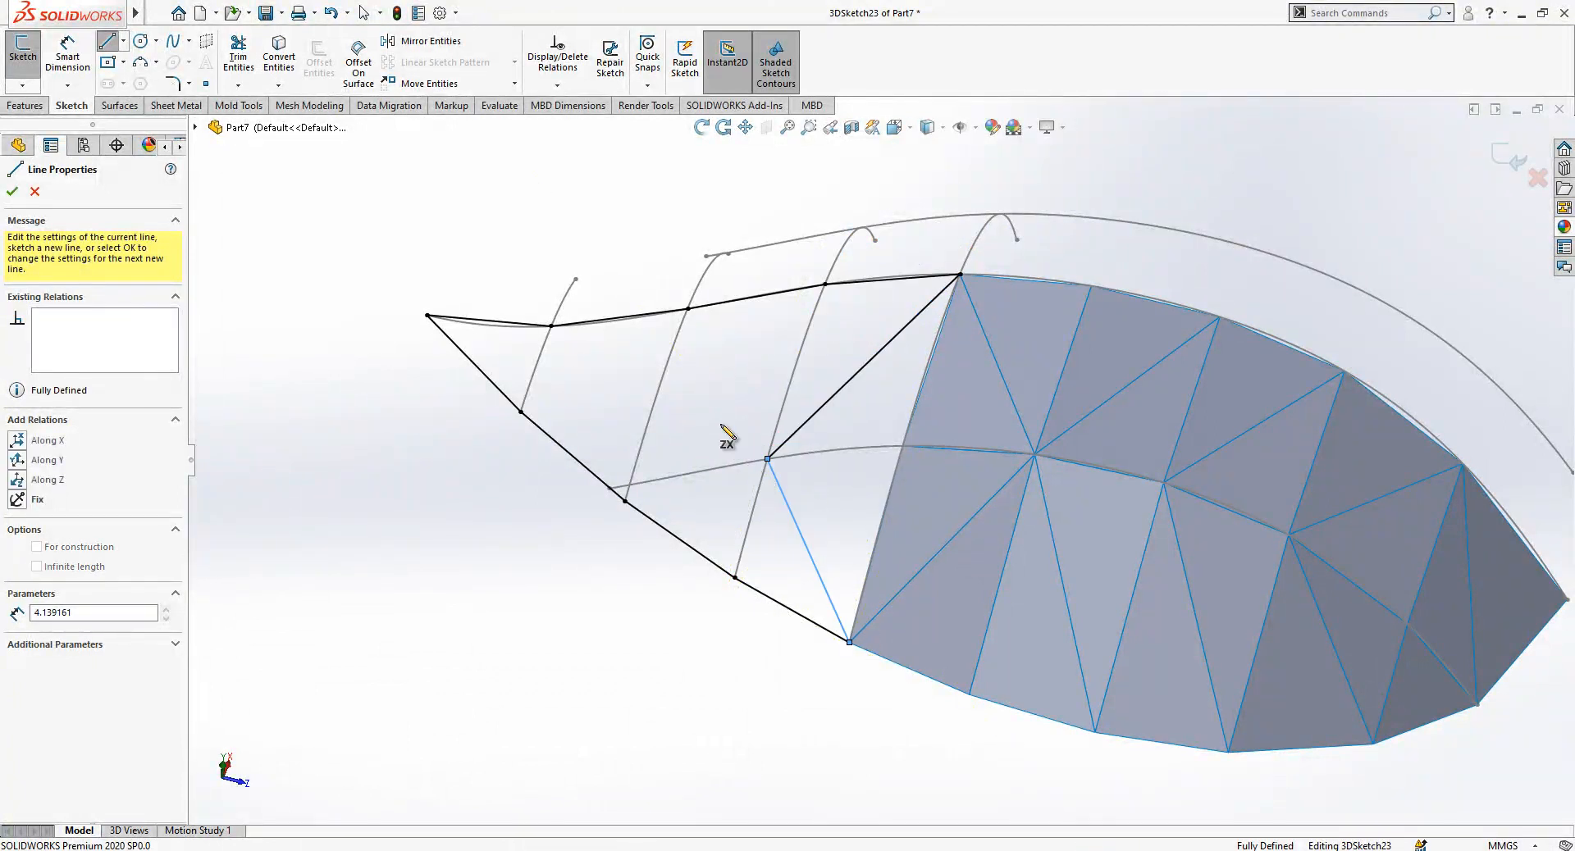
{"action": "left_click", "coordinate": [766, 459]}
{"action": "left_click", "coordinate": [687, 310]}
{"action": "left_click", "coordinate": [522, 411]}
{"action": "left_click", "coordinate": [687, 309]}
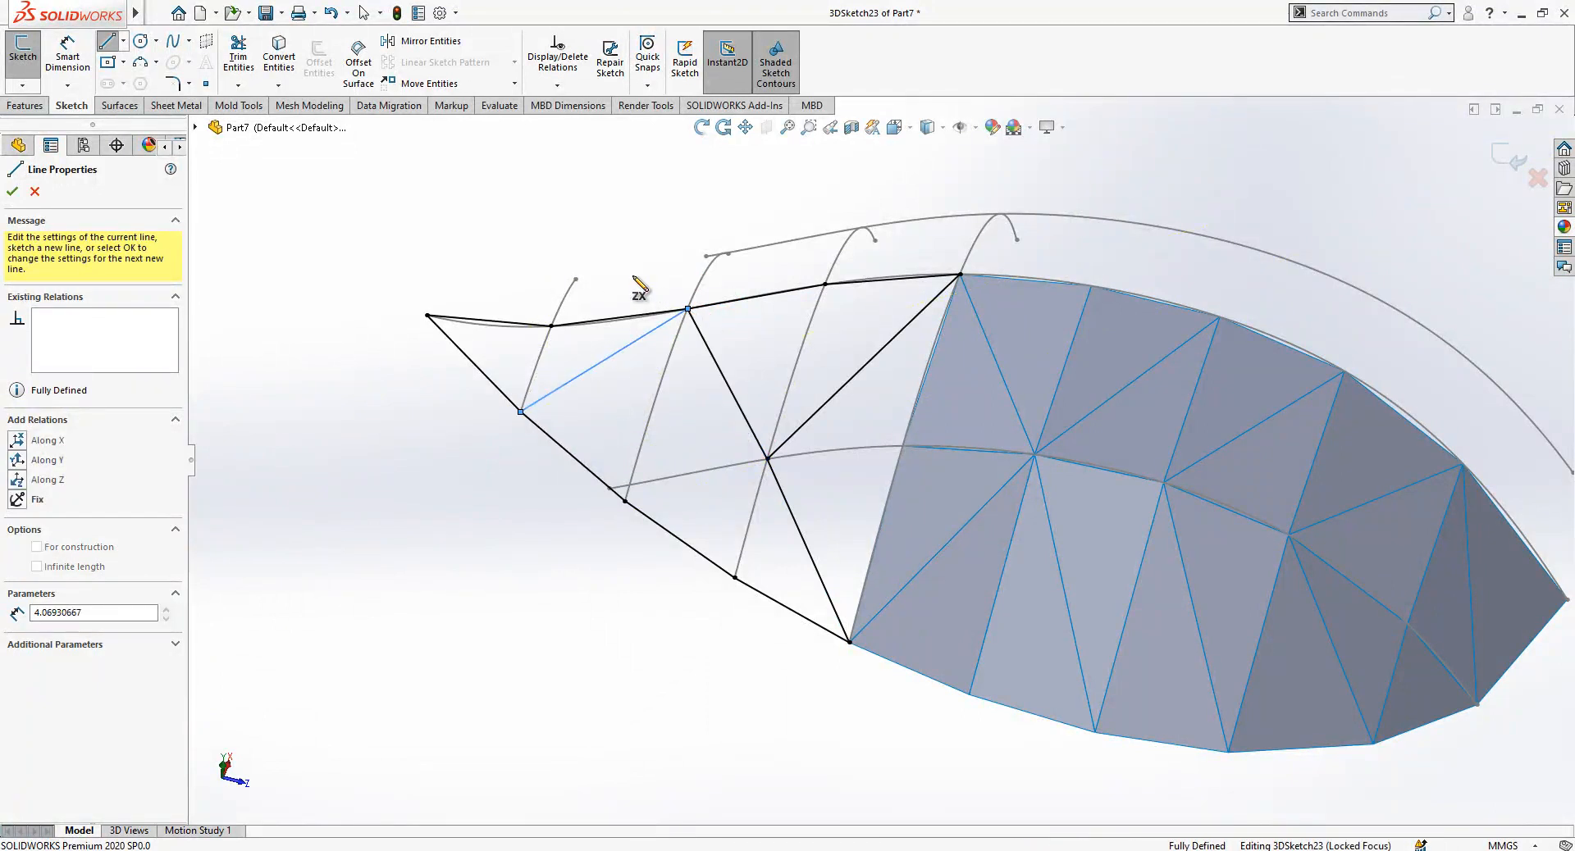
Try to draw a line from the smallest arch's upper guide curve crossing to its lower endpoint.
{"action": "left_click", "coordinate": [549, 326]}
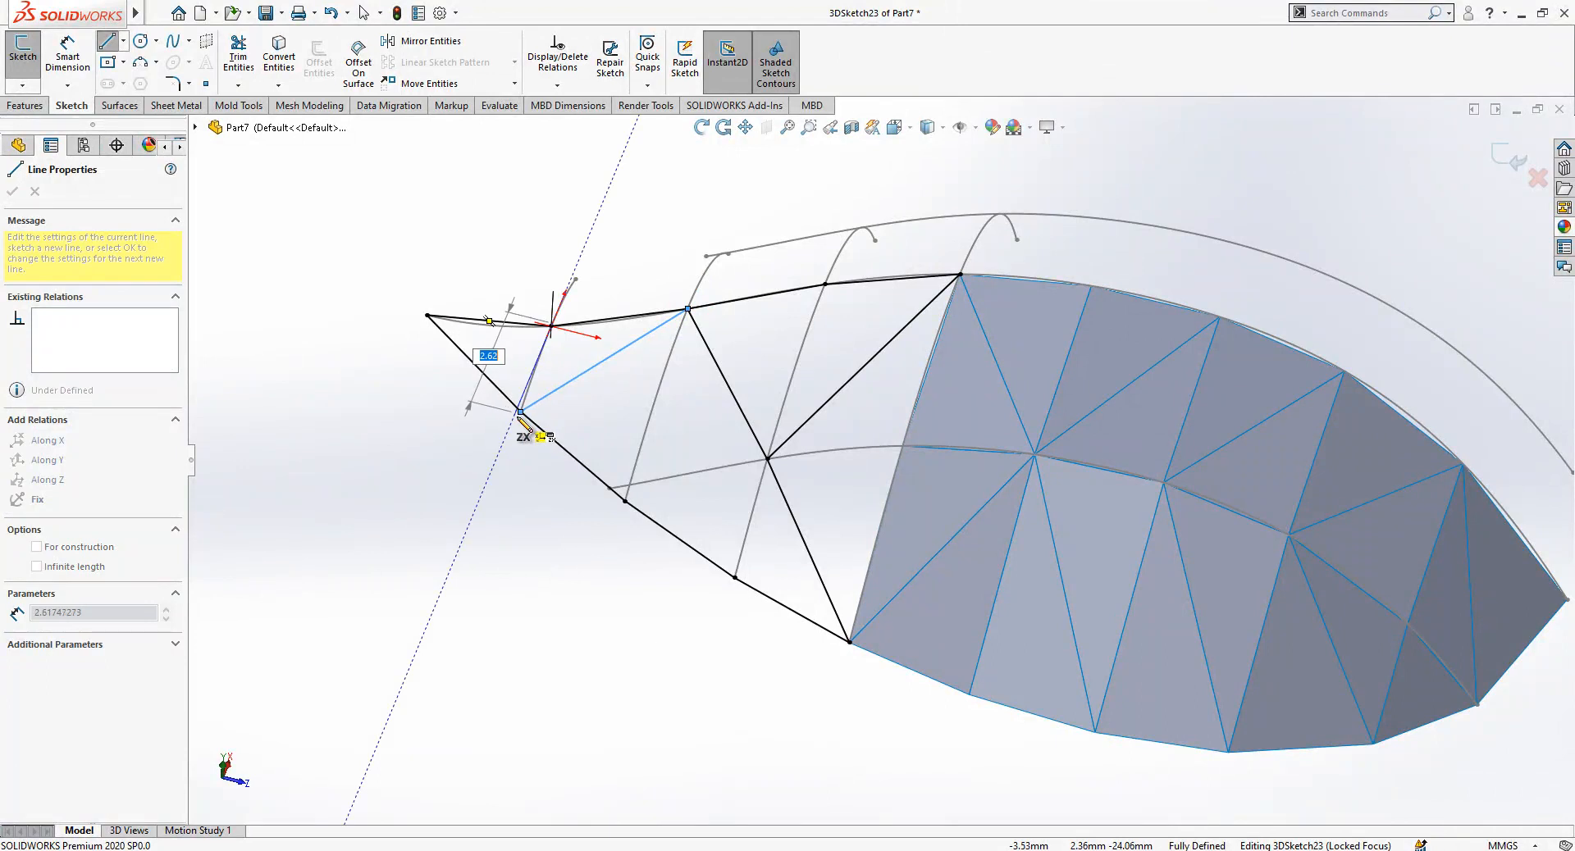
{"action": "left_click", "coordinate": [517, 413]}
{"action": "right_click", "coordinate": [612, 262]}
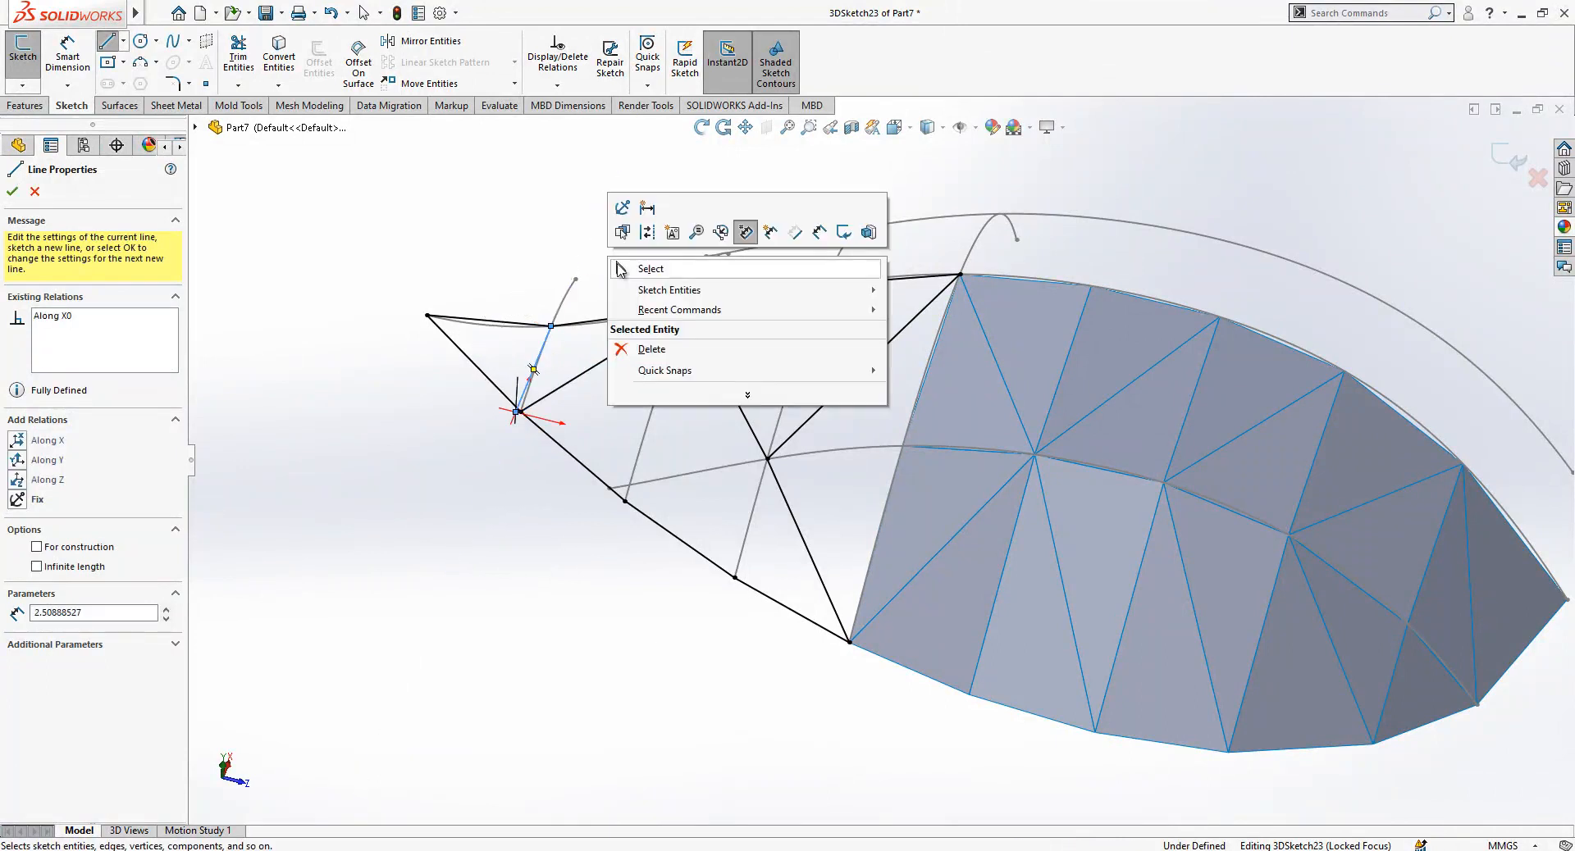
{"action": "left_click", "coordinate": [617, 268]}
Draw straight lines across the smallest arch and the second arch, each joining its lower endpoint and its upper guide curve crossing.
{"action": "left_click", "coordinate": [107, 40]}
{"action": "scroll", "coordinate": [492, 394], "scroll_direction": "down", "scroll_amount": 2}
{"action": "left_click", "coordinate": [533, 415]}
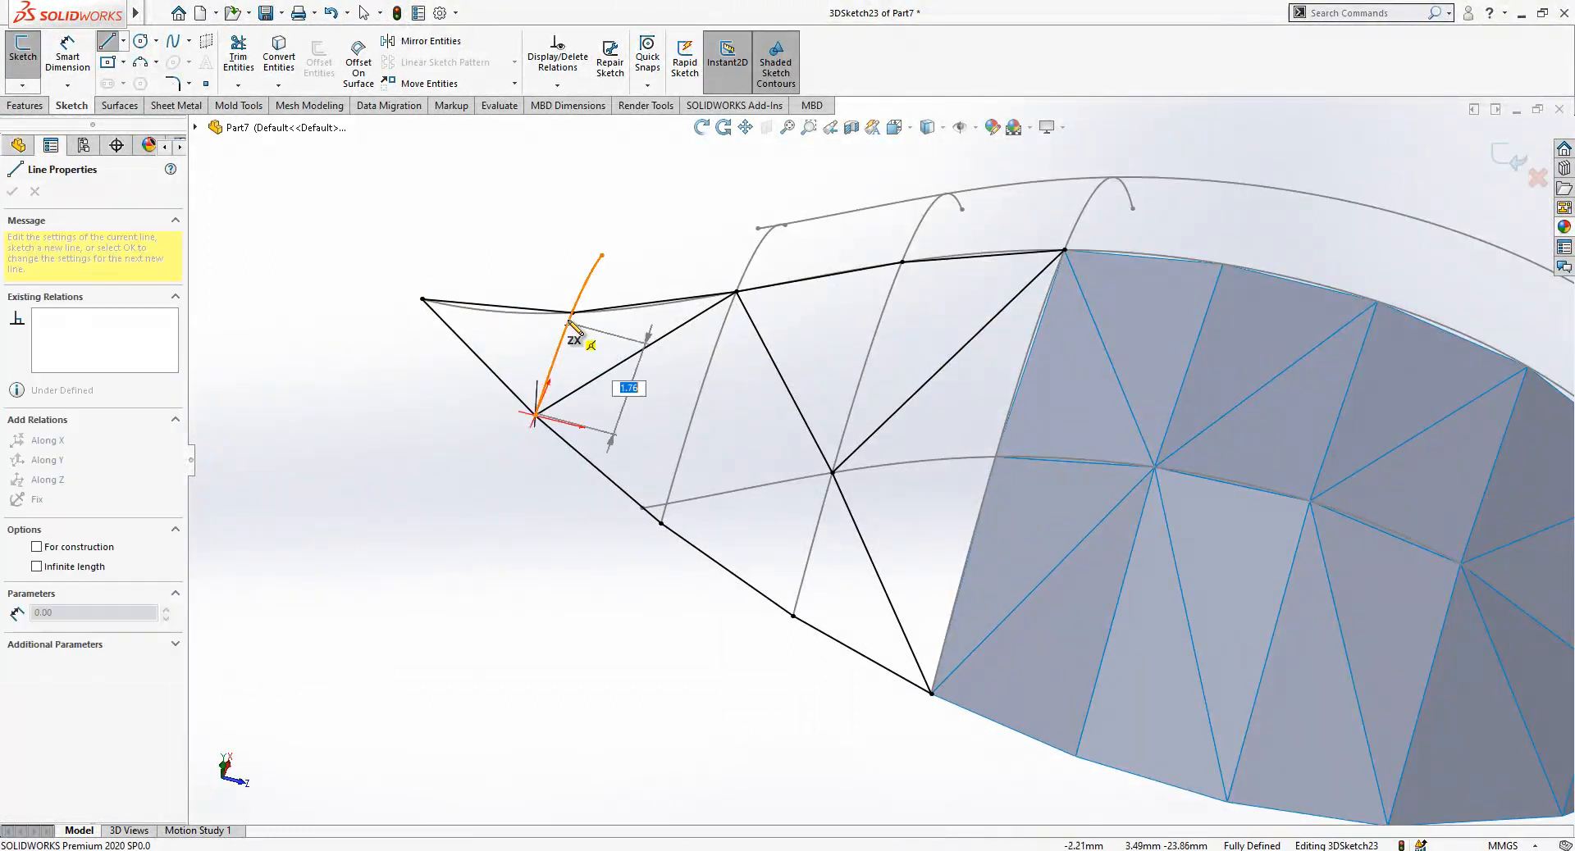
{"action": "left_click", "coordinate": [573, 313]}
{"action": "key", "text": "Escape"}
{"action": "scroll", "coordinate": [830, 404], "scroll_direction": "up", "scroll_amount": 2}
{"action": "scroll", "coordinate": [802, 444], "scroll_direction": "down", "scroll_amount": 1}
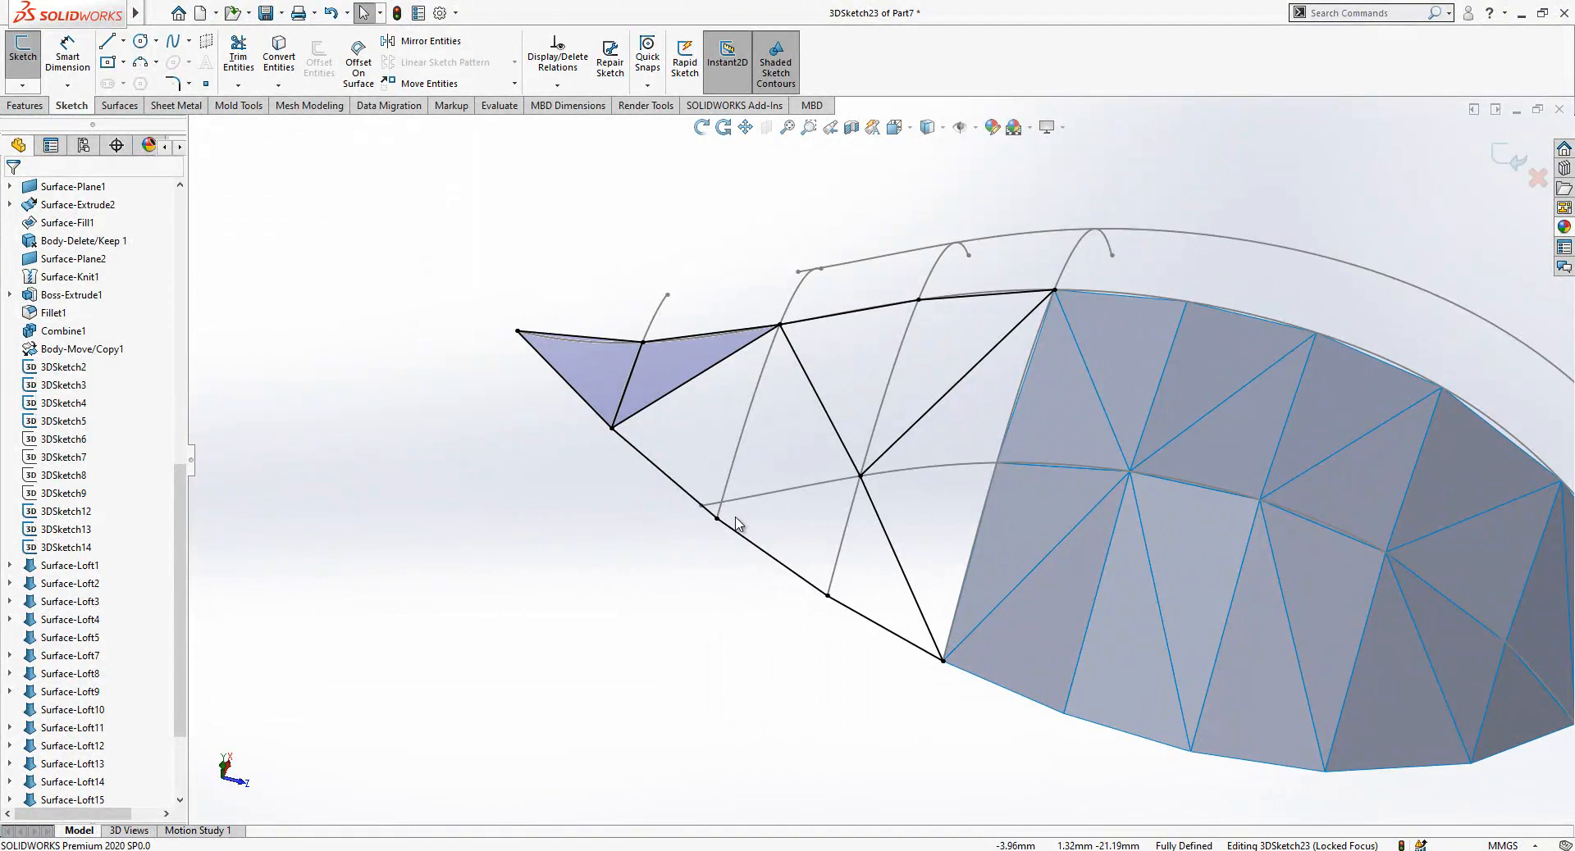
{"action": "left_click", "coordinate": [779, 325]}
{"action": "left_click", "coordinate": [717, 518]}
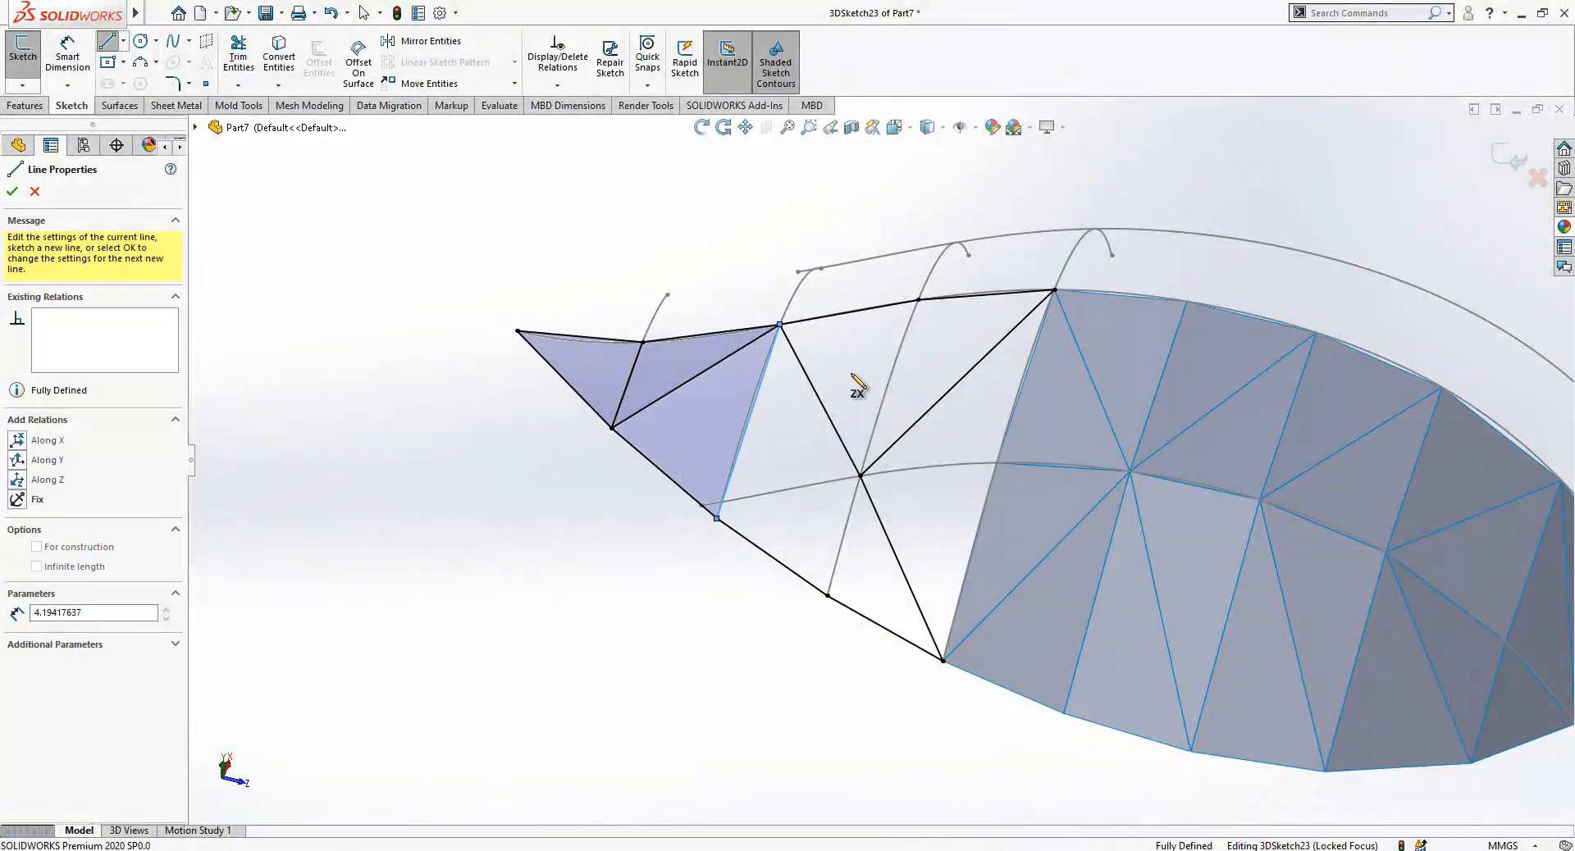
{"action": "key", "text": "Escape"}
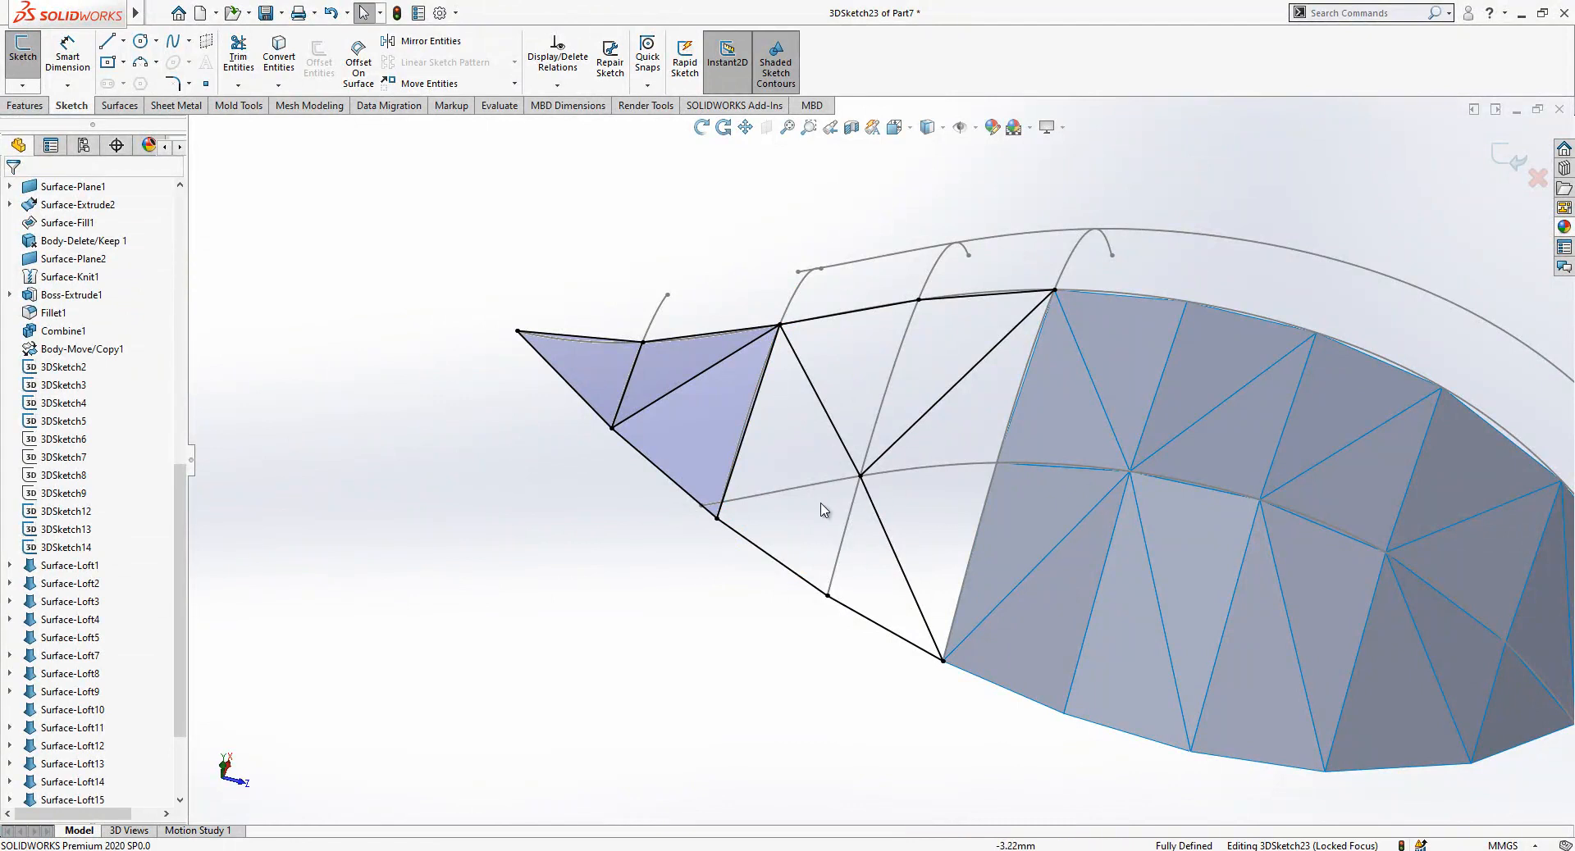
Draw a line from the third arch's crossing with the lower guide curve to the second arch's lower endpoint.
{"action": "middle_click_drag", "start_coordinate": [865, 551], "coordinate": [794, 393]}
{"action": "key", "text": "l"}
{"action": "left_click", "coordinate": [860, 482]}
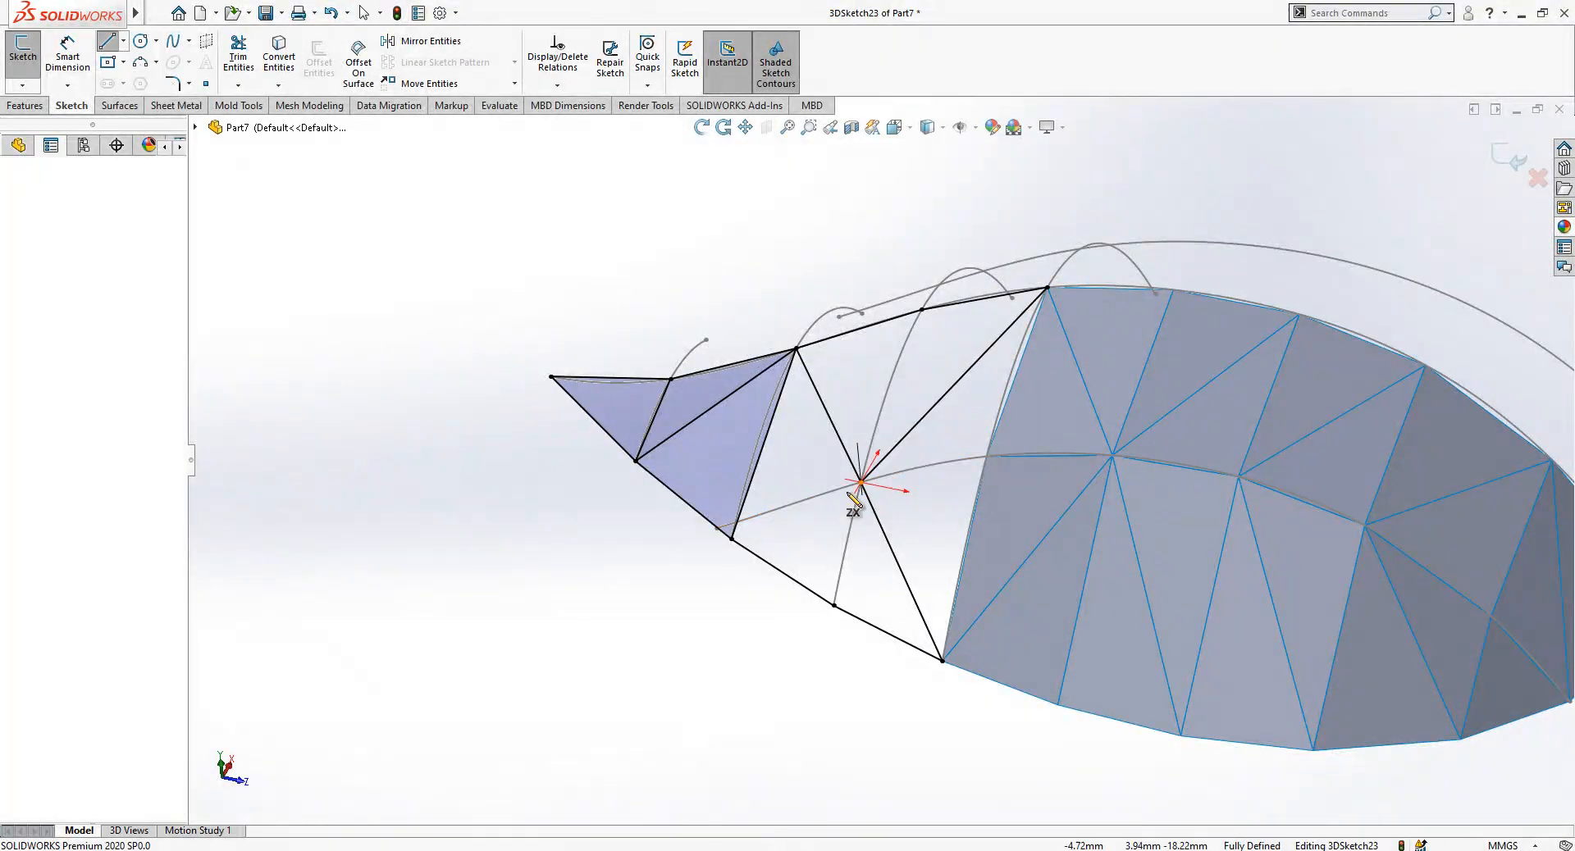
{"action": "left_click", "coordinate": [732, 539]}
{"action": "key", "text": "Escape"}
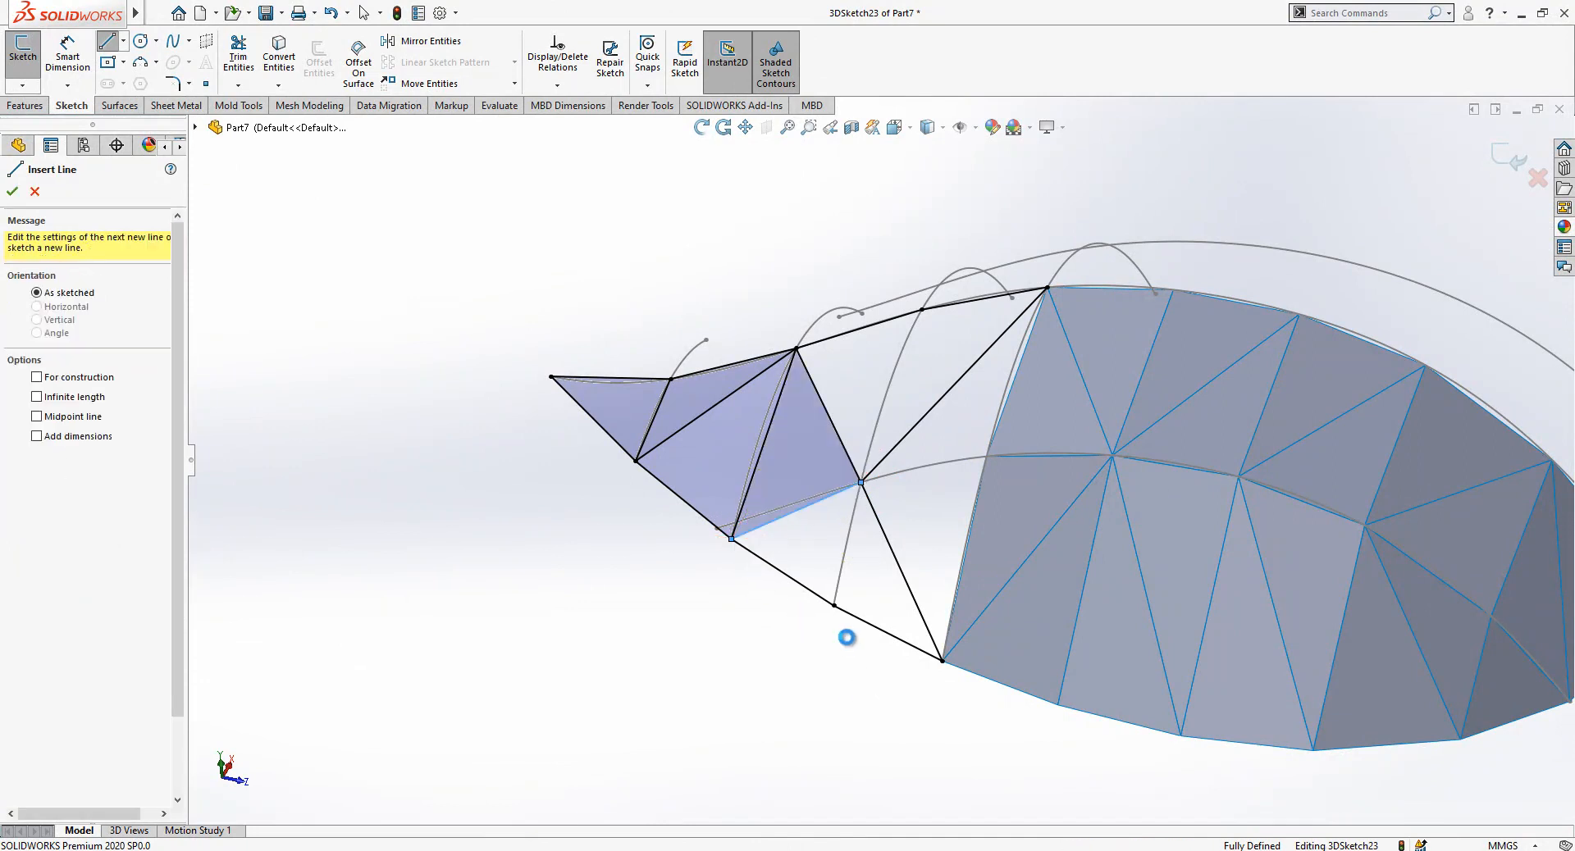
Draw lines from the third arch's upper crossing and lower endpoint to its lower guide curve crossing, and close the 3D sketch.
{"action": "left_click", "coordinate": [107, 40]}
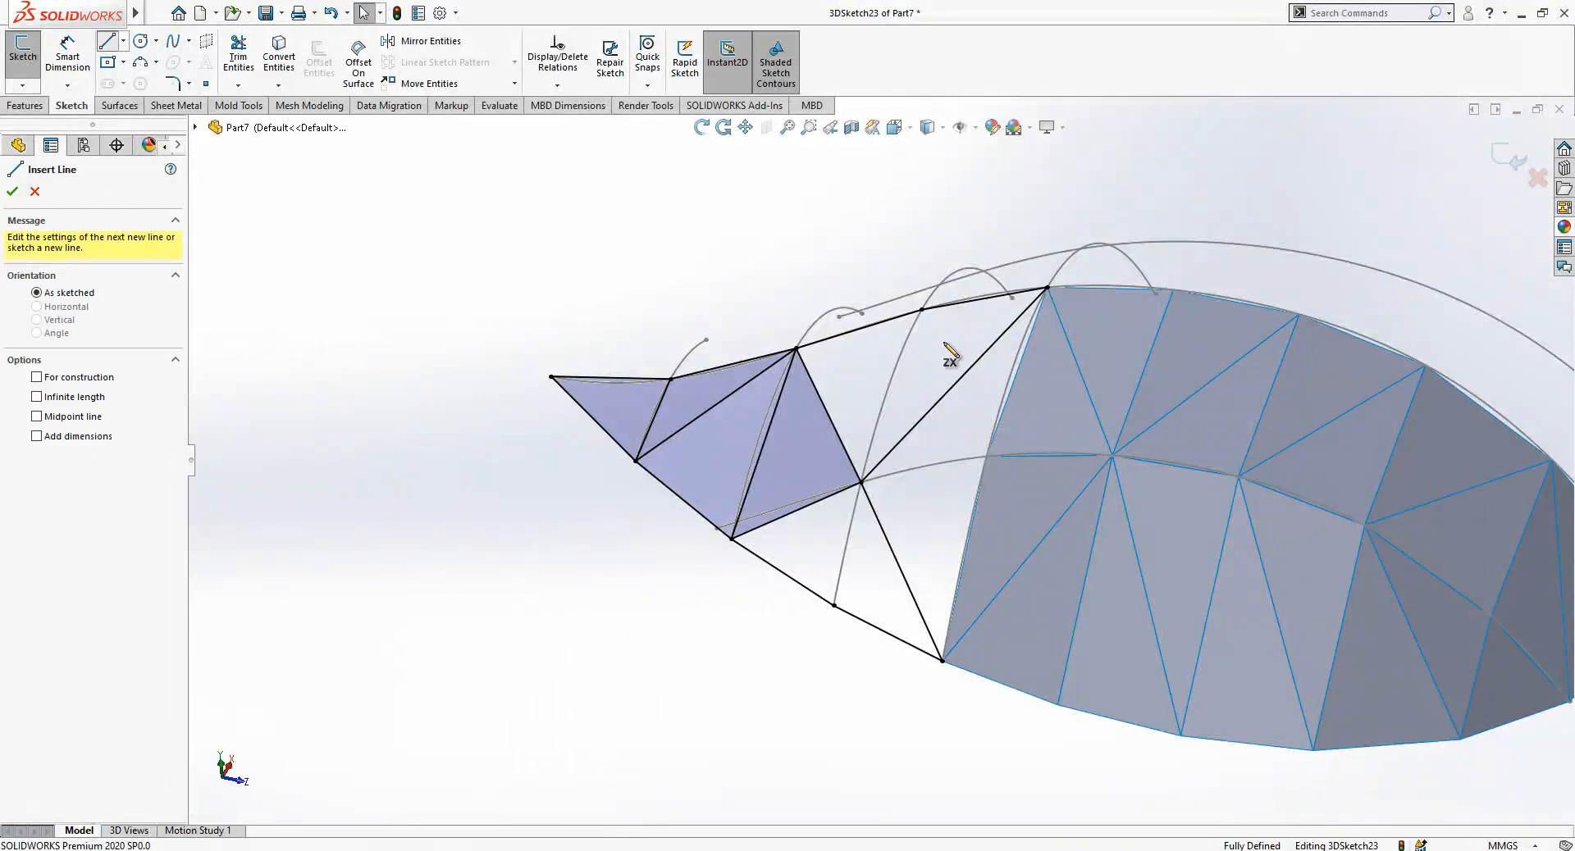
{"action": "left_click", "coordinate": [922, 310]}
{"action": "left_click", "coordinate": [860, 482]}
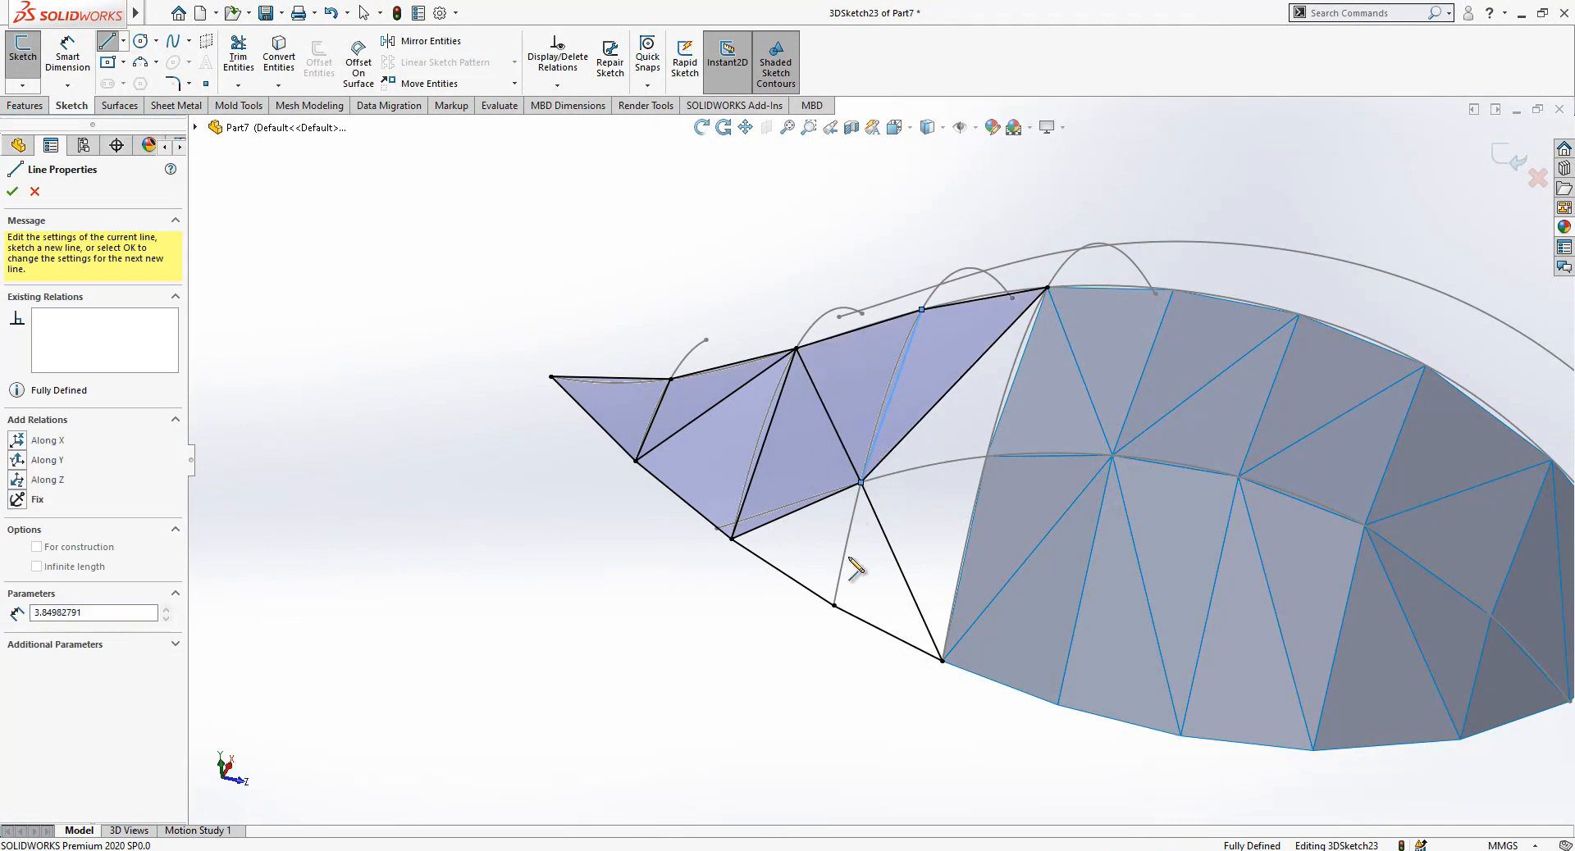
{"action": "left_click", "coordinate": [834, 607]}
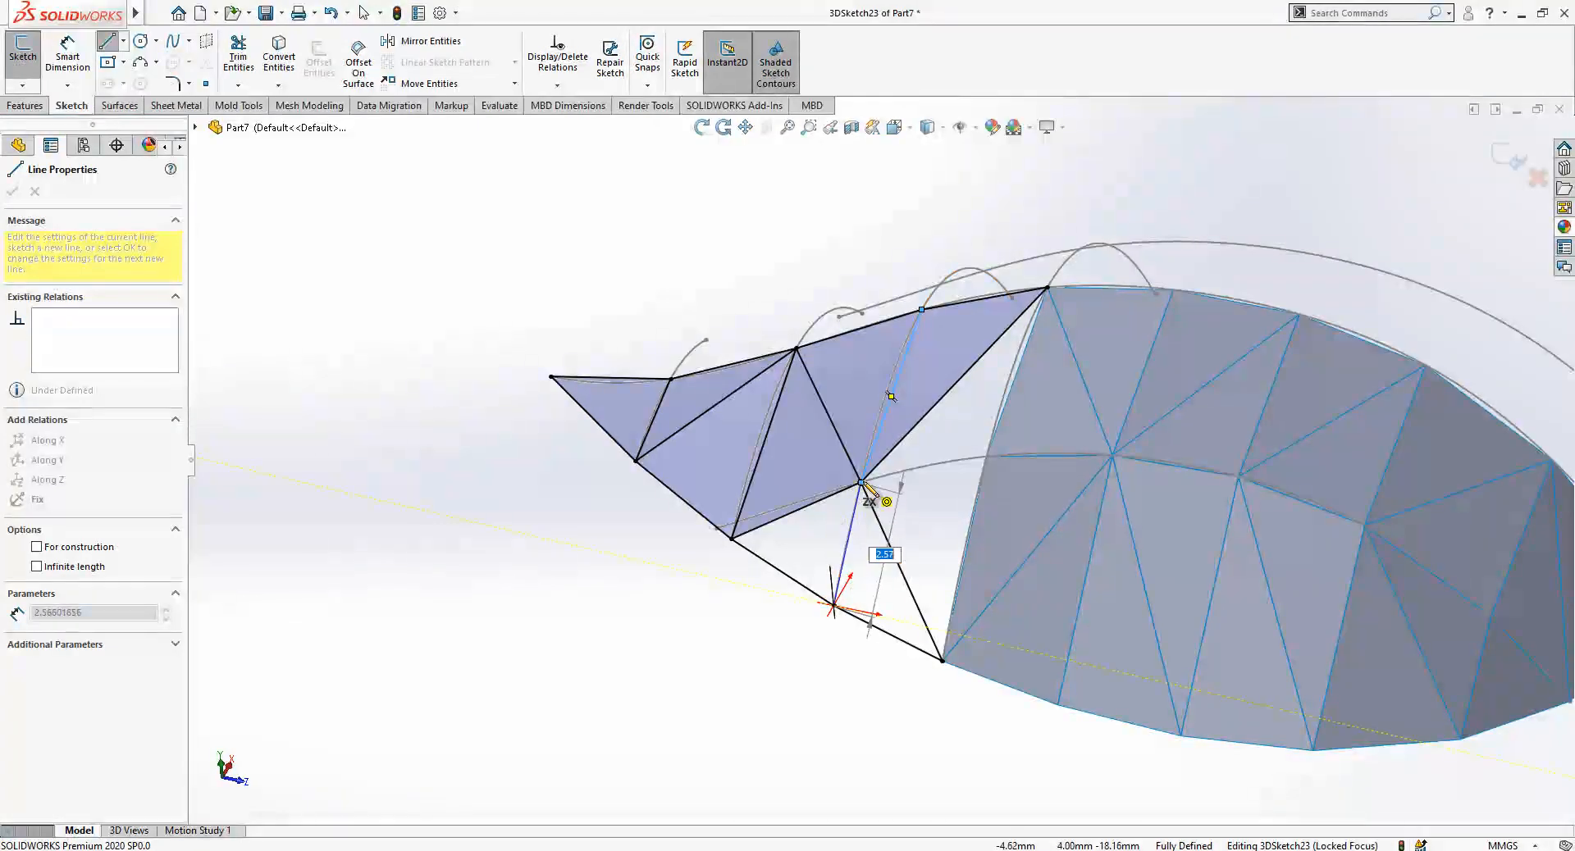
{"action": "left_click", "coordinate": [861, 482]}
{"action": "key", "text": "Escape"}
{"action": "middle_click_drag", "start_coordinate": [889, 492], "coordinate": [983, 452]}
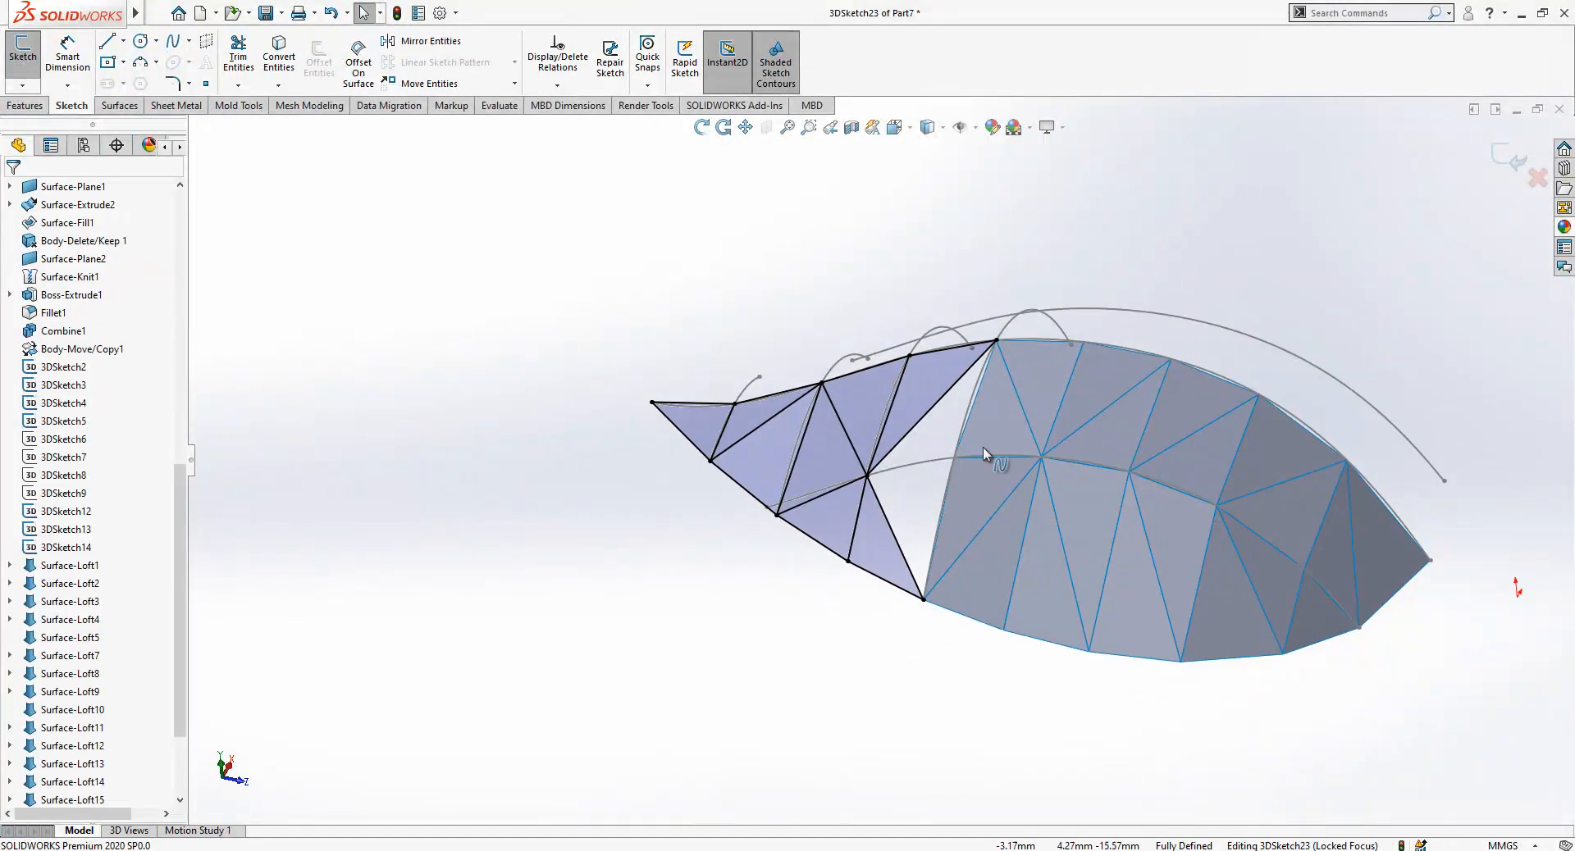
{"action": "left_click", "coordinate": [1508, 157]}
Hide the long outer guide curve and the three larger arch sketches, including 3DSketch5 and 3DSketch4.
{"action": "left_click", "coordinate": [1143, 313]}
{"action": "left_click", "coordinate": [1222, 262]}
{"action": "left_click", "coordinate": [1021, 328]}
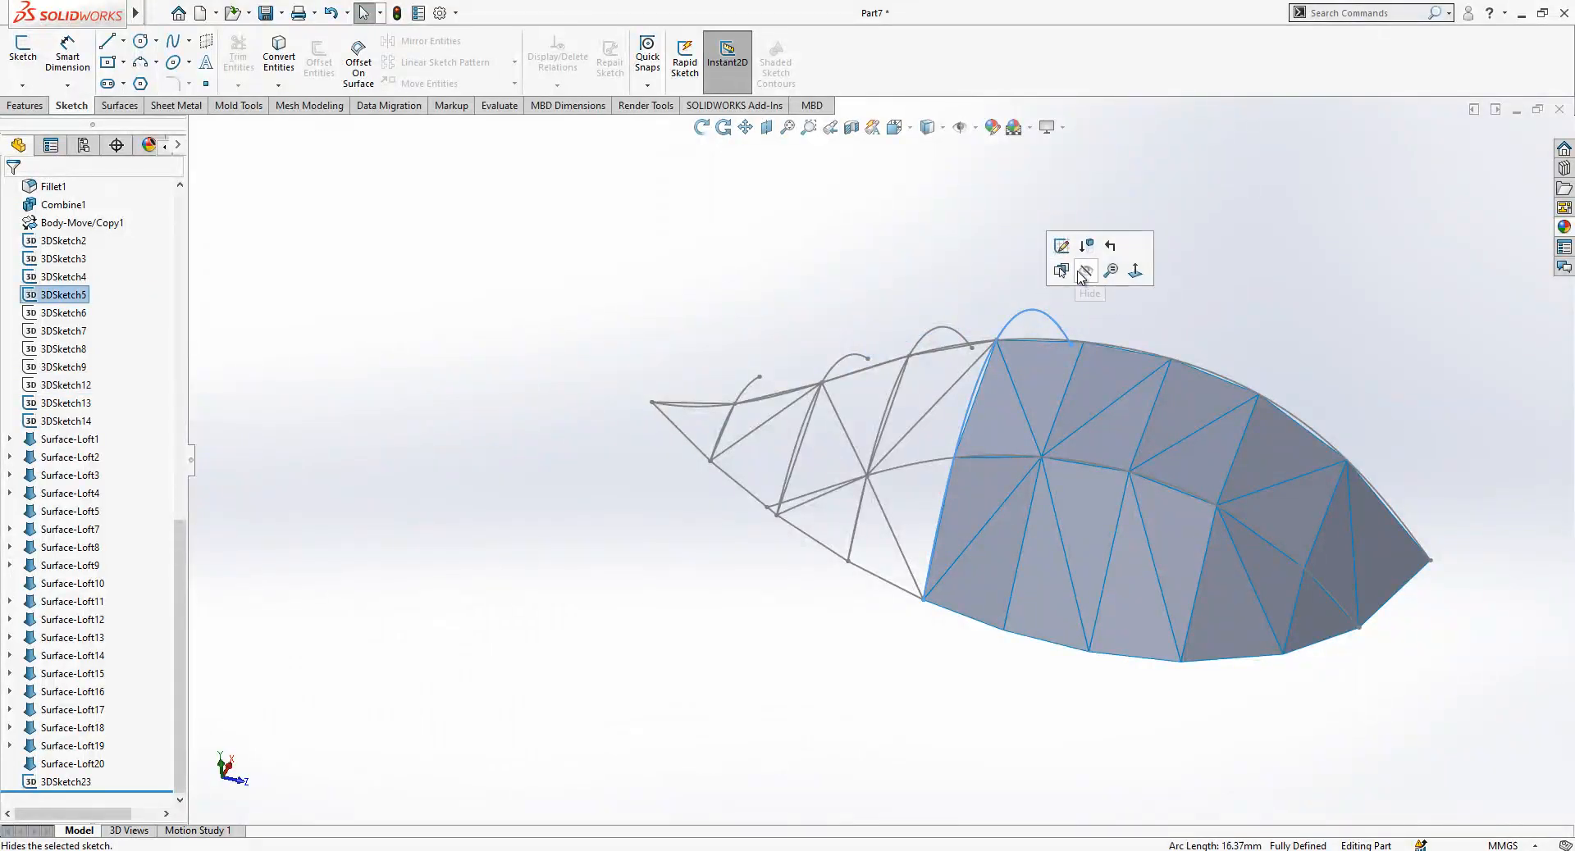
{"action": "left_click", "coordinate": [941, 332]}
{"action": "left_click", "coordinate": [1005, 285]}
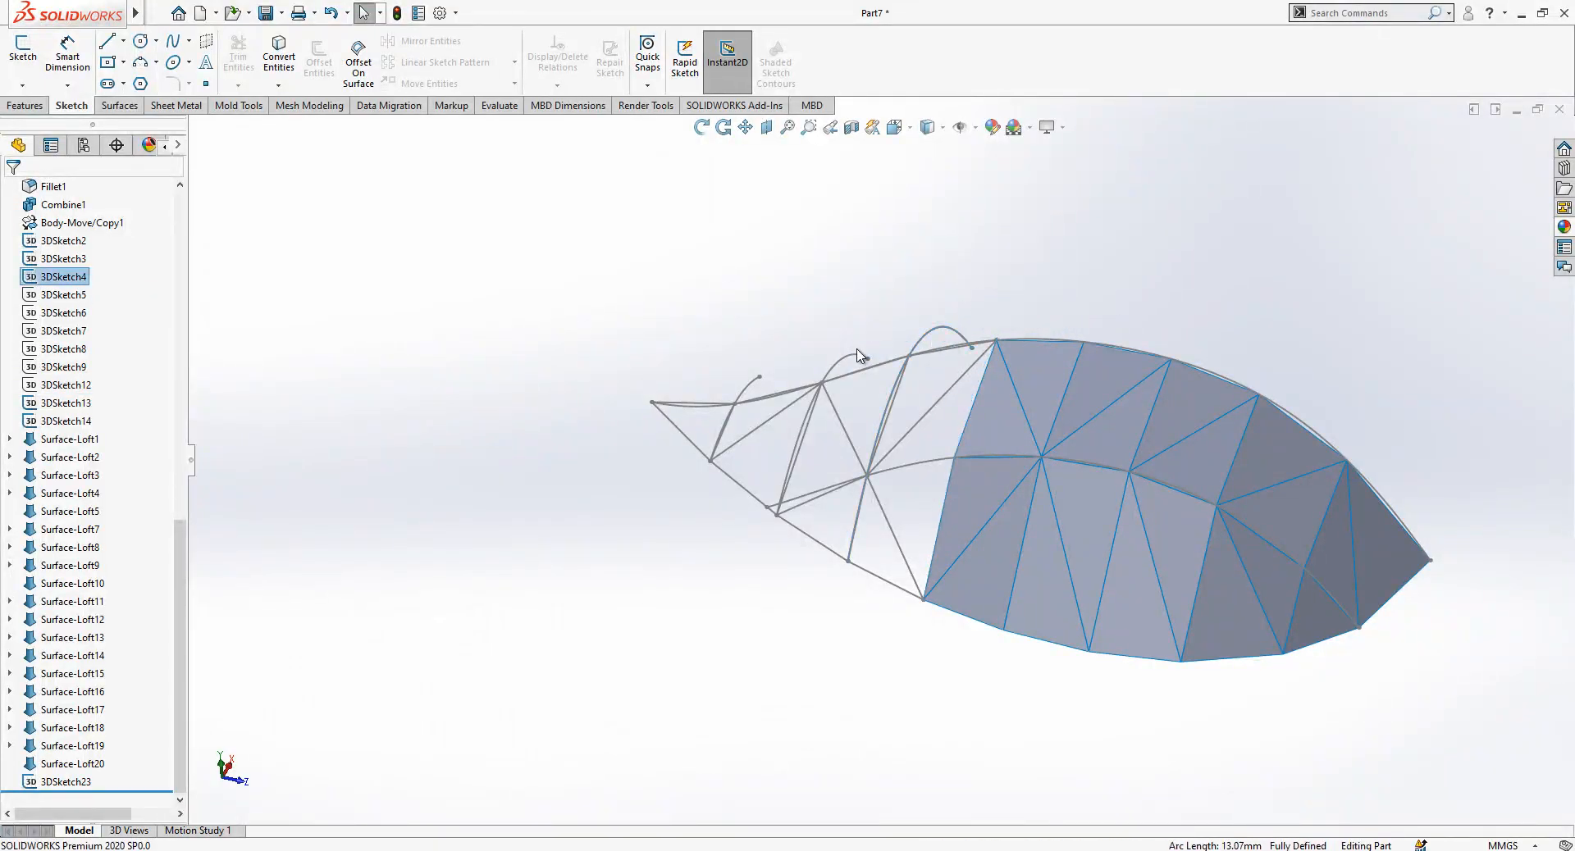
{"action": "left_click", "coordinate": [850, 362]}
{"action": "left_click", "coordinate": [921, 310]}
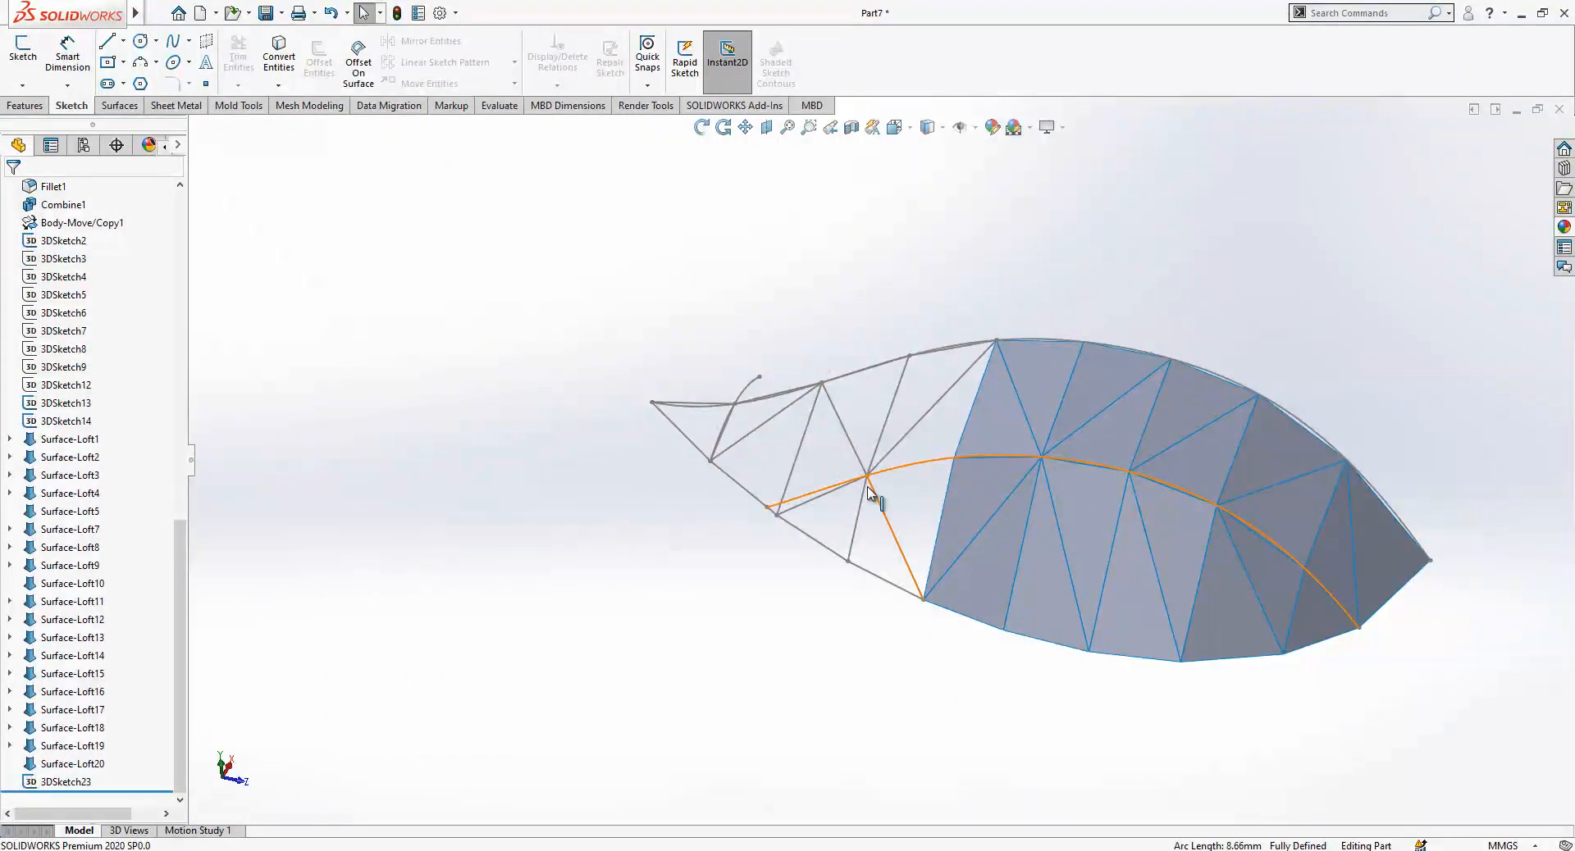
Hide the lower guide curve, the smallest arch and the upper guide curve.
{"action": "left_click", "coordinate": [808, 504]}
{"action": "left_click", "coordinate": [874, 451]}
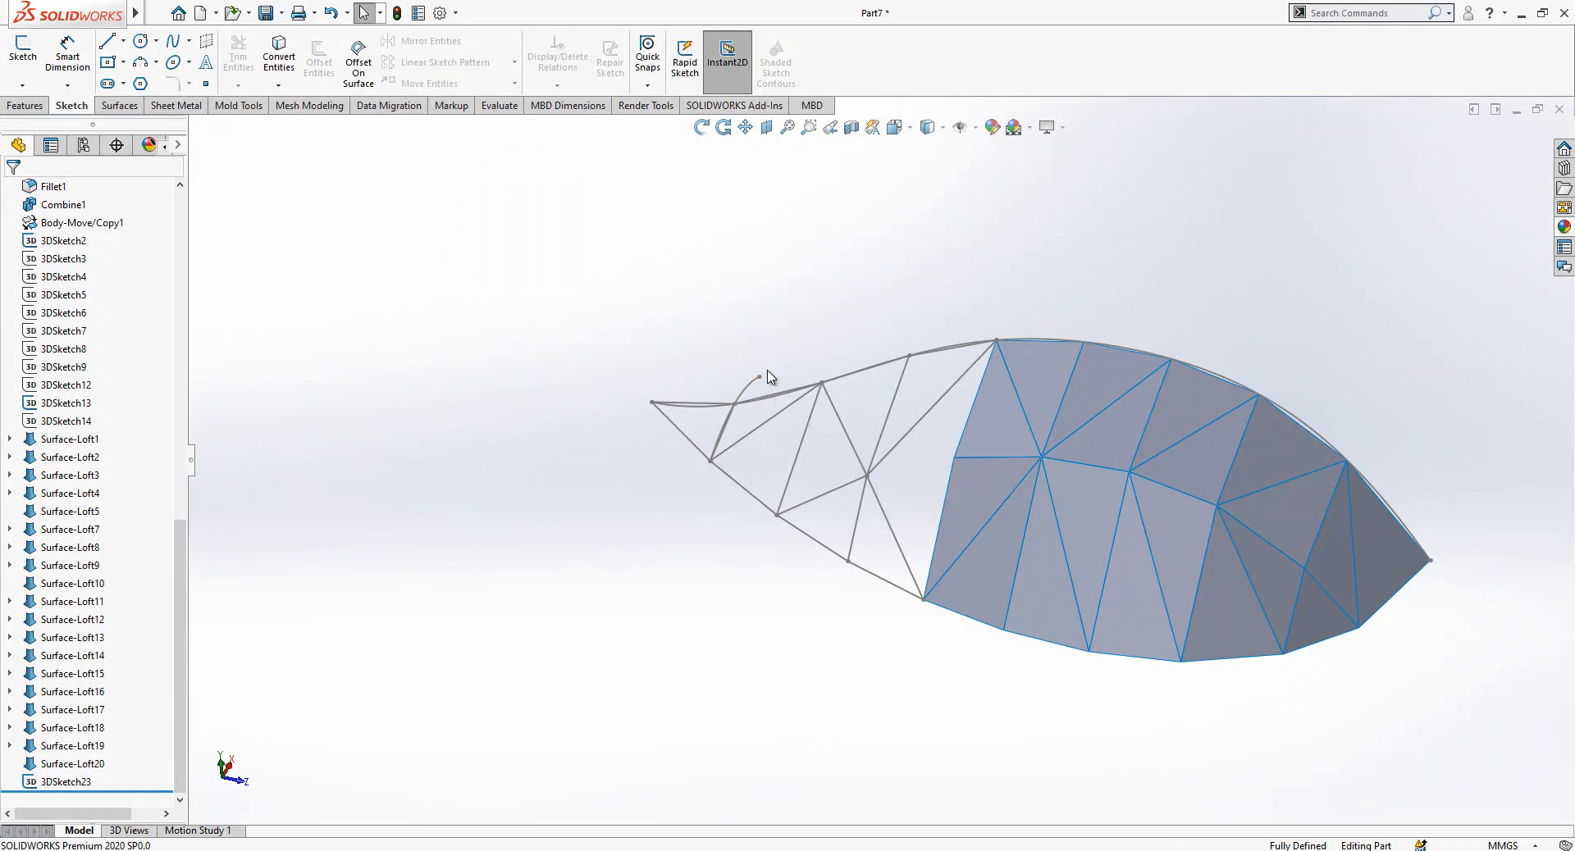
{"action": "left_click", "coordinate": [746, 390]}
{"action": "left_click", "coordinate": [796, 341]}
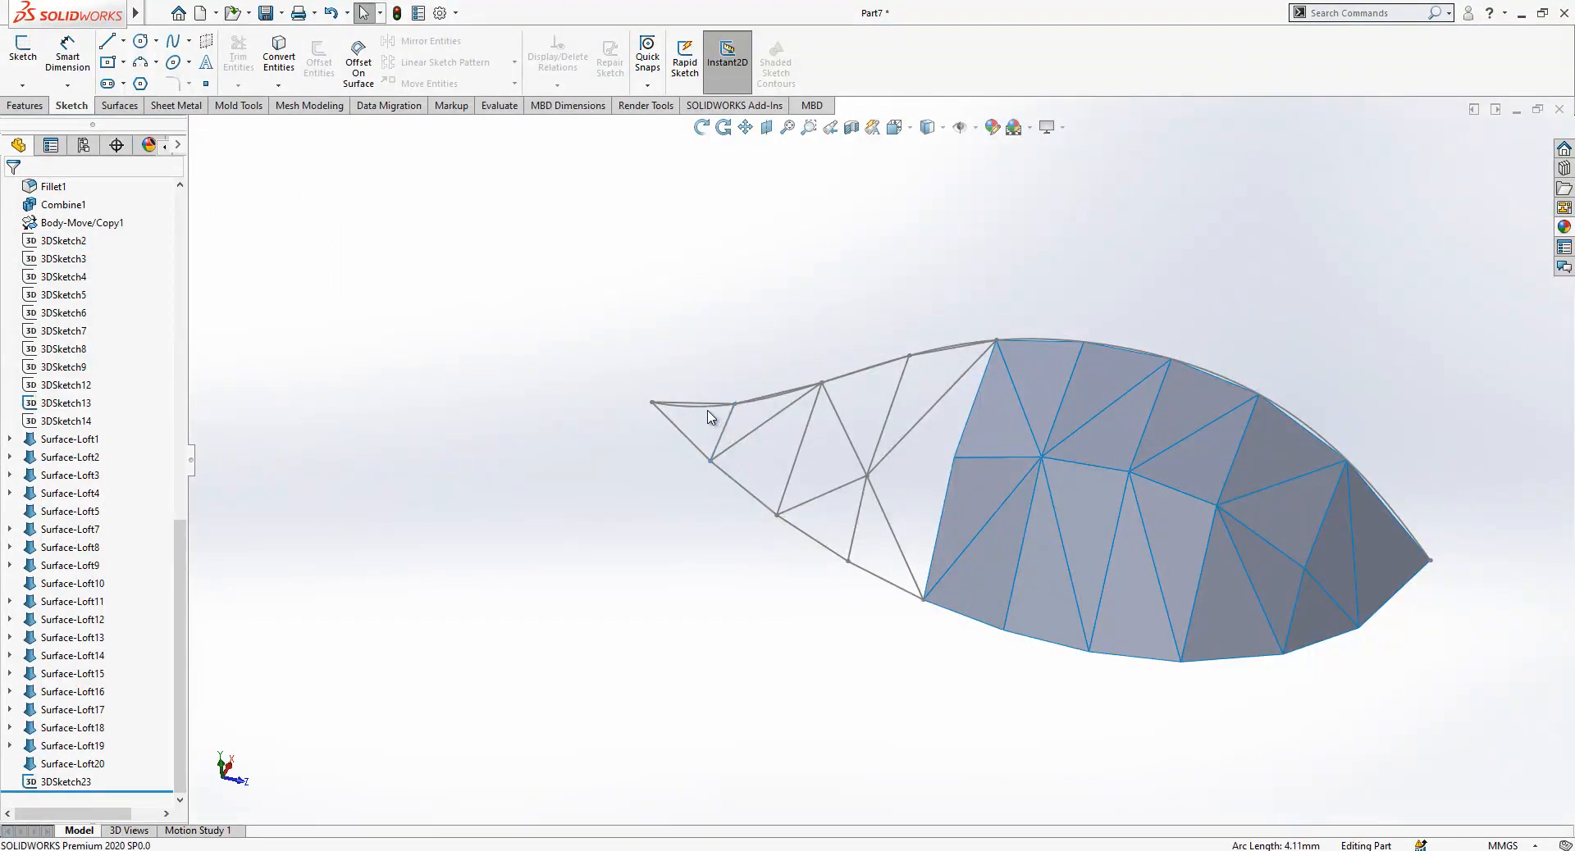
{"action": "left_click", "coordinate": [720, 405]}
{"action": "left_click", "coordinate": [778, 361]}
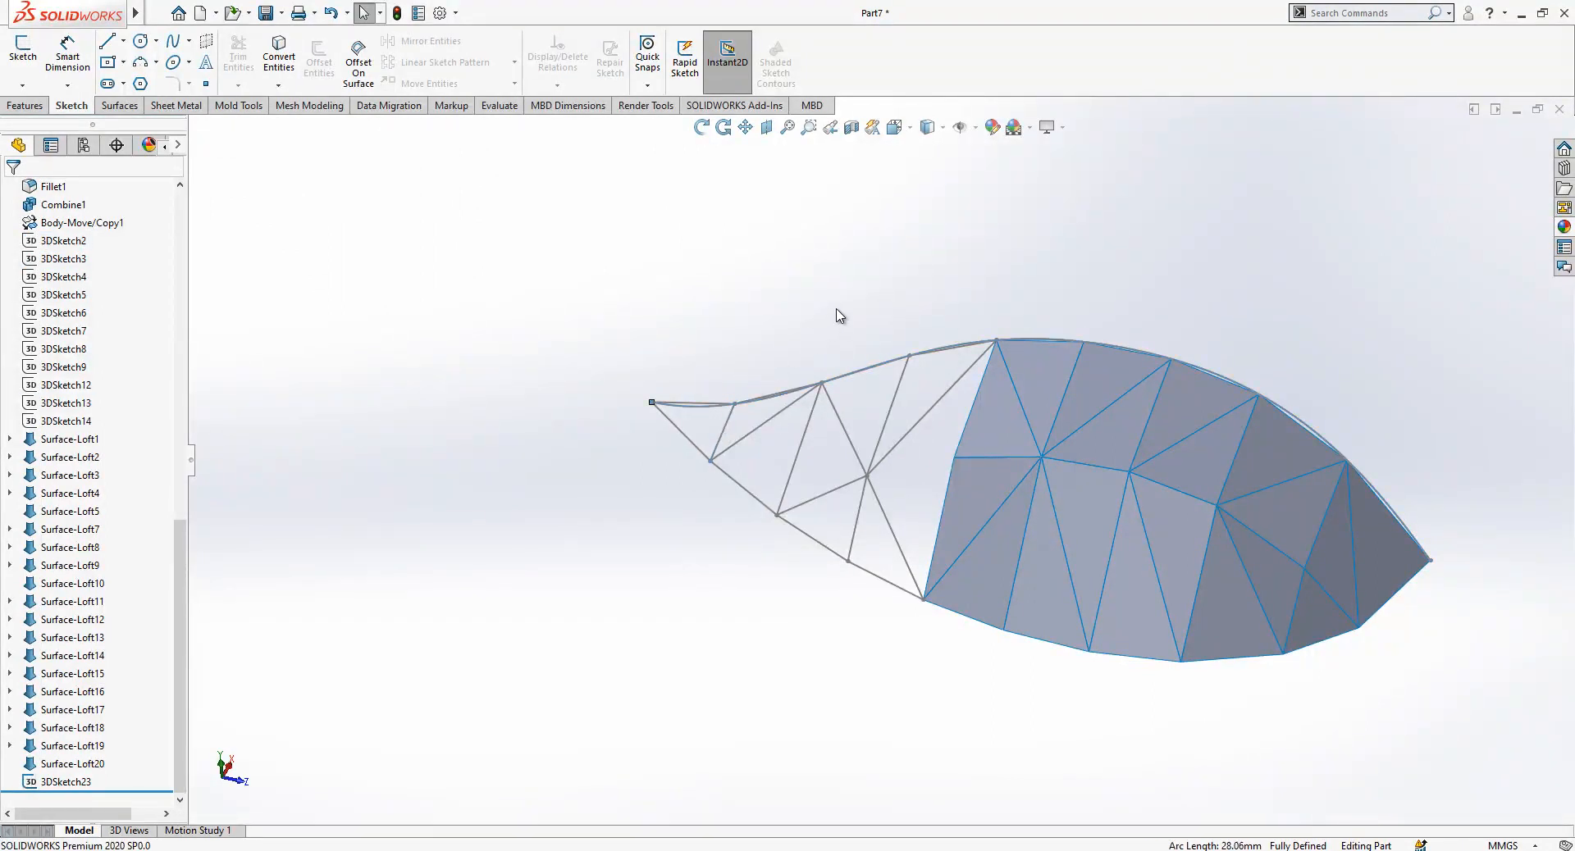
Loft a triangular surface between the shell's upper open side edge and the adjacent diagonal line of 3DSketch23.
{"action": "middle_click_drag", "start_coordinate": [929, 430], "coordinate": [943, 478]}
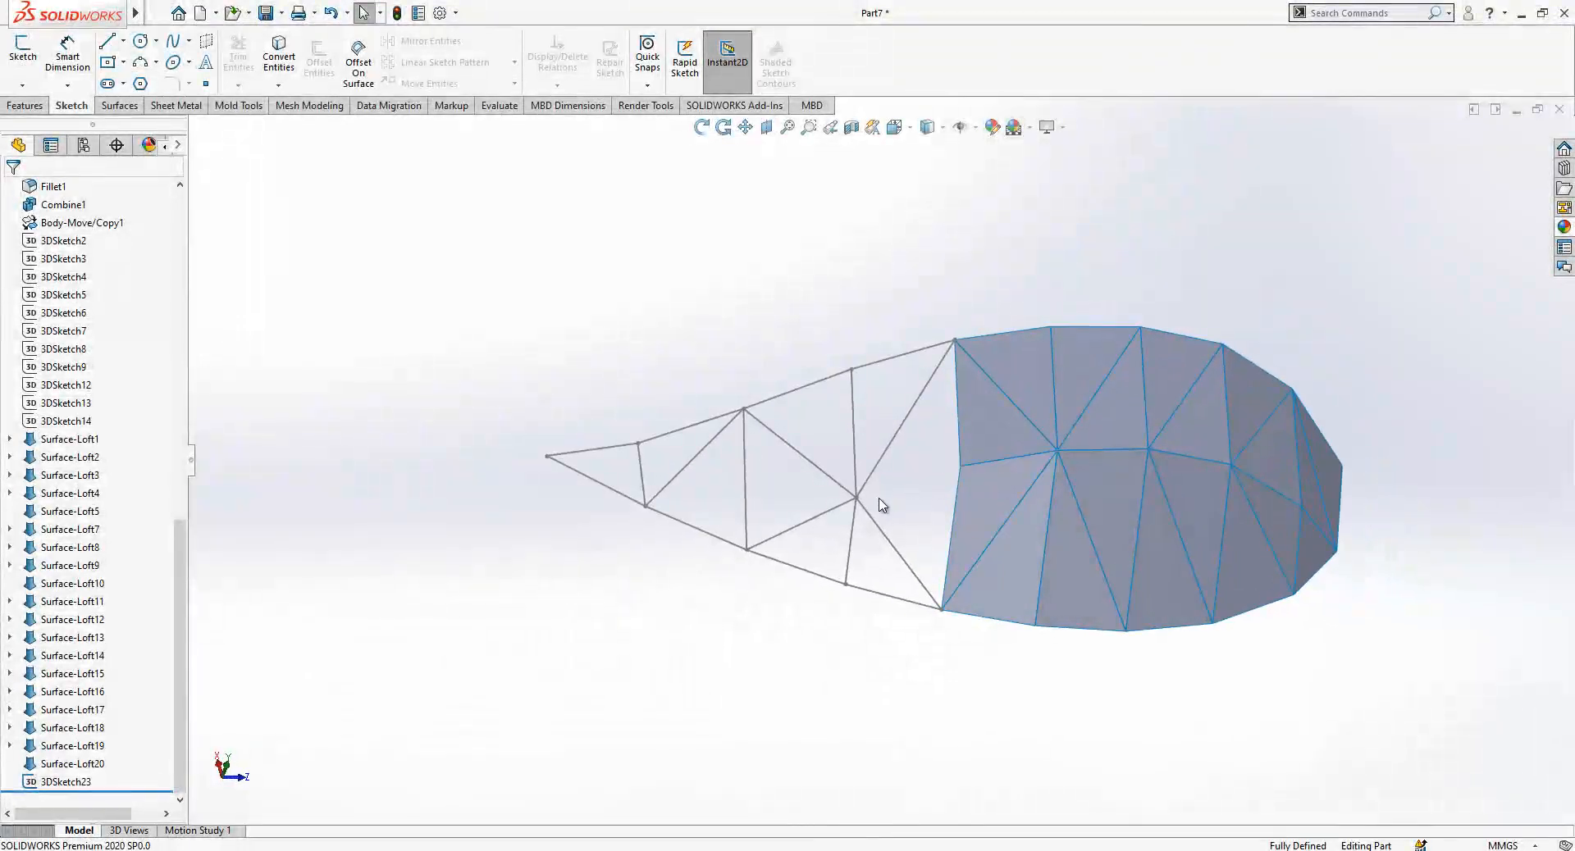
{"action": "scroll", "coordinate": [922, 502], "scroll_direction": "down", "scroll_amount": 5}
{"action": "scroll", "coordinate": [833, 485], "scroll_direction": "up", "scroll_amount": 3}
{"action": "left_click", "coordinate": [1561, 762]}
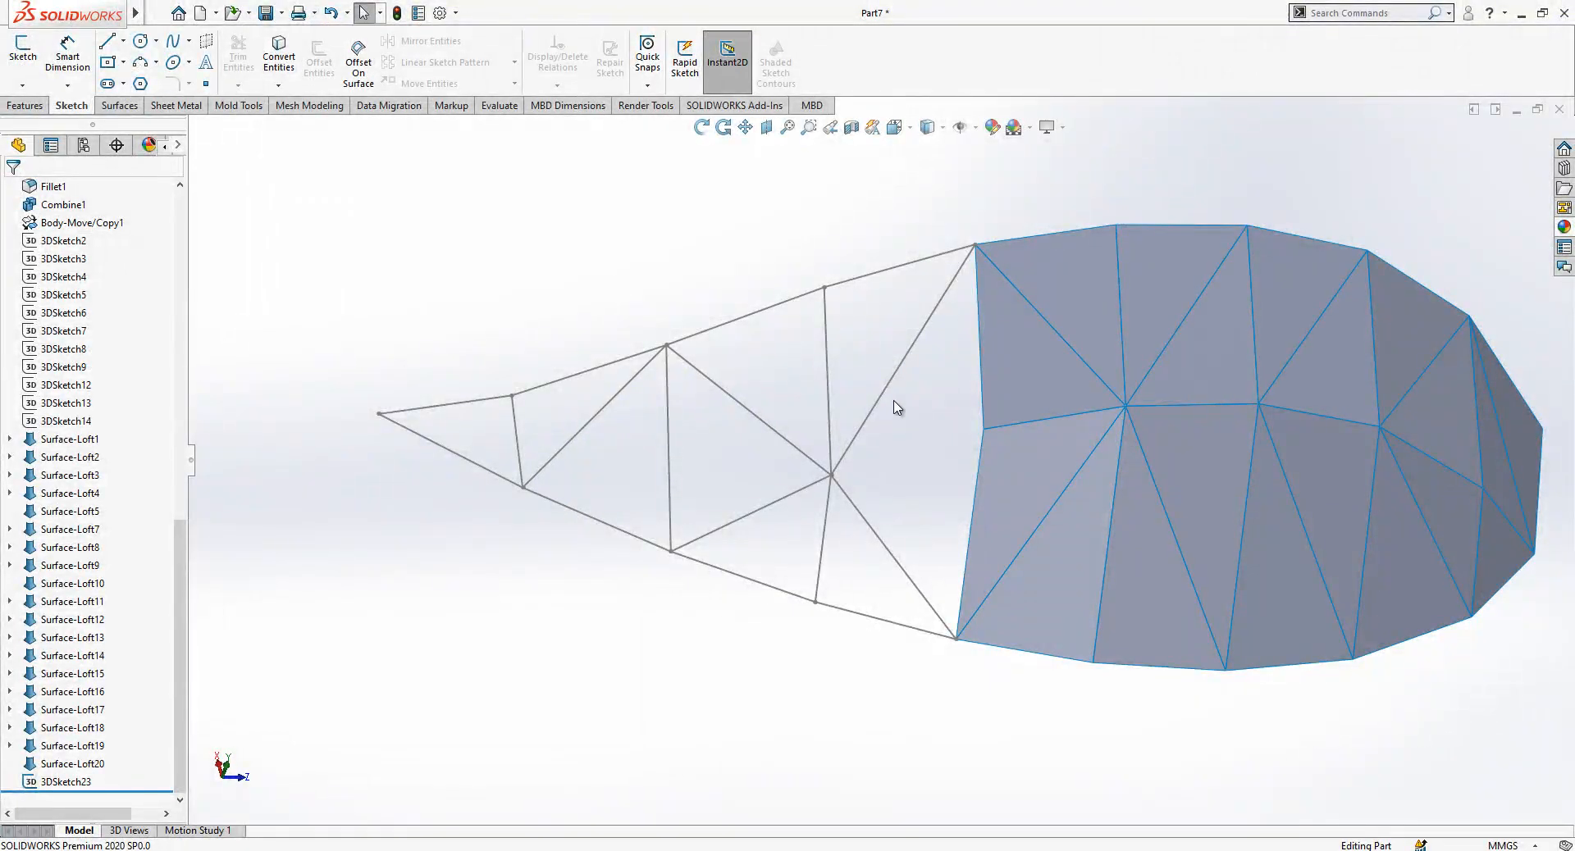
{"action": "left_click", "coordinate": [121, 105]}
{"action": "left_click", "coordinate": [155, 57]}
{"action": "left_click", "coordinate": [981, 374]}
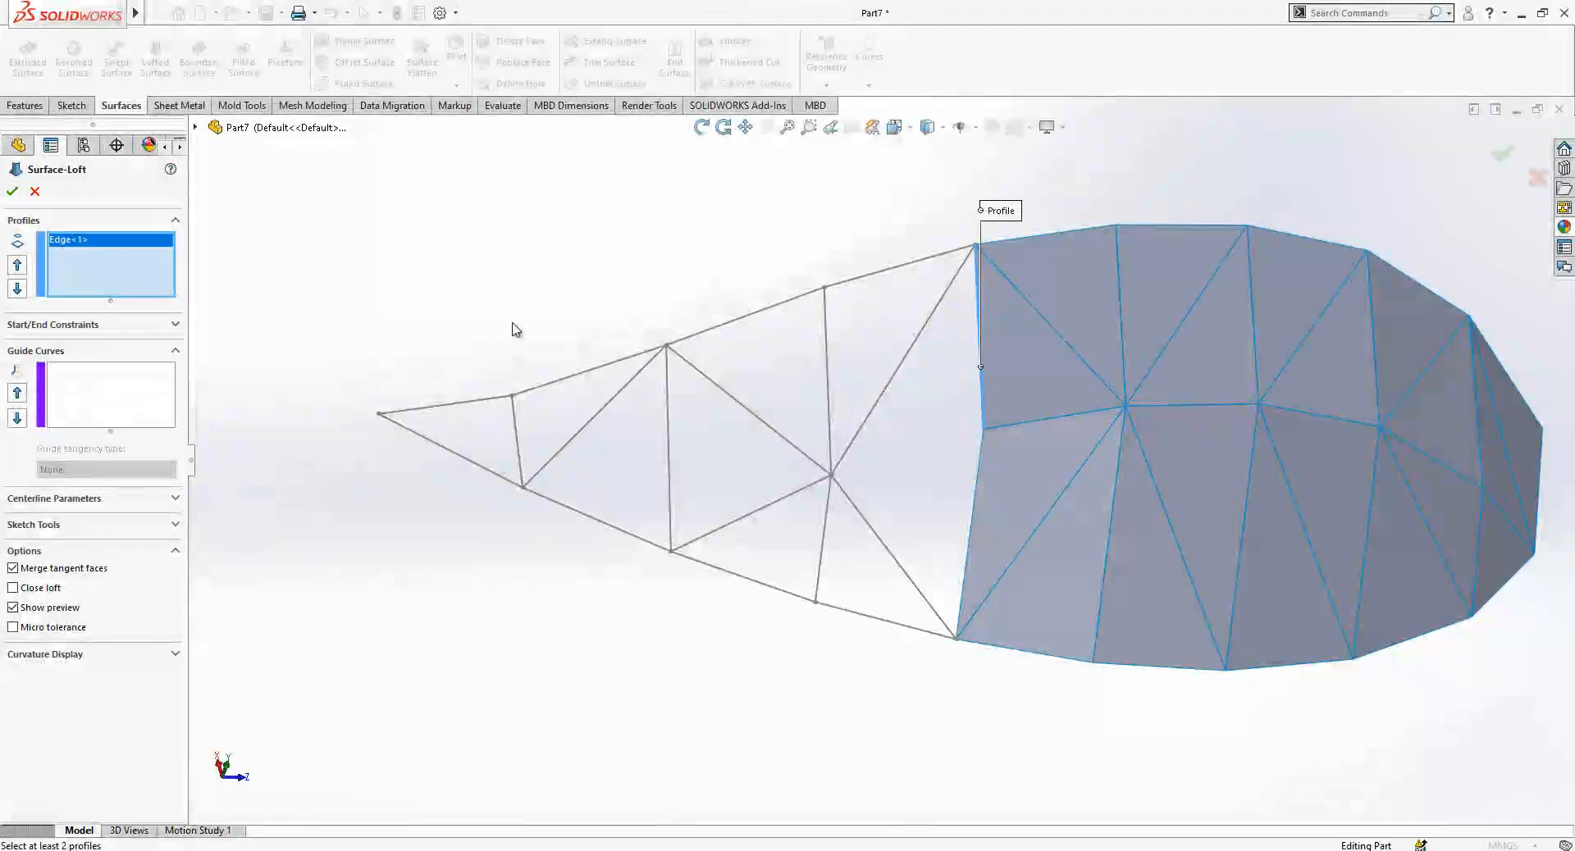
{"action": "right_click", "coordinate": [106, 279]}
{"action": "left_click", "coordinate": [174, 302]}
{"action": "left_click", "coordinate": [875, 420]}
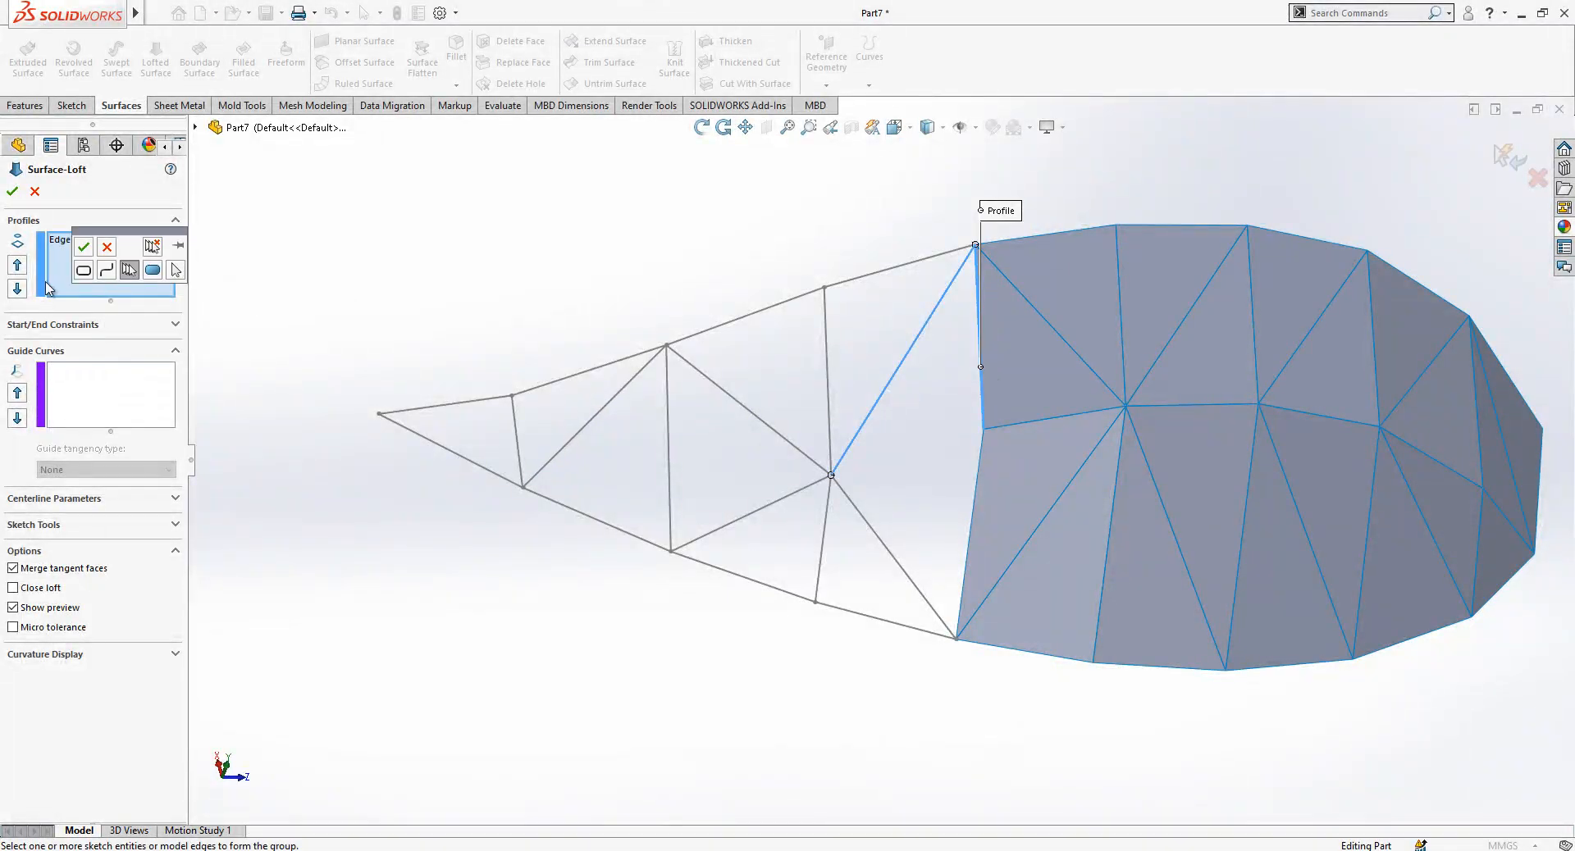
{"action": "left_click", "coordinate": [83, 246]}
{"action": "left_click", "coordinate": [13, 191]}
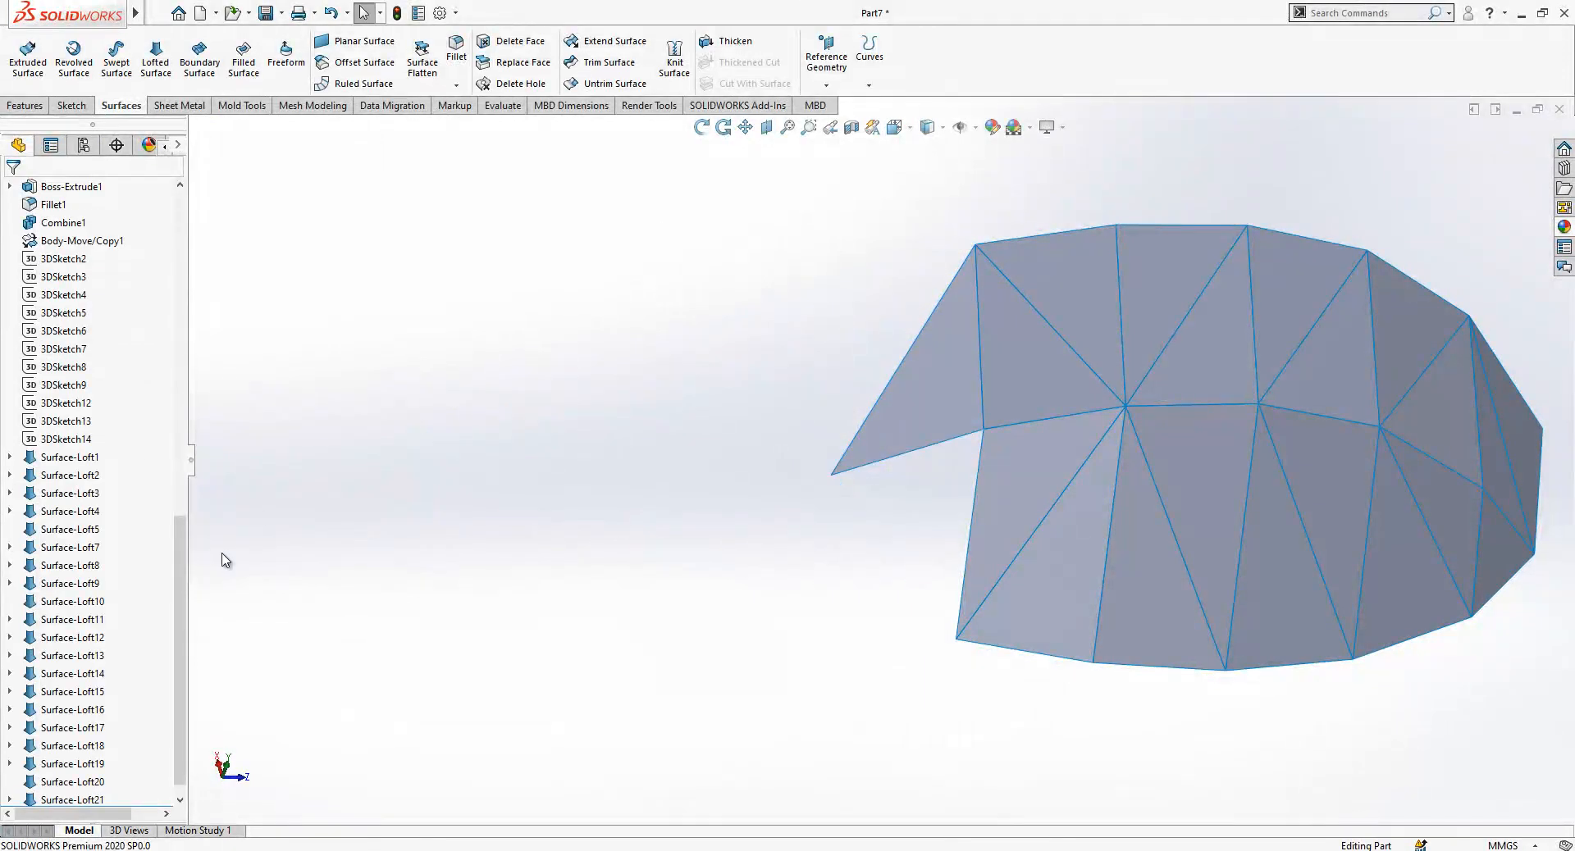
Expand Surface-Loft21 in the feature tree and show its absorbed 3DSketch23.
{"action": "left_click", "coordinate": [9, 783]}
{"action": "left_click", "coordinate": [78, 781]}
{"action": "left_click", "coordinate": [93, 749]}
{"action": "scroll", "coordinate": [879, 447], "scroll_direction": "up", "scroll_amount": 1}
{"action": "scroll", "coordinate": [878, 447], "scroll_direction": "down", "scroll_amount": 1}
Loft a triangular surface between the new upper facet's bottom edge and the shell's lower open side edge.
{"action": "key", "text": "Return"}
{"action": "left_click", "coordinate": [868, 479]}
{"action": "left_click", "coordinate": [958, 582]}
{"action": "left_click", "coordinate": [6, 192]}
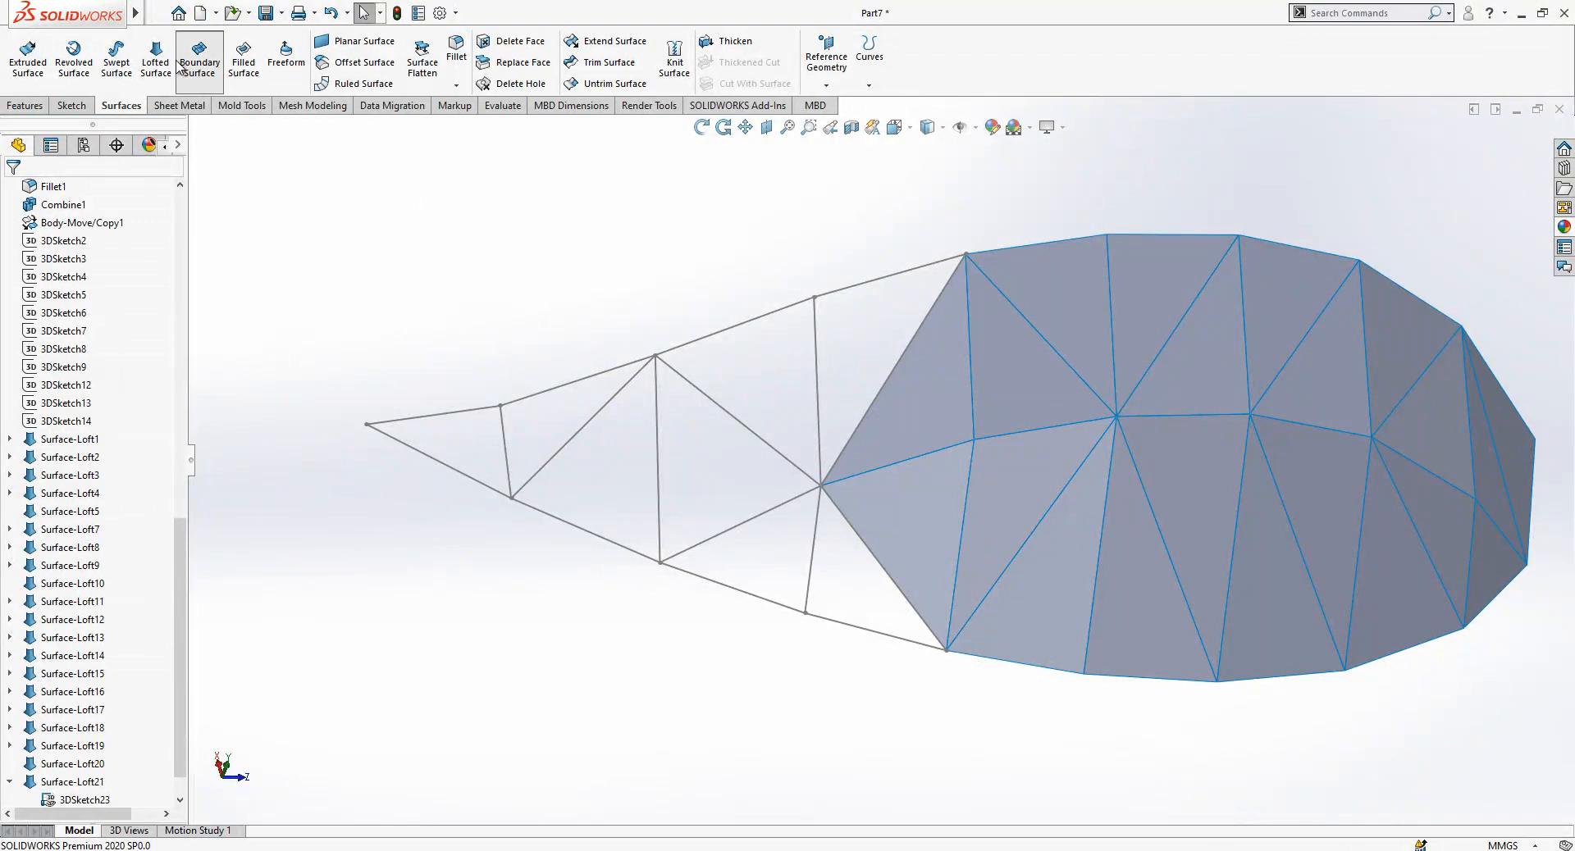
Loft a triangular surface between the shell's lower open side edge and the adjacent bottom sketch line.
{"action": "left_click", "coordinate": [35, 191]}
{"action": "left_click", "coordinate": [156, 57]}
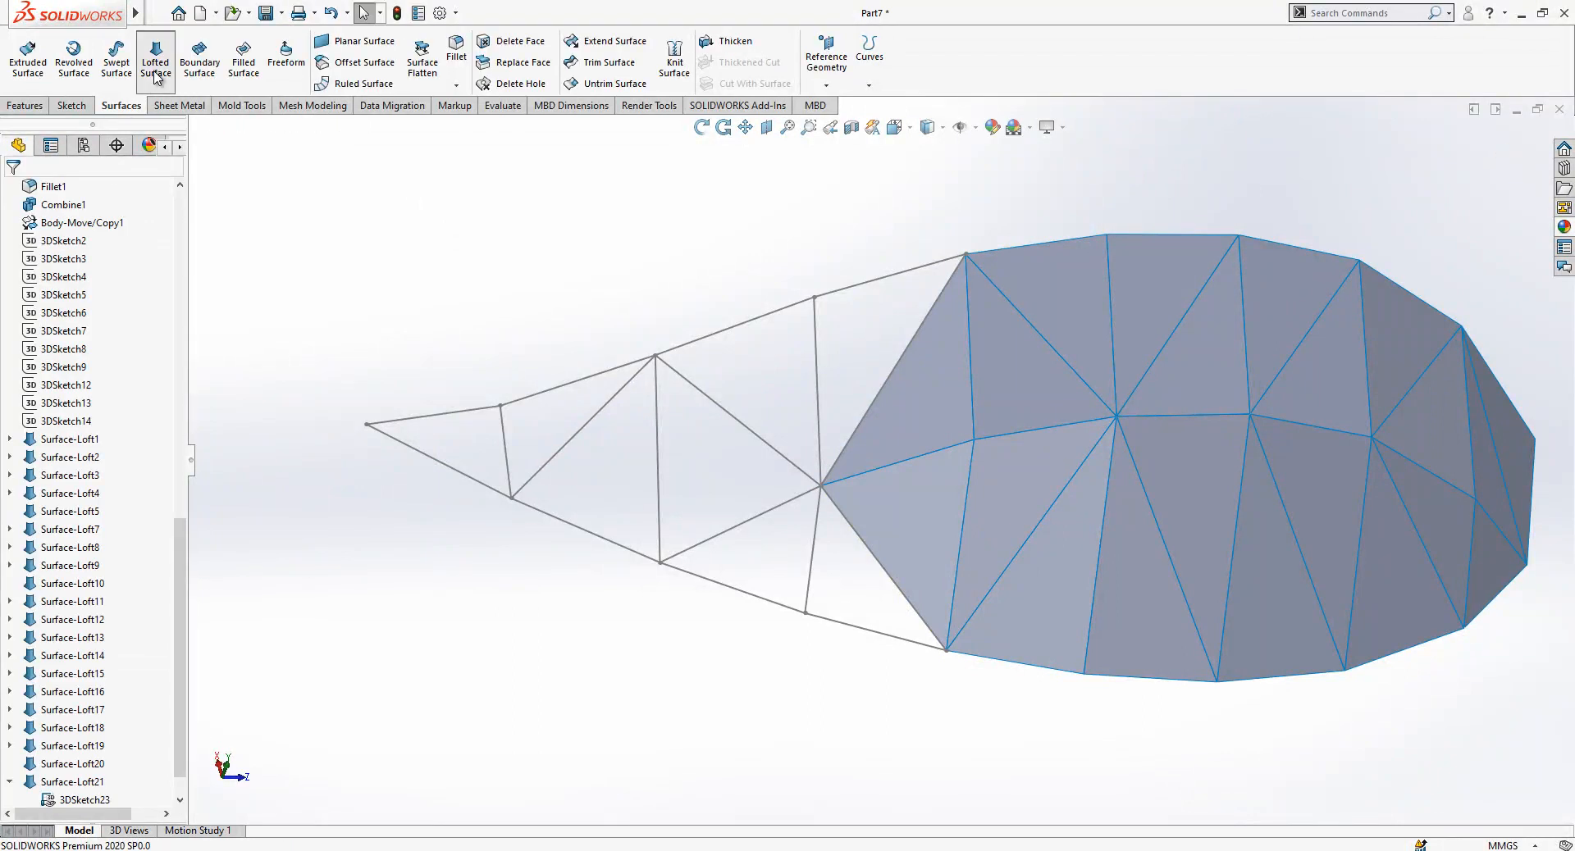
{"action": "right_click", "coordinate": [116, 267]}
{"action": "left_click", "coordinate": [160, 280]}
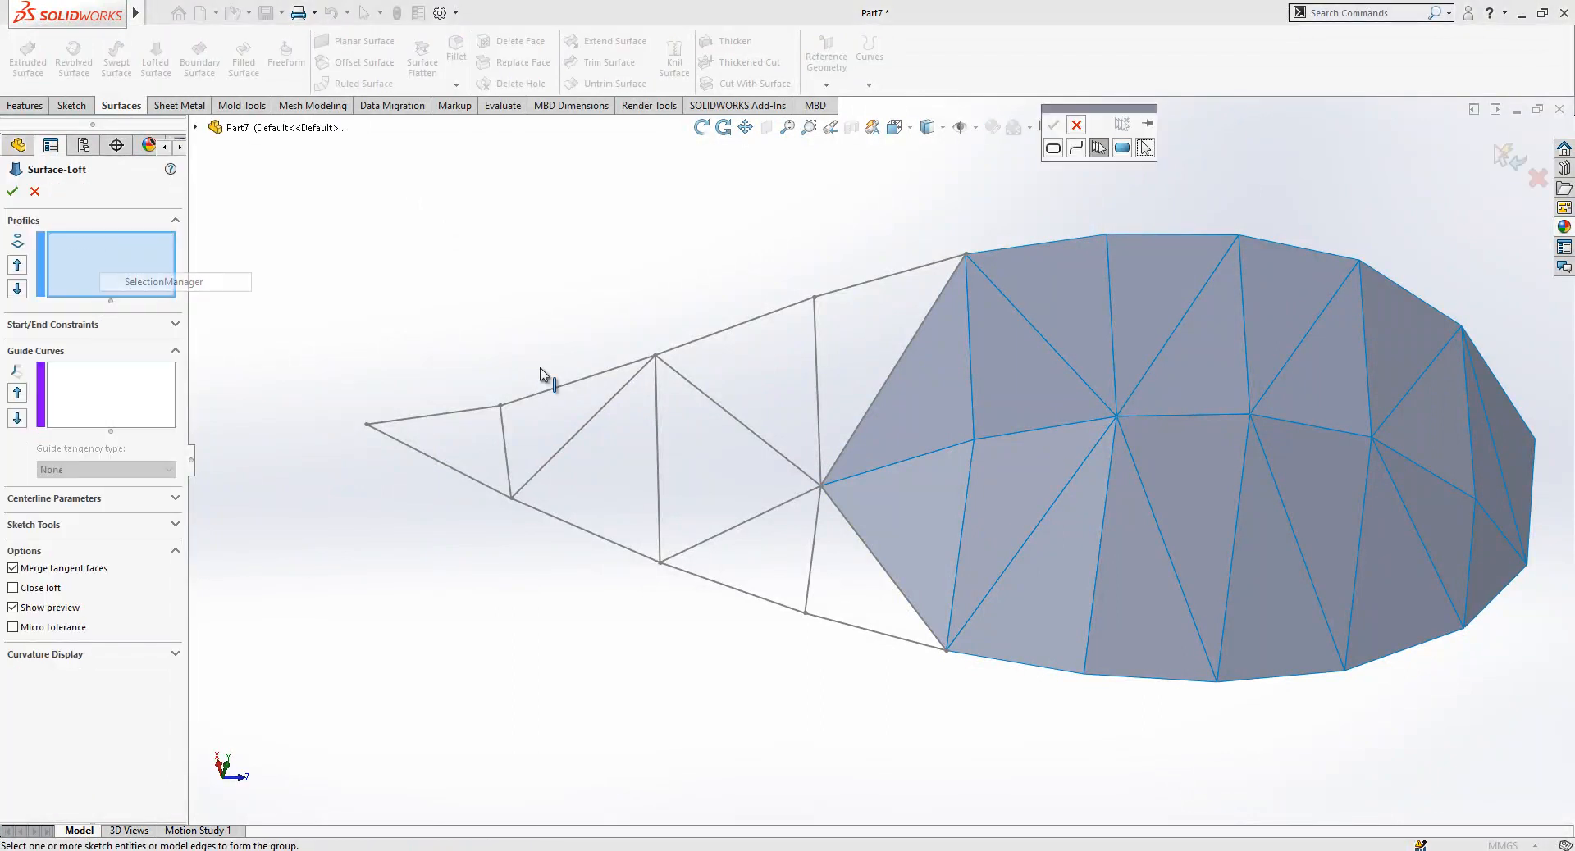
{"action": "left_click", "coordinate": [853, 541]}
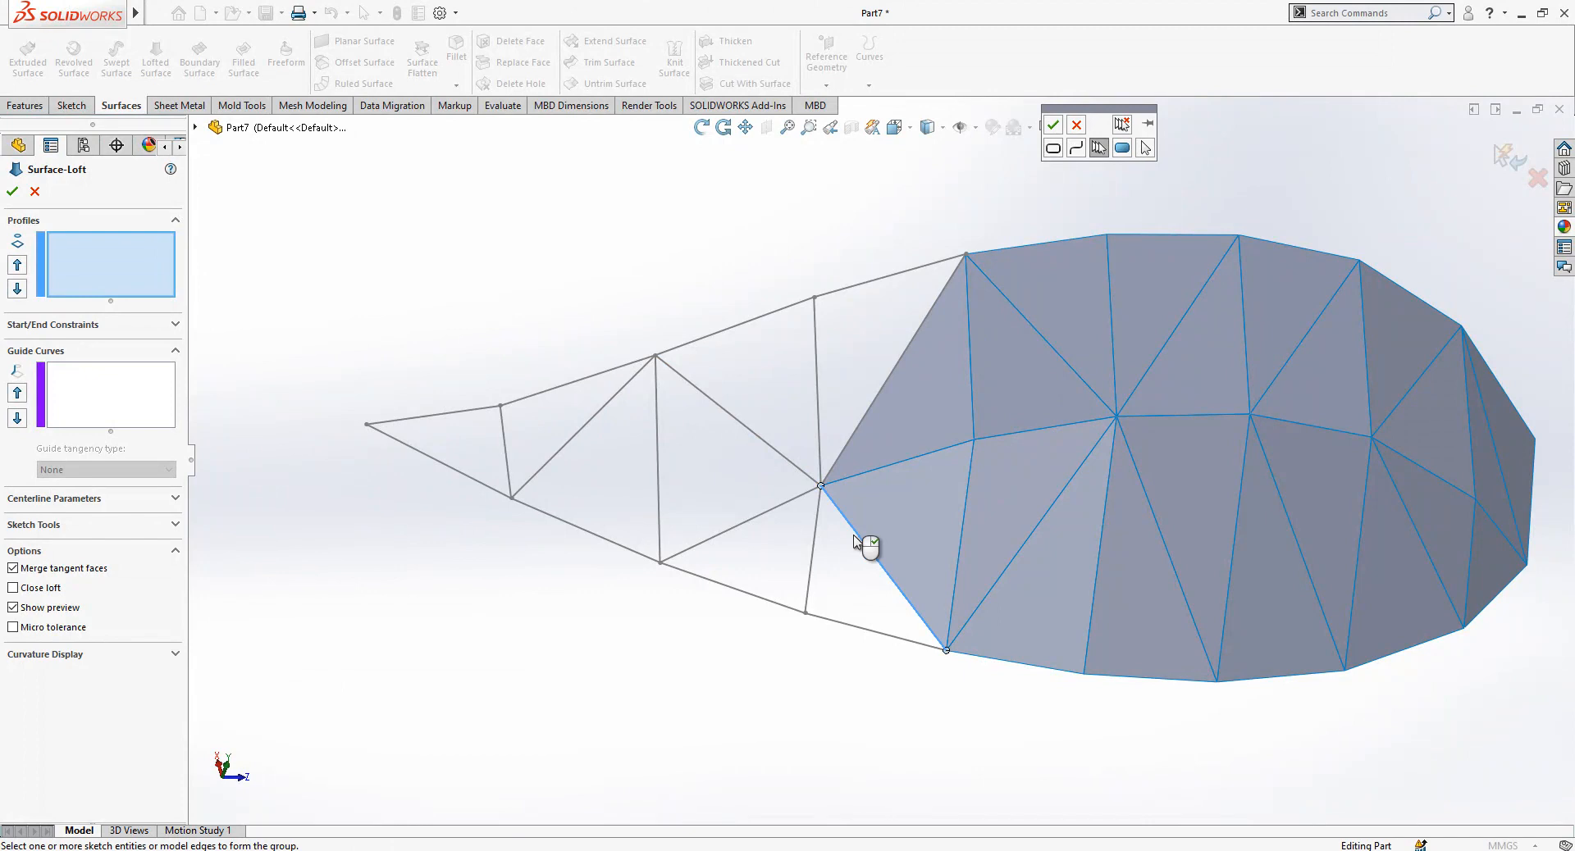
{"action": "left_click", "coordinate": [1053, 125]}
{"action": "left_click", "coordinate": [833, 621]}
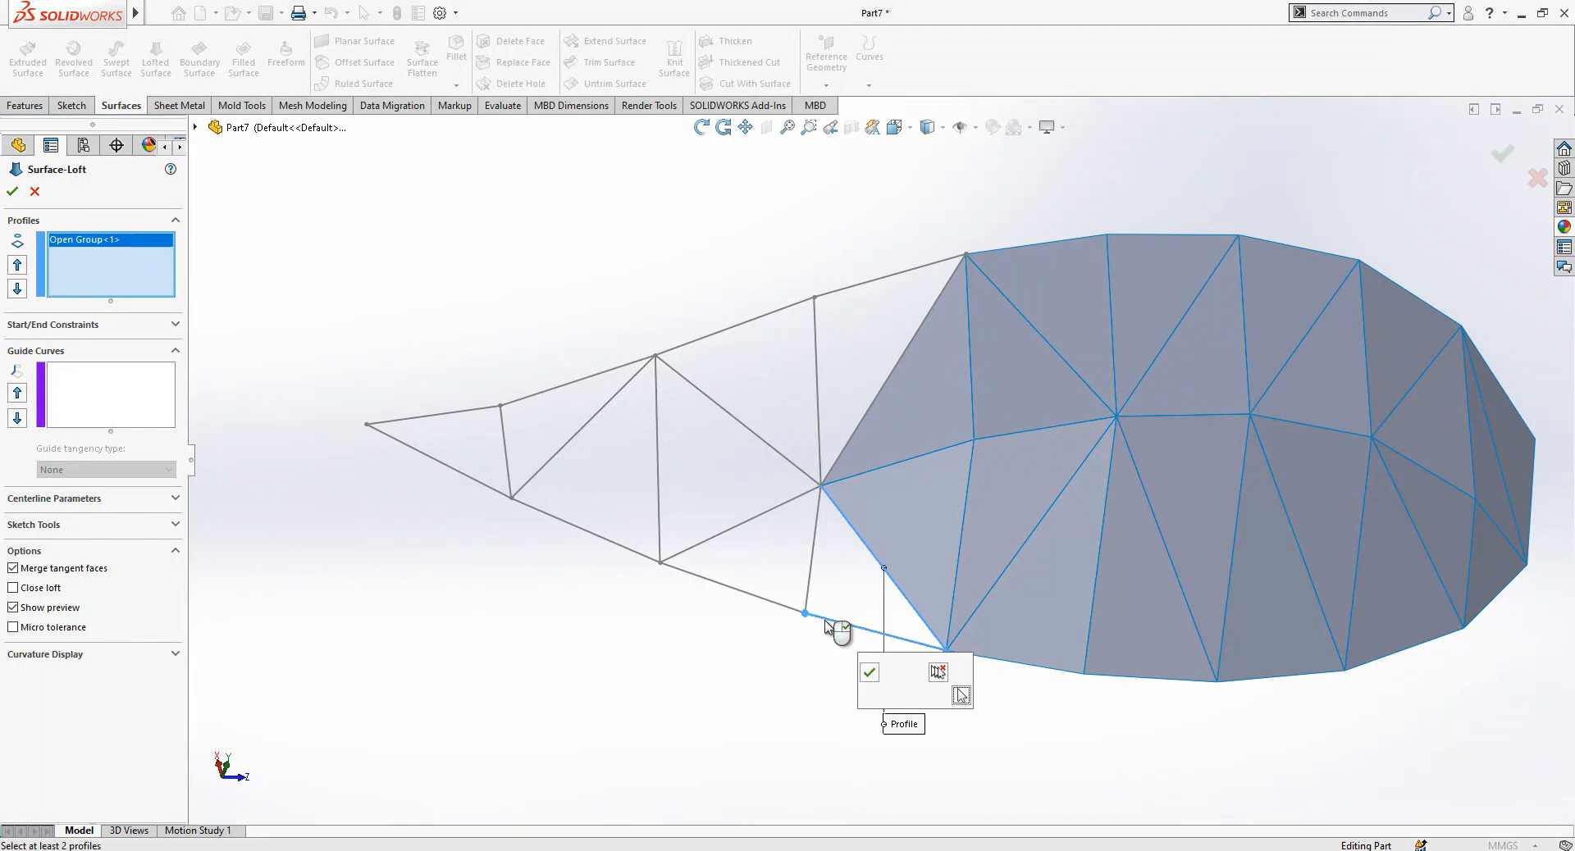
{"action": "left_click", "coordinate": [865, 661]}
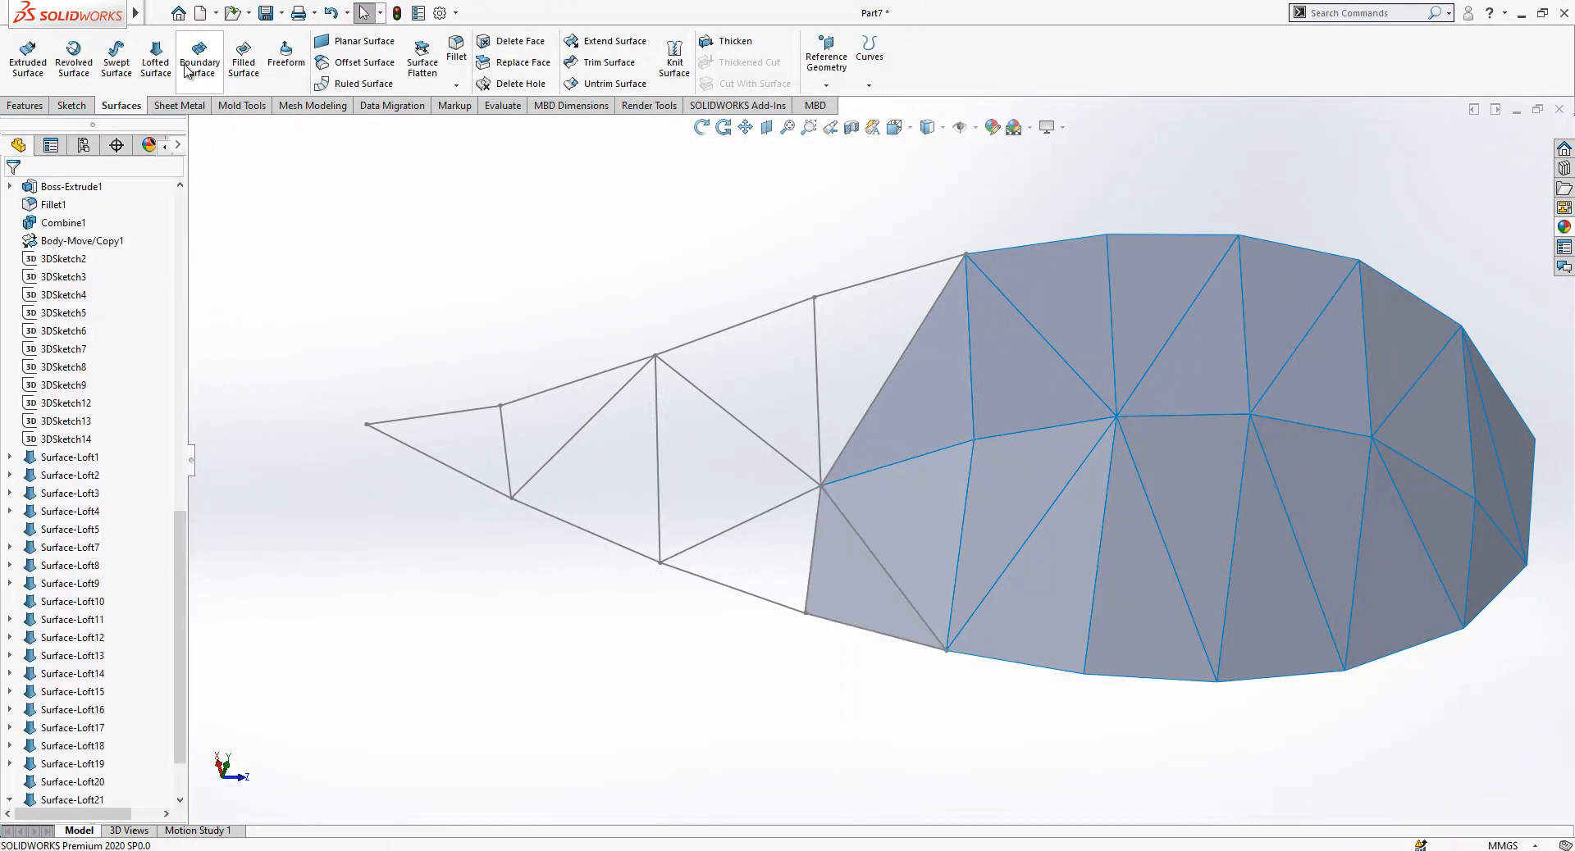
Loft a triangular surface between the new lower facet's open edge and the next bottom sketch line toward the tip.
{"action": "left_click", "coordinate": [172, 67]}
{"action": "left_click", "coordinate": [815, 543]}
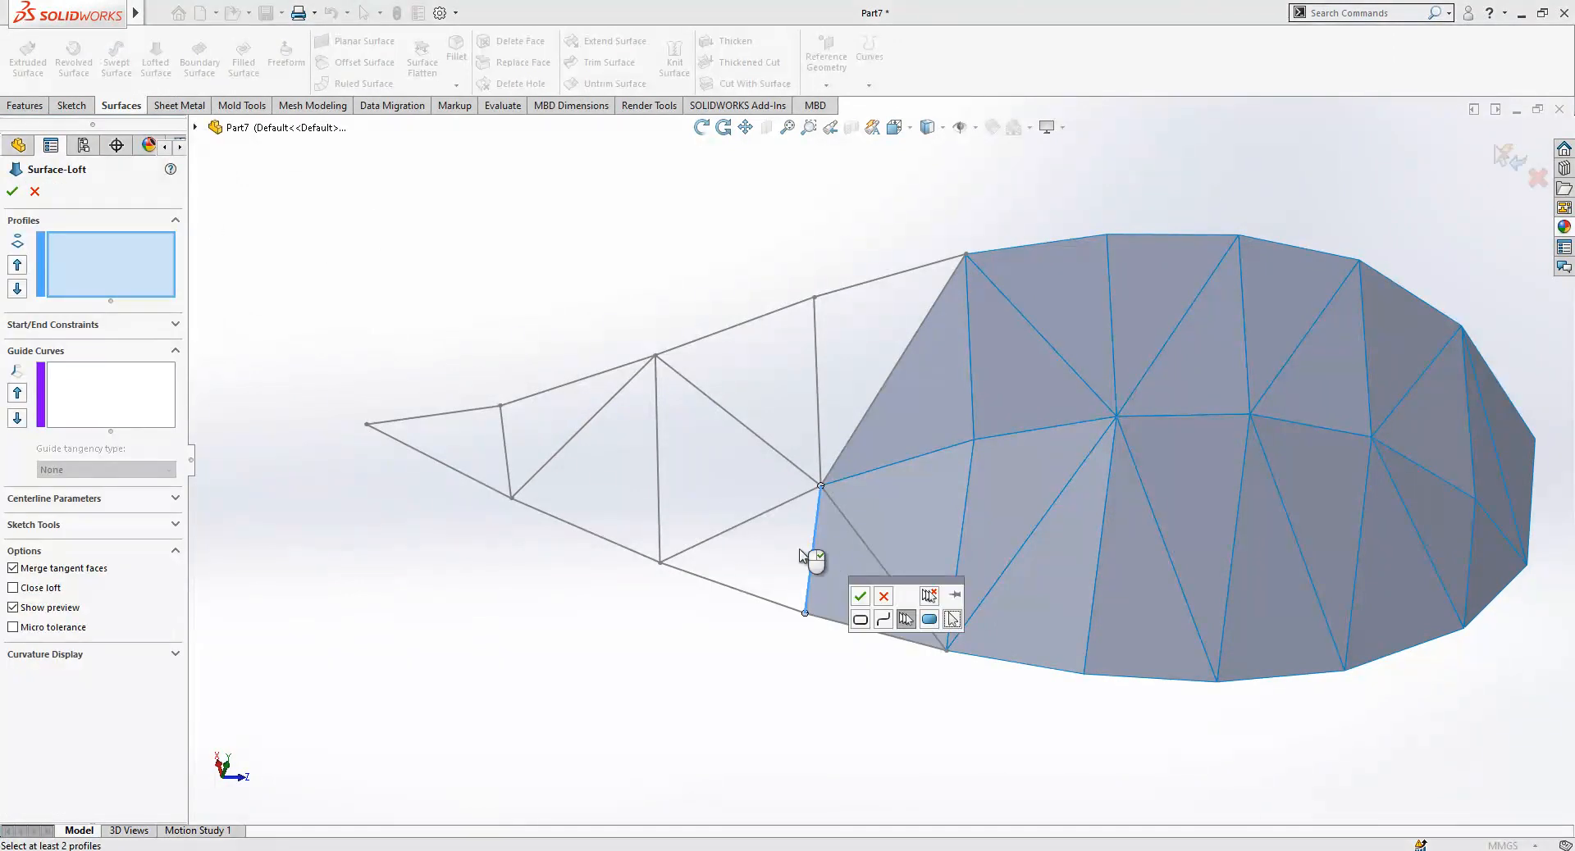
{"action": "left_click", "coordinate": [858, 598]}
{"action": "left_click", "coordinate": [712, 580]}
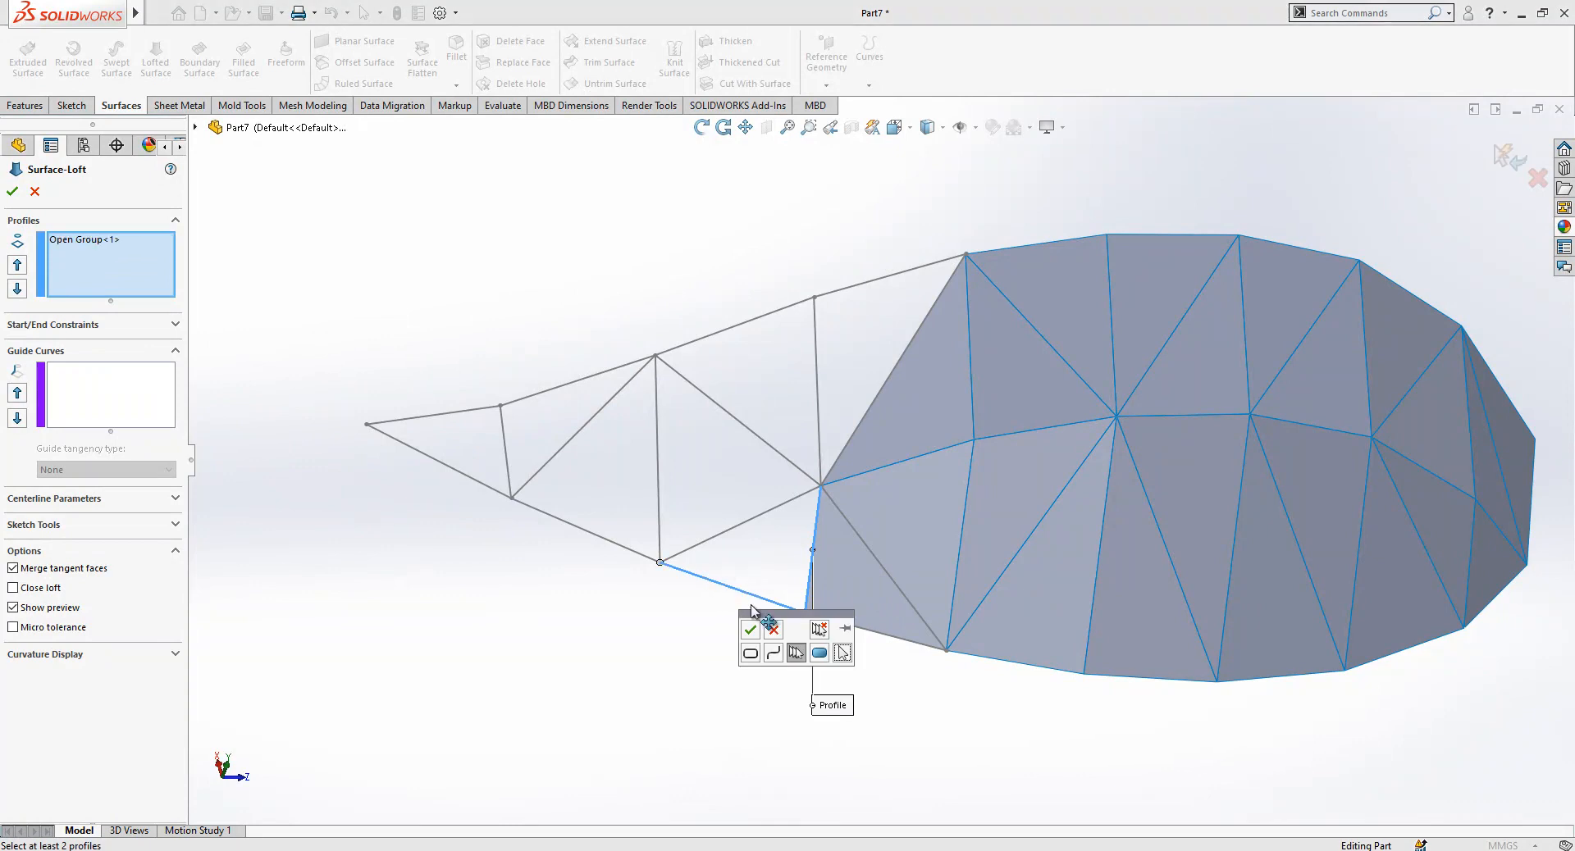
{"action": "left_click", "coordinate": [751, 621]}
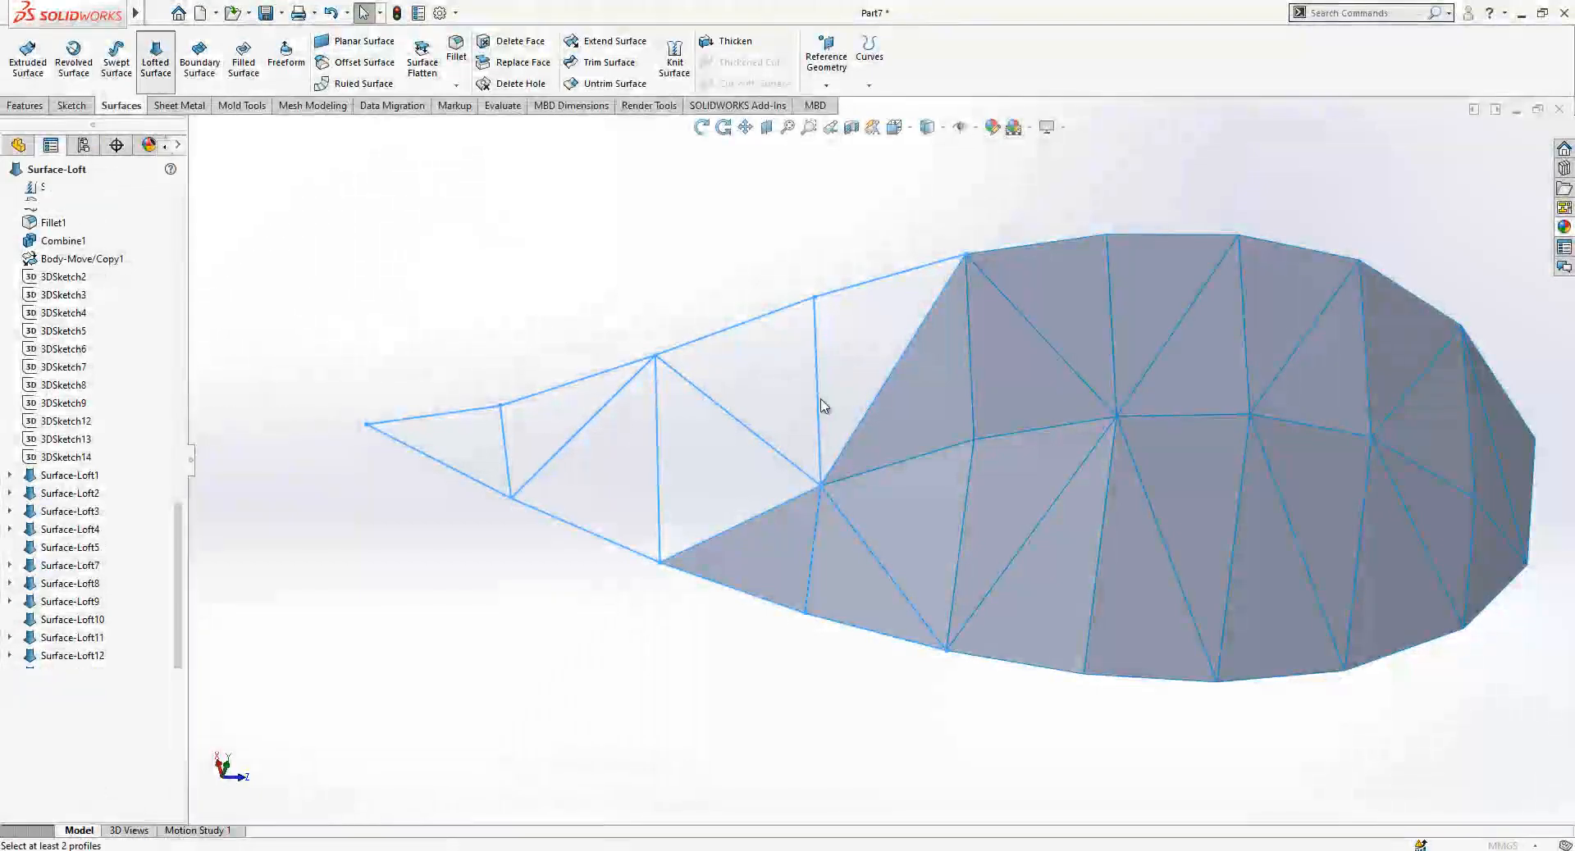
Clear the preselected surface body and loft a triangular surface between the shell's upper open side edge and the adjacent upright sketch line.
{"action": "right_click", "coordinate": [108, 243]}
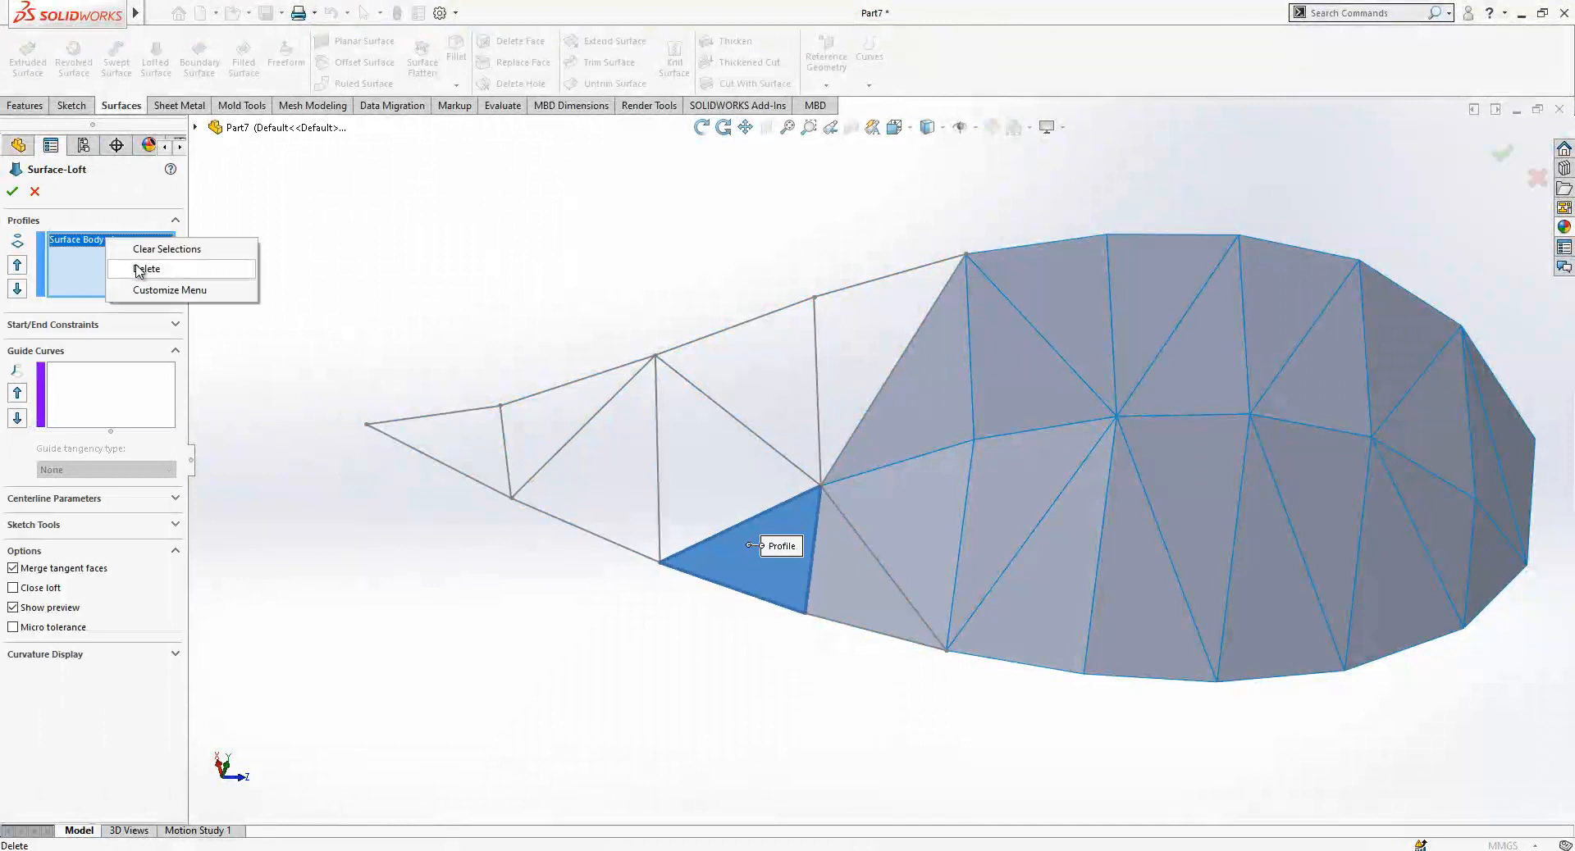
{"action": "left_click", "coordinate": [135, 269]}
{"action": "left_click", "coordinate": [875, 412]}
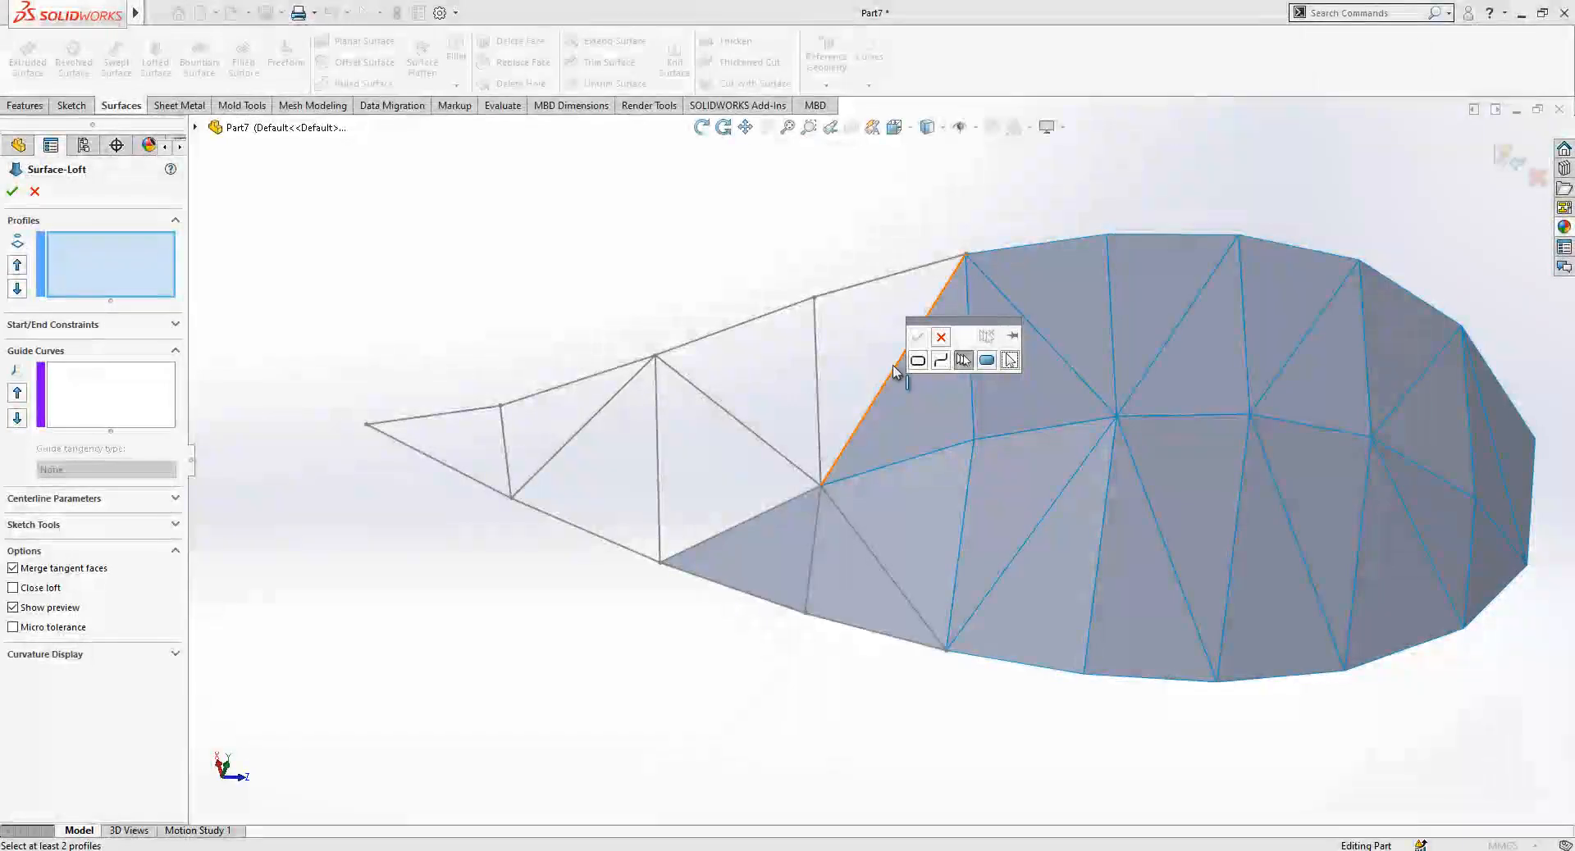
{"action": "left_click", "coordinate": [917, 337]}
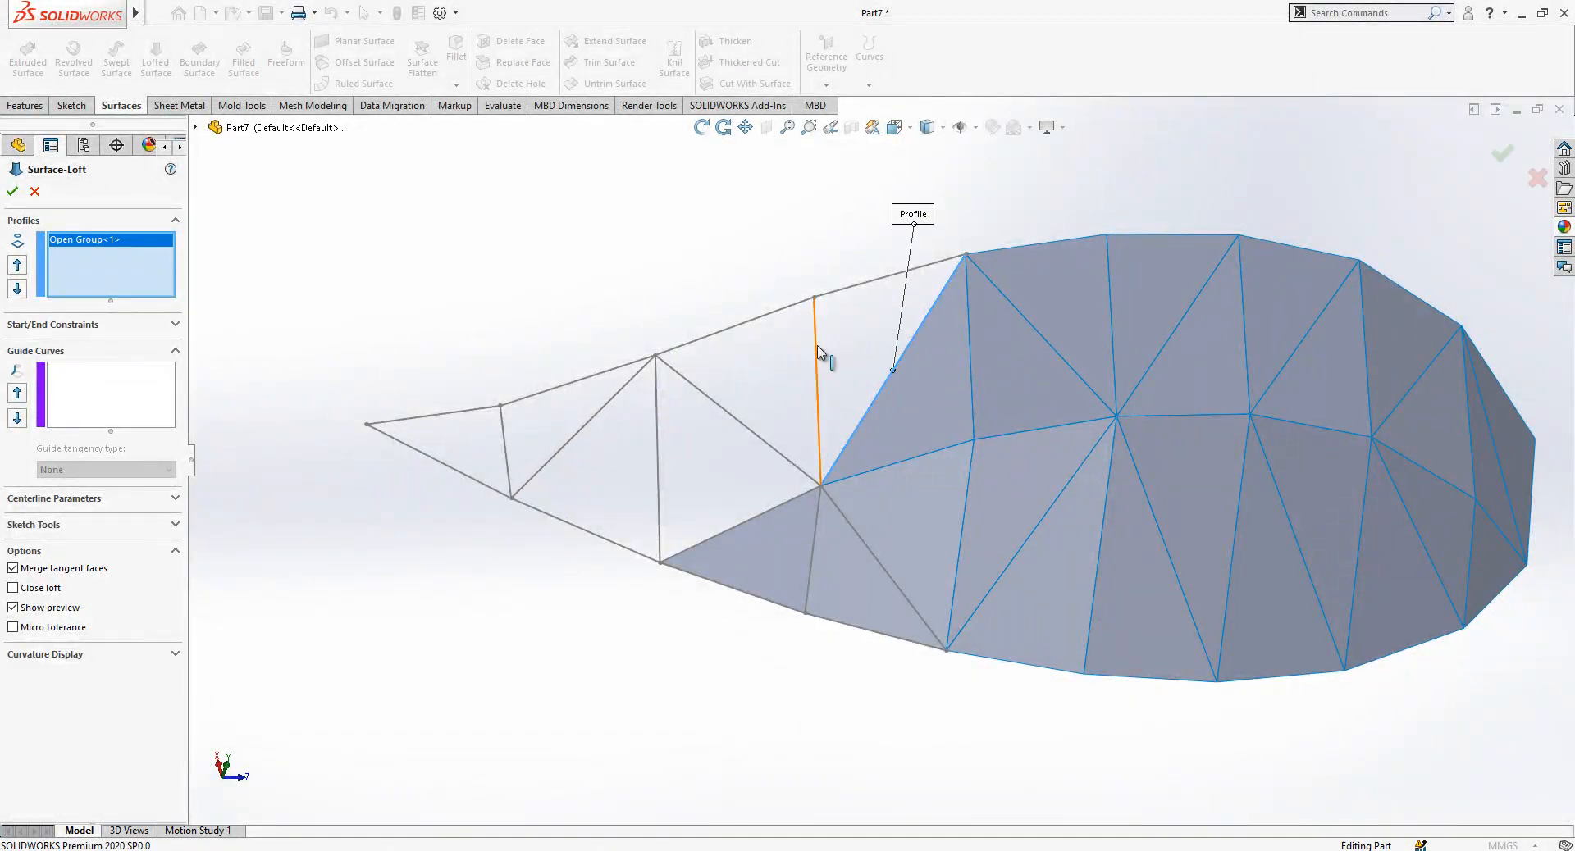
{"action": "left_click", "coordinate": [820, 353]}
{"action": "left_click", "coordinate": [861, 284]}
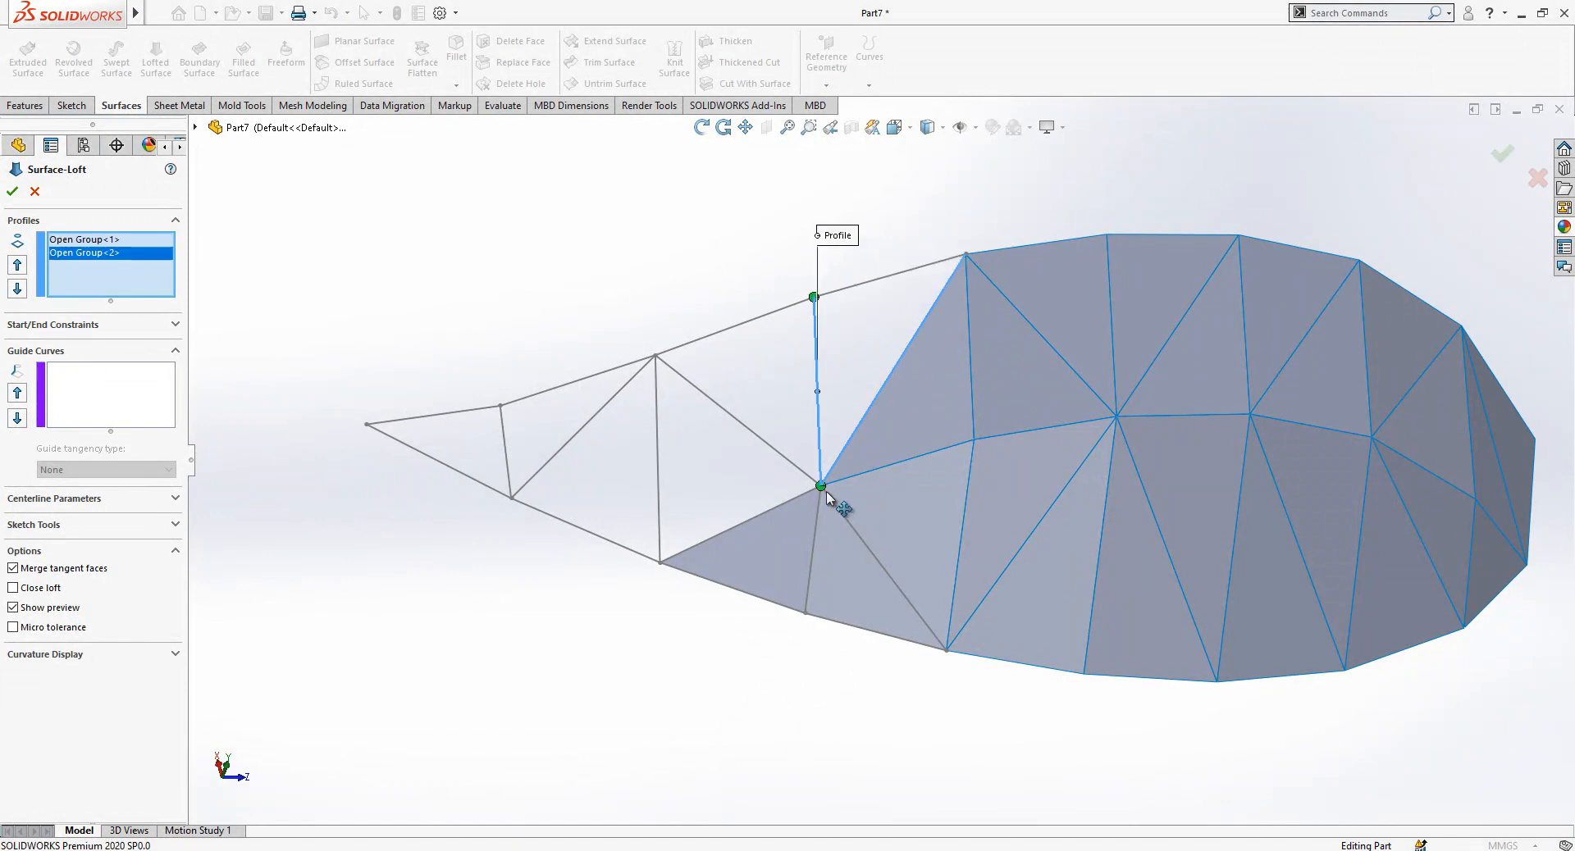
{"action": "left_click", "coordinate": [12, 191]}
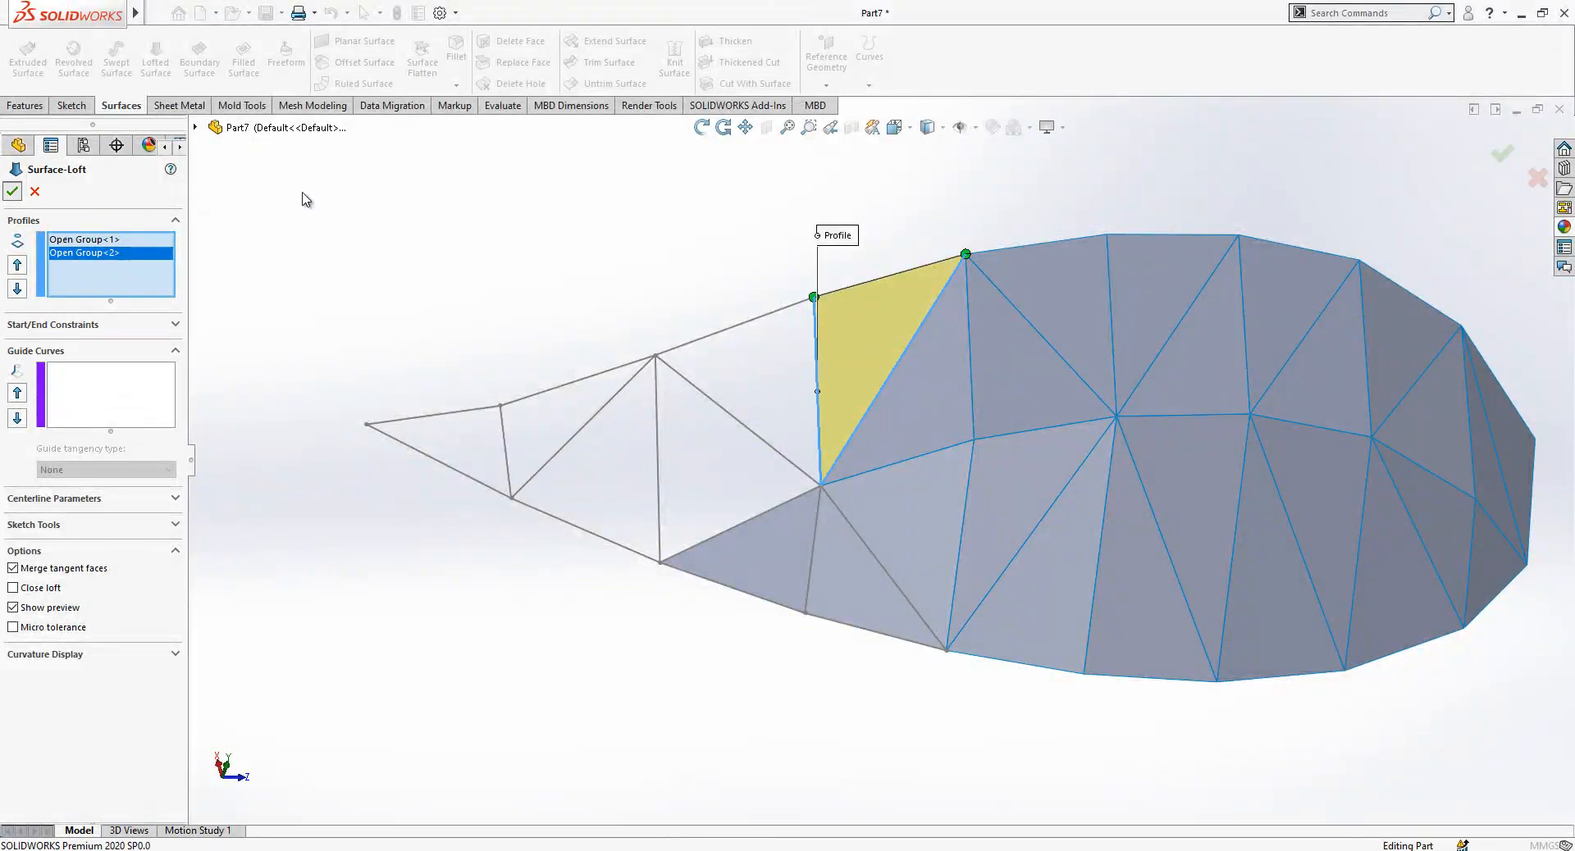
Loft a triangular surface between the new upper facet's open edge and the diagonal sketch line meeting its lower corner.
{"action": "mouse_move", "coordinate": [830, 365]}
{"action": "middle_mouse_down"}
{"action": "mouse_move", "coordinate": [836, 346]}
{"action": "mouse_move", "coordinate": [820, 343]}
{"action": "middle_mouse_up"}
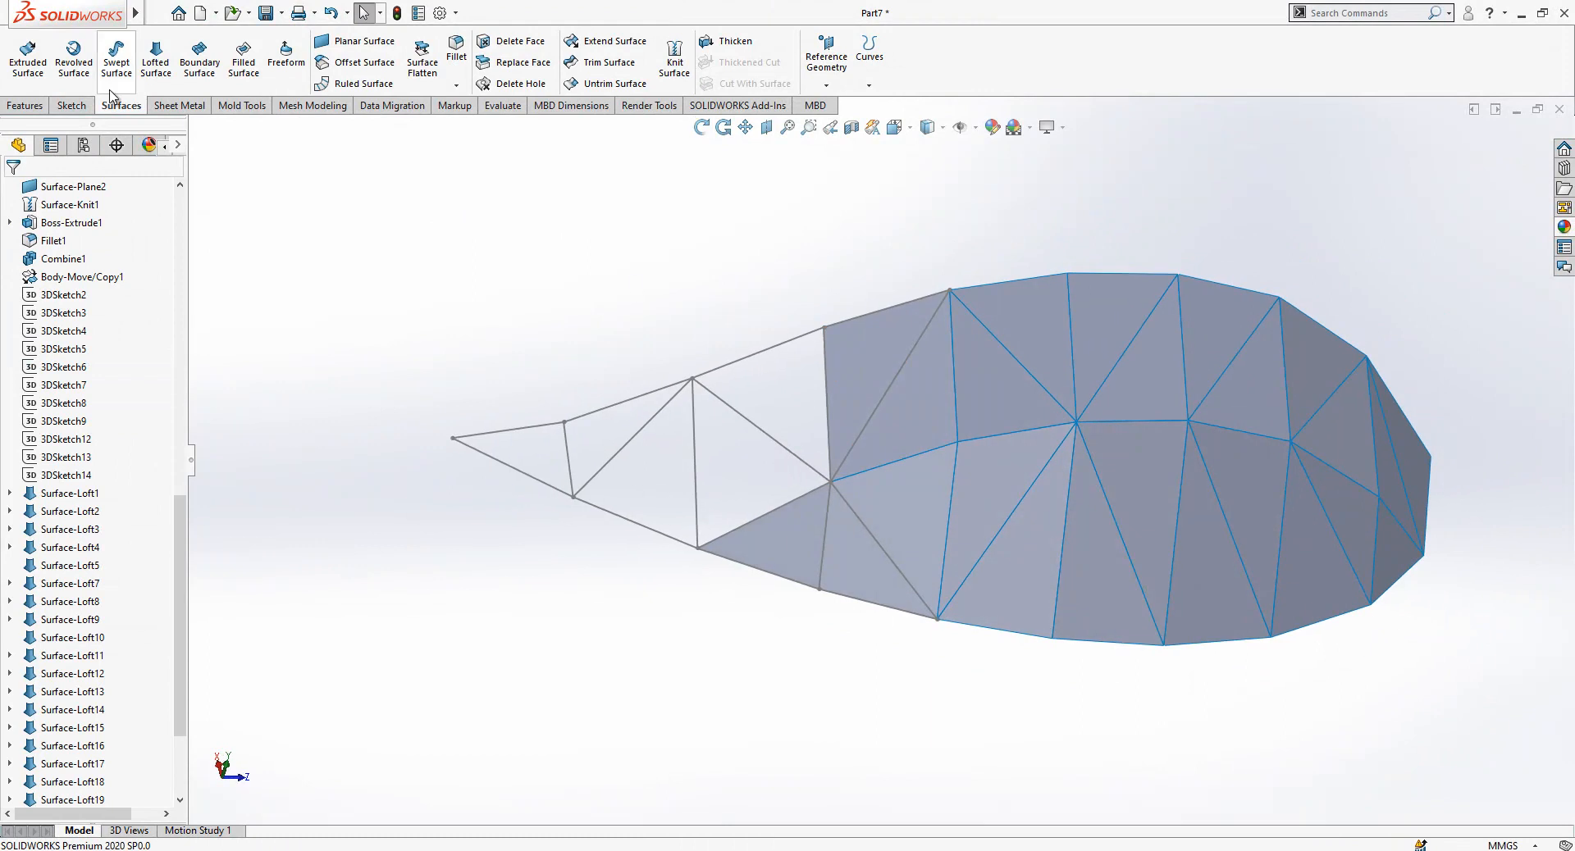
{"action": "left_click", "coordinate": [156, 61]}
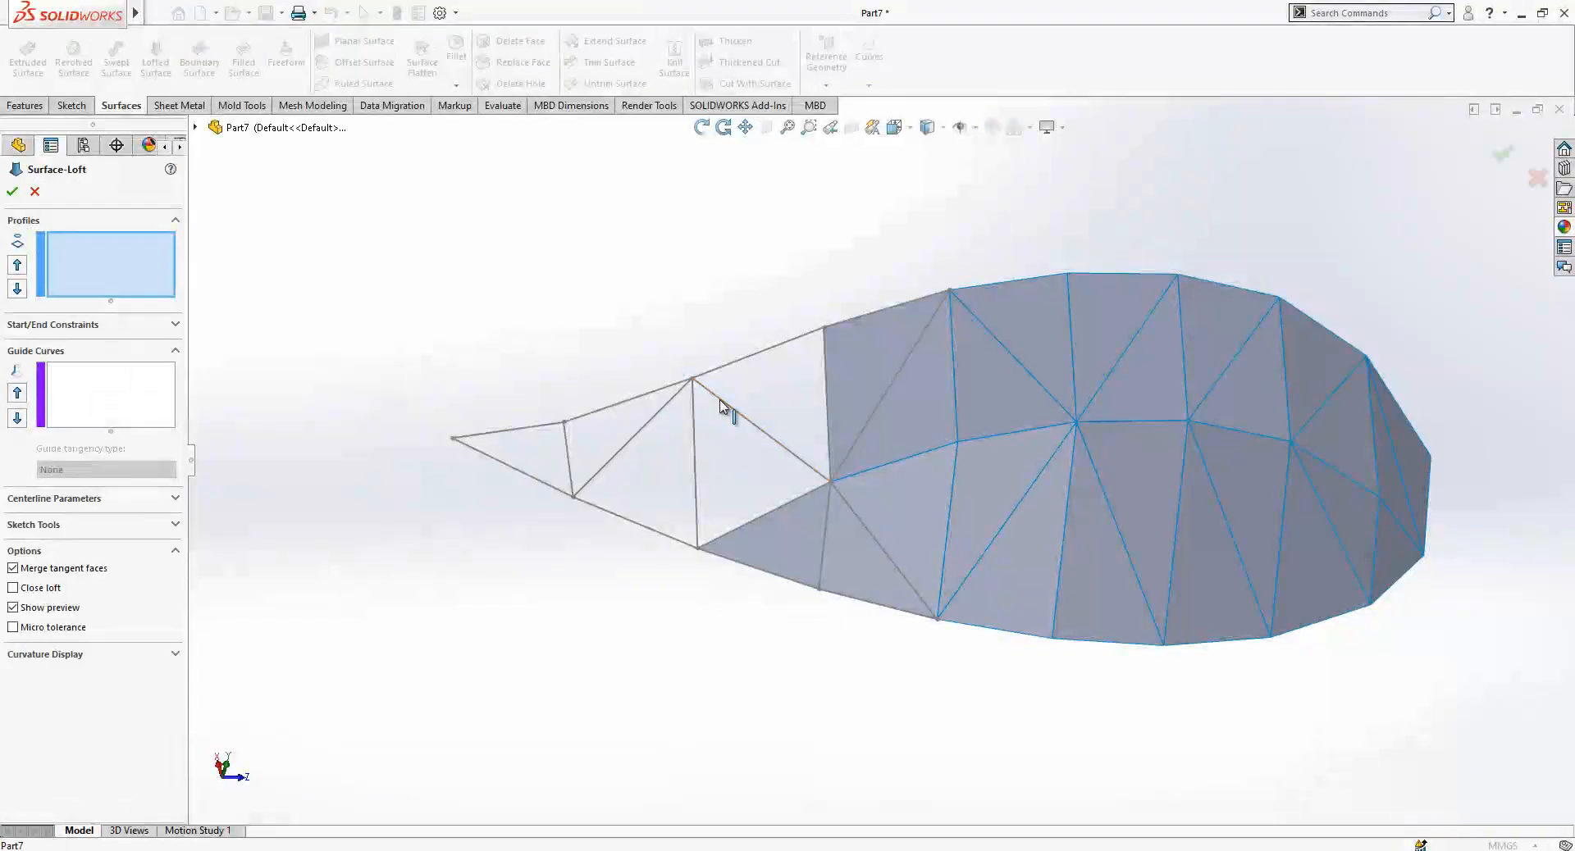
{"action": "left_click", "coordinate": [723, 401]}
{"action": "left_click", "coordinate": [764, 331]}
{"action": "left_click", "coordinate": [827, 384]}
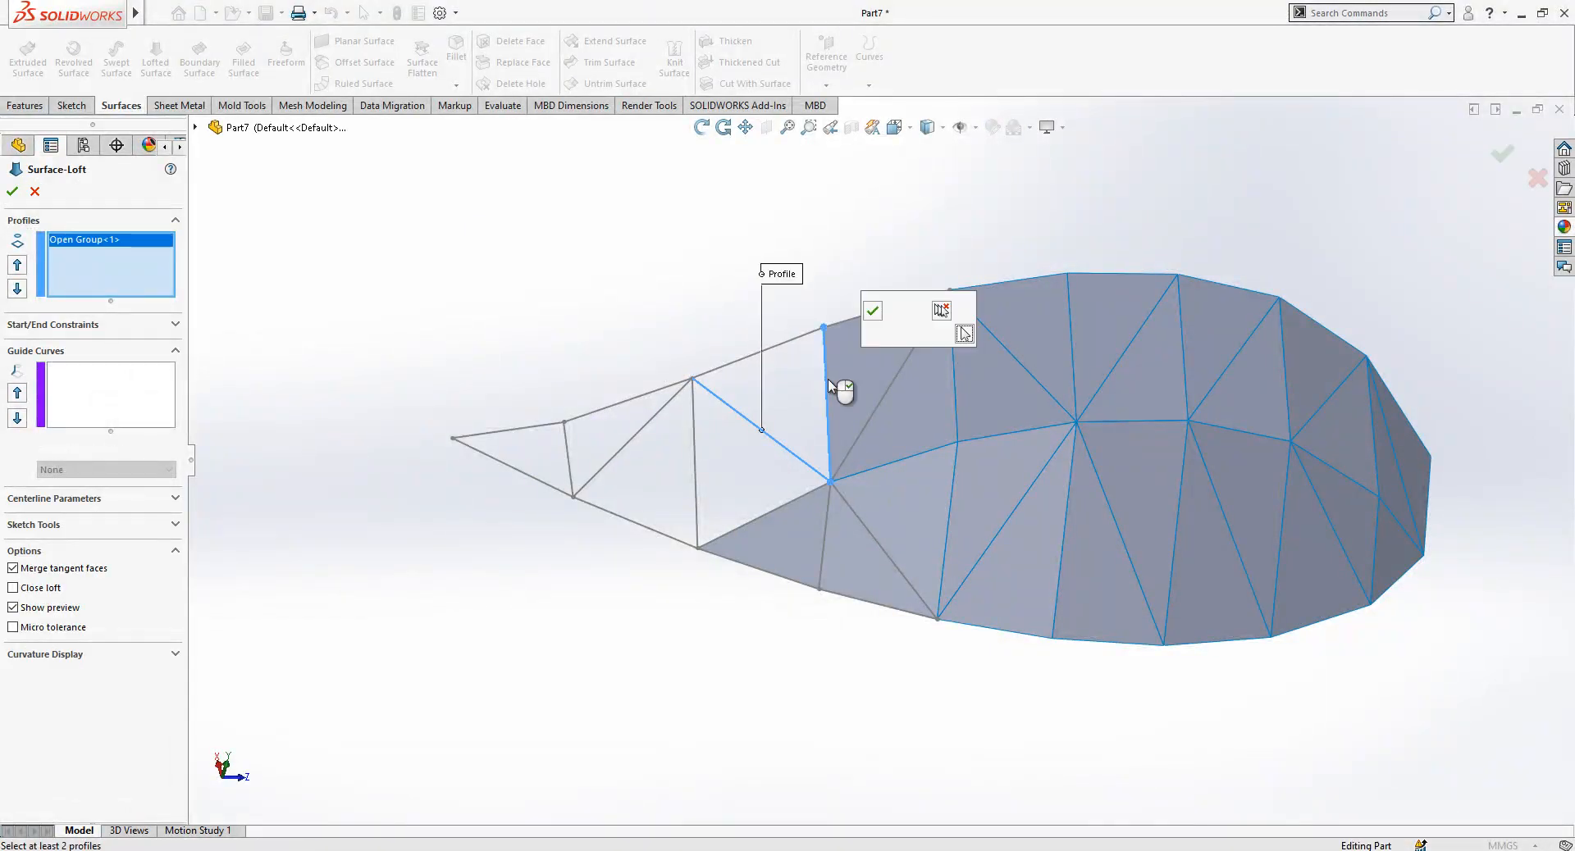
{"action": "left_click", "coordinate": [872, 311]}
{"action": "left_click", "coordinate": [12, 192]}
Fill the notch between the upper and lower facets with a triangular loft from the upright sketch line to the lower facet's open edge.
{"action": "left_click", "coordinate": [157, 61]}
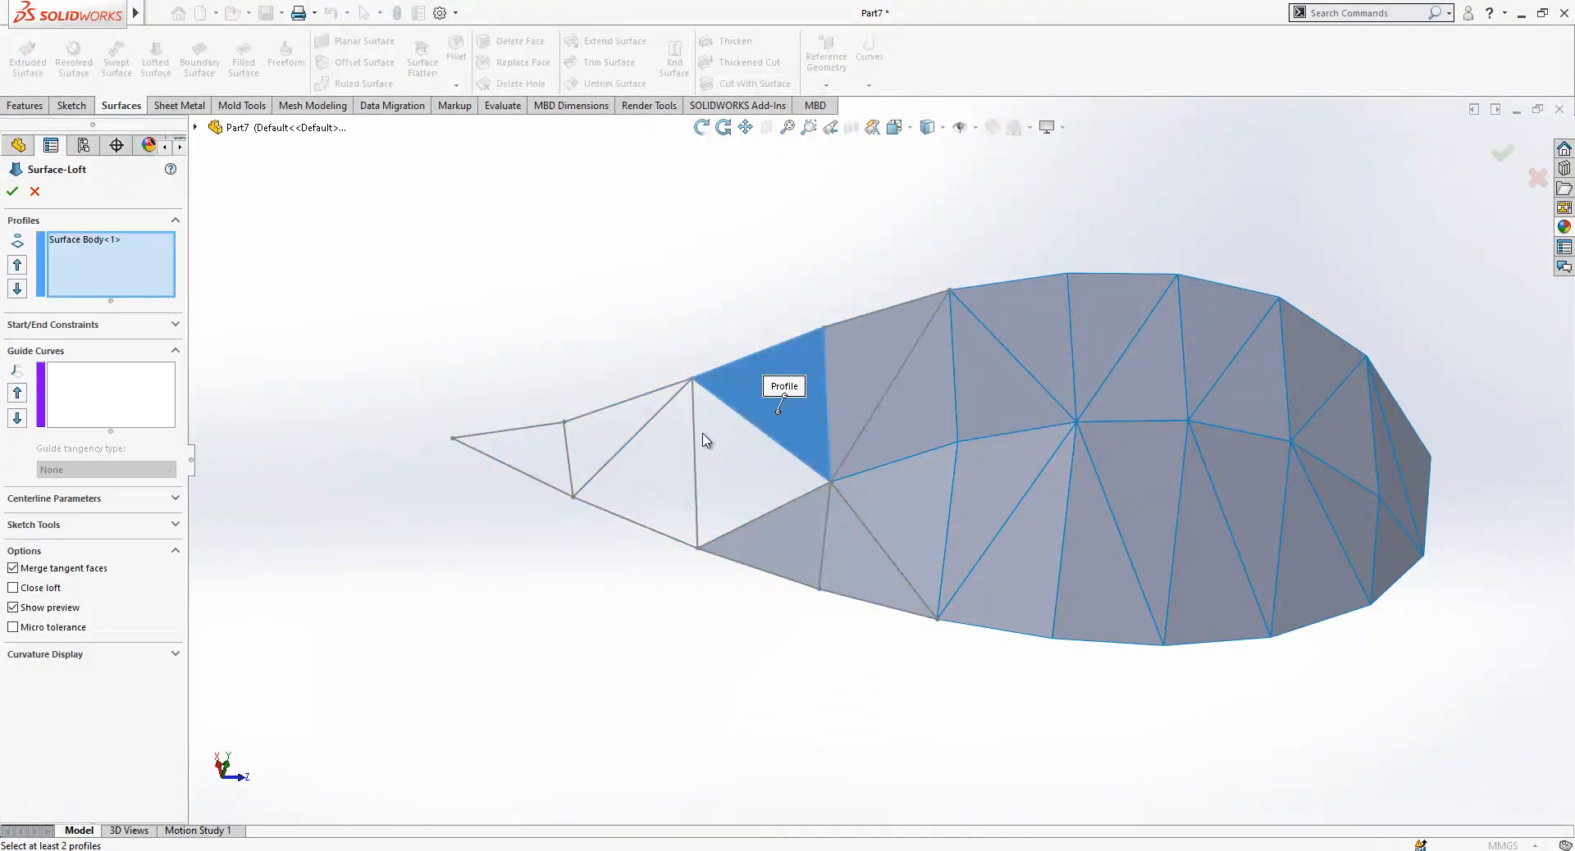
{"action": "right_click", "coordinate": [76, 240]}
{"action": "left_click", "coordinate": [123, 246]}
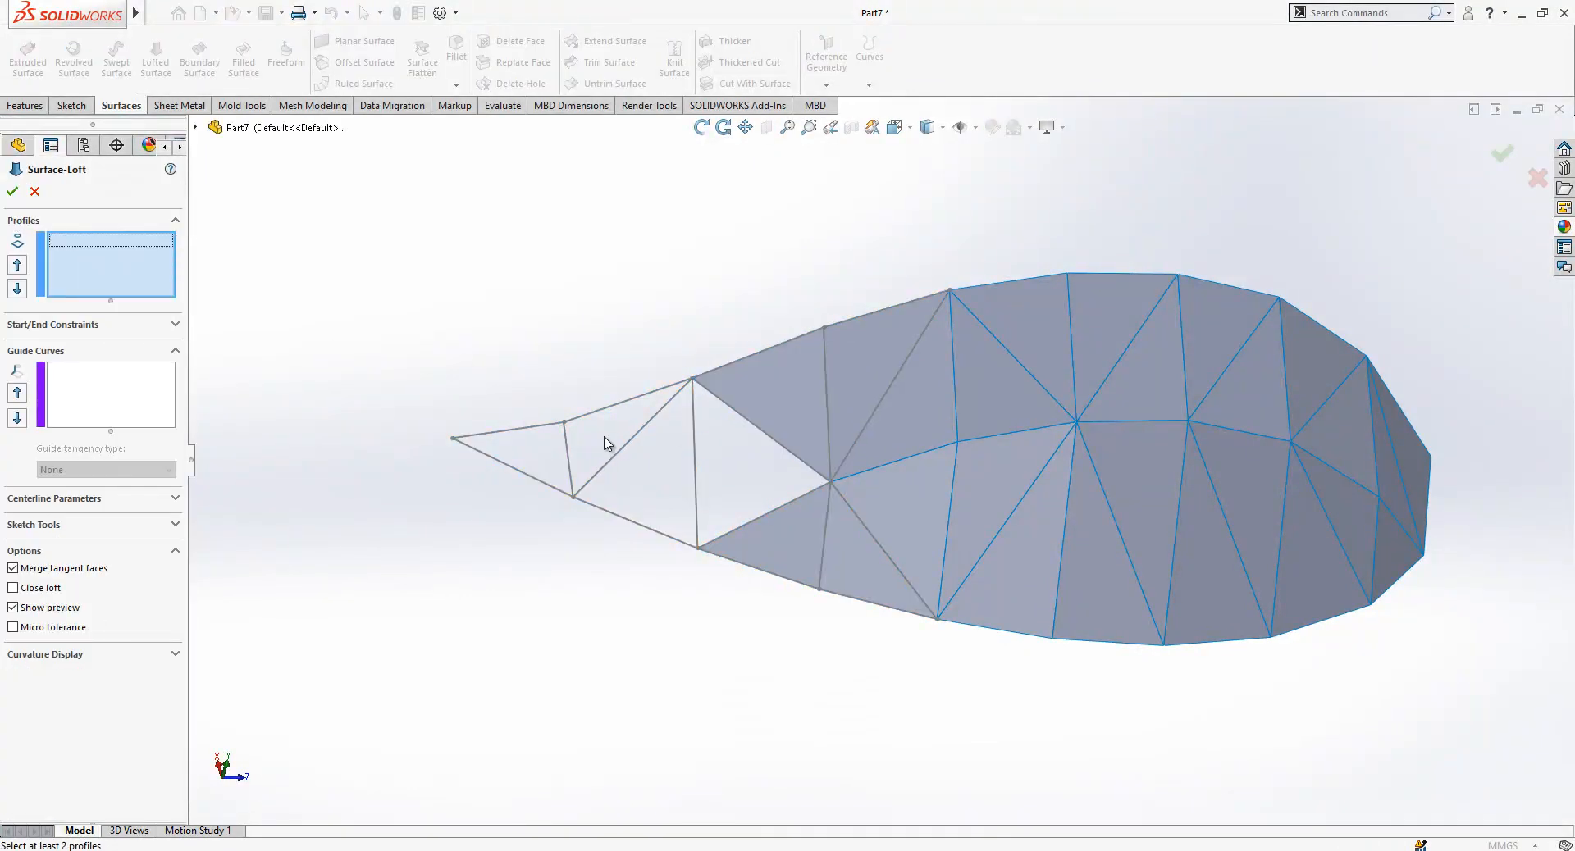
{"action": "left_click", "coordinate": [693, 459]}
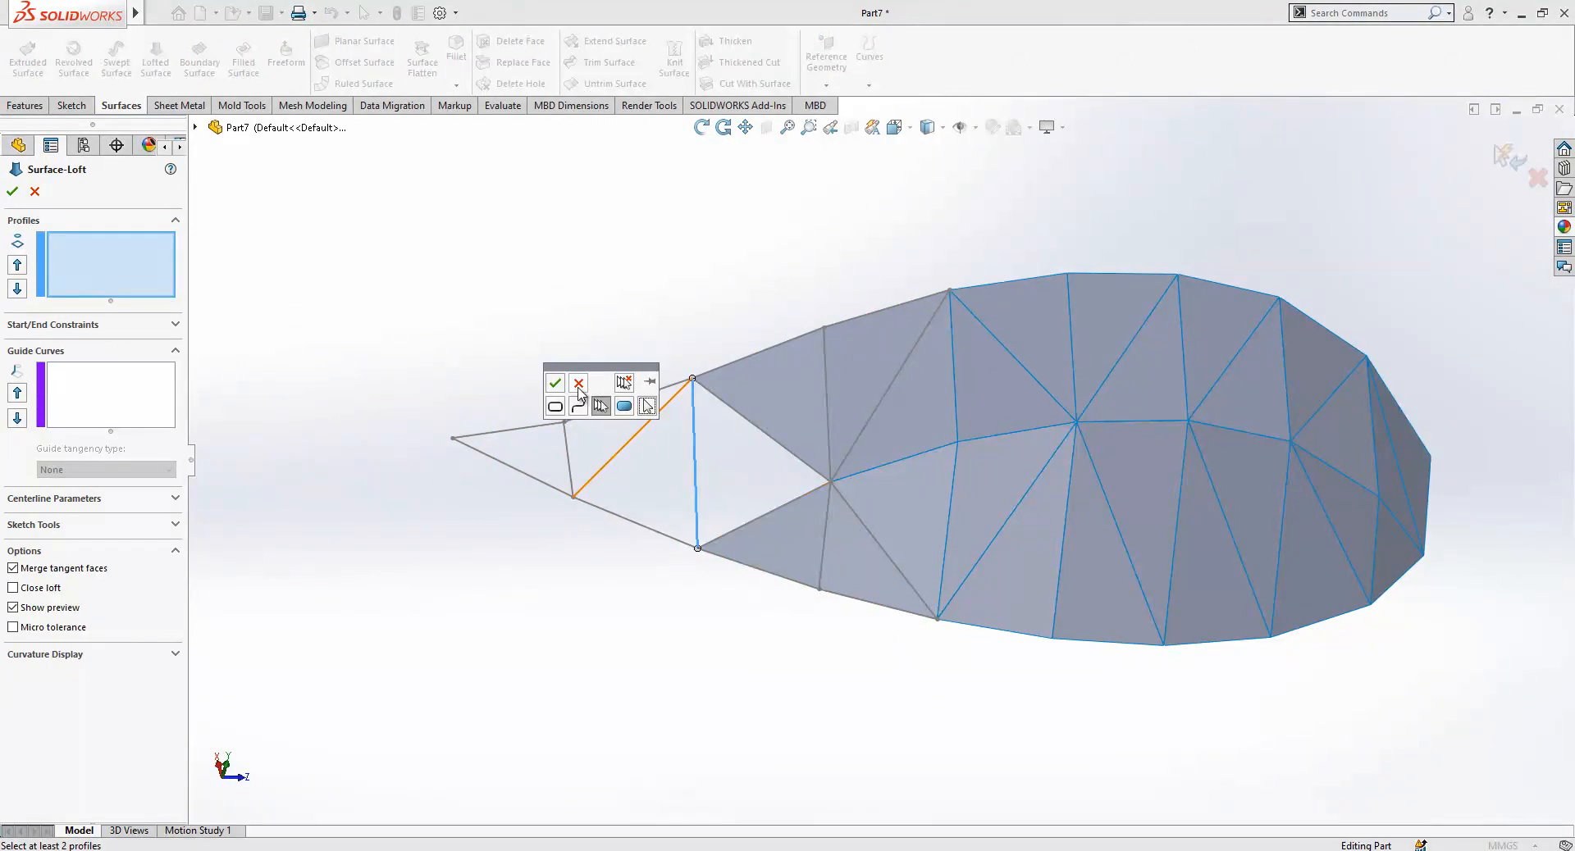
{"action": "left_click", "coordinate": [555, 383]}
{"action": "left_click", "coordinate": [801, 498]}
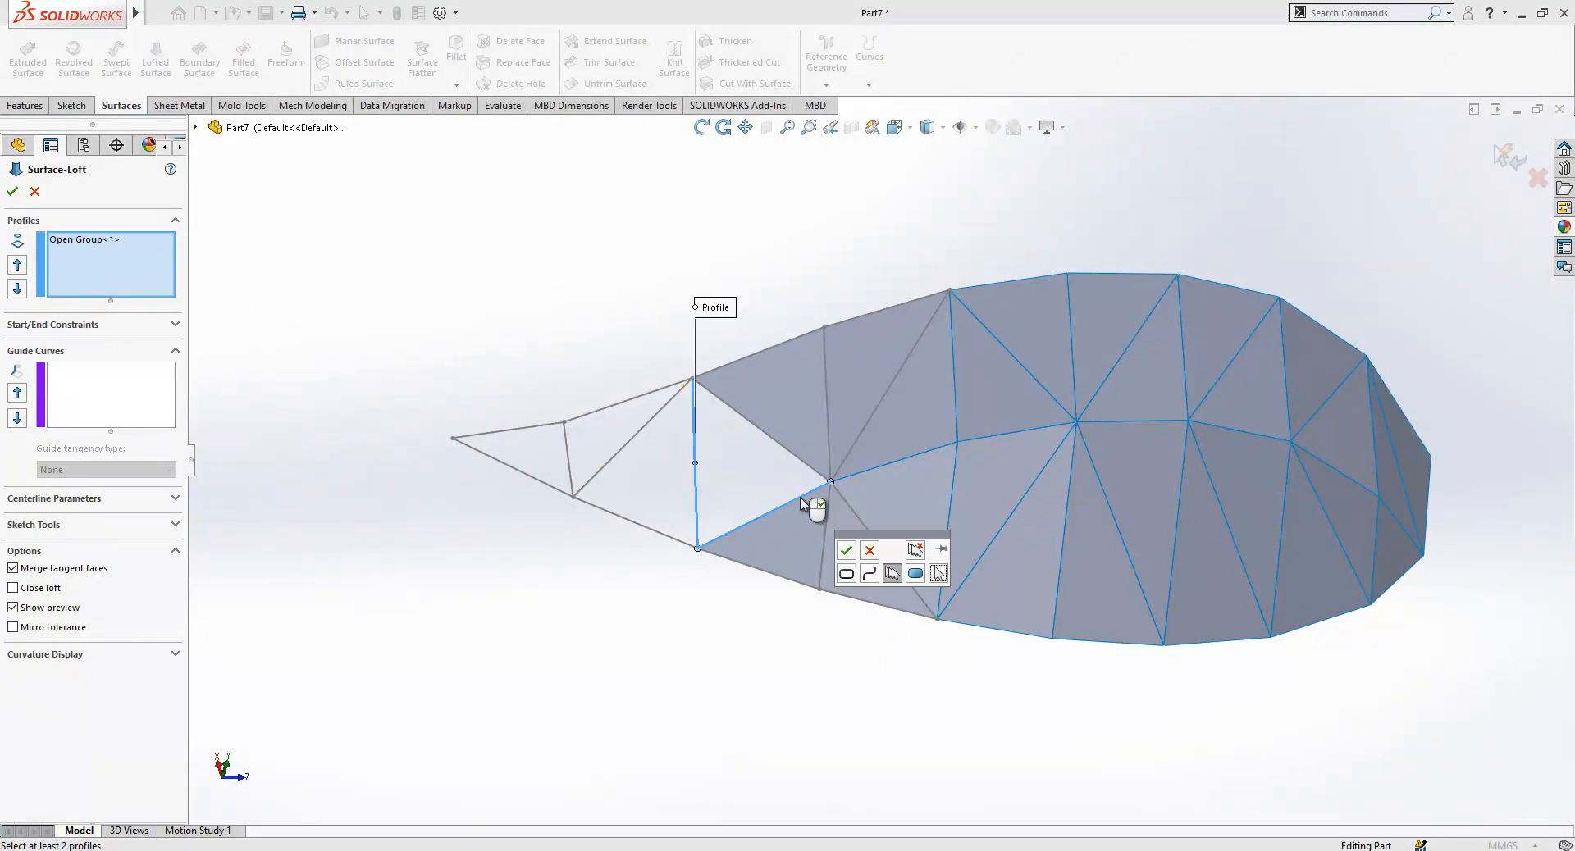
{"action": "left_click", "coordinate": [846, 550]}
{"action": "left_click", "coordinate": [12, 191]}
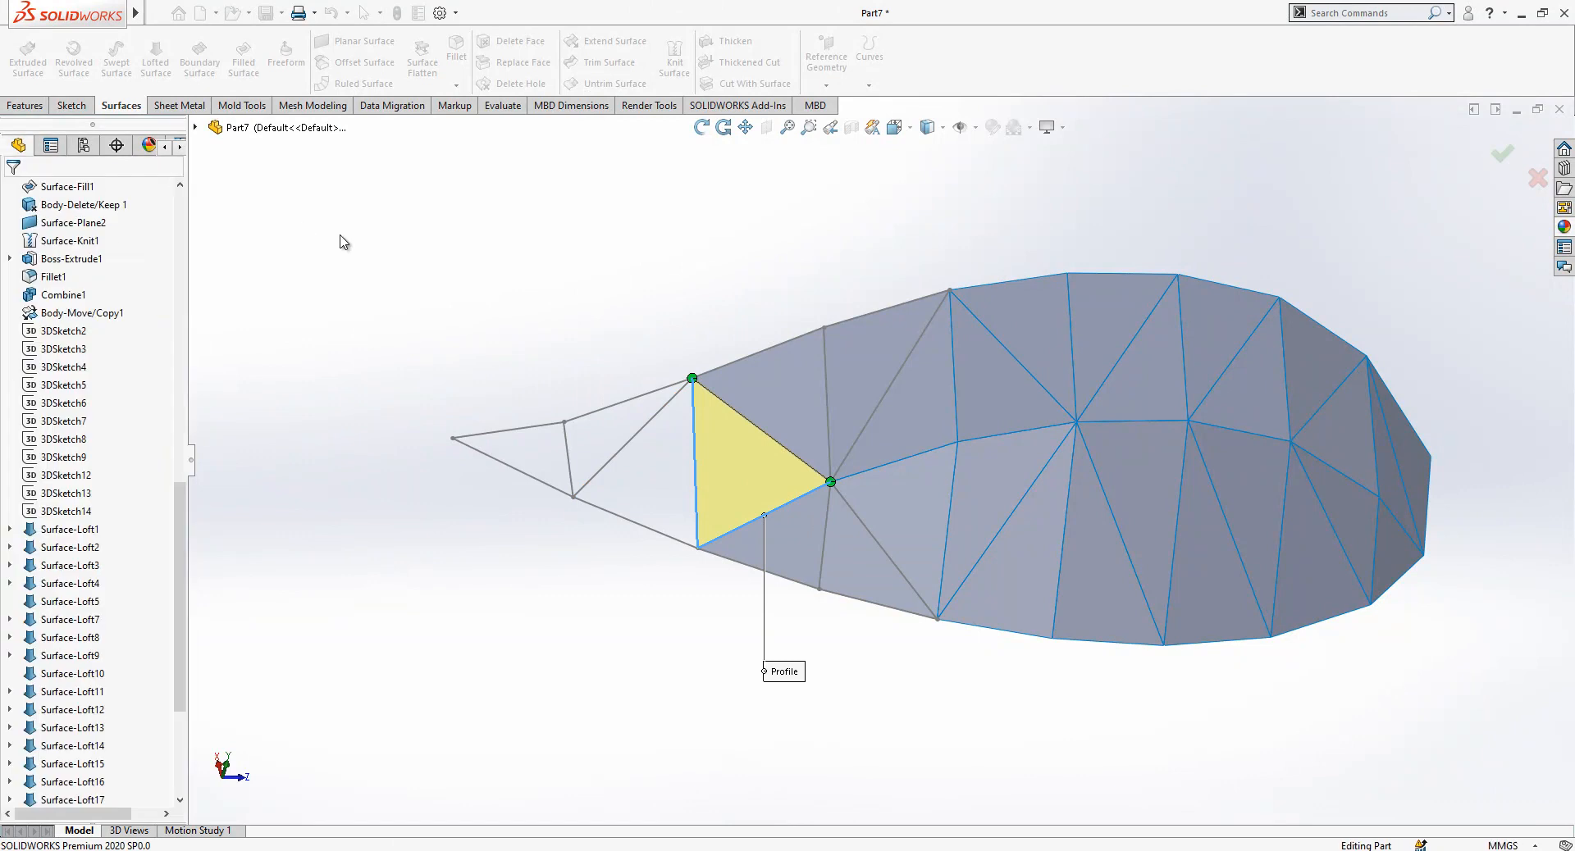
Loft a triangular surface between the shell's upright open edge and the next diagonal sketch line toward the tip.
{"action": "left_click", "coordinate": [155, 59]}
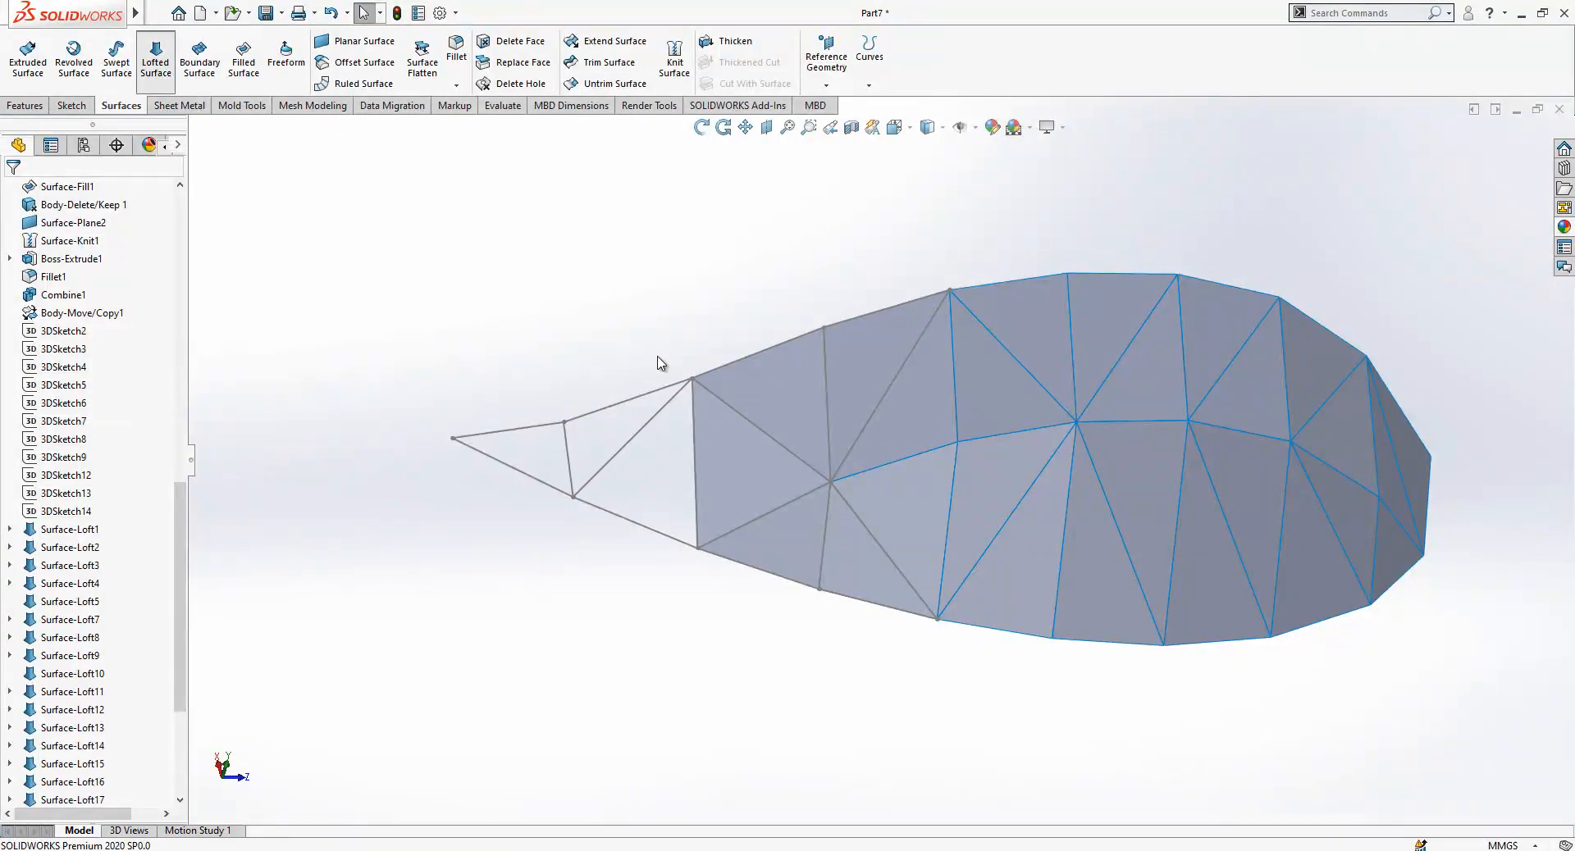
{"action": "left_click", "coordinate": [659, 413]}
{"action": "left_click", "coordinate": [525, 348]}
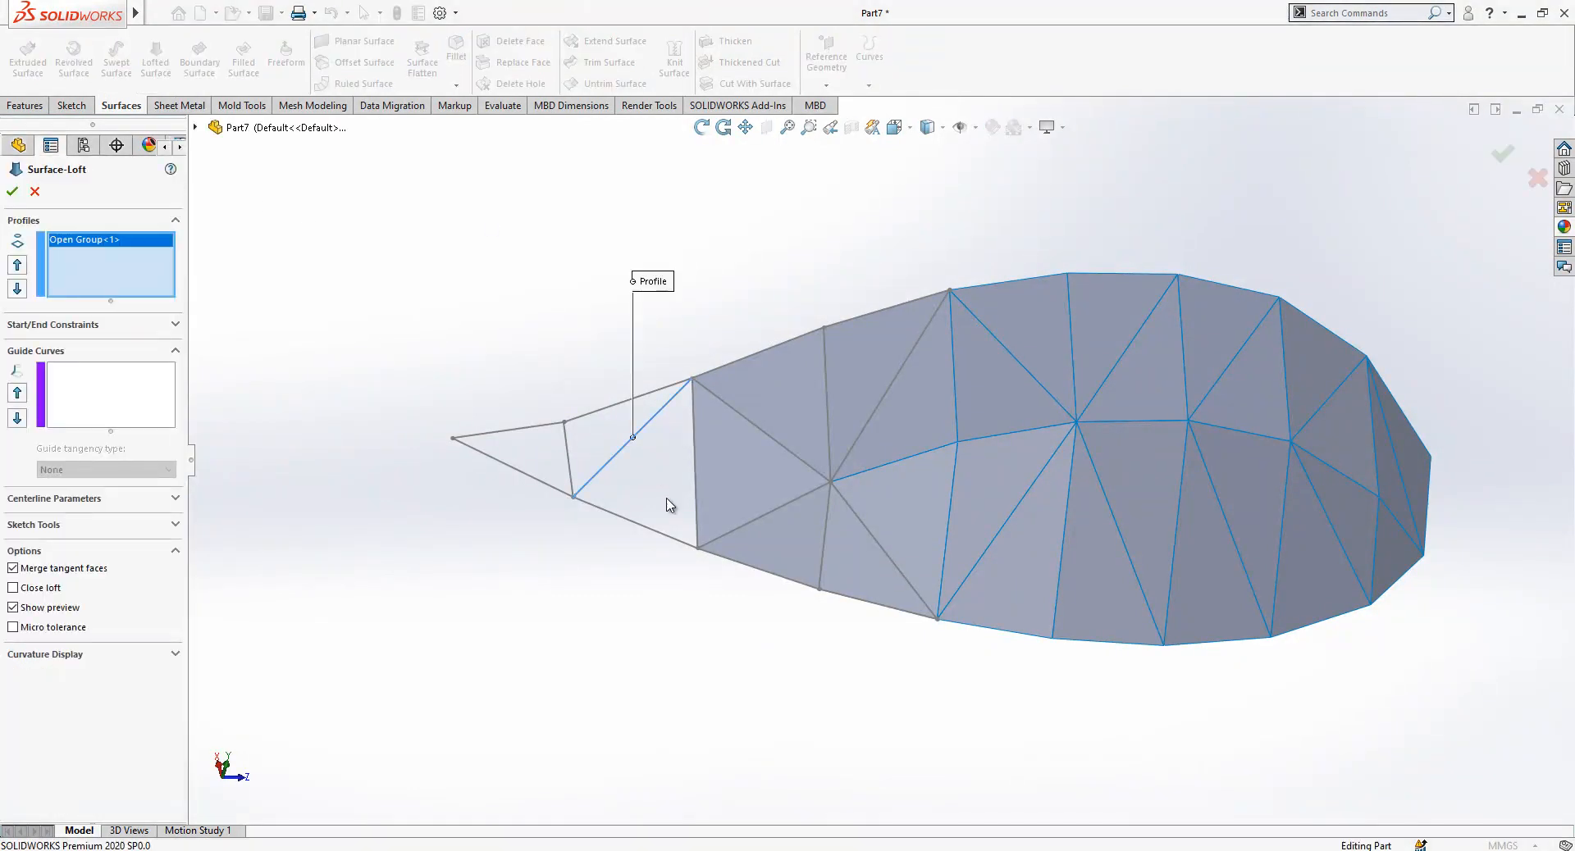
{"action": "left_click", "coordinate": [695, 535]}
{"action": "left_click", "coordinate": [569, 583]}
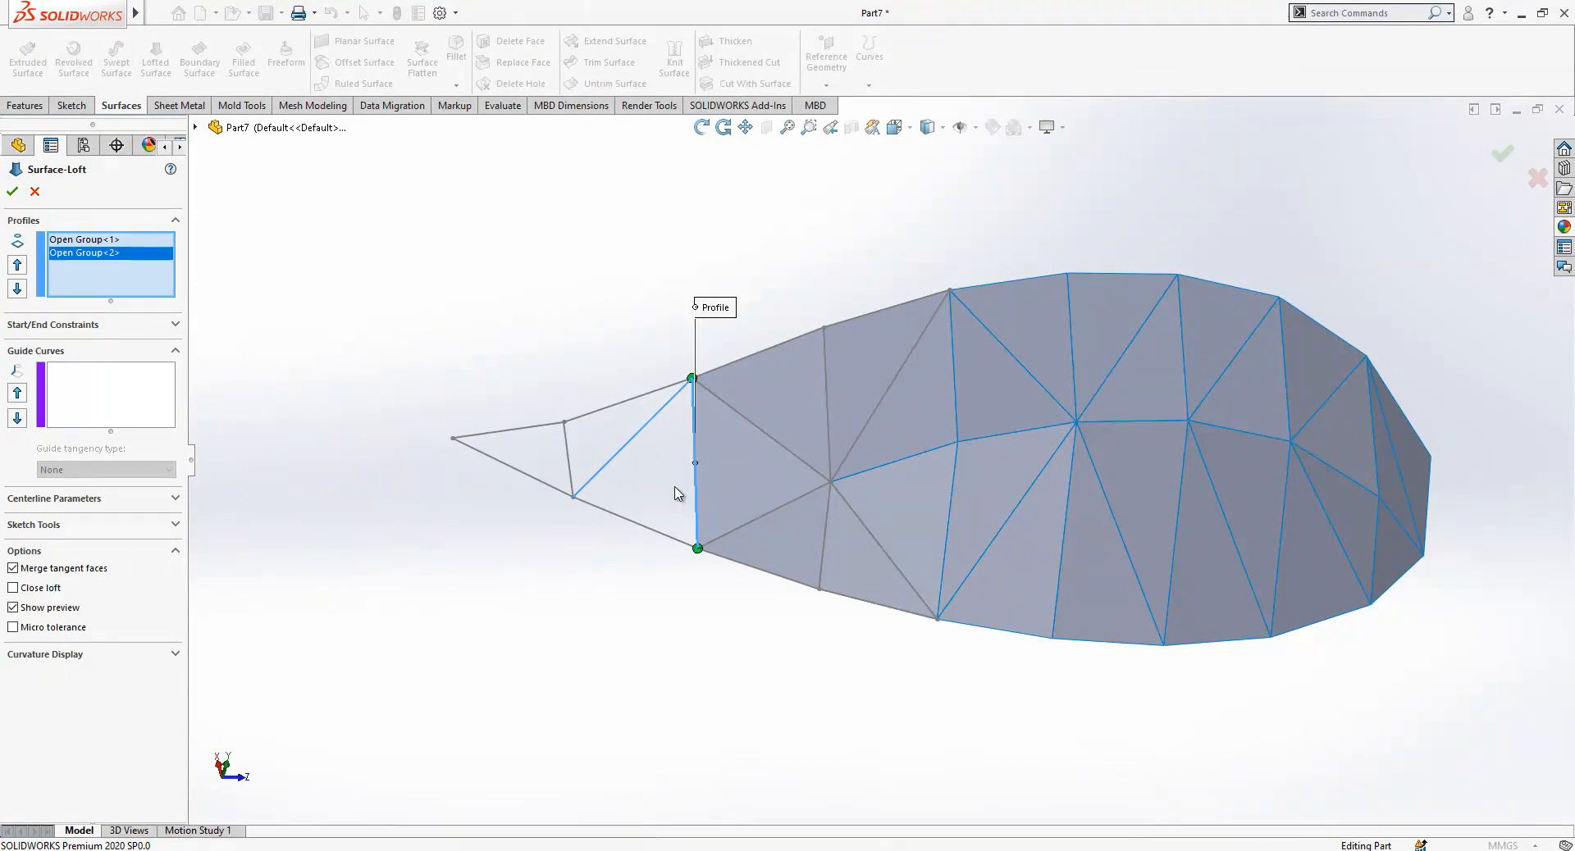
{"action": "left_click", "coordinate": [12, 193]}
Loft a triangular surface between the new facet's diagonal open edge and the top sketch line beside it.
{"action": "left_click", "coordinate": [160, 85]}
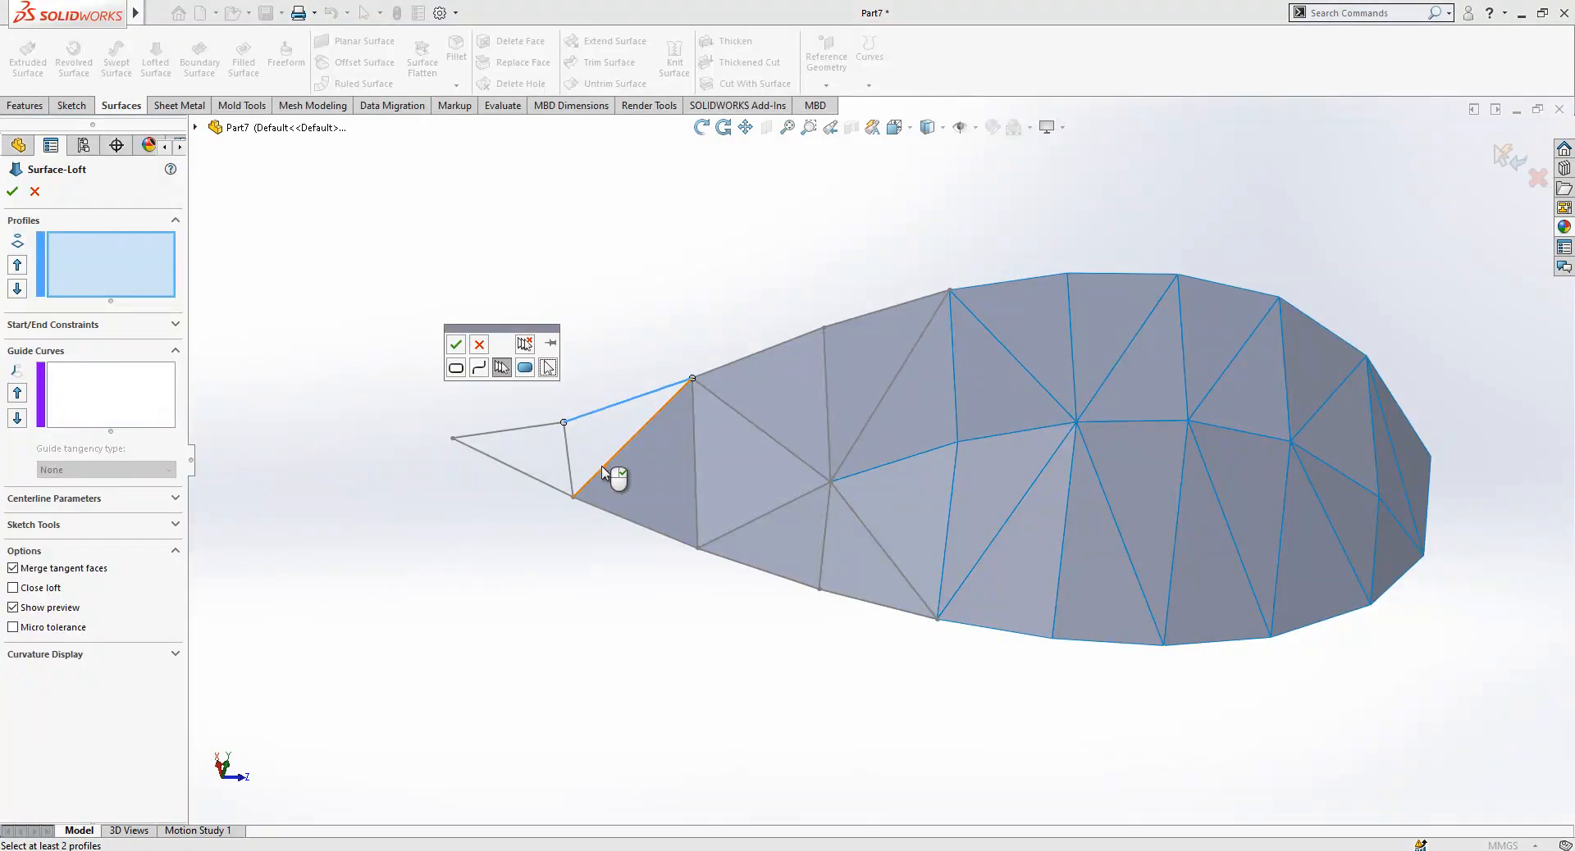
{"action": "left_click", "coordinate": [456, 345]}
{"action": "left_click", "coordinate": [597, 472]}
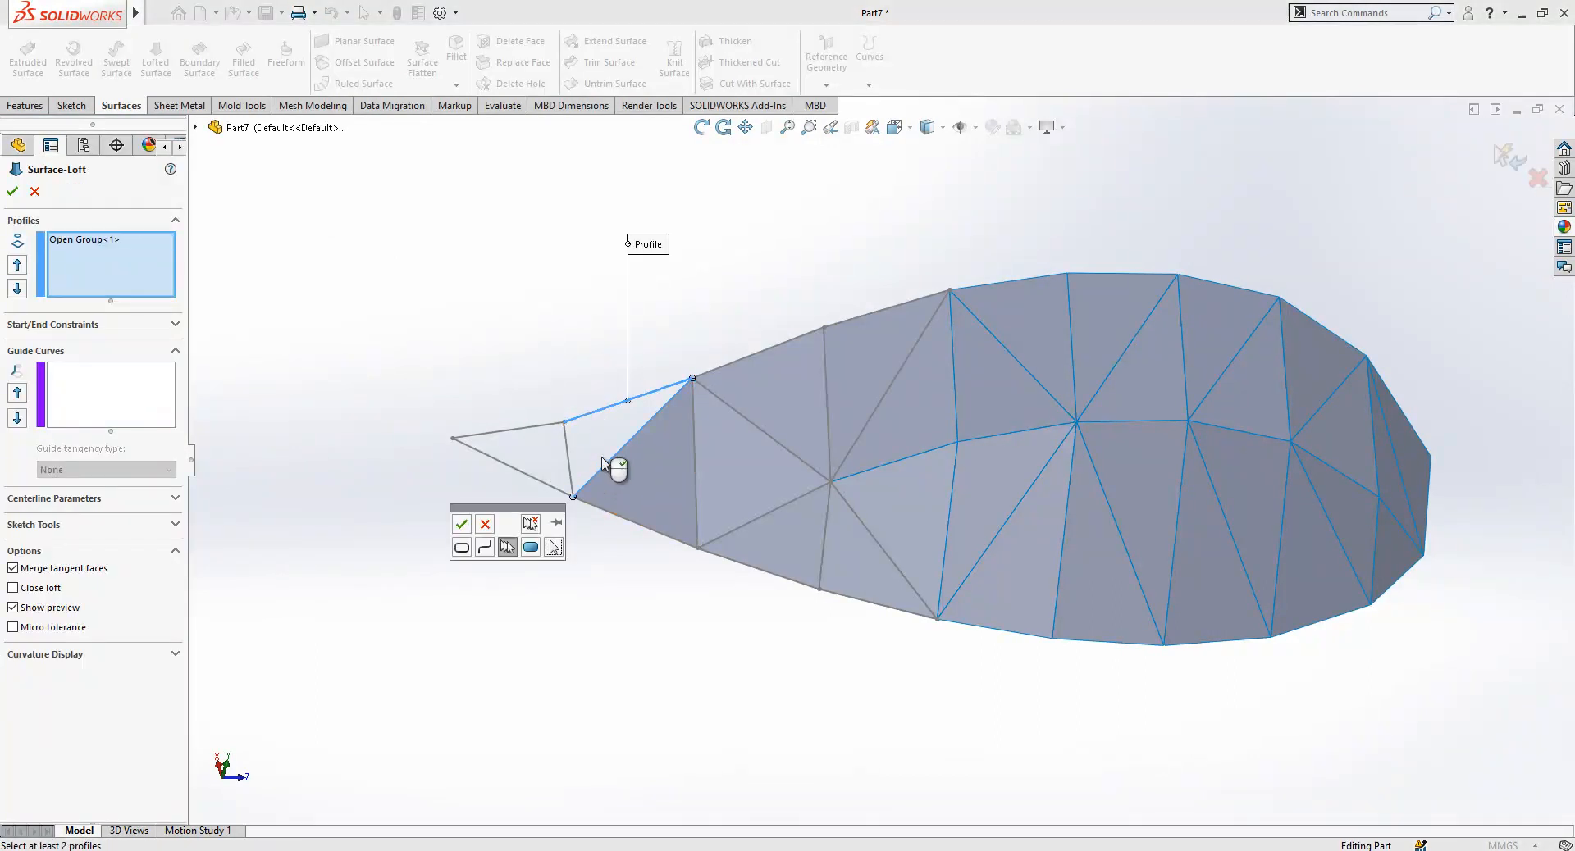
{"action": "left_click", "coordinate": [462, 524]}
{"action": "left_click", "coordinate": [13, 192]}
Close the pointed end with a triangular loft between the last two sketch lines meeting at the tip.
{"action": "left_click", "coordinate": [154, 62]}
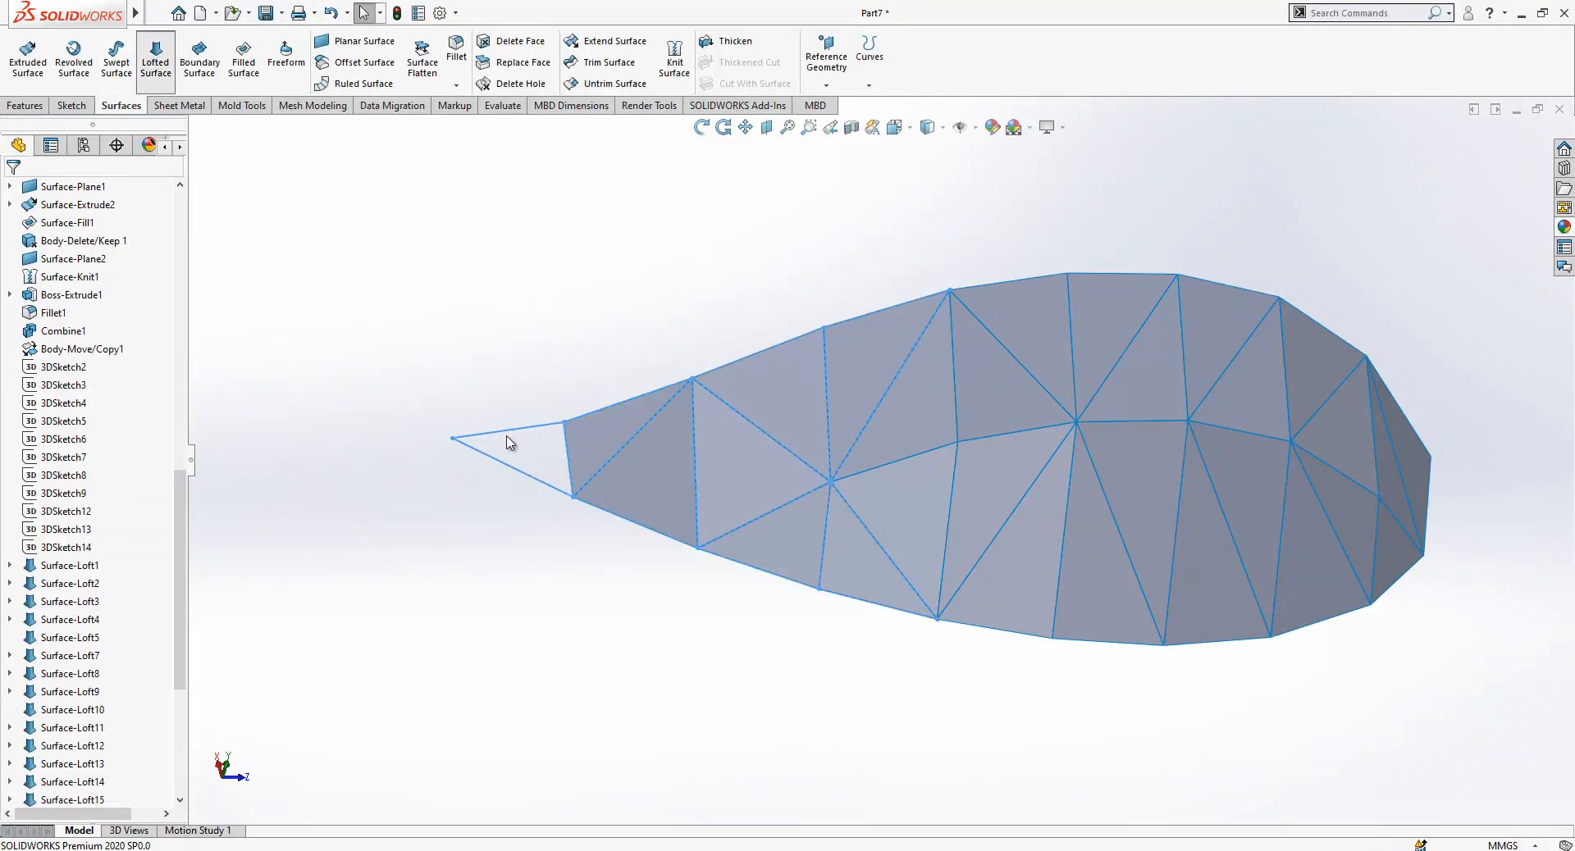
{"action": "right_click", "coordinate": [79, 244]}
{"action": "left_click", "coordinate": [116, 267]}
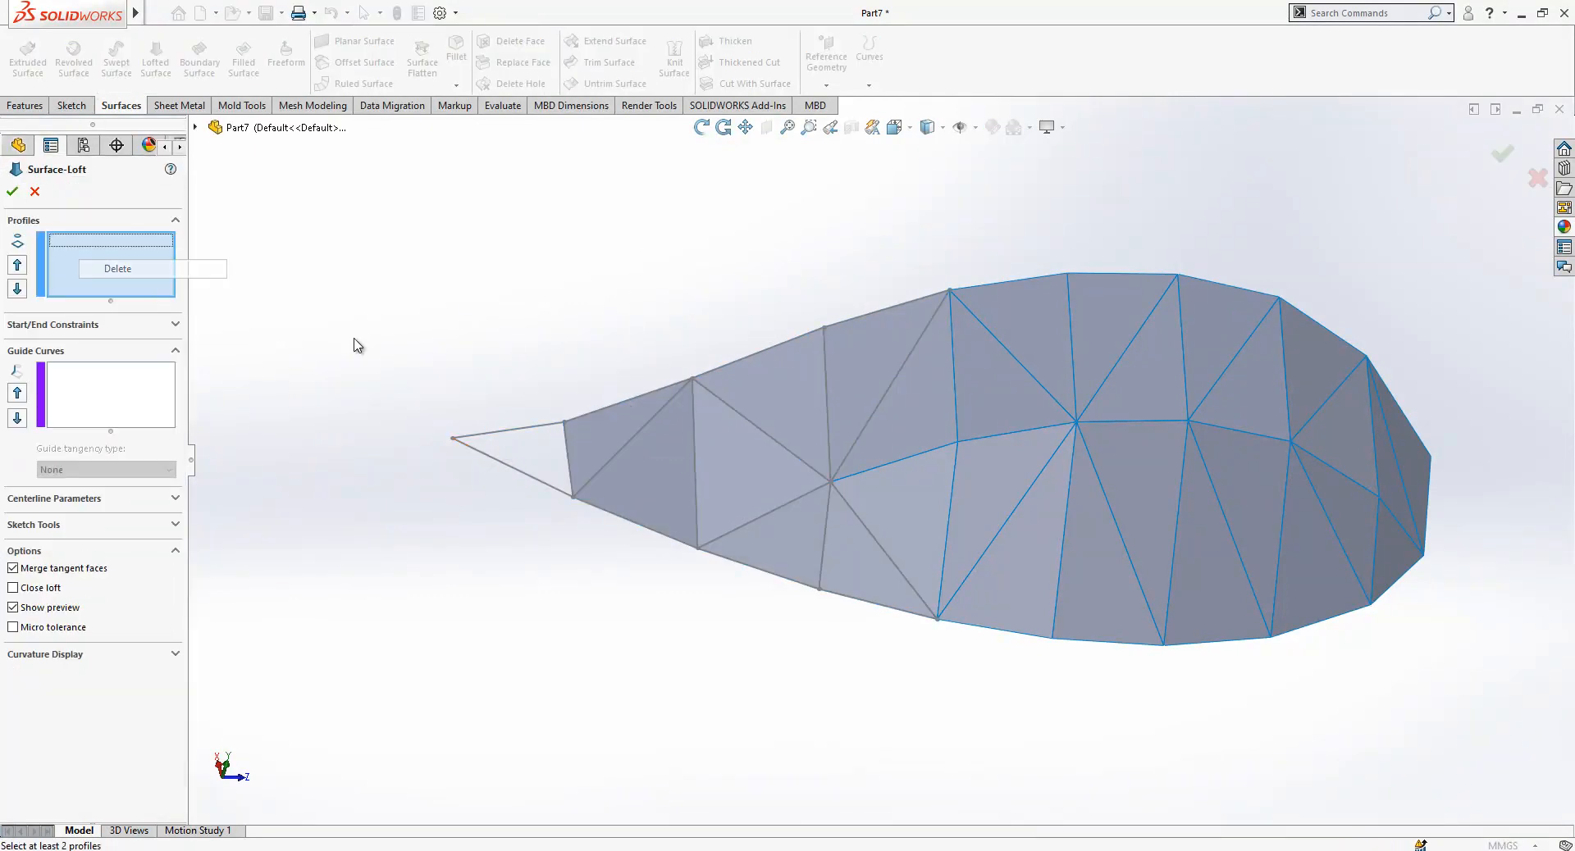
{"action": "left_click", "coordinate": [529, 476]}
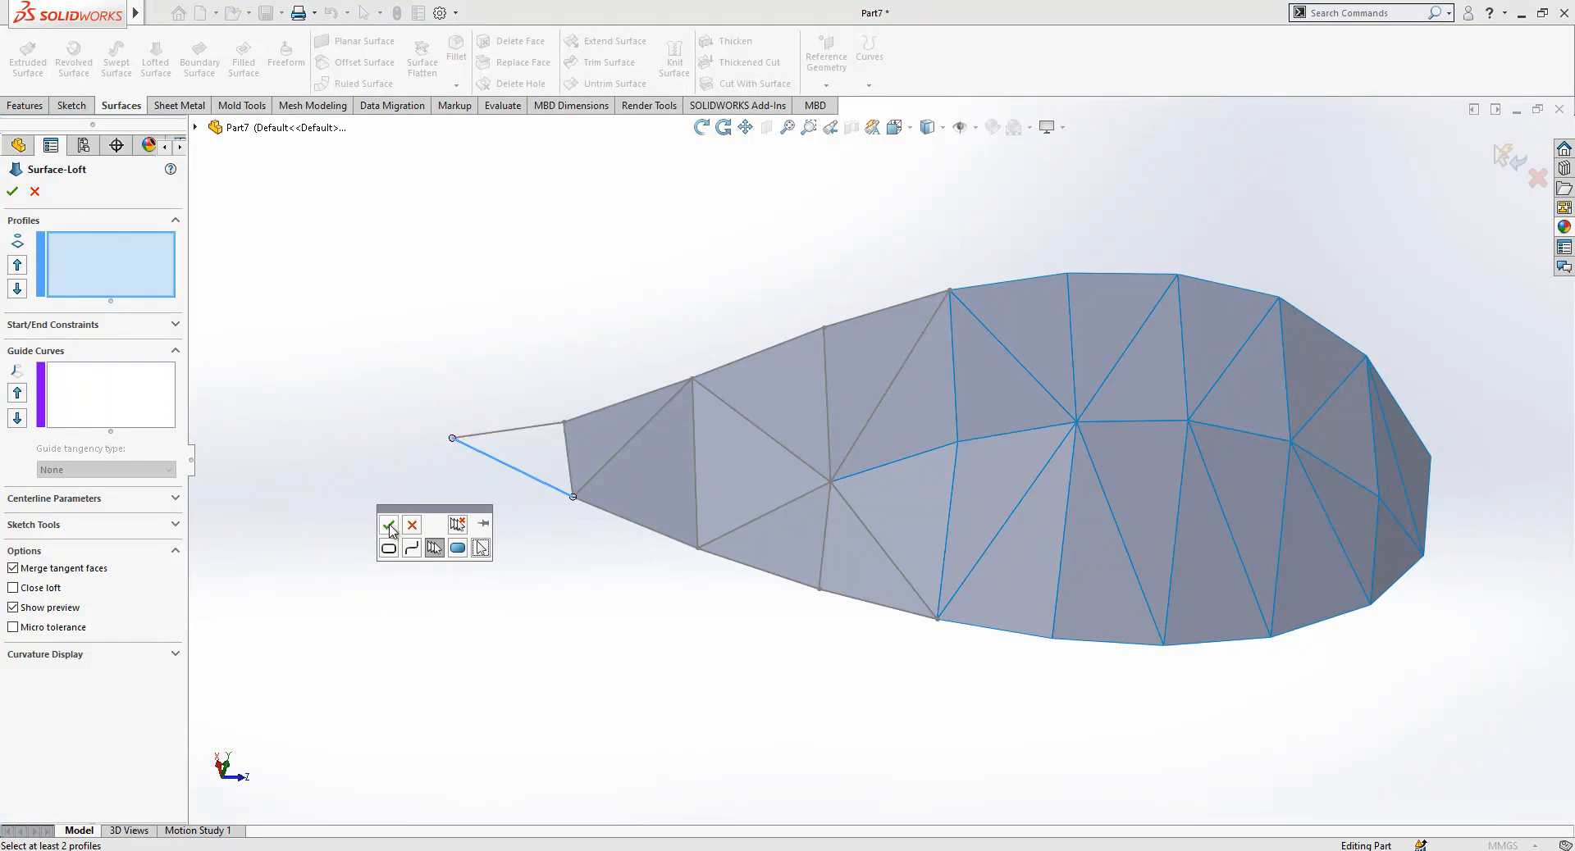
{"action": "left_click", "coordinate": [396, 529]}
{"action": "left_click", "coordinate": [539, 427]}
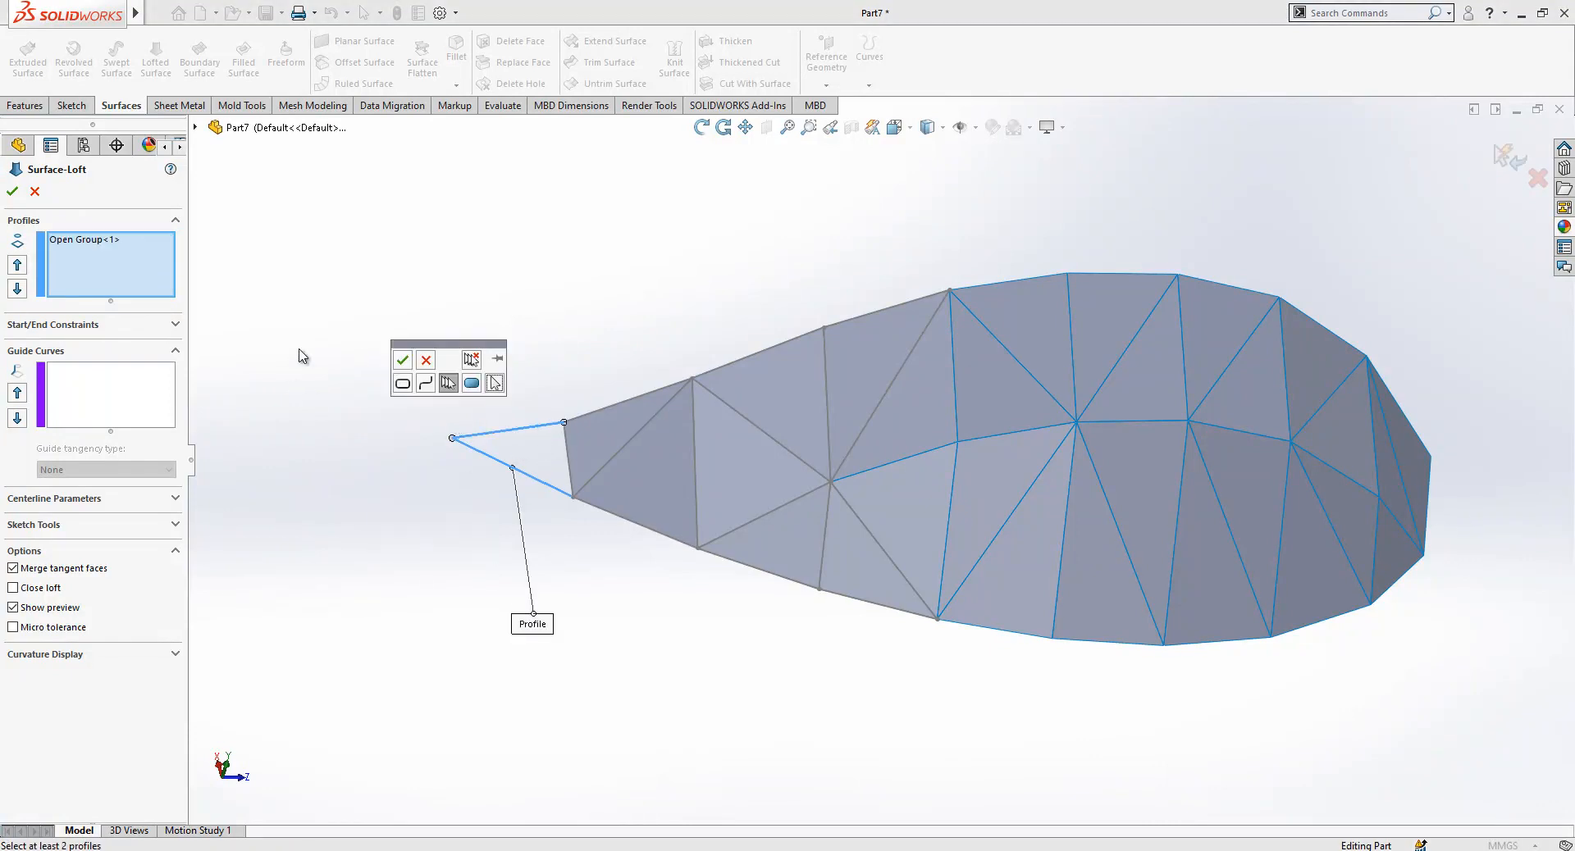
{"action": "left_click", "coordinate": [403, 361]}
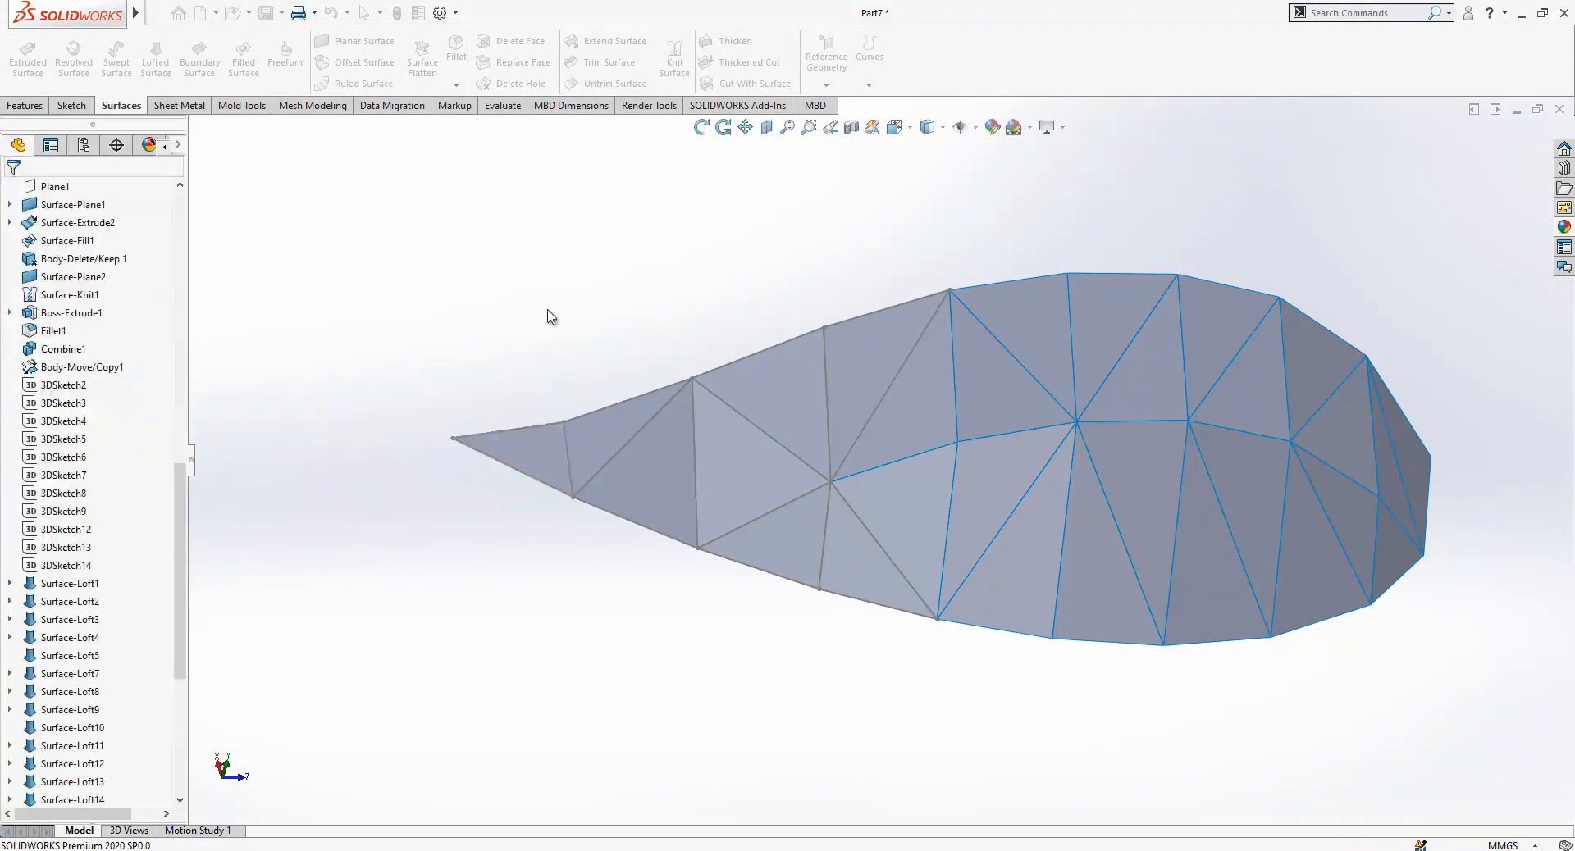
Hide the 3D sketch lines used for the pointed end's facets.
{"action": "scroll", "coordinate": [632, 377], "scroll_direction": "up", "scroll_amount": 3}
{"action": "scroll", "coordinate": [154, 658], "scroll_direction": "down", "scroll_amount": 6}
{"action": "left_click", "coordinate": [82, 630]}
Mirror all the lofted surface bodies about the Right Plane with Knit surfaces turned off.
{"action": "middle_click_drag", "start_coordinate": [1143, 460], "coordinate": [1017, 402]}
{"action": "scroll", "coordinate": [90, 329], "scroll_direction": "up", "scroll_amount": 8}
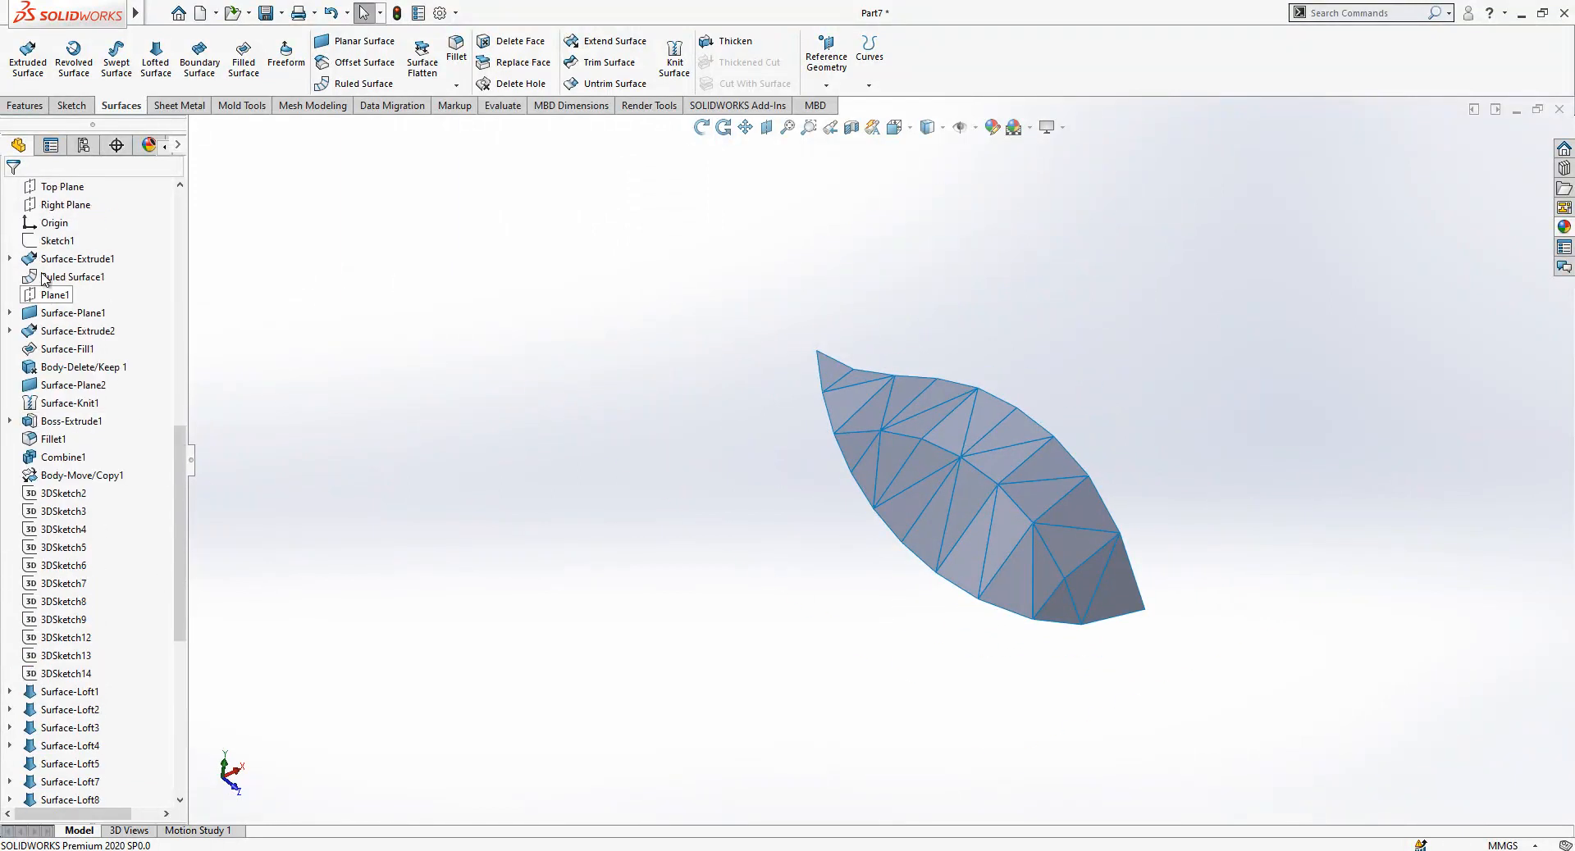
{"action": "scroll", "coordinate": [53, 299], "scroll_direction": "up", "scroll_amount": 3}
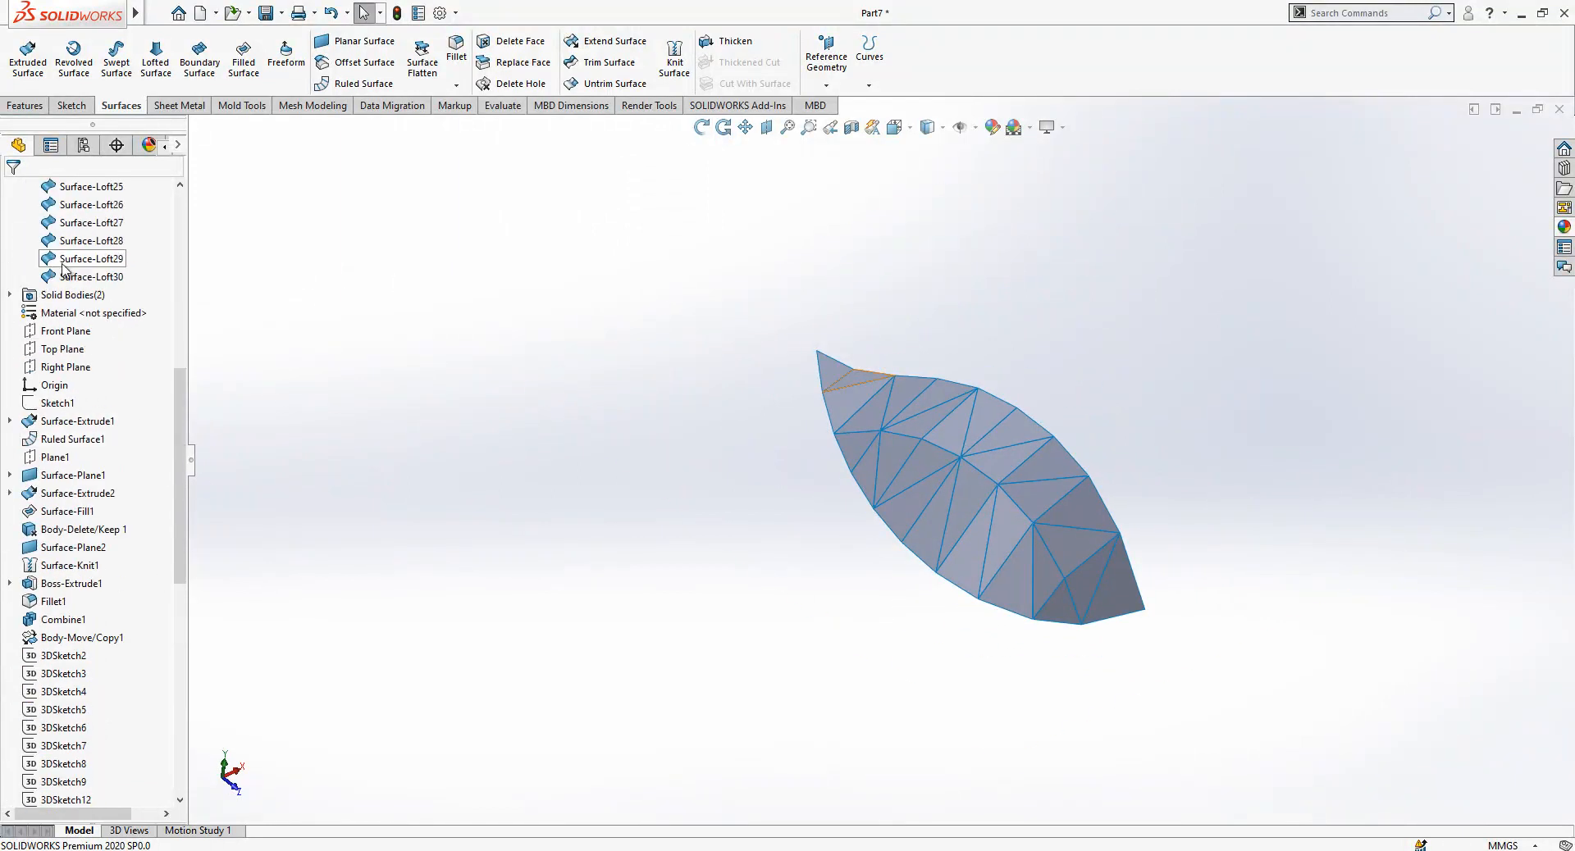
{"action": "left_click", "coordinate": [66, 367]}
{"action": "scroll", "coordinate": [820, 447], "scroll_direction": "up", "scroll_amount": 2}
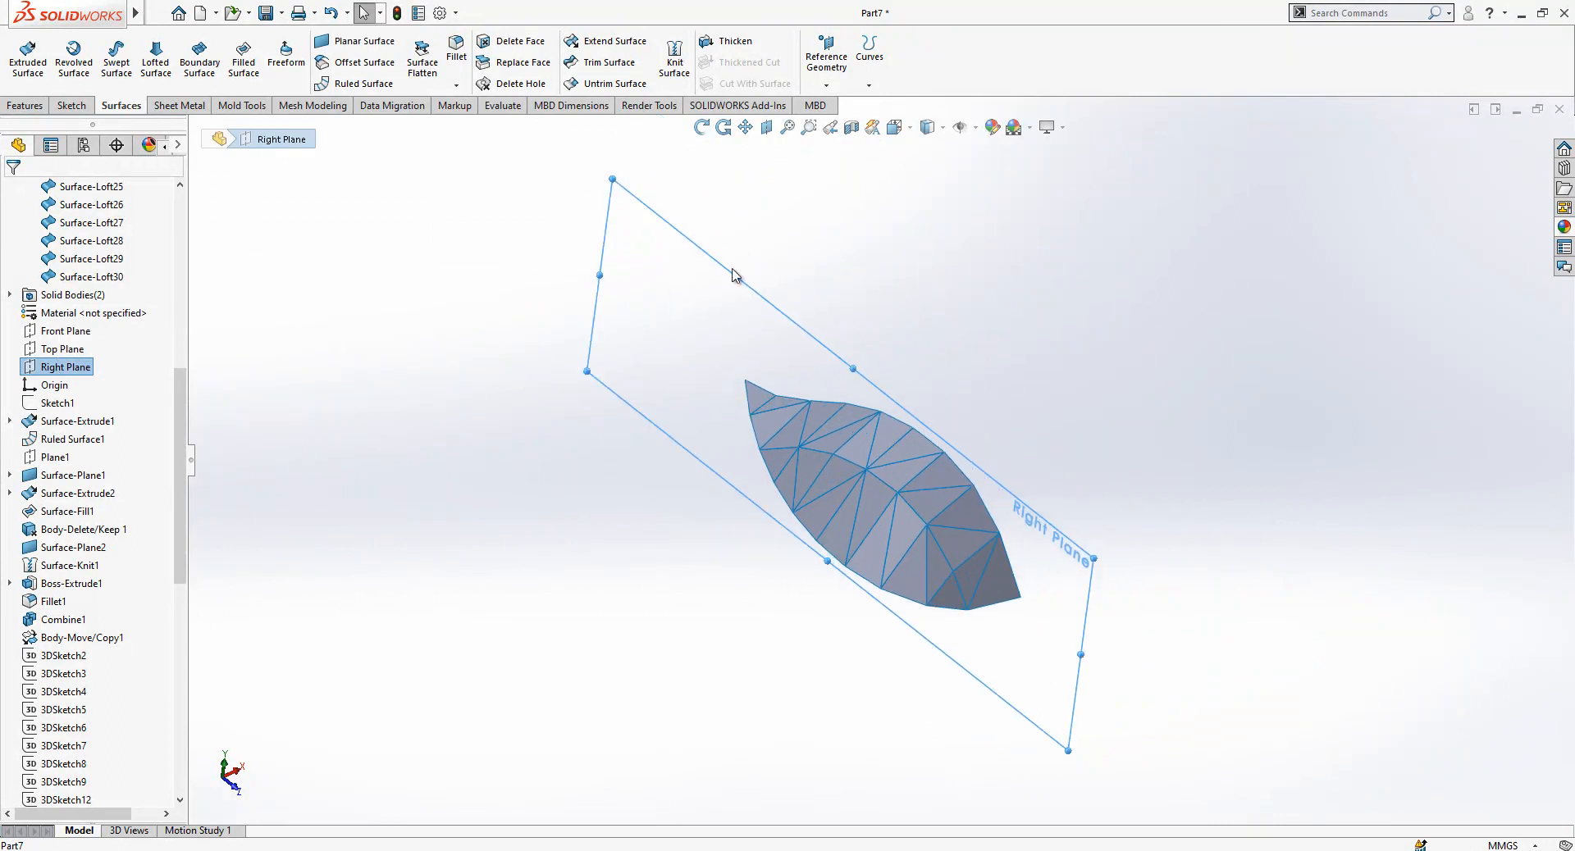
{"action": "left_click", "coordinate": [24, 105]}
{"action": "left_click", "coordinate": [592, 84]}
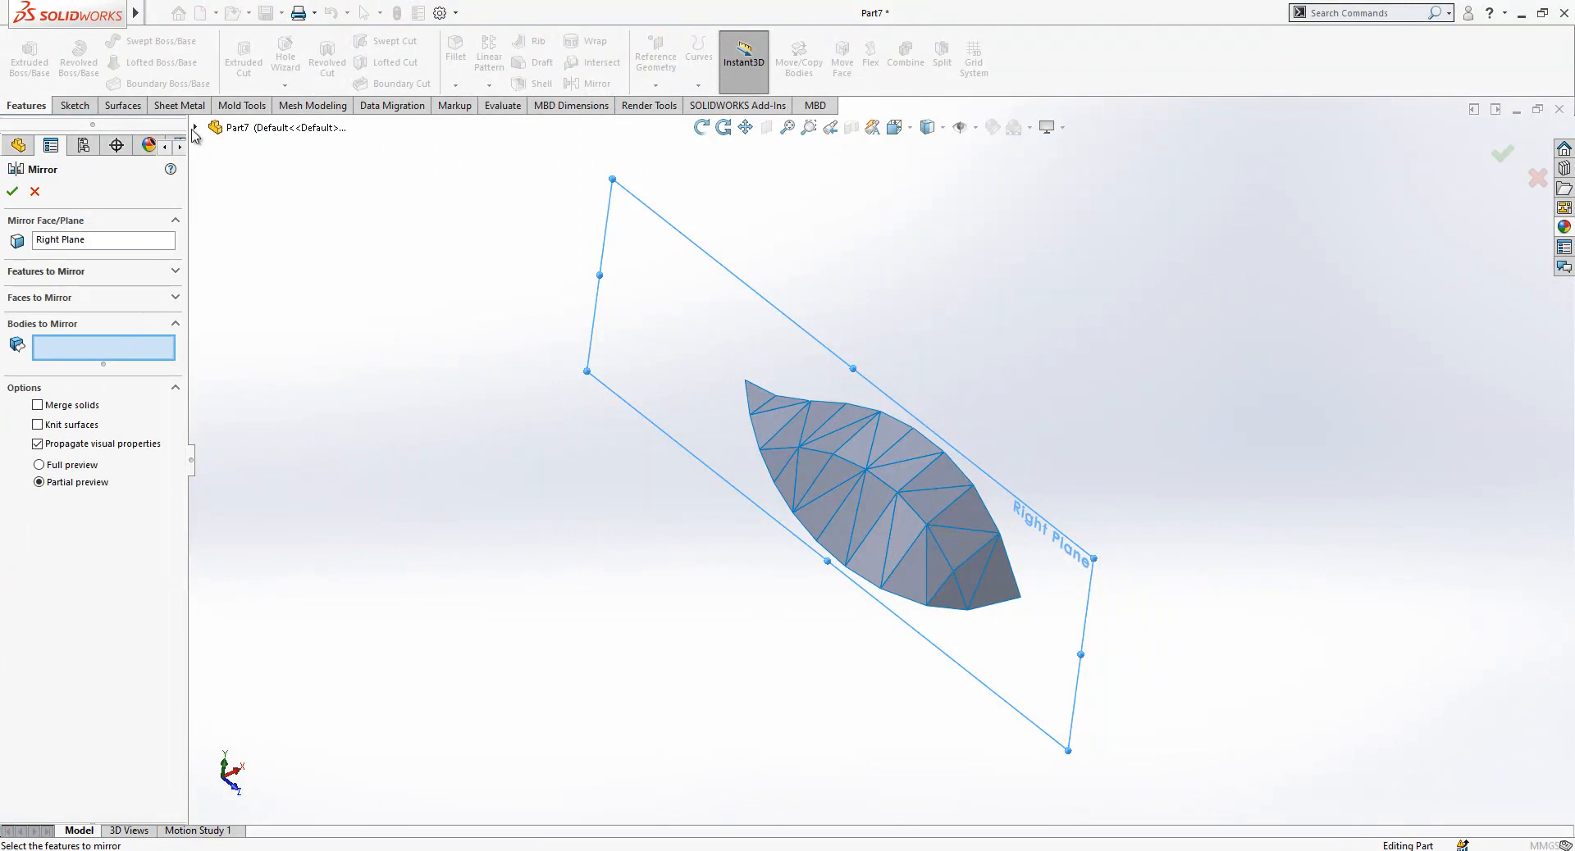
{"action": "left_click", "coordinate": [194, 127]}
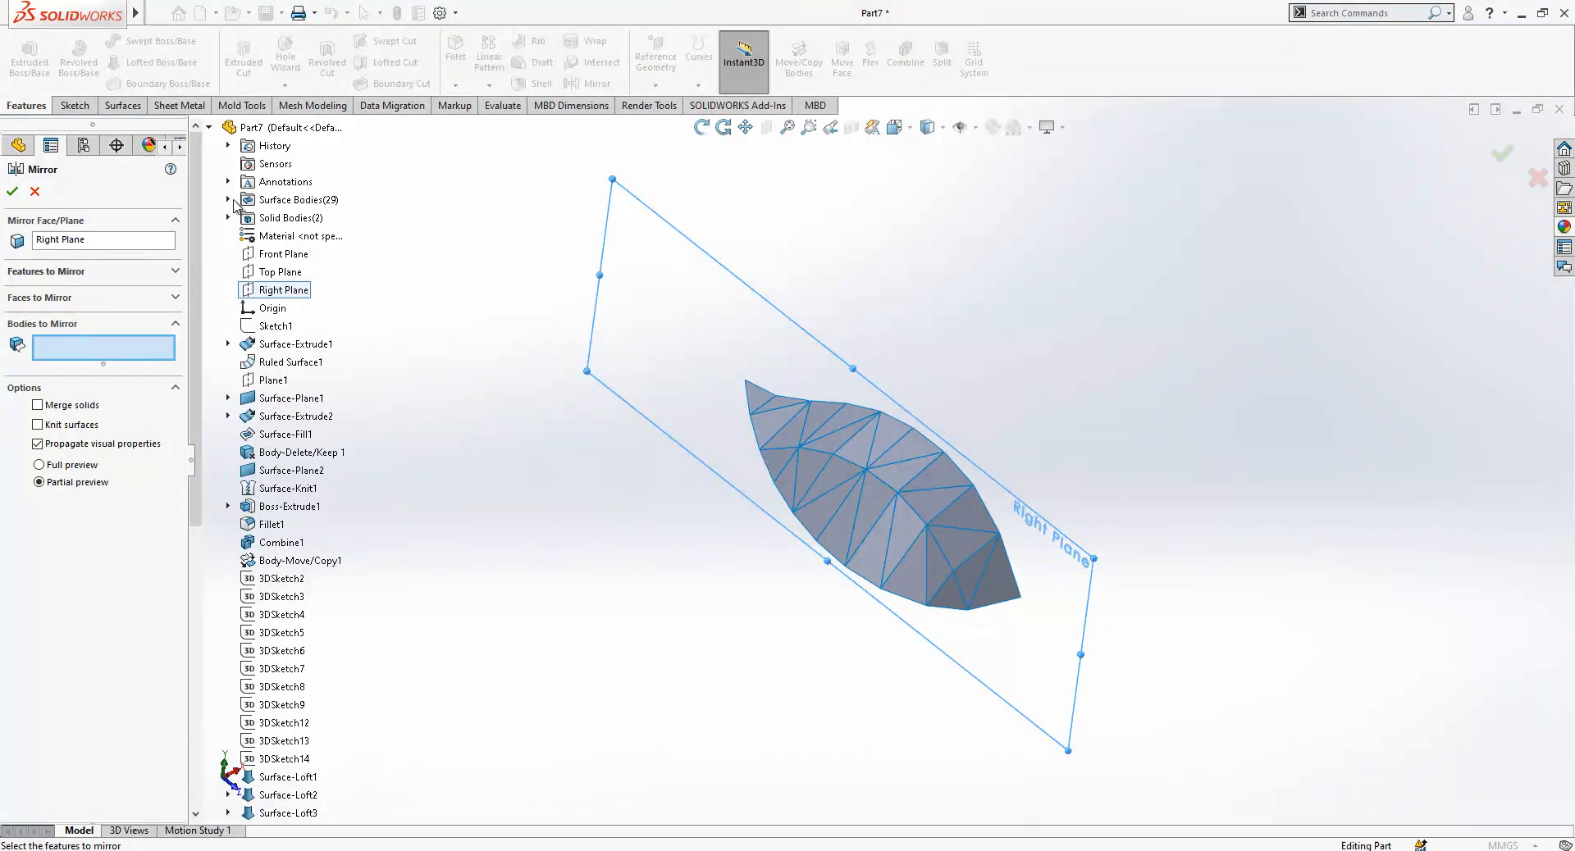
{"action": "left_click", "coordinate": [229, 200]}
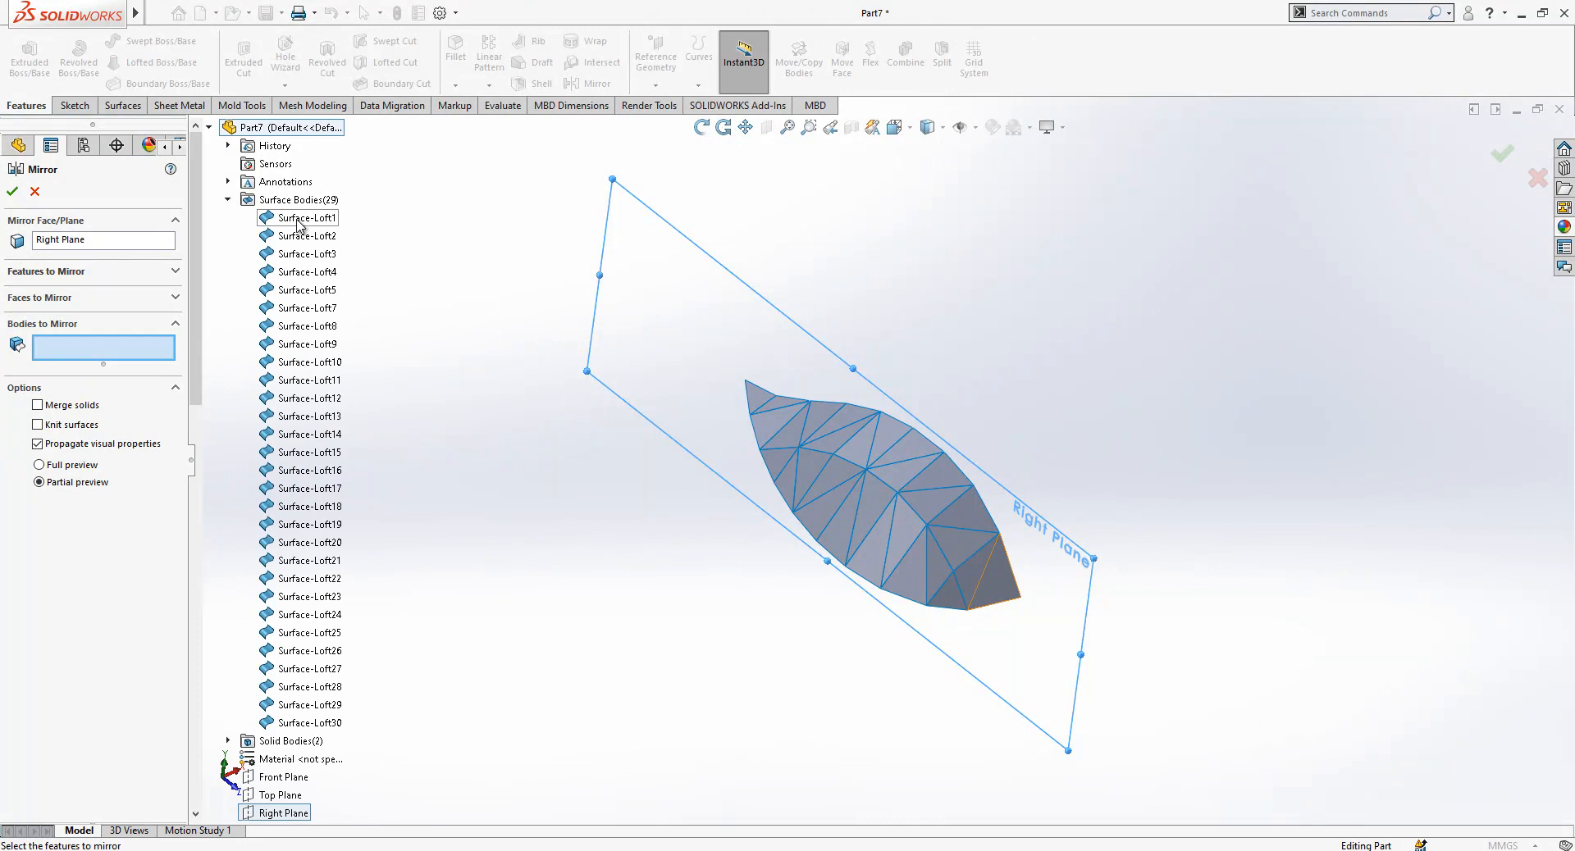
{"action": "left_click", "coordinate": [297, 219]}
{"action": "scroll", "coordinate": [351, 690], "scroll_direction": "down", "scroll_amount": 1}
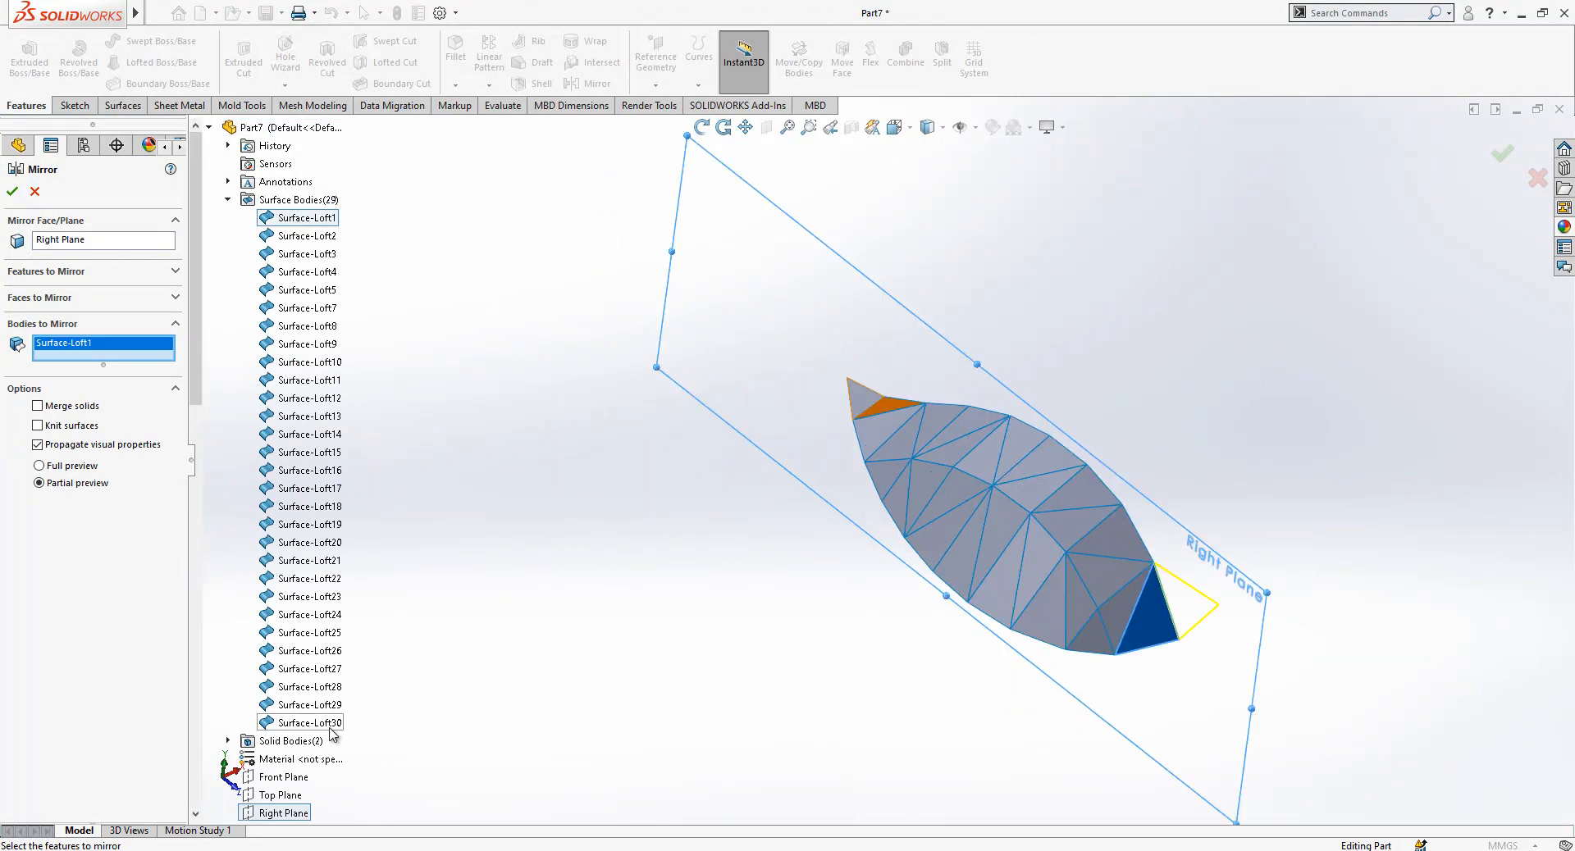
{"action": "left_click", "coordinate": [332, 723], "text": "shift"}
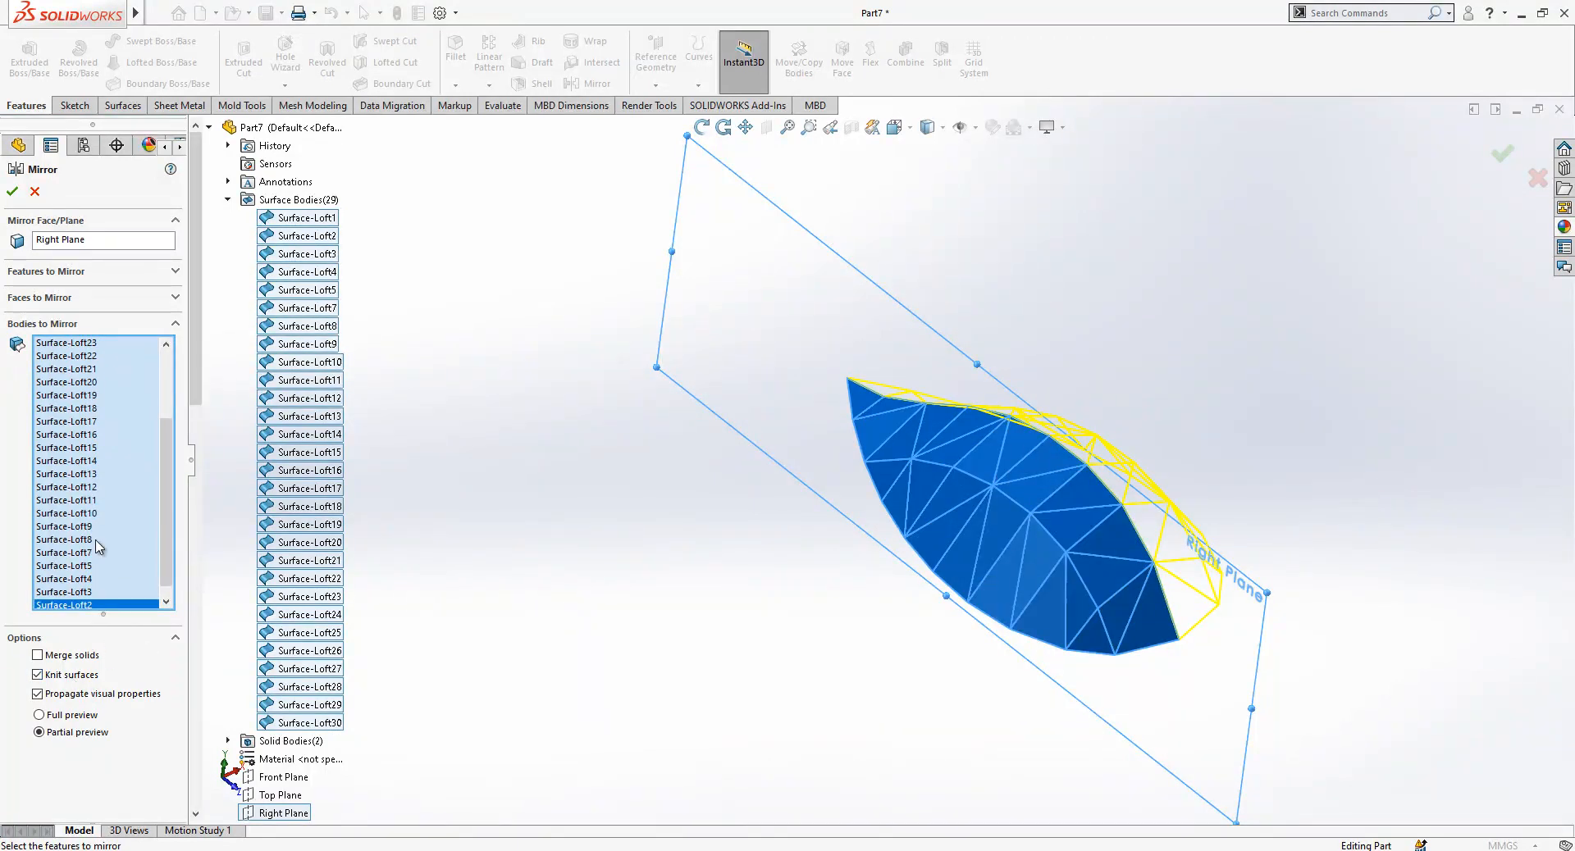
{"action": "left_click", "coordinate": [11, 191]}
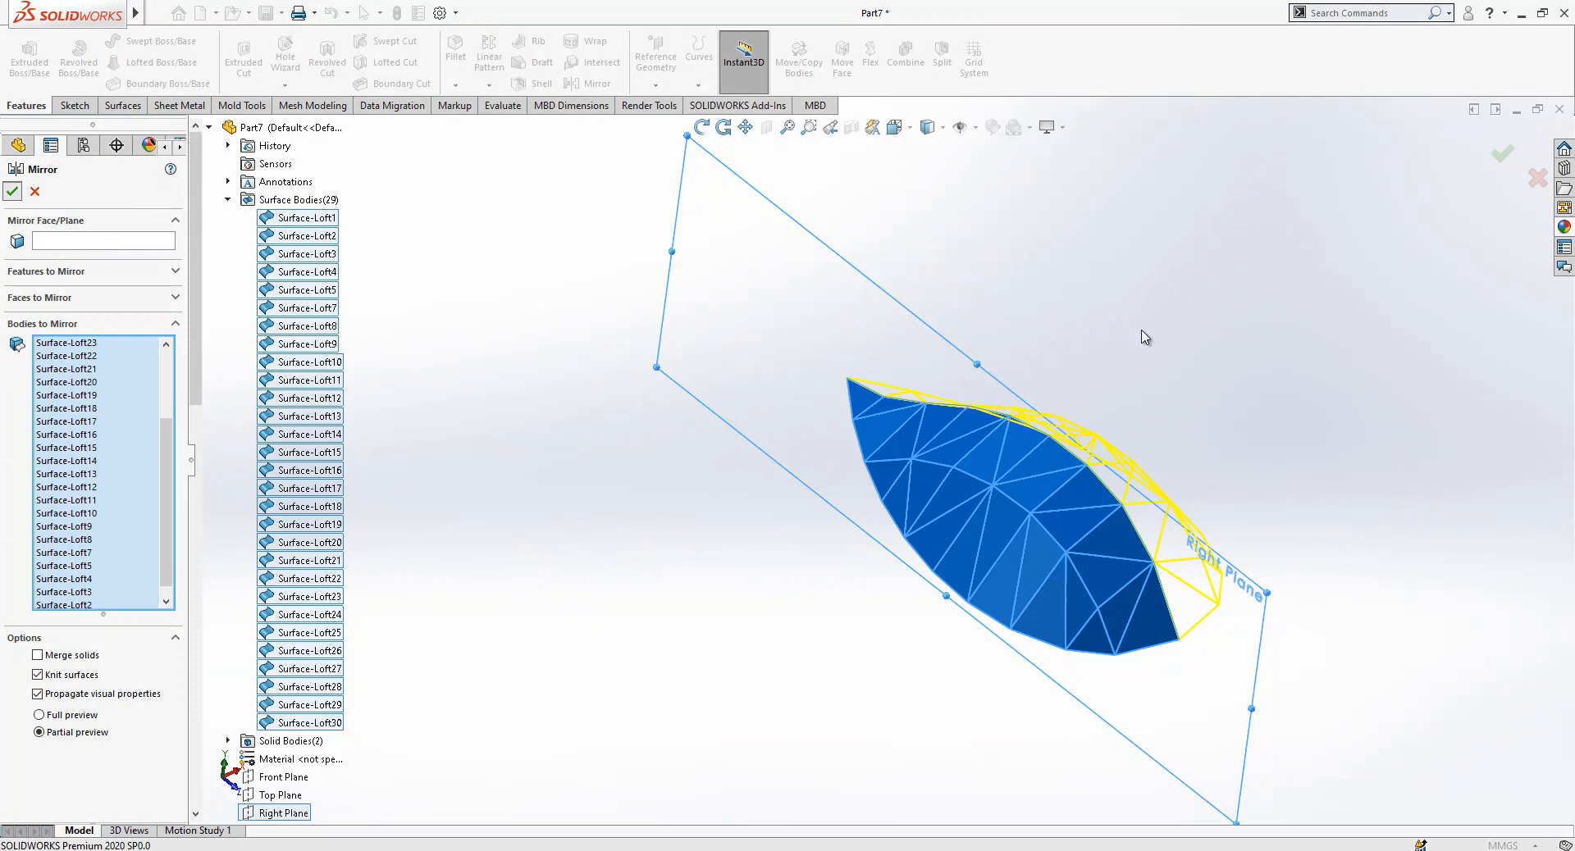
{"action": "left_click", "coordinate": [64, 676]}
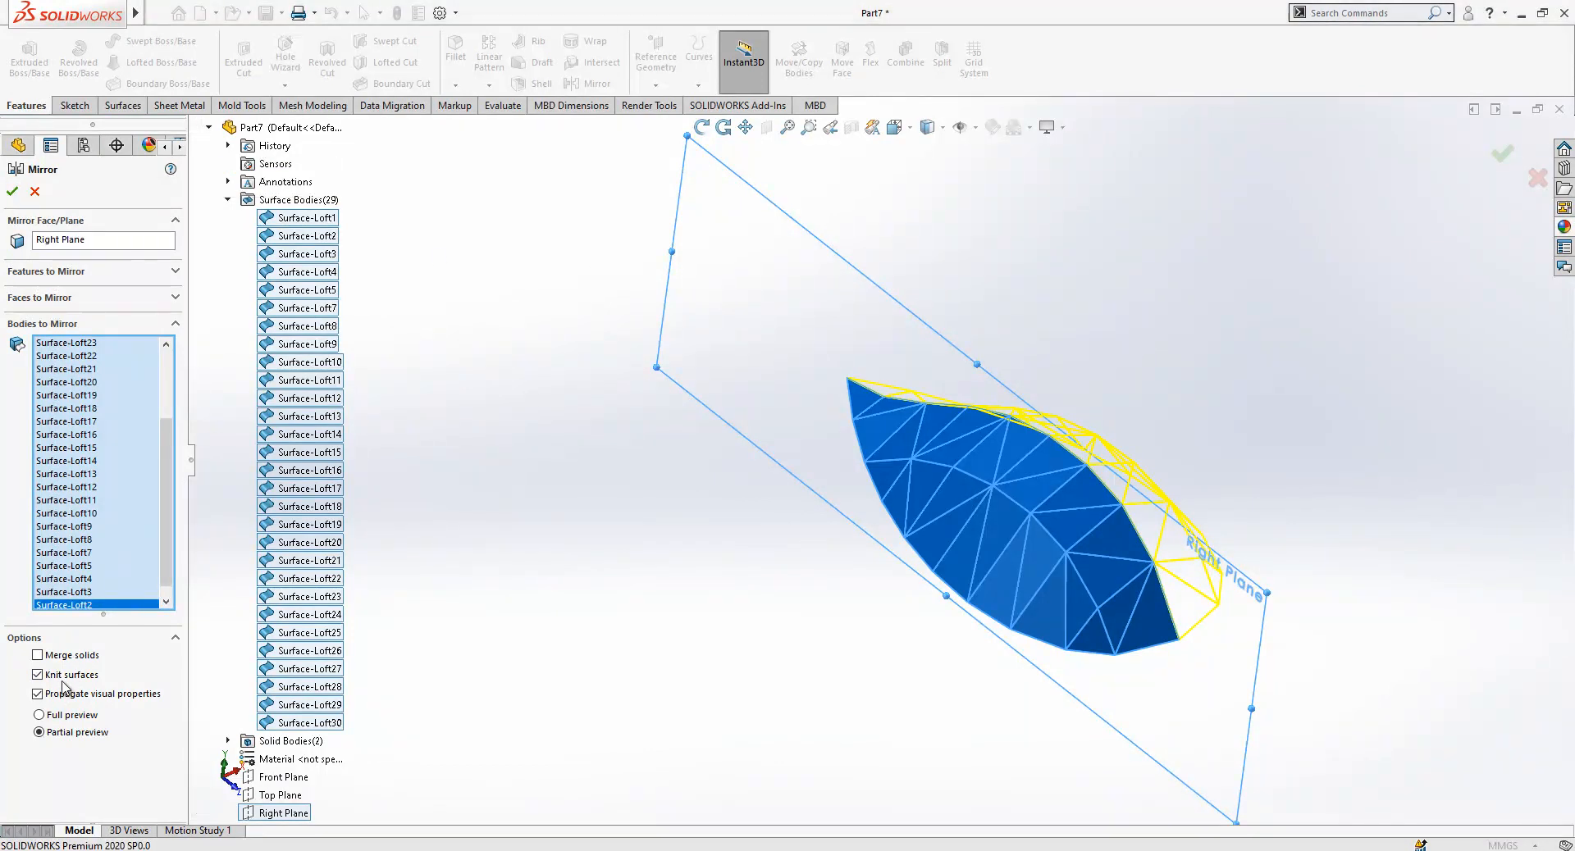
{"action": "left_click", "coordinate": [11, 192]}
Knit all the original and mirrored triangular surfaces into one surface body.
{"action": "middle_click_drag", "start_coordinate": [1210, 517], "coordinate": [1107, 369]}
{"action": "left_click", "coordinate": [121, 106]}
{"action": "left_click", "coordinate": [675, 66]}
{"action": "left_click_drag", "start_coordinate": [1185, 323], "coordinate": [836, 636]}
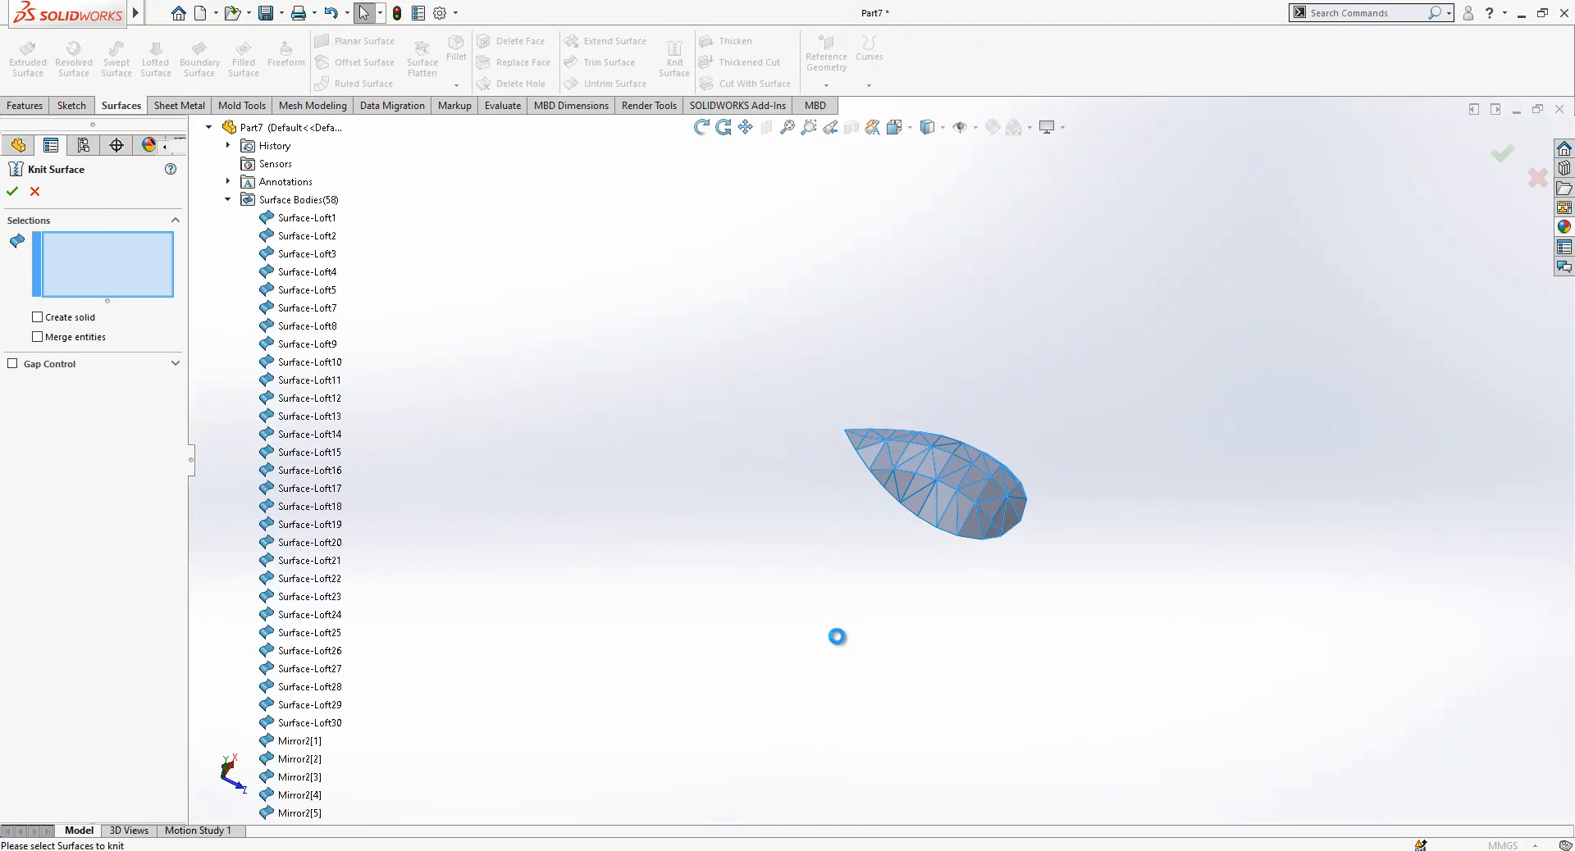
{"action": "scroll", "coordinate": [876, 469], "scroll_direction": "down", "scroll_amount": 5}
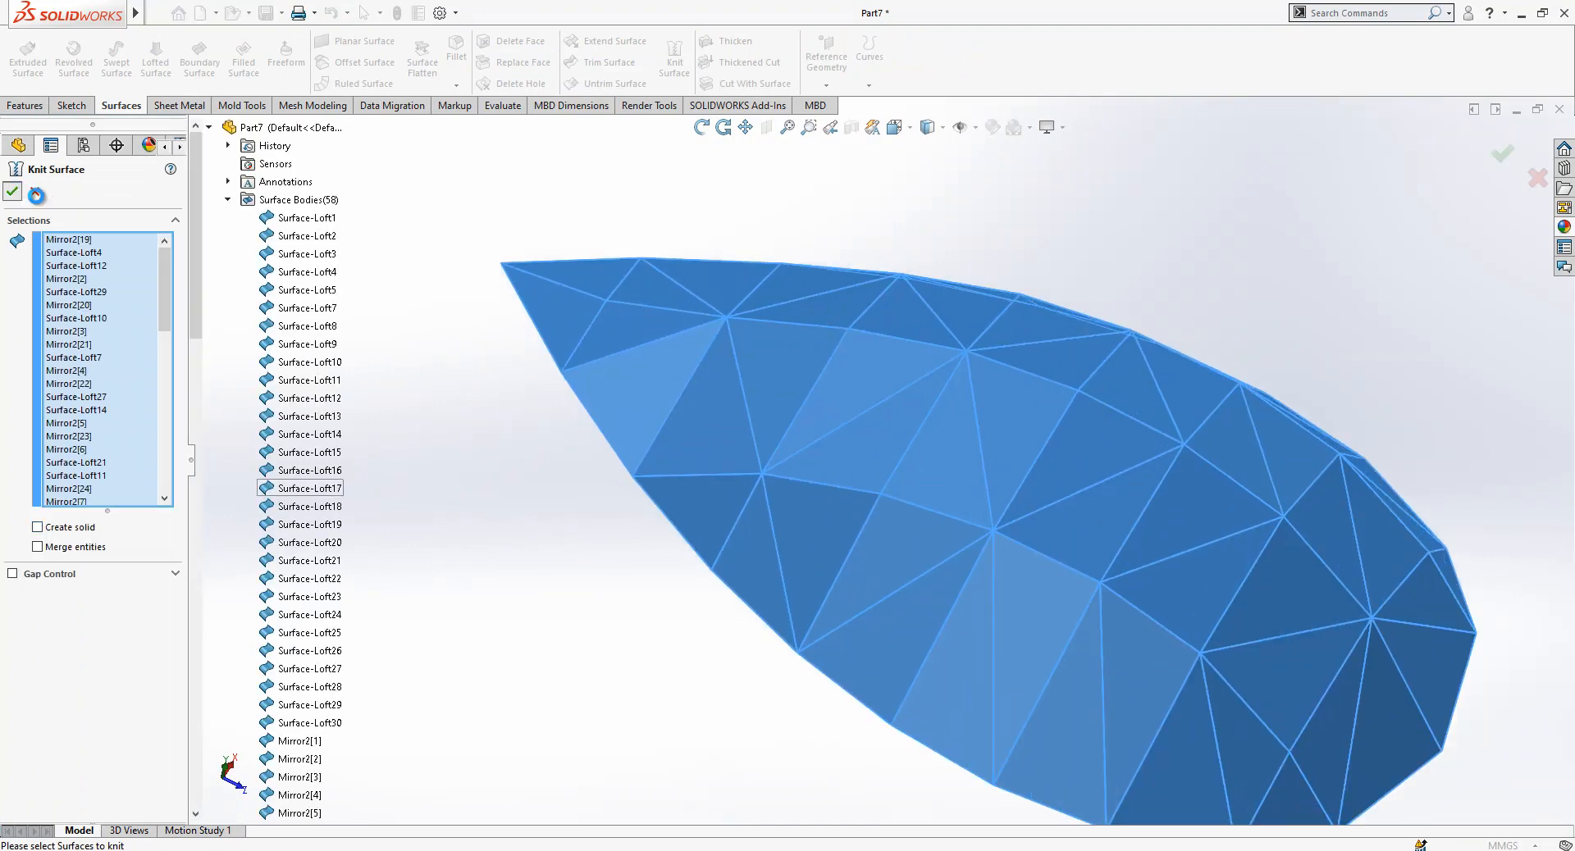
Close the faceted shell's open underside with a planar surface built from the loop of its boundary edges.
{"action": "scroll", "coordinate": [866, 468], "scroll_direction": "up", "scroll_amount": 4}
{"action": "middle_click_drag", "start_coordinate": [1136, 492], "coordinate": [1190, 376]}
{"action": "middle_click_drag", "start_coordinate": [853, 430], "coordinate": [966, 346]}
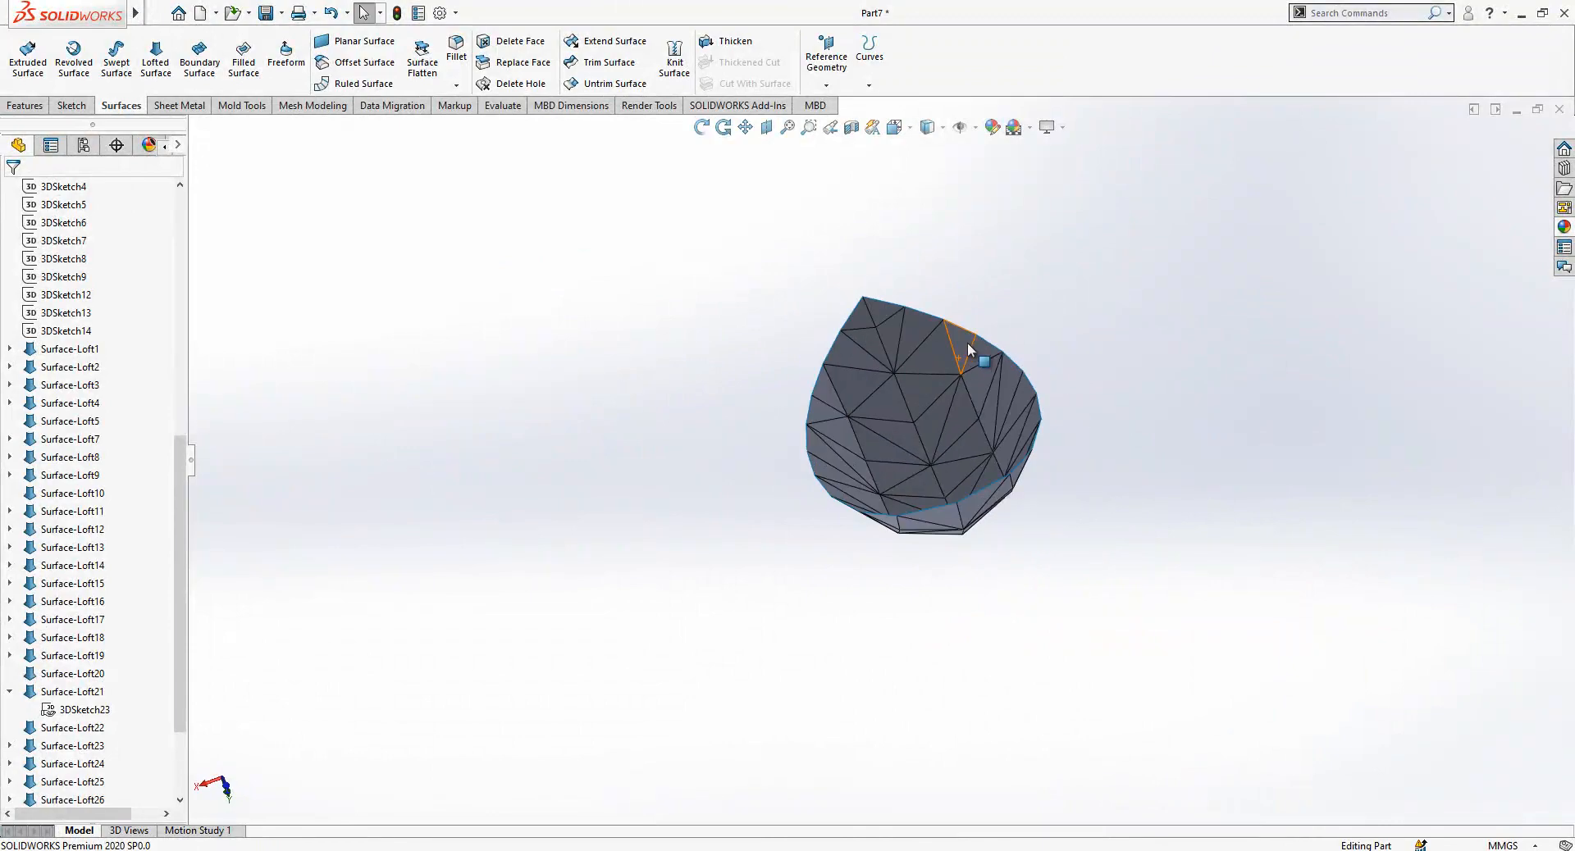
{"action": "right_click", "coordinate": [985, 345]}
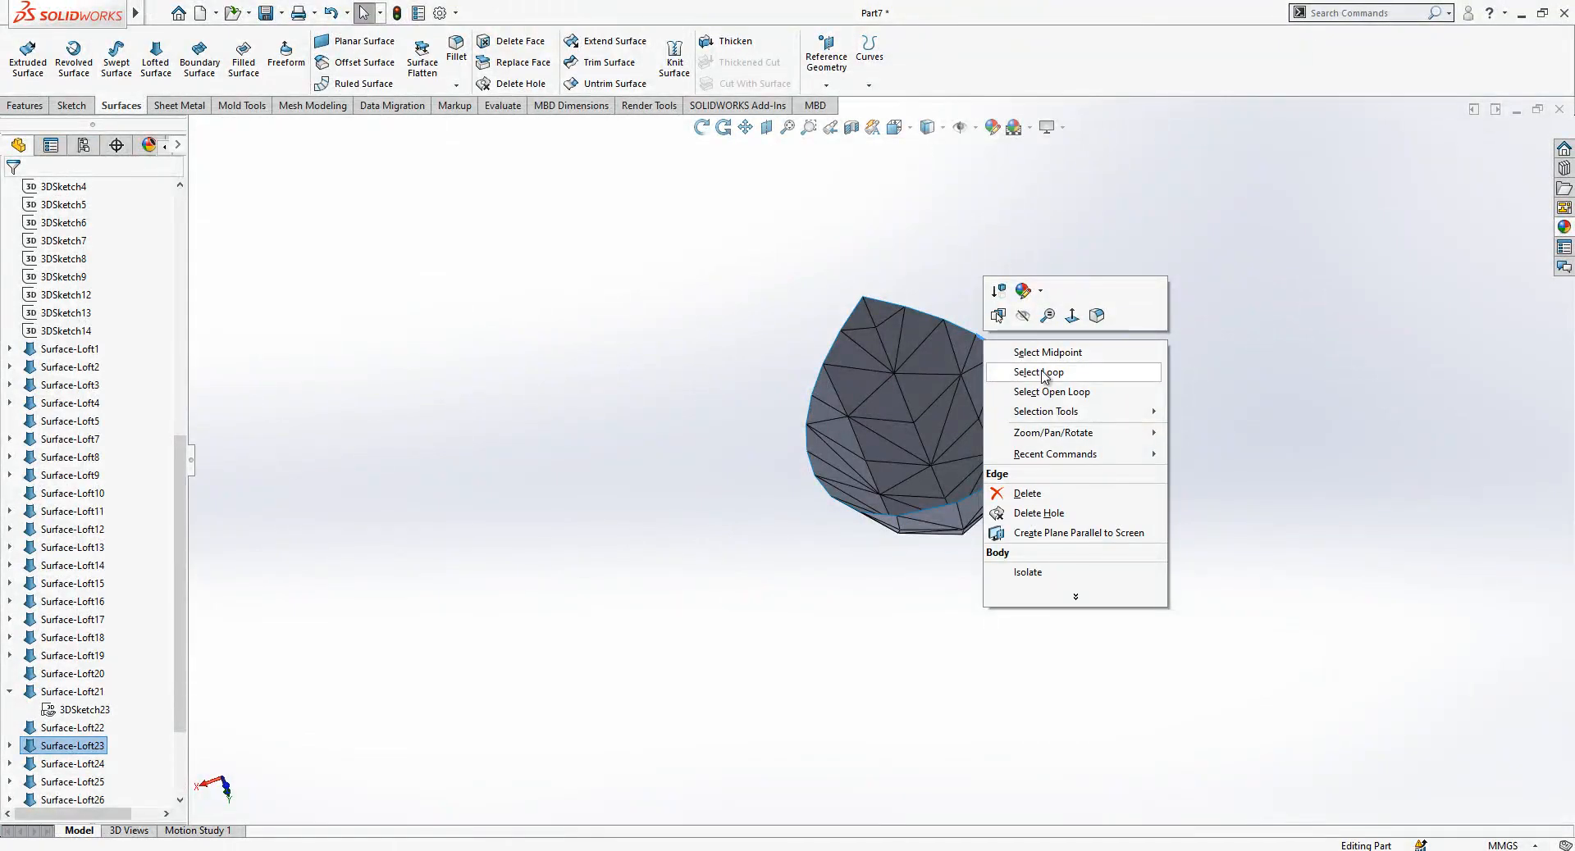
{"action": "left_click", "coordinate": [1042, 374]}
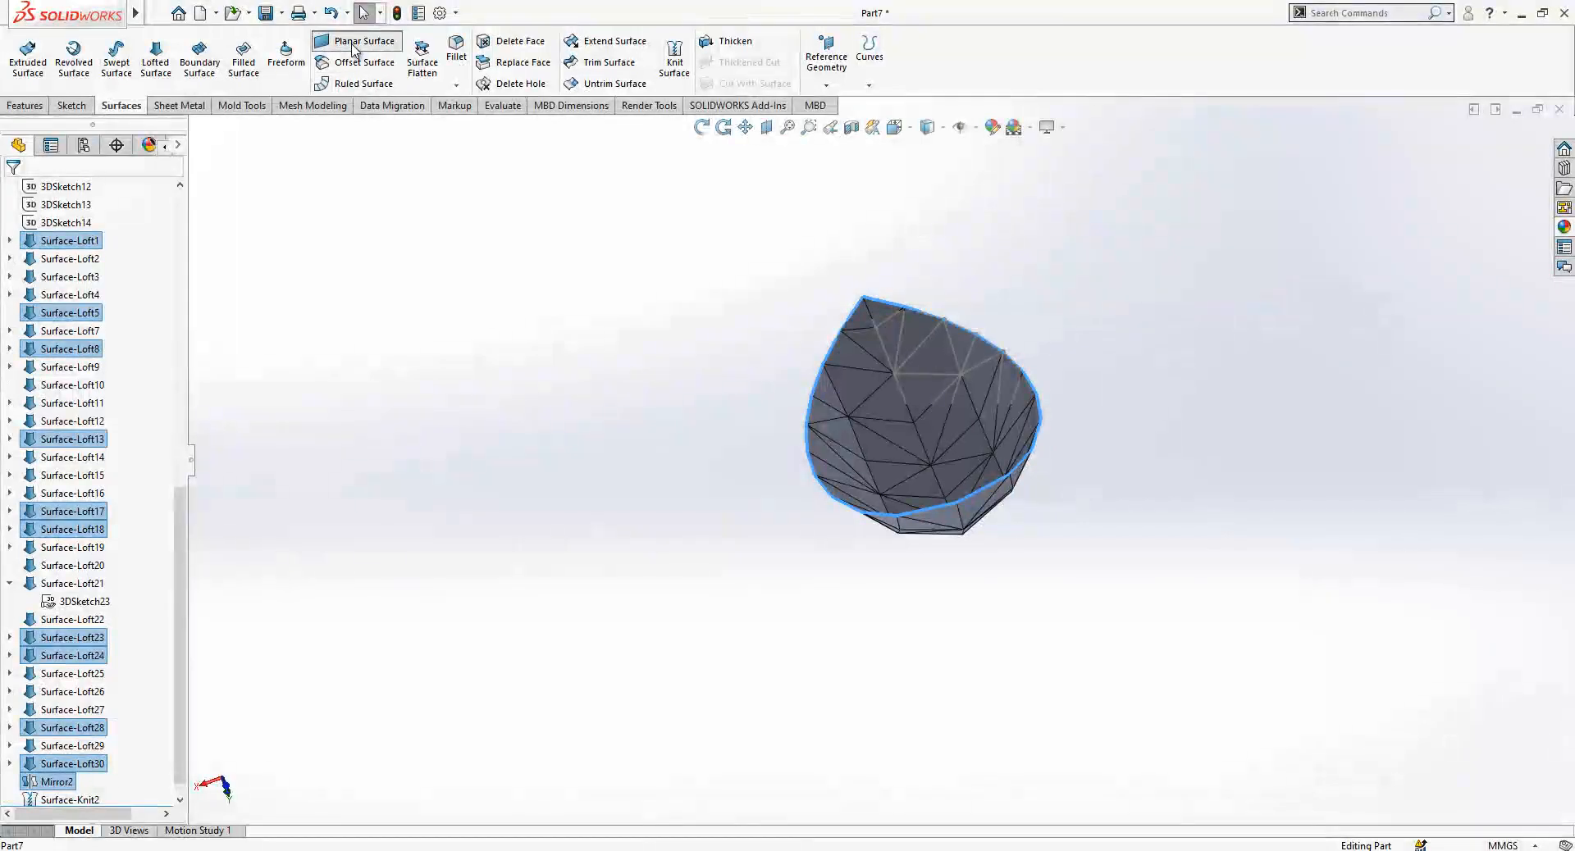
{"action": "left_click", "coordinate": [354, 43]}
{"action": "left_click", "coordinate": [12, 191]}
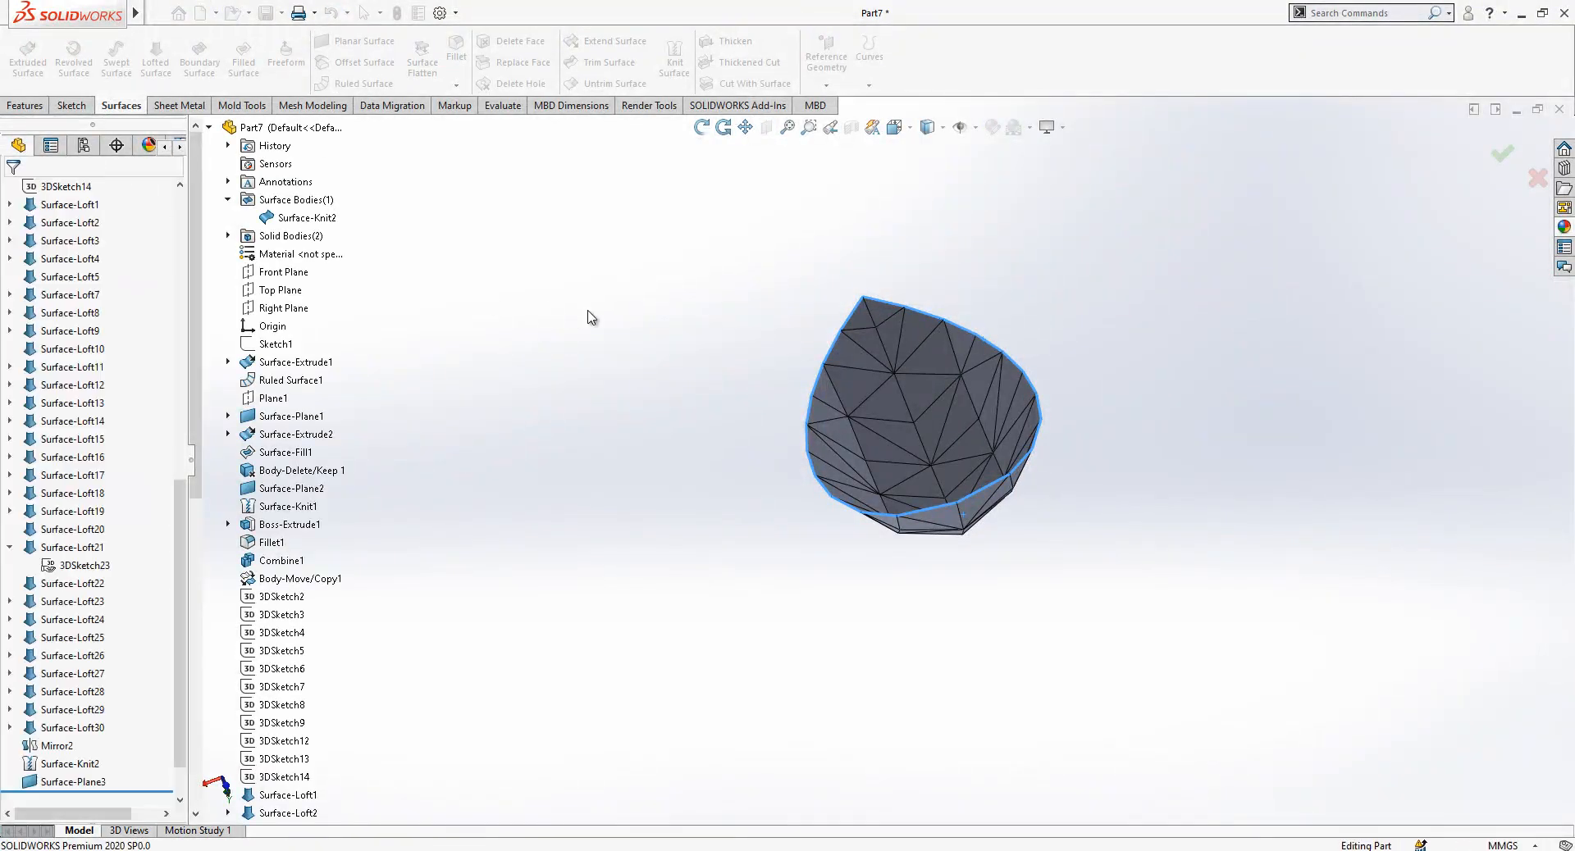
{"action": "mouse_move", "coordinate": [1027, 452]}
{"action": "left_mouse_down"}
{"action": "mouse_move", "coordinate": [861, 667]}
{"action": "mouse_move", "coordinate": [745, 703]}
{"action": "mouse_move", "coordinate": [834, 717]}
{"action": "mouse_move", "coordinate": [915, 519]}
{"action": "left_mouse_up"}
{"action": "key", "text": "Escape"}
Knit the planar surface and the faceted shell together with Create solid and Merge entities enabled.
{"action": "middle_click_drag", "start_coordinate": [915, 519], "coordinate": [1104, 426]}
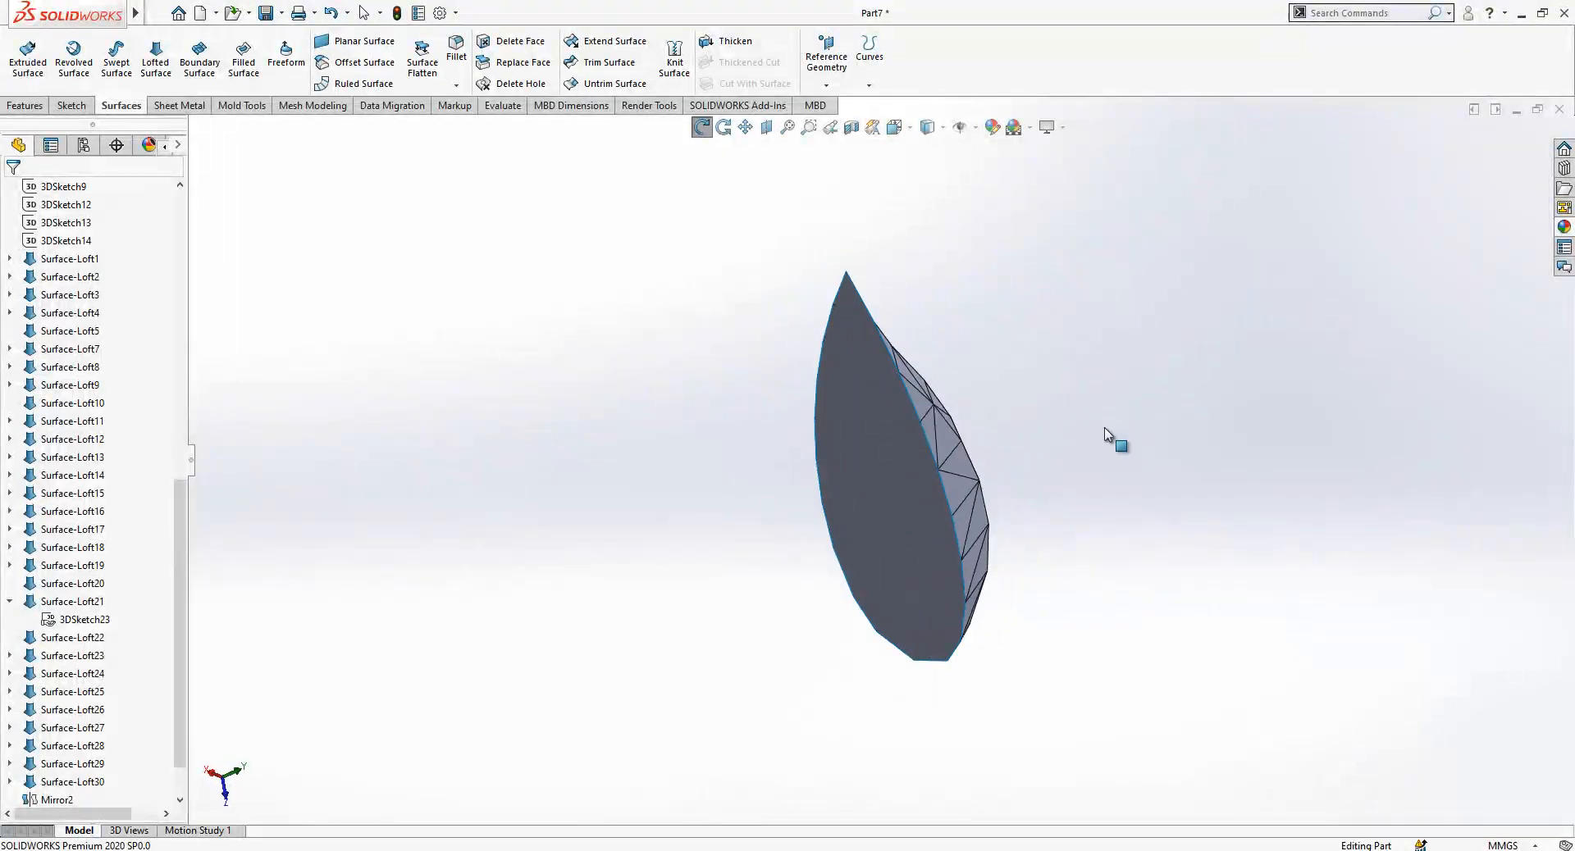
{"action": "left_click", "coordinate": [674, 62]}
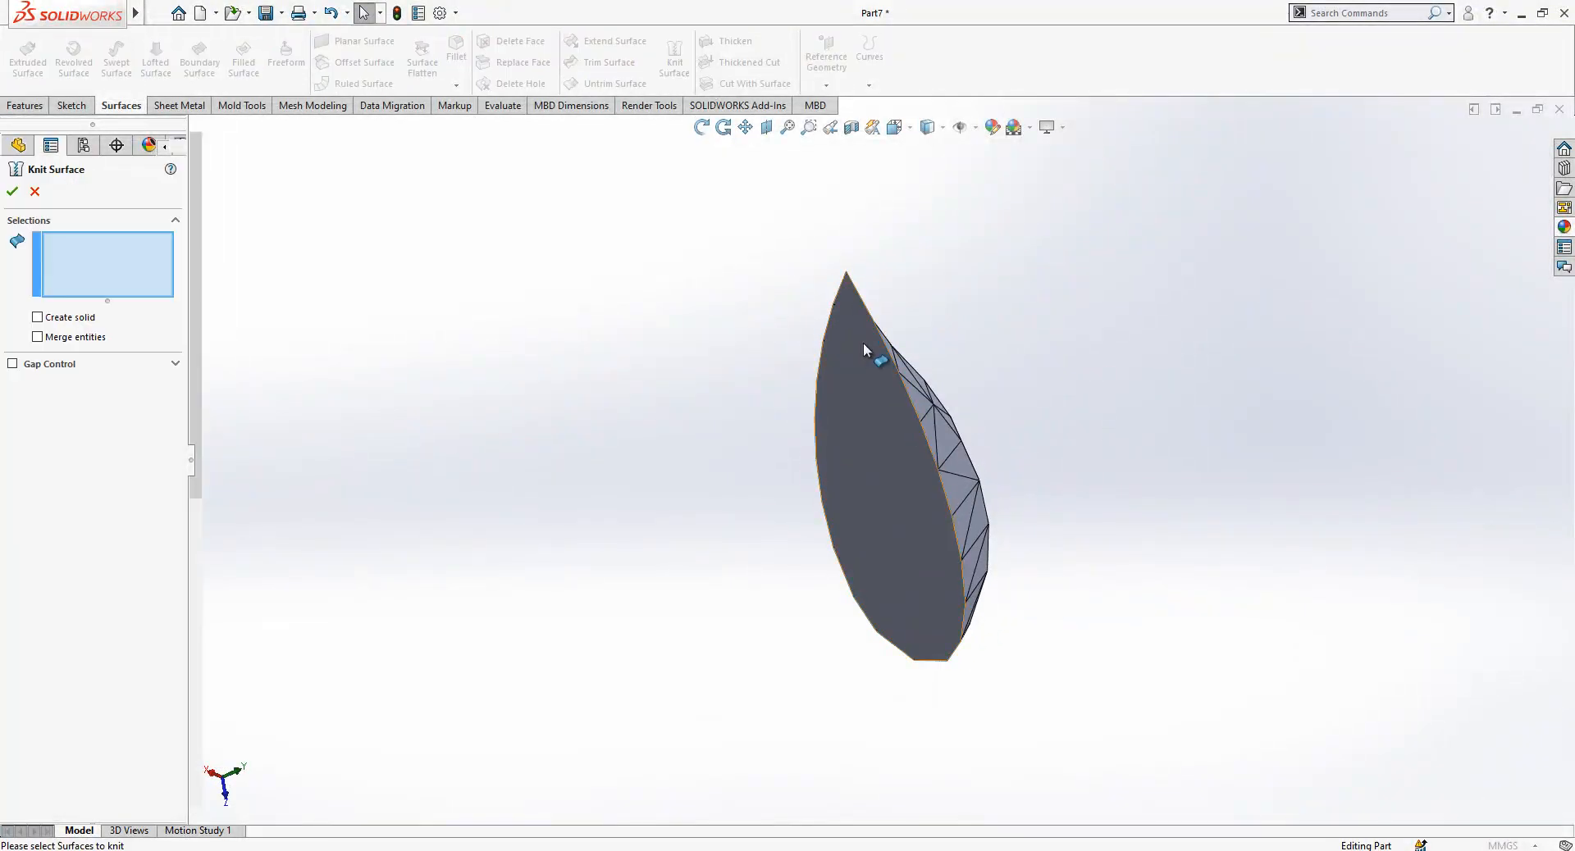
{"action": "left_click", "coordinate": [917, 410]}
{"action": "left_click", "coordinate": [932, 415]}
{"action": "left_click", "coordinate": [38, 344]}
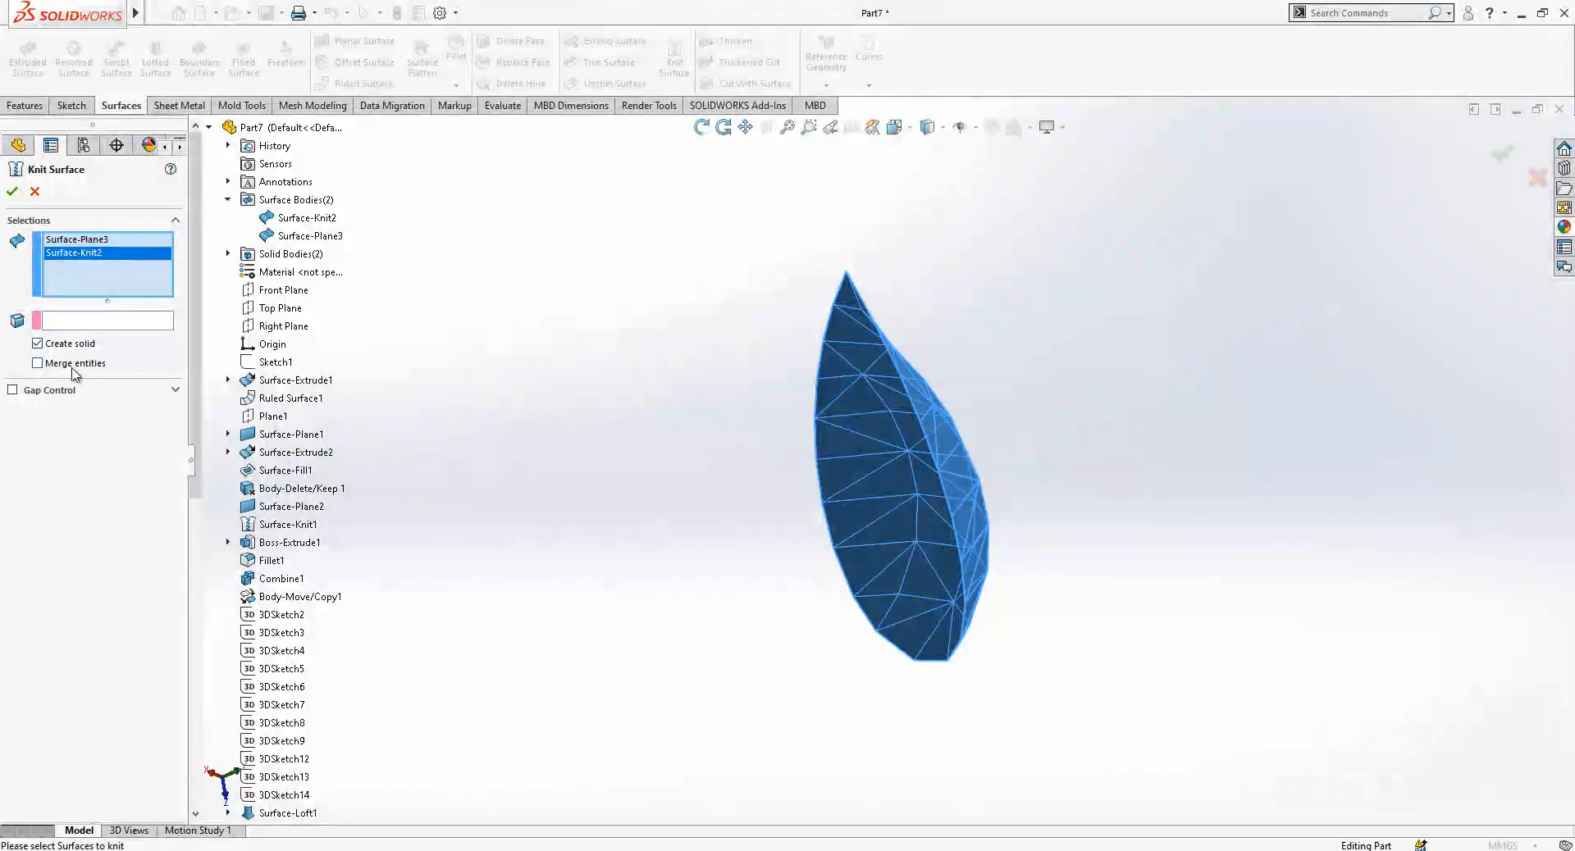
{"action": "left_click", "coordinate": [75, 374]}
{"action": "left_click", "coordinate": [12, 191]}
Show the Combine1 solid body and hide it again.
{"action": "middle_click_drag", "start_coordinate": [861, 394], "coordinate": [721, 504]}
{"action": "left_click_drag", "start_coordinate": [179, 533], "coordinate": [182, 194]}
{"action": "left_click", "coordinate": [9, 259]}
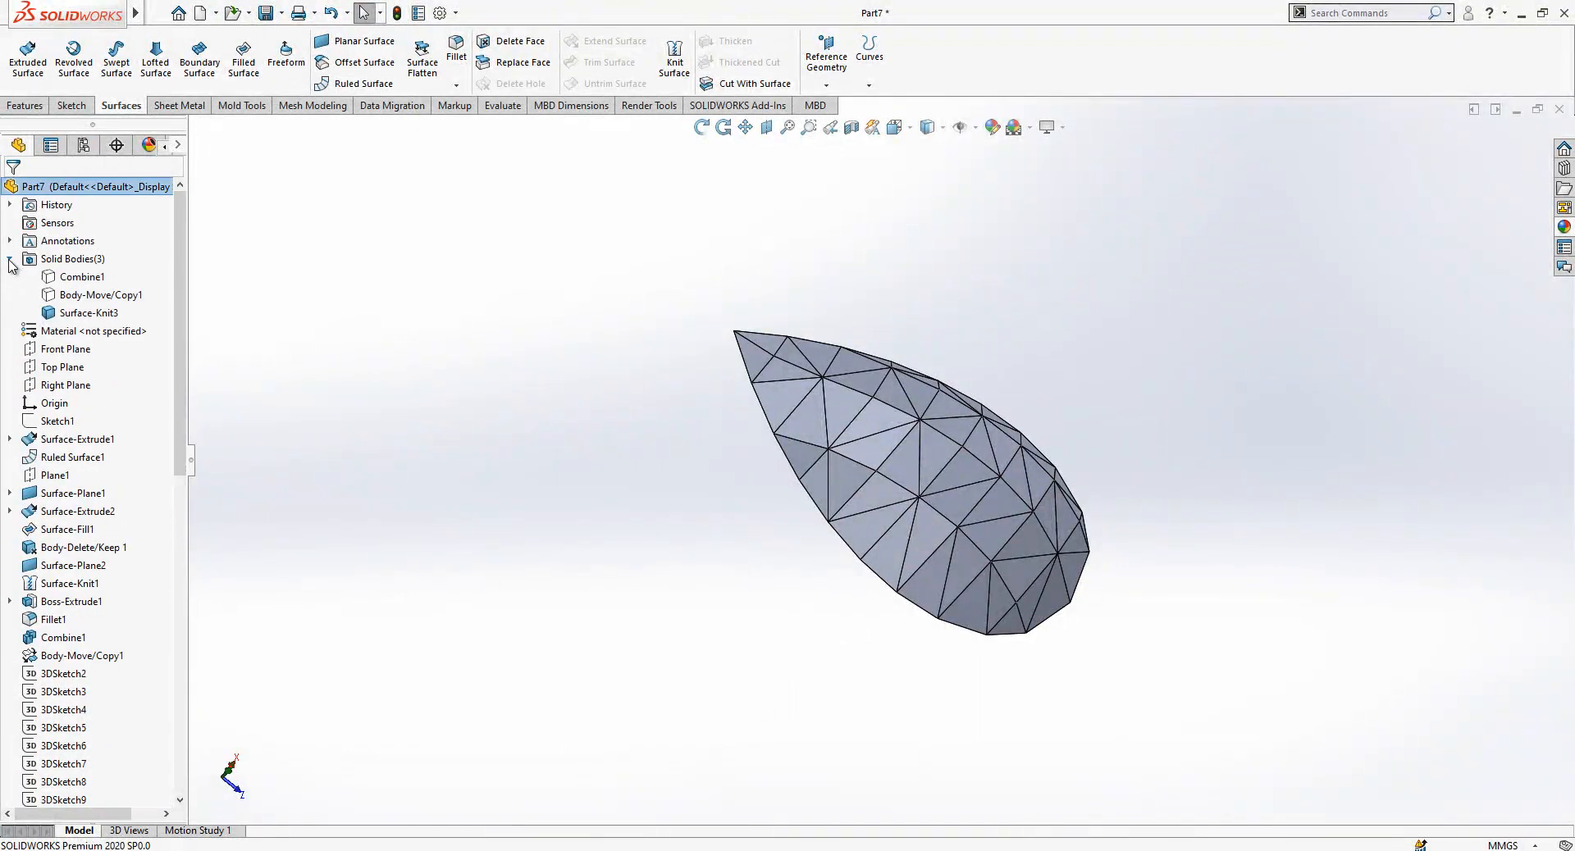
{"action": "left_click", "coordinate": [78, 277]}
{"action": "left_click", "coordinate": [103, 255]}
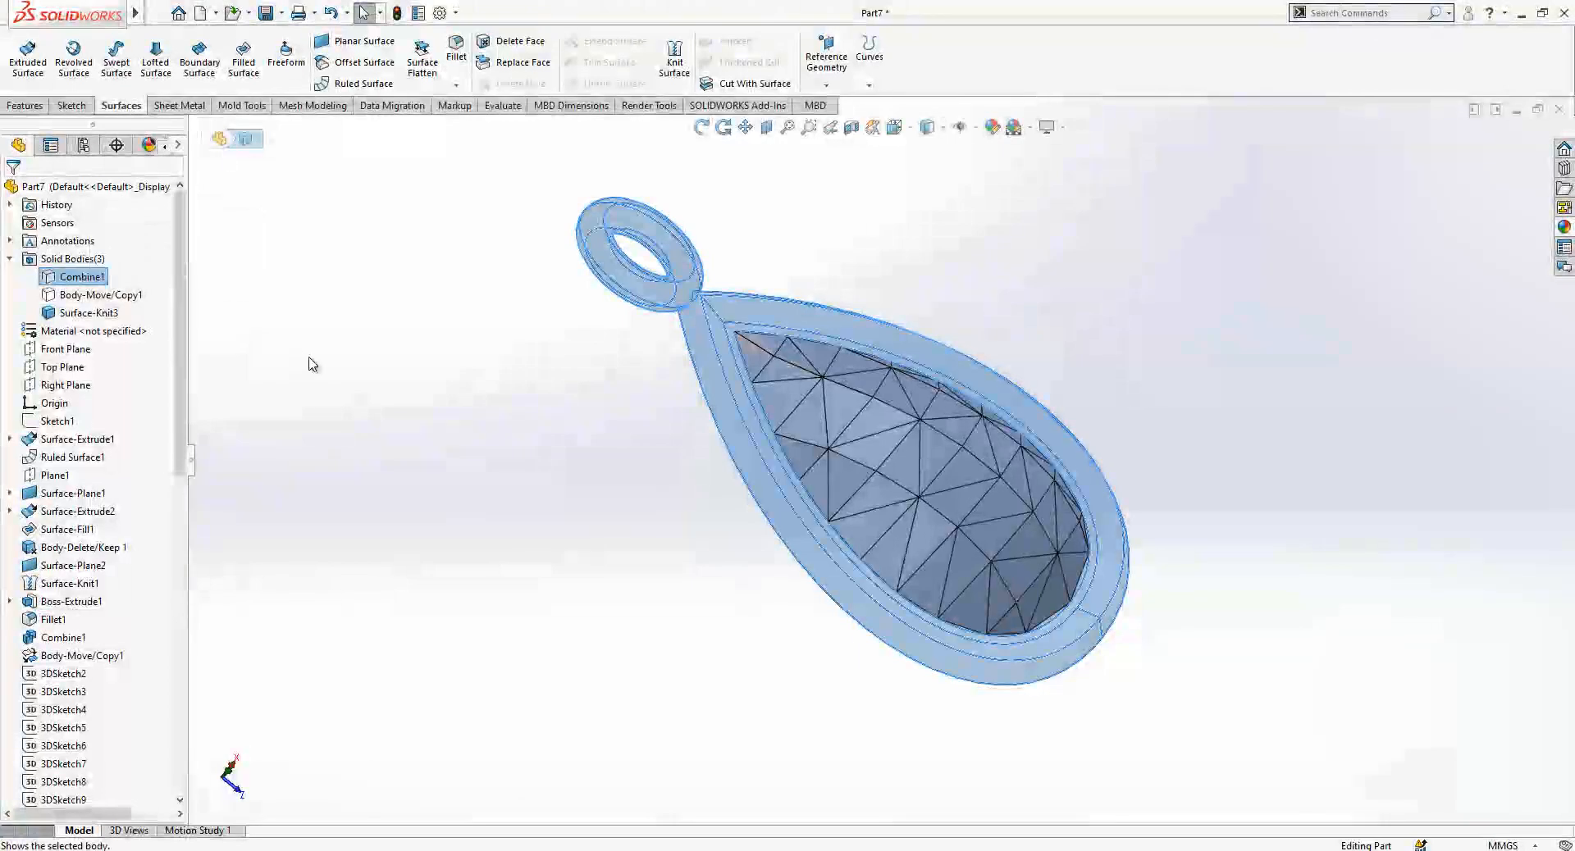
{"action": "left_click", "coordinate": [93, 283]}
{"action": "left_click", "coordinate": [109, 256]}
Show the Body-Move/Copy1 pendant frame body and hide the faceted Surface-Knit3 body.
{"action": "left_click", "coordinate": [101, 296]}
{"action": "left_click", "coordinate": [114, 268]}
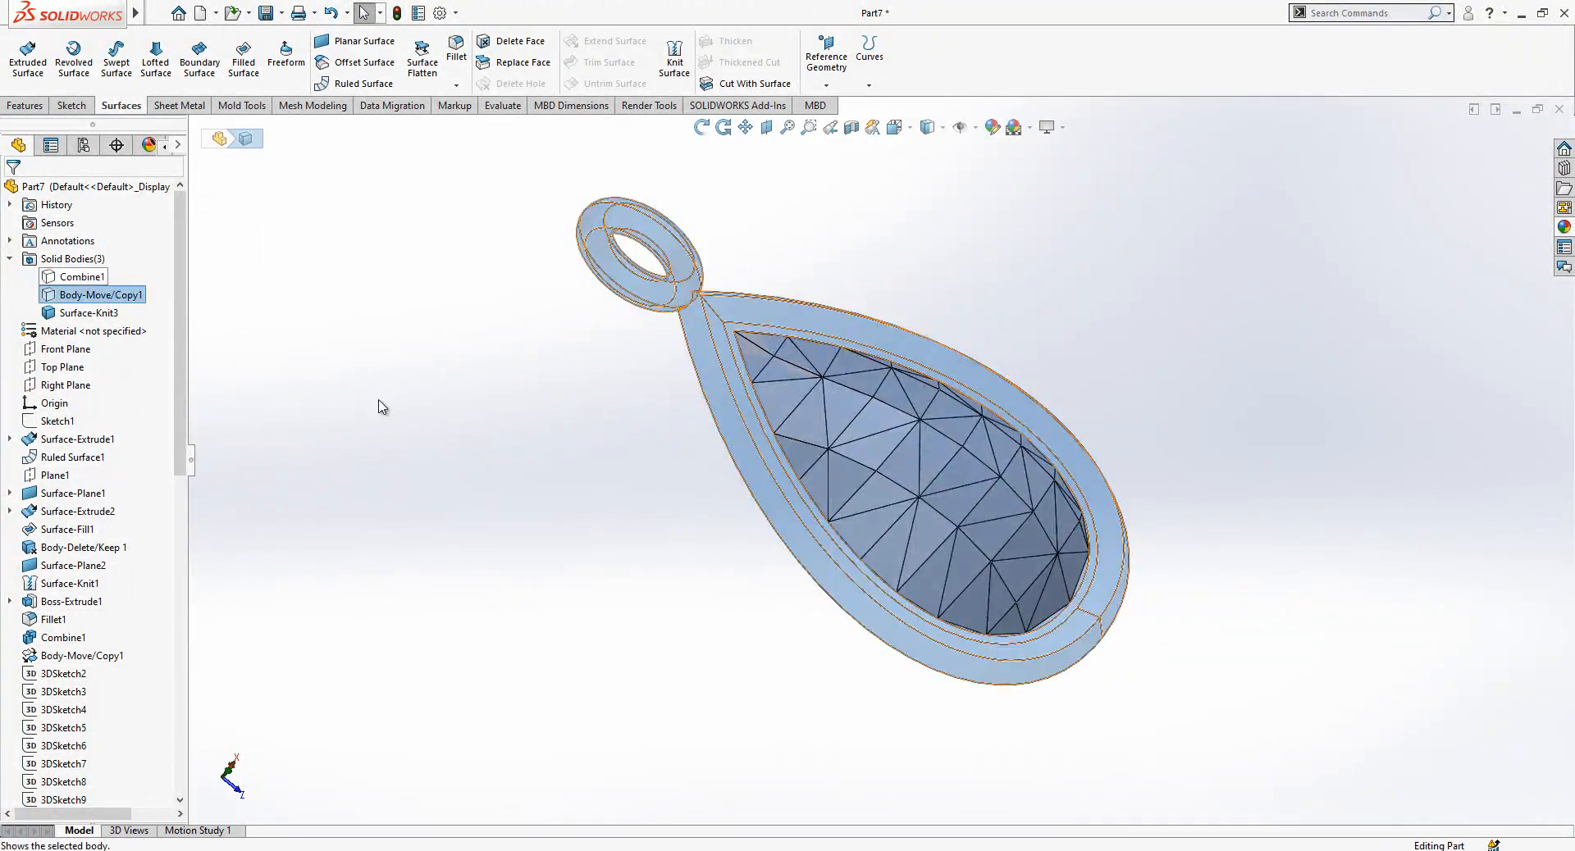
{"action": "left_click", "coordinate": [310, 387]}
{"action": "left_click", "coordinate": [106, 310]}
{"action": "left_click", "coordinate": [115, 287]}
Delete the curved inner face of the teardrop recess in the pendant frame with Delete Face.
{"action": "scroll", "coordinate": [739, 373], "scroll_direction": "down", "scroll_amount": 3}
{"action": "left_click", "coordinate": [749, 349]}
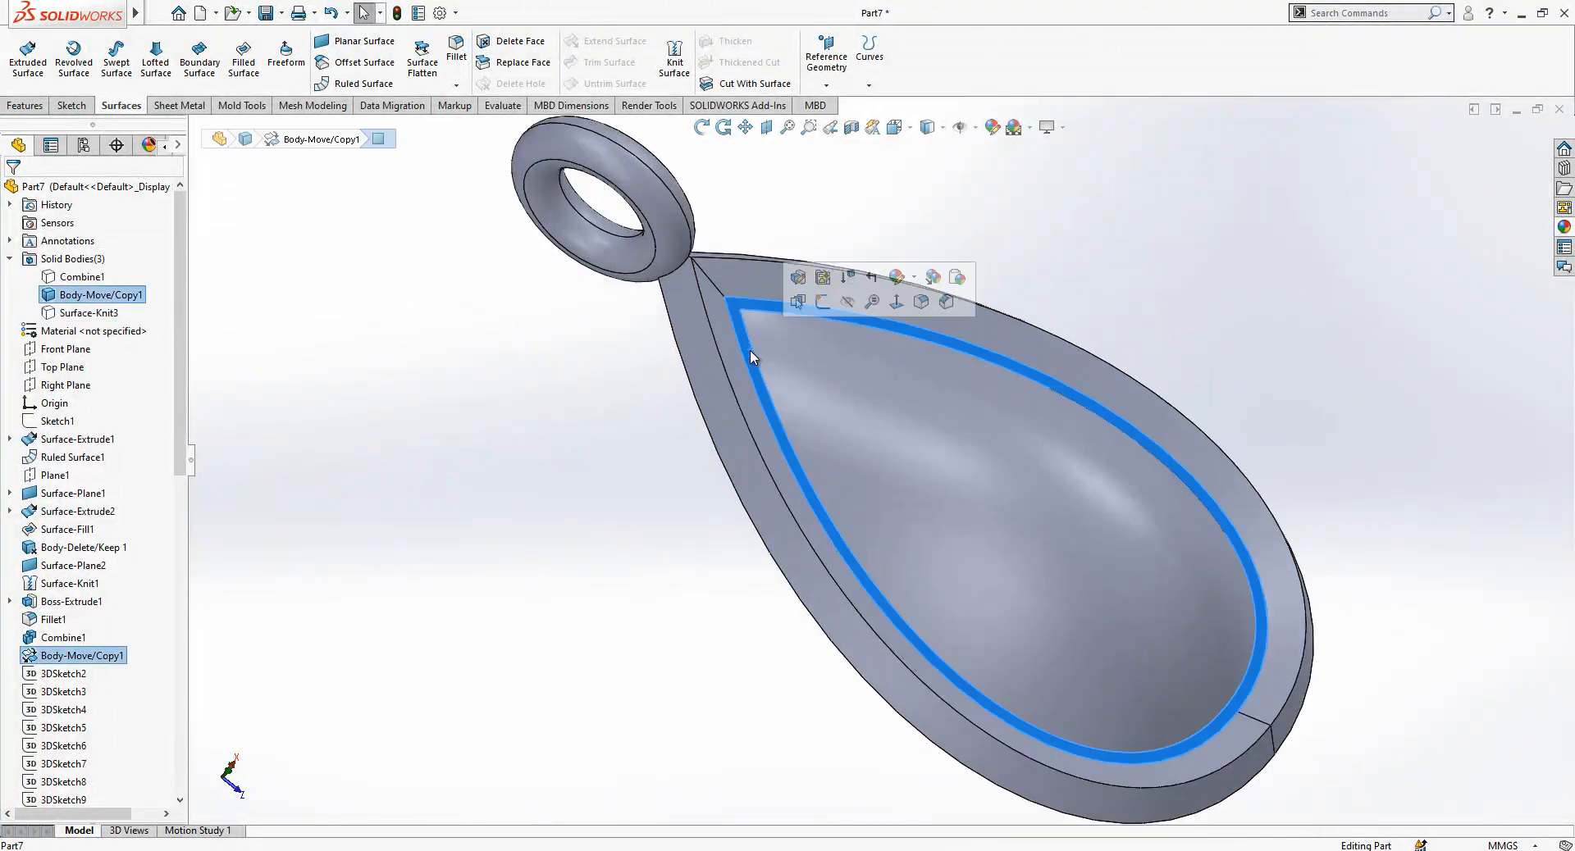
{"action": "left_click", "coordinate": [641, 371]}
{"action": "left_click", "coordinate": [517, 41]}
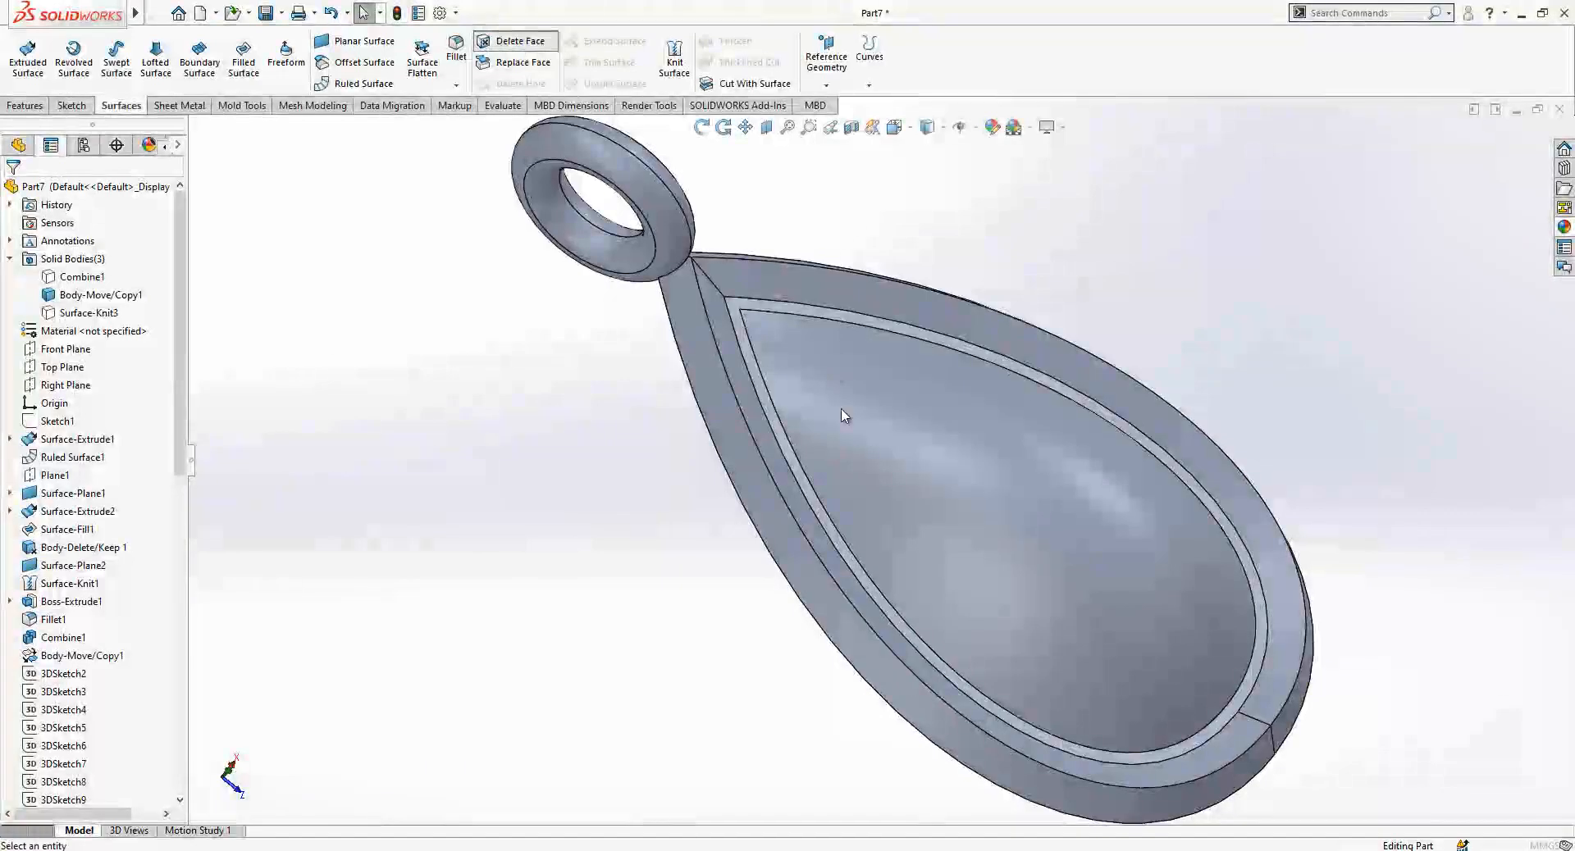
{"action": "left_click", "coordinate": [844, 417]}
{"action": "left_click", "coordinate": [12, 195]}
Show the faceted Surface-Knit3 body inside the frame and display the model shaded without edges.
{"action": "scroll", "coordinate": [657, 468], "scroll_direction": "up", "scroll_amount": 1}
{"action": "middle_click_drag", "start_coordinate": [812, 531], "coordinate": [771, 417]}
{"action": "left_click", "coordinate": [117, 295]}
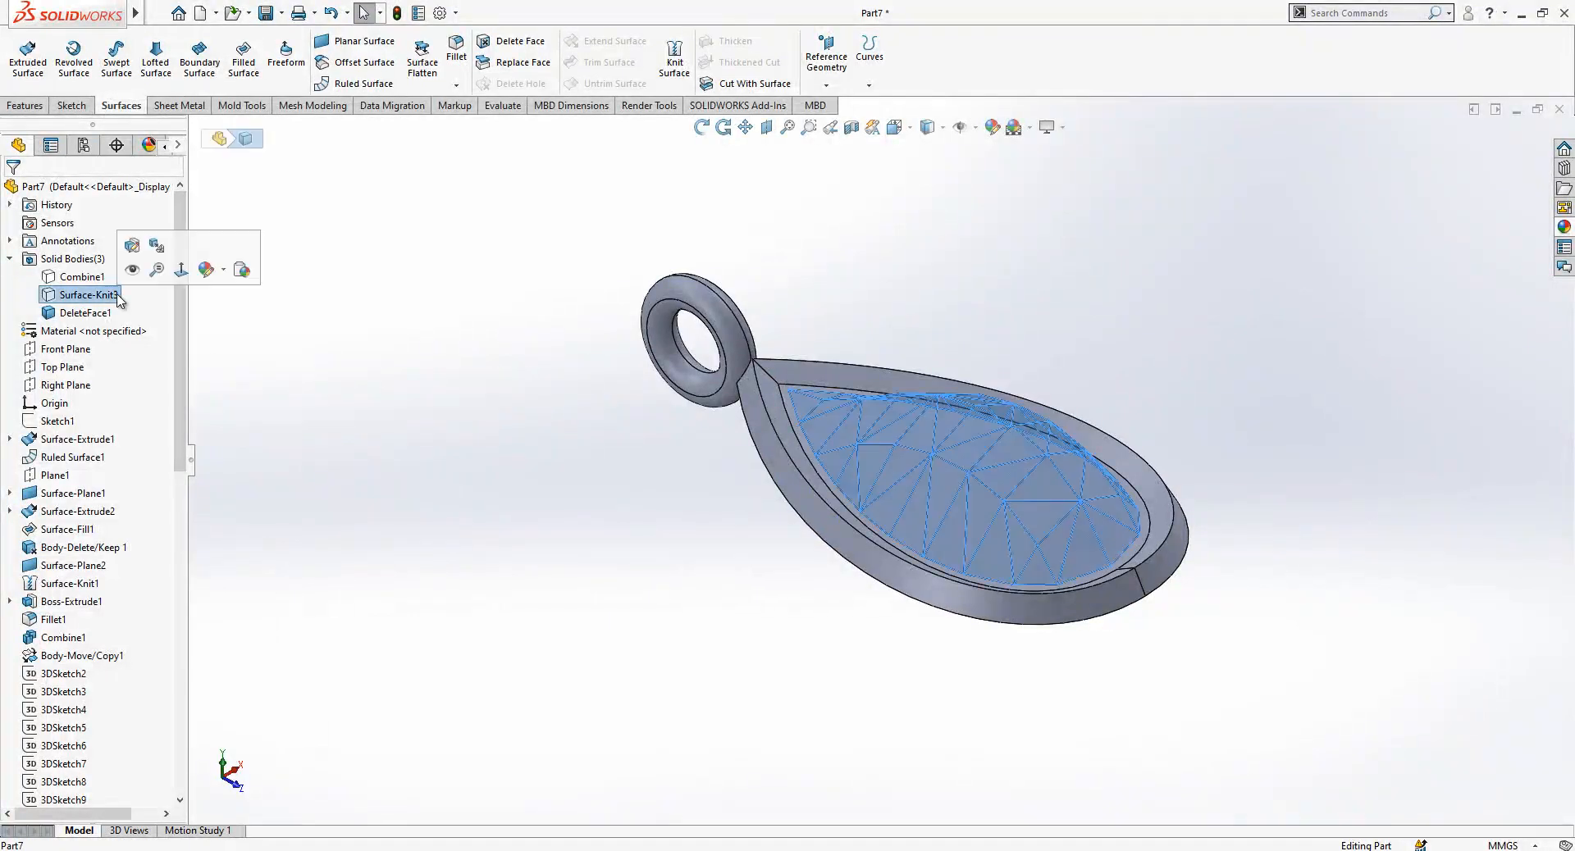
{"action": "left_click", "coordinate": [132, 271]}
{"action": "middle_click_drag", "start_coordinate": [906, 464], "coordinate": [861, 451]}
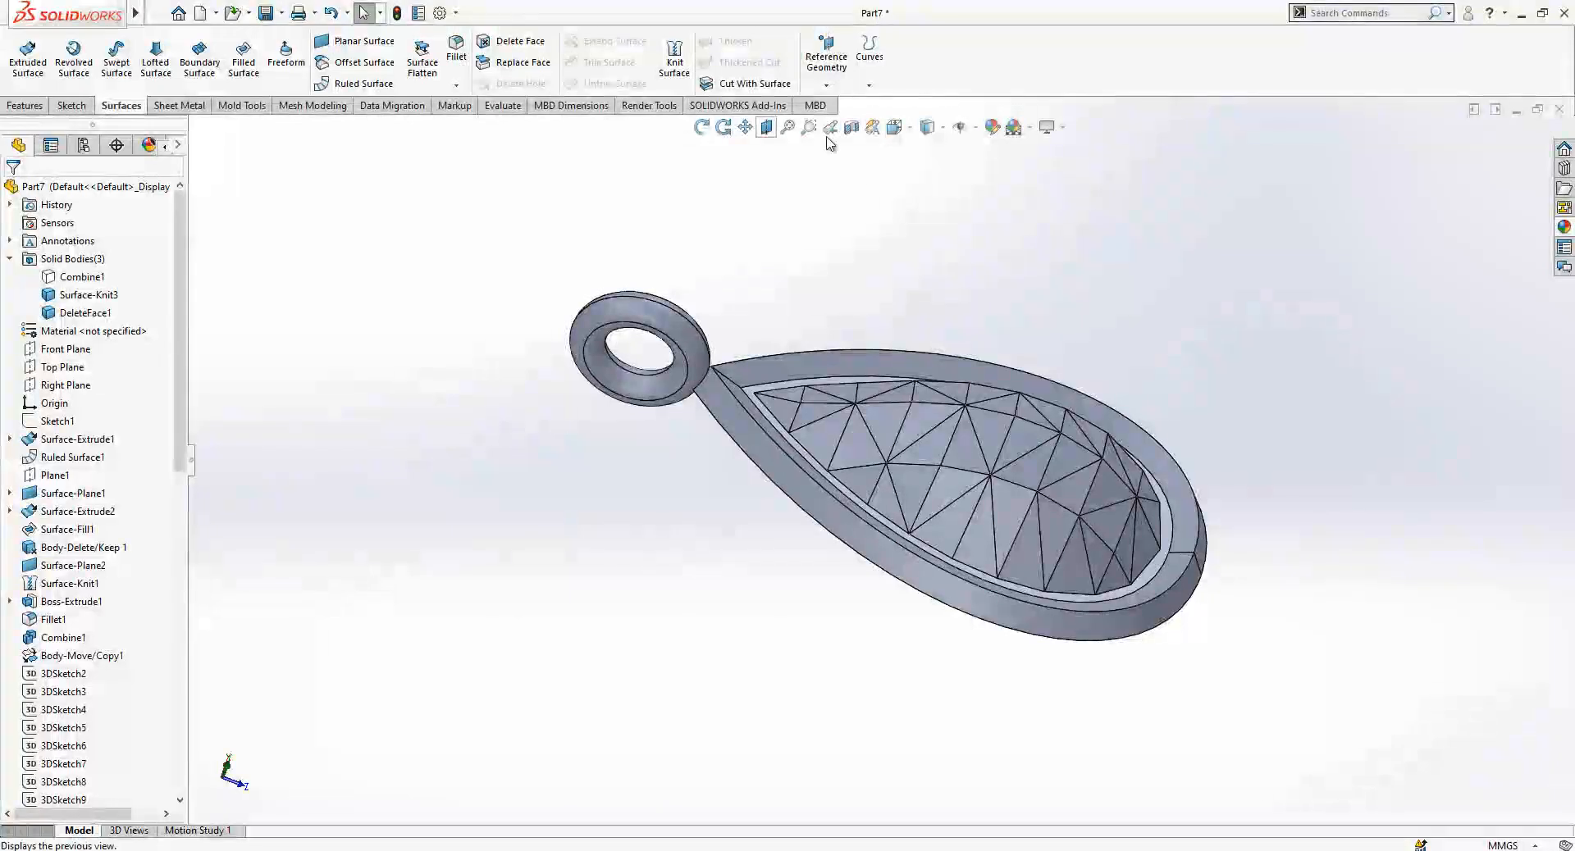
{"action": "middle_click_drag", "start_coordinate": [838, 337], "coordinate": [867, 414]}
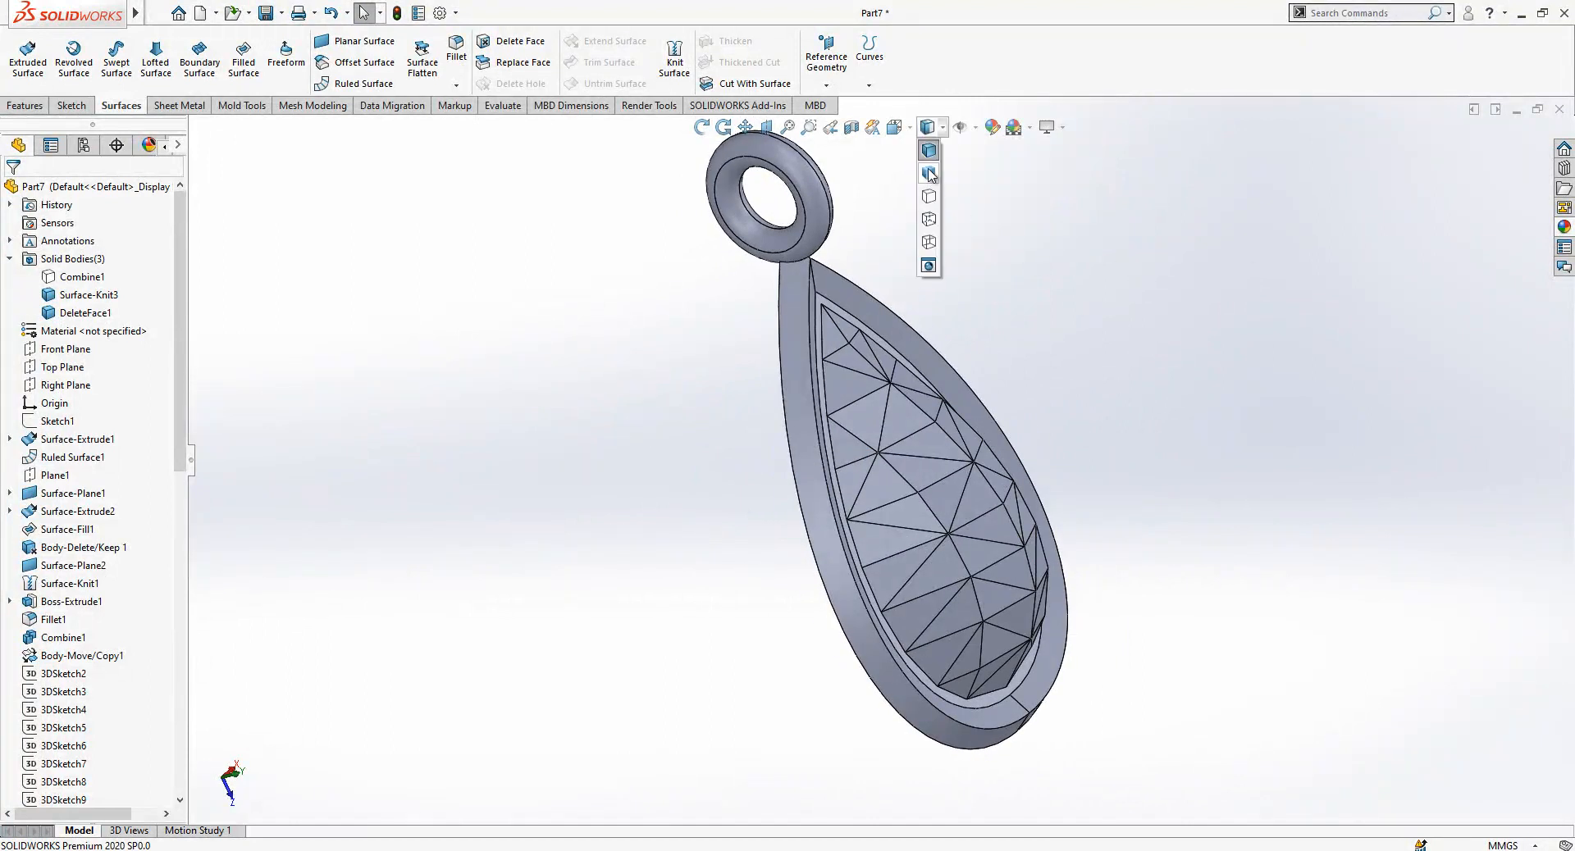
{"action": "left_click", "coordinate": [930, 162]}
Apply the matte gold appearance to the whole pendant frame body.
{"action": "left_click", "coordinate": [1564, 227]}
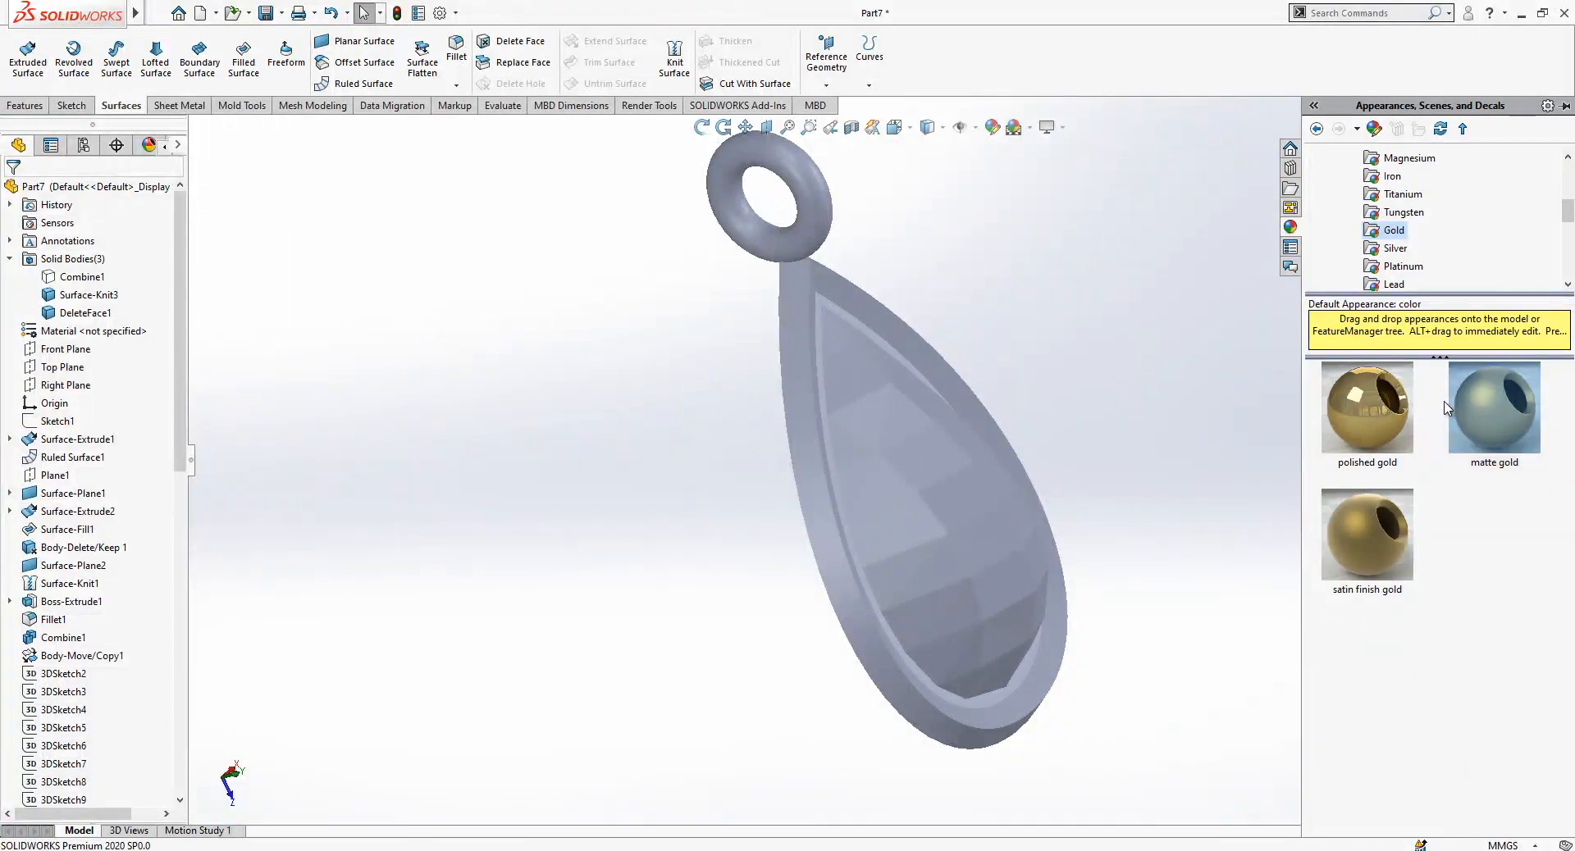
{"action": "left_click_drag", "start_coordinate": [1263, 422], "coordinate": [812, 349]}
{"action": "left_click", "coordinate": [811, 352]}
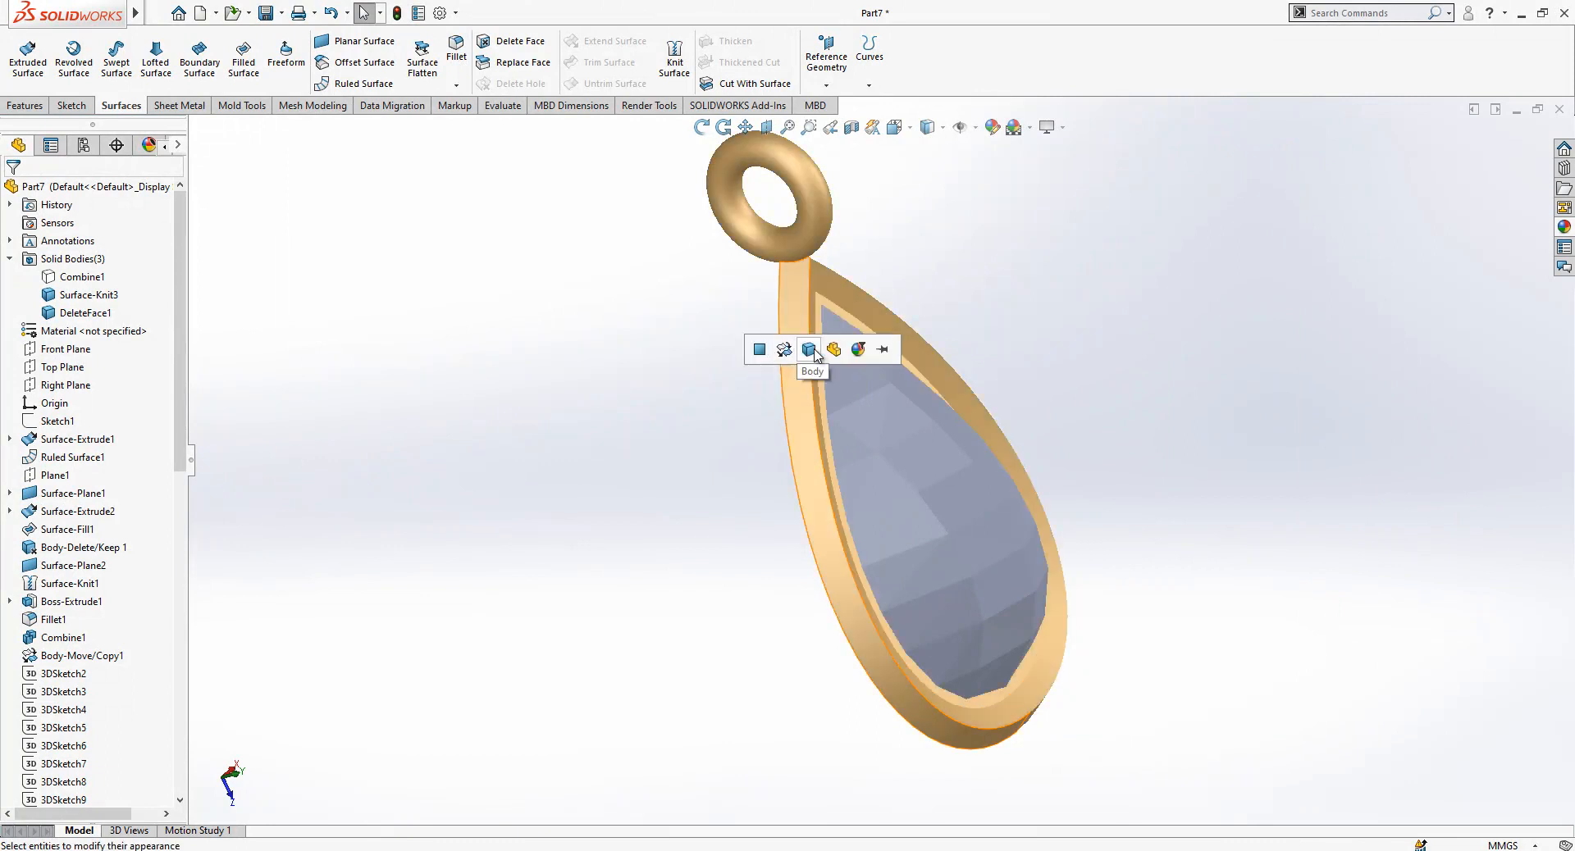
{"action": "middle_click_drag", "start_coordinate": [1066, 322], "coordinate": [1132, 341]}
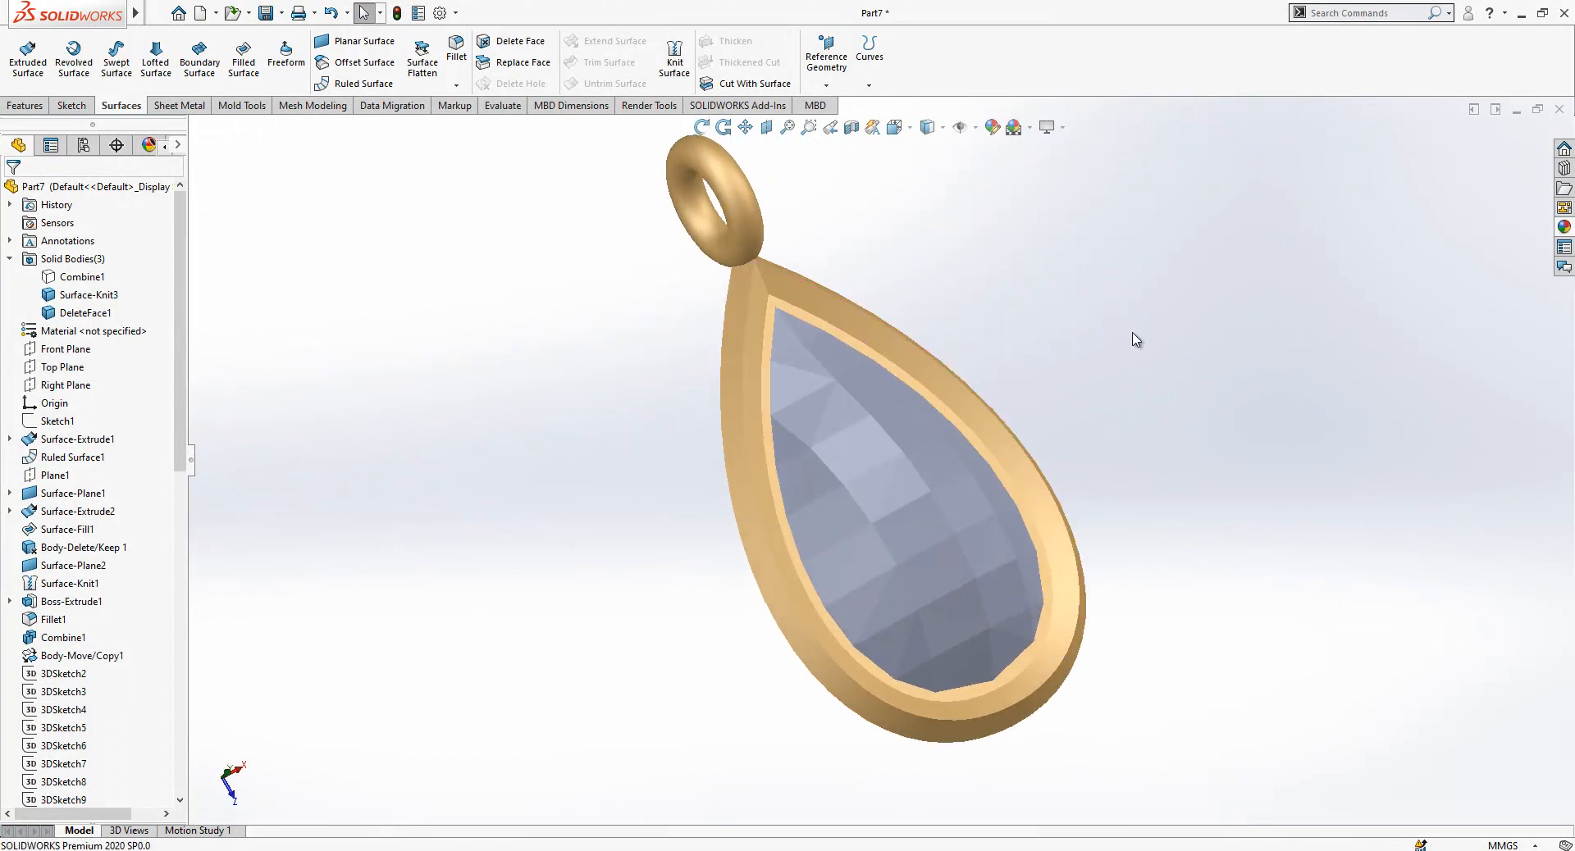
Apply a purple-tinted appearance from the Gloss glass category to the whole faceted stone body.
{"action": "left_click", "coordinate": [1564, 230]}
{"action": "scroll", "coordinate": [1423, 235], "scroll_direction": "down", "scroll_amount": 5}
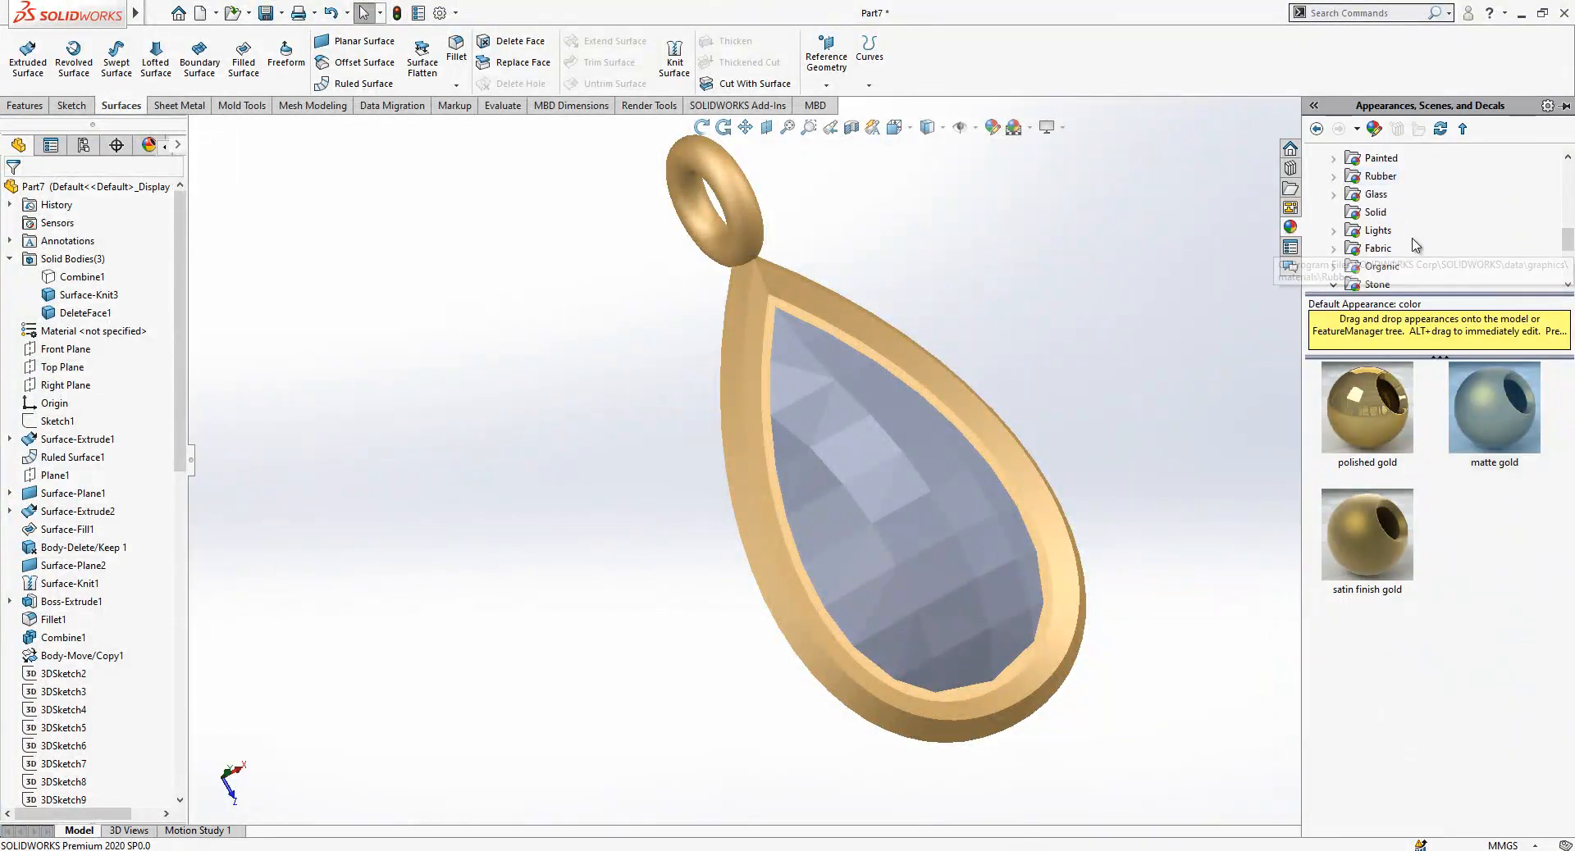
{"action": "left_click", "coordinate": [1376, 195]}
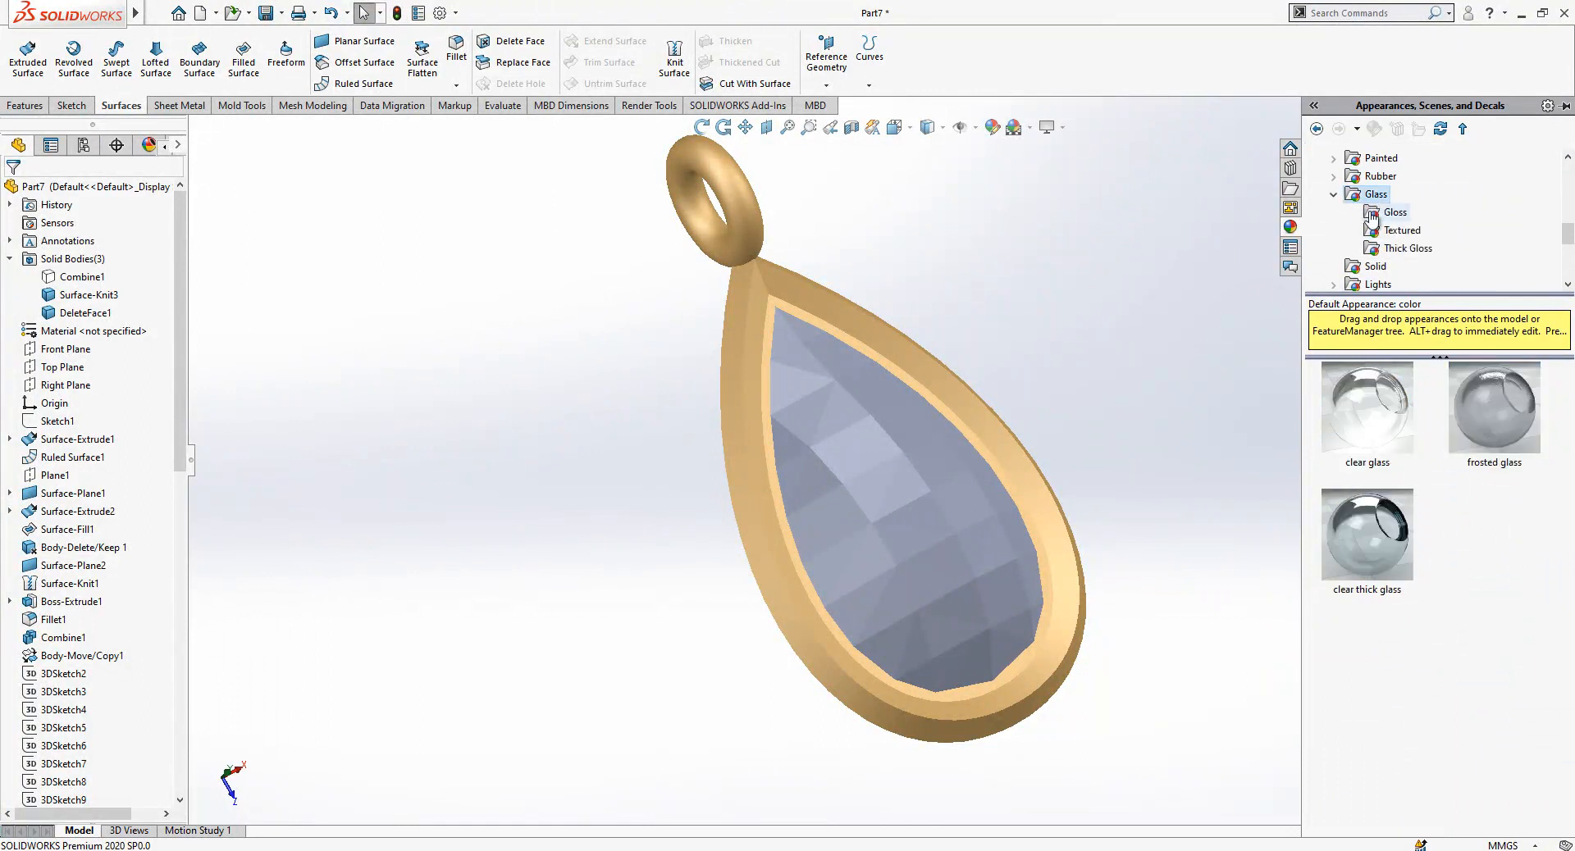
{"action": "left_click", "coordinate": [1363, 212]}
{"action": "left_click_drag", "start_coordinate": [1493, 407], "coordinate": [940, 474]}
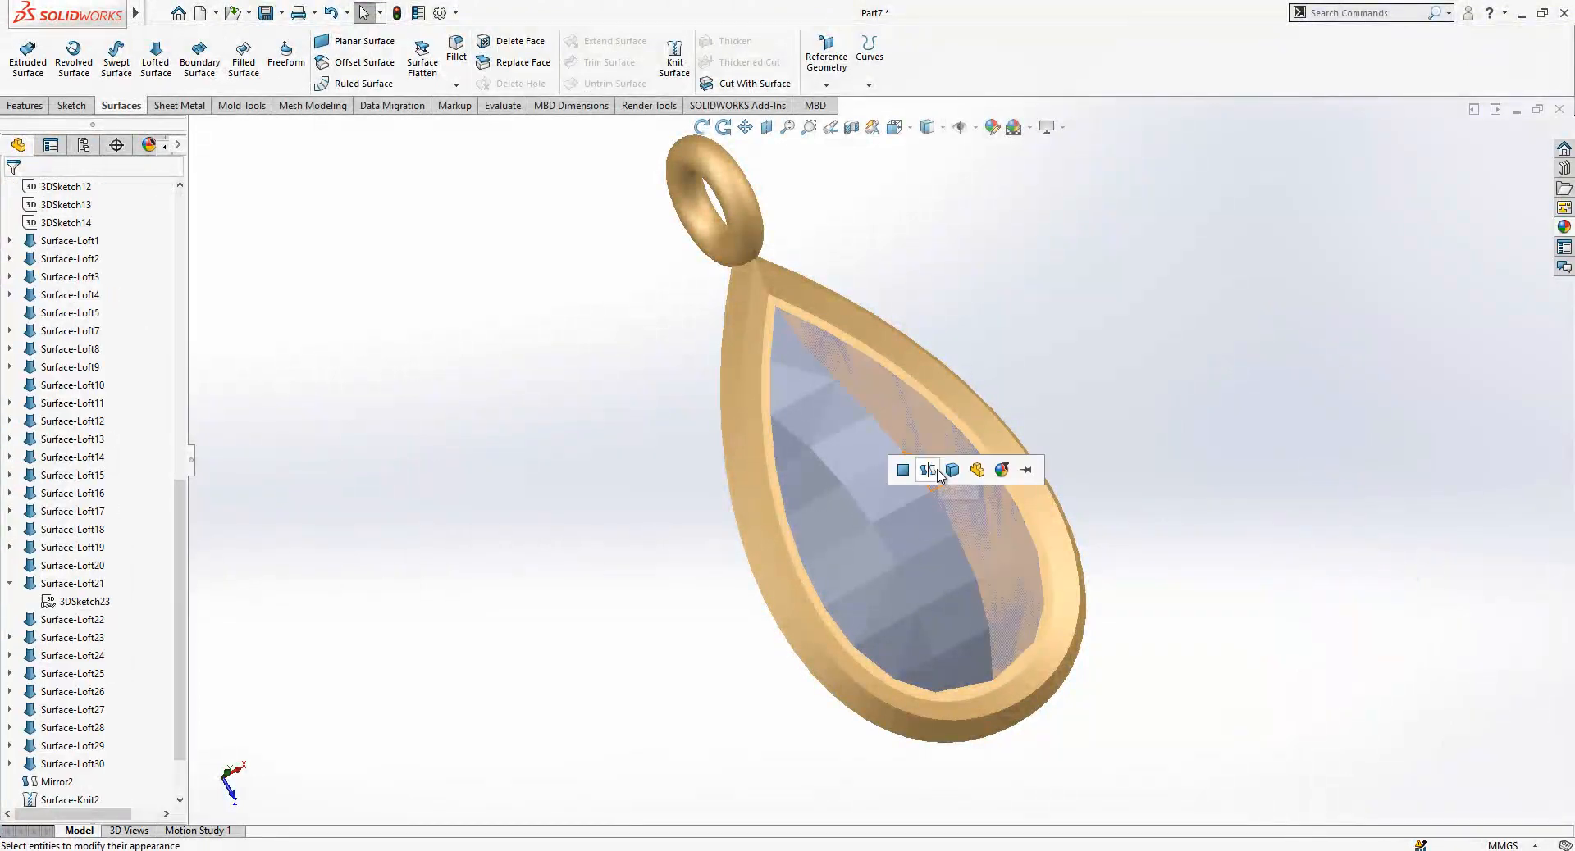
{"action": "left_click", "coordinate": [953, 470]}
{"action": "middle_click_drag", "start_coordinate": [952, 470], "coordinate": [1212, 412]}
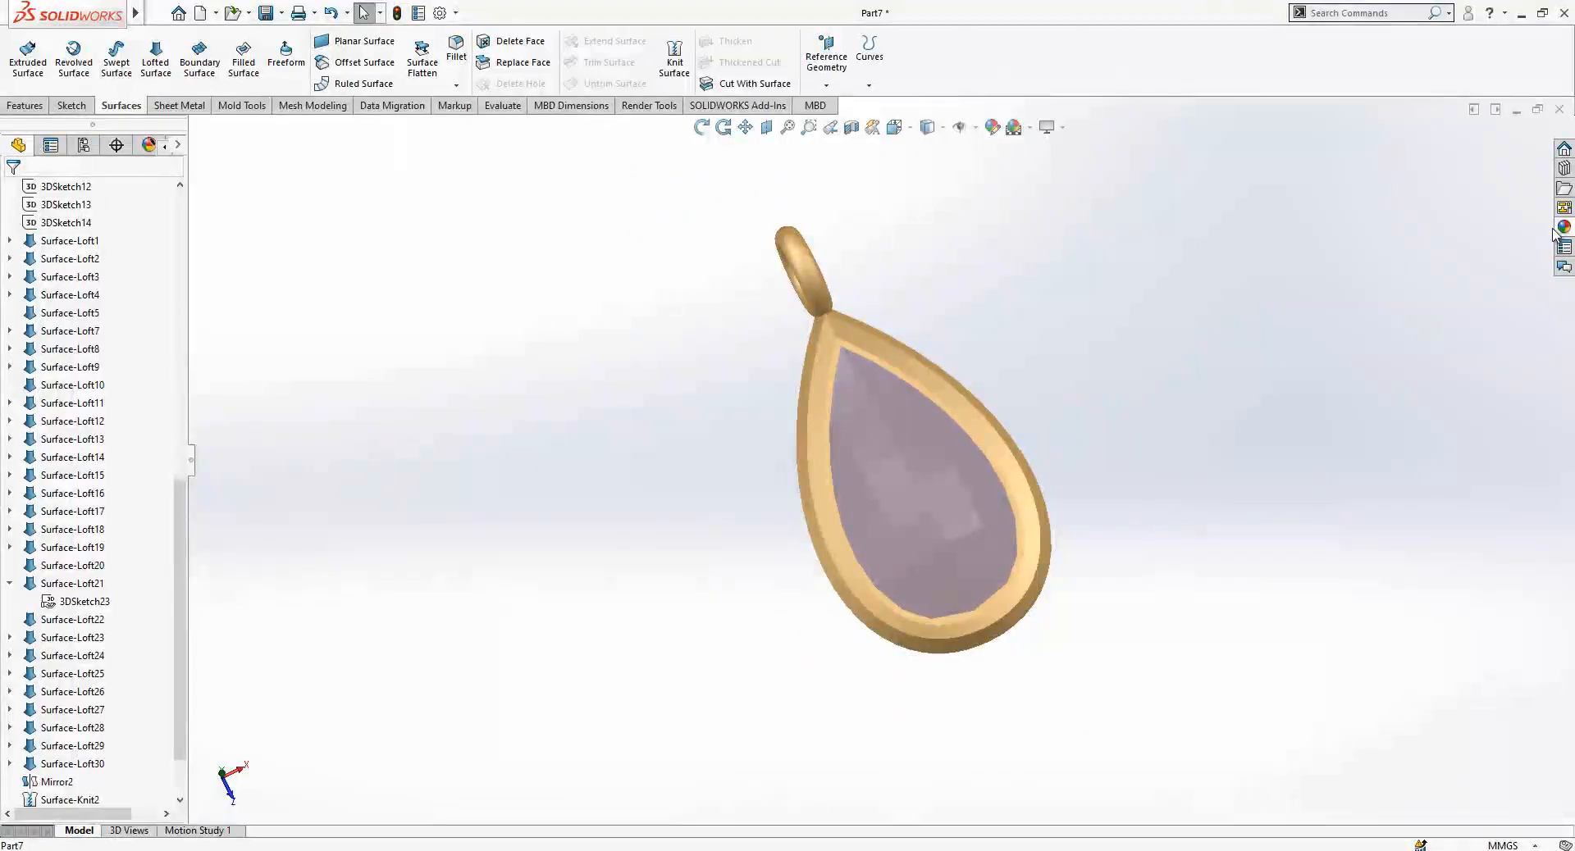
Apply a dark blue appearance from the appearance library to the whole faceted stone body, replacing the purple tint.
{"action": "left_click", "coordinate": [1561, 231]}
{"action": "left_click", "coordinate": [1337, 196]}
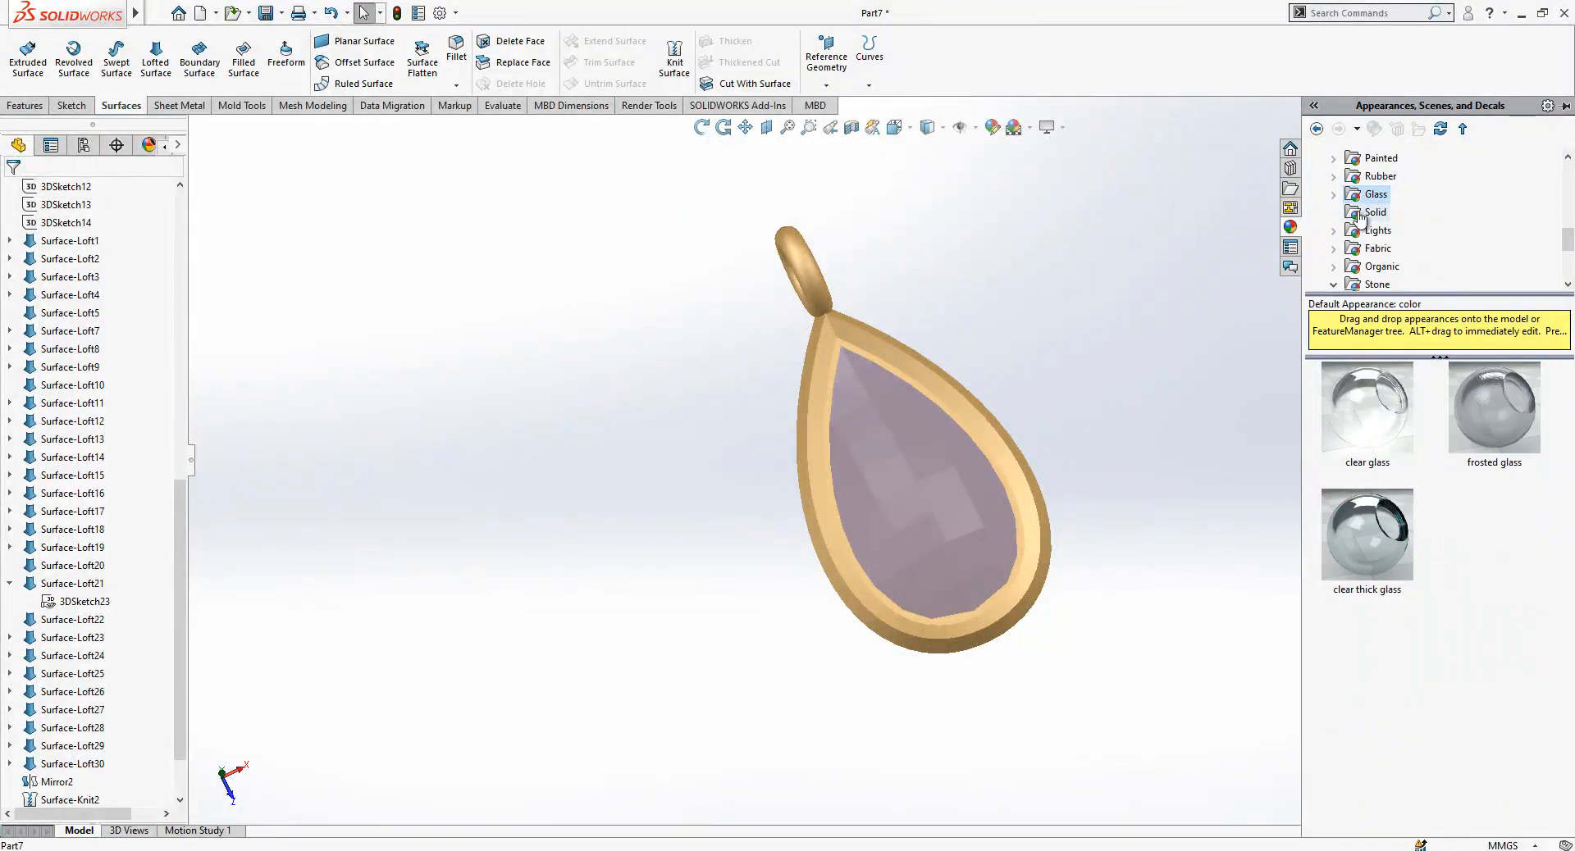
{"action": "scroll", "coordinate": [1358, 205], "scroll_direction": "up", "scroll_amount": 1}
{"action": "left_click", "coordinate": [1378, 214]}
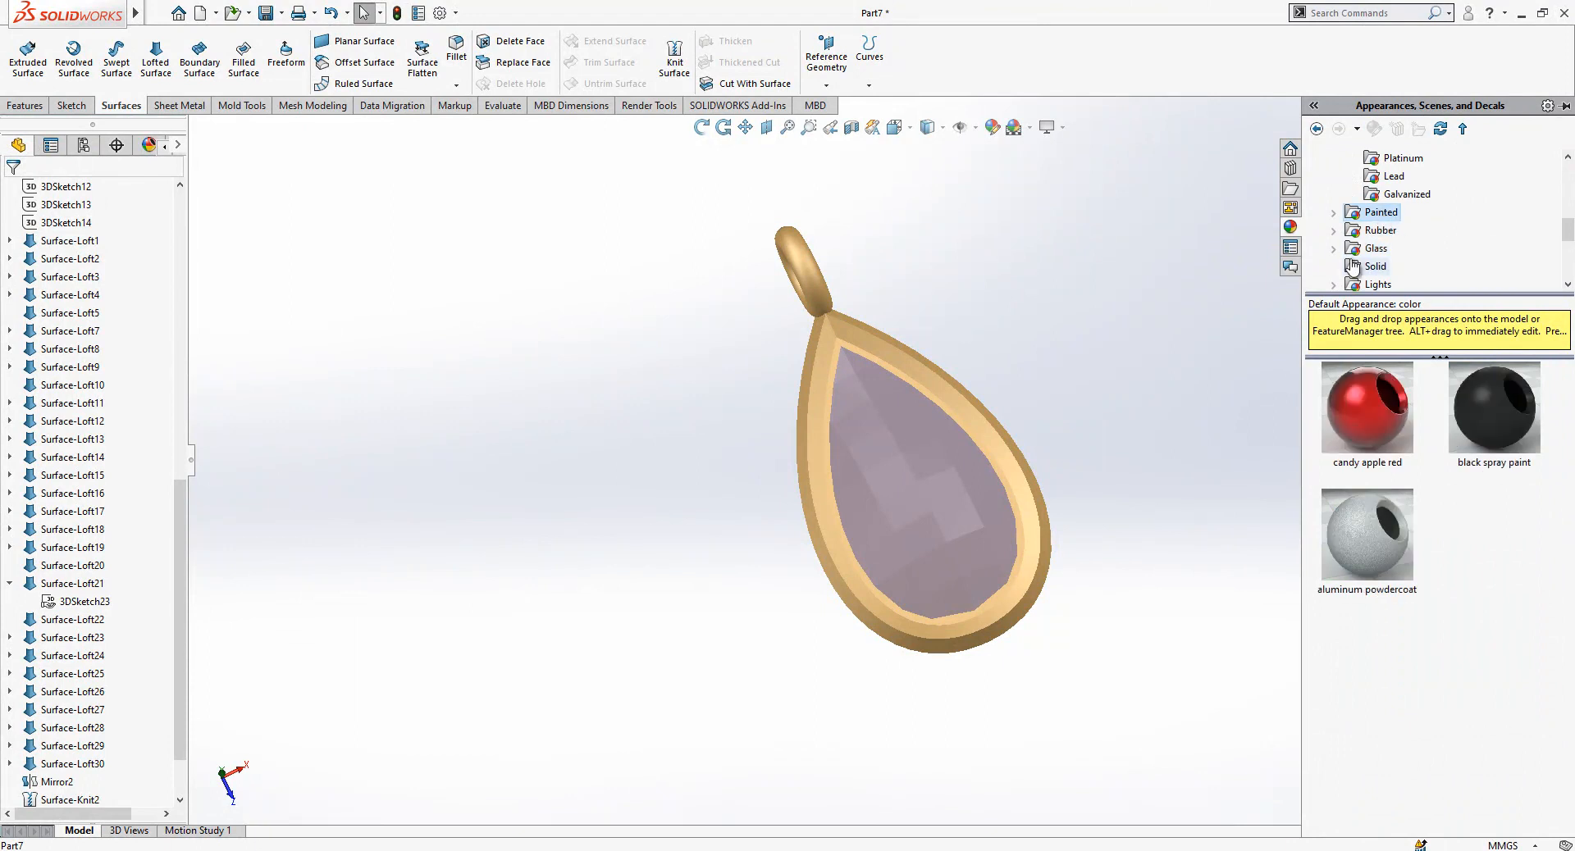
{"action": "left_click", "coordinate": [1400, 249]}
{"action": "left_click", "coordinate": [1390, 231]}
{"action": "left_click_drag", "start_coordinate": [1498, 686], "coordinate": [928, 534]}
{"action": "left_click", "coordinate": [946, 534]}
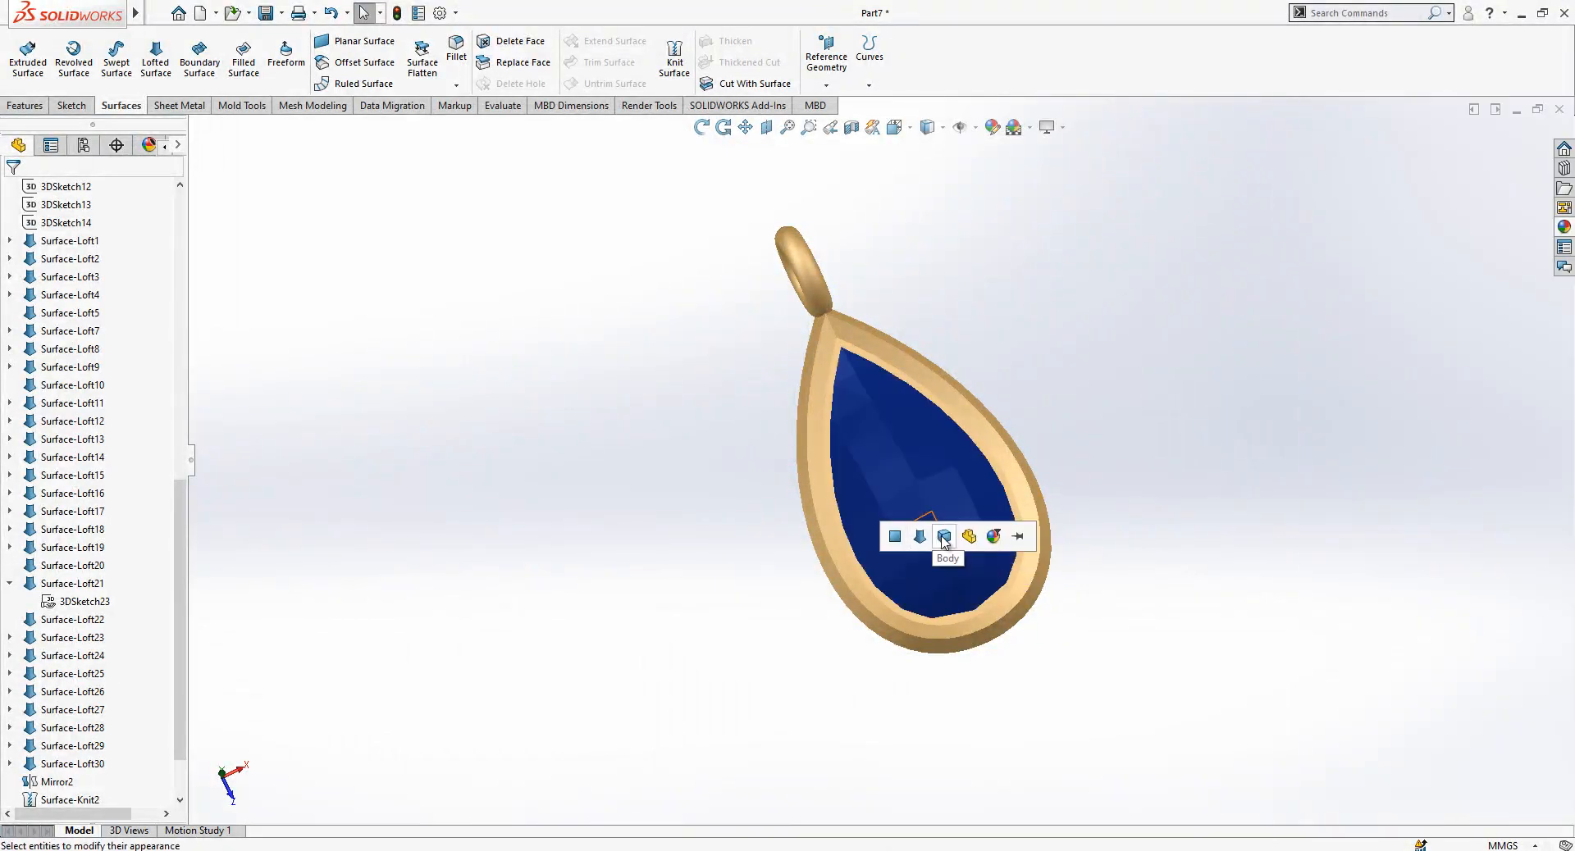
Examine the finished pendant's stone and frame from the Top view and from several oblique angles.
{"action": "middle_click_drag", "start_coordinate": [989, 402], "coordinate": [918, 390]}
{"action": "scroll", "coordinate": [1021, 507], "scroll_direction": "down", "scroll_amount": 2}
{"action": "scroll", "coordinate": [918, 394], "scroll_direction": "up", "scroll_amount": 3}
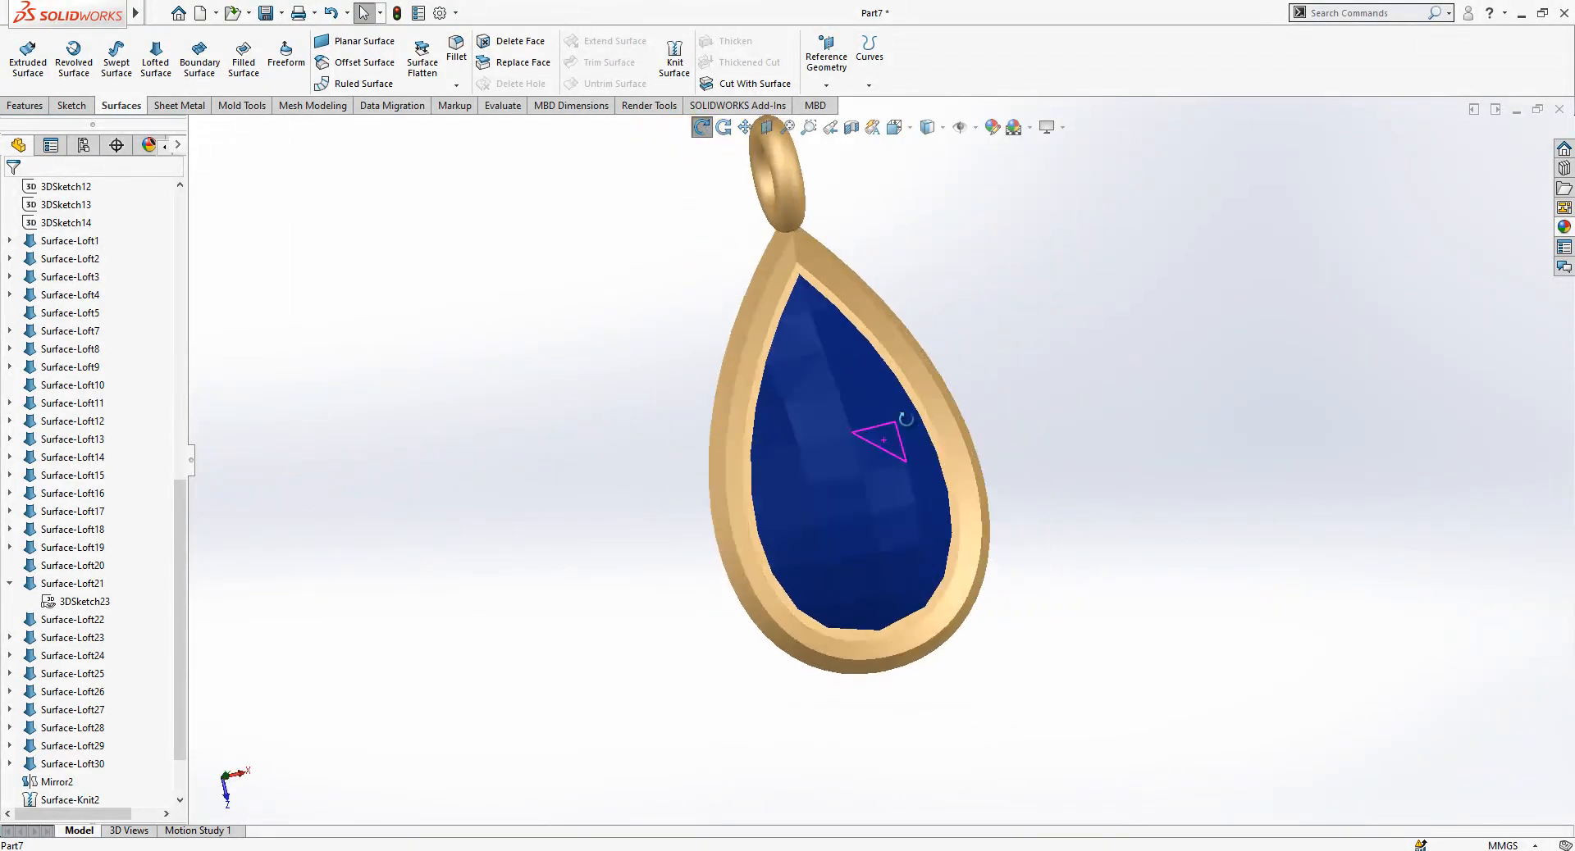
{"action": "left_click", "coordinate": [895, 127]}
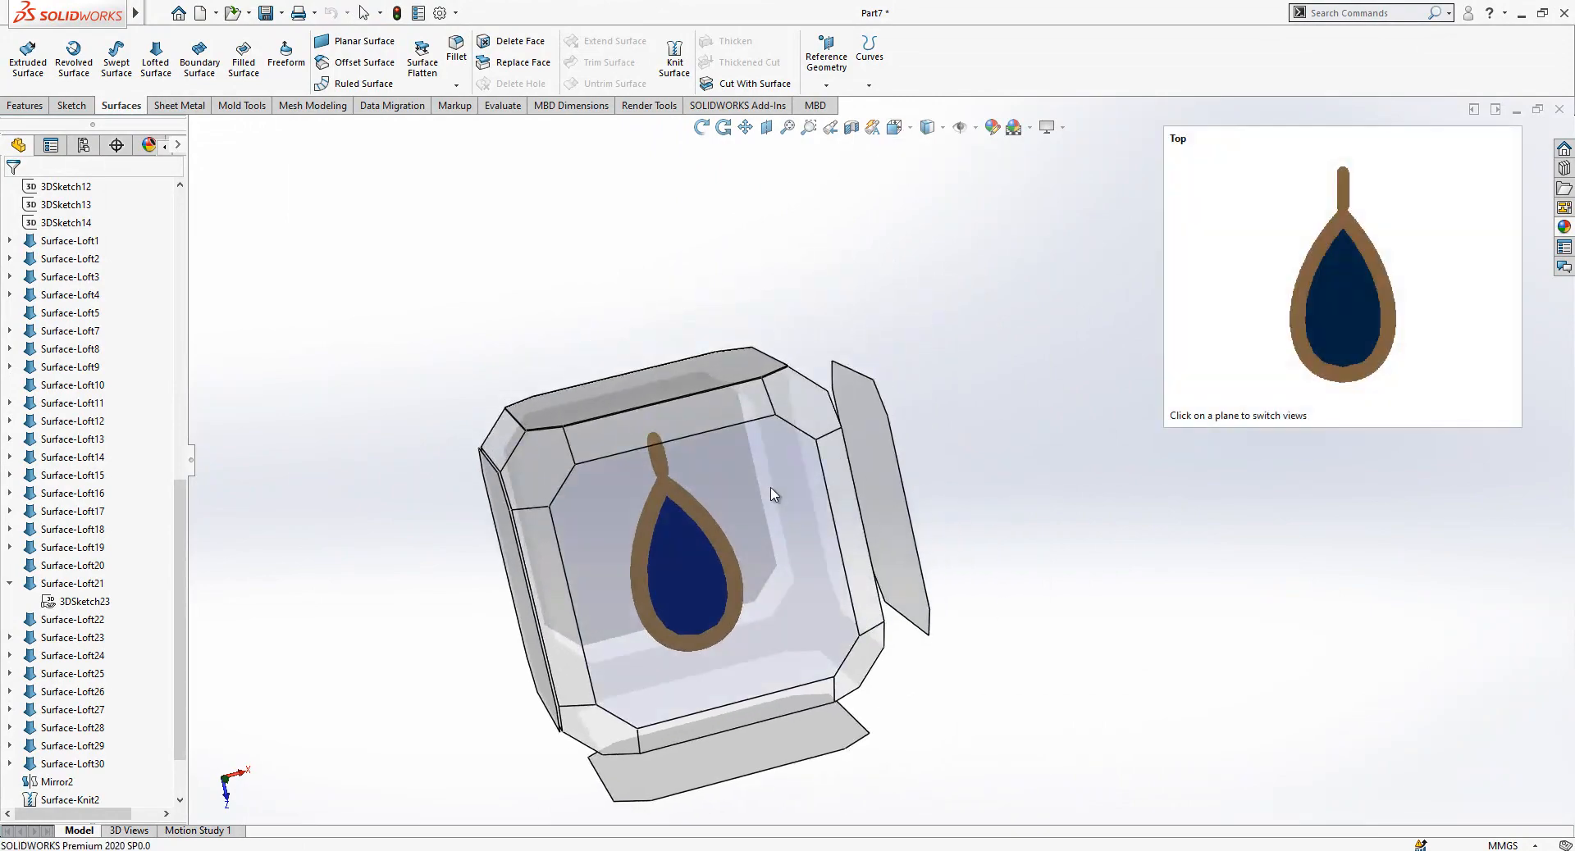
{"action": "left_click", "coordinate": [773, 474]}
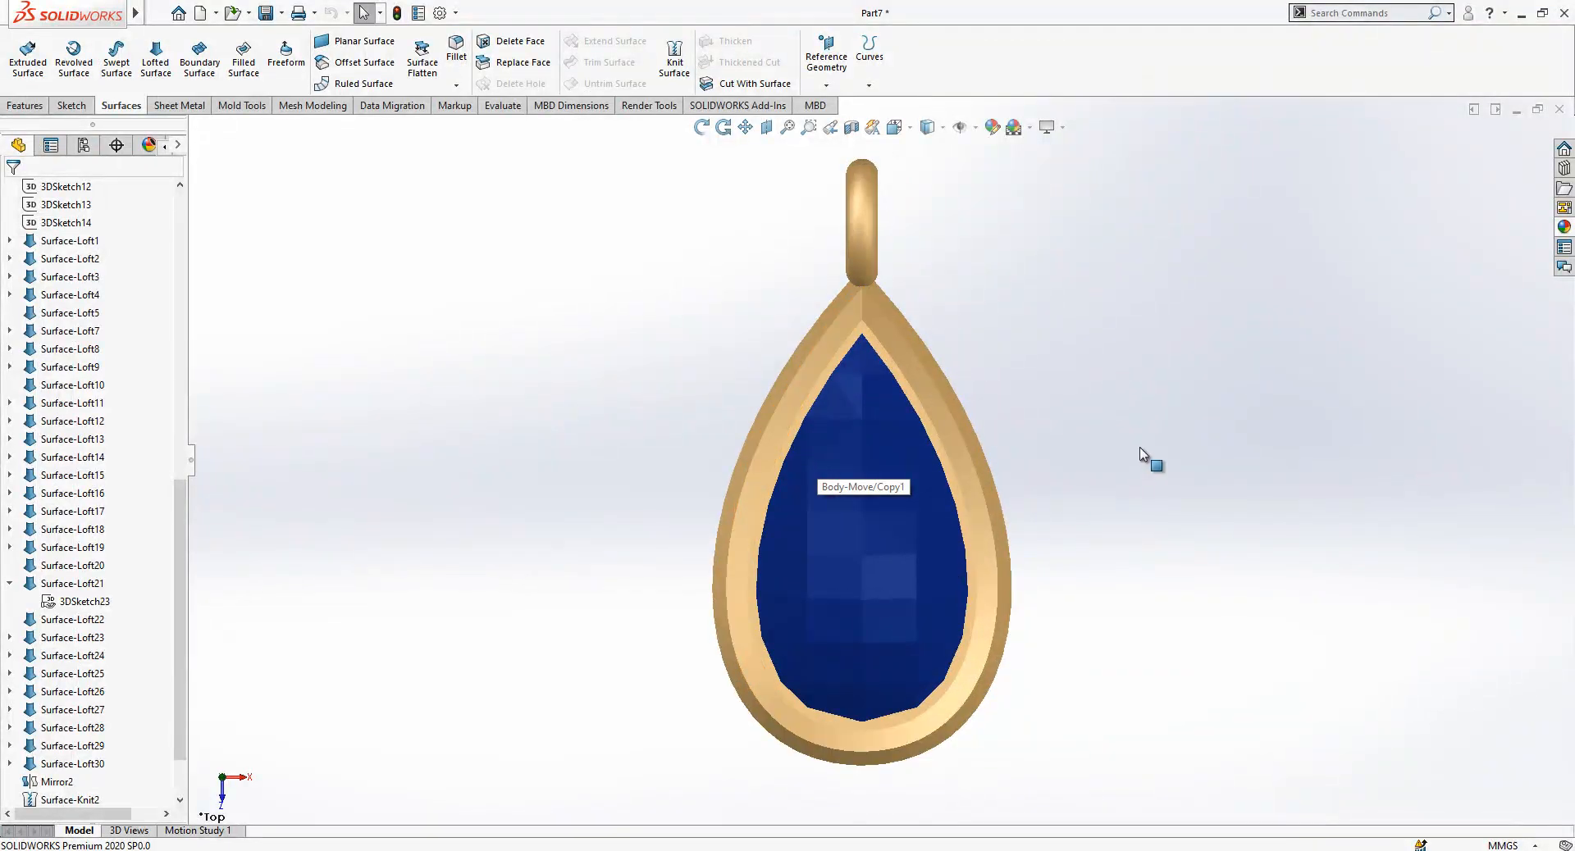
{"action": "scroll", "coordinate": [902, 566], "scroll_direction": "down", "scroll_amount": 2}
{"action": "middle_click_drag", "start_coordinate": [886, 587], "coordinate": [1066, 466]}
{"action": "middle_click_drag", "start_coordinate": [899, 499], "coordinate": [896, 592]}
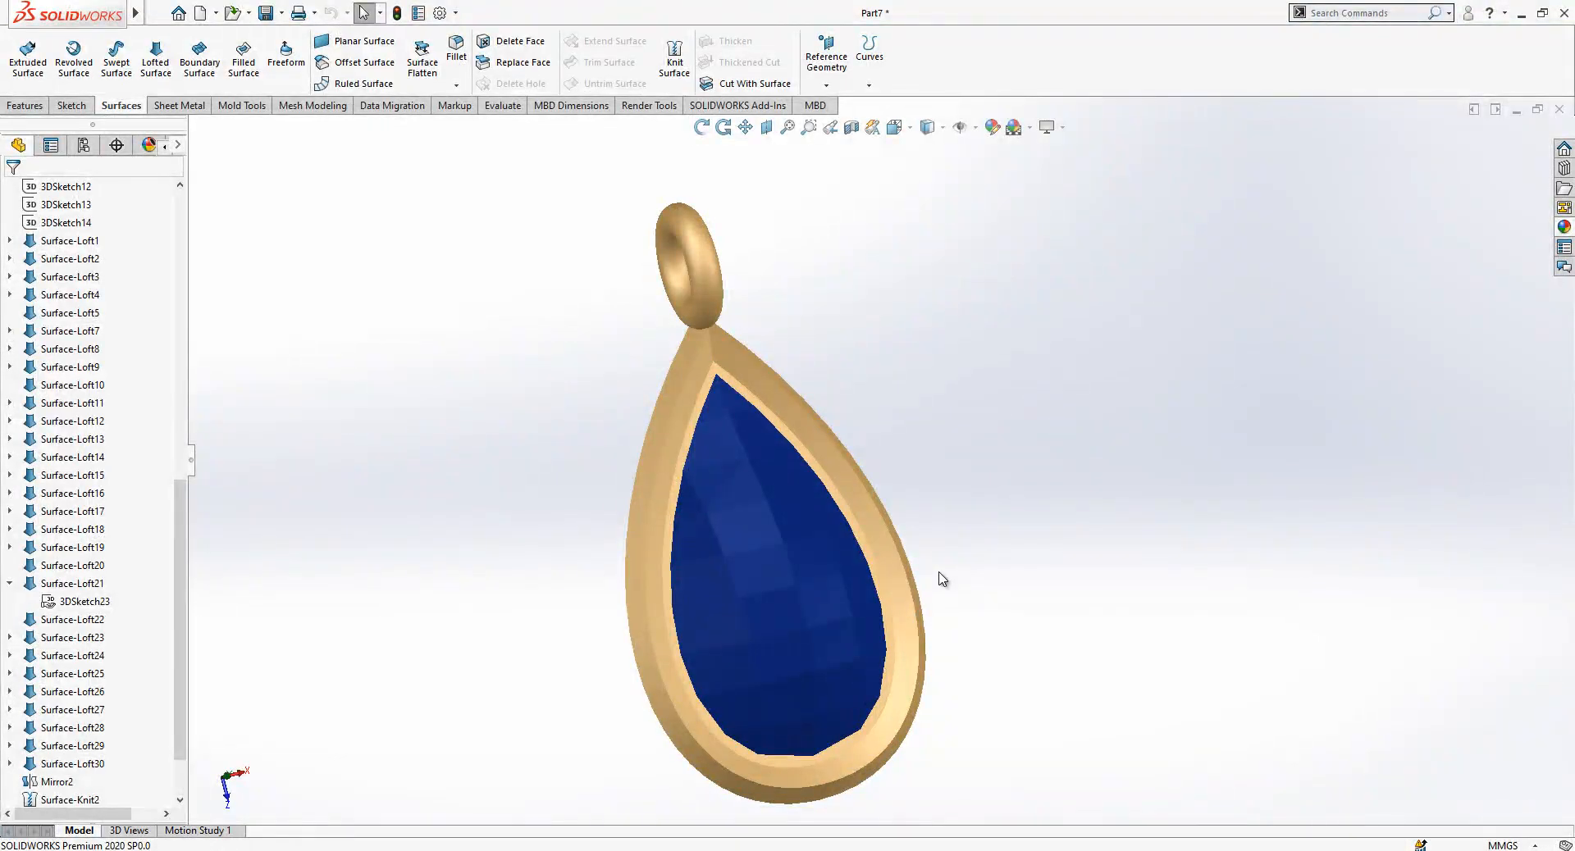